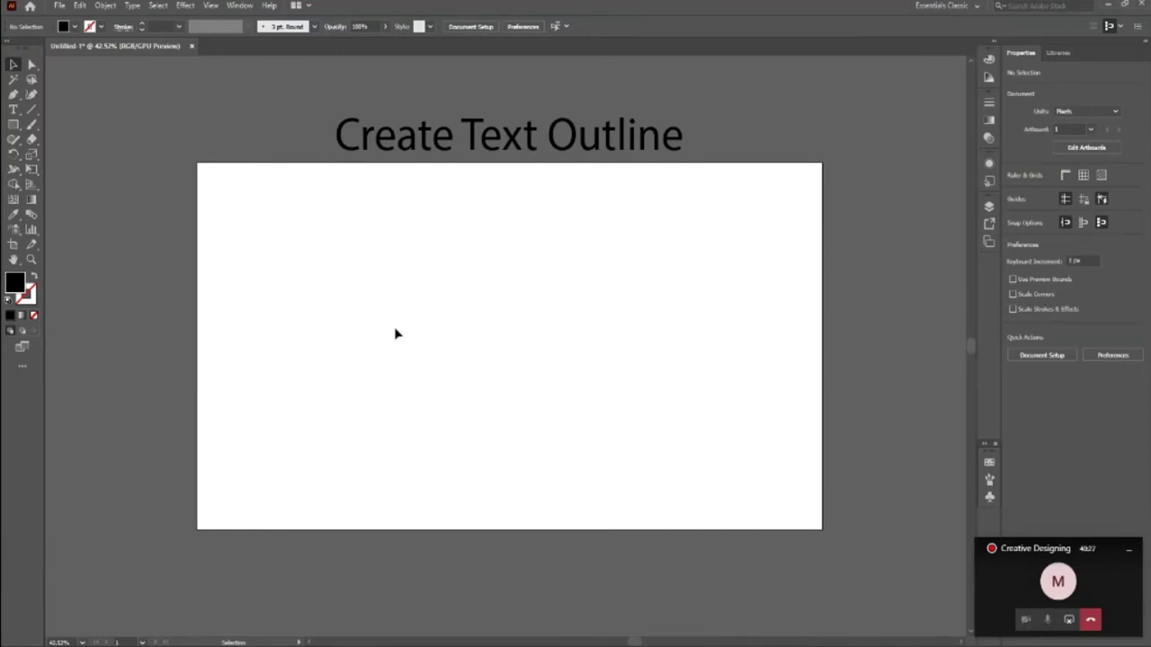
# Place a copy of the "Create Text Outline" text on the artboard and centre it horizontally and vertically.
pyautogui.click(471, 149)
pyautogui.moveTo(471, 148); pyautogui.dragTo(486, 360)
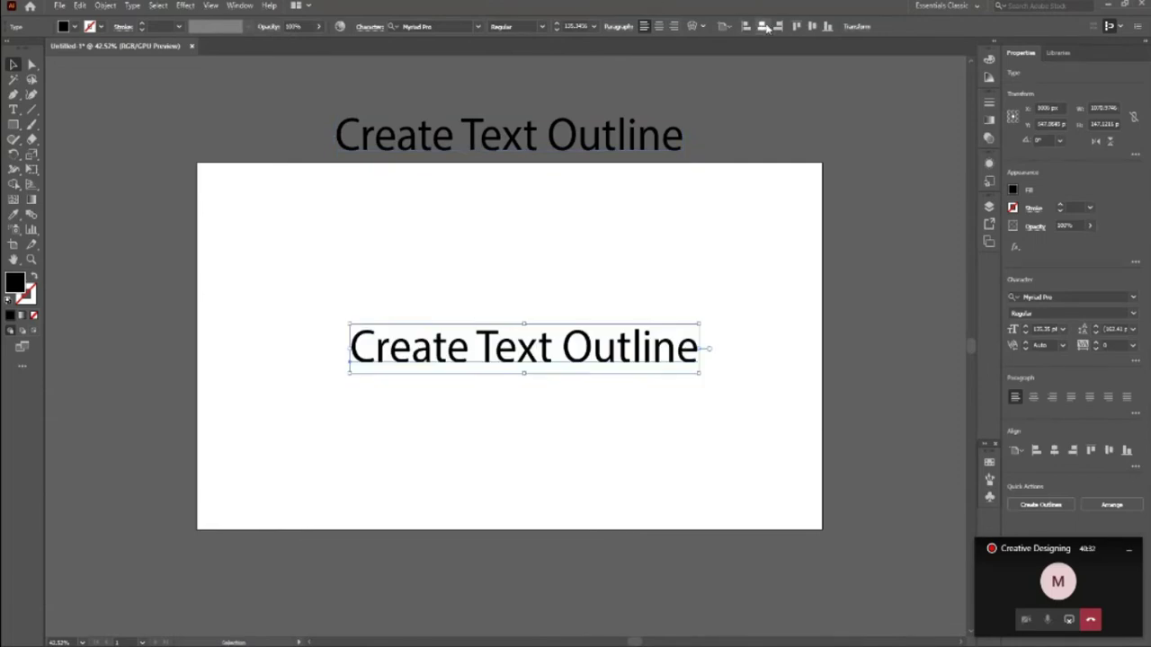
pyautogui.click(762, 26)
pyautogui.click(813, 26)
# Enlarge the centred text copy proportionally from its middle to about 202 pt and convert it to outlines.
pyautogui.click(626, 398)
pyautogui.click(623, 358)
pyautogui.moveTo(686, 374); pyautogui.dragTo(696, 383)
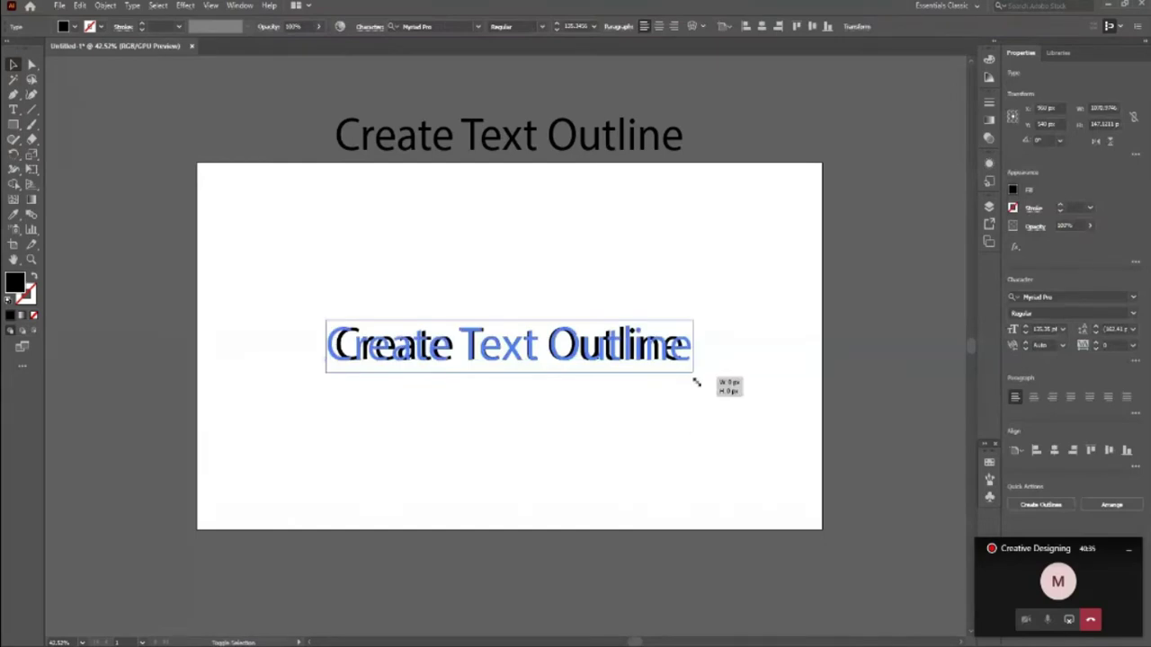
pyautogui.moveTo(696, 383); pyautogui.dragTo(770, 383)
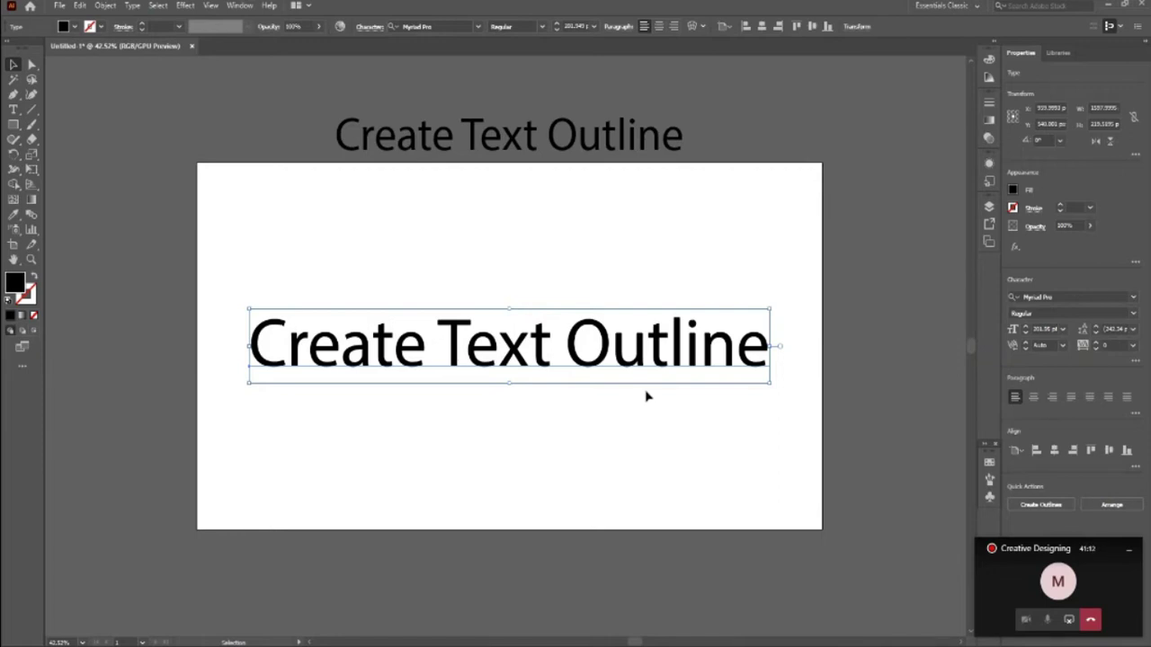
pyautogui.click(134, 6)
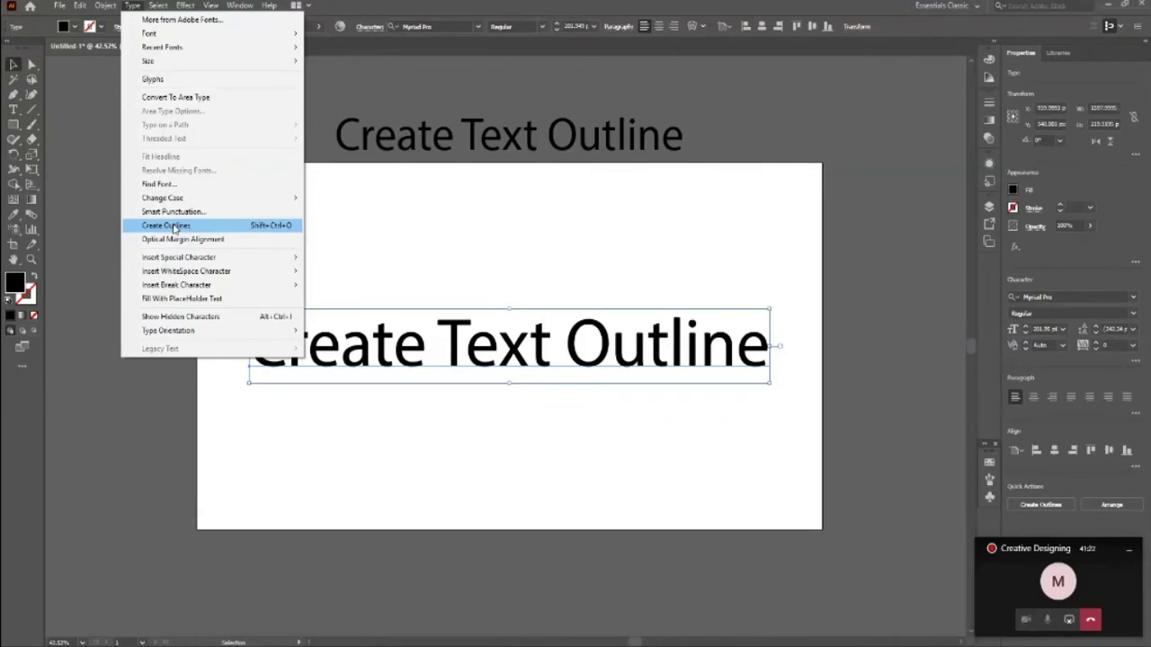
pyautogui.click(174, 226)
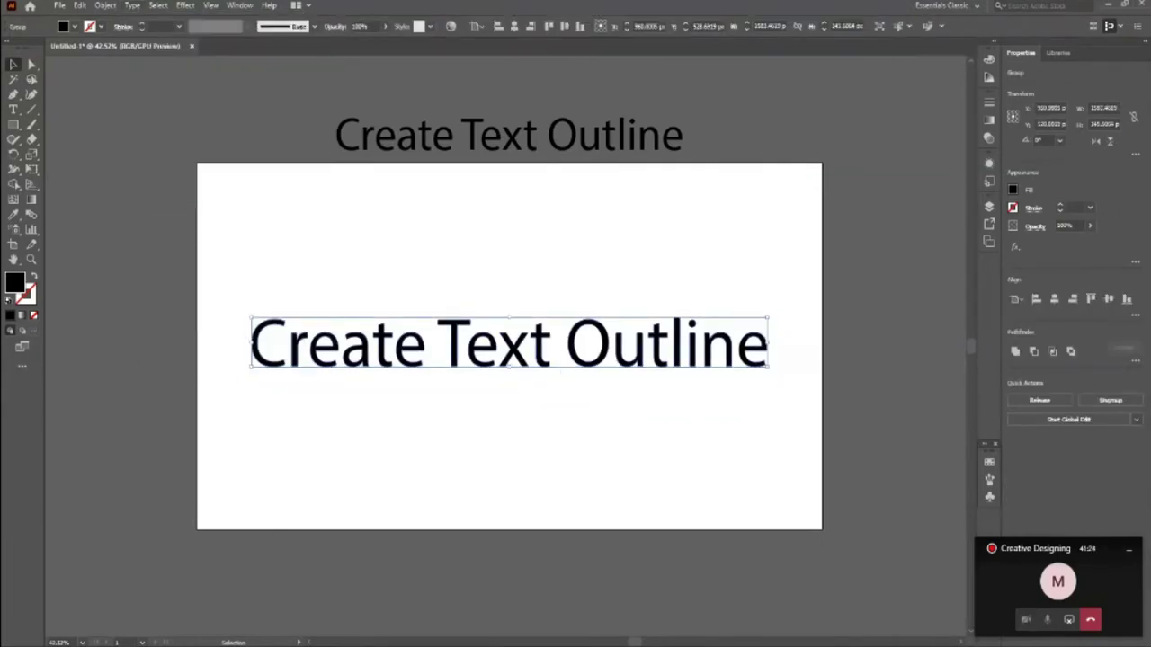
pyautogui.moveTo(289, 611)
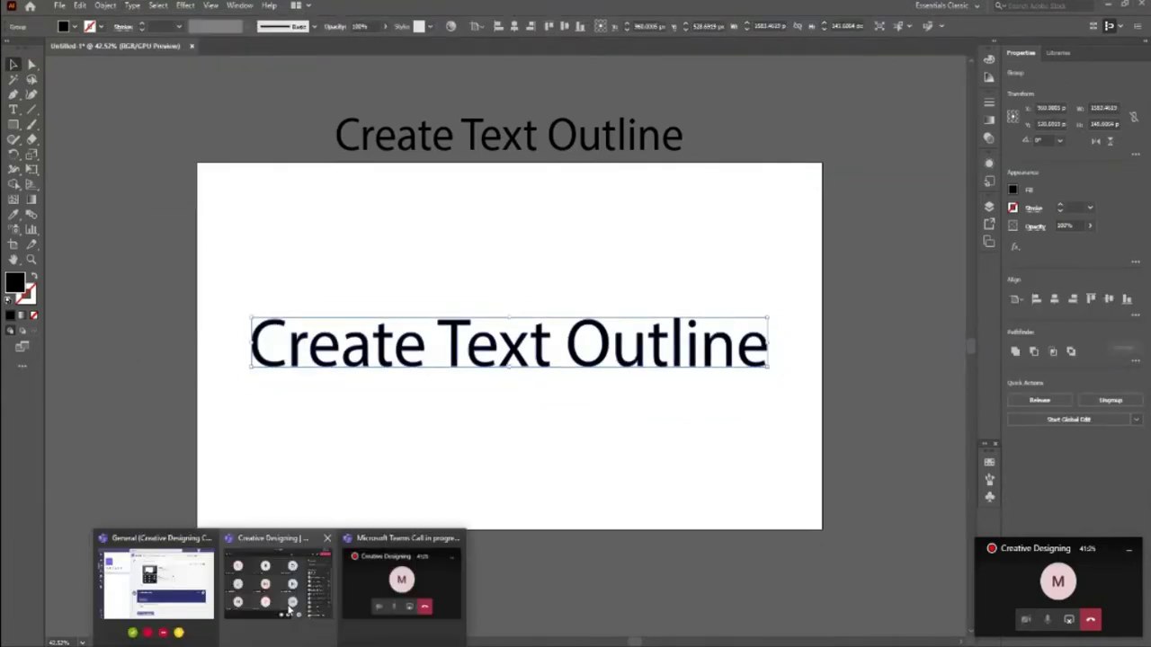
pyautogui.click(289, 610)
pyautogui.click(761, 56)
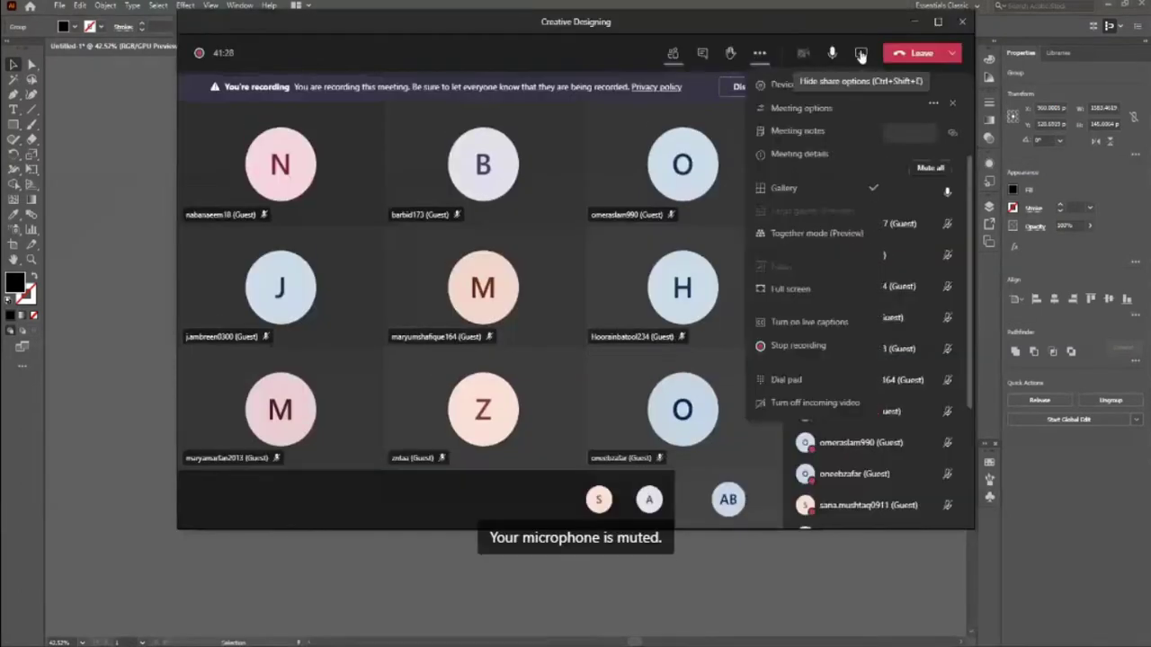
pyautogui.click(913, 29)
pyautogui.click(390, 470)
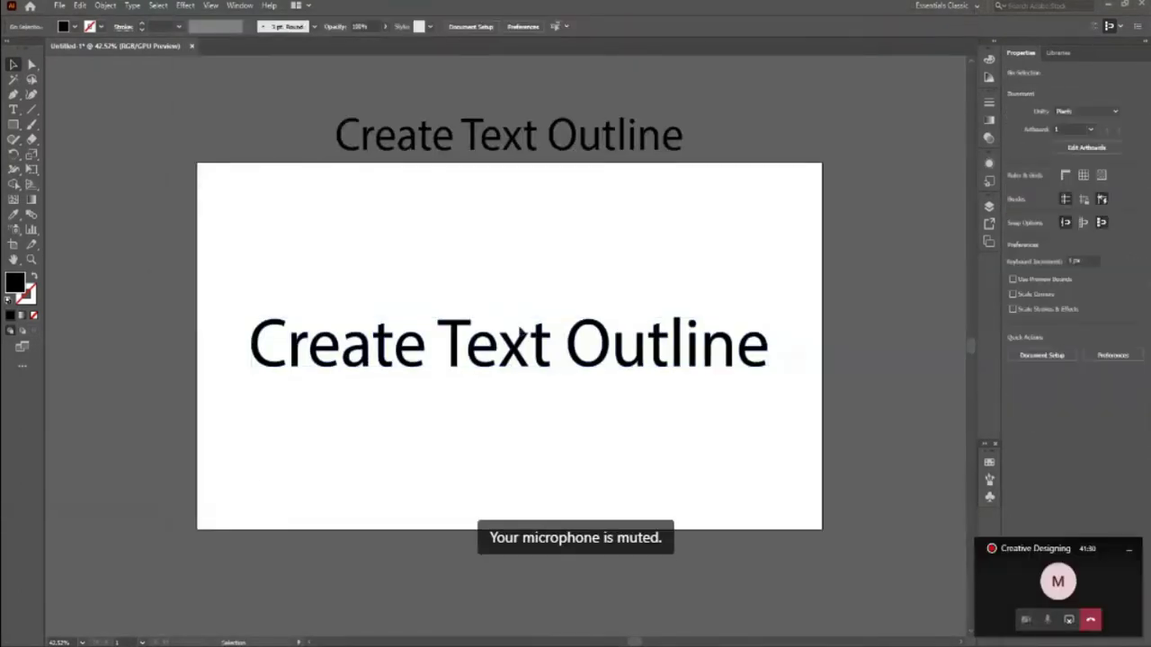
# Try to edit the outlined text with the Type tool and delete the stray text object.
pyautogui.click(479, 369)
pyautogui.click(12, 109)
pyautogui.hotkey('ctrl', 'shift', 'o')
pyautogui.hotkey('ctrl', 'z')
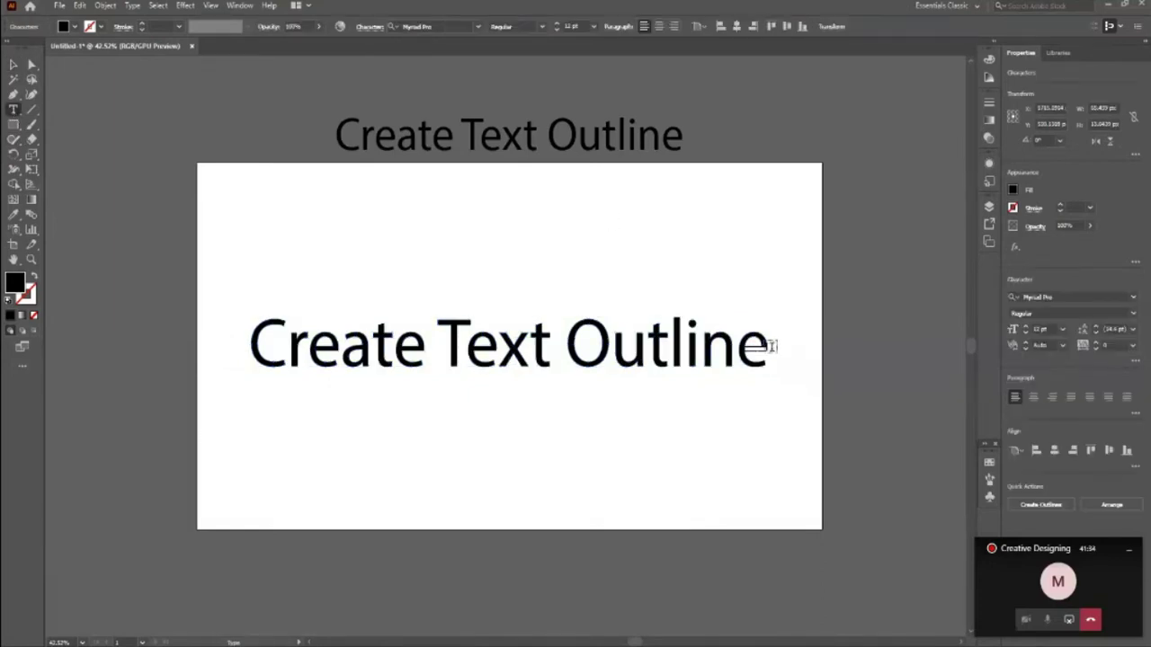
pyautogui.click(13, 66)
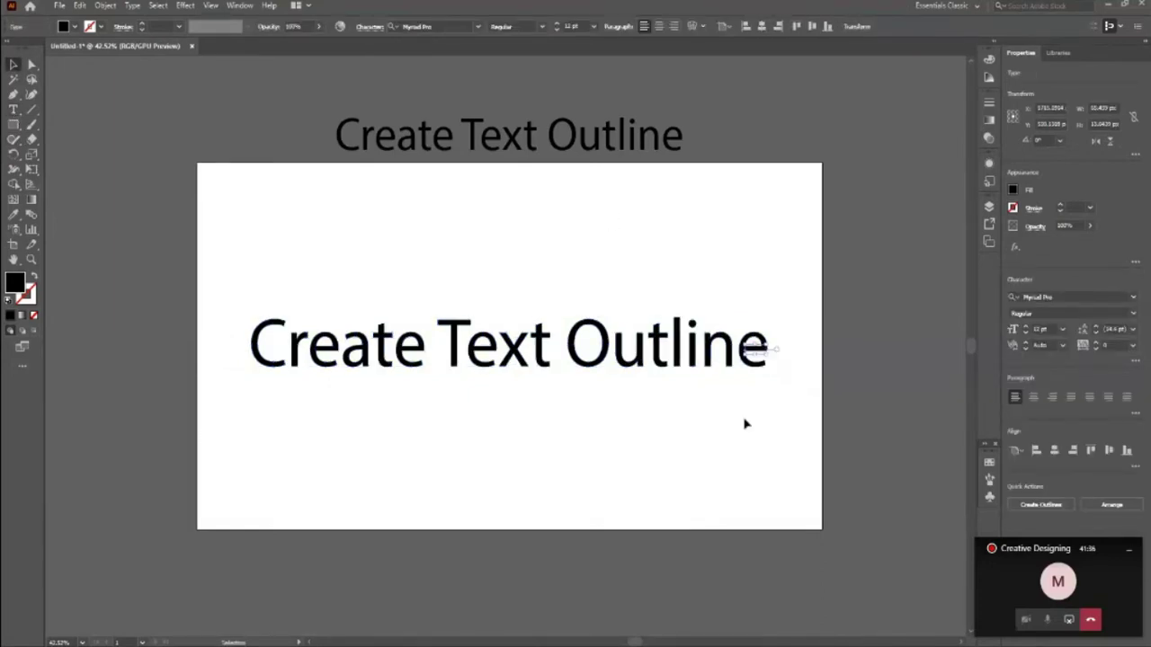
pyautogui.click(745, 424)
# Ungroup the outlined "Create Text Outline" lettering on the artboard into separate letter shapes.
pyautogui.press('z')
pyautogui.moveTo(712, 384); pyautogui.dragTo(779, 476)
pyautogui.moveTo(682, 412); pyautogui.dragTo(11, 295)
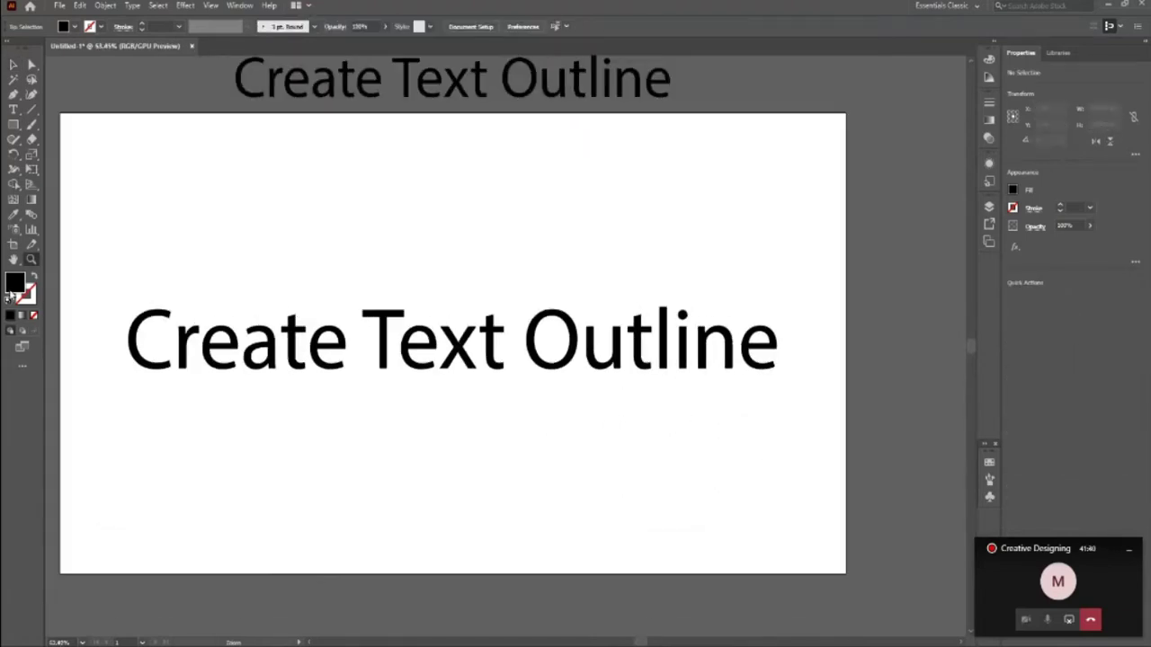
pyautogui.click(206, 309)
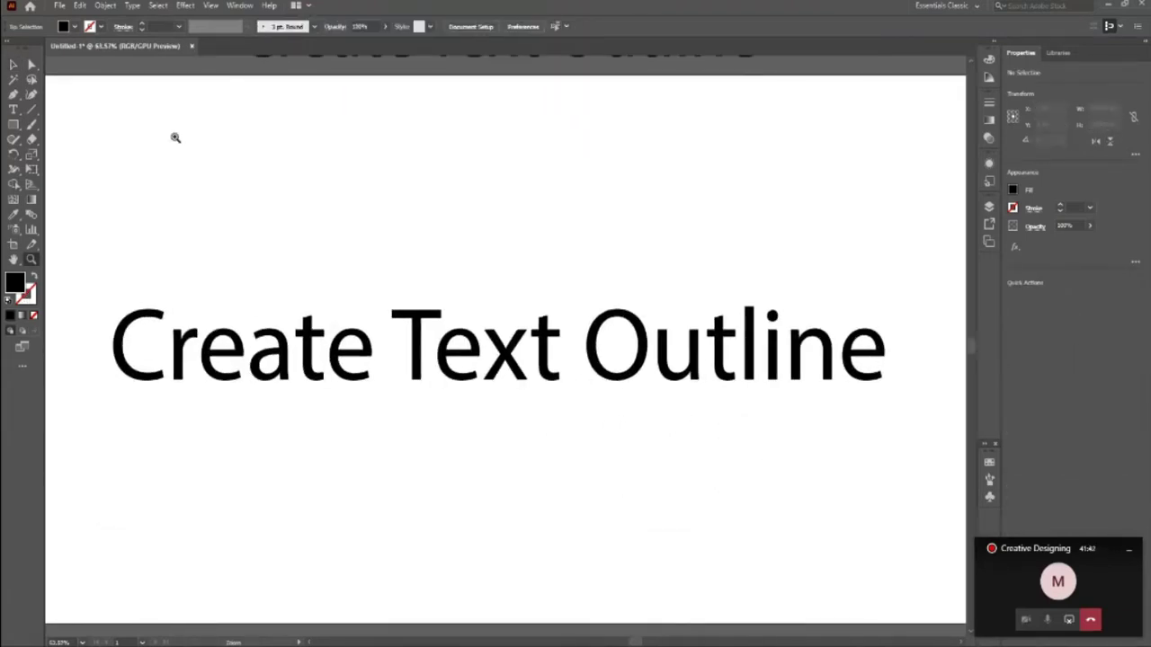
pyautogui.click(13, 64)
pyautogui.click(320, 376)
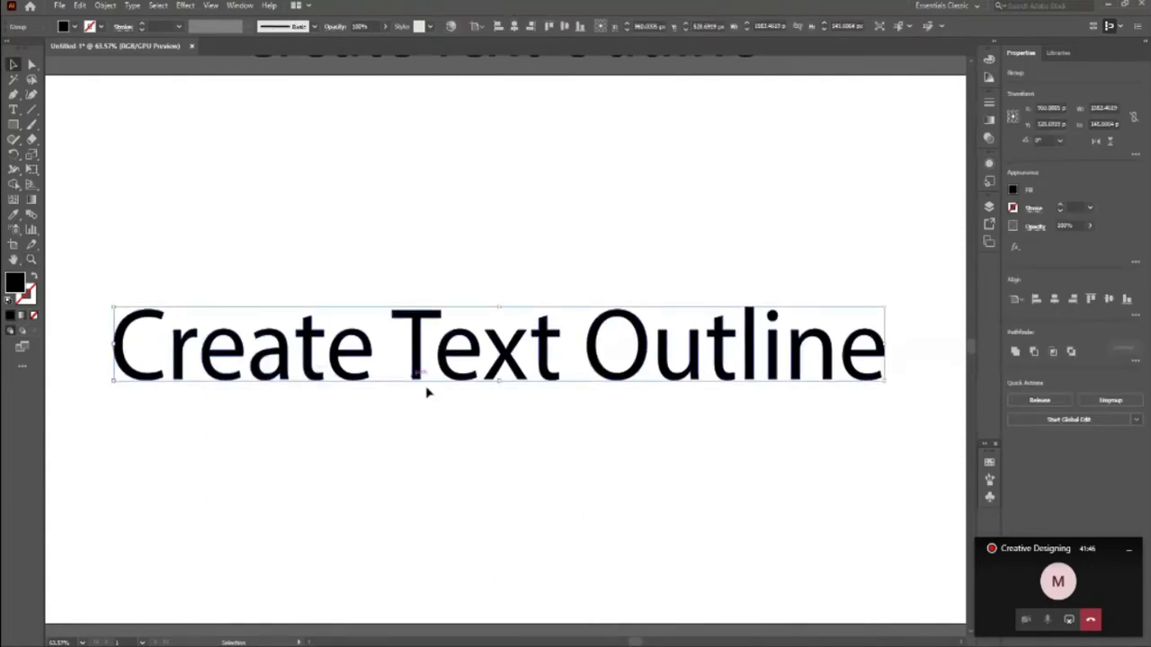
pyautogui.click(665, 473)
pyautogui.click(614, 381)
pyautogui.rightClick(614, 381)
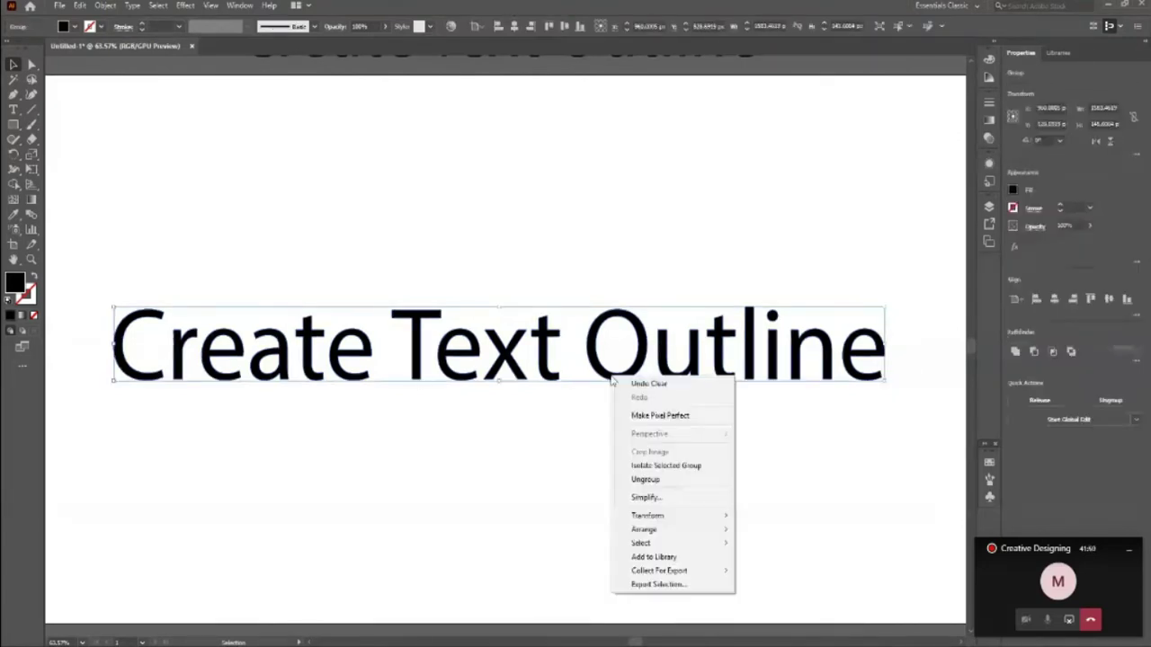
pyautogui.click(643, 481)
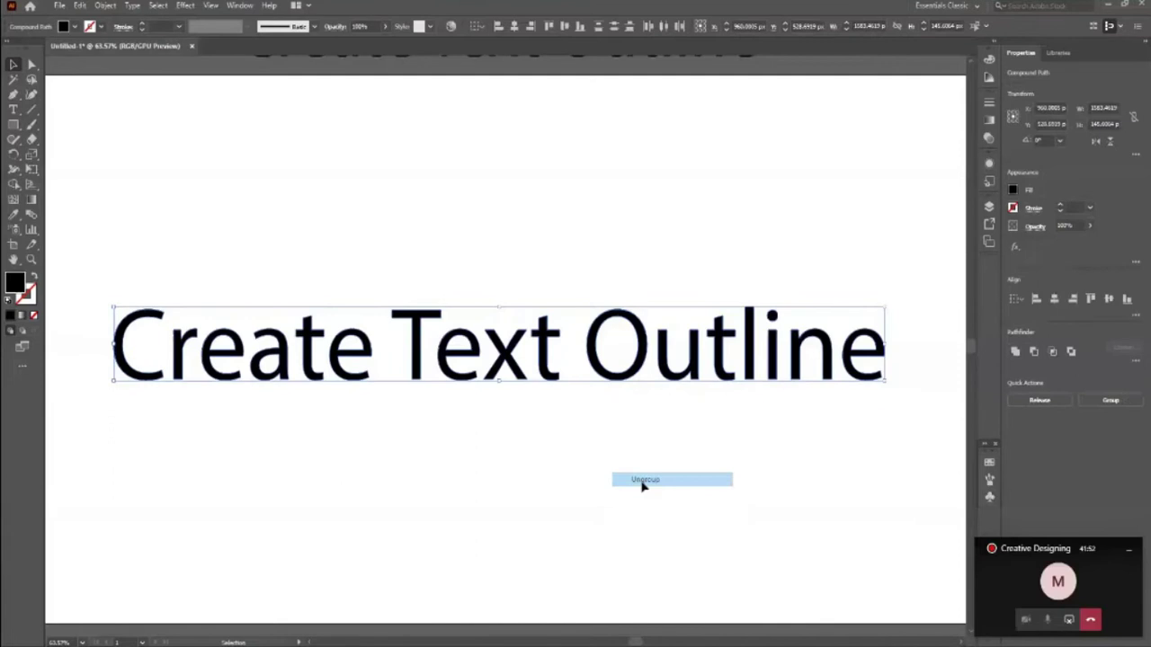
# Scatter the capital O and all letters of "Create Text" except the C above and below the text line.
pyautogui.moveTo(617, 385); pyautogui.dragTo(571, 258)
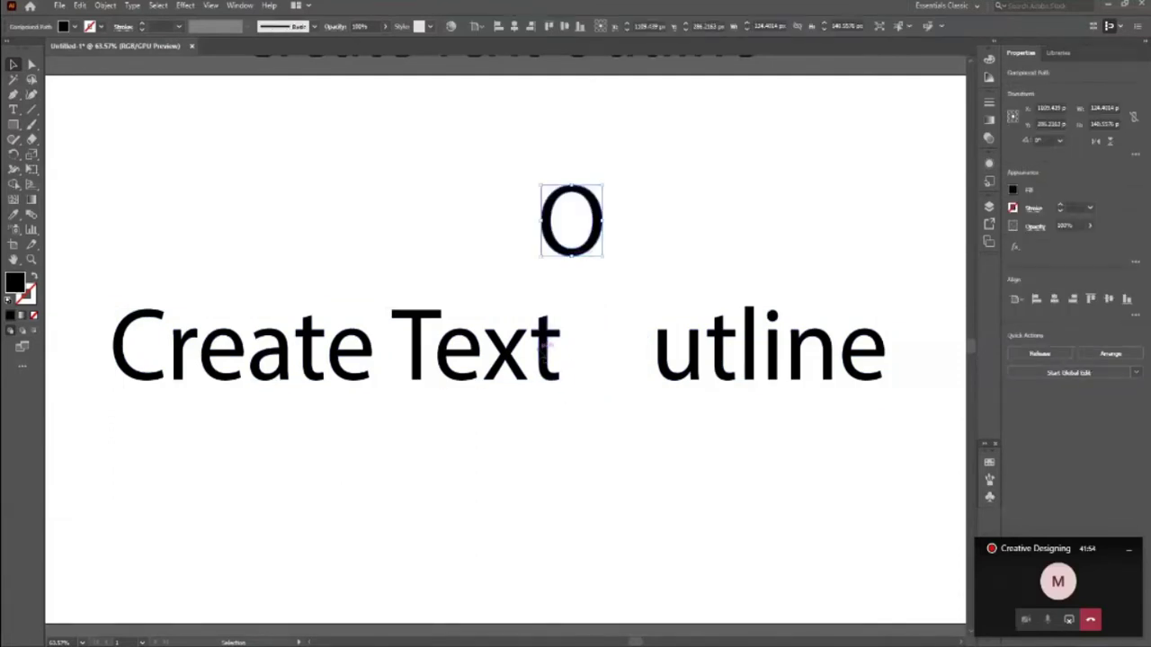
pyautogui.moveTo(542, 353); pyautogui.dragTo(601, 501)
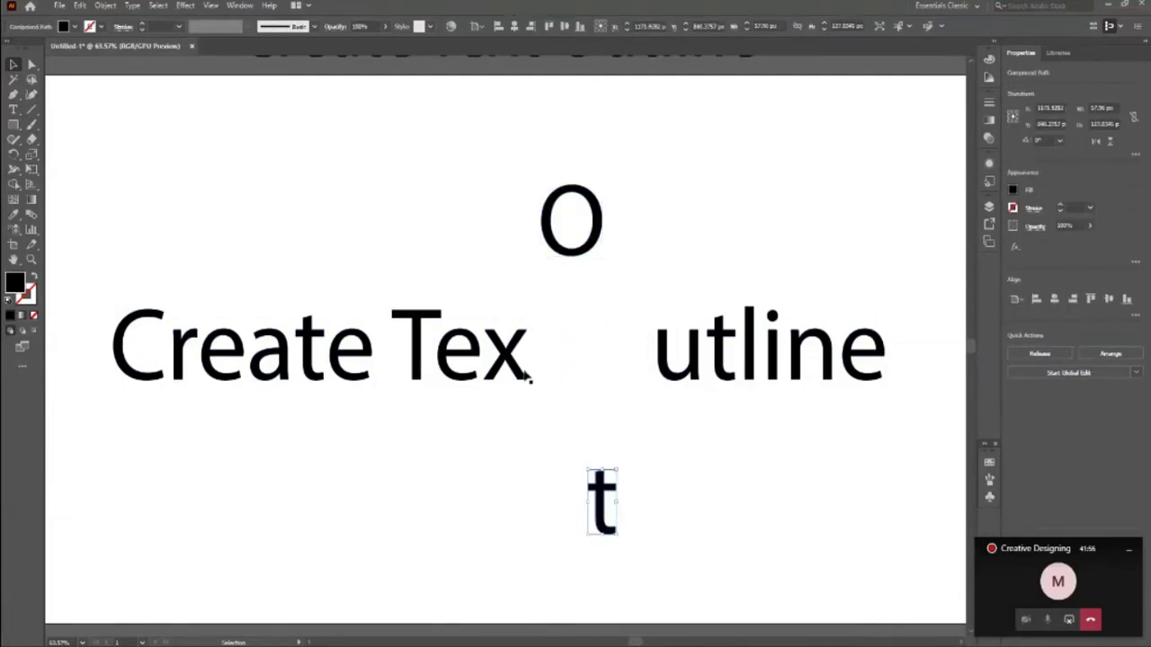
pyautogui.moveTo(529, 378); pyautogui.dragTo(555, 492)
pyautogui.moveTo(470, 367); pyautogui.dragTo(456, 460)
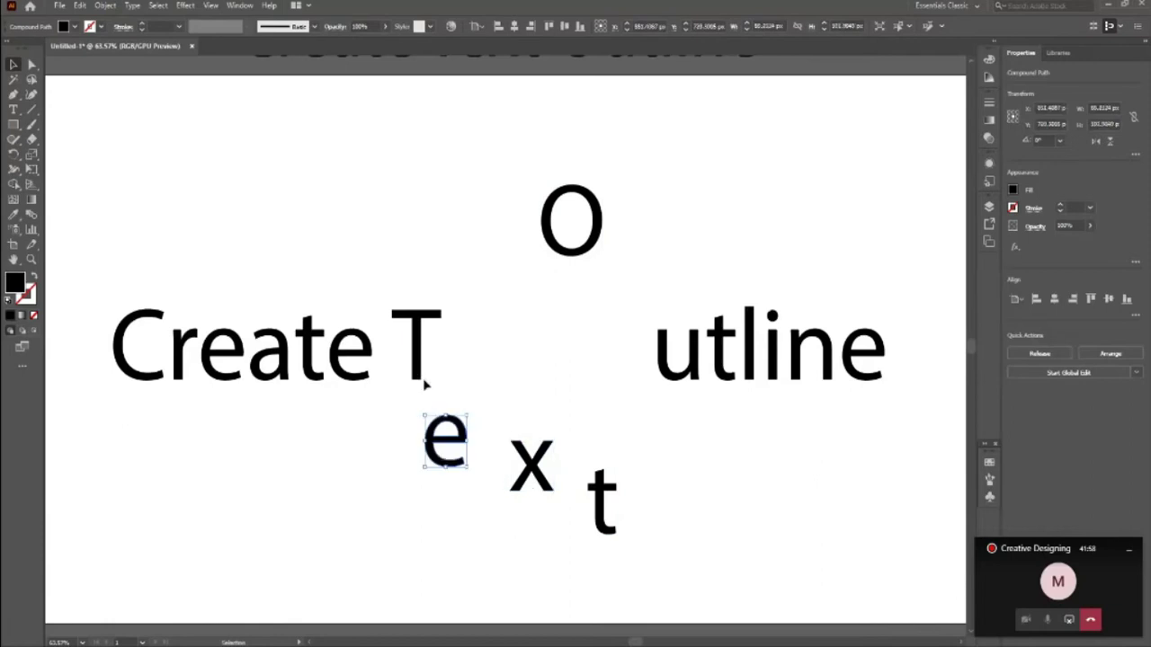
pyautogui.moveTo(423, 378); pyautogui.dragTo(427, 253)
pyautogui.moveTo(346, 366); pyautogui.dragTo(367, 438)
pyautogui.moveTo(317, 369); pyautogui.dragTo(301, 433)
pyautogui.moveTo(245, 382); pyautogui.dragTo(234, 315)
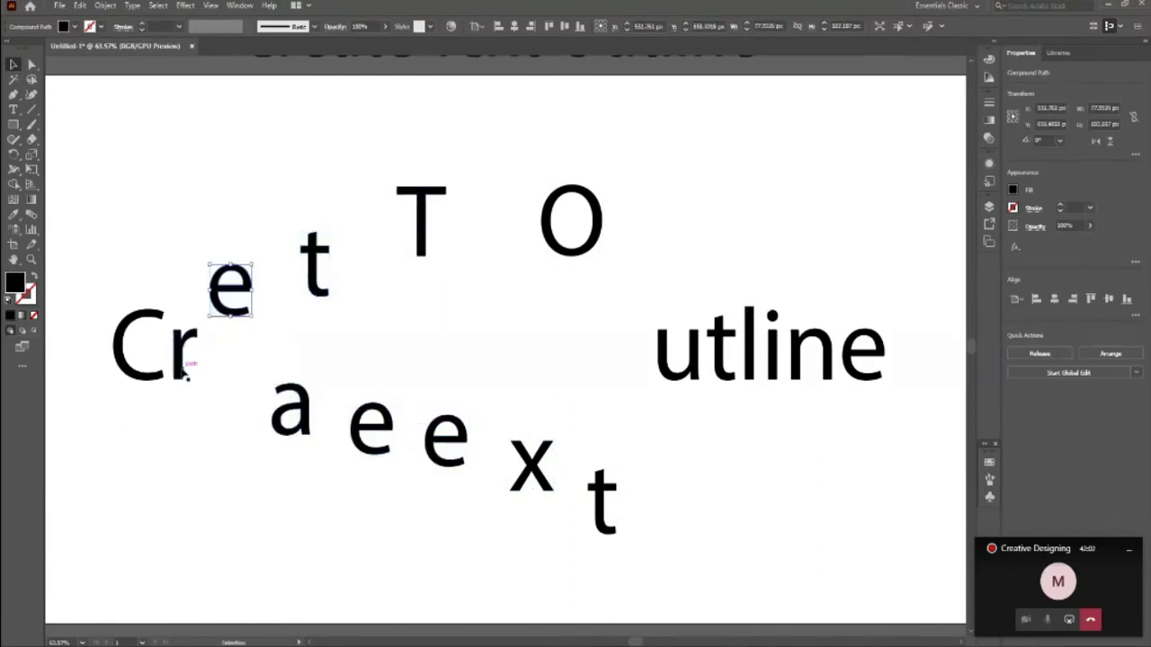
pyautogui.moveTo(185, 373); pyautogui.dragTo(216, 445)
# Spread the remaining letters of "Outline" apart along their baseline and deselect them.
pyautogui.moveTo(670, 374); pyautogui.dragTo(616, 376)
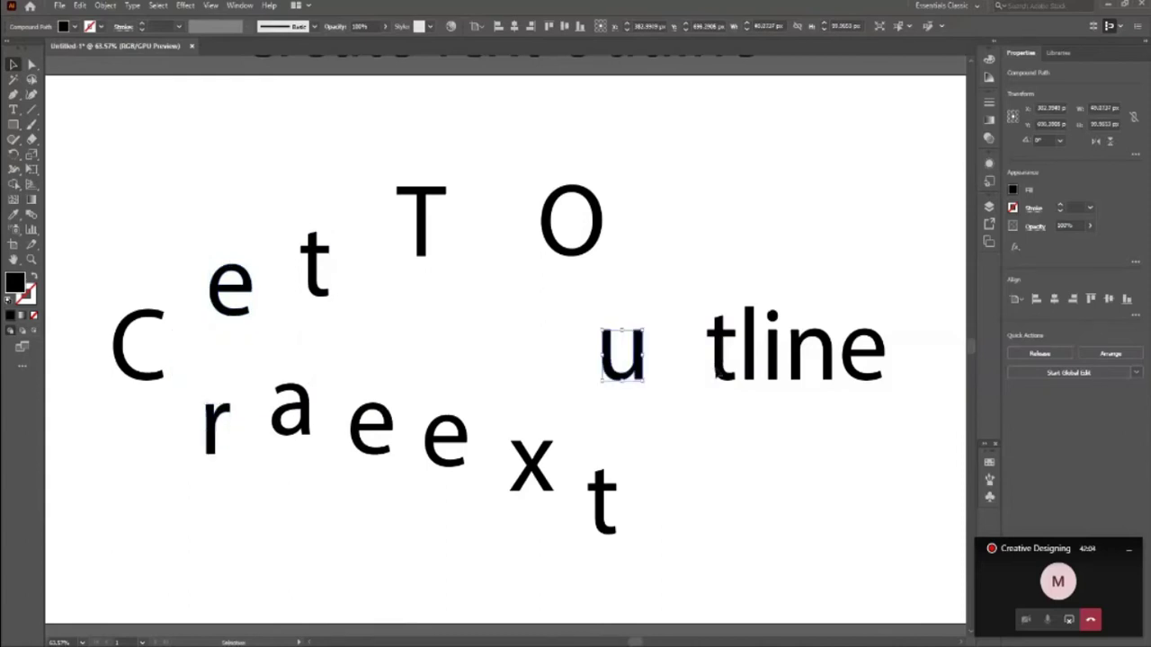
pyautogui.moveTo(720, 376); pyautogui.dragTo(757, 377)
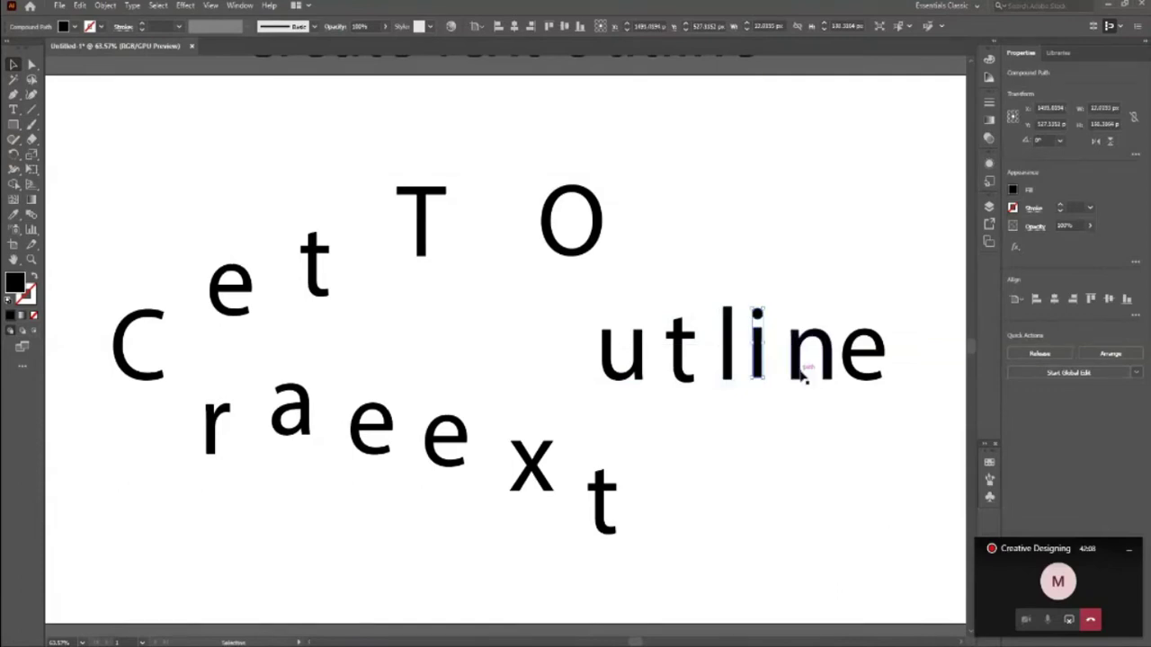
pyautogui.moveTo(845, 371); pyautogui.dragTo(897, 377)
pyautogui.click(889, 434)
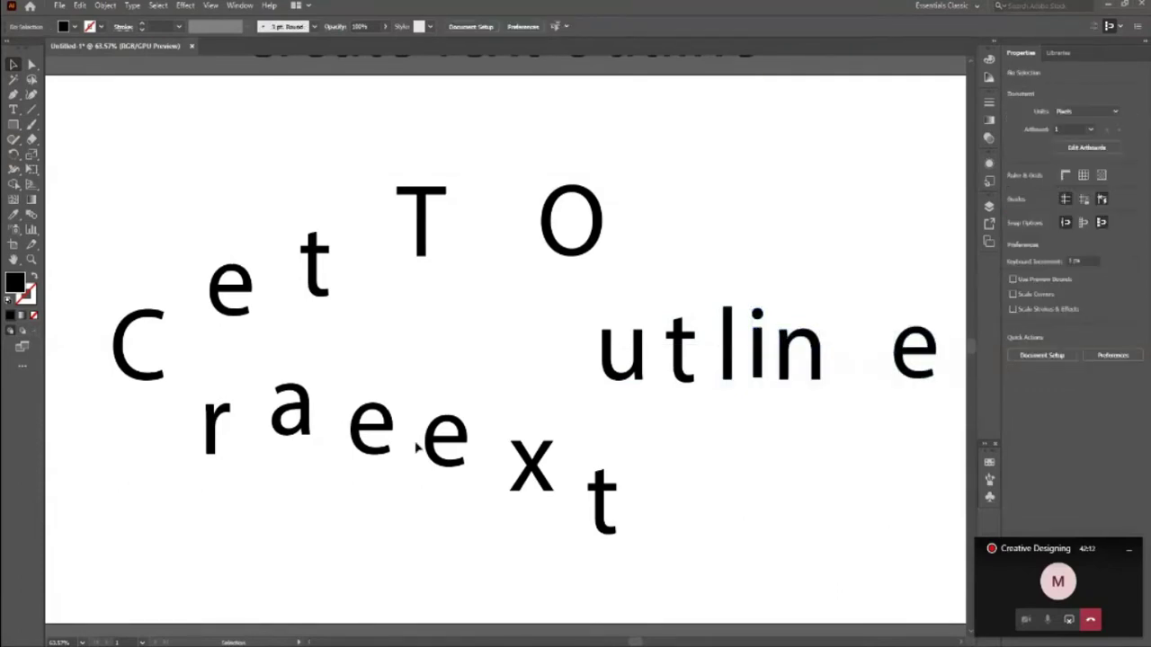
# Try the Type tool on the outlined letters, nudge the T upward and restore its position.
pyautogui.click(730, 372)
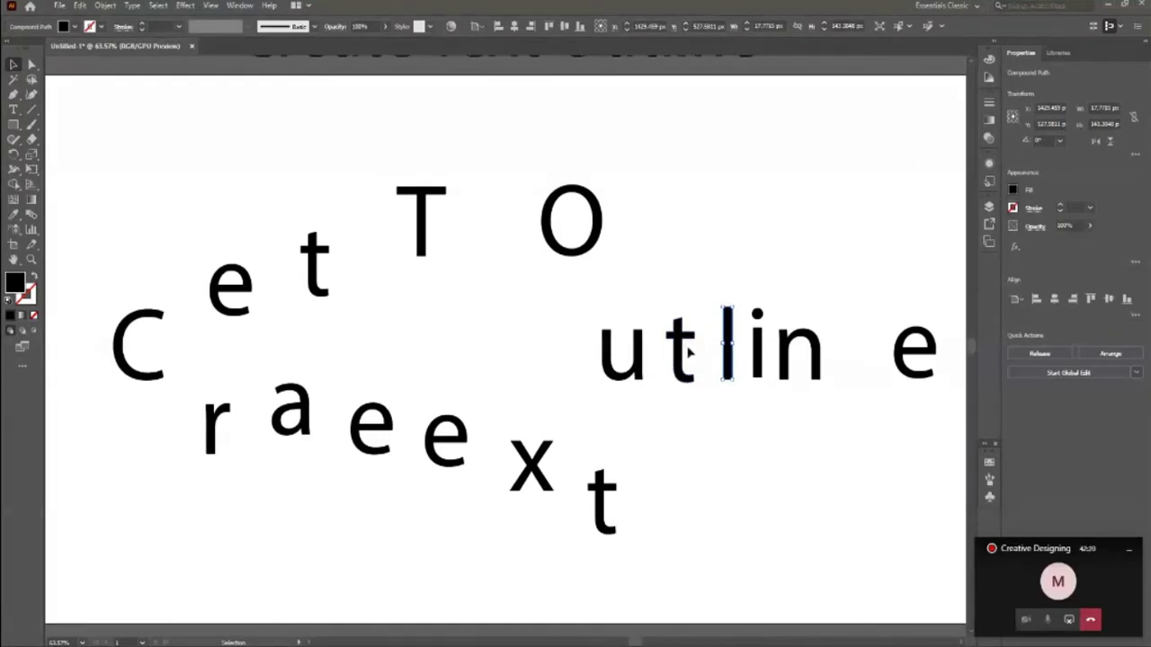
pyautogui.click(13, 111)
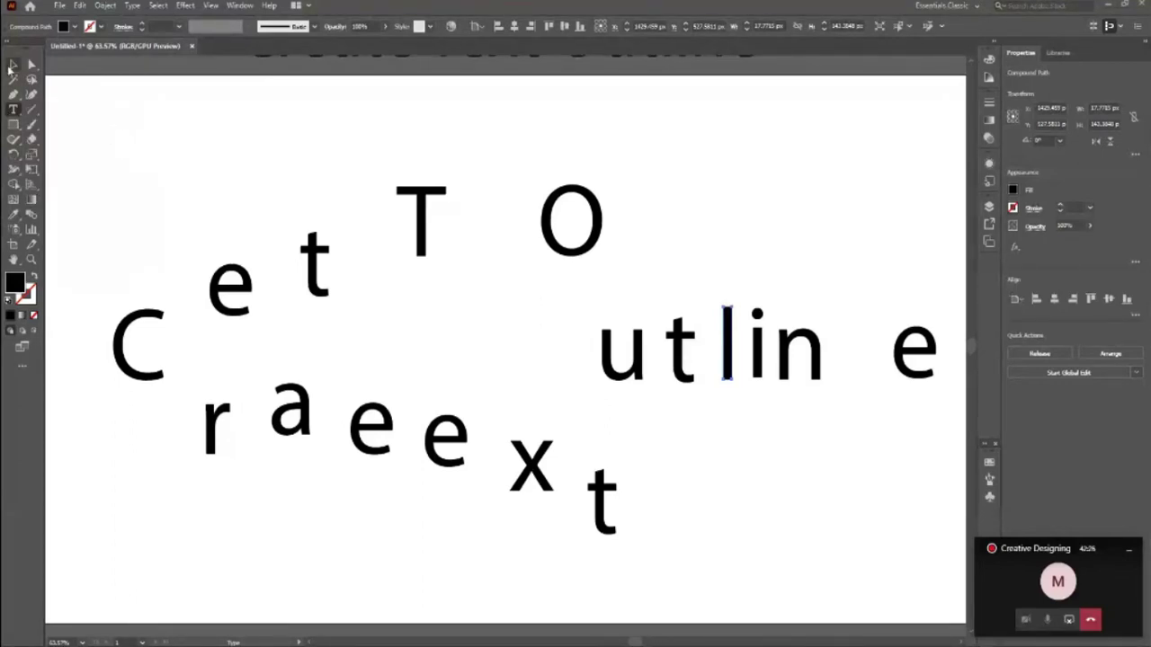
pyautogui.click(11, 65)
pyautogui.click(423, 227)
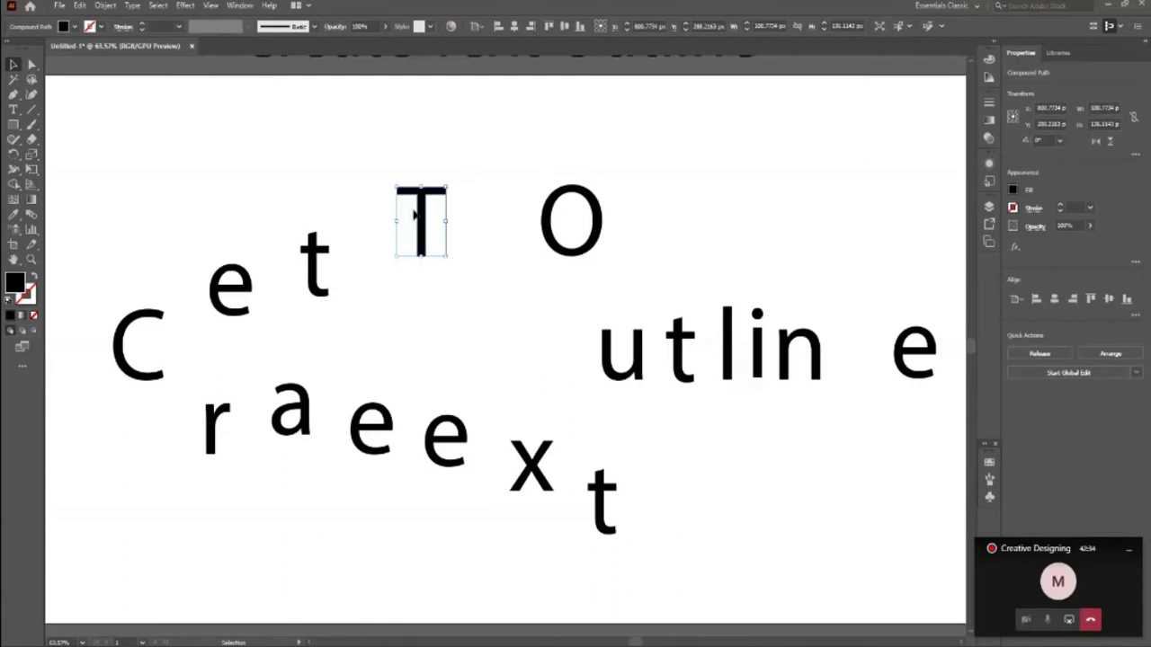
pyautogui.hotkey('ctrl', 'z')
pyautogui.press('a')
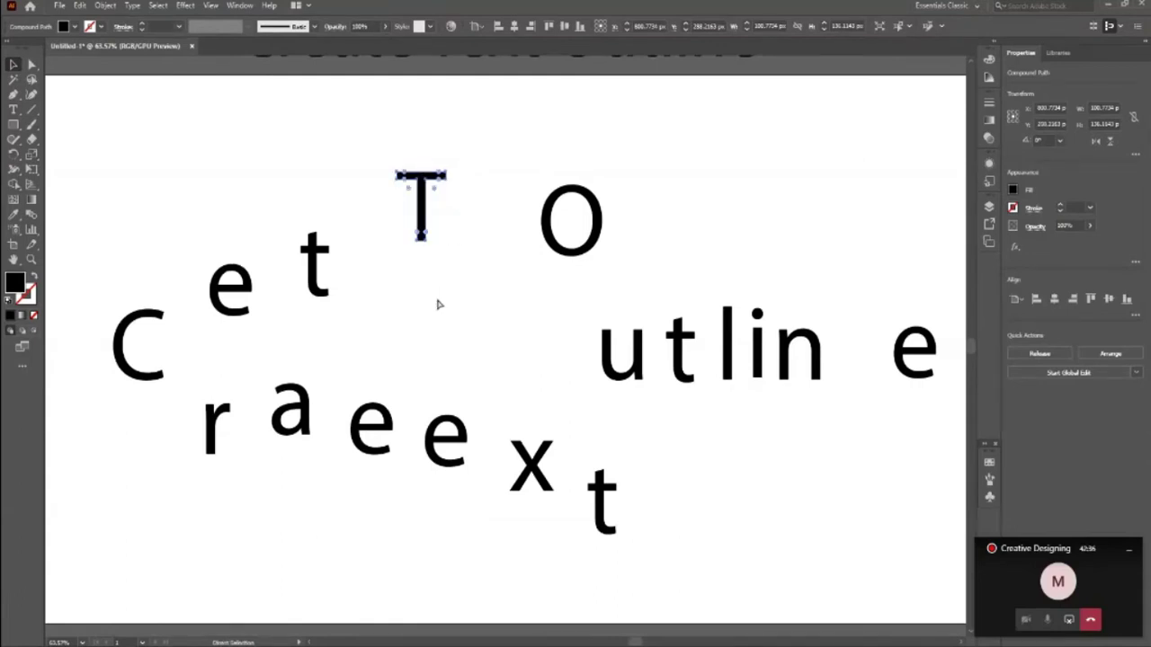
pyautogui.hotkey('ctrl', 'shift', 'z')
pyautogui.click(12, 108)
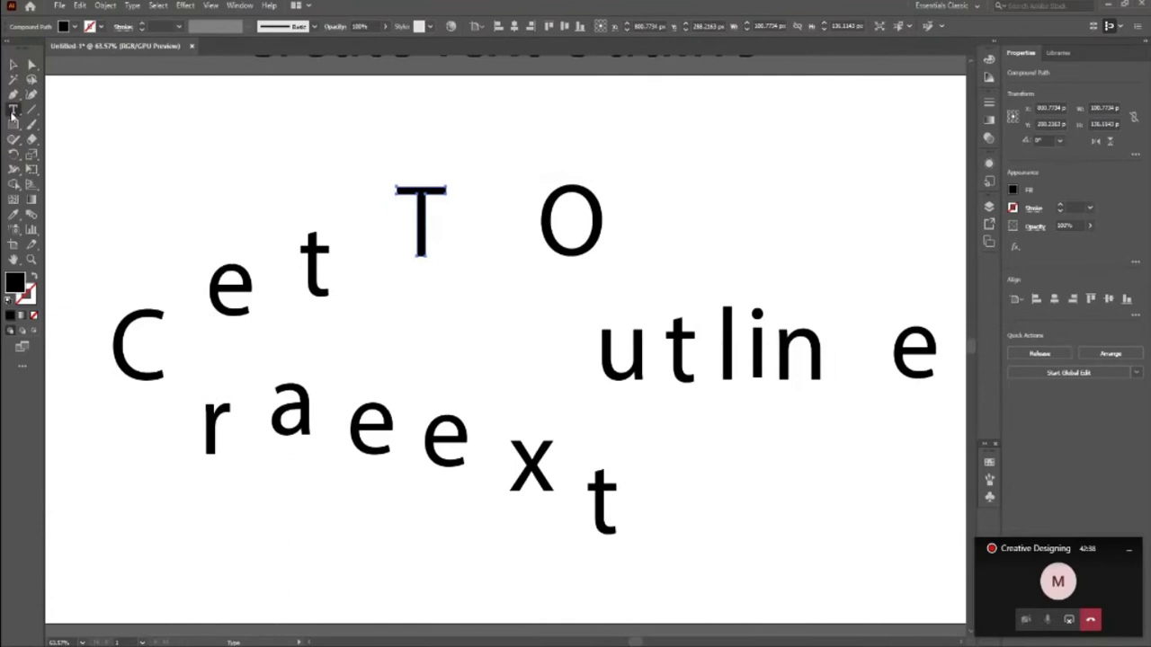
pyautogui.press('v')
pyautogui.click(391, 300)
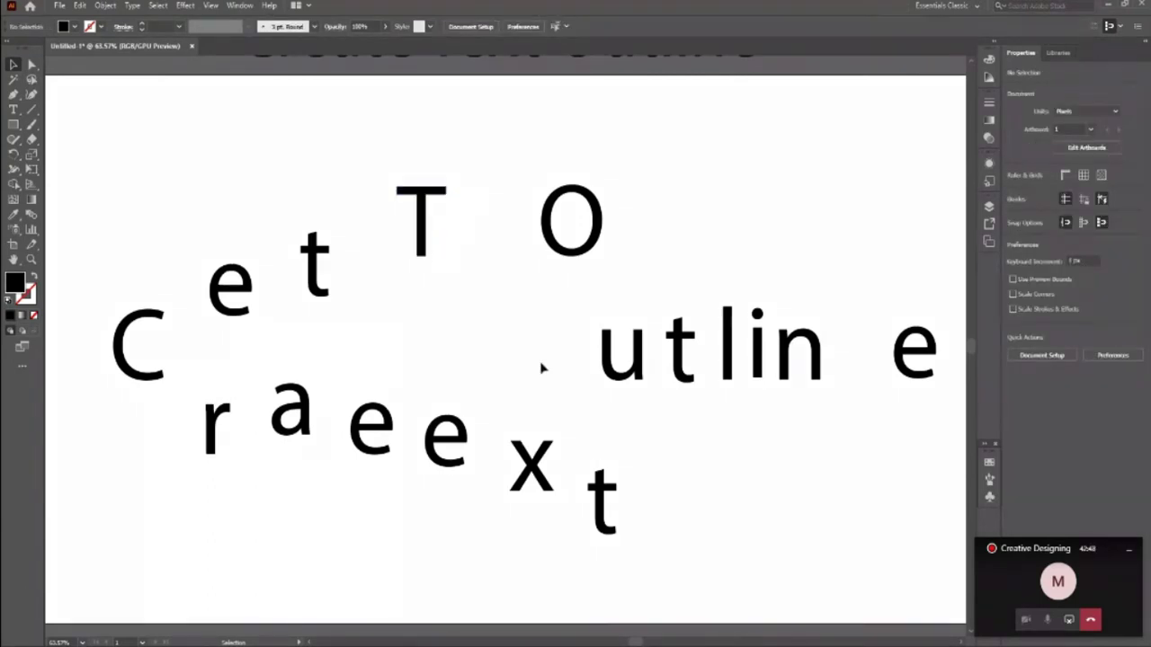
# Undo all the letter moves so that the ungrouped letters form the original text line.
pyautogui.press('a')
pyautogui.hotkey('ctrl', 'z')
pyautogui.hotkey('ctrl', 'z')
pyautogui.hotkey('ctrl', 'z')
pyautogui.hotkey('ctrl', 'z')
pyautogui.hotkey('ctrl', 'z')
pyautogui.hotkey('ctrl', 'z')
pyautogui.hotkey('ctrl', 'z')
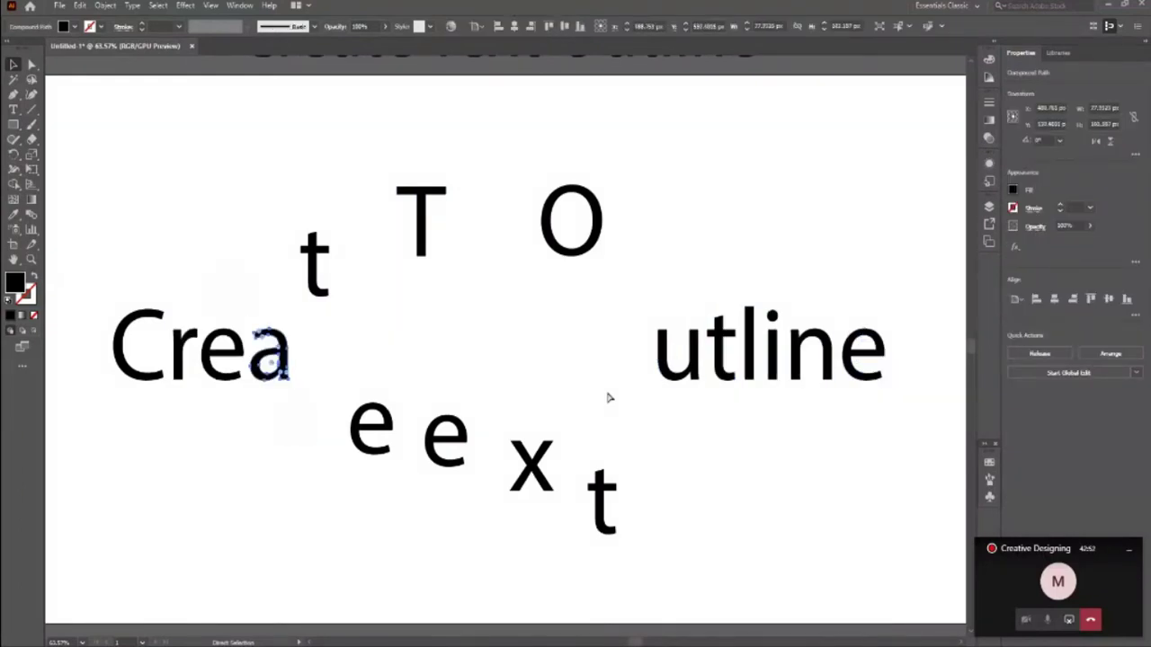
pyautogui.hotkey('ctrl', 'z')
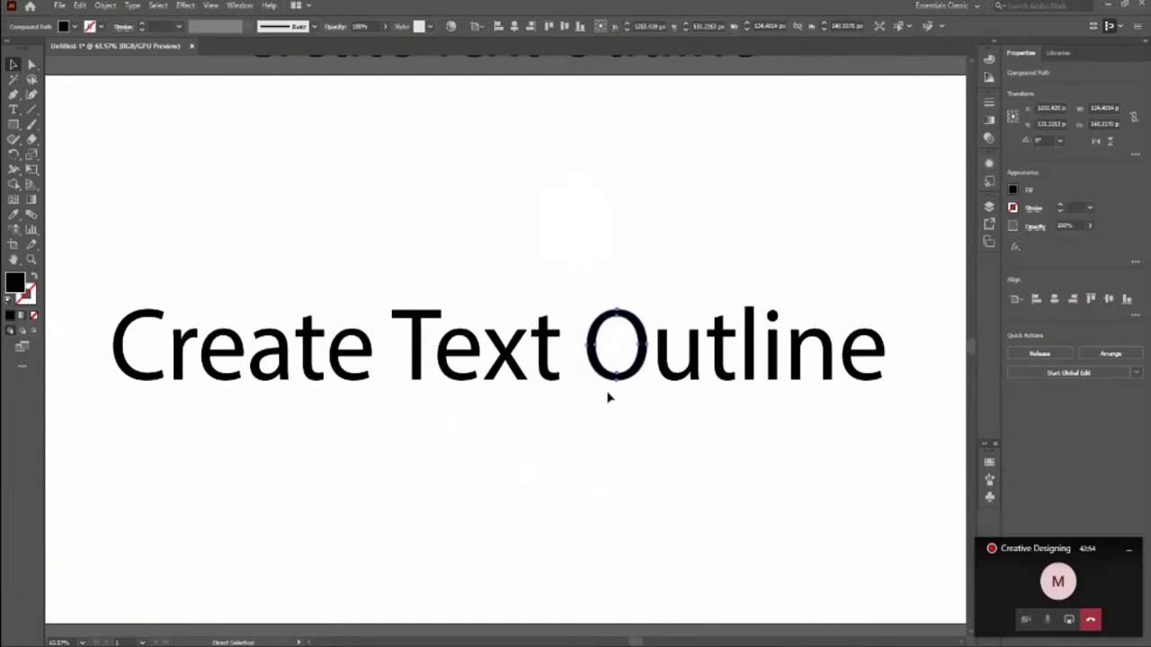
pyautogui.click(607, 404)
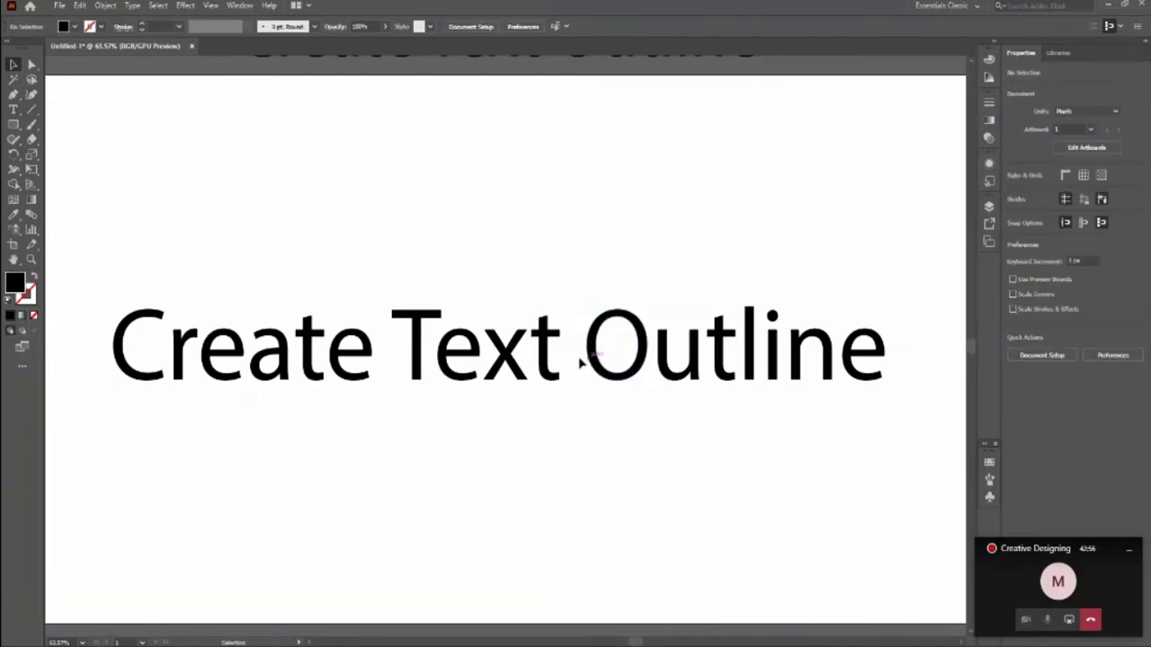
# Select the letters of "Create" and nudge them left to widen the gap before "Text".
pyautogui.hotkey('ctrl', '0')
pyautogui.press('z')
pyautogui.moveTo(481, 369)
pyautogui.mouseDown()
pyautogui.moveTo(519, 390)
pyautogui.moveTo(492, 374)
pyautogui.mouseUp()
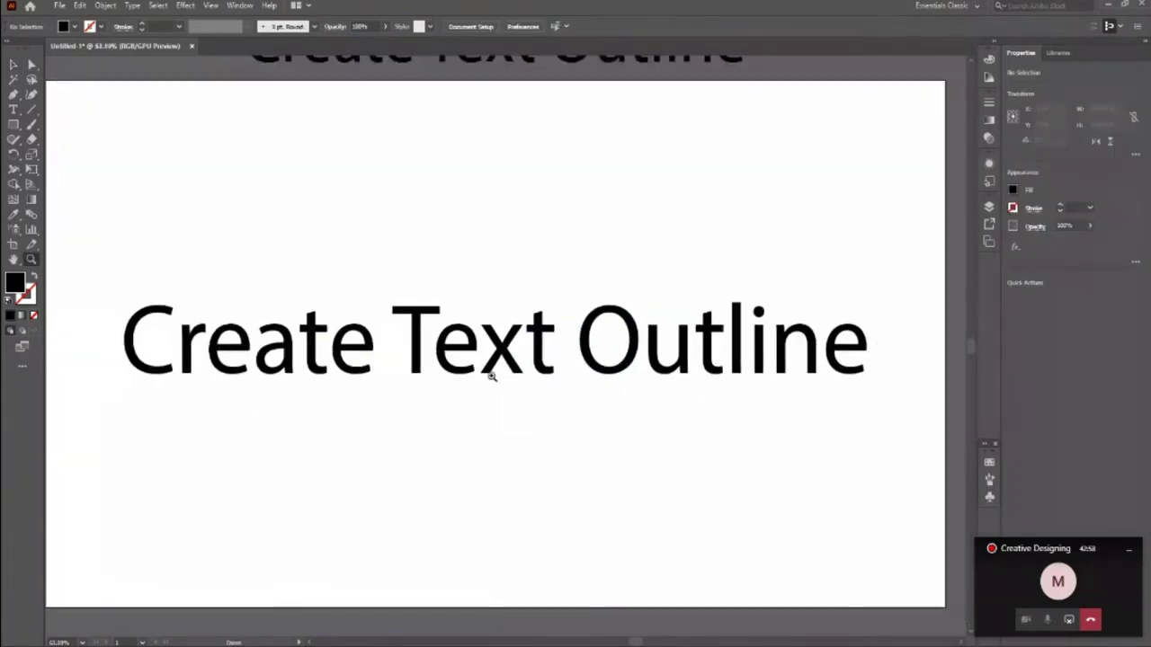
pyautogui.click(11, 64)
pyautogui.moveTo(119, 291); pyautogui.dragTo(373, 409)
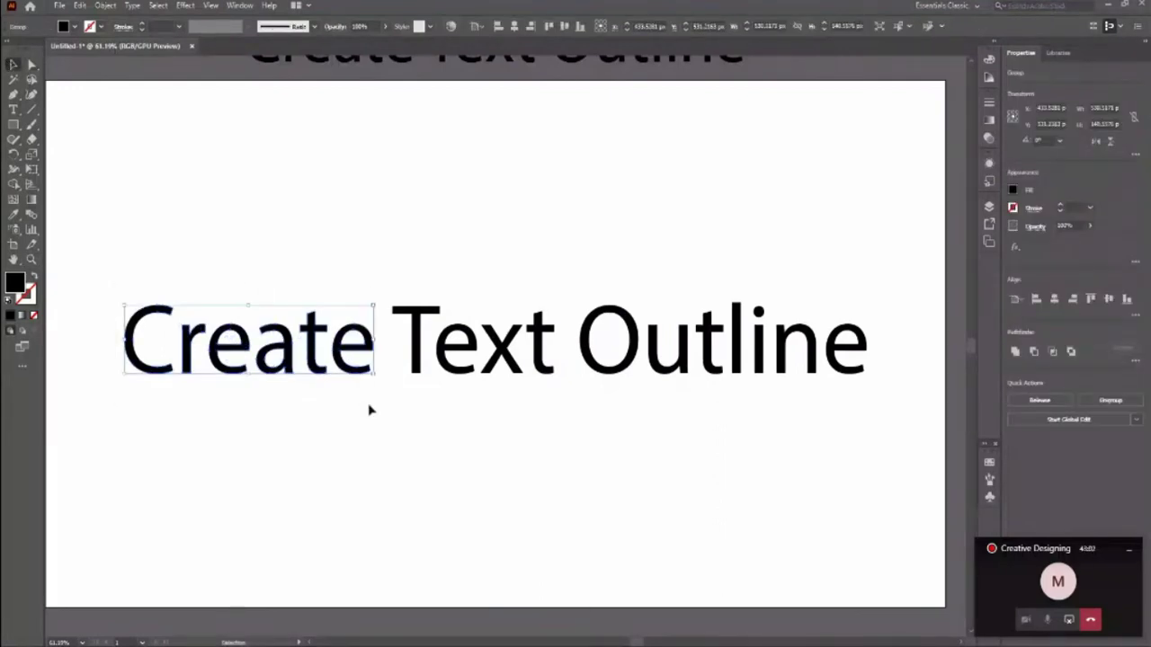
pyautogui.hotkey('shift', 'Left')
pyautogui.hotkey('shift', 'Left')
pyautogui.hotkey('shift', 'Left')
pyautogui.hotkey('shift', 'Left')
pyautogui.hotkey('shift', 'Left')
pyautogui.hotkey('shift', 'Left')
pyautogui.hotkey('shift', 'Left')
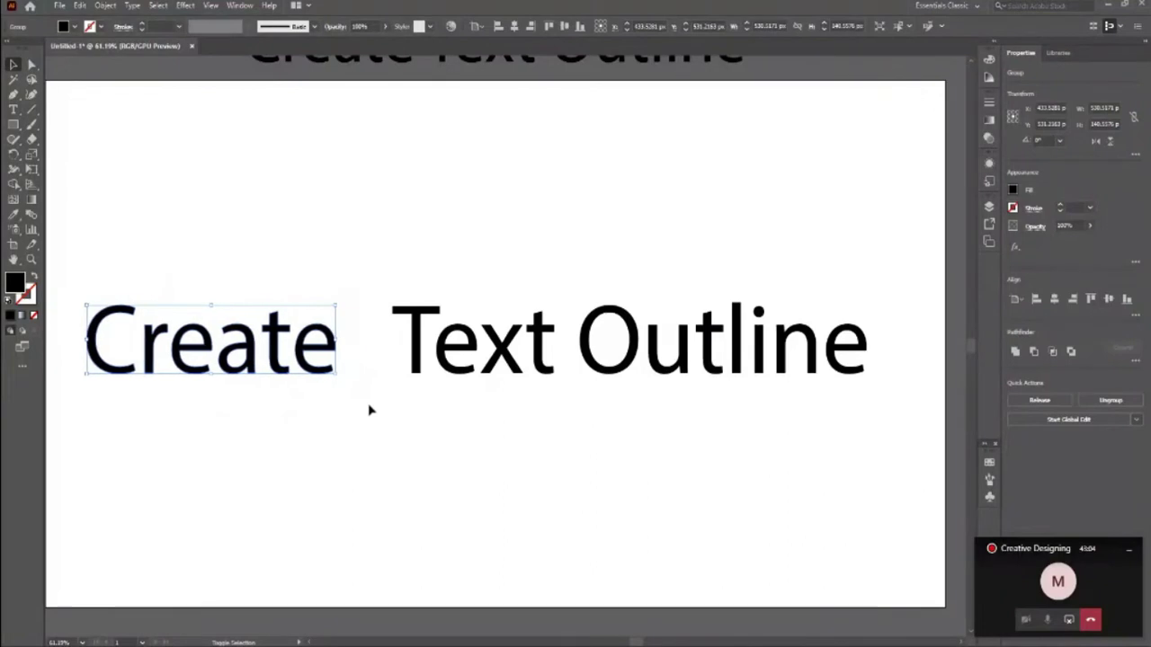
pyautogui.hotkey('shift', 'Left')
pyautogui.hotkey('shift', 'Left')
# Select the letters of "Outline" and nudge them right to widen the gap after "Text".
pyautogui.moveTo(585, 284); pyautogui.dragTo(902, 416)
pyautogui.hotkey('shift', 'Right')
pyautogui.hotkey('shift', 'Right')
pyautogui.hotkey('shift', 'Right')
pyautogui.hotkey('shift', 'Right')
pyautogui.hotkey('shift', 'Right')
pyautogui.hotkey('shift', 'Right')
pyautogui.hotkey('shift', 'Right')
pyautogui.hotkey('shift', 'Right')
pyautogui.hotkey('shift', 'Right')
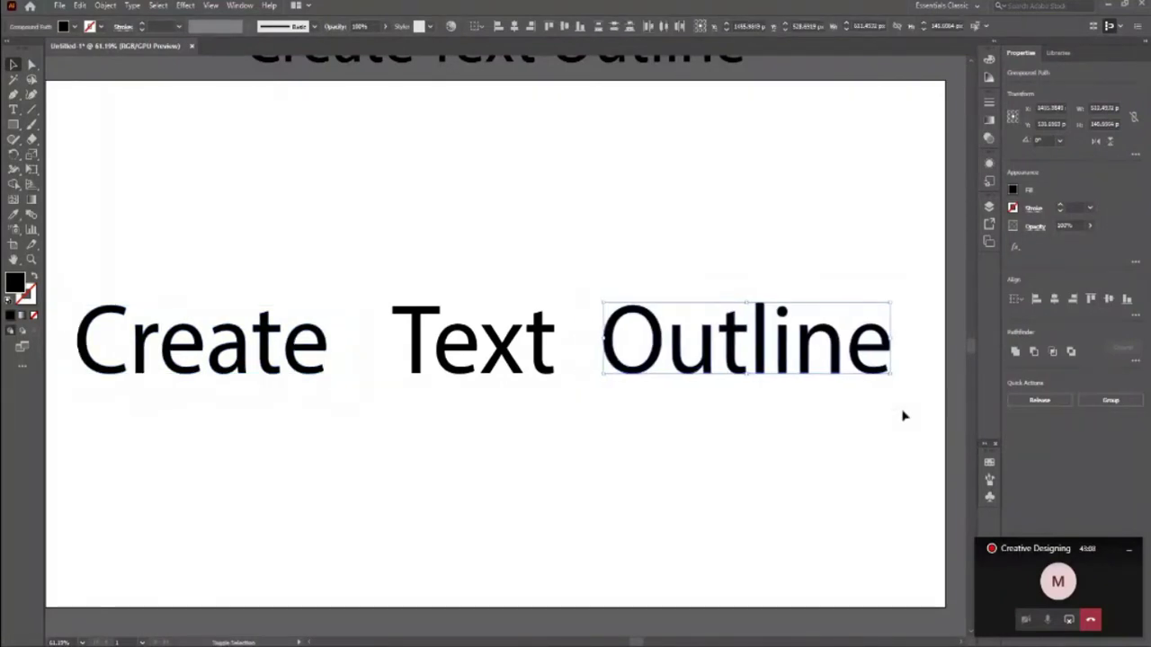
# Nudge "Outline" further right and enlarge the letters of "Text" to fill the gap between the outer words.
pyautogui.hotkey('shift', 'Right')
pyautogui.moveTo(388, 281); pyautogui.dragTo(578, 457)
pyautogui.moveTo(556, 375); pyautogui.dragTo(612, 476)
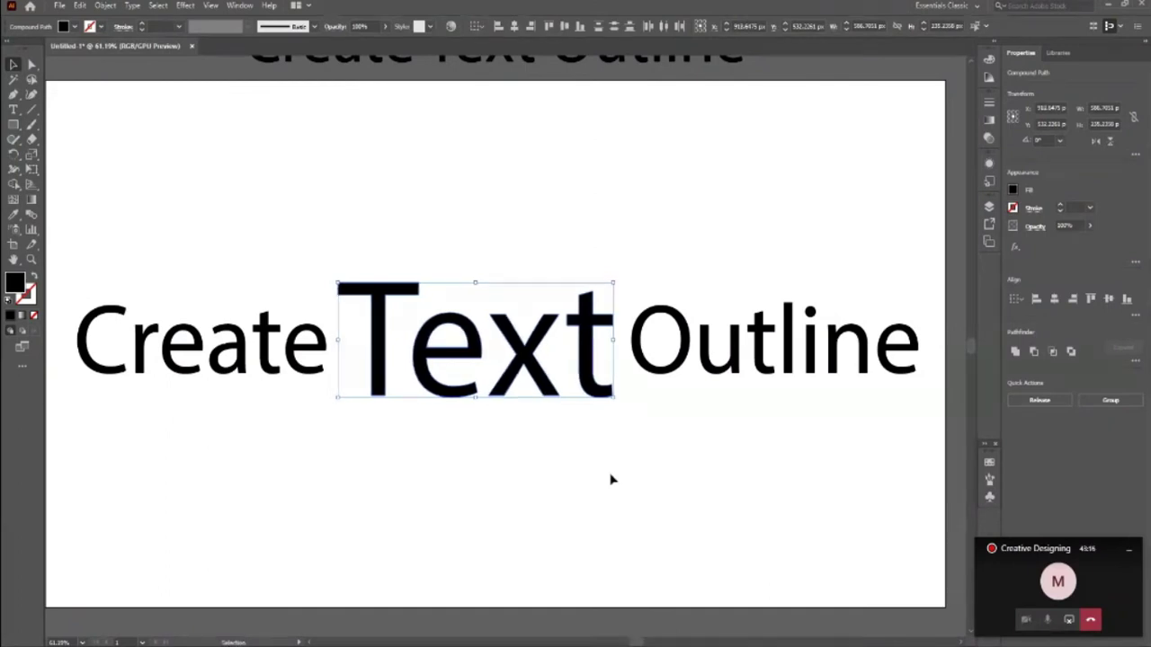
# Change the fill of the enlarged "Text" letters to red and deselect them.
pyautogui.click(89, 26)
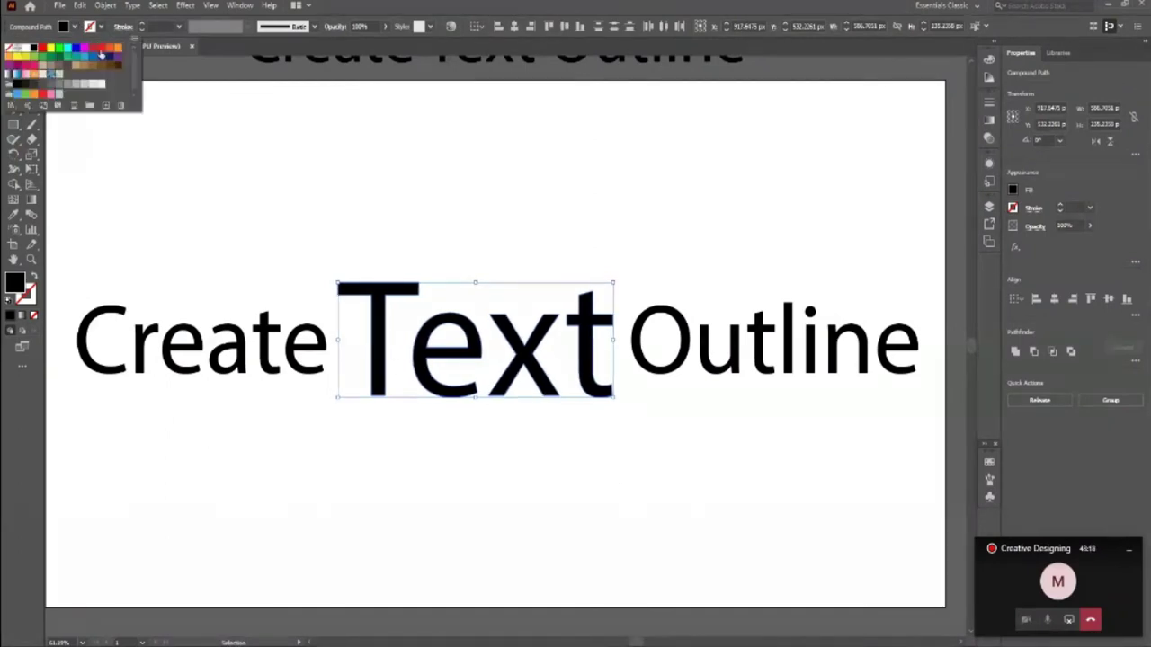
pyautogui.click(90, 47)
pyautogui.click(403, 234)
pyautogui.press('z')
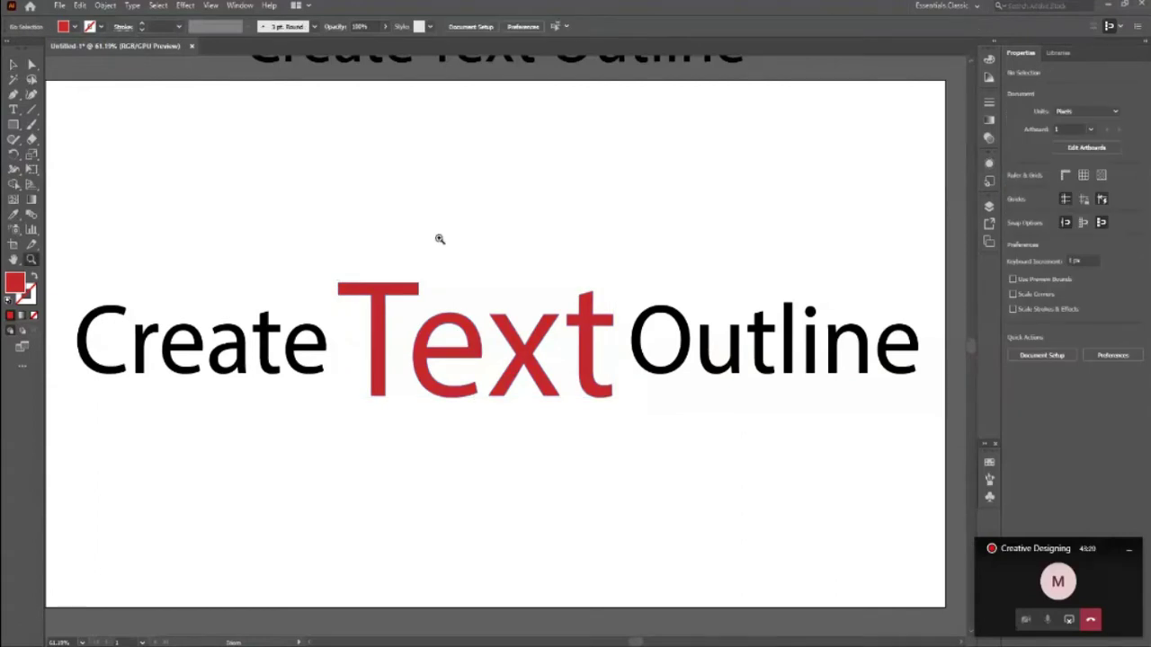
pyautogui.moveTo(440, 238); pyautogui.dragTo(455, 342)
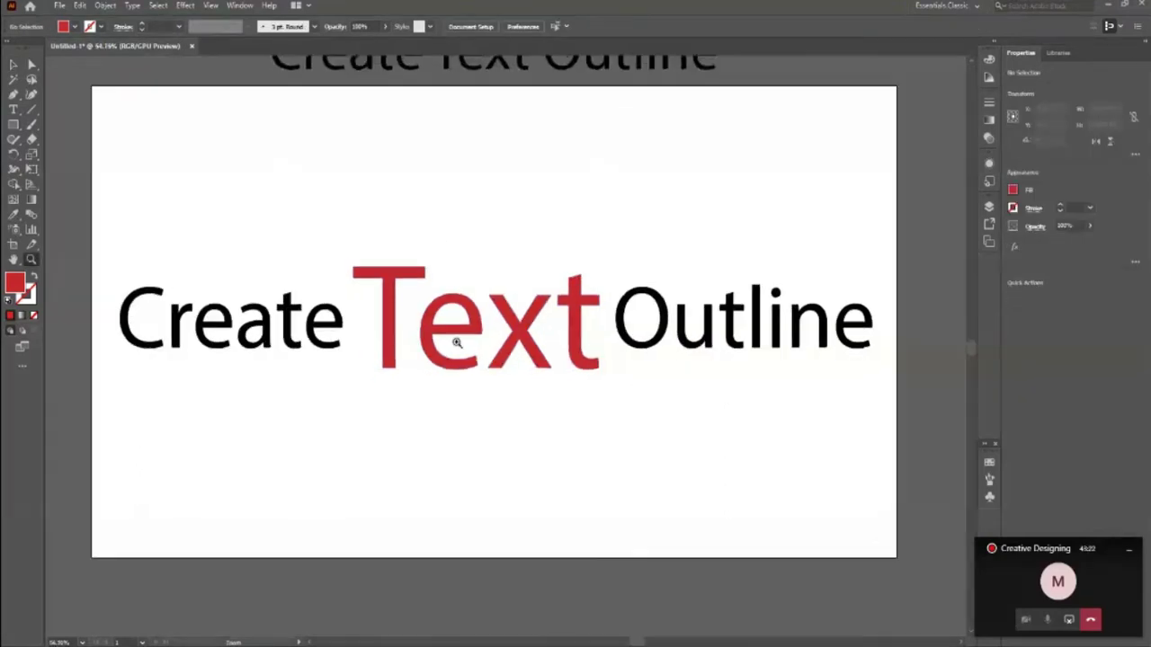
pyautogui.moveTo(725, 319); pyautogui.dragTo(528, 276)
pyautogui.click(13, 64)
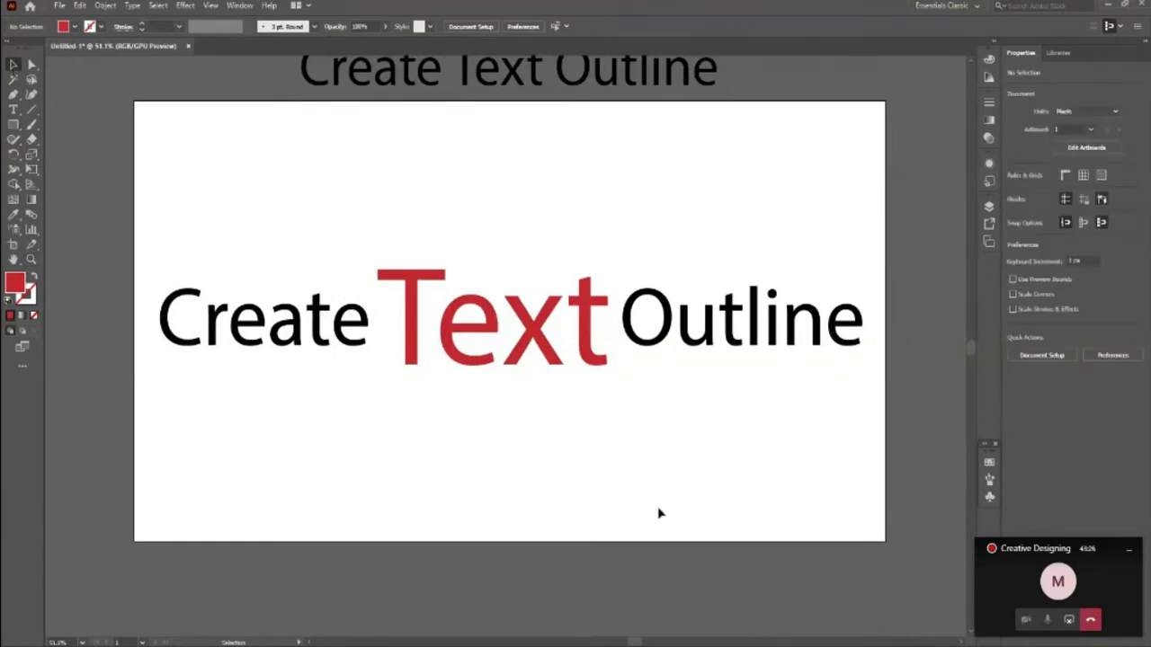
# Select the O of "Outline" and pick the right anchor point of its inner curve for direct editing.
pyautogui.press('z')
pyautogui.click(714, 323)
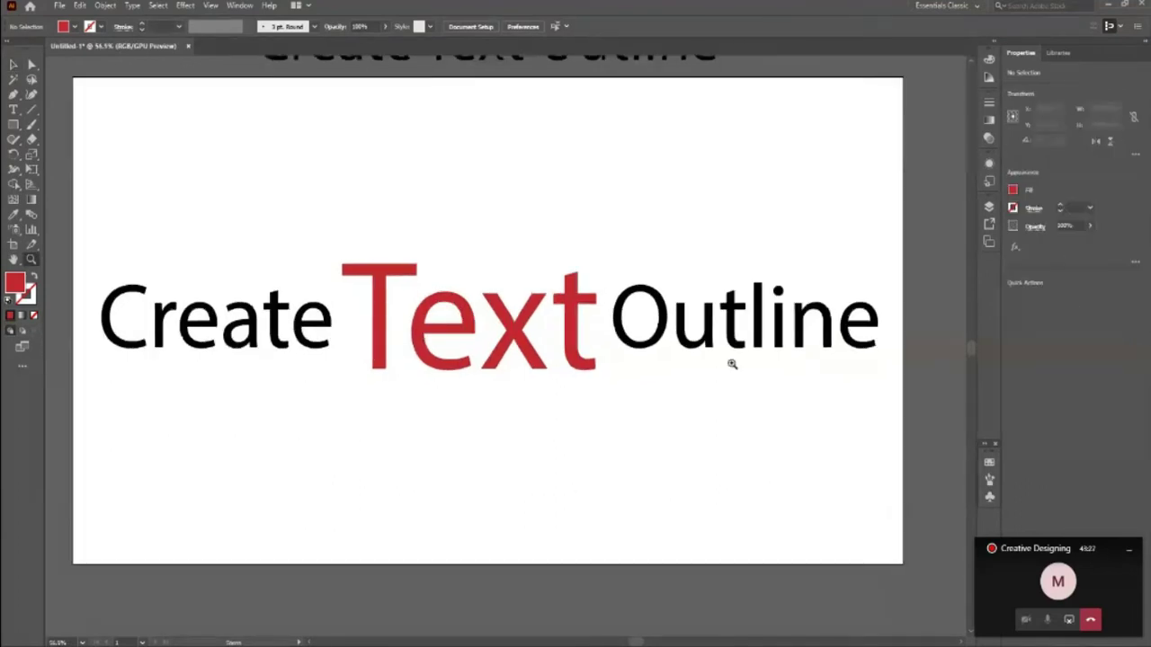
pyautogui.press('v')
pyautogui.click(649, 350)
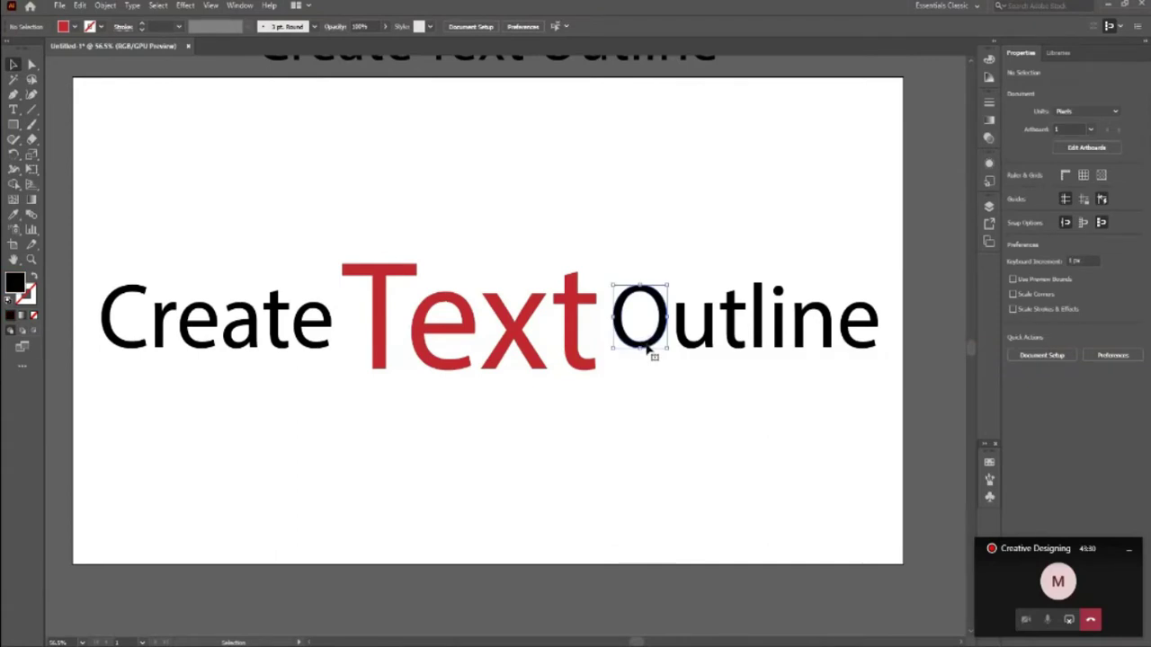
pyautogui.press('a')
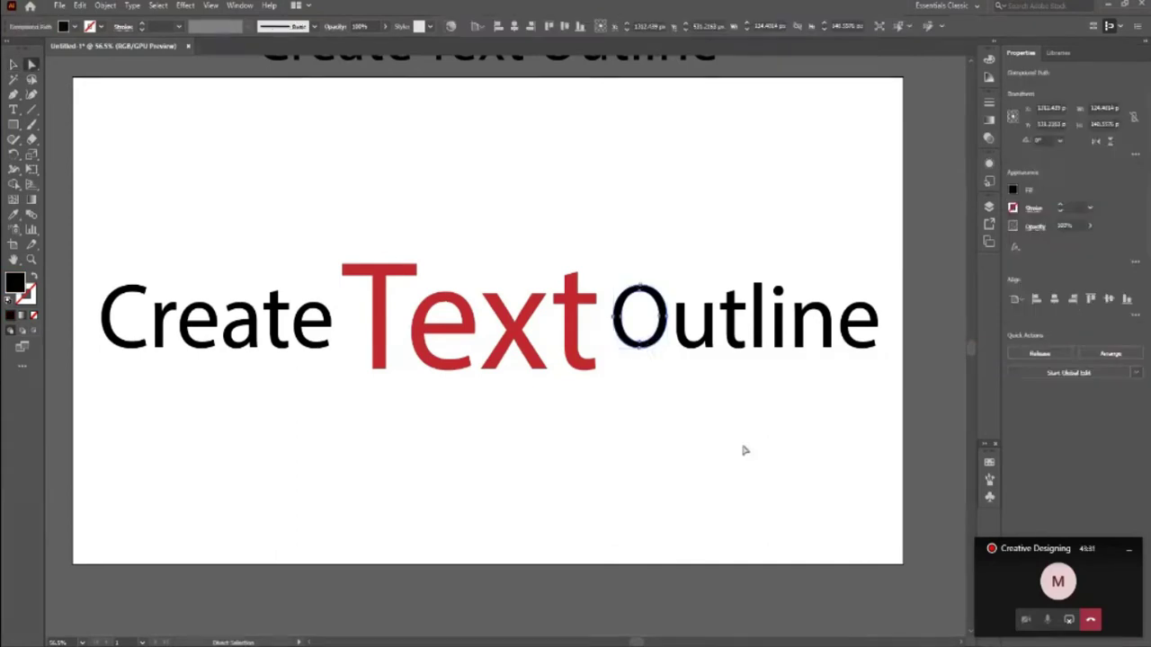
pyautogui.click(661, 318)
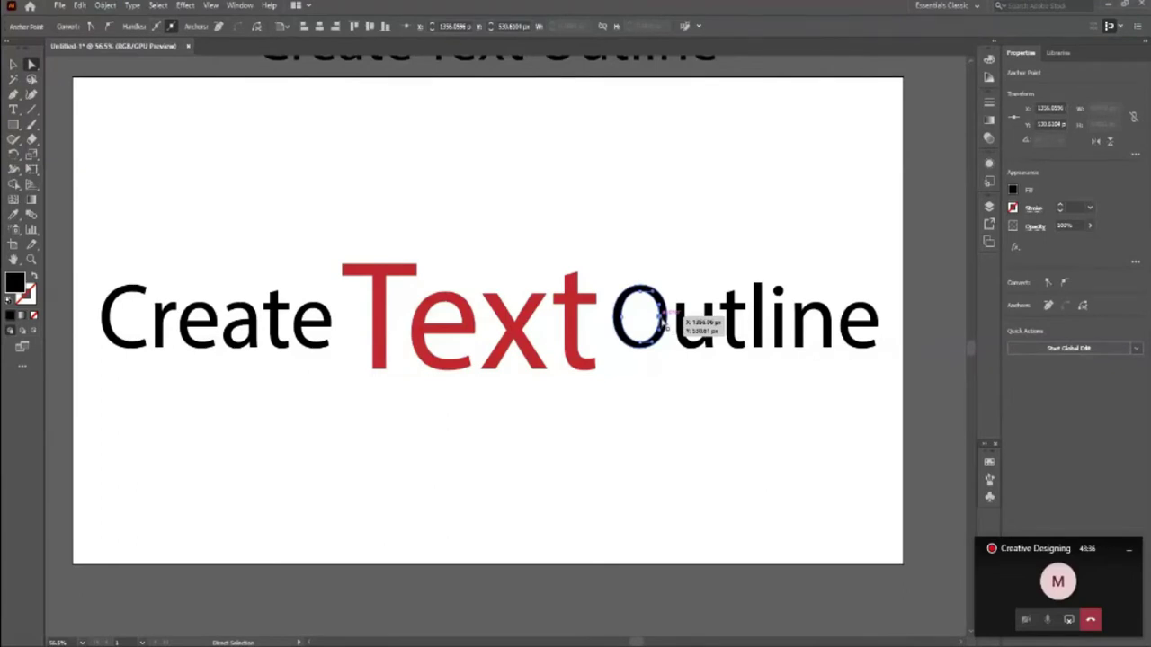
# Undo the last fill change on "Text" and reselect the right anchor point of the O's inner curve.
pyautogui.hotkey('ctrl', 'z')
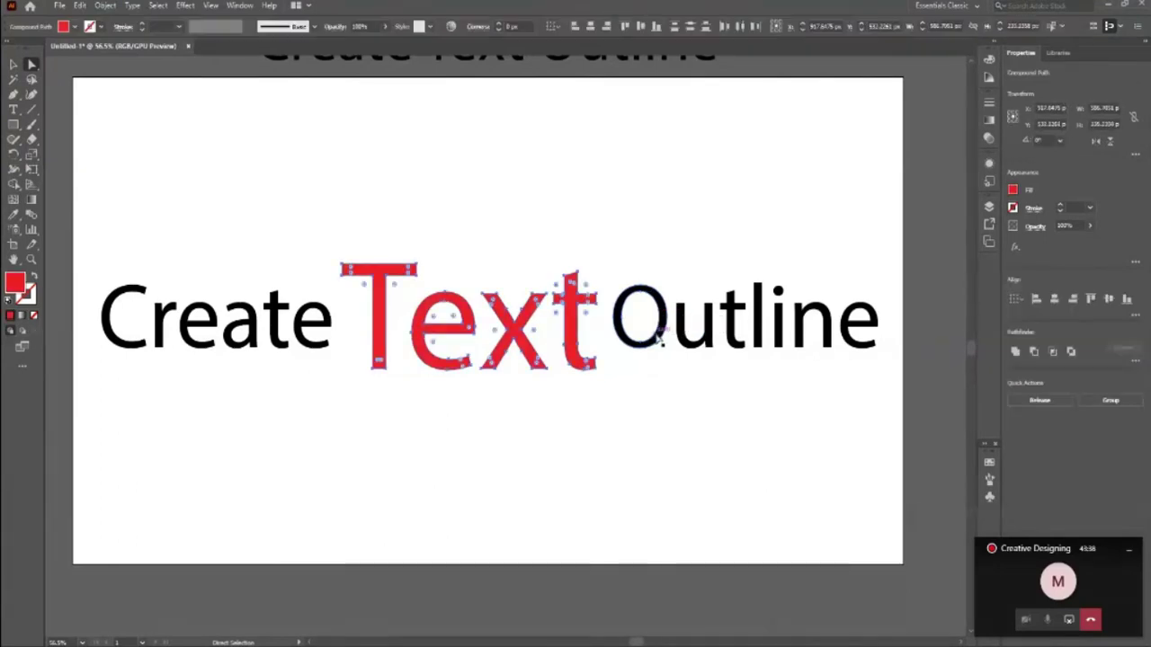
pyautogui.click(665, 390)
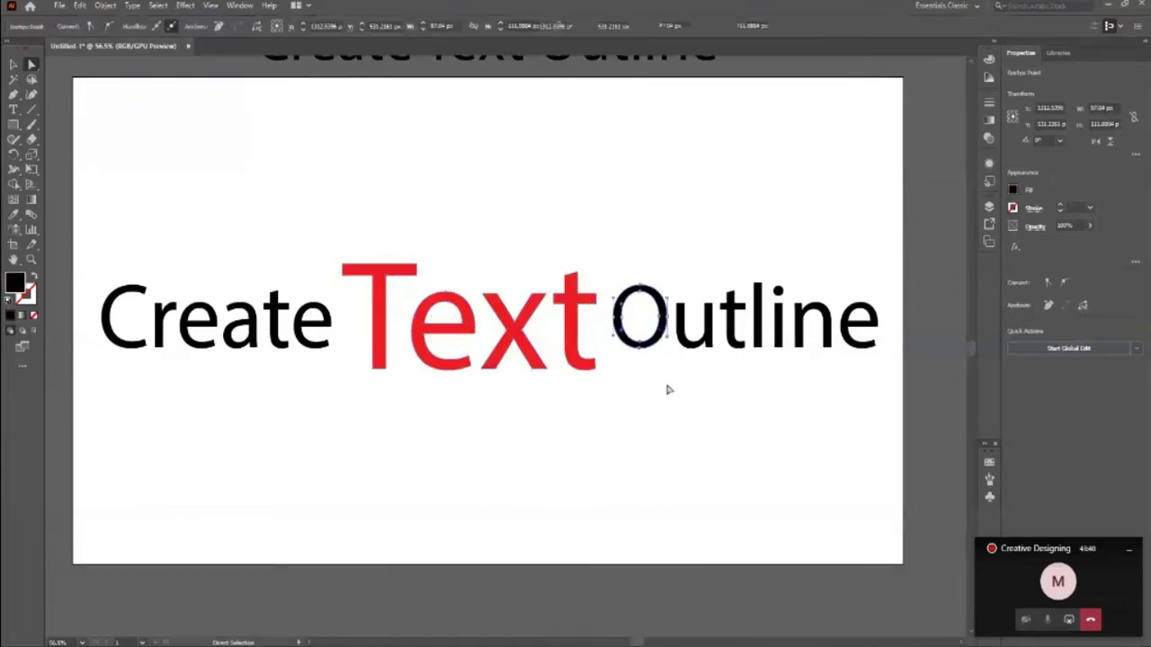
pyautogui.click(666, 320)
pyautogui.click(661, 316)
# Move the right anchor point of the O's inner curve onto the left edge of its counter with Direct Selection.
pyautogui.press('z')
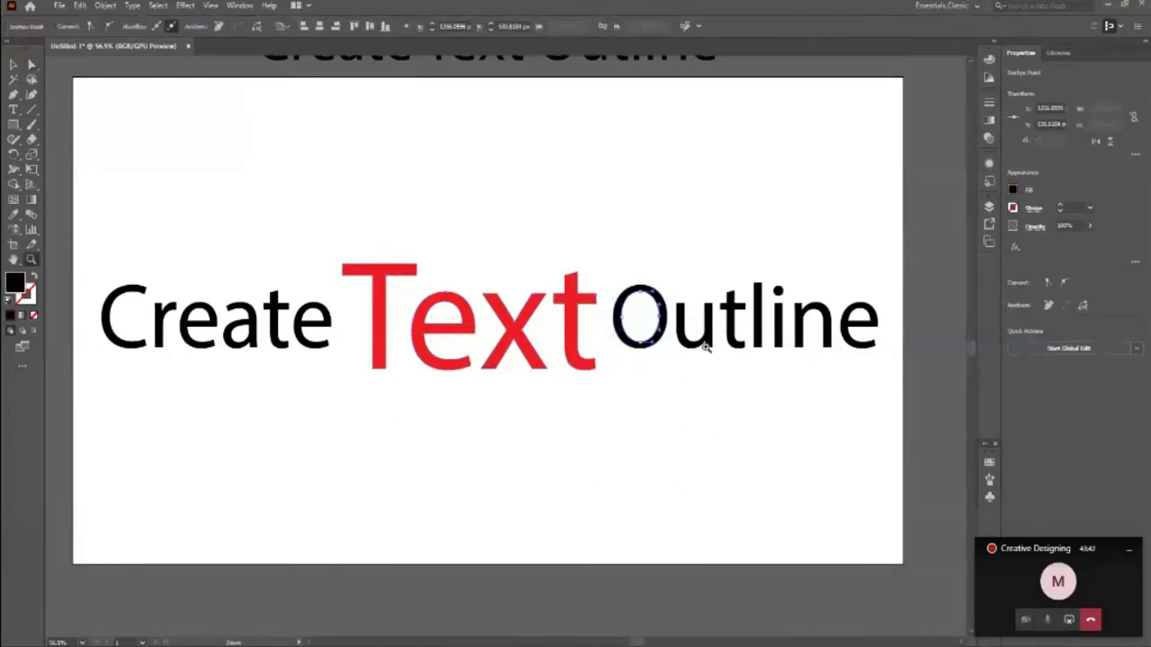
pyautogui.moveTo(737, 338); pyautogui.dragTo(861, 462)
pyautogui.click(471, 256)
pyautogui.press('v')
pyautogui.click(364, 134)
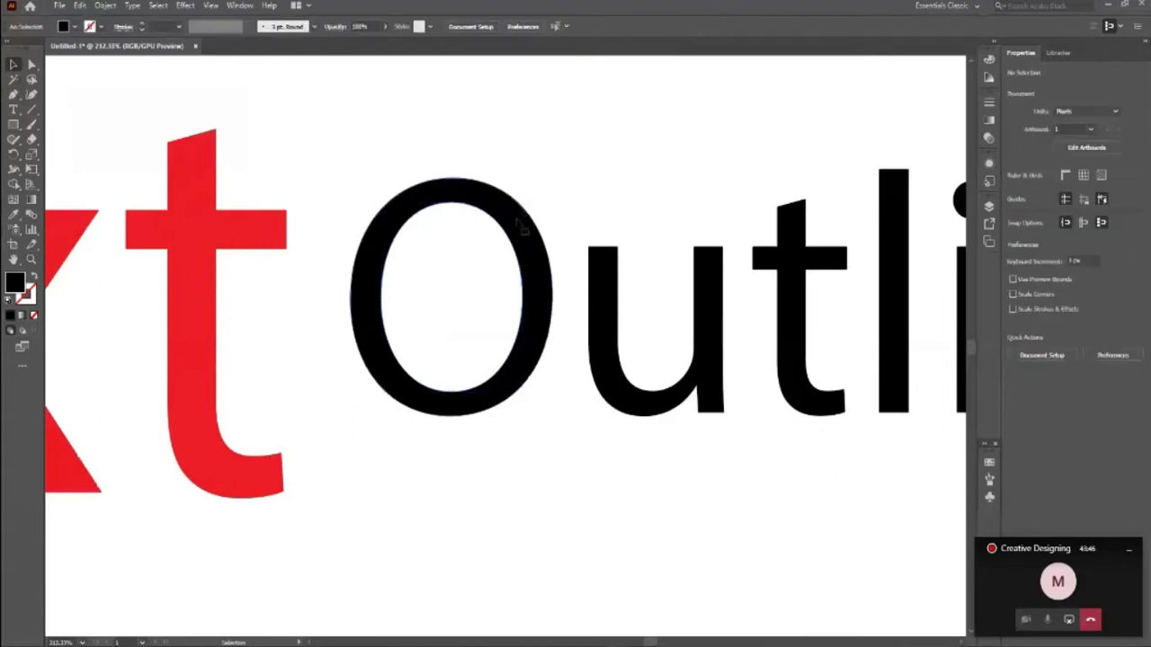
pyautogui.click(521, 230)
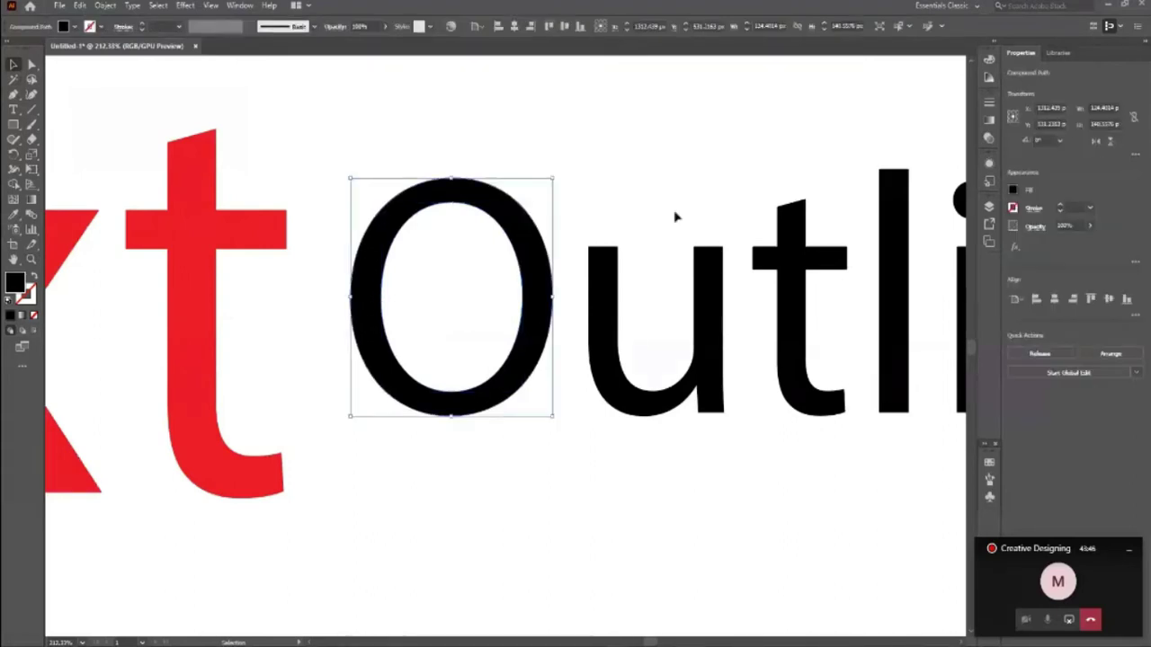
pyautogui.click(31, 65)
pyautogui.moveTo(523, 302); pyautogui.dragTo(378, 303)
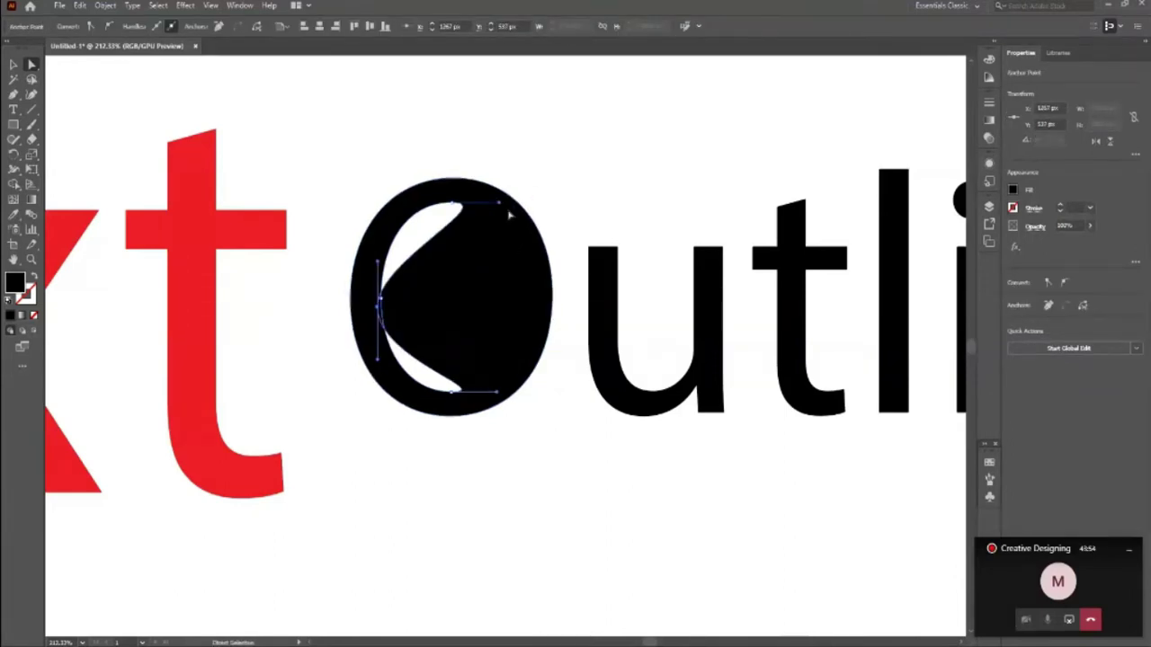
# Reshape the O's counter by adjusting the direction handles of its top and bottom anchor points.
pyautogui.click(453, 204)
pyautogui.moveTo(510, 214); pyautogui.dragTo(567, 306)
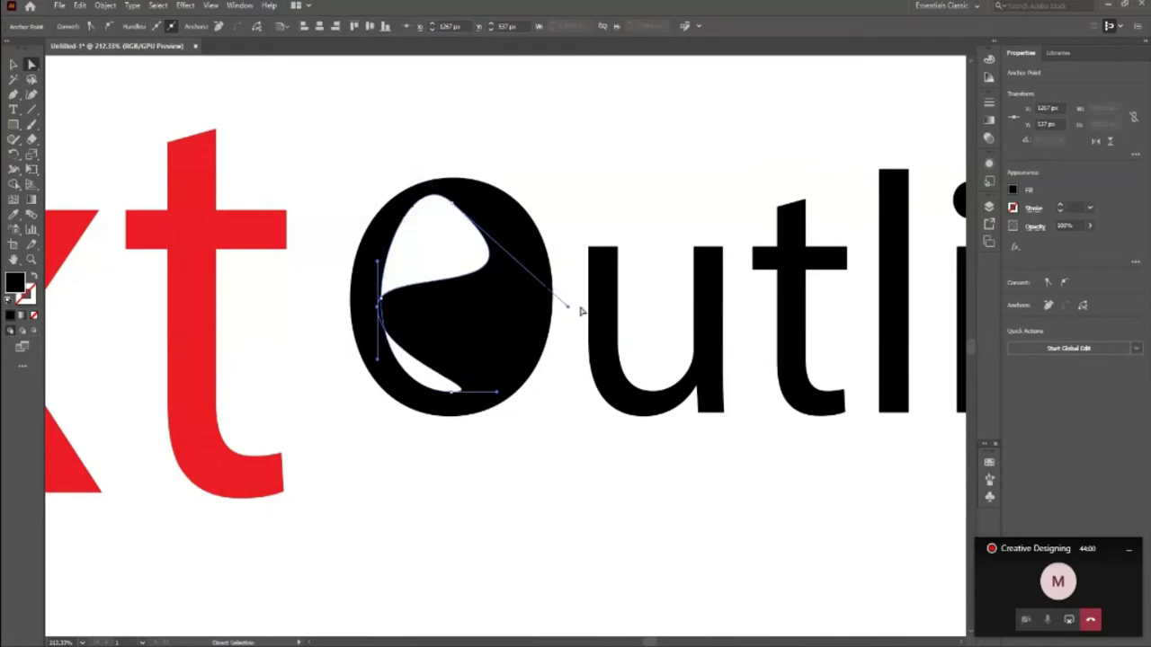
pyautogui.click(454, 390)
pyautogui.moveTo(497, 393); pyautogui.dragTo(473, 347)
pyautogui.hotkey('ctrl', 'z')
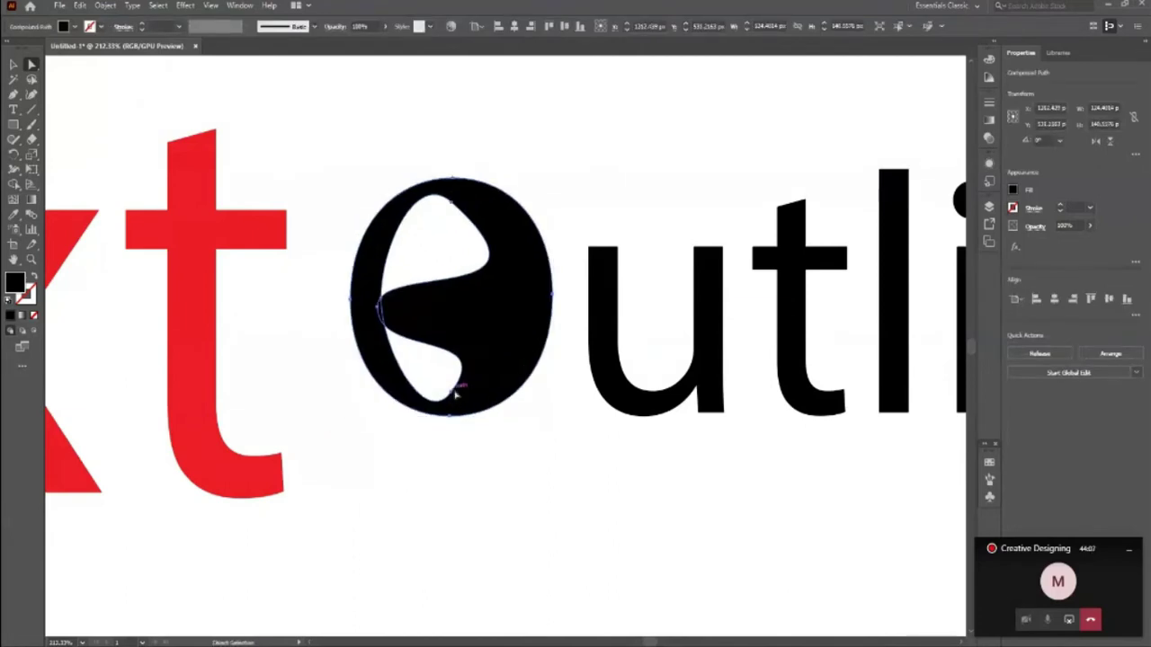
# Move the bottom and top anchor points of the O's counter to its left edge, making the letter solid.
pyautogui.moveTo(456, 394); pyautogui.dragTo(385, 315)
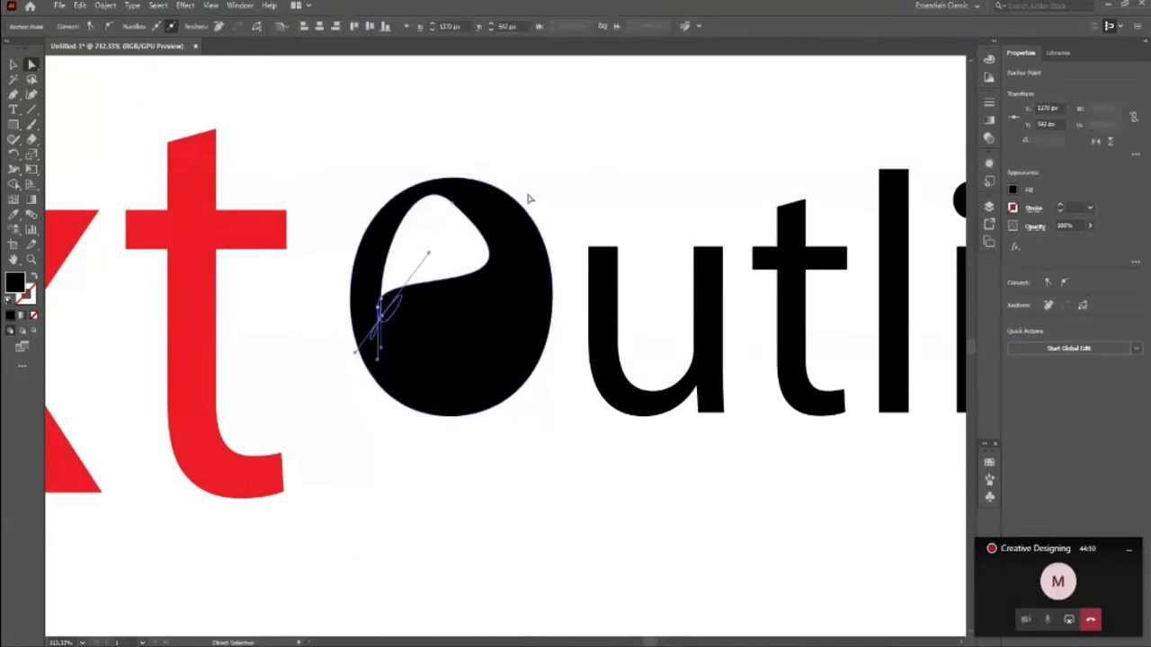
pyautogui.click(465, 220)
pyautogui.moveTo(464, 219); pyautogui.dragTo(383, 321)
pyautogui.click(477, 455)
# Ungroup the letters of "Create" and select the final e for anchor editing.
pyautogui.press('z')
pyautogui.moveTo(421, 270); pyautogui.dragTo(249, 513)
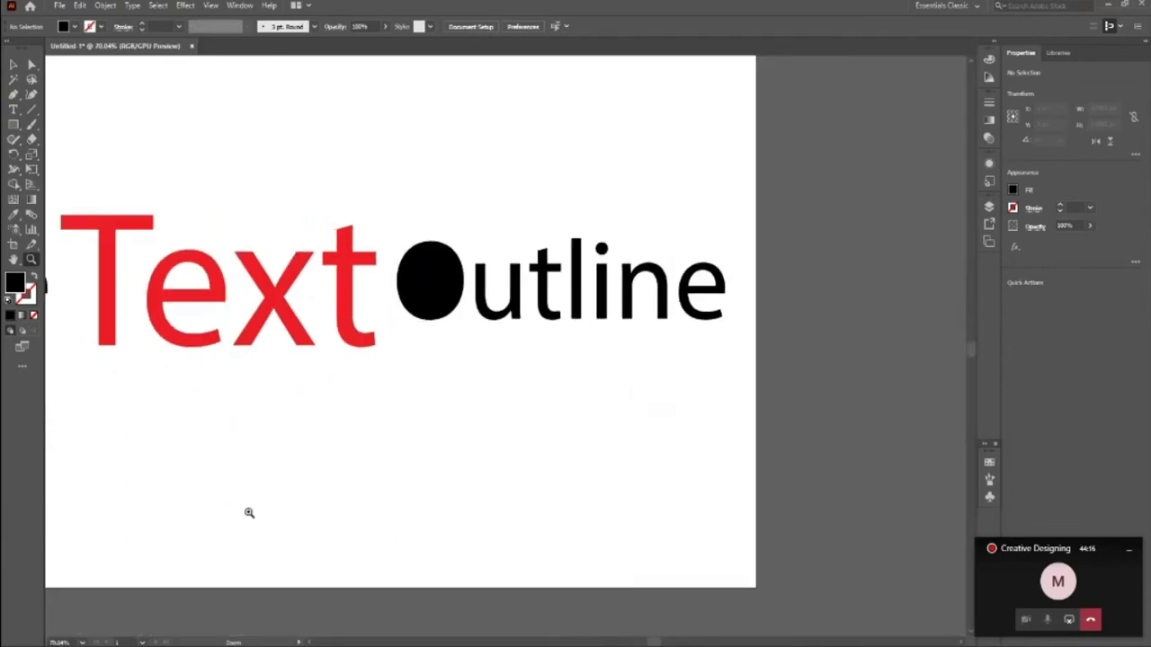
pyautogui.moveTo(486, 219); pyautogui.dragTo(430, 259)
pyautogui.moveTo(611, 338); pyautogui.dragTo(565, 334)
pyautogui.moveTo(226, 272); pyautogui.dragTo(441, 414)
pyautogui.moveTo(263, 302); pyautogui.dragTo(483, 413)
pyautogui.press('v')
pyautogui.click(487, 363)
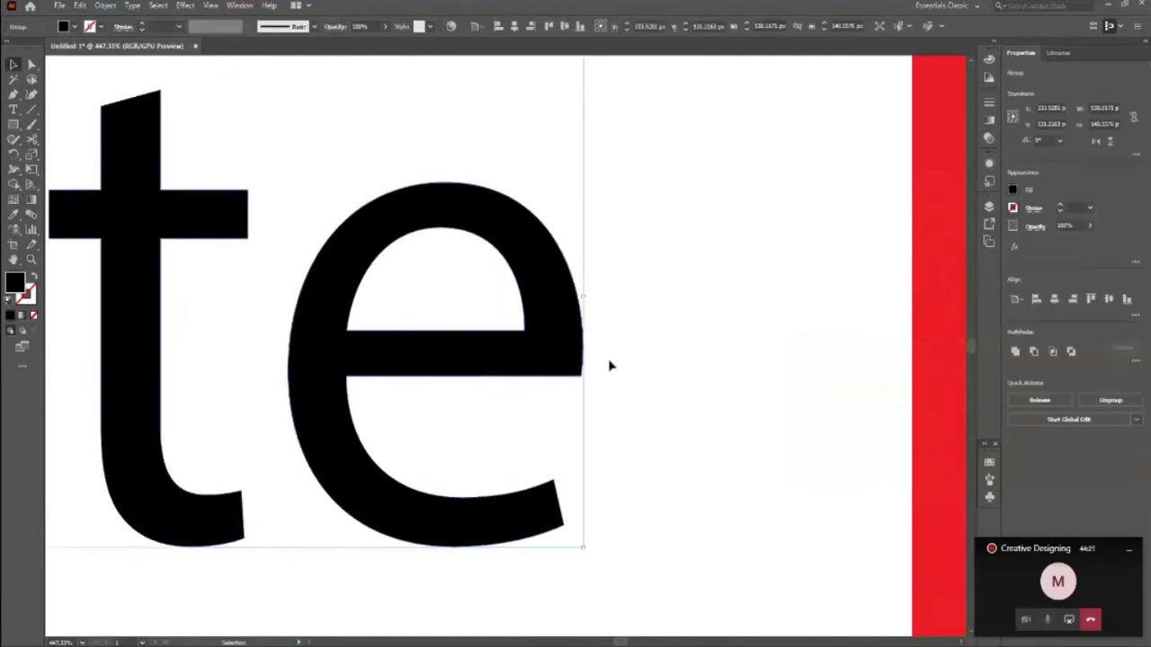
pyautogui.rightClick(486, 363)
pyautogui.click(529, 446)
pyautogui.click(655, 452)
pyautogui.click(545, 361)
pyautogui.click(29, 66)
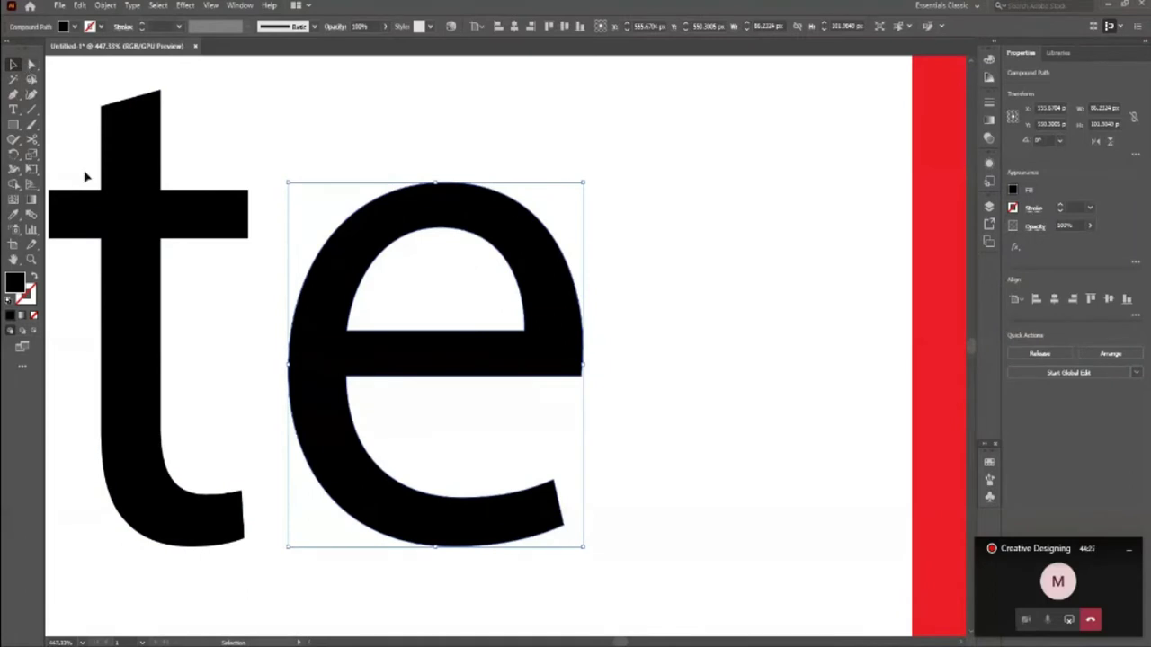
# Try collapsing the e's counter by moving its lower-left anchor point to the right side and raising its top anchor point.
pyautogui.click(347, 332)
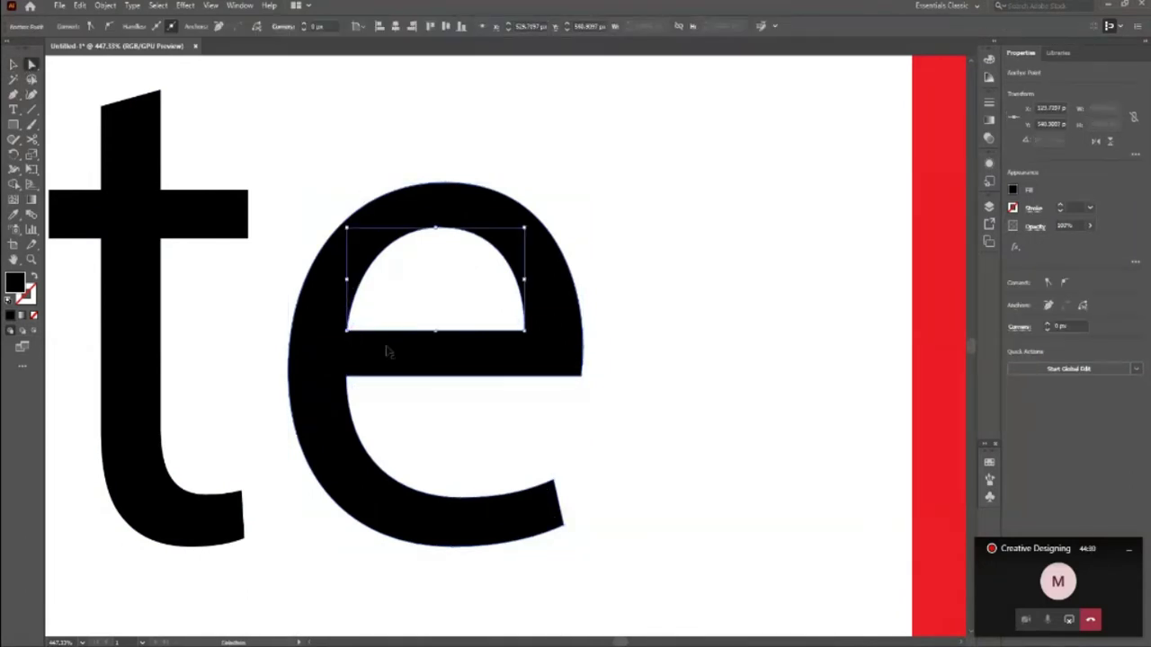
pyautogui.keyDown('ctrl'); pyautogui.click(357, 344); pyautogui.keyUp('ctrl')
pyautogui.click(350, 331)
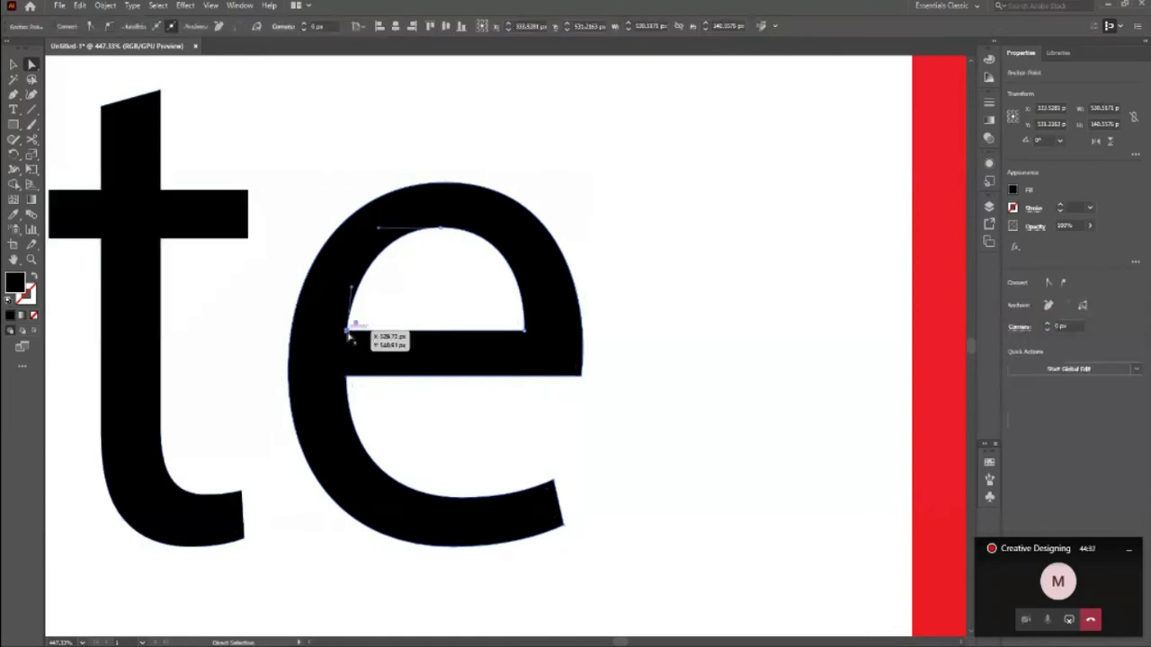
pyautogui.moveTo(350, 332); pyautogui.dragTo(552, 270)
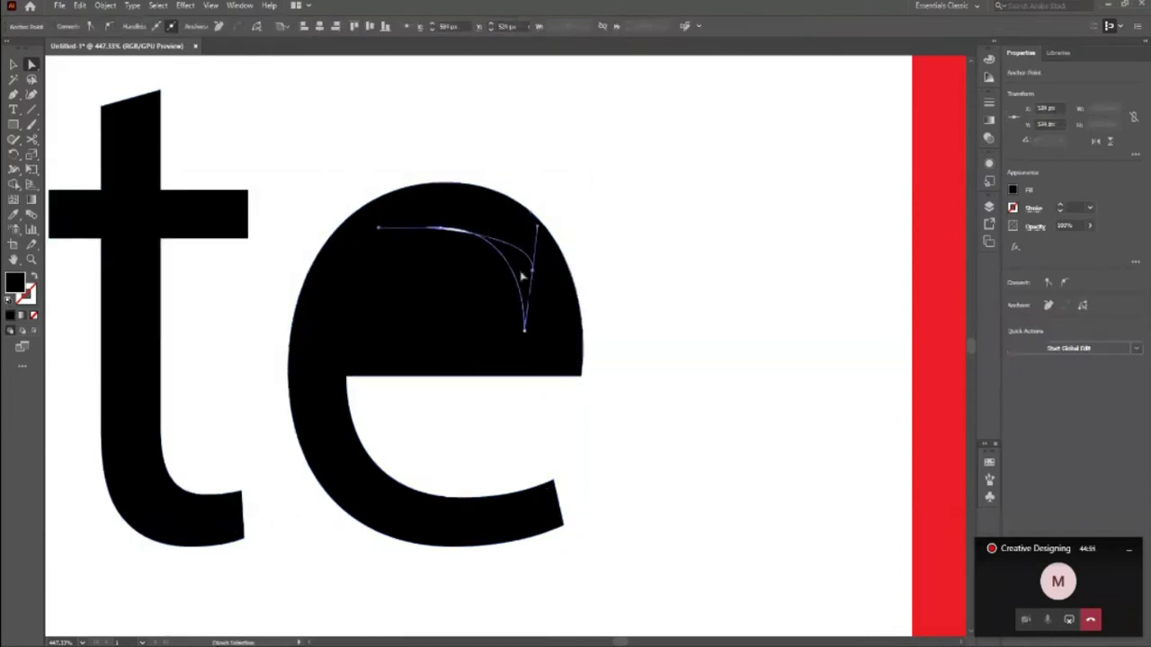
pyautogui.click(440, 229)
pyautogui.moveTo(440, 230); pyautogui.dragTo(447, 214)
pyautogui.click(591, 270)
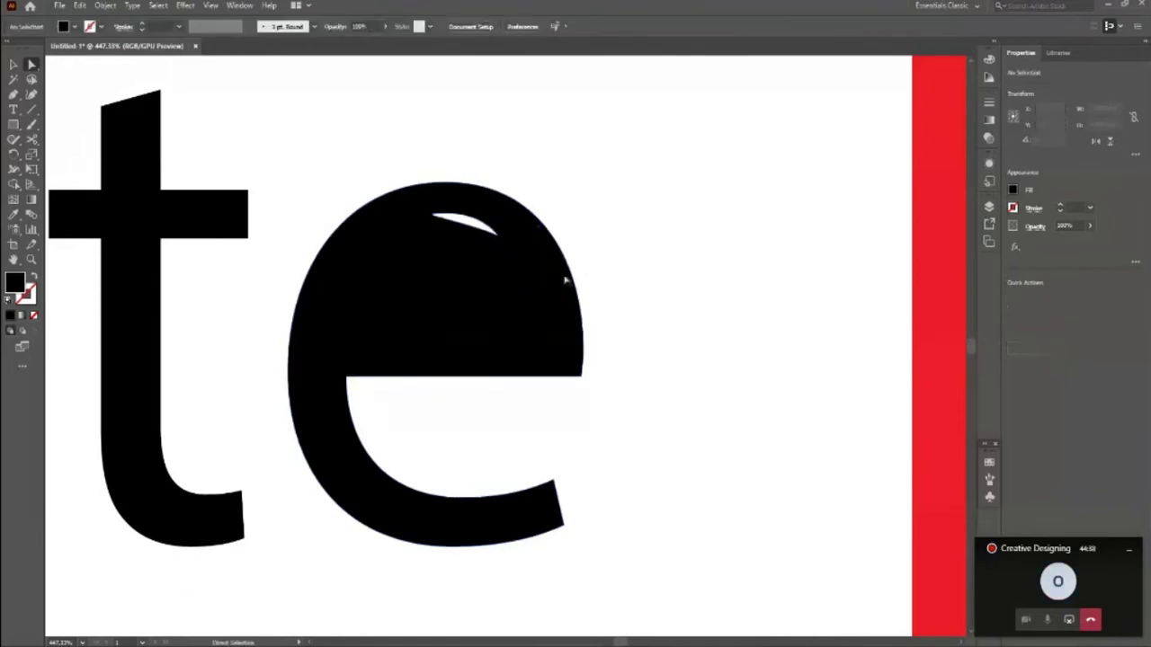
# Undo the anchor point moves on the e's counter.
pyautogui.hotkey('ctrl', 'z')
pyautogui.click(437, 251)
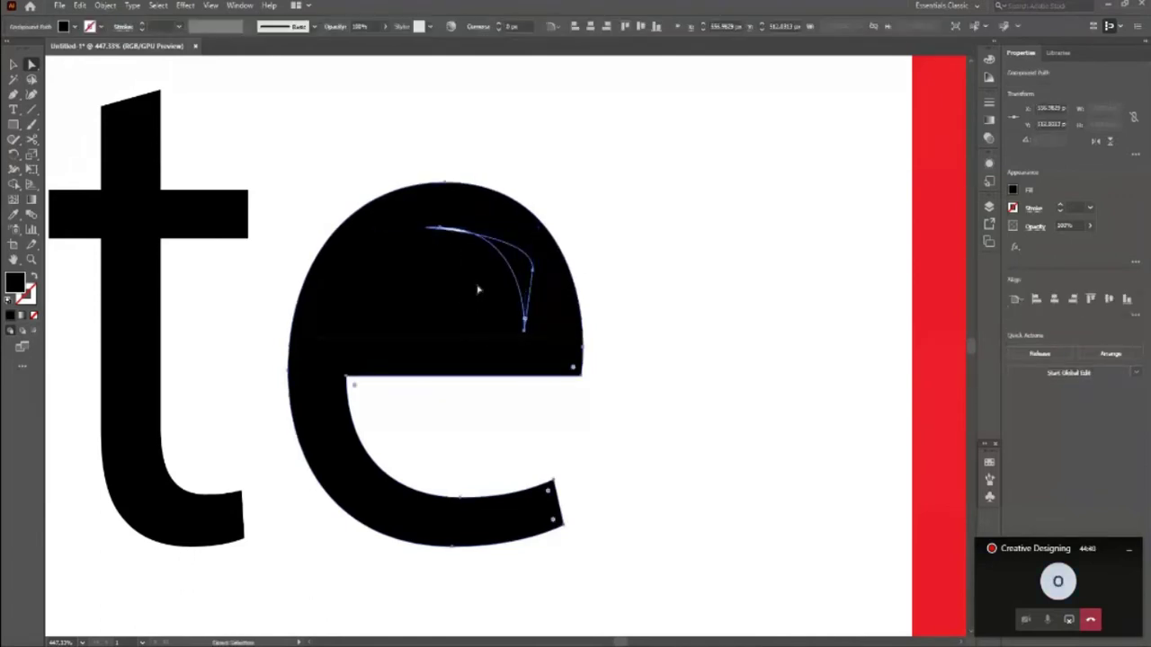
pyautogui.click(636, 319)
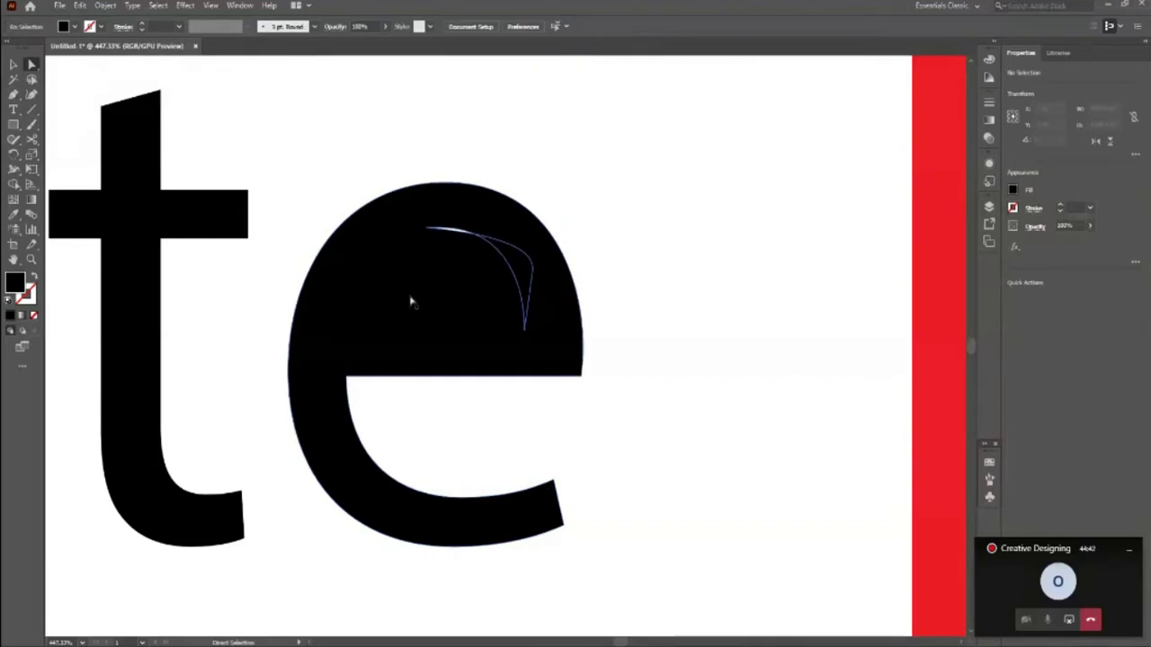
pyautogui.hotkey('ctrl', 'z')
pyautogui.hotkey('ctrl', 'z')
pyautogui.click(424, 244)
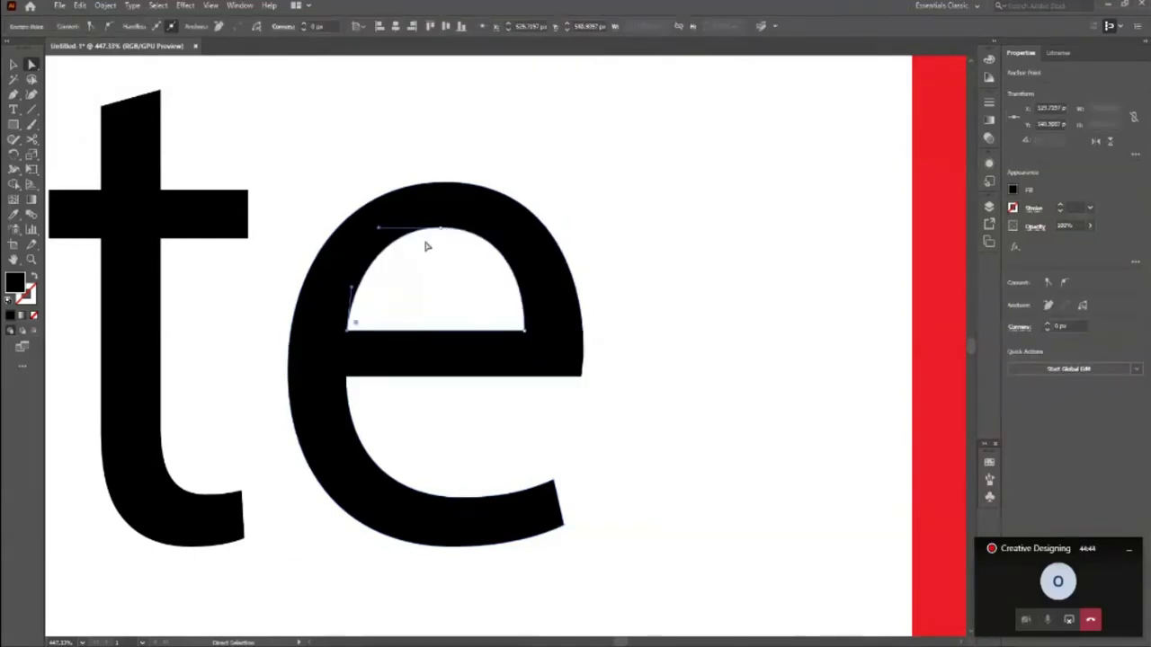
# Try removing the two lower anchor points of the e's counter with the Delete Anchor Point tool, and undo both deletions.
pyautogui.click(14, 93)
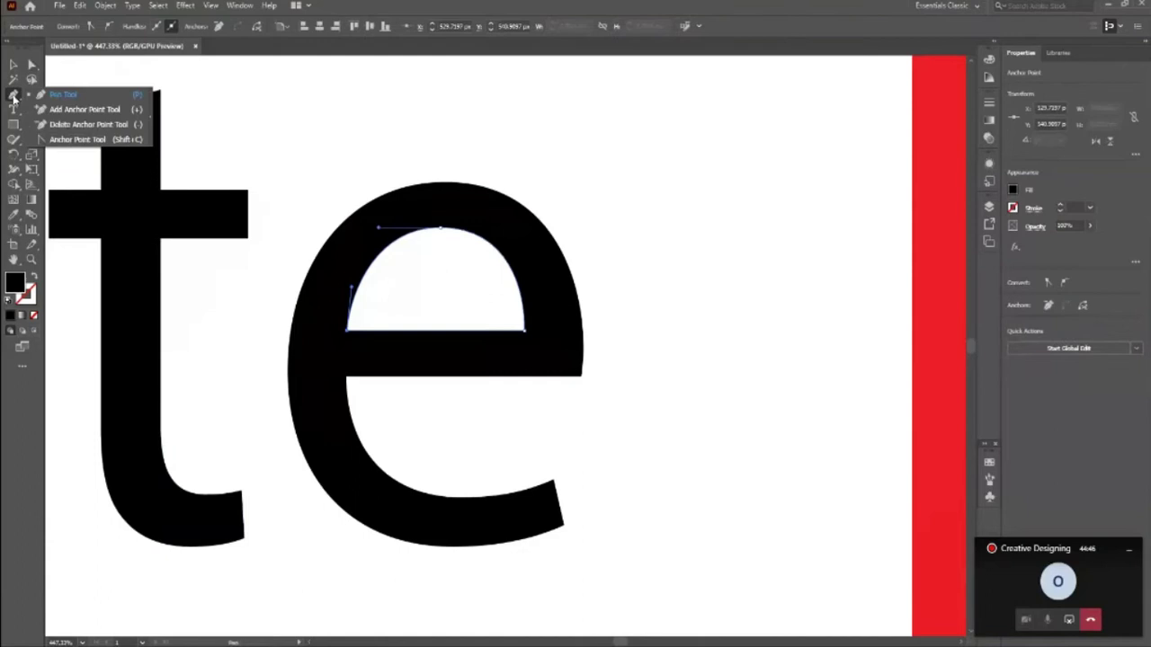
pyautogui.click(68, 140)
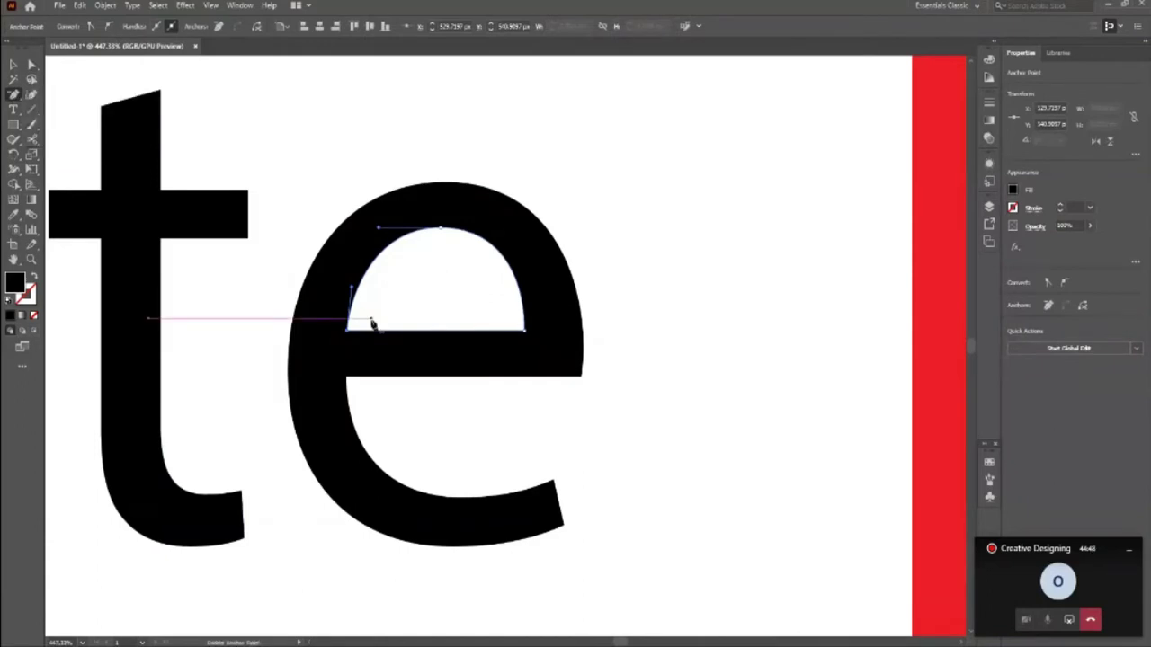
pyautogui.click(348, 330)
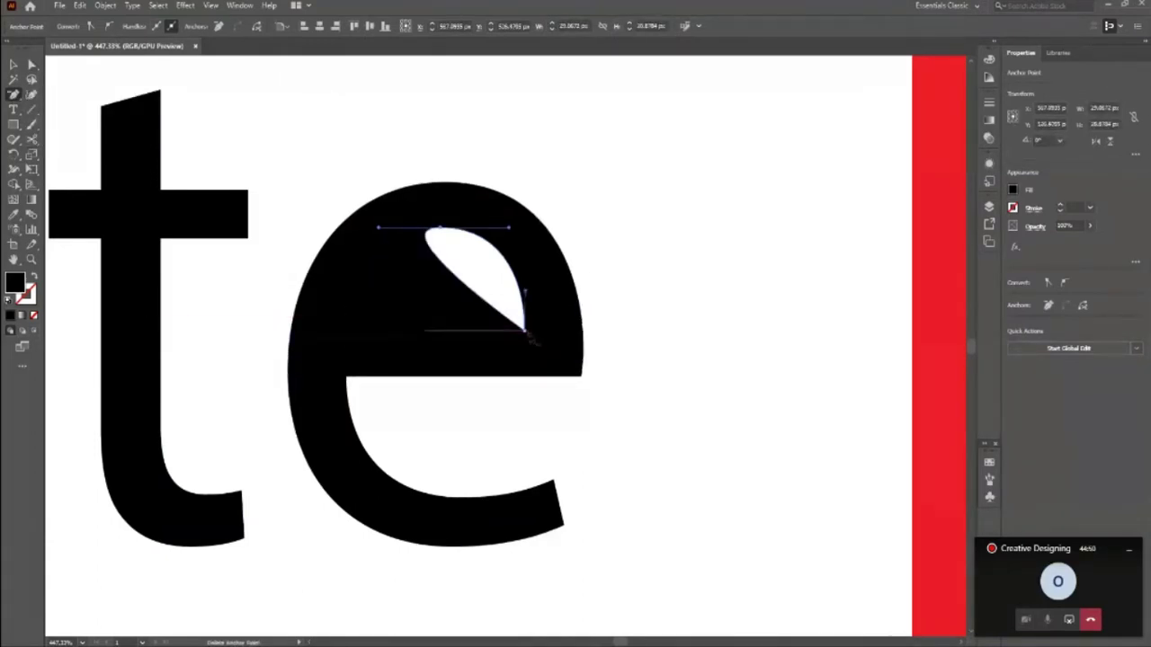
pyautogui.click(525, 331)
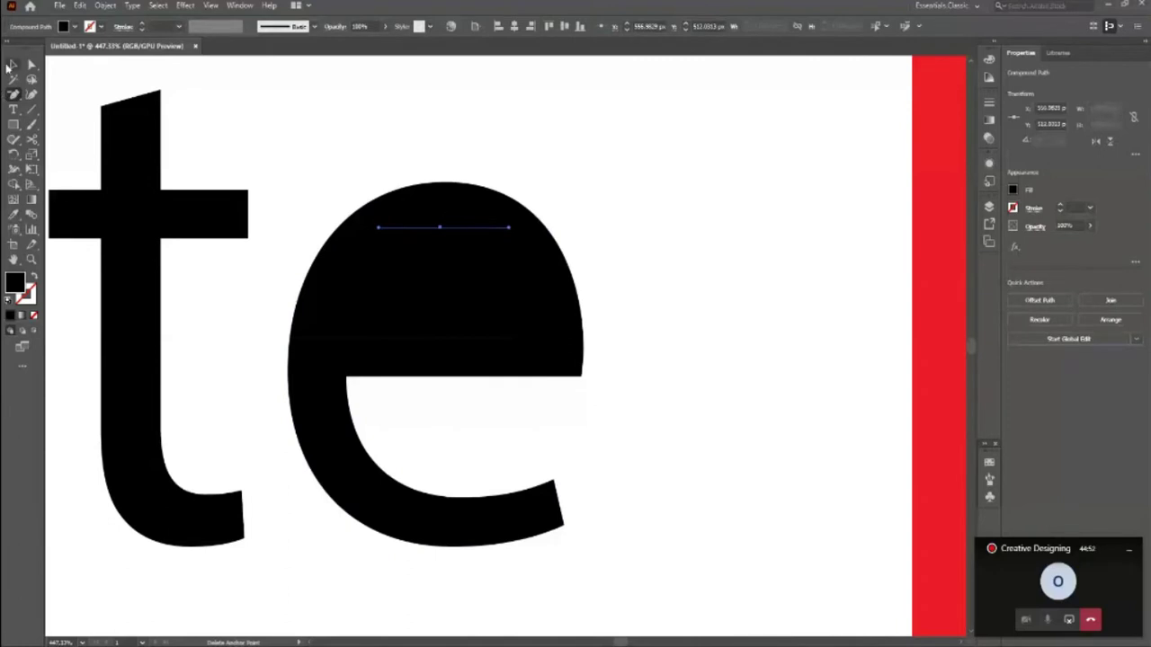
pyautogui.hotkey('ctrl', 'z')
pyautogui.hotkey('ctrl', 'z')
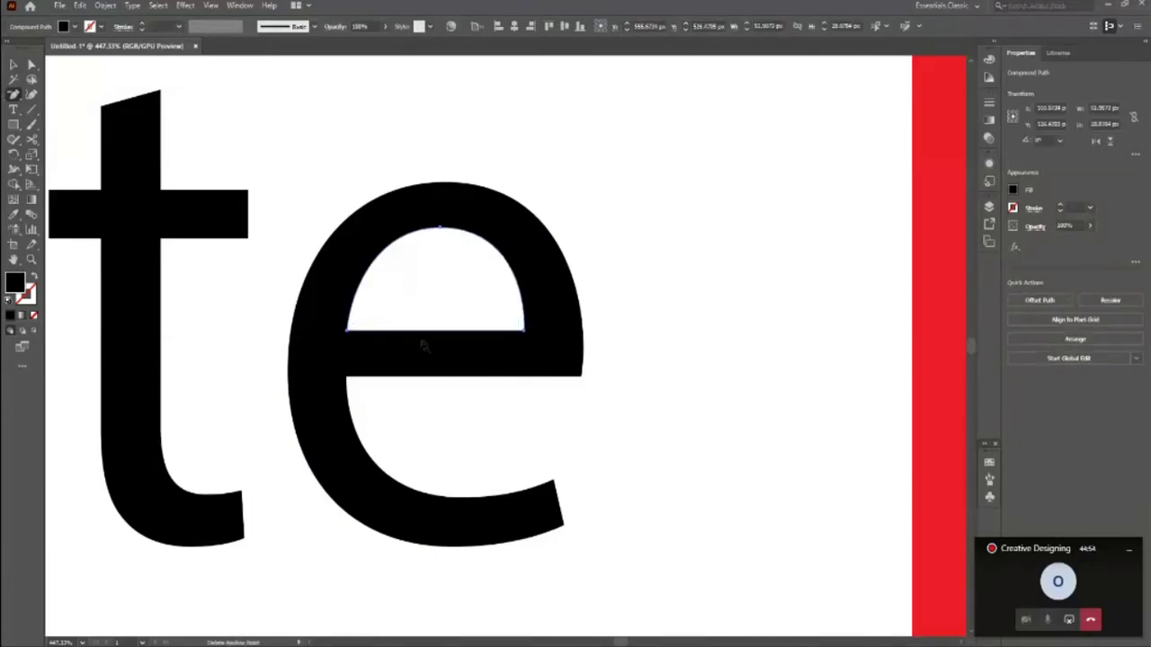
# Select the whole "Create" group with the Selection tool.
pyautogui.scroll(-2, 477, 334)
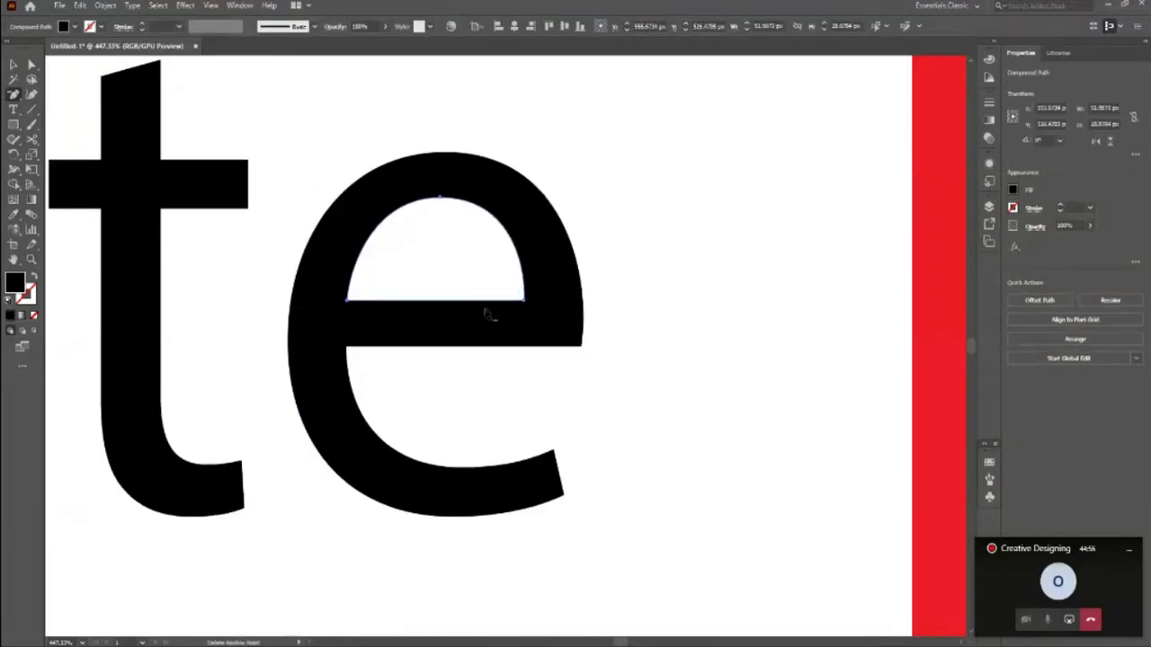
pyautogui.click(14, 65)
pyautogui.click(555, 303)
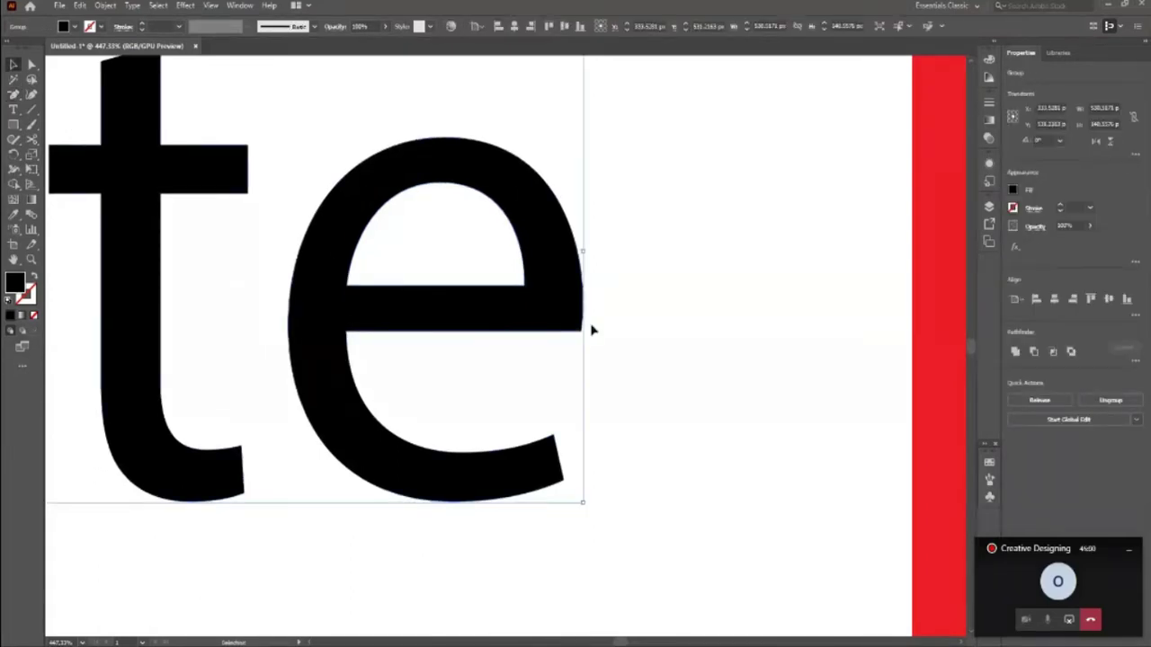
# Ungroup the "Create" outlines into separate letters and keep only the final e selected.
pyautogui.rightClick(453, 298)
pyautogui.click(483, 398)
pyautogui.keyDown('shift'); pyautogui.click(213, 196); pyautogui.keyUp('shift')
# Add an anchor point on the upper-left curve of the e's counter and move it inward to dent the shape.
pyautogui.click(13, 94)
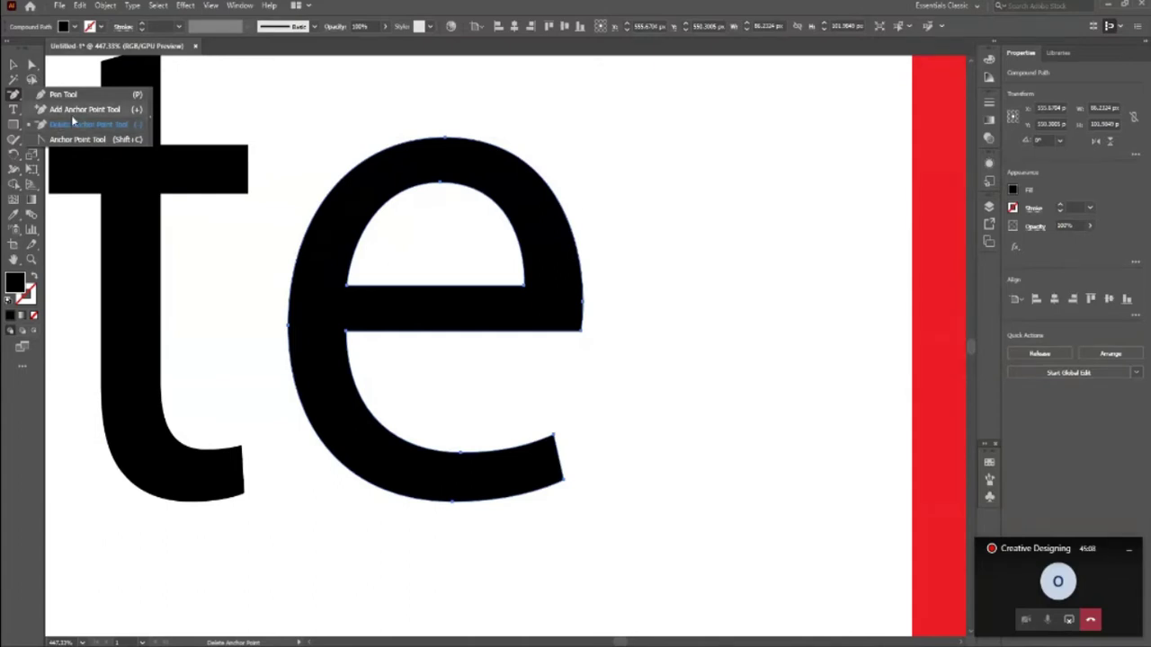
pyautogui.click(77, 111)
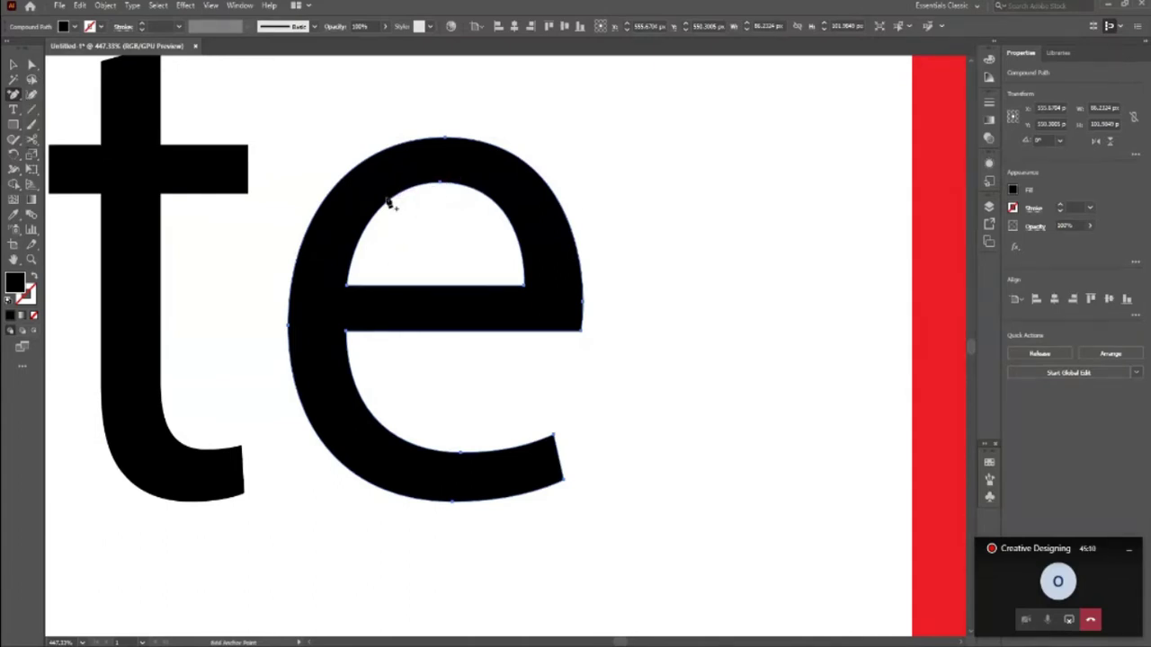
pyautogui.click(387, 201)
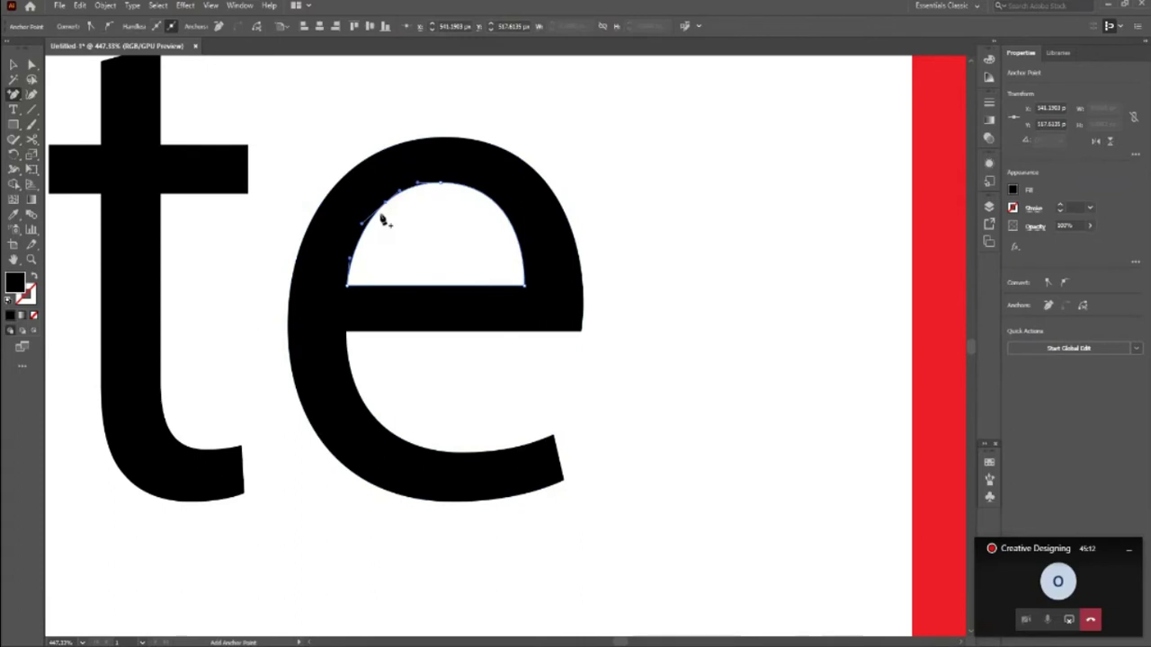
pyautogui.click(31, 69)
pyautogui.moveTo(388, 208); pyautogui.dragTo(410, 243)
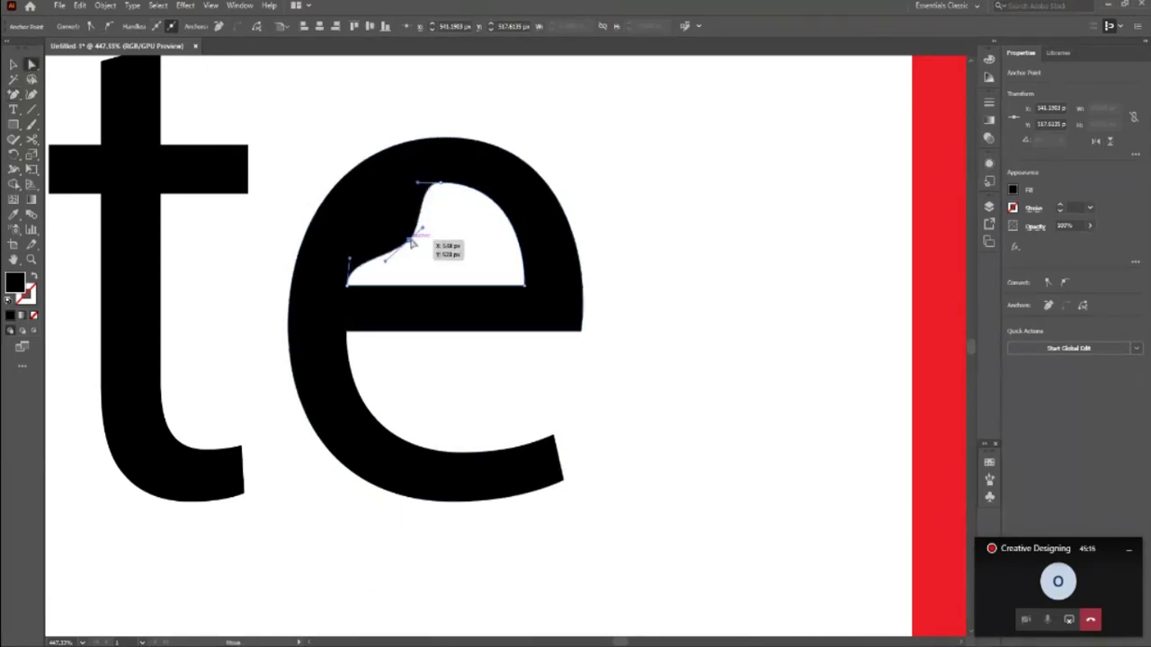
pyautogui.click(467, 334)
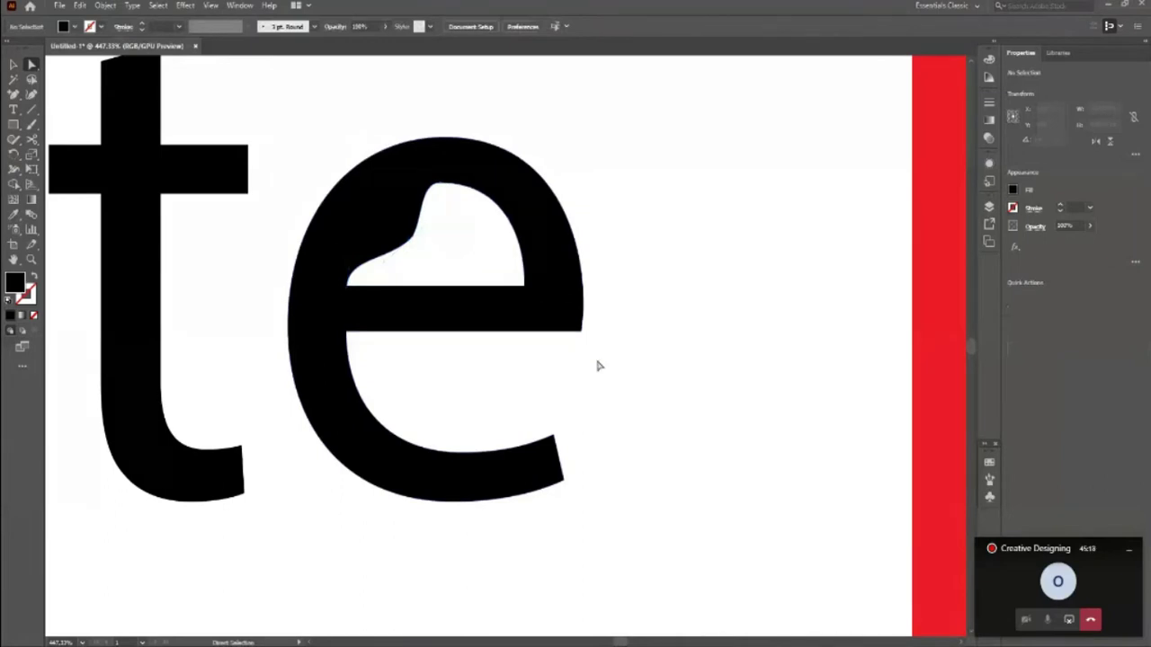
# Try adding an anchor point on the right curve of the e's counter and moving it inward and down.
pyautogui.click(575, 287)
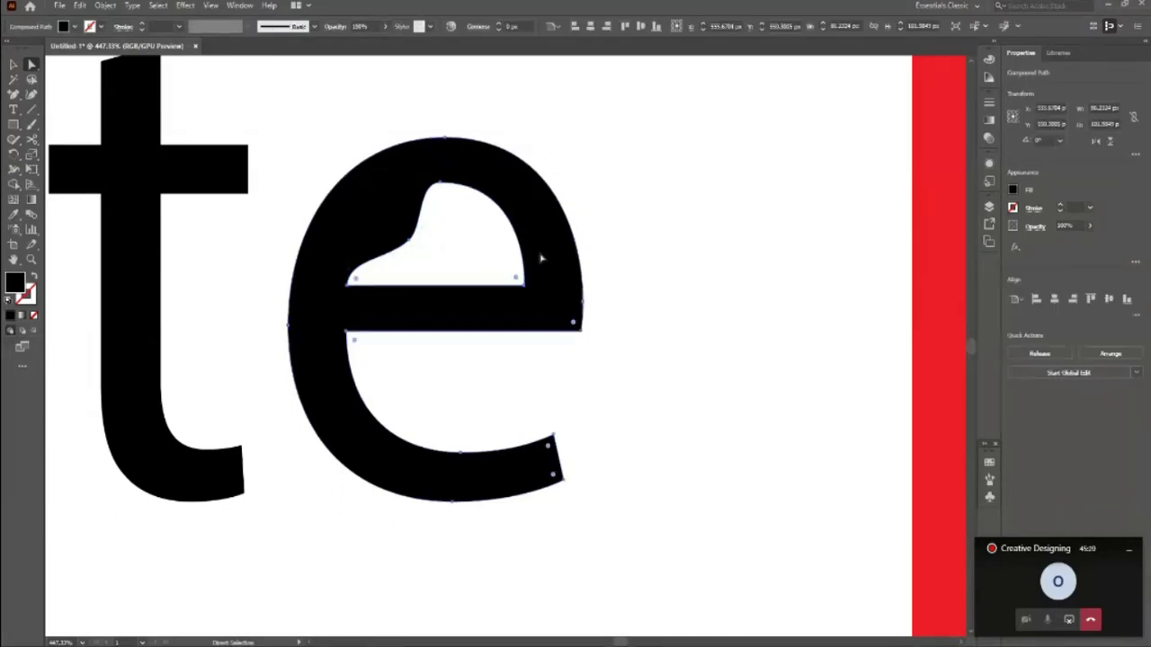
pyautogui.press('+')
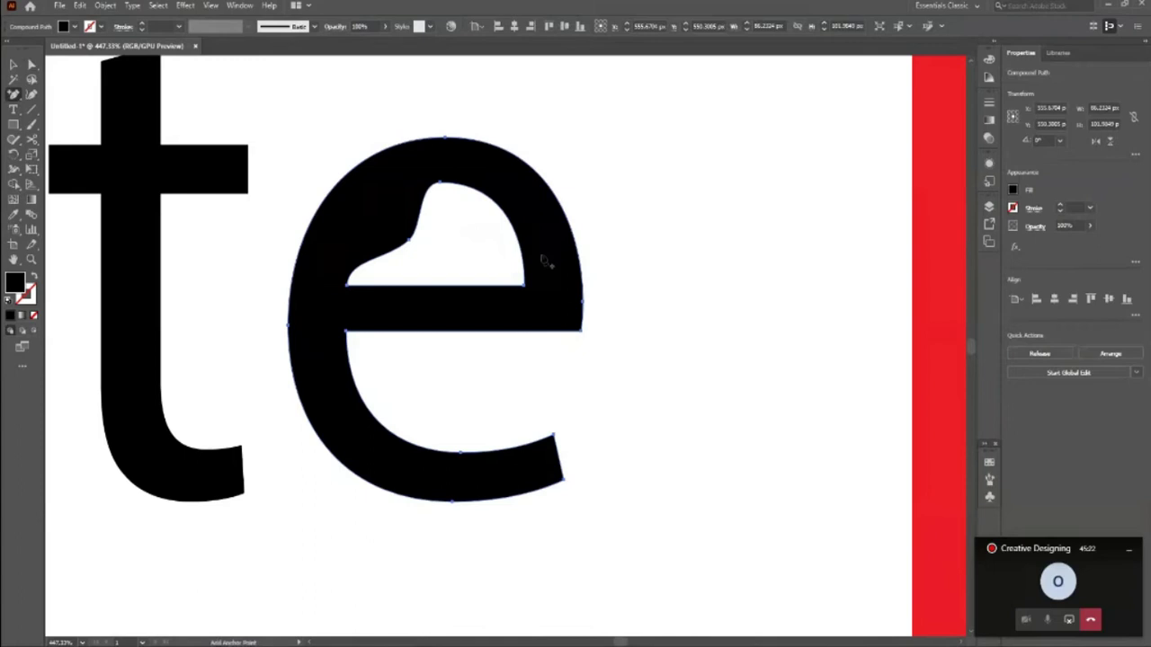
pyautogui.click(519, 233)
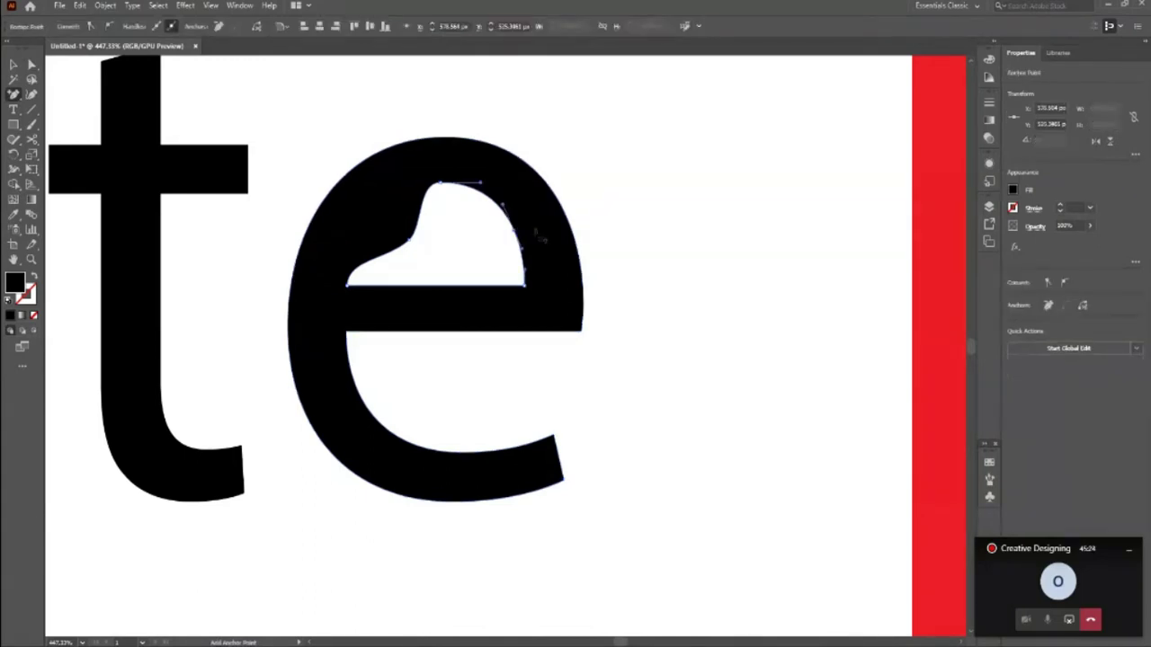
pyautogui.press('a')
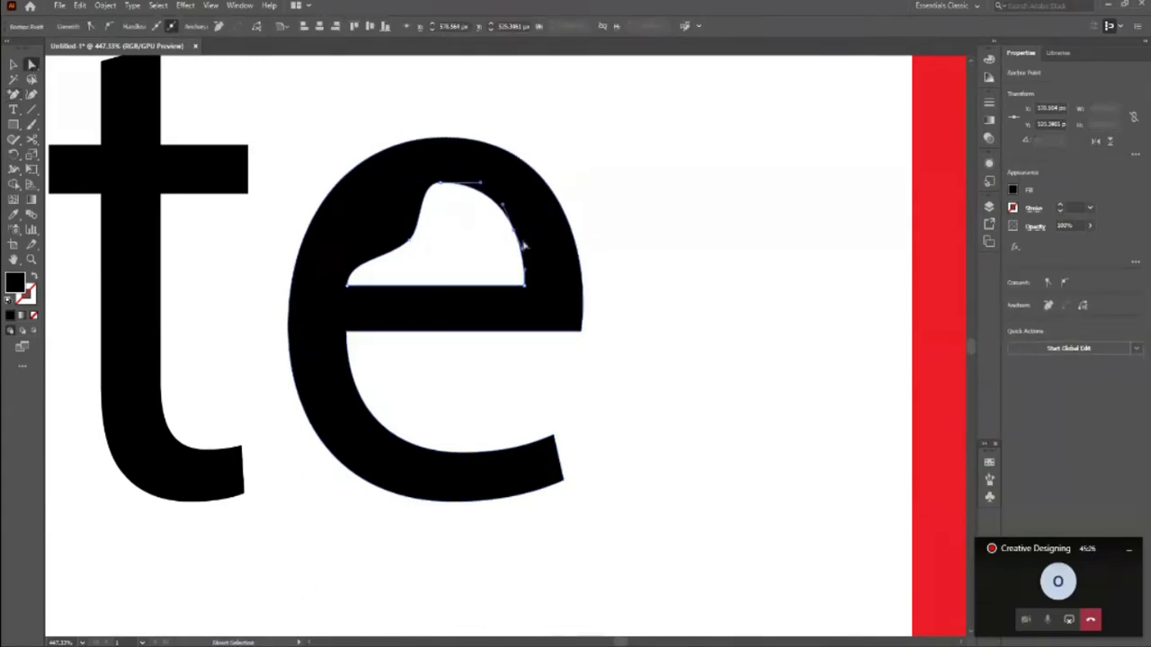
pyautogui.moveTo(524, 256); pyautogui.dragTo(496, 276)
pyautogui.click(682, 285)
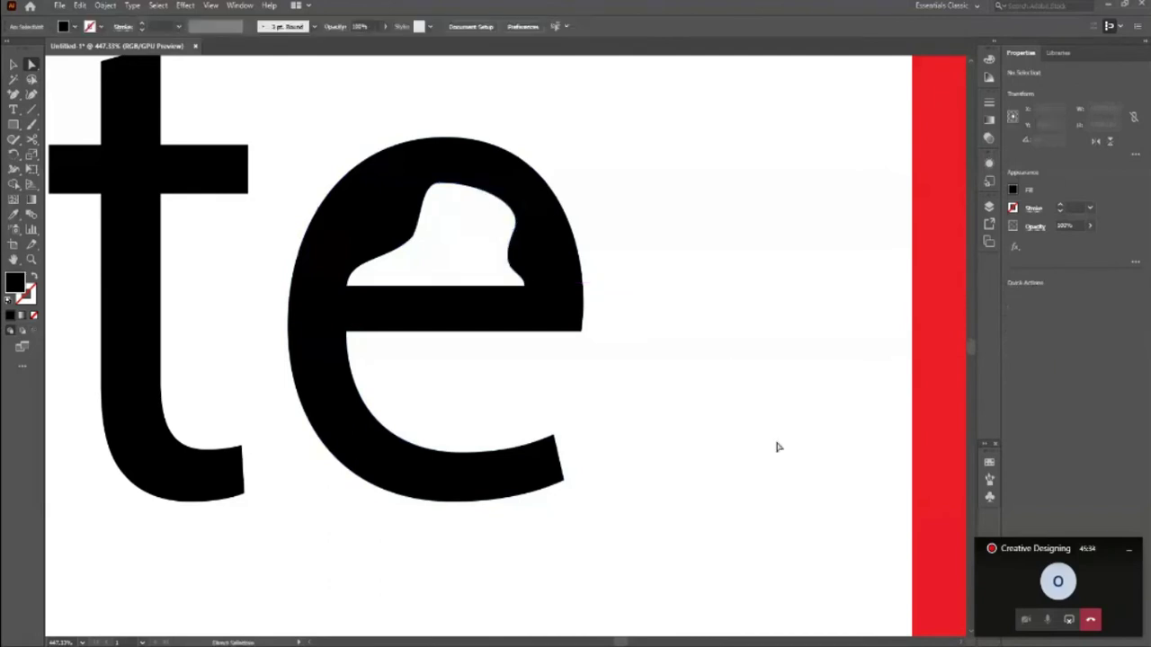
# Undo the reshaping of the right side of the e's counter, including its added anchor point.
pyautogui.hotkey('ctrl', 'z')
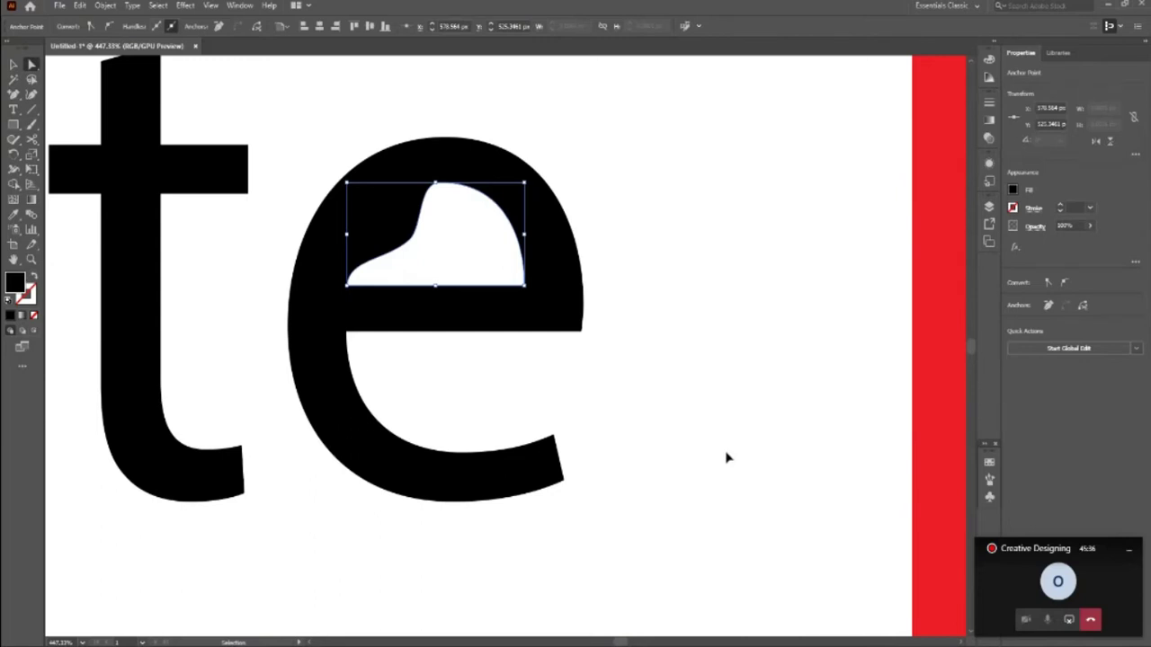
pyautogui.hotkey('ctrl', 'z')
pyautogui.click(732, 370)
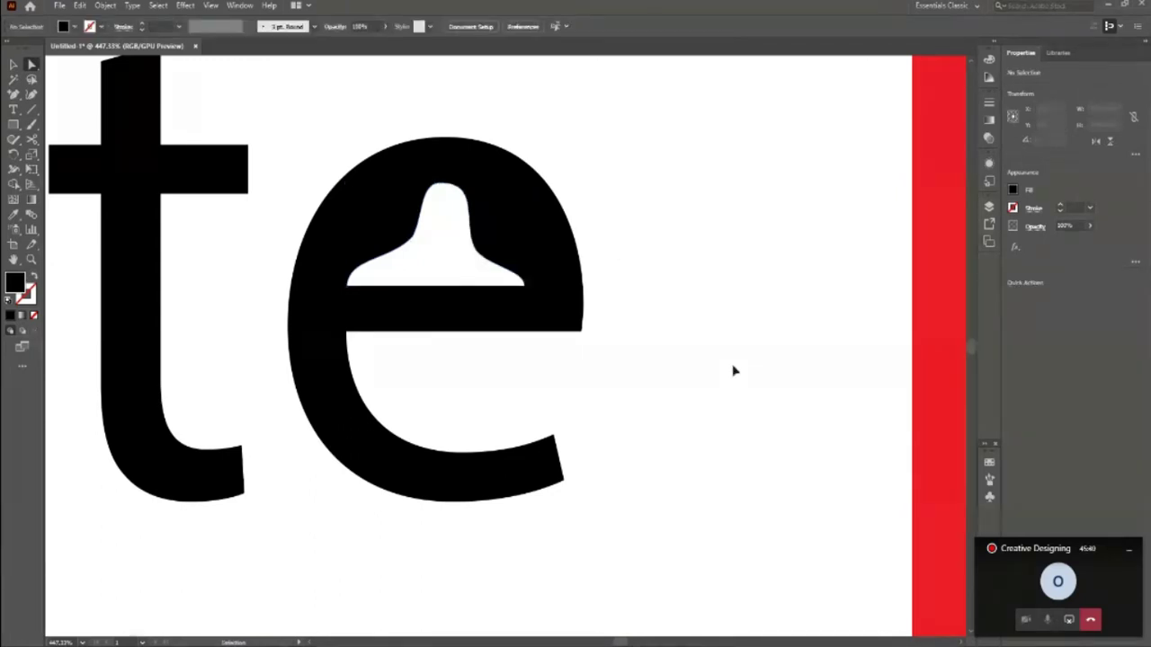
pyautogui.hotkey('ctrl', 'z')
pyautogui.hotkey('ctrl', 'z')
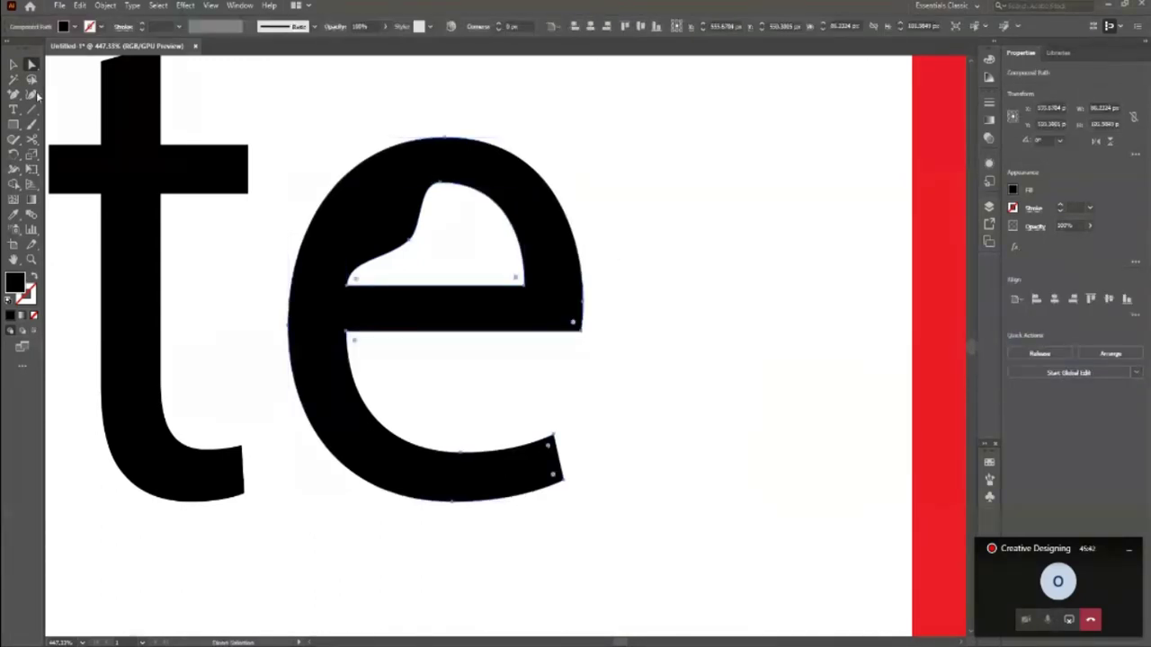
# Fill in the final e's counter by deleting its added left point and both lower corner points with the Delete Anchor Point tool.
pyautogui.moveTo(11, 94); pyautogui.dragTo(81, 123)
pyautogui.click(409, 243)
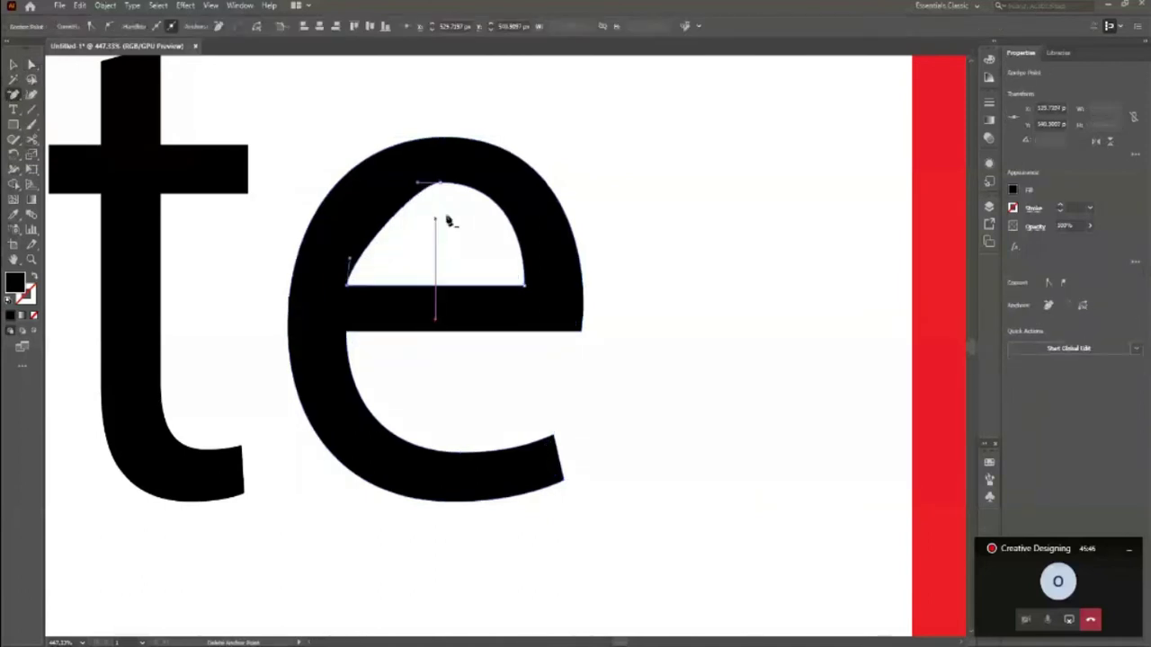
pyautogui.click(348, 288)
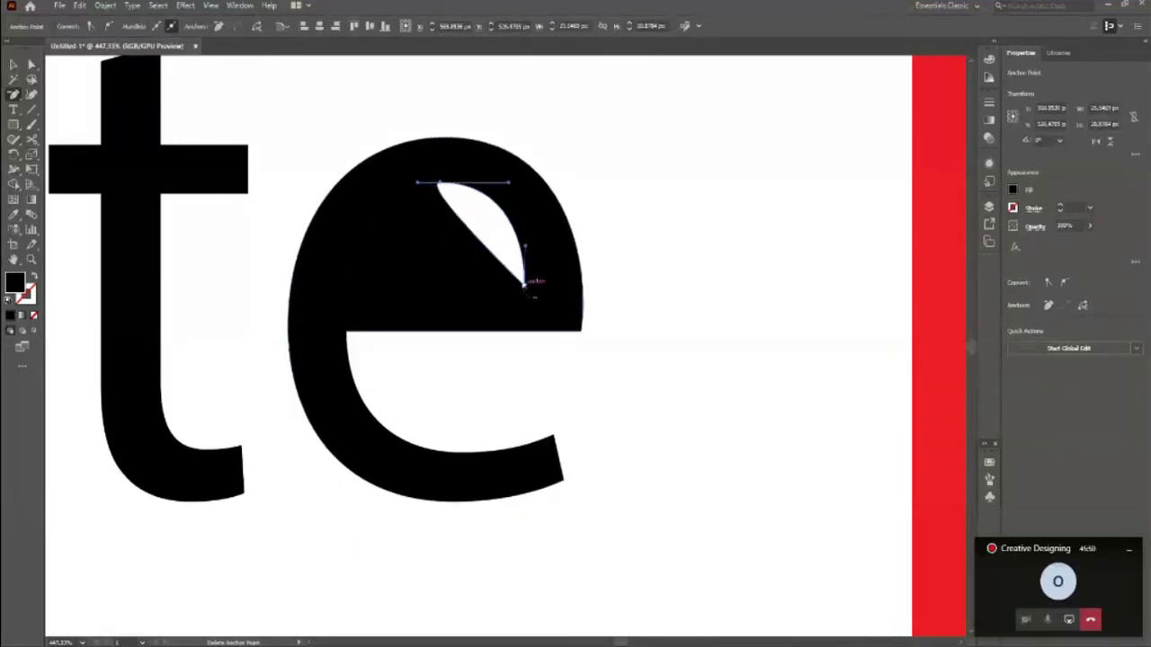
pyautogui.click(525, 284)
pyautogui.click(12, 65)
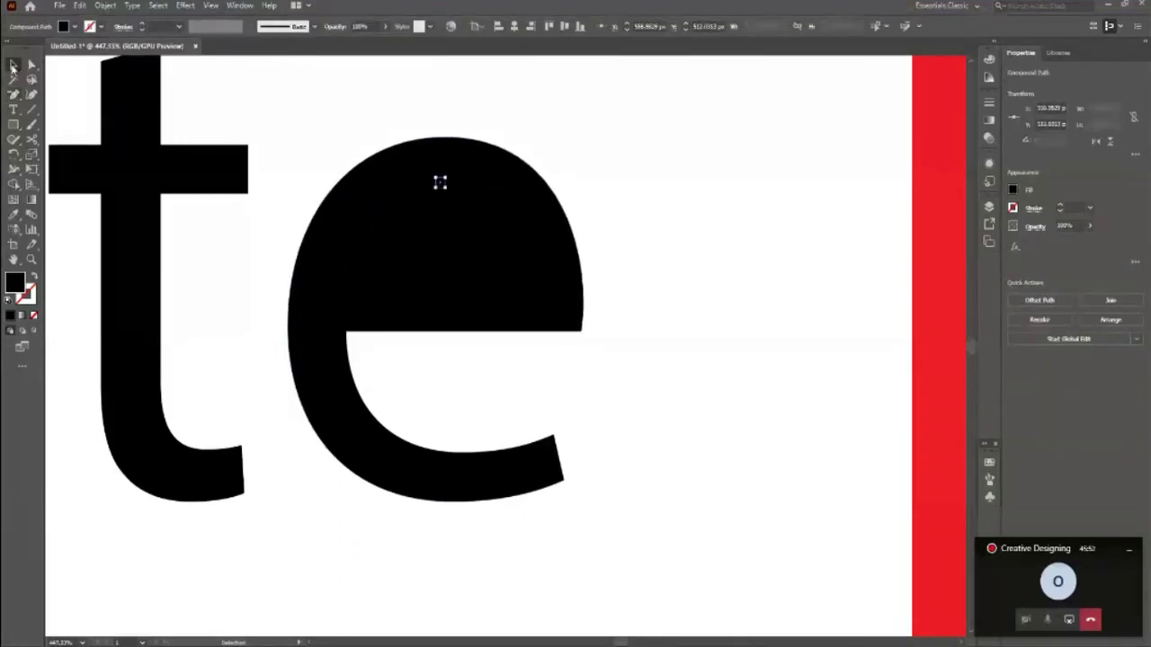
pyautogui.click(645, 405)
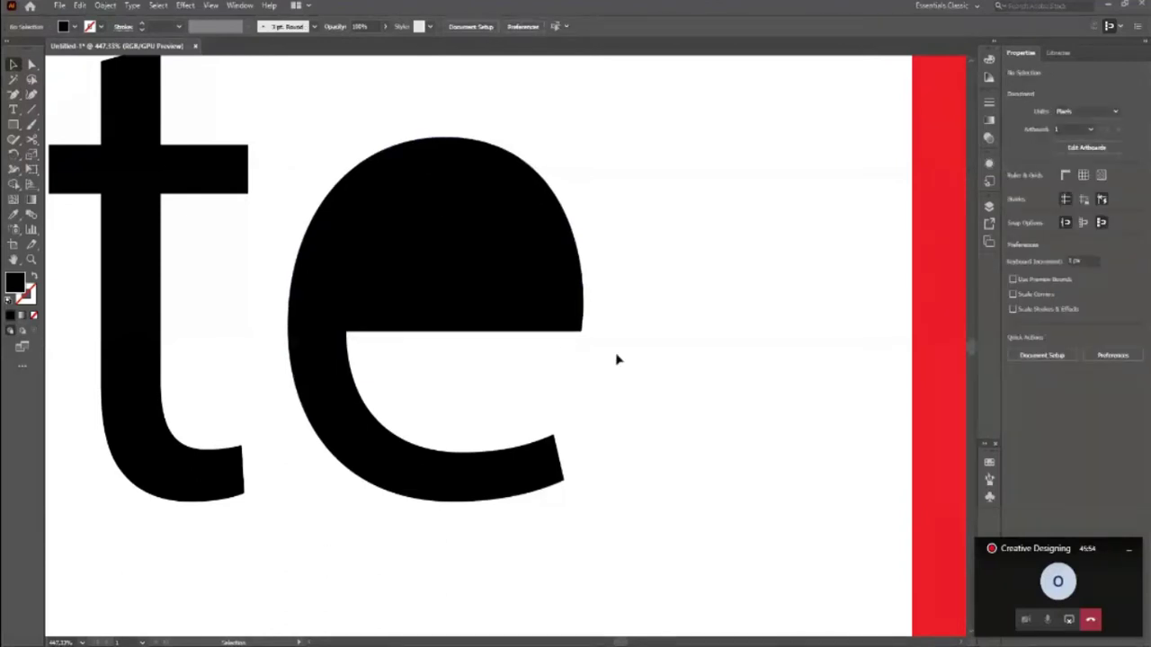
# Try moving the upper-right anchor point of the a's counter inward with the Direct Selection tool, and undo the move.
pyautogui.moveTo(457, 273); pyautogui.dragTo(216, 357)
pyautogui.moveTo(358, 312); pyautogui.dragTo(573, 516)
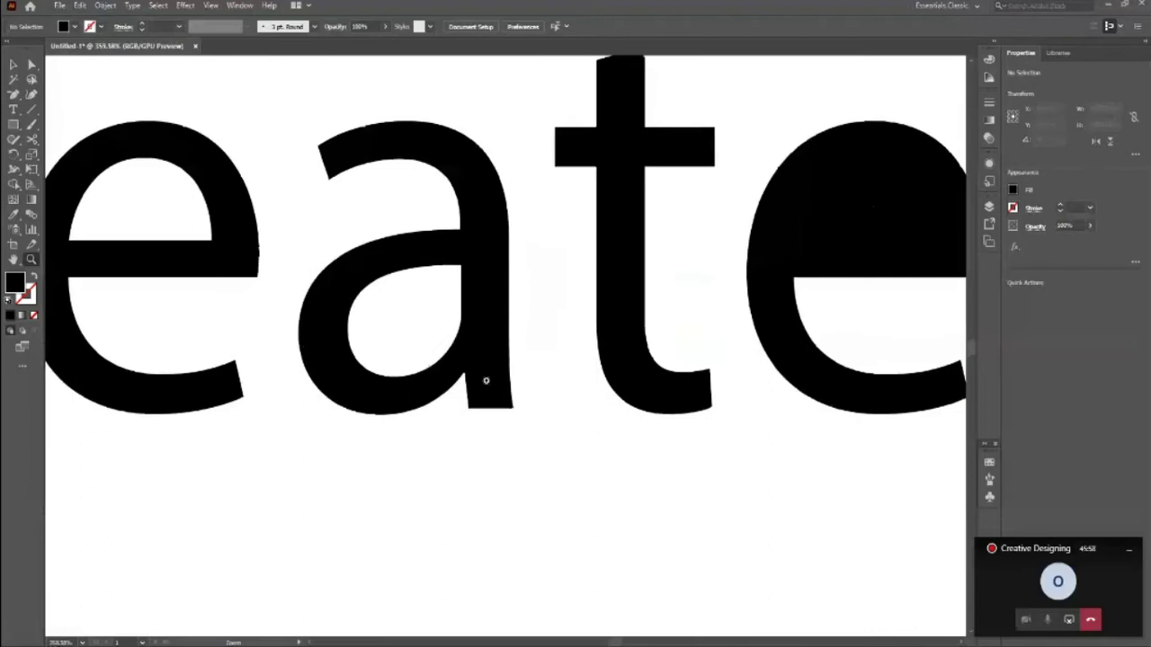
pyautogui.moveTo(496, 364); pyautogui.dragTo(555, 364)
pyautogui.click(308, 383)
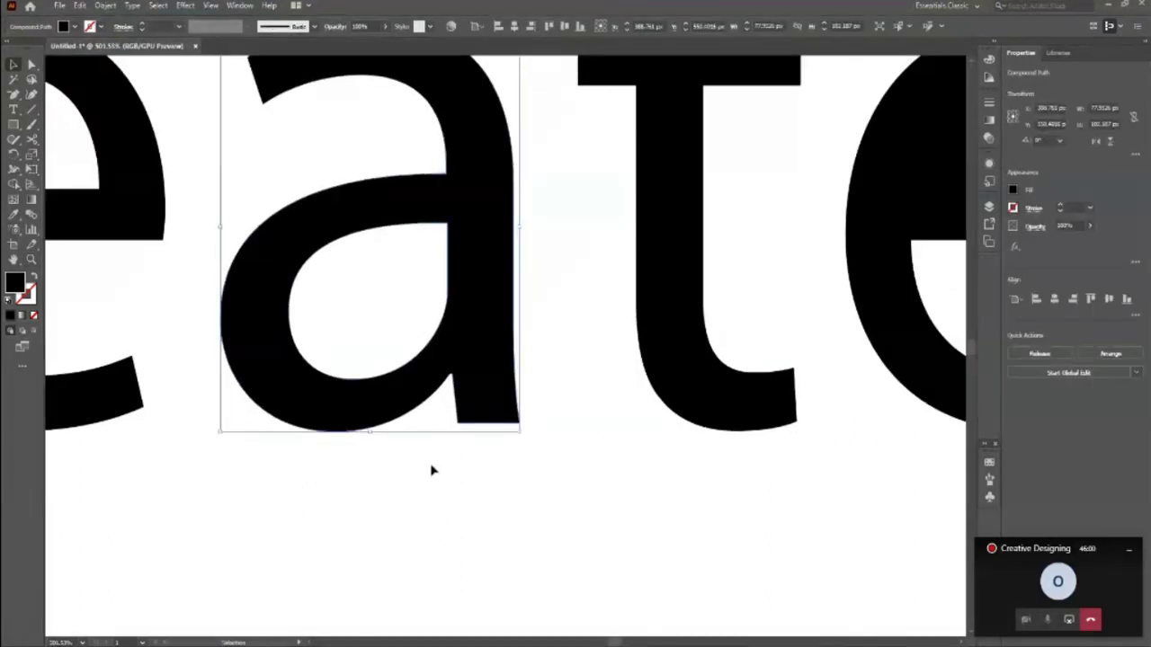
pyautogui.click(32, 64)
pyautogui.click(447, 222)
pyautogui.moveTo(449, 230); pyautogui.dragTo(403, 334)
pyautogui.hotkey('ctrl', 'z')
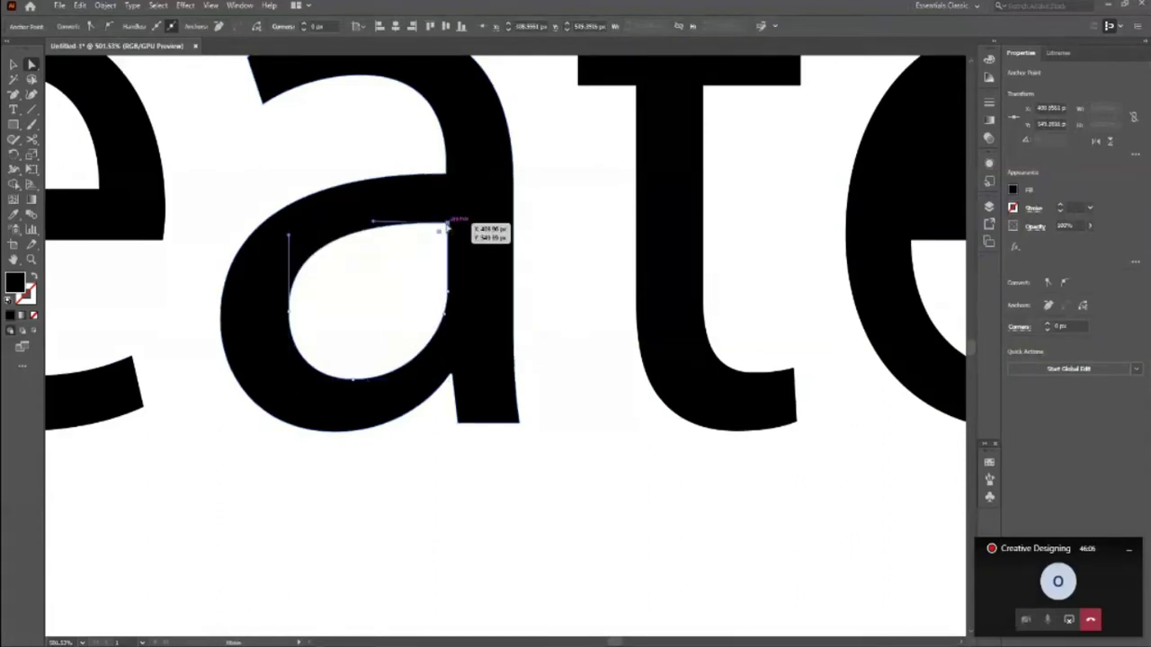
pyautogui.click(243, 185)
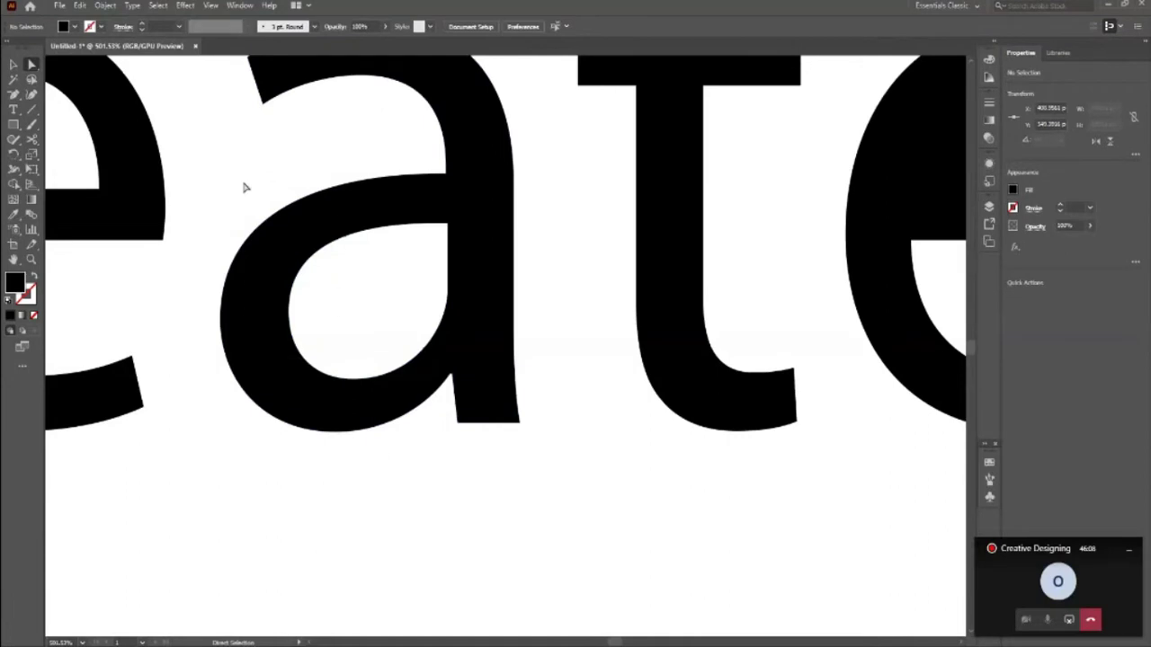
# Fill in the a's counter by deleting its right-hand and bottom anchor points with the Delete Anchor Point tool.
pyautogui.click(476, 273)
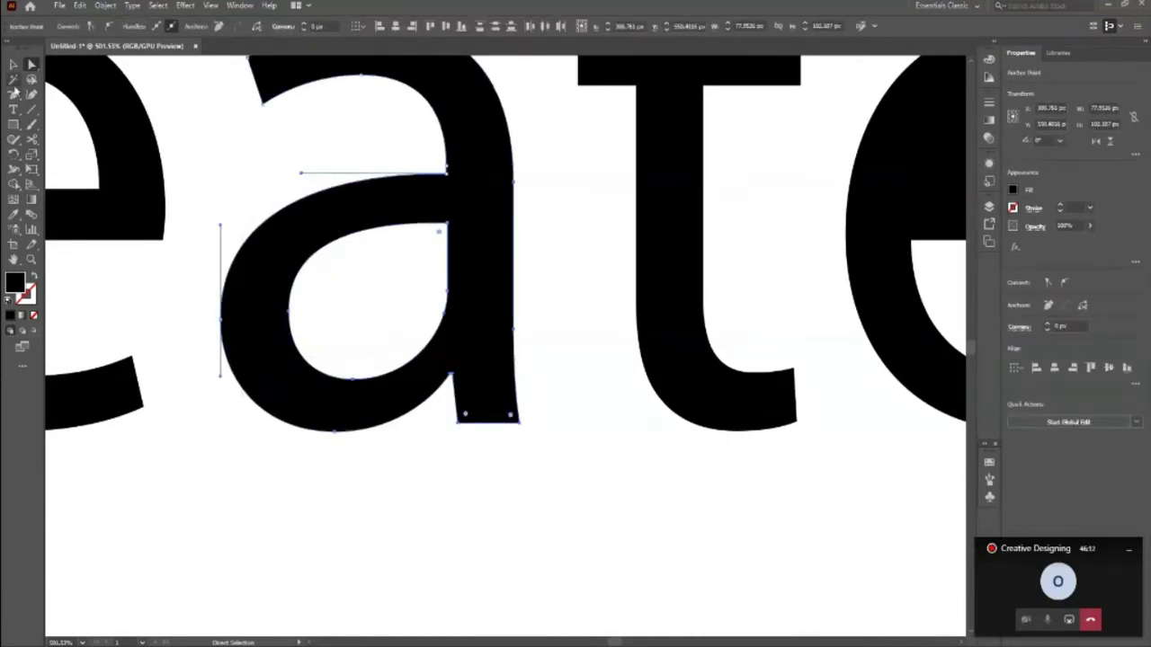
pyautogui.click(14, 94)
pyautogui.click(55, 124)
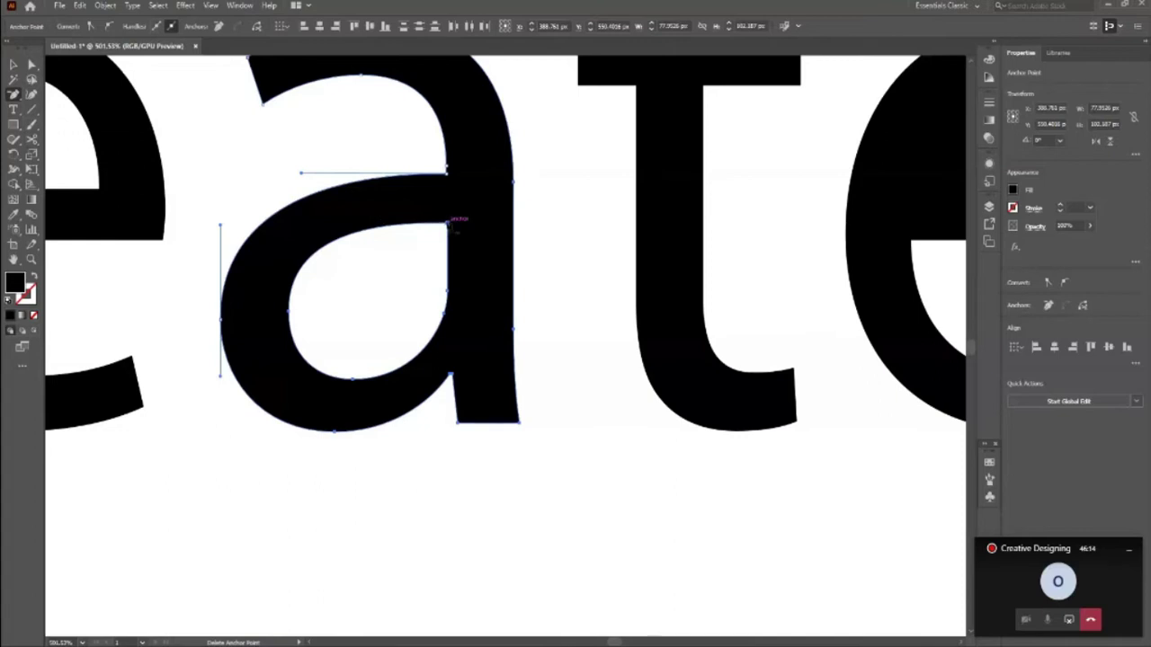
pyautogui.click(449, 220)
pyautogui.click(446, 296)
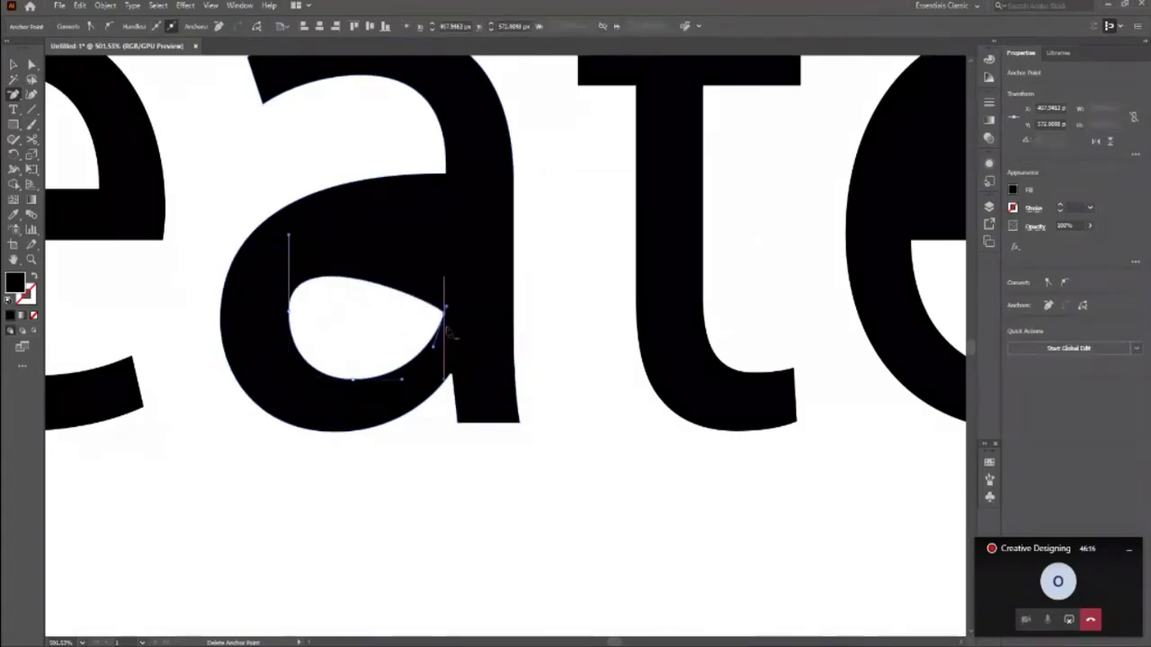
pyautogui.click(446, 310)
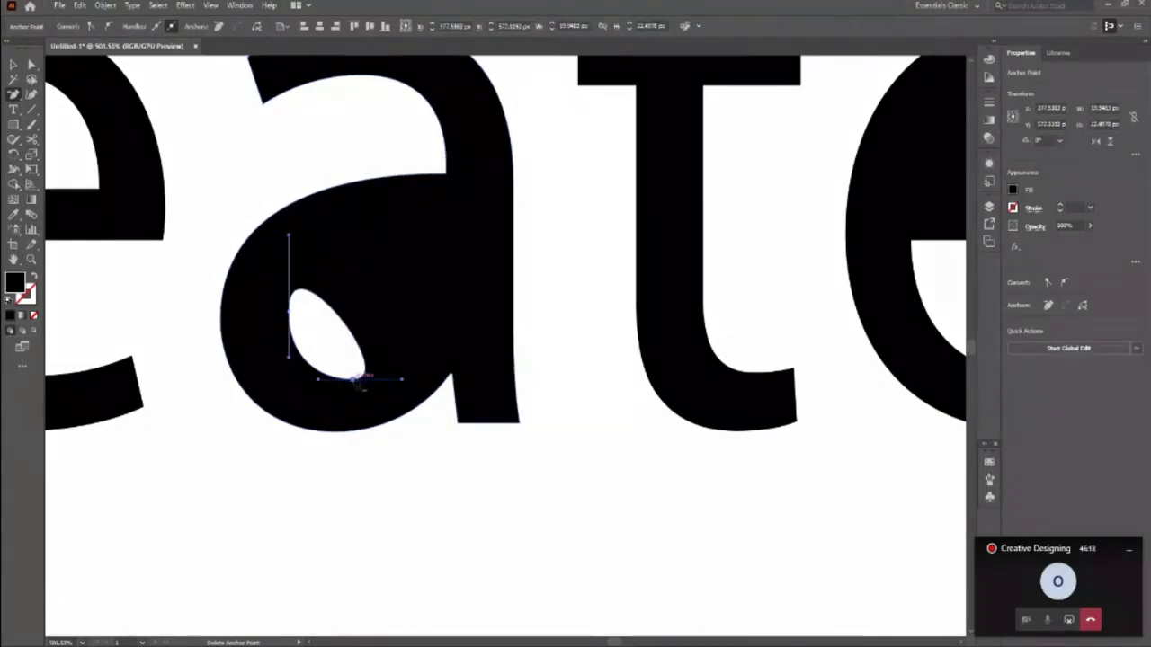
pyautogui.click(352, 378)
pyautogui.click(13, 65)
pyautogui.click(294, 179)
# Select the whole "Create Text Outline" headline and move it straight up to the artboard's upper edge.
pyautogui.press('z')
pyautogui.moveTo(358, 180); pyautogui.dragTo(108, 243)
pyautogui.moveTo(486, 244); pyautogui.dragTo(252, 277)
pyautogui.moveTo(761, 272); pyautogui.dragTo(811, 283)
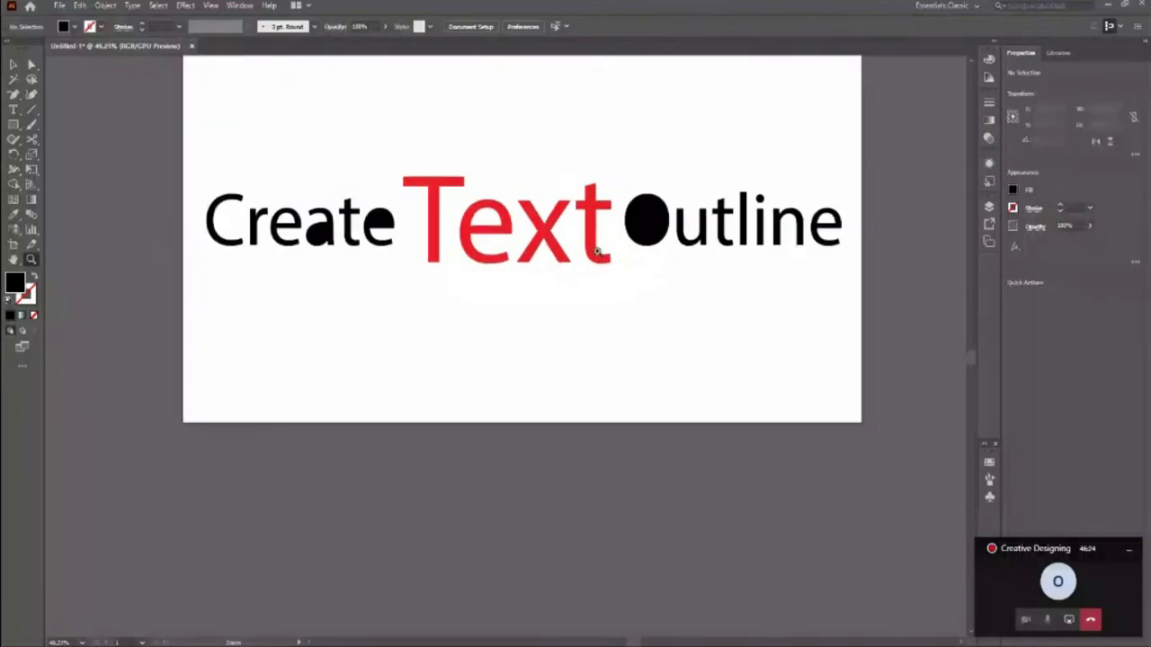
pyautogui.scroll(2, 633, 279)
pyautogui.moveTo(633, 279); pyautogui.dragTo(698, 319)
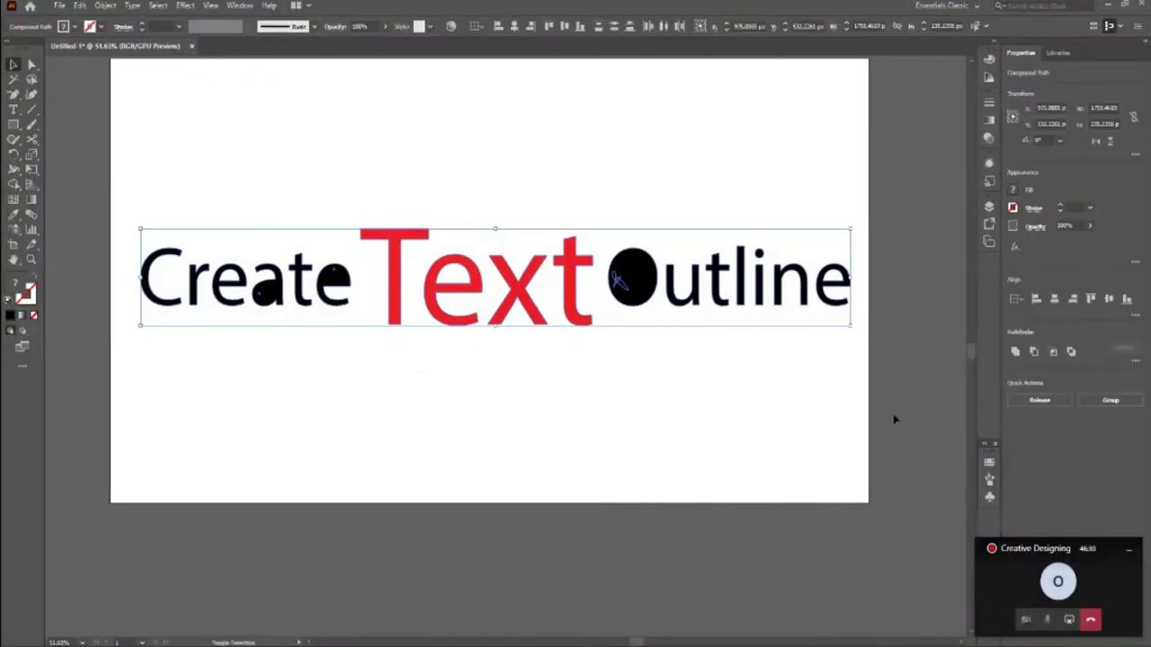
pyautogui.hotkey('shift', 'Up')
pyautogui.hotkey('shift', 'Up')
pyautogui.hotkey('shift', 'Up')
pyautogui.hotkey('shift', 'Up')
pyautogui.hotkey('shift', 'Up')
pyautogui.hotkey('shift', 'Up')
pyautogui.hotkey('shift', 'Up')
pyautogui.hotkey('shift', 'Up')
pyautogui.hotkey('shift', 'Up')
pyautogui.hotkey('shift', 'Up')
pyautogui.hotkey('shift', 'Up')
pyautogui.hotkey('shift', 'Up')
pyautogui.hotkey('shift', 'Up')
pyautogui.hotkey('shift', 'Up')
pyautogui.hotkey('shift', 'Up')
pyautogui.hotkey('shift', 'Up')
pyautogui.hotkey('shift', 'Up')
pyautogui.hotkey('shift', 'Up')
pyautogui.hotkey('shift', 'Up')
pyautogui.hotkey('shift', 'Up')
pyautogui.hotkey('shift', 'Up')
pyautogui.click(353, 320)
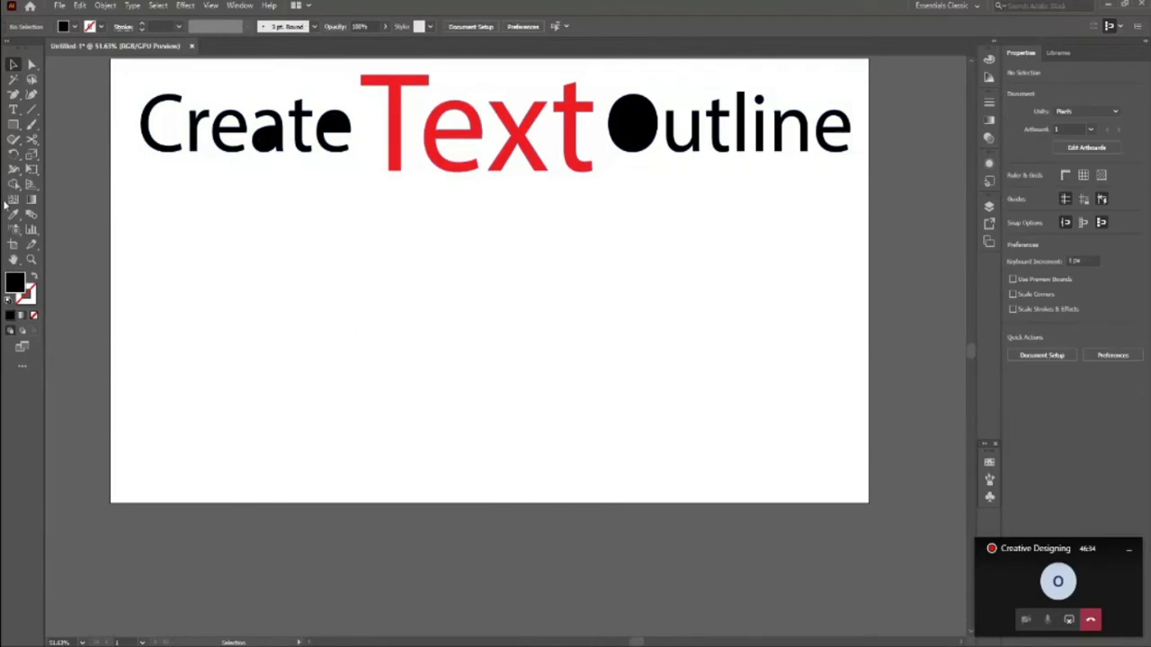
# Add the text "Book" below the headline at about 452 pt, centred horizontally on the artboard.
pyautogui.press('t')
pyautogui.click(392, 281)
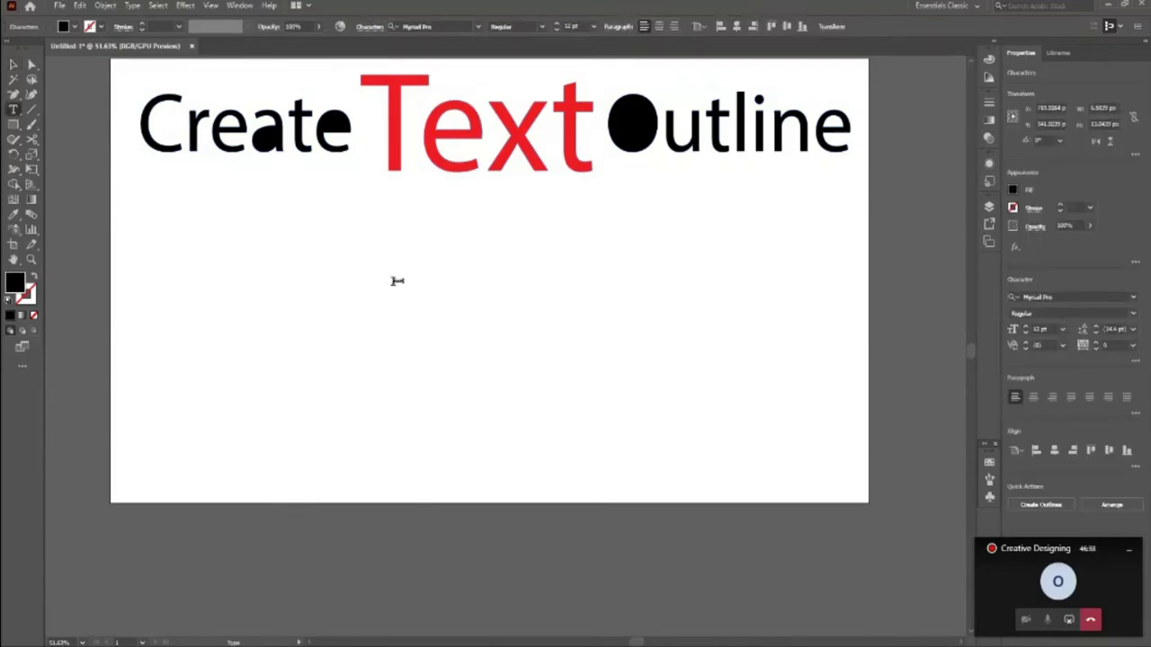
pyautogui.press('Escape')
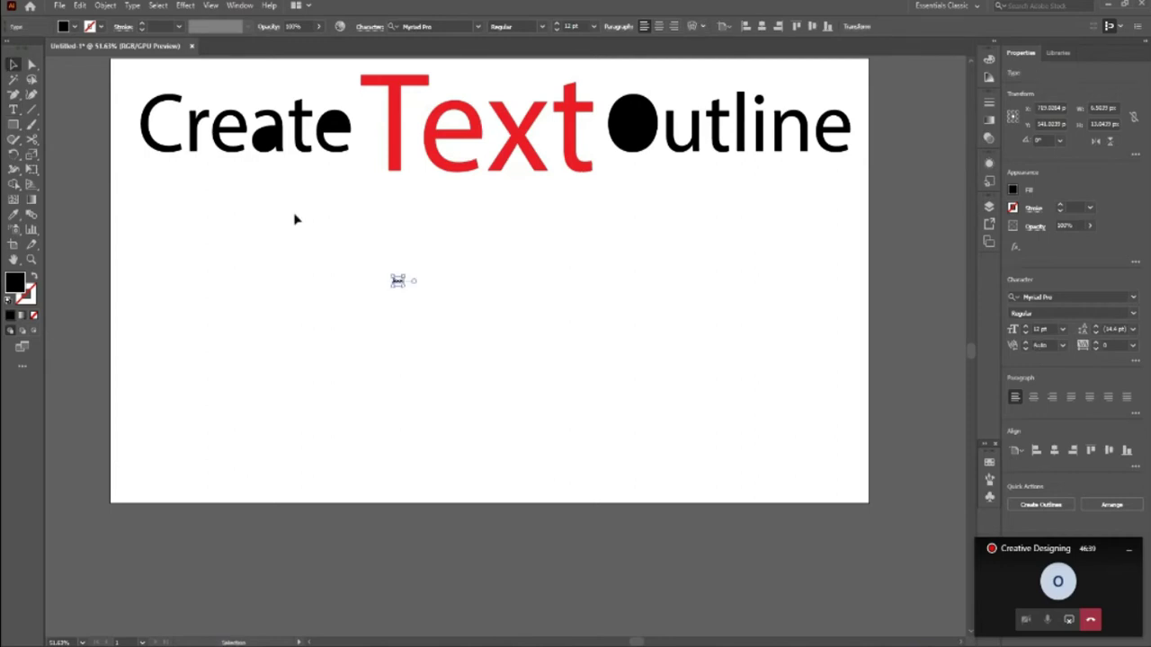
pyautogui.moveTo(405, 286); pyautogui.dragTo(588, 383)
pyautogui.click(762, 26)
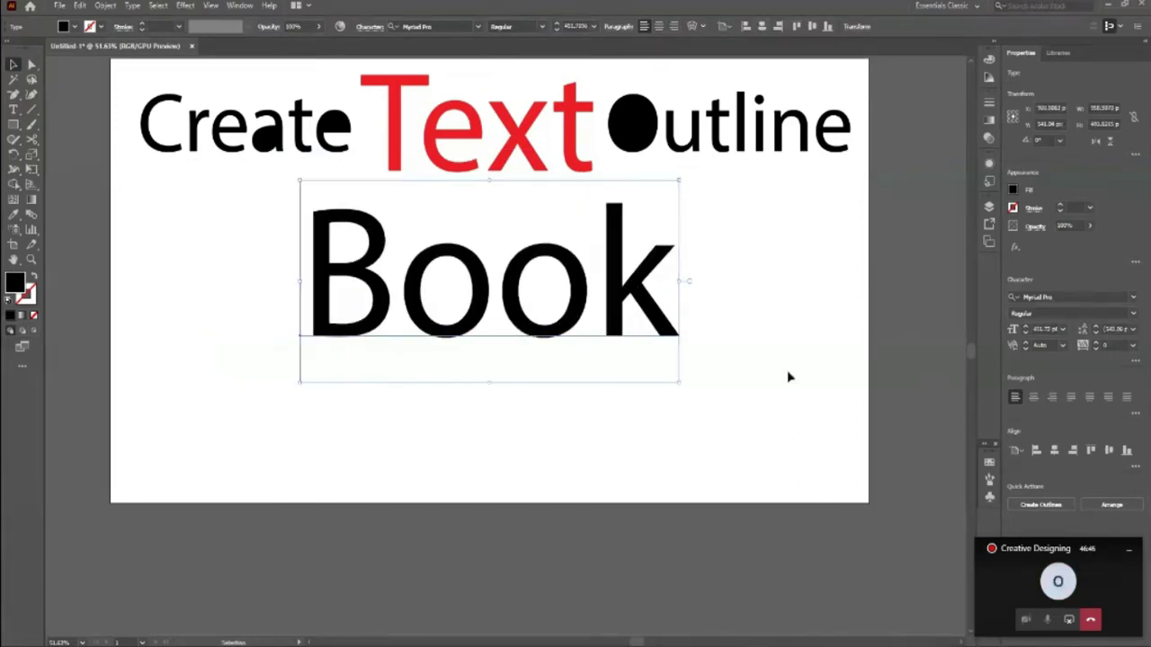
# Filter the fonts to serif, set "Book" to Bodoni Bd BT Bold, and move it slightly down.
pyautogui.click(476, 26)
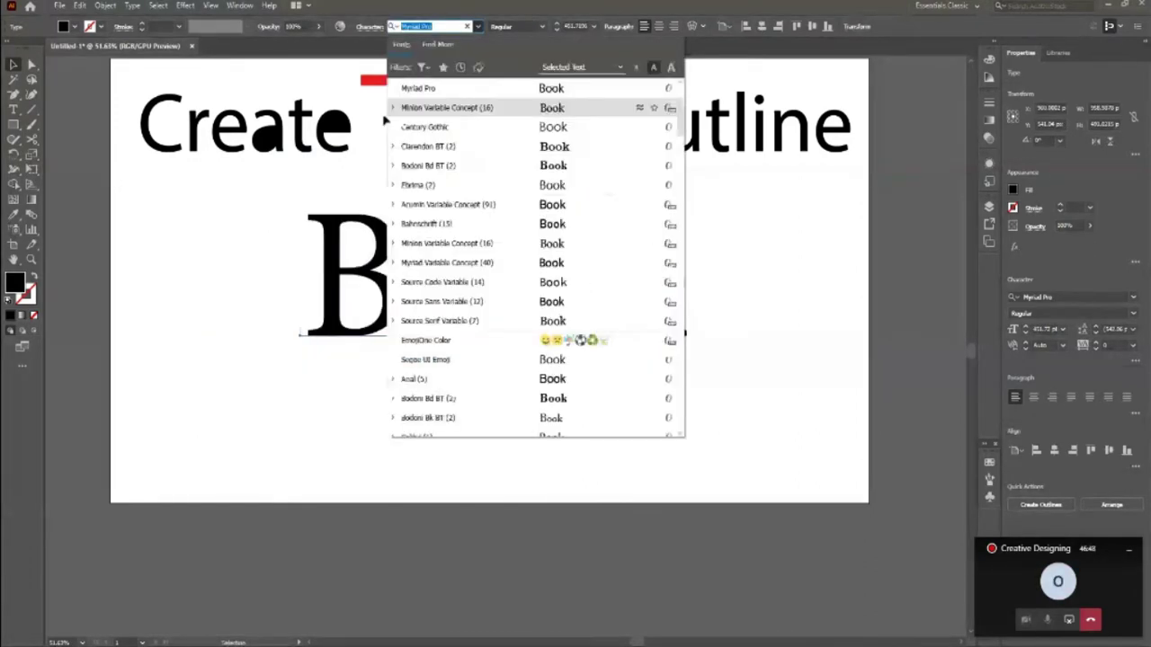
pyautogui.click(342, 133)
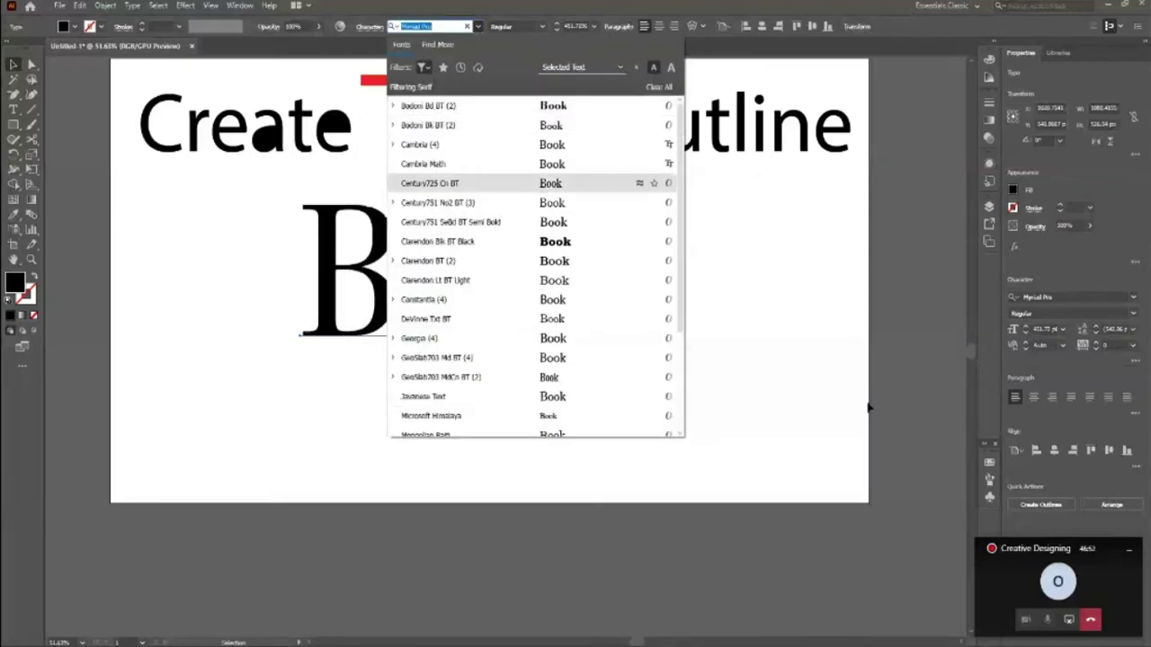
pyautogui.click(555, 106)
pyautogui.click(614, 346)
pyautogui.click(564, 335)
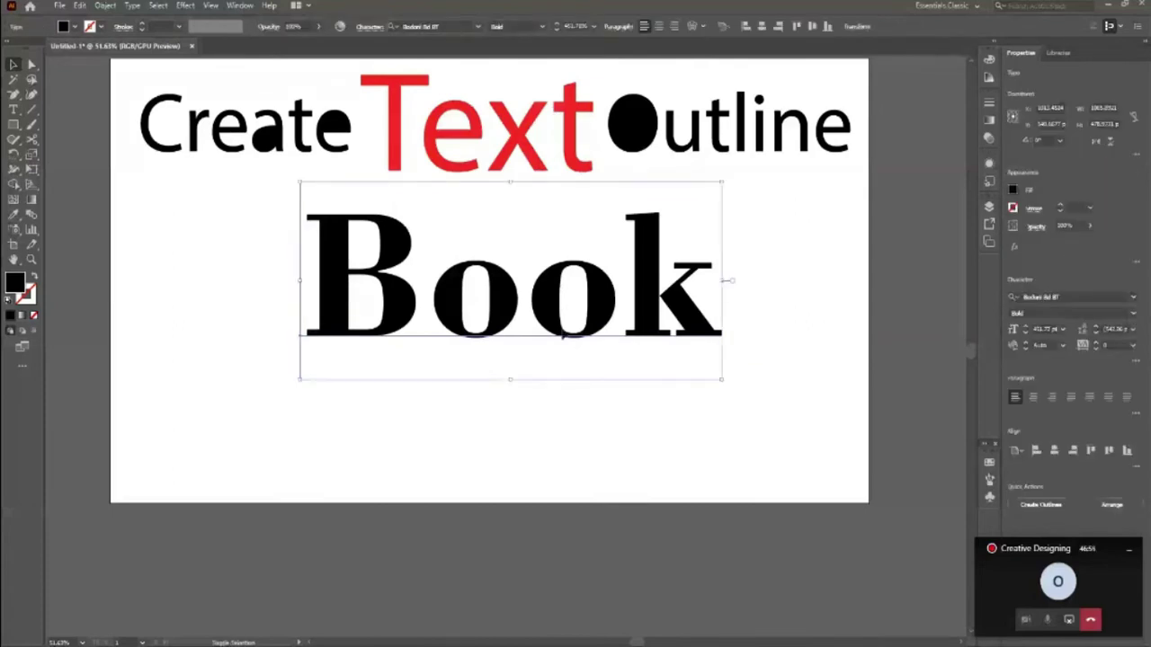
pyautogui.scroll(1, 564, 334)
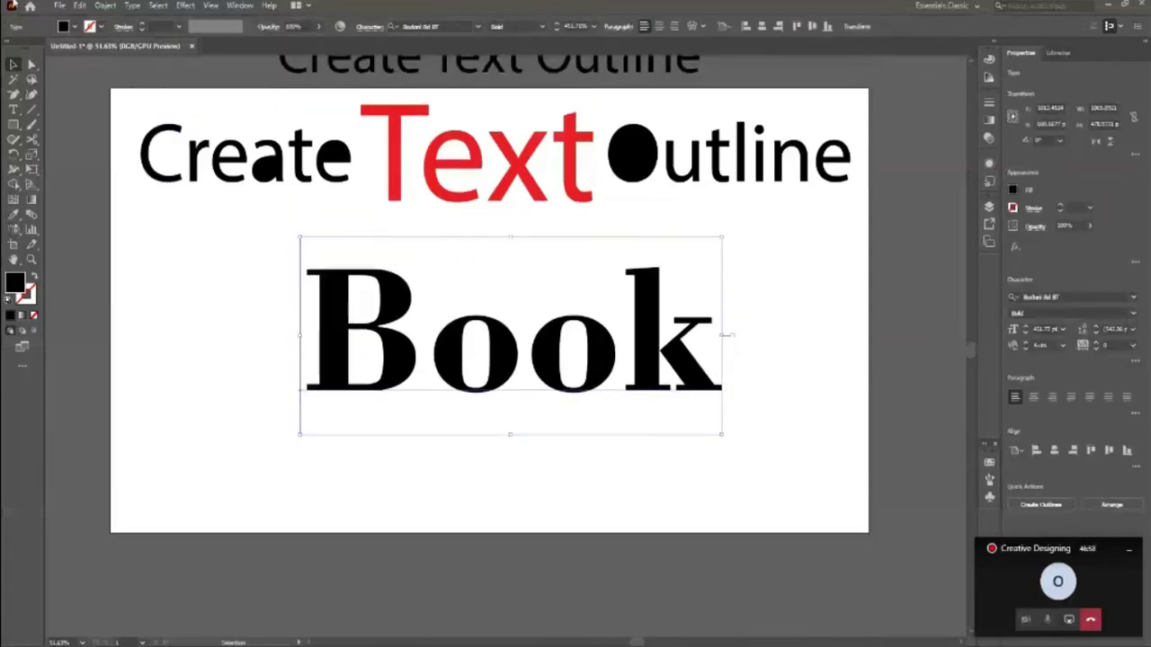
# Change the fill of the "Book" text to light blue.
pyautogui.click(74, 29)
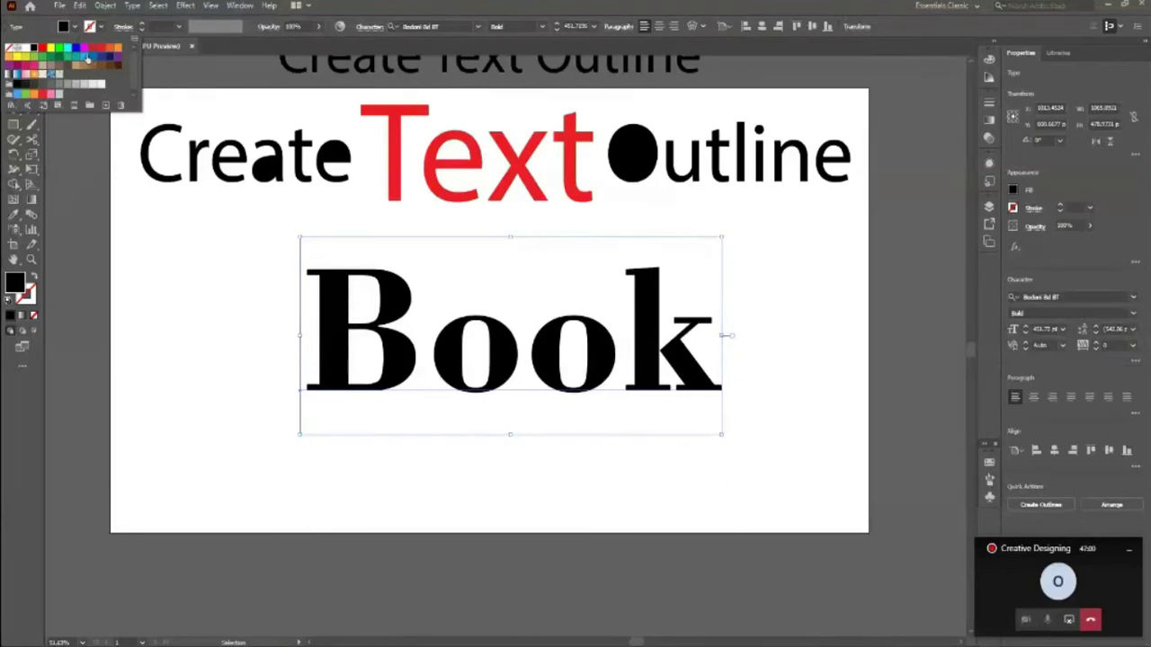
pyautogui.click(83, 56)
pyautogui.click(175, 456)
pyautogui.press('z')
pyautogui.moveTo(619, 421); pyautogui.dragTo(687, 485)
pyautogui.click(13, 65)
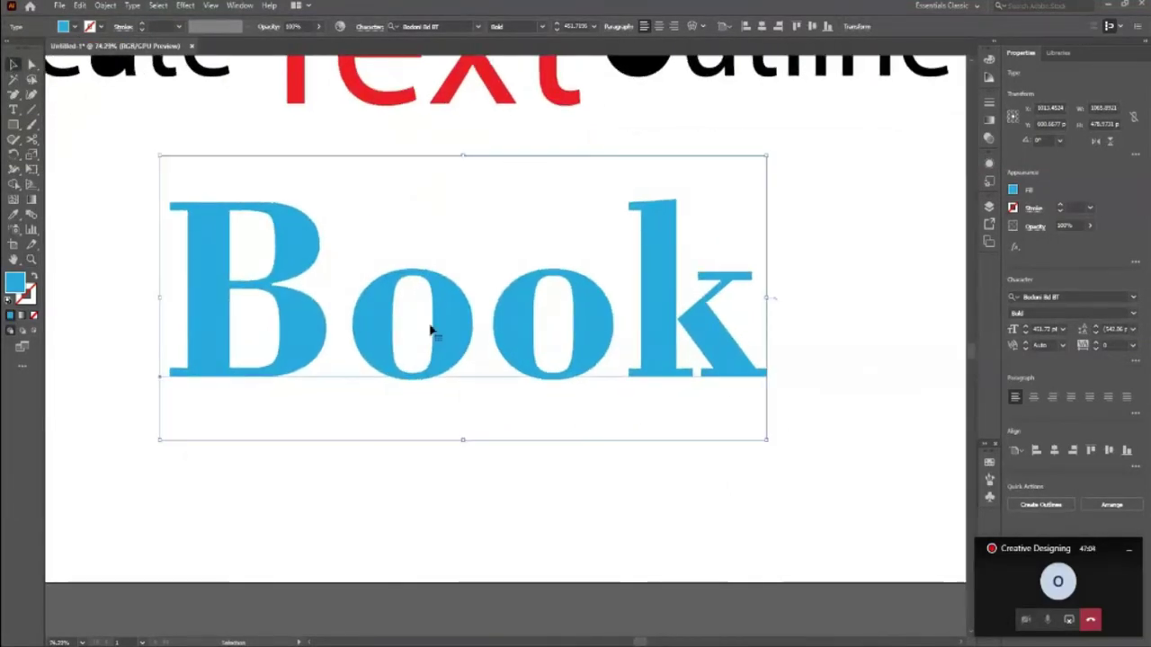
# Move the live "Book" text slightly down and to the right by its baseline, and nudge it back up a little.
pyautogui.click(32, 65)
pyautogui.click(15, 66)
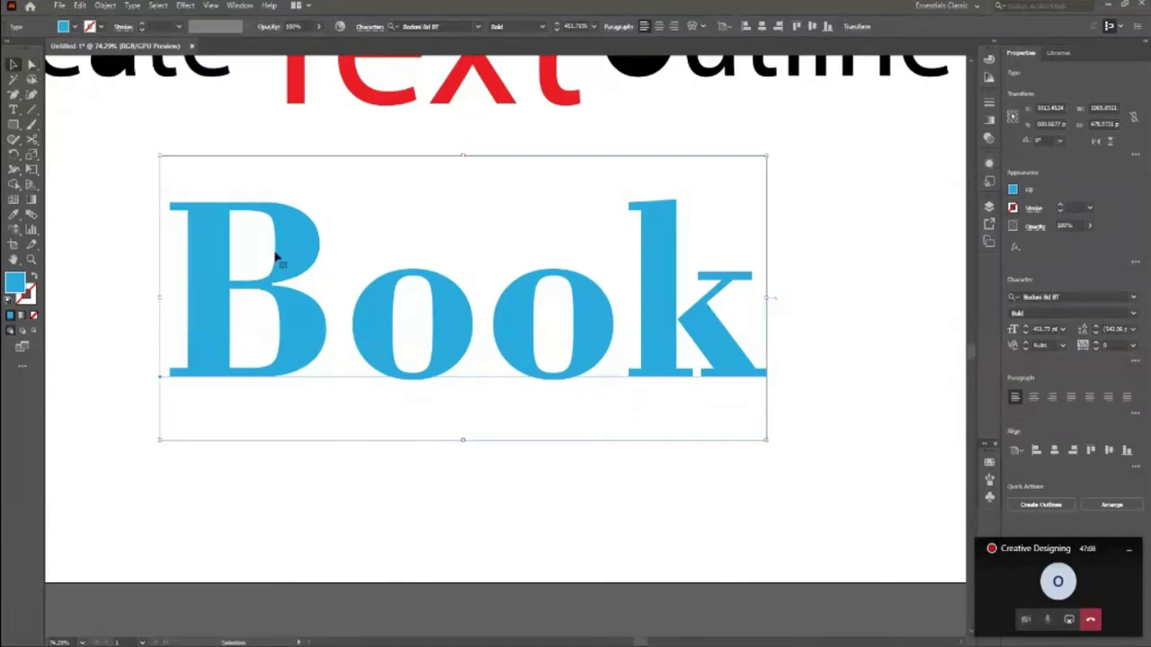
pyautogui.click(437, 477)
pyautogui.click(641, 382)
pyautogui.click(31, 67)
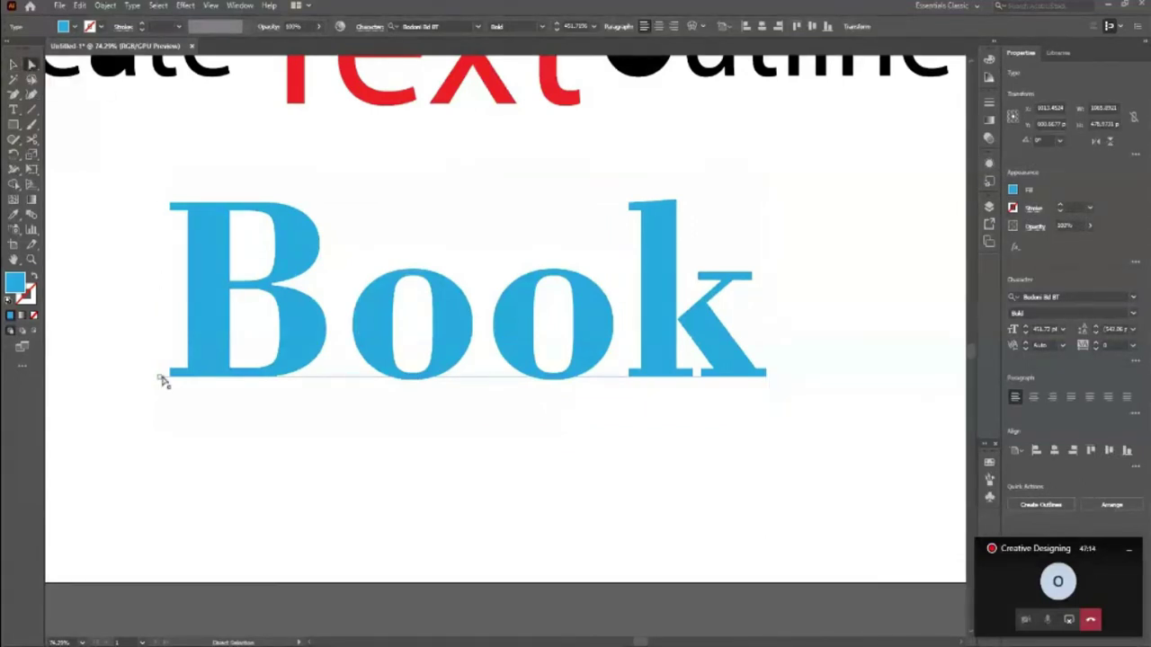
pyautogui.moveTo(162, 381); pyautogui.dragTo(173, 418)
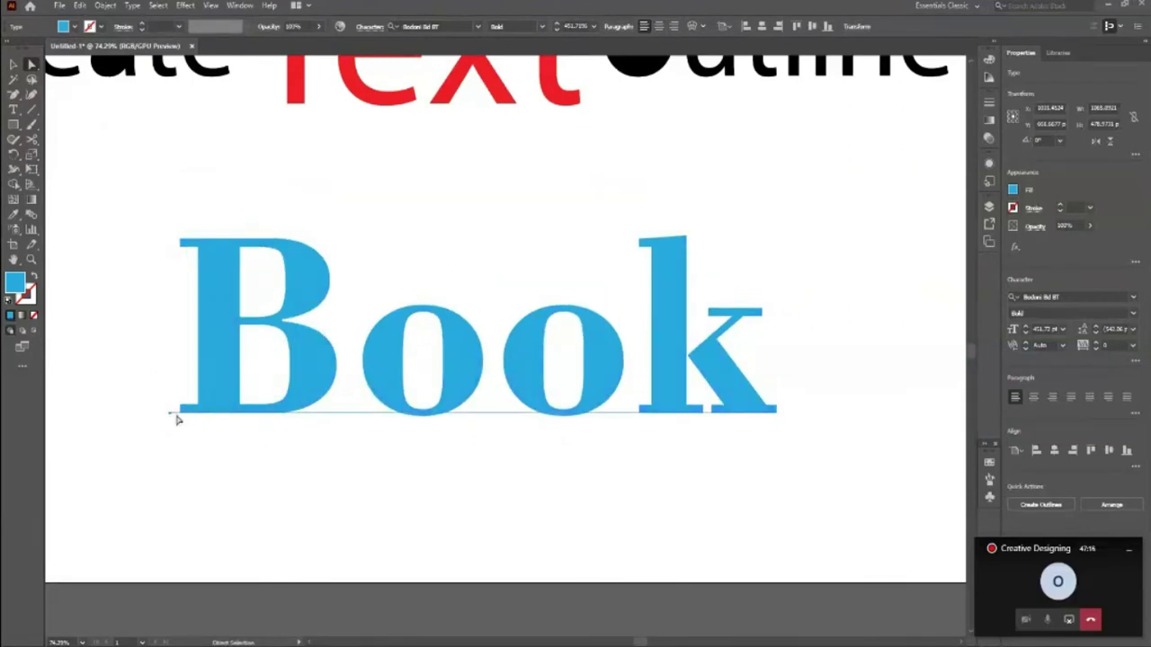
pyautogui.press('t')
pyautogui.click(171, 445)
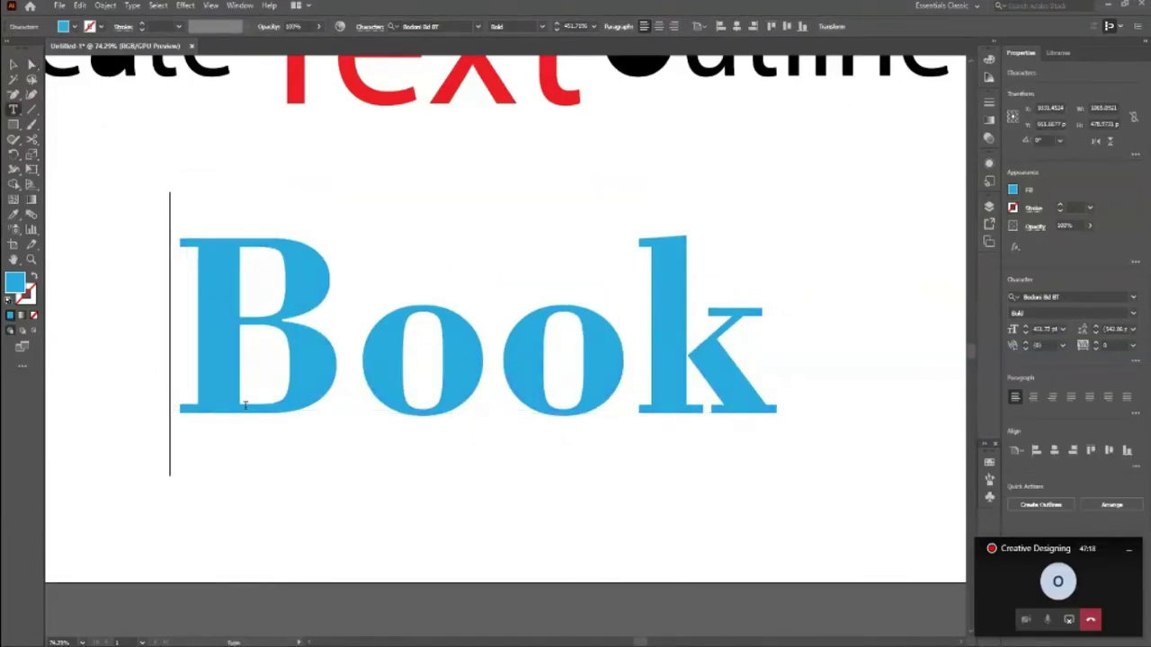
pyautogui.click(13, 65)
pyautogui.moveTo(593, 407); pyautogui.dragTo(597, 392)
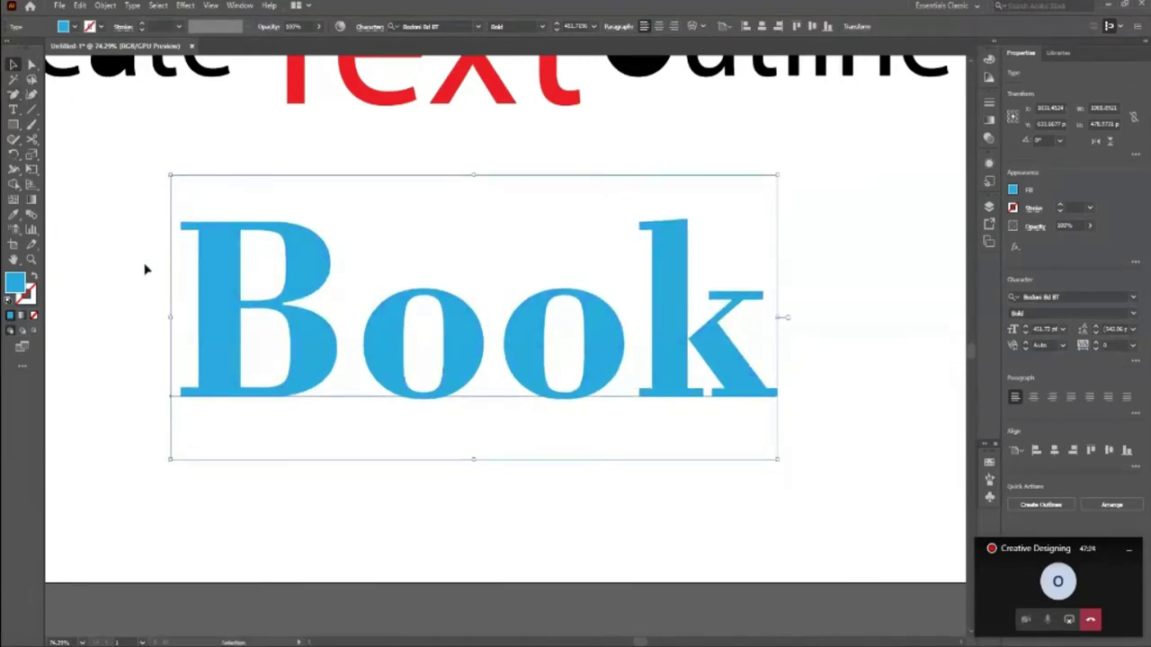
# Convert the "Book" text to outlines and ungroup its letters.
pyautogui.click(238, 7)
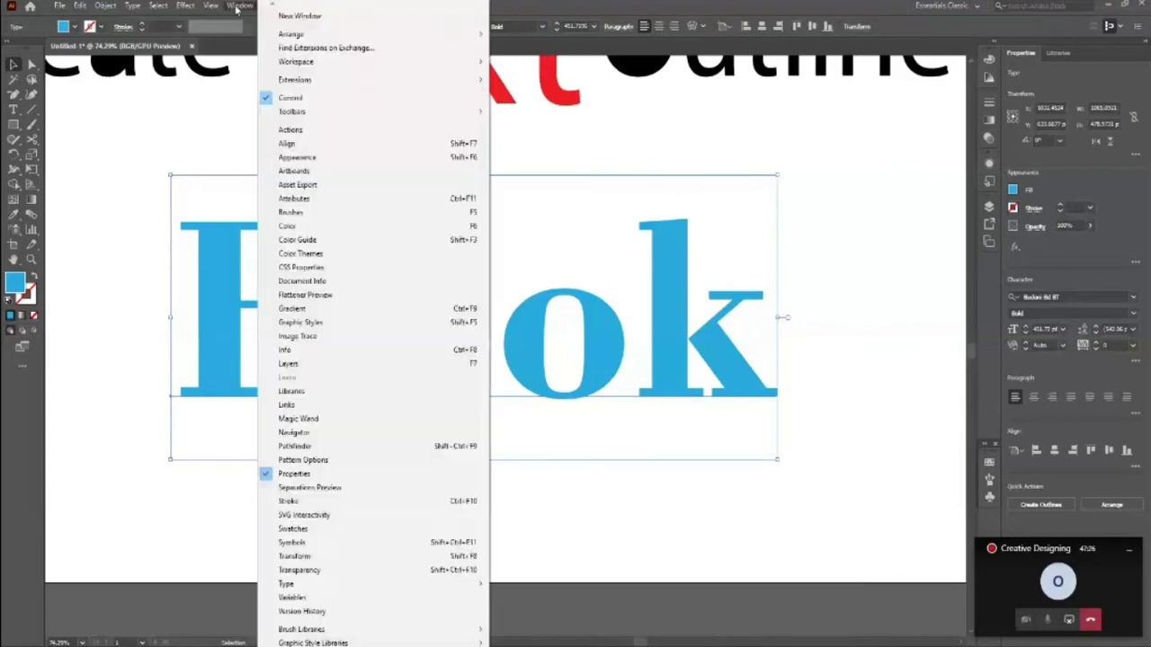
pyautogui.moveTo(209, 7)
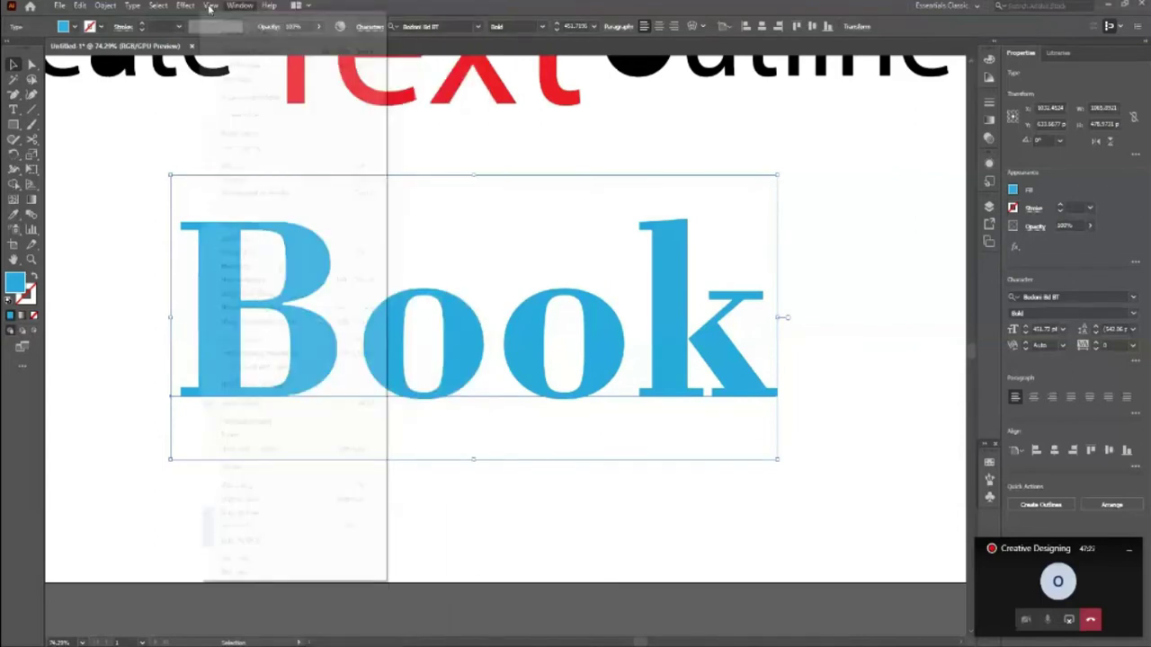
pyautogui.moveTo(133, 6)
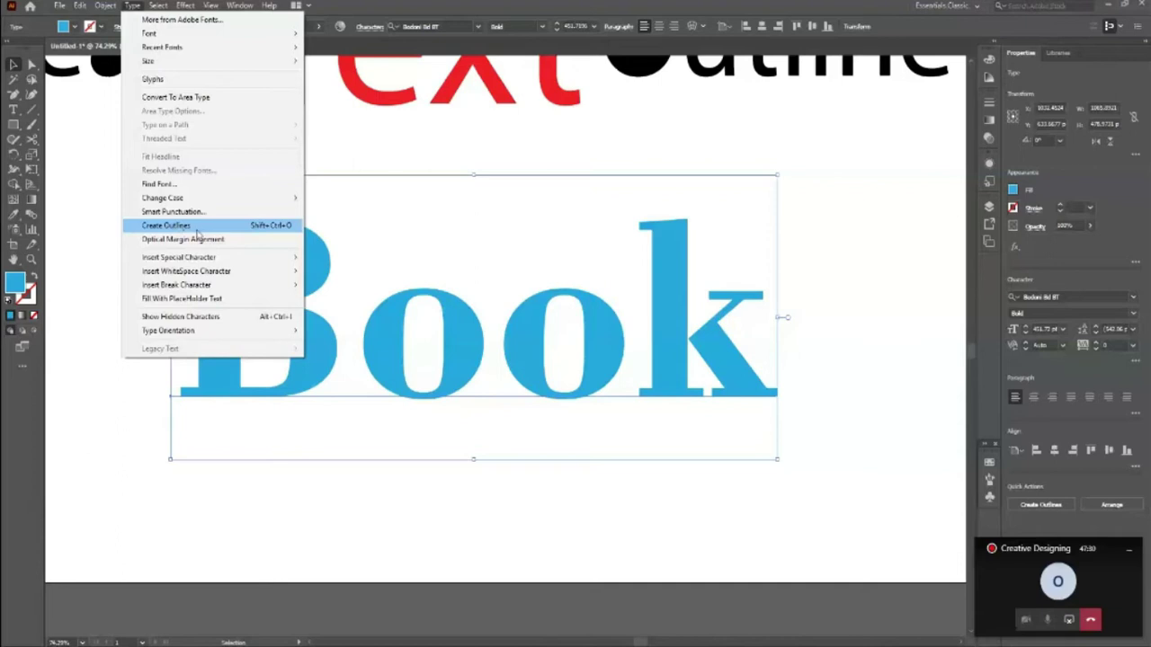
pyautogui.click(198, 231)
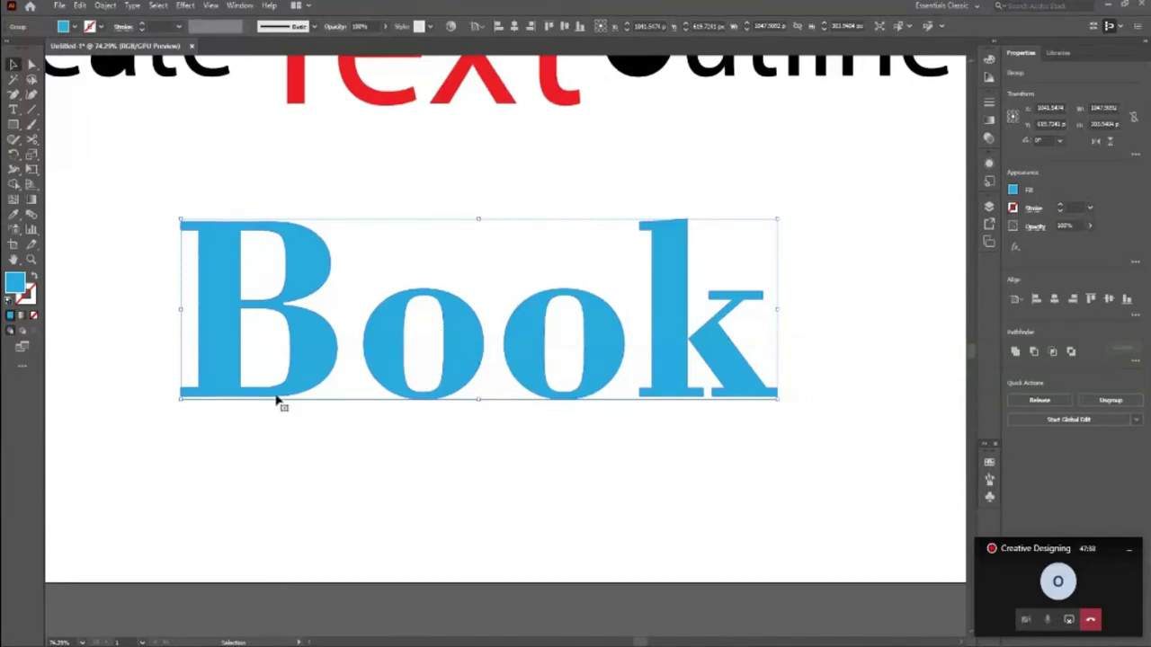
pyautogui.rightClick(302, 338)
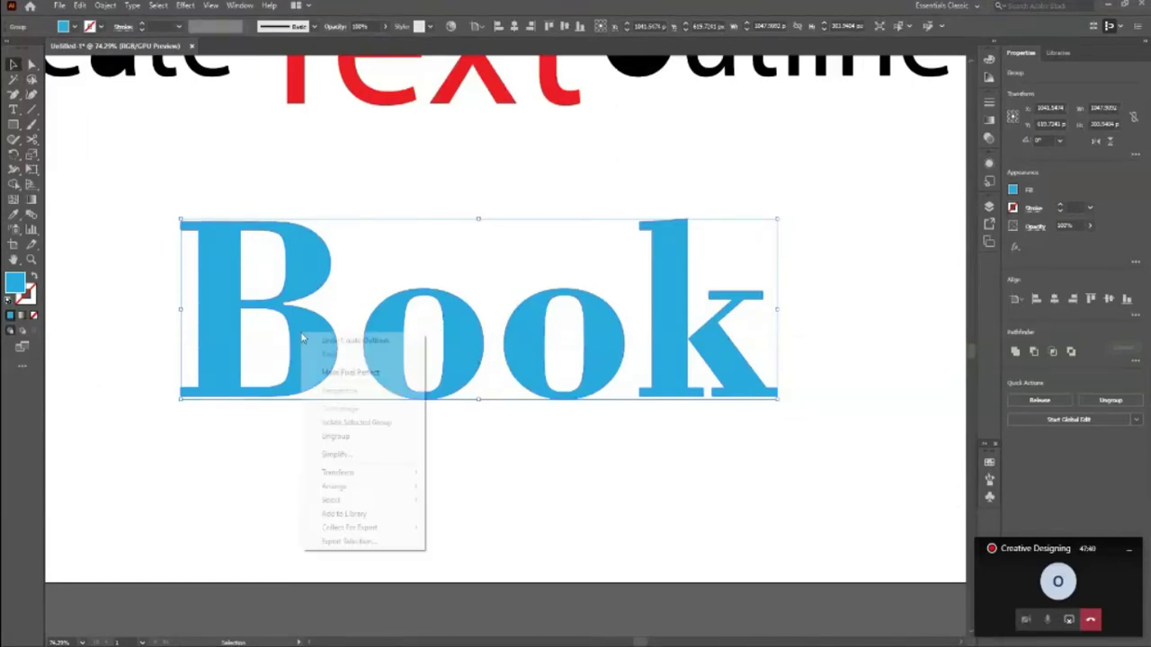
pyautogui.click(331, 439)
pyautogui.click(341, 378)
# Round the upper-left corner of the B's lower counter to a radius of about 33 px.
pyautogui.click(314, 380)
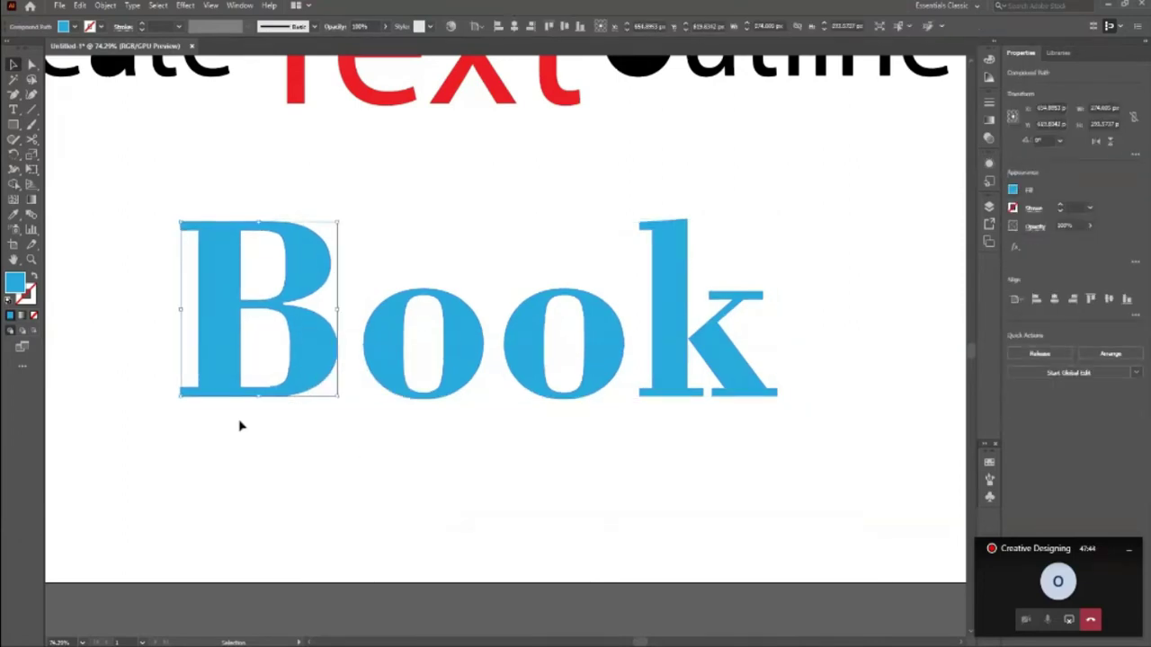
pyautogui.scroll(2, 219, 342)
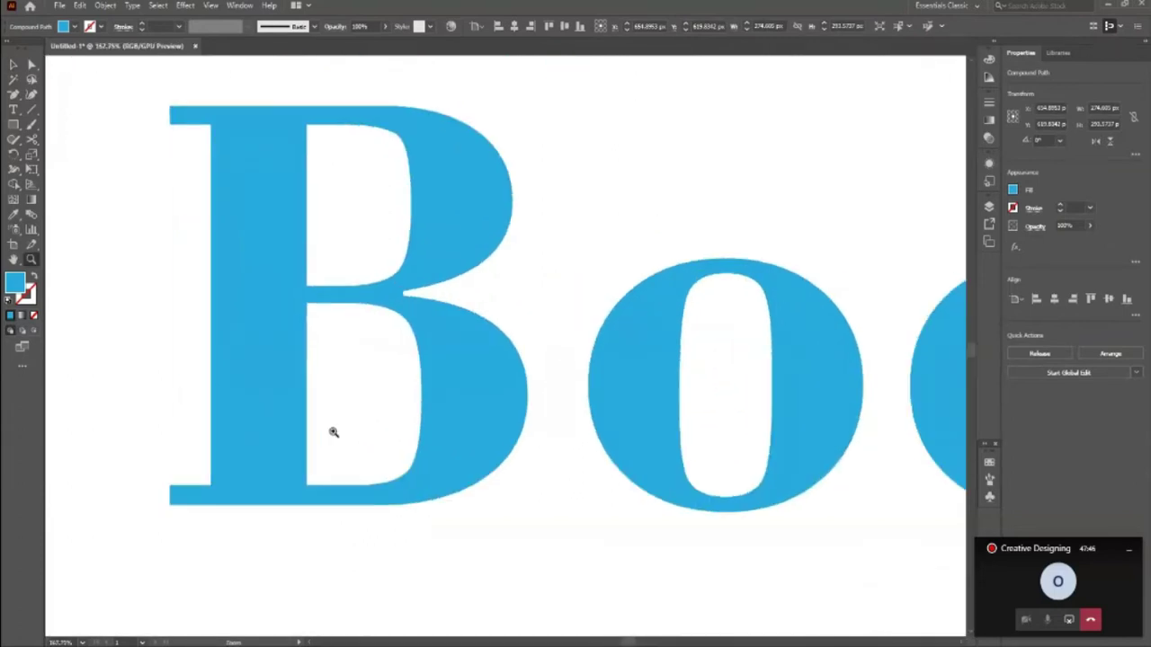
pyautogui.click(32, 66)
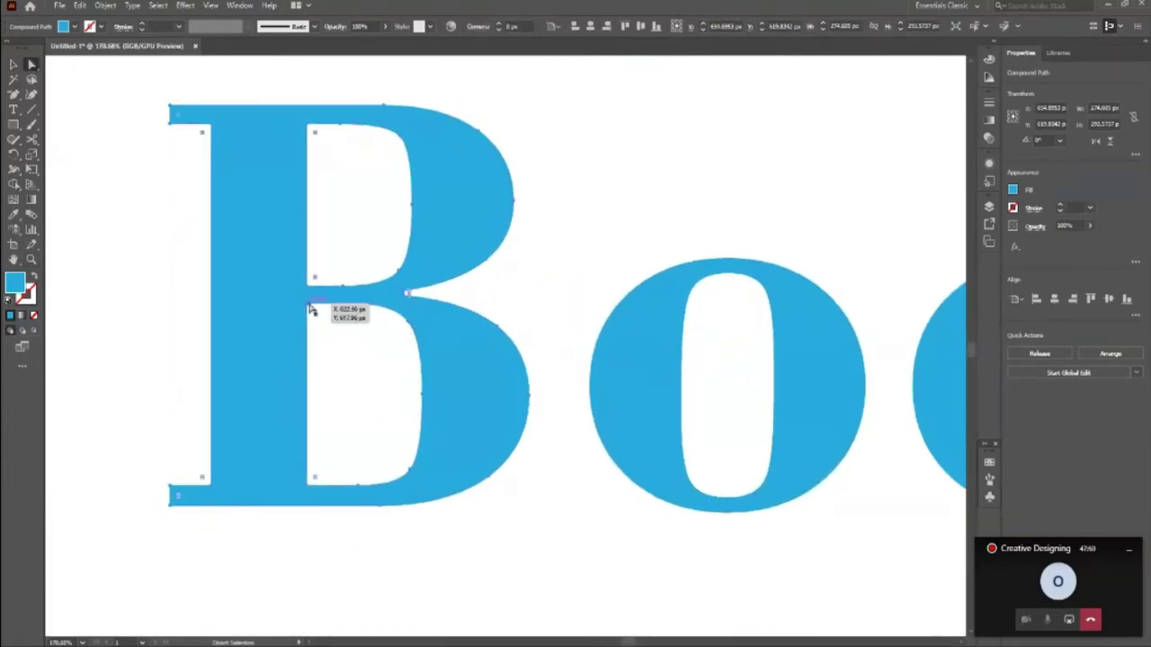
pyautogui.moveTo(310, 310); pyautogui.dragTo(570, 563)
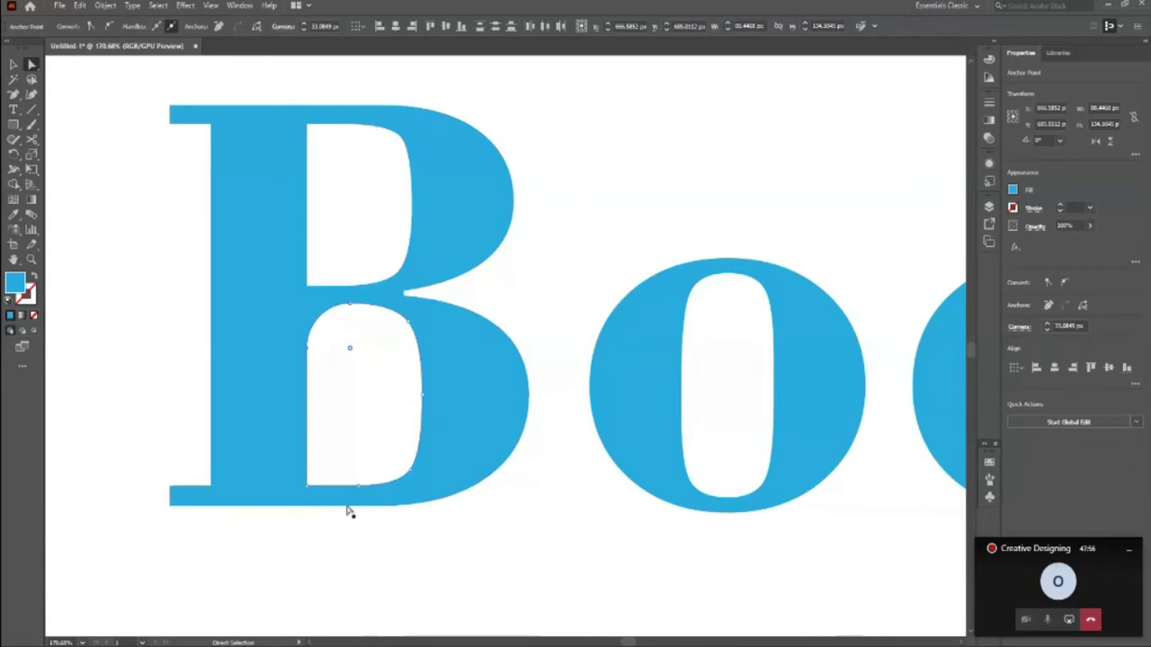
pyautogui.click(331, 466)
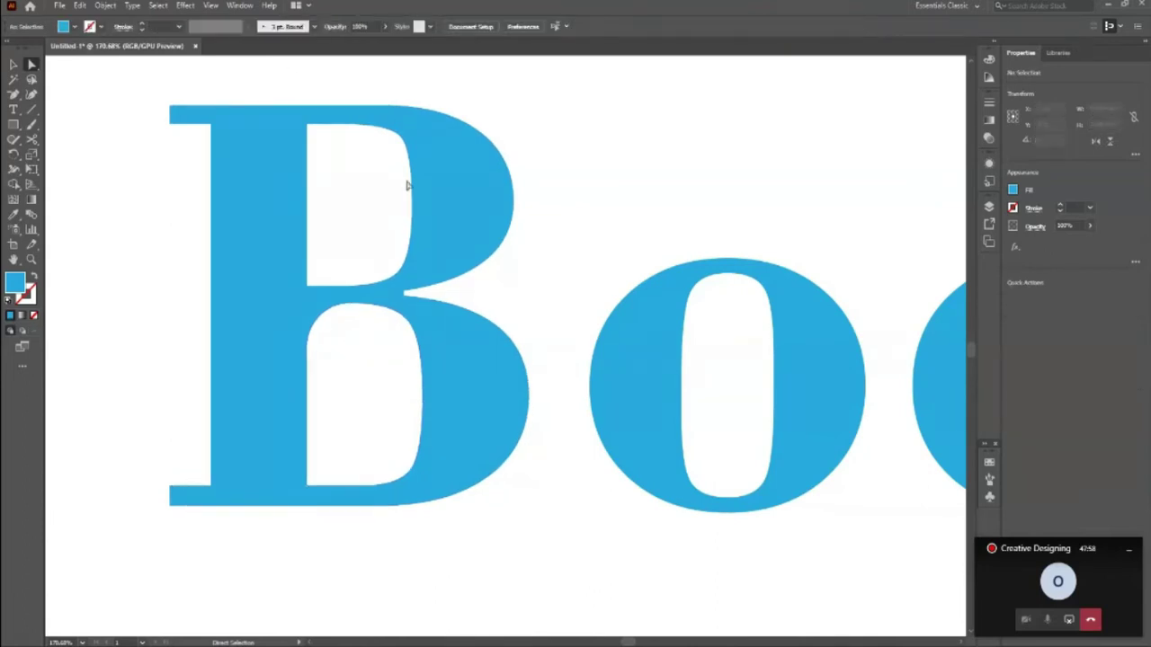
# Round the upper-left corner of the B's upper counter with its live corner widget.
pyautogui.click(450, 197)
pyautogui.moveTo(316, 135); pyautogui.dragTo(406, 274)
pyautogui.click(549, 544)
pyautogui.click(478, 488)
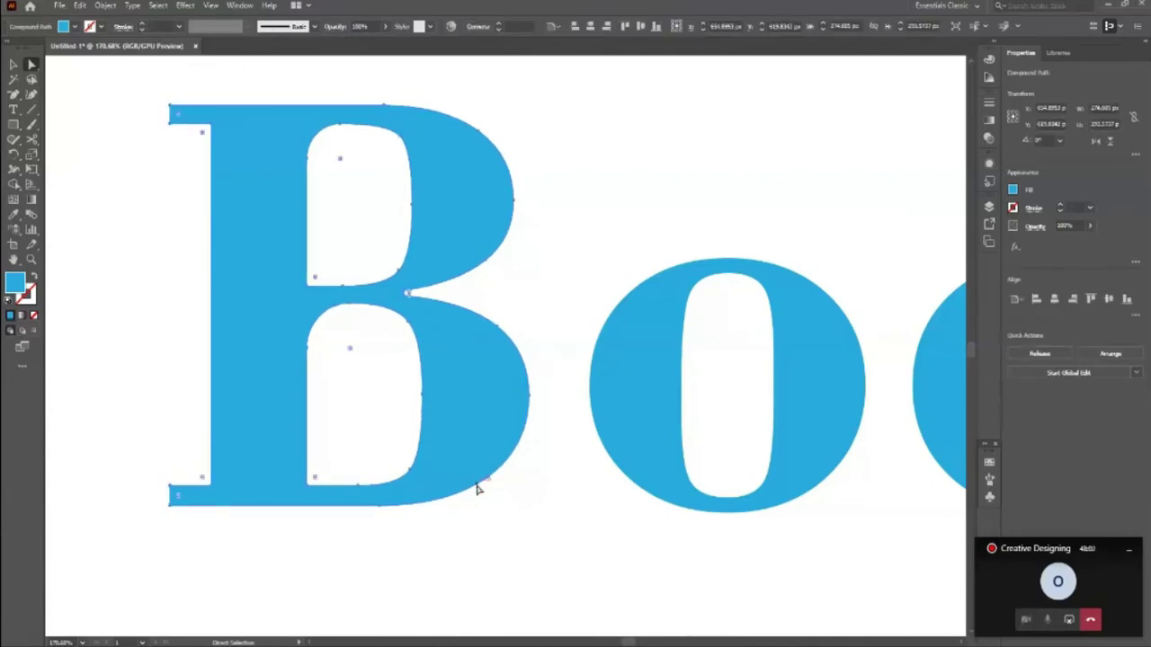
# Undo the corner rounding in both counters of the B.
pyautogui.moveTo(13, 94); pyautogui.dragTo(95, 127)
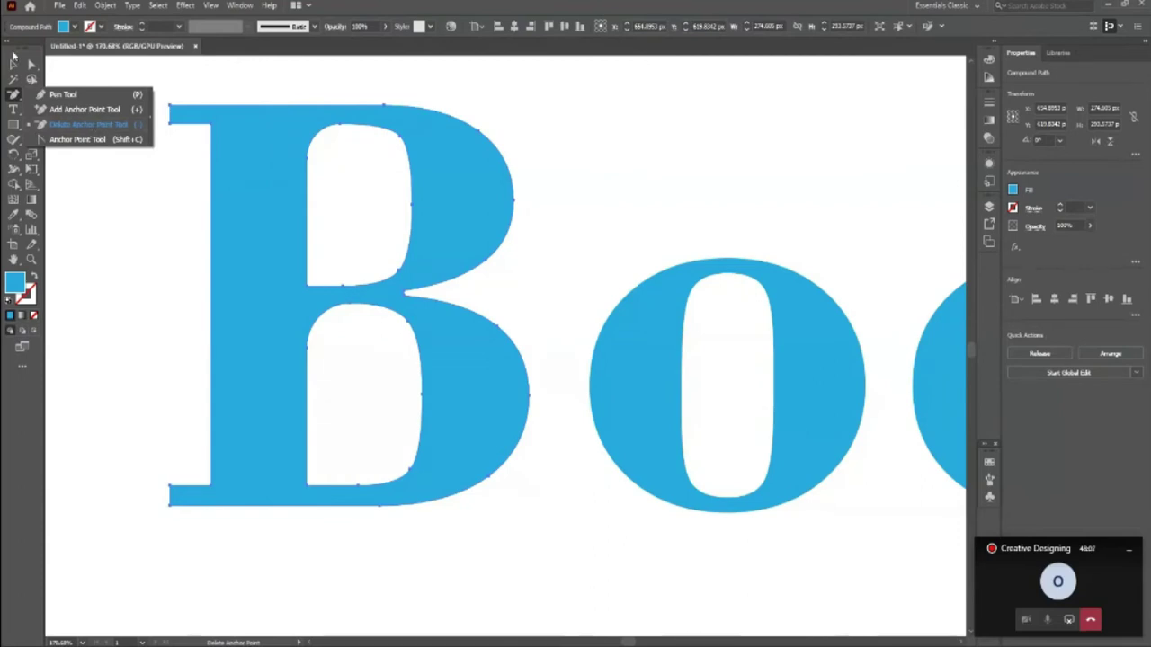
pyautogui.click(14, 61)
pyautogui.click(72, 156)
pyautogui.hotkey('ctrl', 'z')
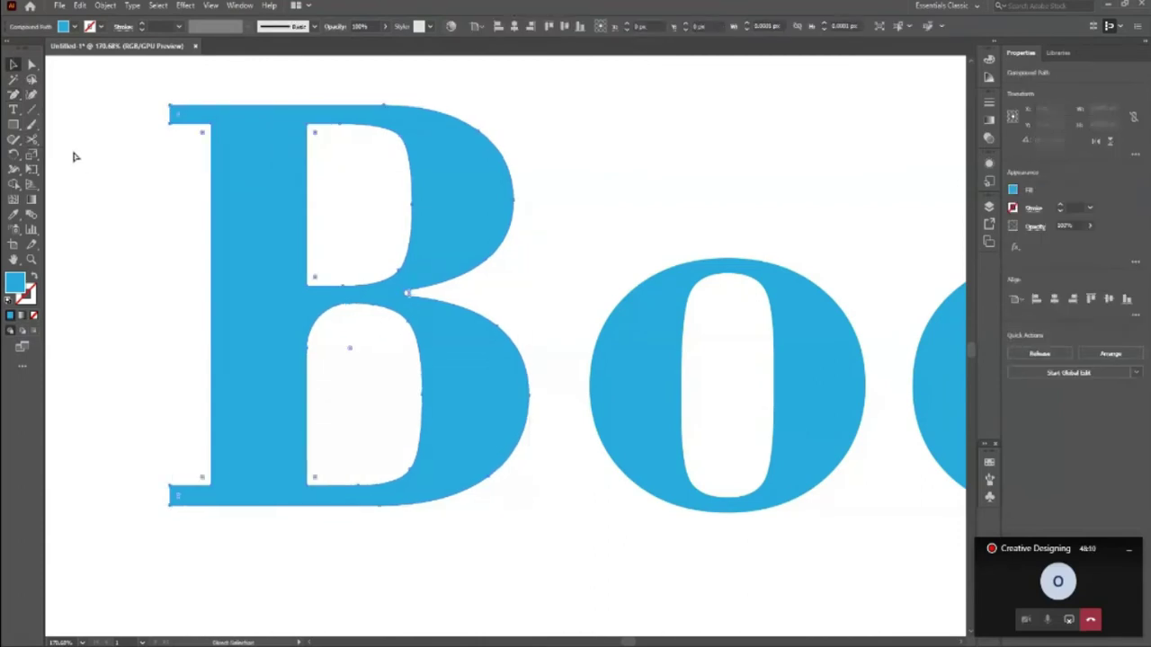
pyautogui.hotkey('ctrl', 'z')
# Select the first "o" and delete the upper anchor points of its counter with the Delete Anchor Point tool.
pyautogui.press('z')
pyautogui.moveTo(242, 359); pyautogui.dragTo(179, 373)
pyautogui.moveTo(860, 460); pyautogui.dragTo(926, 521)
pyautogui.click(13, 65)
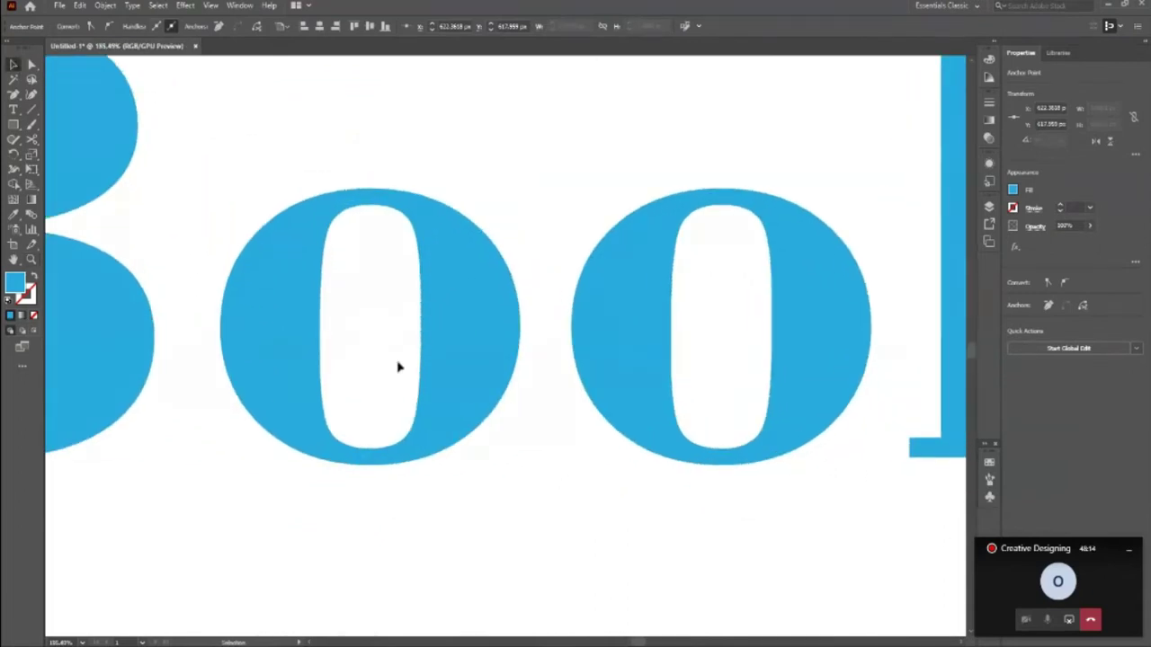
pyautogui.click(473, 411)
pyautogui.moveTo(16, 95); pyautogui.dragTo(68, 123)
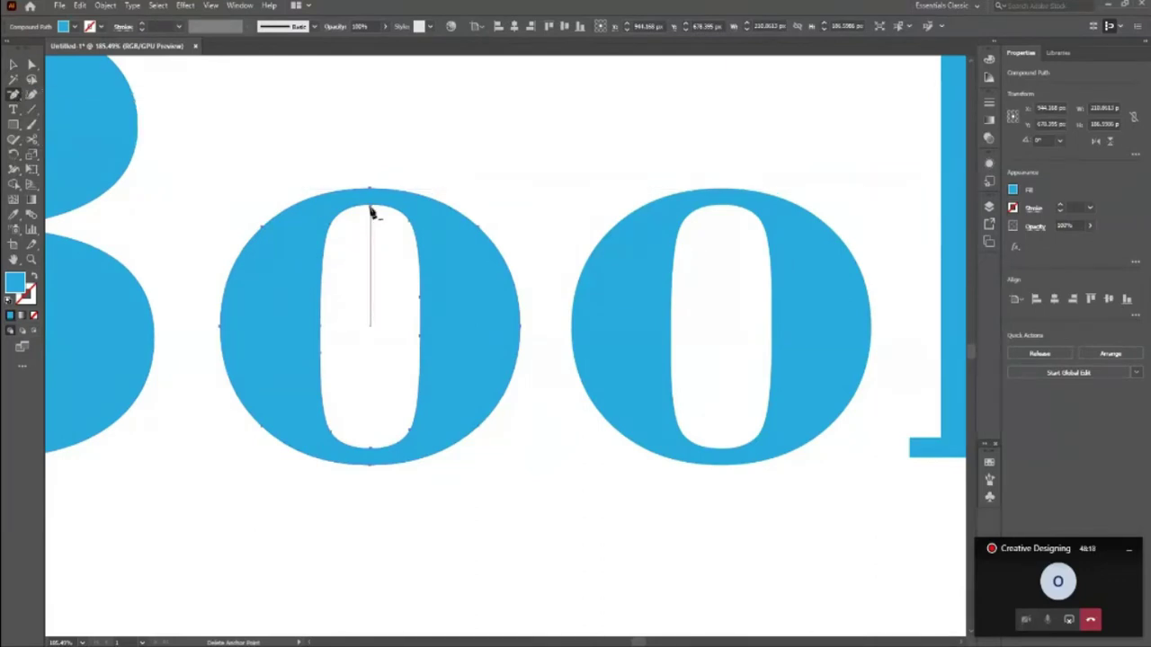
pyautogui.click(371, 221)
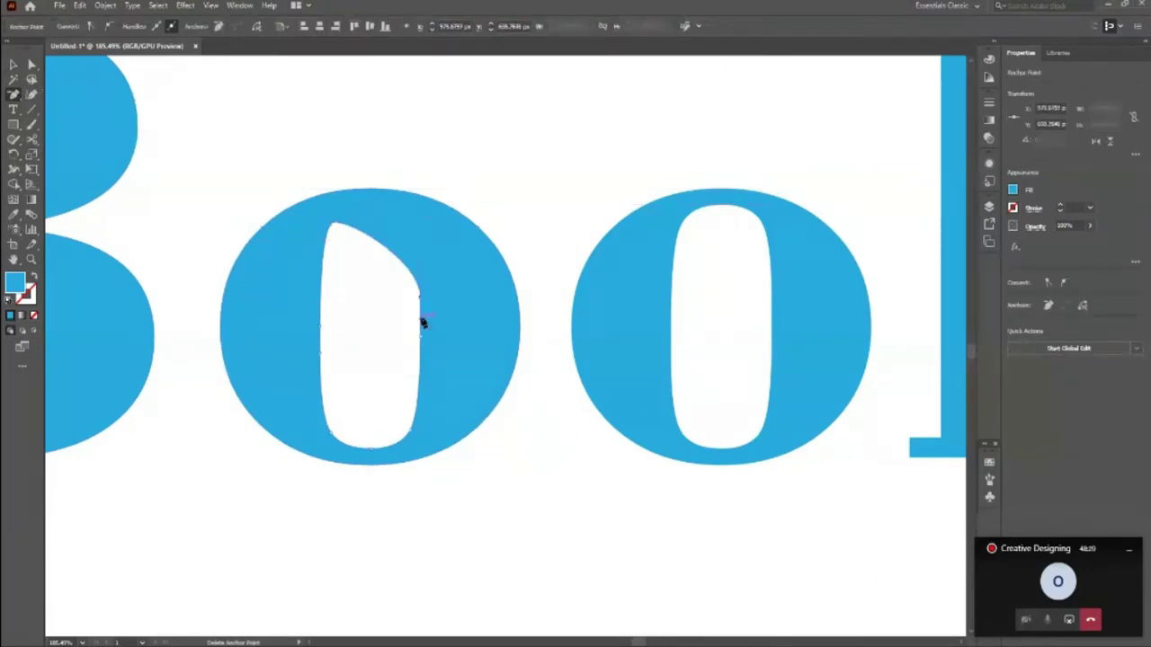
pyautogui.click(331, 224)
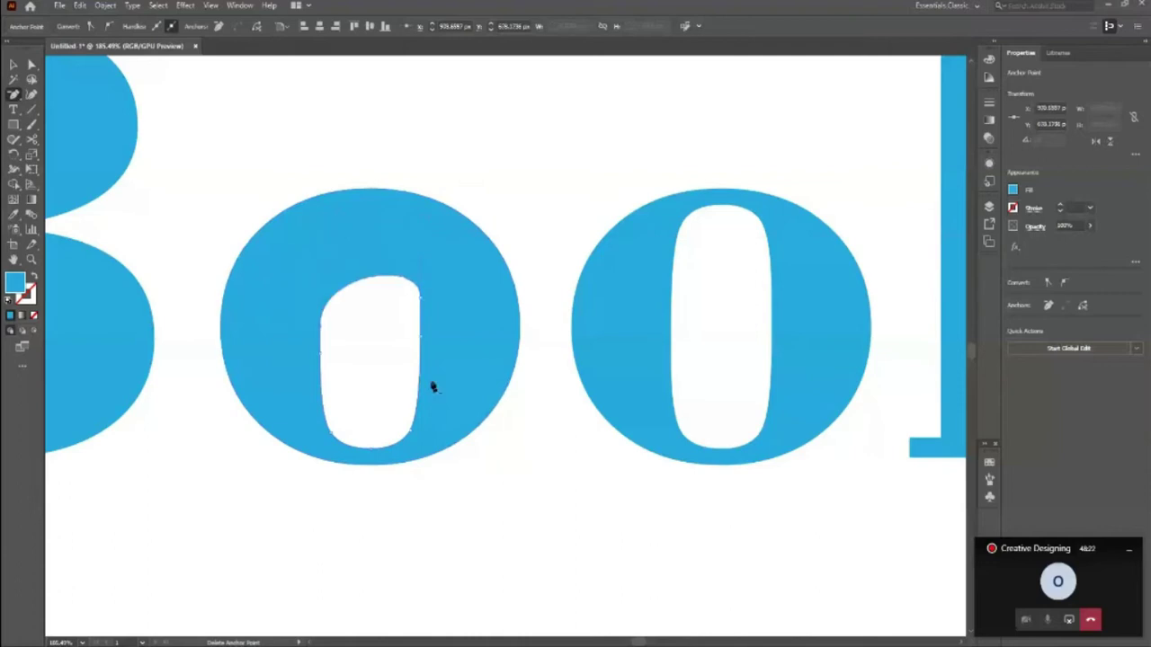
pyautogui.click(423, 304)
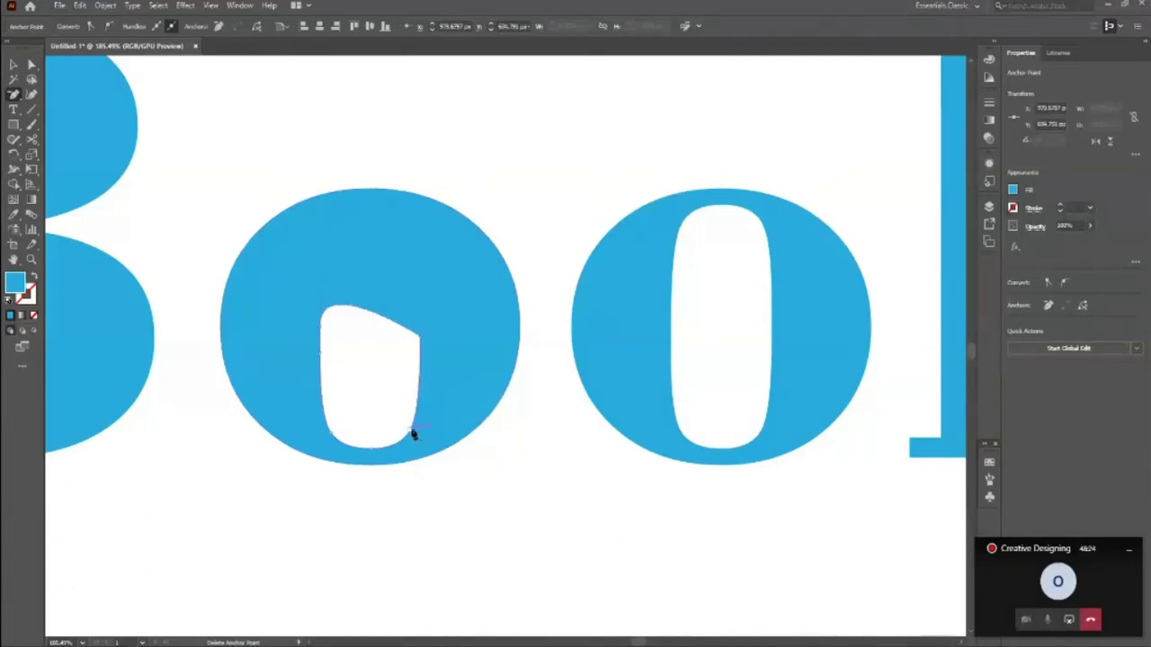
# Fill in the first "o" by deleting the remaining bottom and side anchor points of its counter, and deselect the letter.
pyautogui.click(406, 439)
pyautogui.click(372, 449)
pyautogui.click(339, 442)
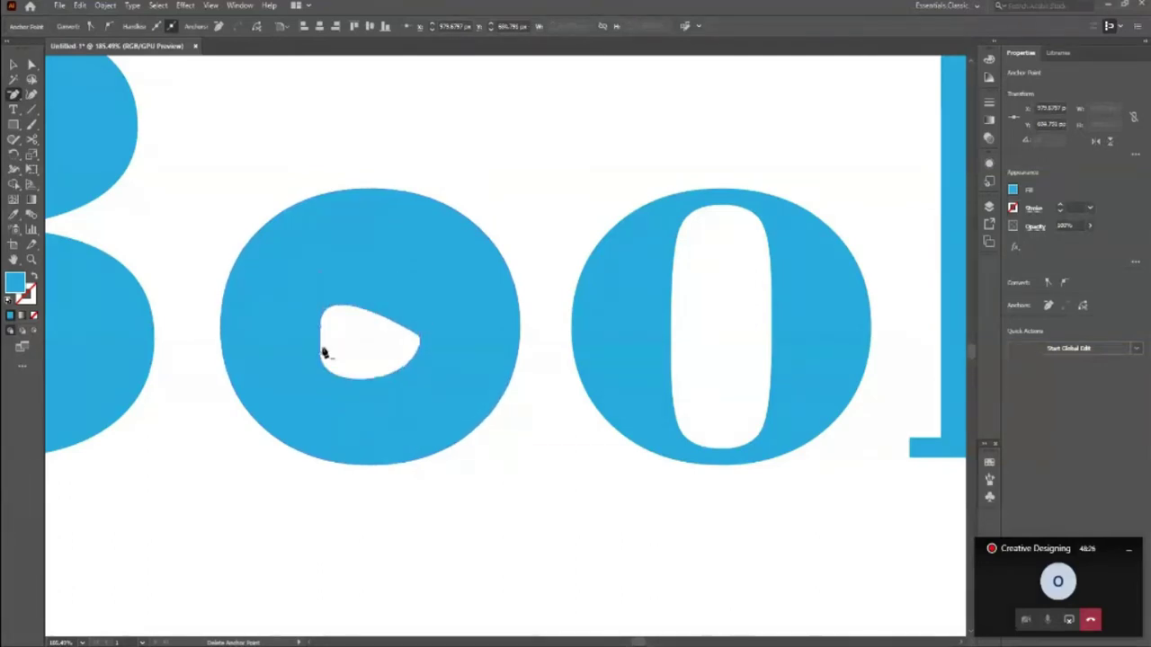
pyautogui.click(323, 353)
pyautogui.click(324, 325)
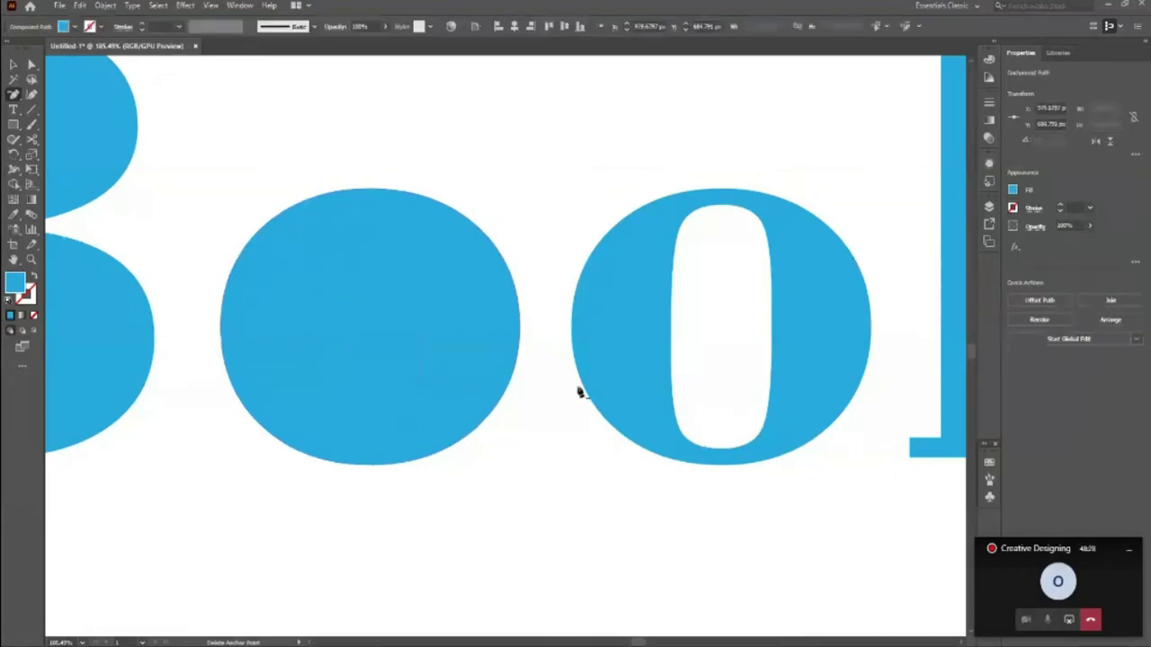
pyautogui.press('v')
pyautogui.click(516, 538)
# Select the second "o" and delete the top and right-hand anchor points of its counter with the Delete Anchor Point tool.
pyautogui.press('z')
pyautogui.moveTo(297, 381); pyautogui.dragTo(103, 407)
pyautogui.moveTo(492, 388); pyautogui.dragTo(675, 459)
pyautogui.moveTo(308, 377); pyautogui.dragTo(332, 408)
pyautogui.press('v')
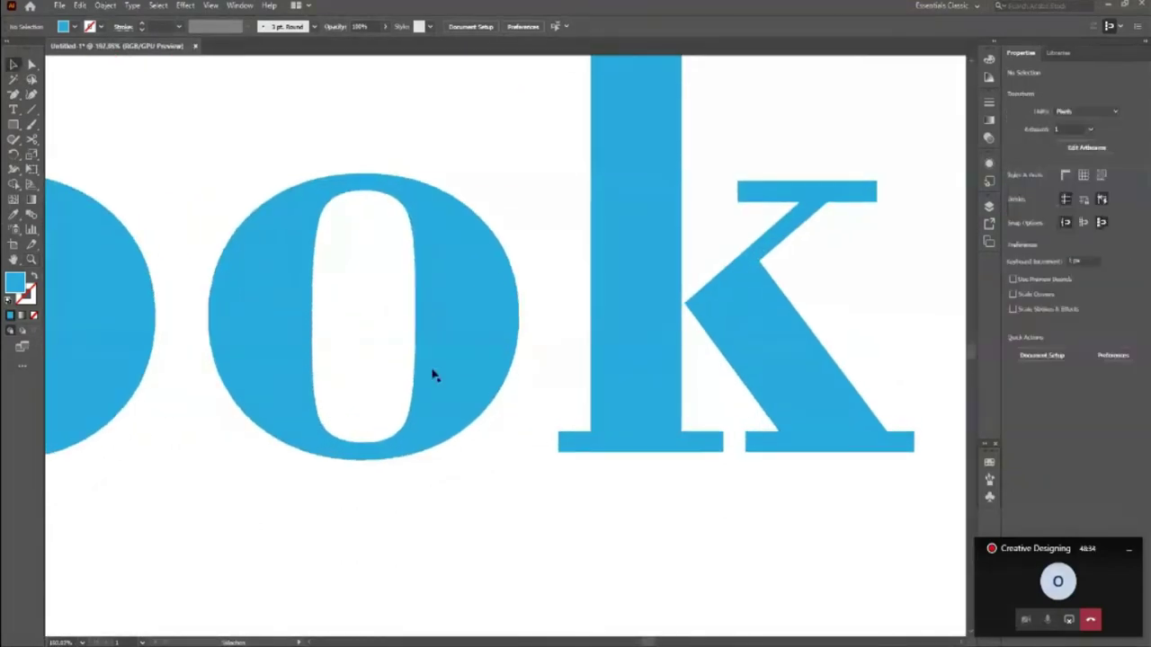
pyautogui.click(432, 376)
pyautogui.moveTo(14, 93); pyautogui.dragTo(53, 125)
pyautogui.click(347, 213)
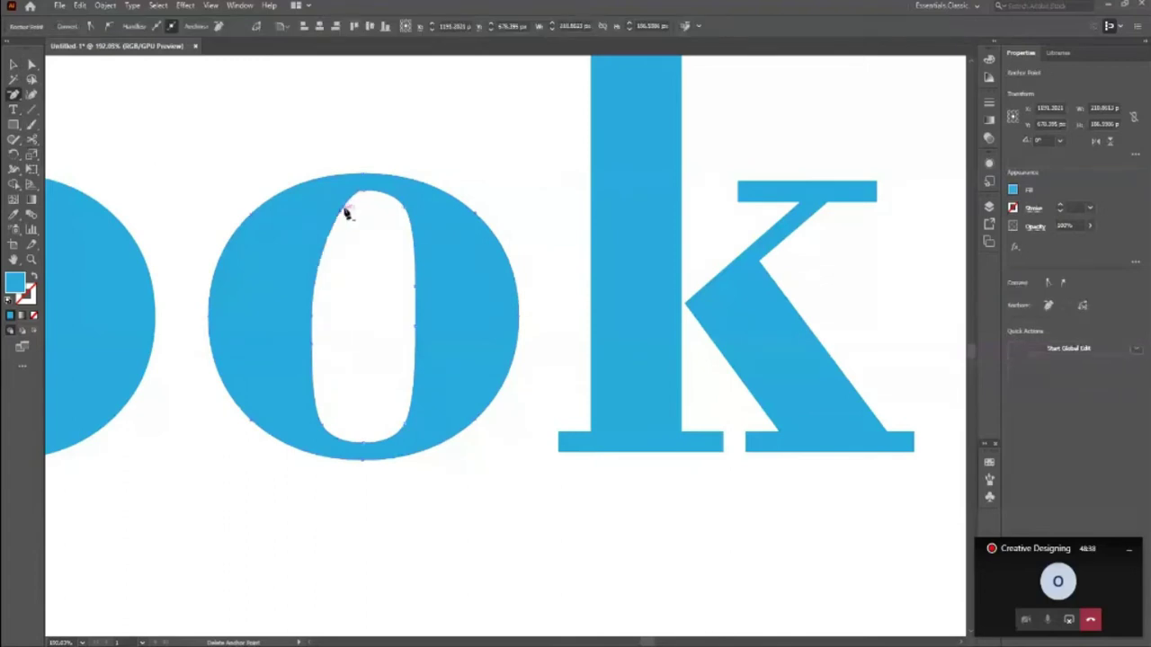
pyautogui.click(367, 192)
pyautogui.click(406, 217)
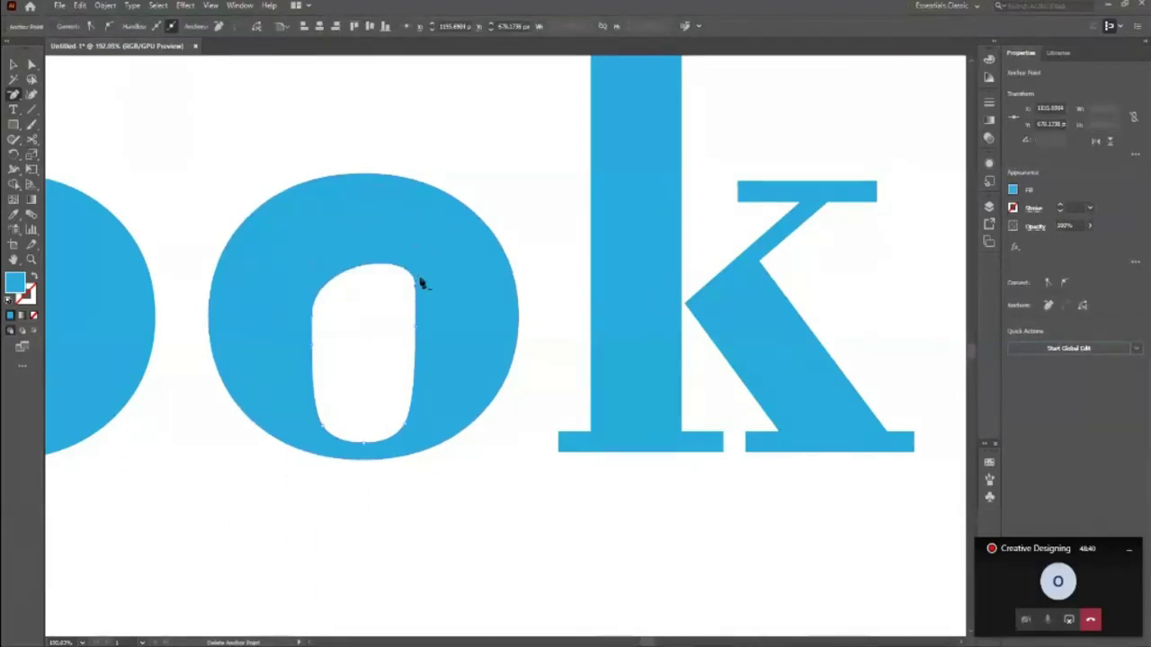
pyautogui.click(417, 287)
pyautogui.click(416, 329)
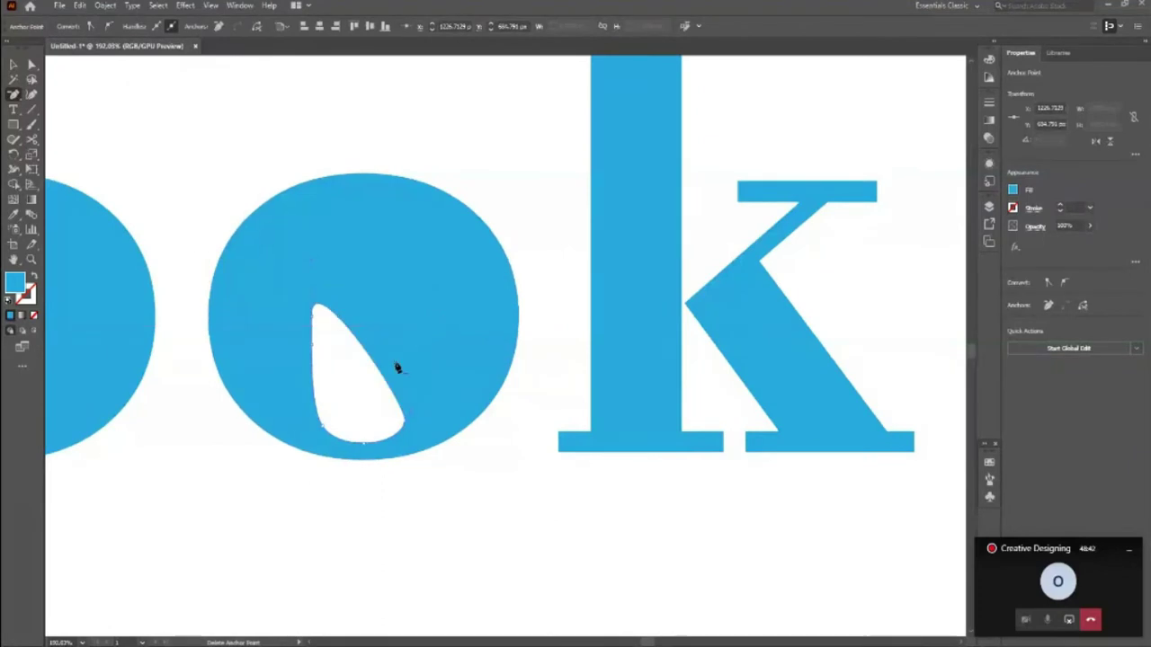
# Fill in the second "o" by deleting its counter's remaining left-hand and bottom anchor points, and deselect the letter.
pyautogui.click(314, 310)
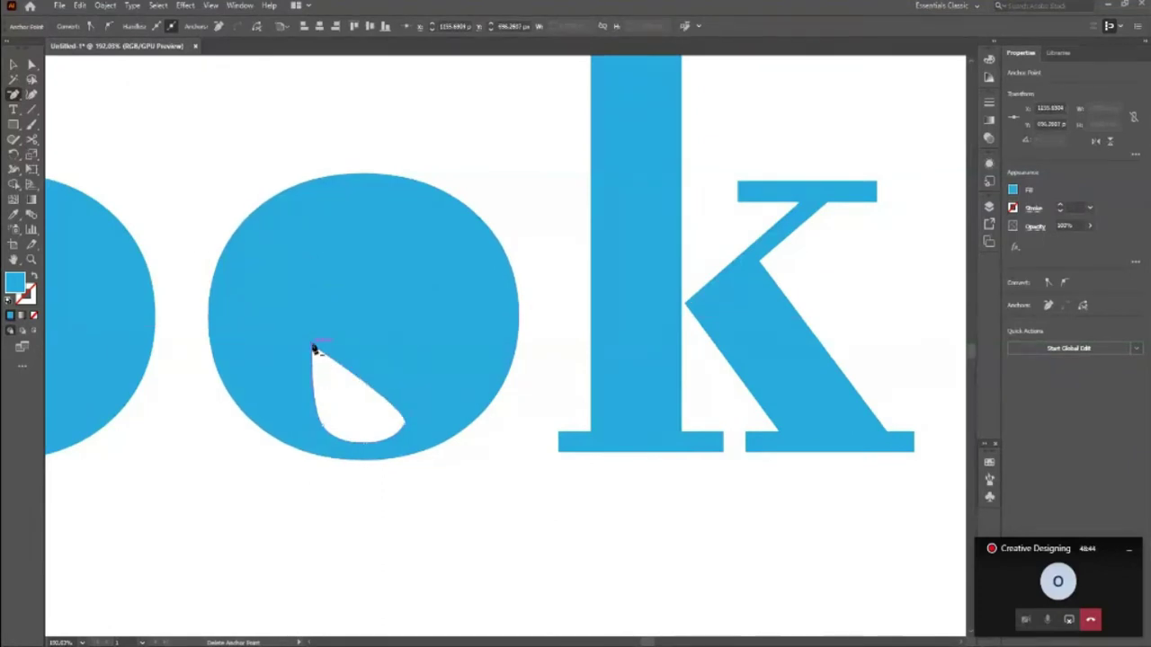
pyautogui.click(314, 349)
pyautogui.click(405, 429)
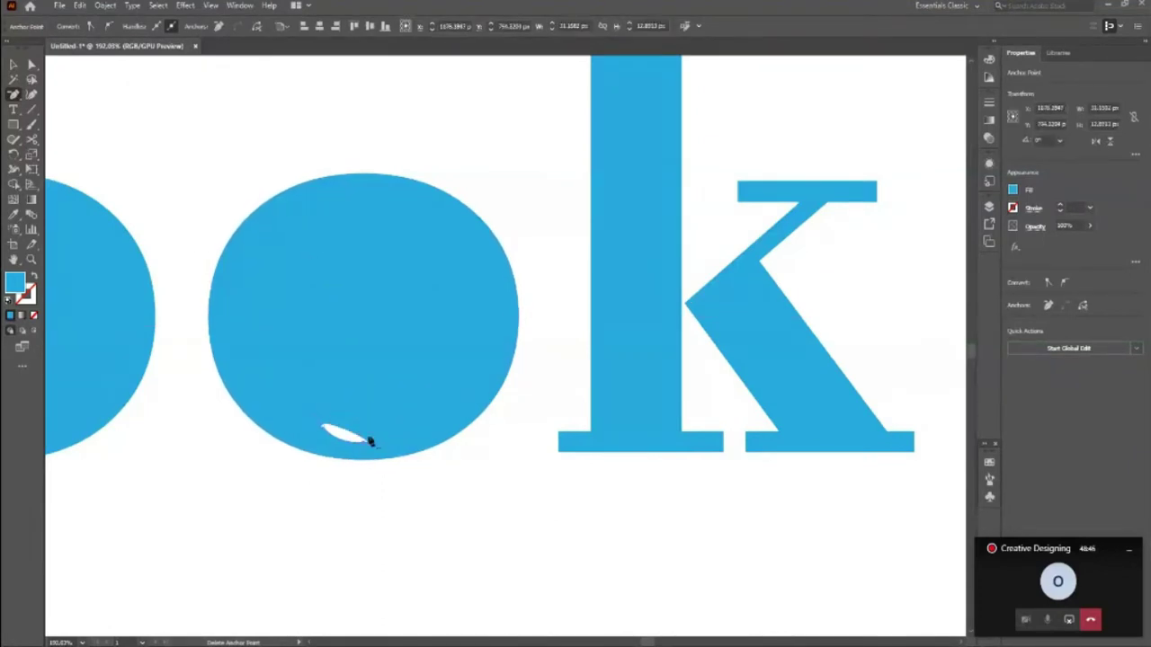
pyautogui.click(364, 444)
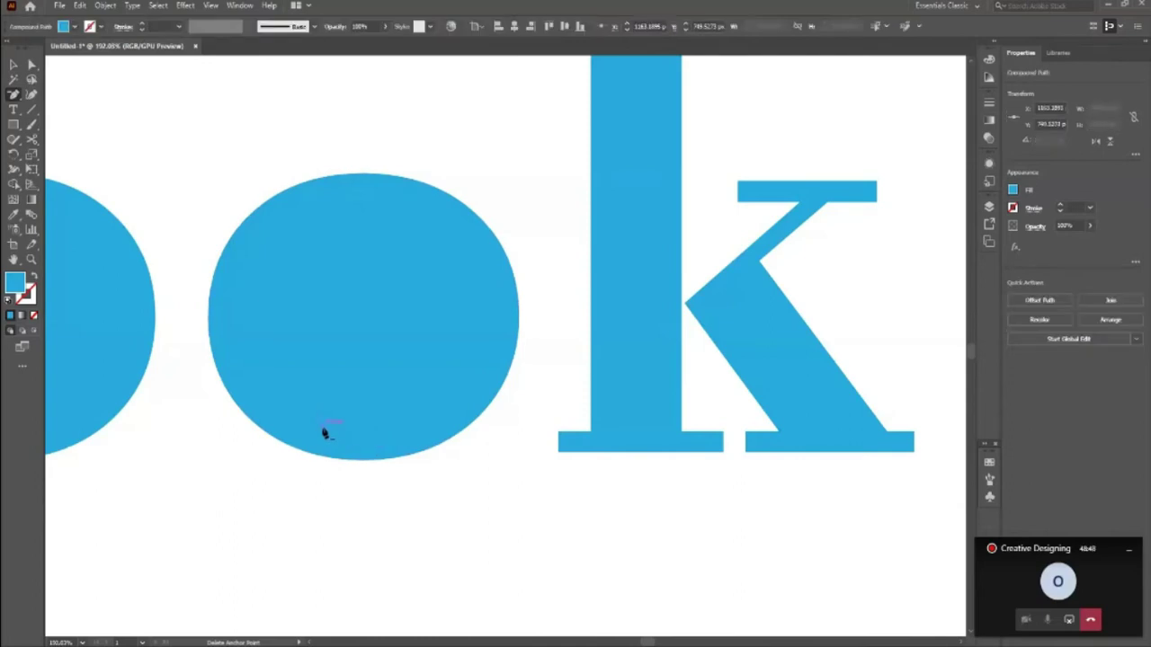
pyautogui.keyDown('ctrl'); pyautogui.click(540, 542); pyautogui.keyUp('ctrl')
pyautogui.click(13, 64)
pyautogui.press('z')
pyautogui.moveTo(427, 267); pyautogui.dragTo(281, 334)
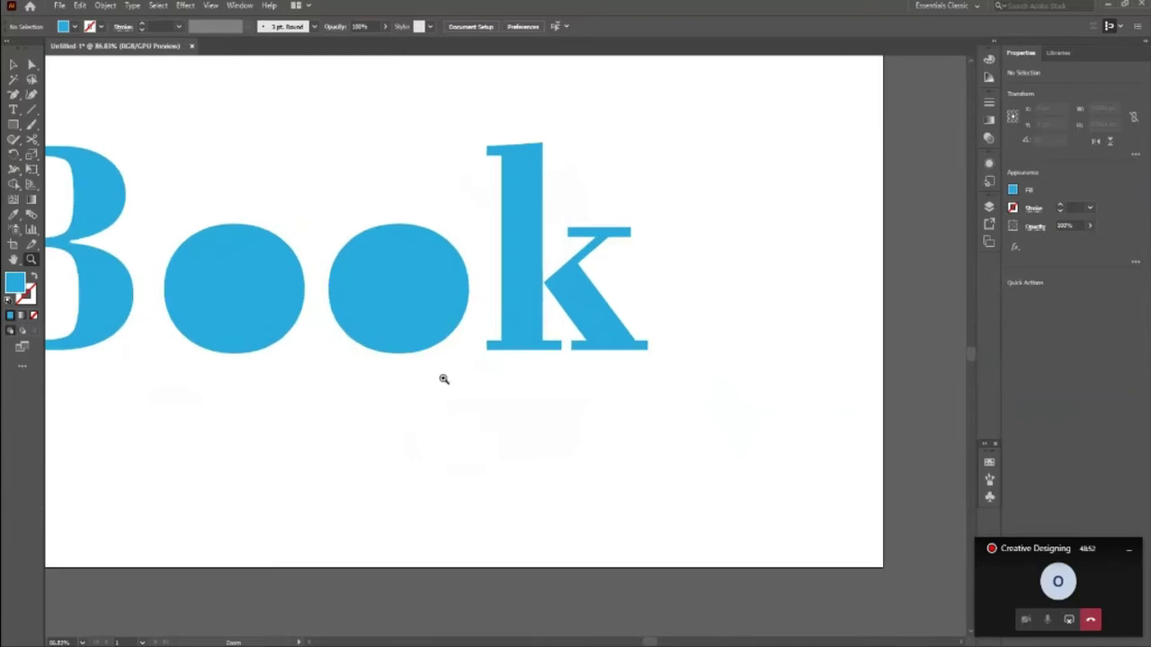
# Add a concentric, slightly enlarged copy around the second "o" and swap its fill and stroke to make a blue outline ring.
pyautogui.moveTo(454, 369); pyautogui.dragTo(355, 388)
pyautogui.moveTo(344, 338); pyautogui.dragTo(431, 399)
pyautogui.click(13, 64)
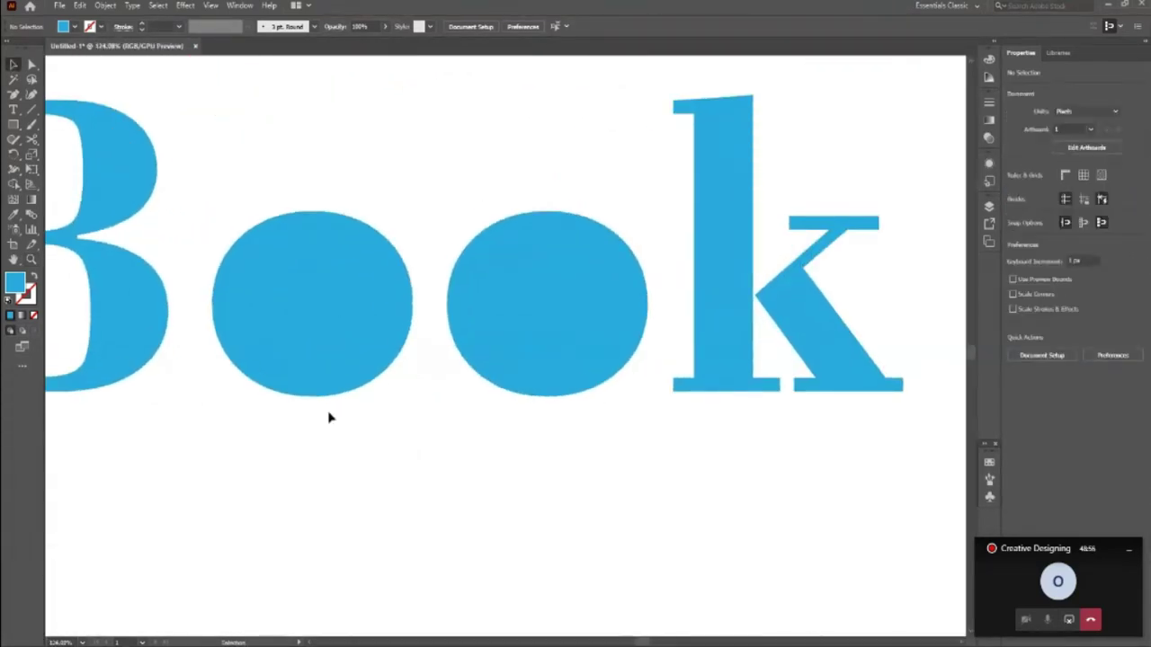
pyautogui.click(330, 375)
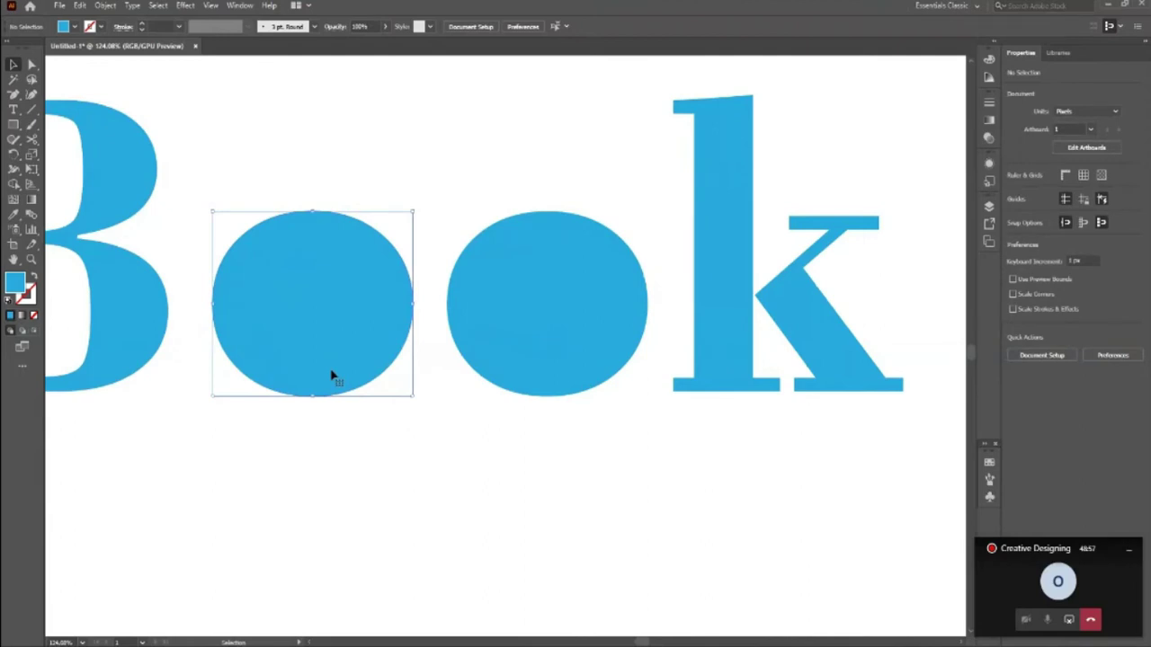
pyautogui.click(562, 379)
pyautogui.moveTo(647, 396); pyautogui.dragTo(662, 424)
pyautogui.hotkey('shift', 'x')
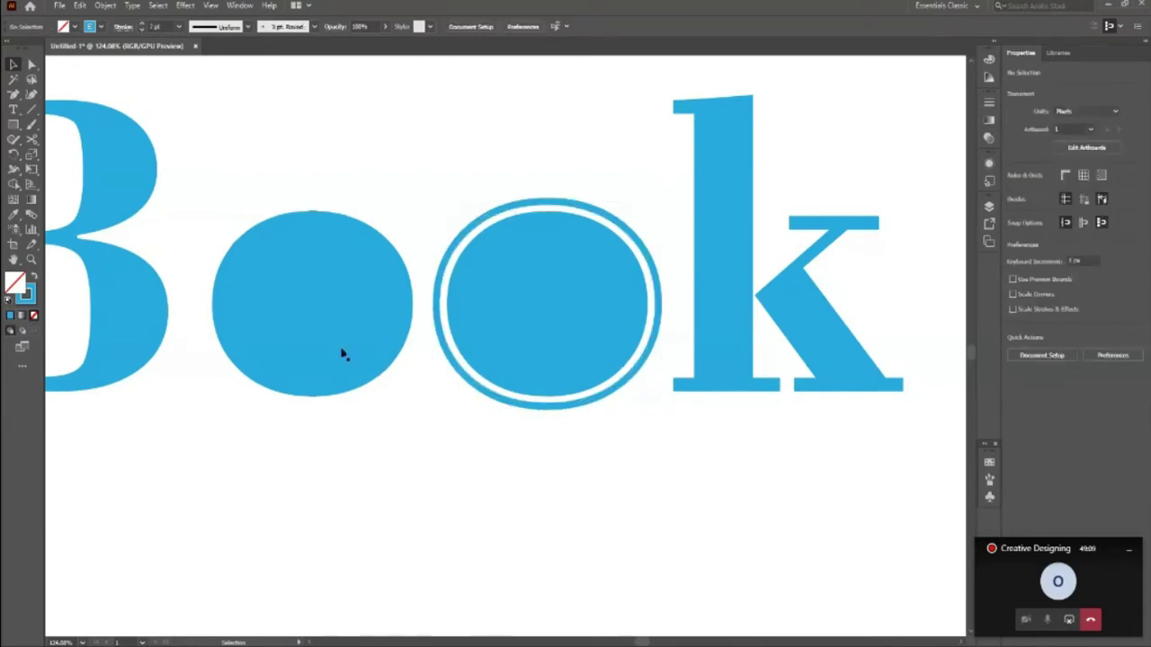
pyautogui.click(342, 354)
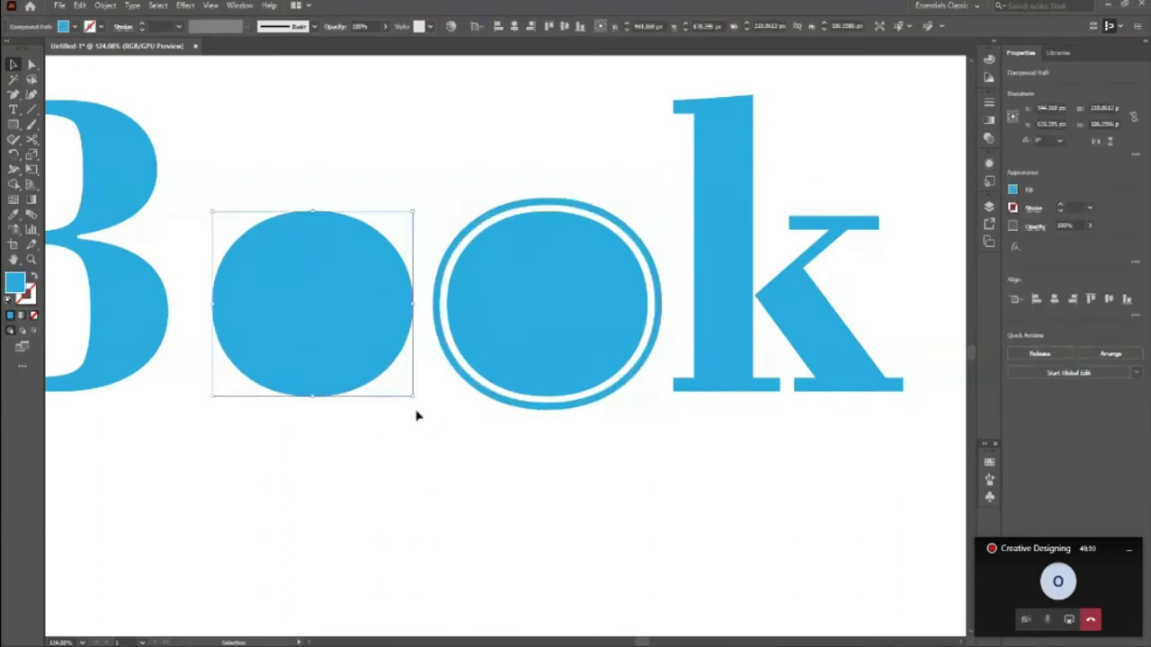
pyautogui.press('v')
pyautogui.click(12, 96)
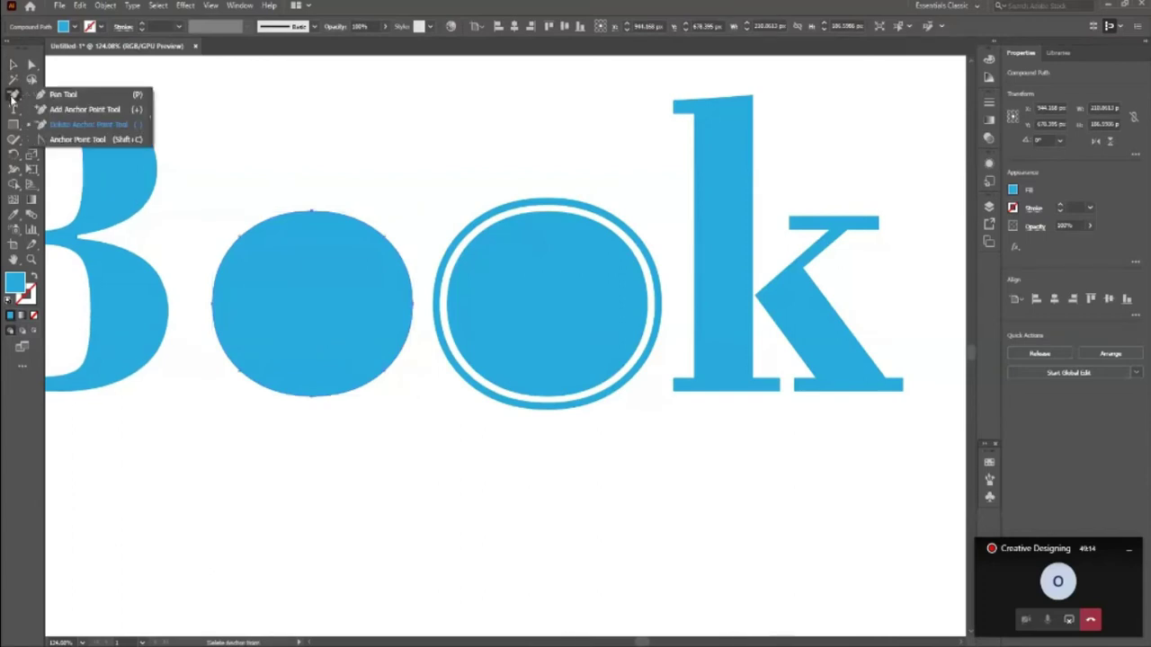
pyautogui.click(63, 125)
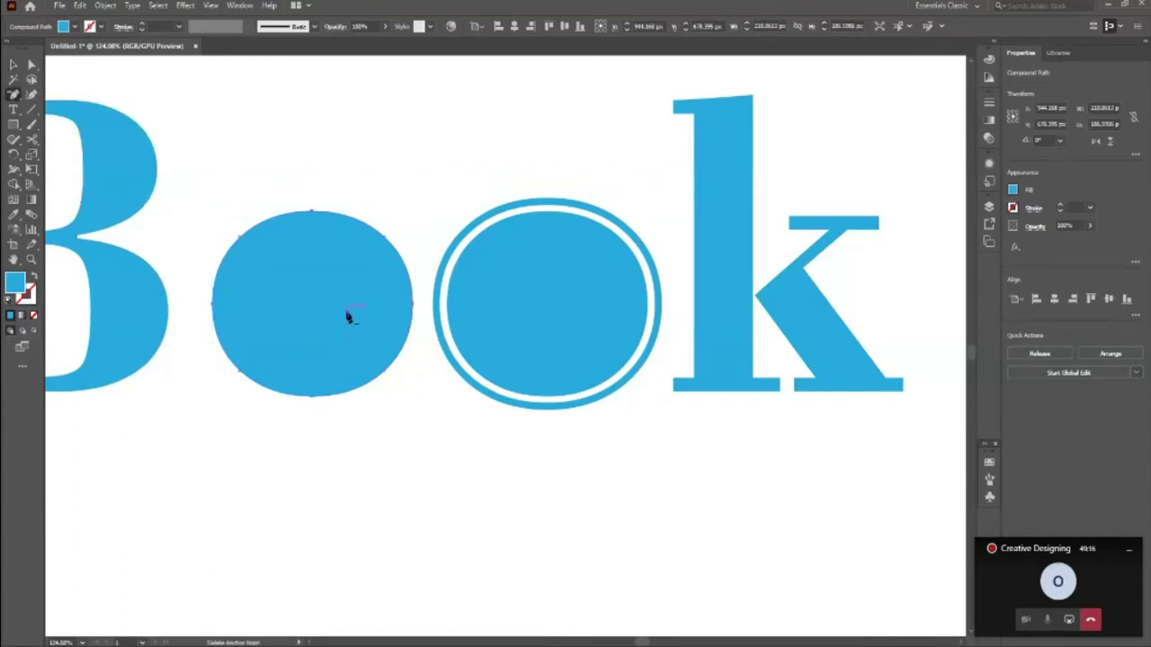
pyautogui.hotkey('ctrl', 'shift', 'a')
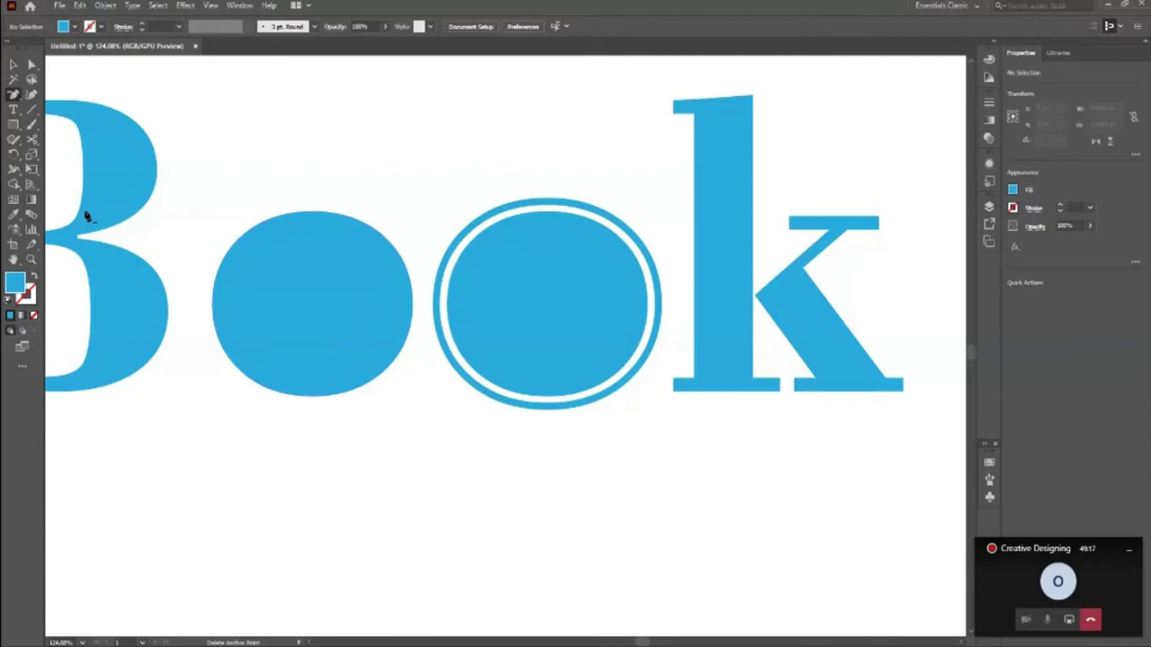
# Add a slightly enlarged copy around the first "o" and apply the second ring's 7 pt blue outline with the Eyedropper.
pyautogui.press('a')
pyautogui.click(329, 346)
pyautogui.press('v')
pyautogui.moveTo(413, 398); pyautogui.dragTo(423, 414)
pyautogui.press('i')
pyautogui.click(496, 395)
pyautogui.press('v')
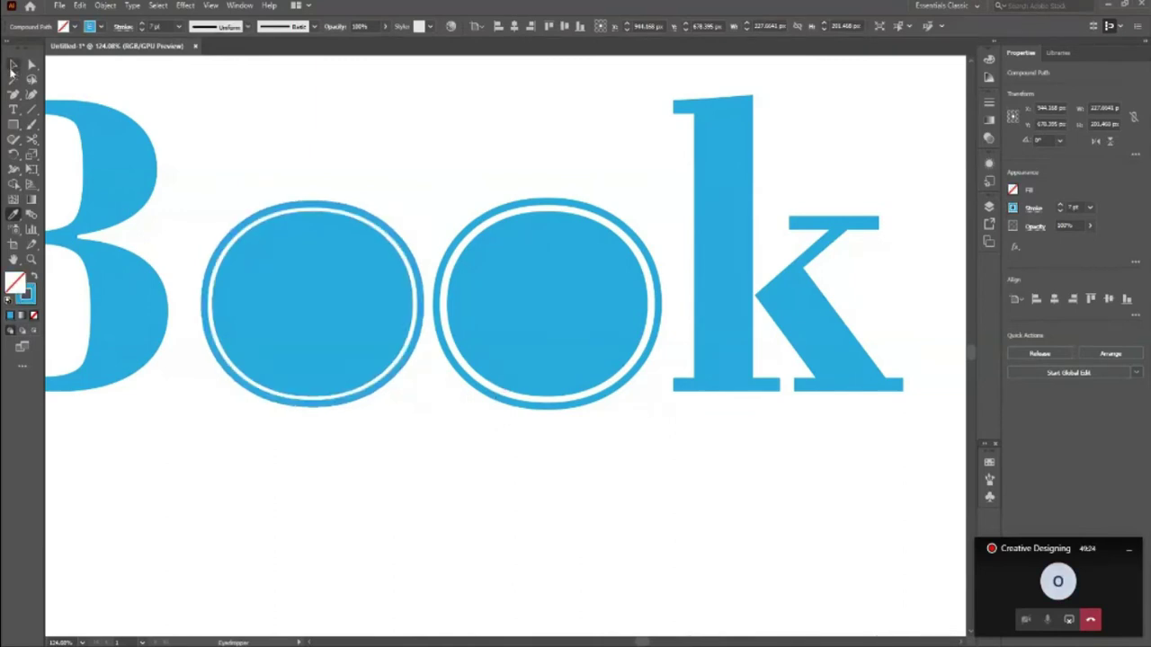
pyautogui.moveTo(421, 407); pyautogui.dragTo(423, 417)
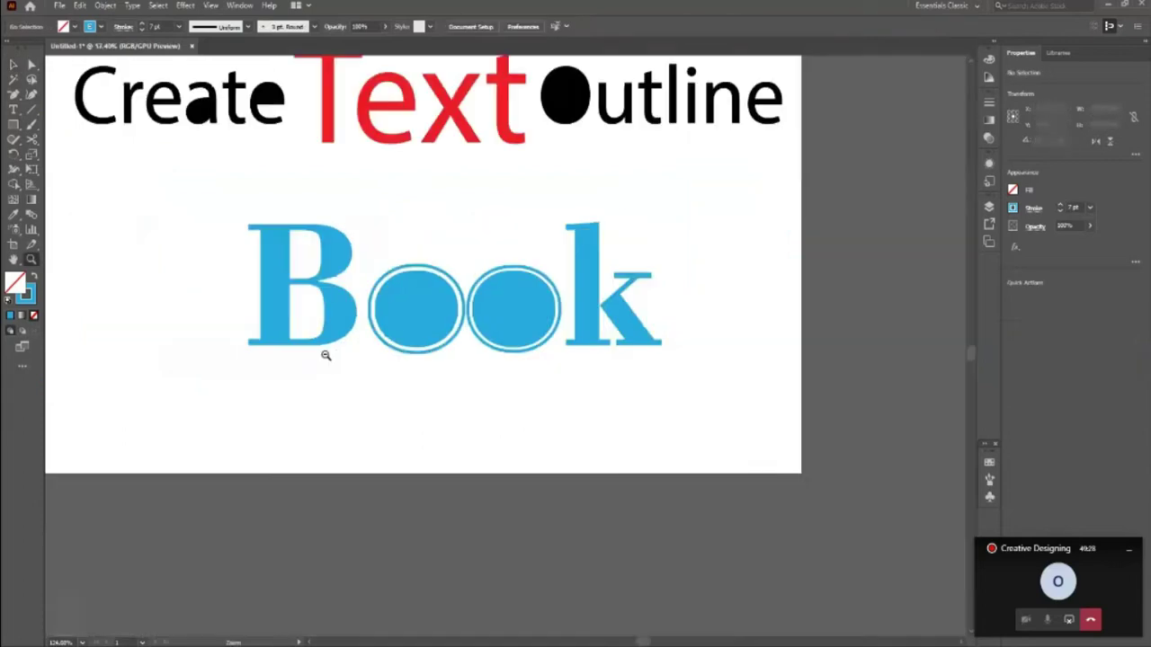
# Lengthen the stem of the "k" far below the baseline by moving its foot's anchor points straight down, and deselect it.
pyautogui.click(595, 333)
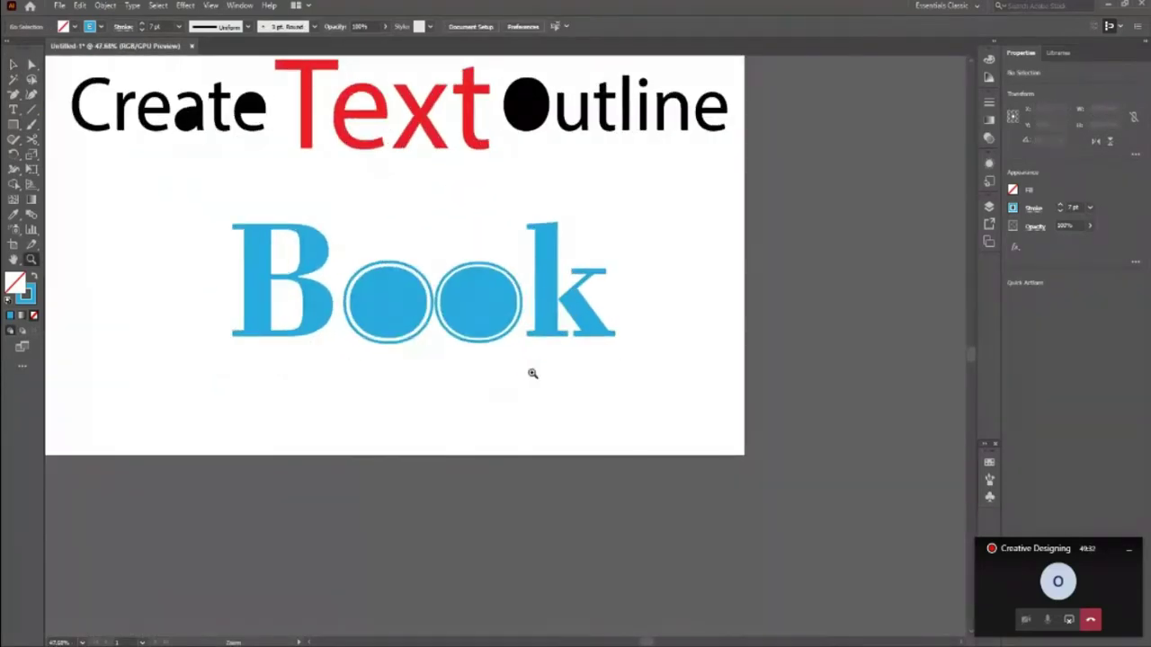
pyautogui.moveTo(586, 354); pyautogui.dragTo(677, 405)
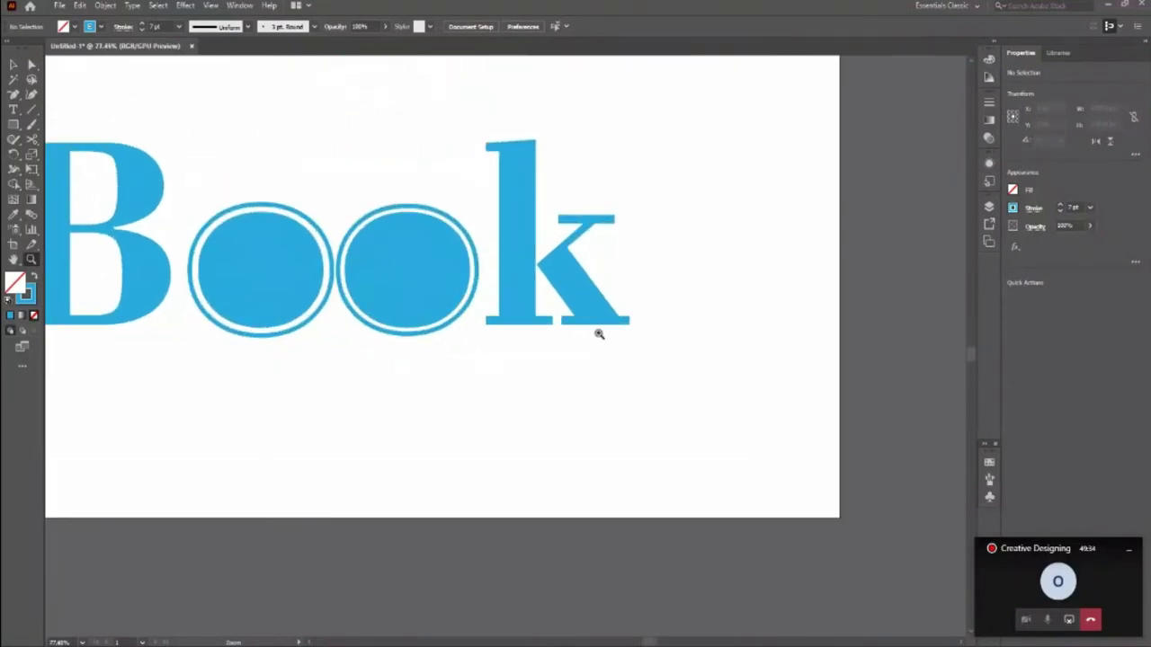
pyautogui.moveTo(433, 285); pyautogui.dragTo(376, 296)
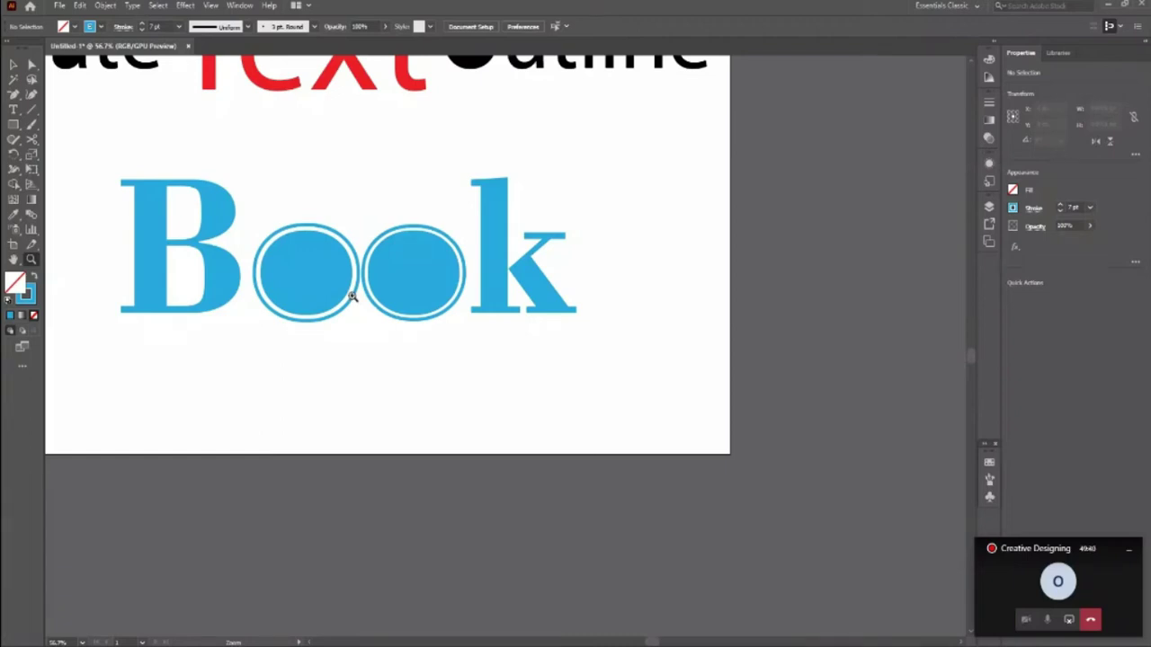
pyautogui.moveTo(536, 324); pyautogui.dragTo(603, 398)
pyautogui.moveTo(463, 301); pyautogui.dragTo(535, 349)
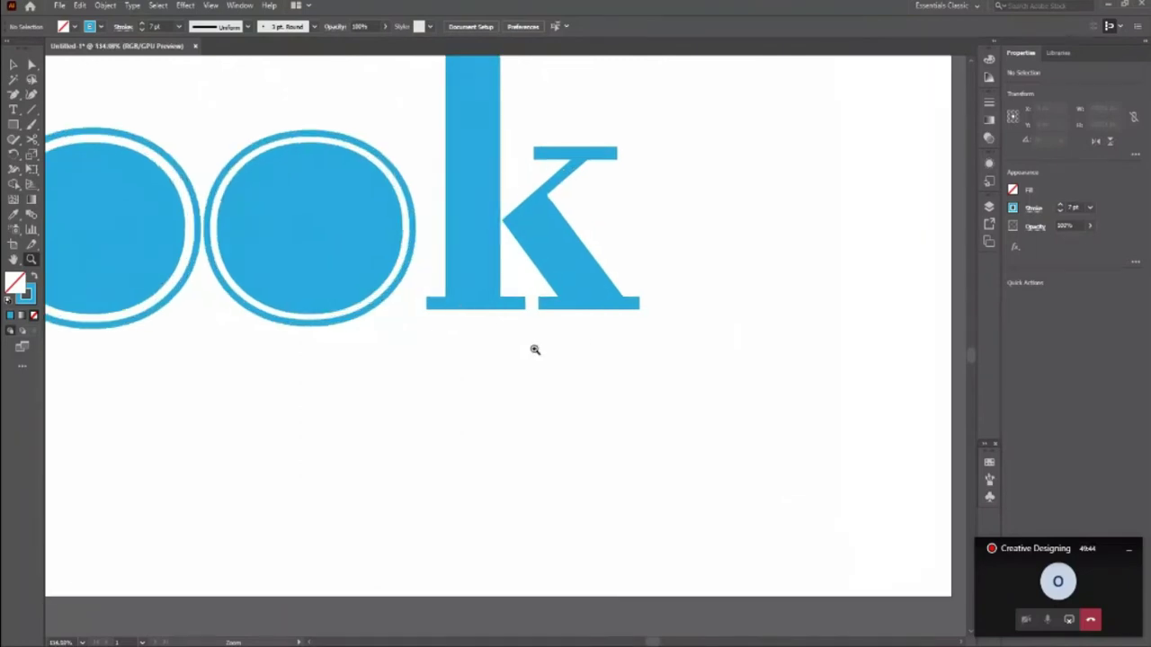
pyautogui.press('v')
pyautogui.click(473, 291)
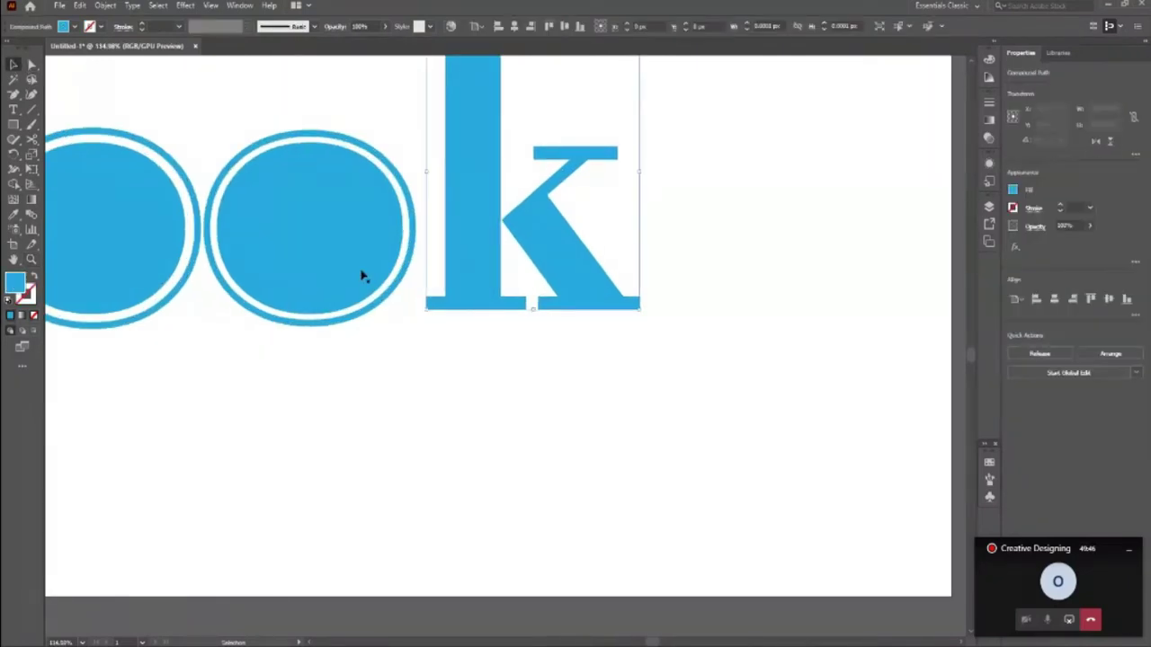
pyautogui.click(32, 63)
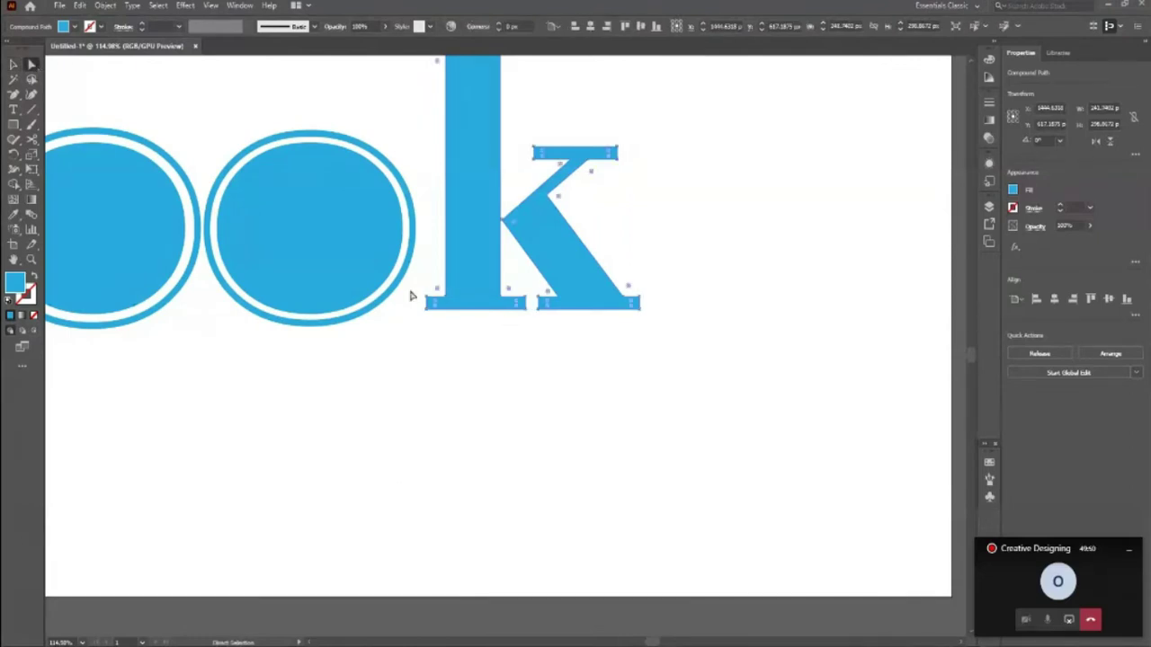
pyautogui.moveTo(414, 295); pyautogui.dragTo(529, 348)
pyautogui.moveTo(432, 314); pyautogui.dragTo(432, 527)
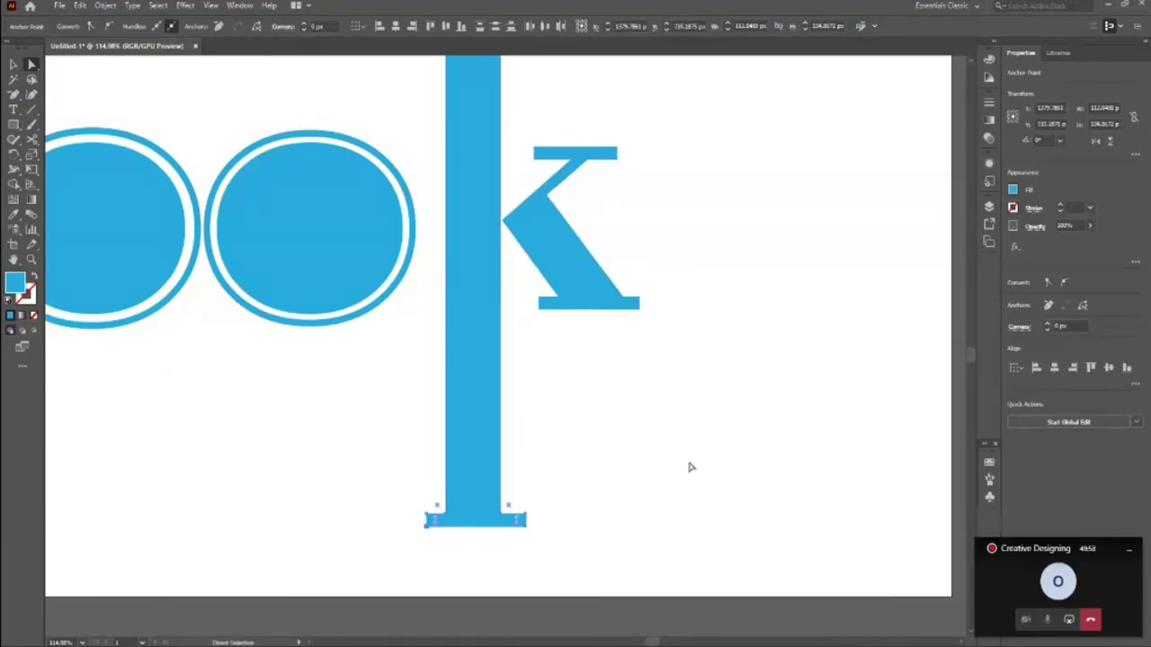
pyautogui.click(692, 468)
# Extend the lower-left serif of the "B" into a long bar by moving its end anchor points leftward, and deselect it.
pyautogui.press('z')
pyautogui.moveTo(567, 408); pyautogui.dragTo(472, 456)
pyautogui.keyDown('alt'); pyautogui.click(667, 423); pyautogui.keyUp('alt')
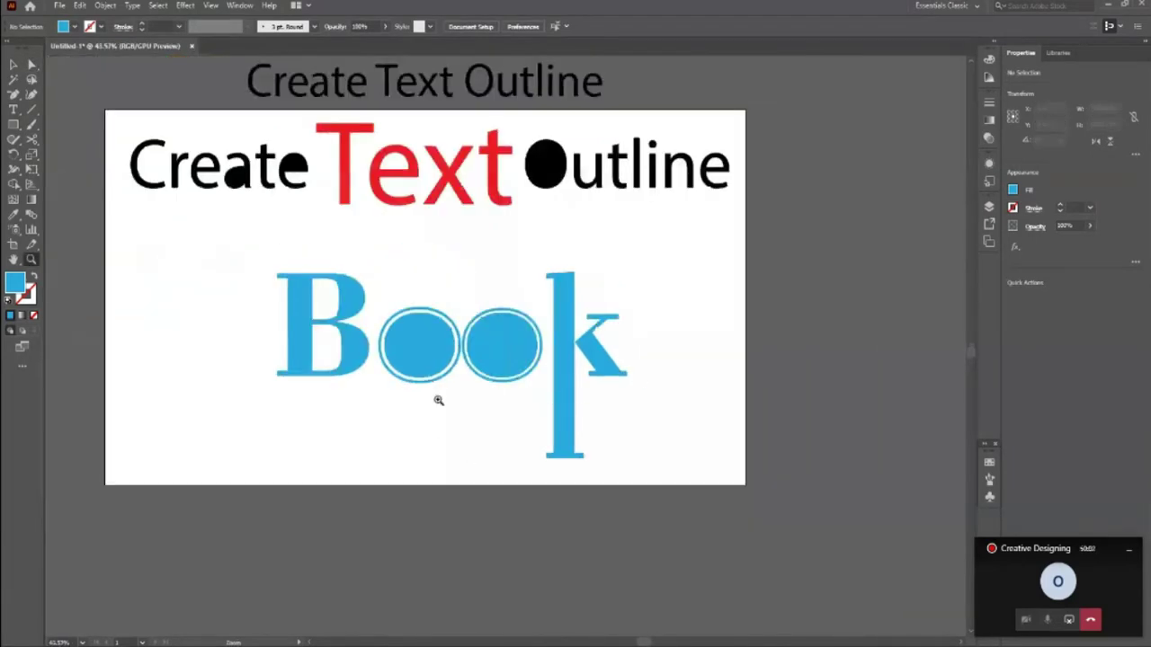
pyautogui.click(291, 373)
pyautogui.moveTo(569, 391); pyautogui.dragTo(546, 401)
pyautogui.moveTo(310, 363); pyautogui.dragTo(501, 475)
pyautogui.press('v')
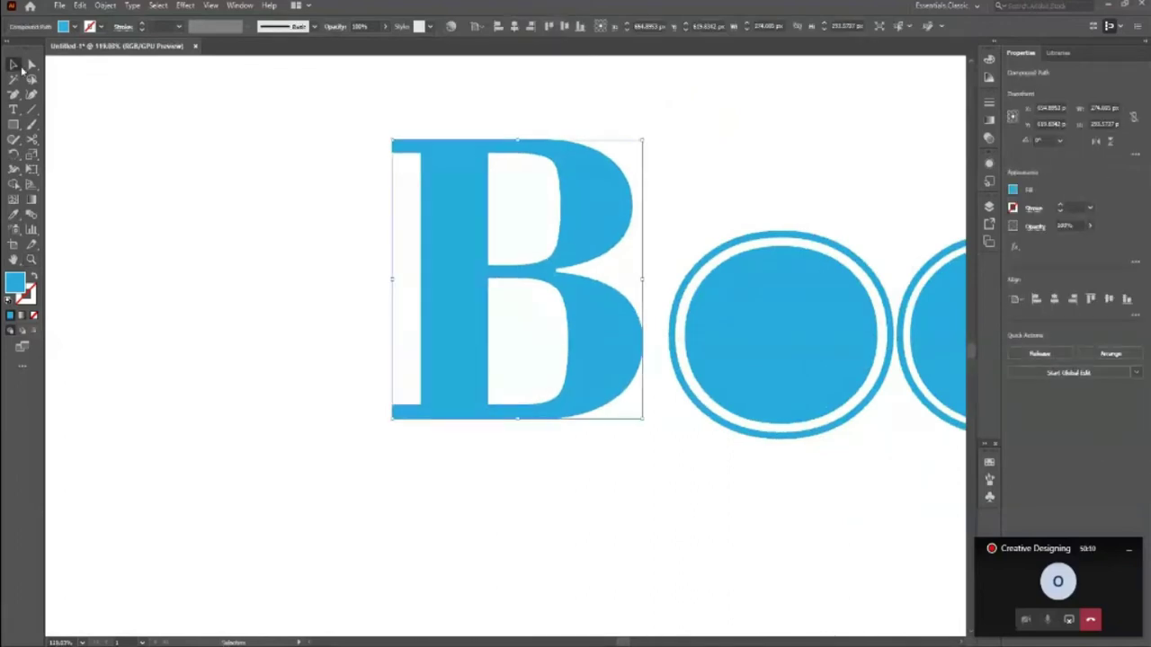
pyautogui.press('a')
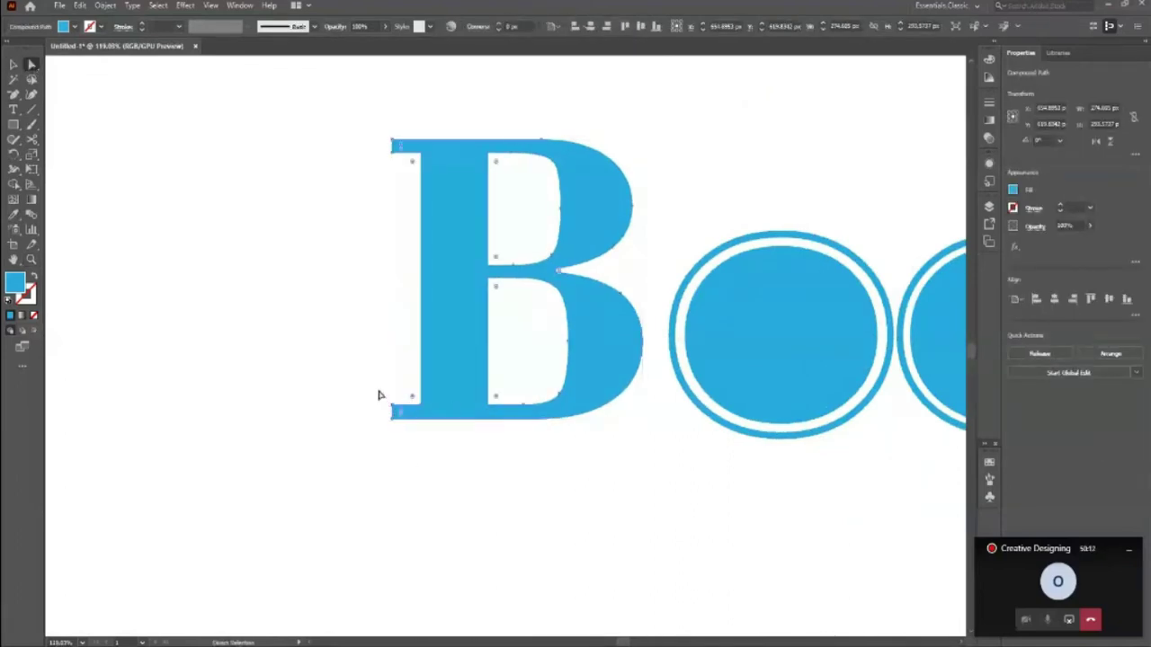
pyautogui.click(373, 390)
pyautogui.moveTo(406, 458); pyautogui.dragTo(409, 462)
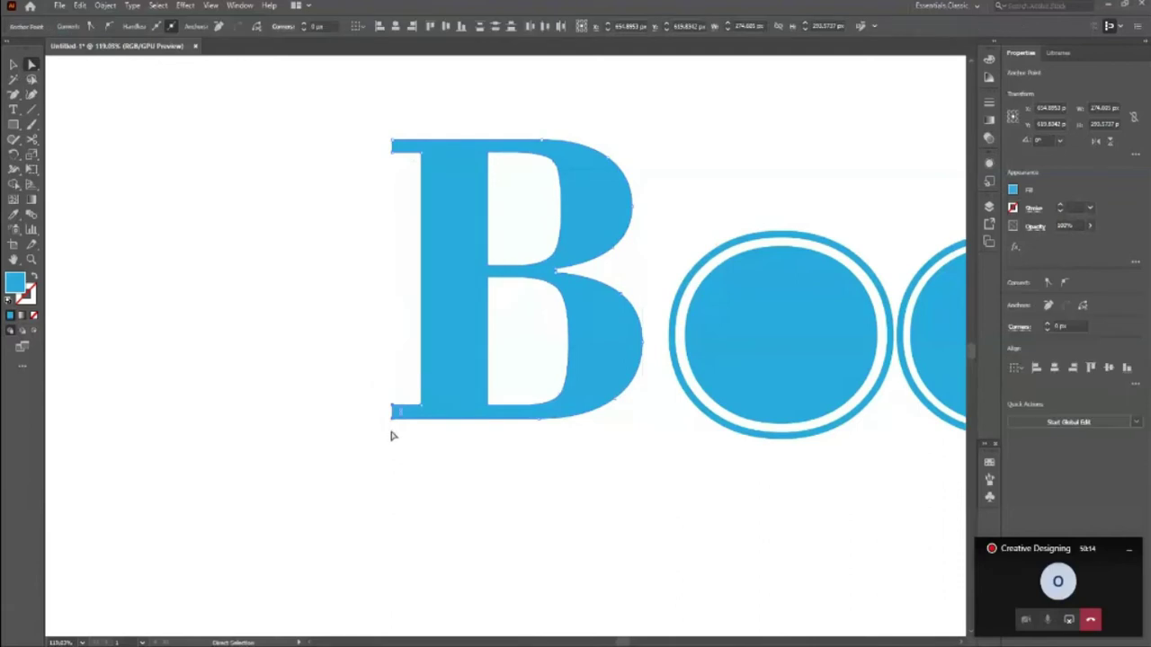
pyautogui.moveTo(393, 422); pyautogui.dragTo(146, 424)
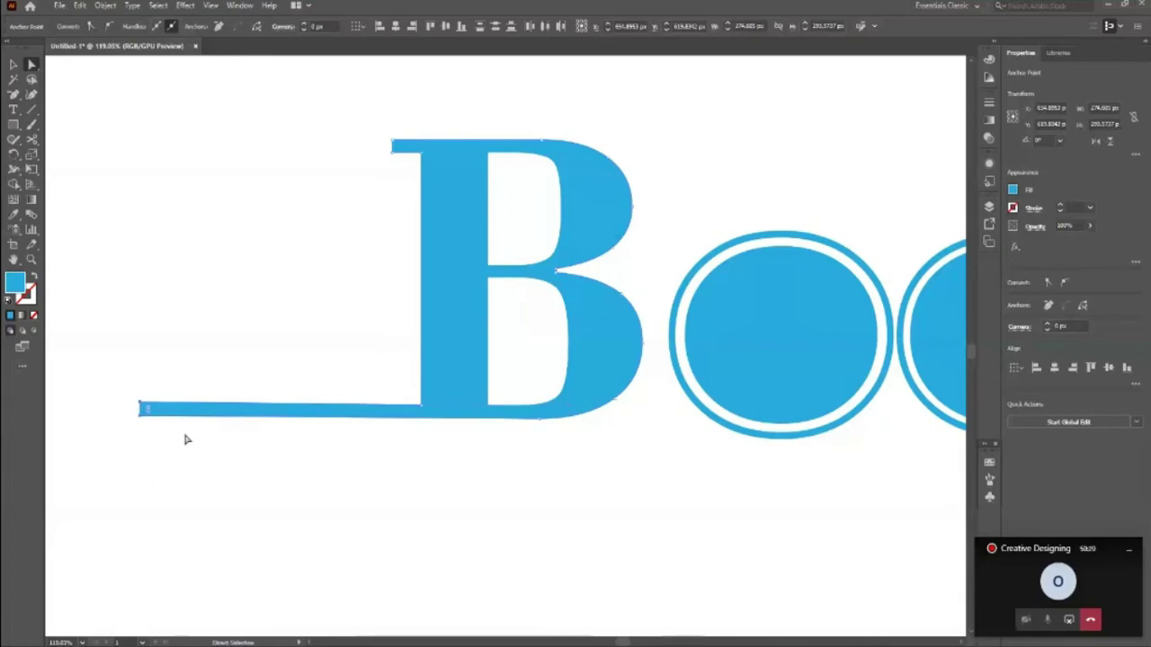
pyautogui.click(360, 329)
# Stretch the upper serif of the "k" into a long horizontal bar by moving its right-end anchor points rightward, and deselect it.
pyautogui.scroll(-3, 360, 329)
pyautogui.moveTo(217, 361); pyautogui.dragTo(144, 373)
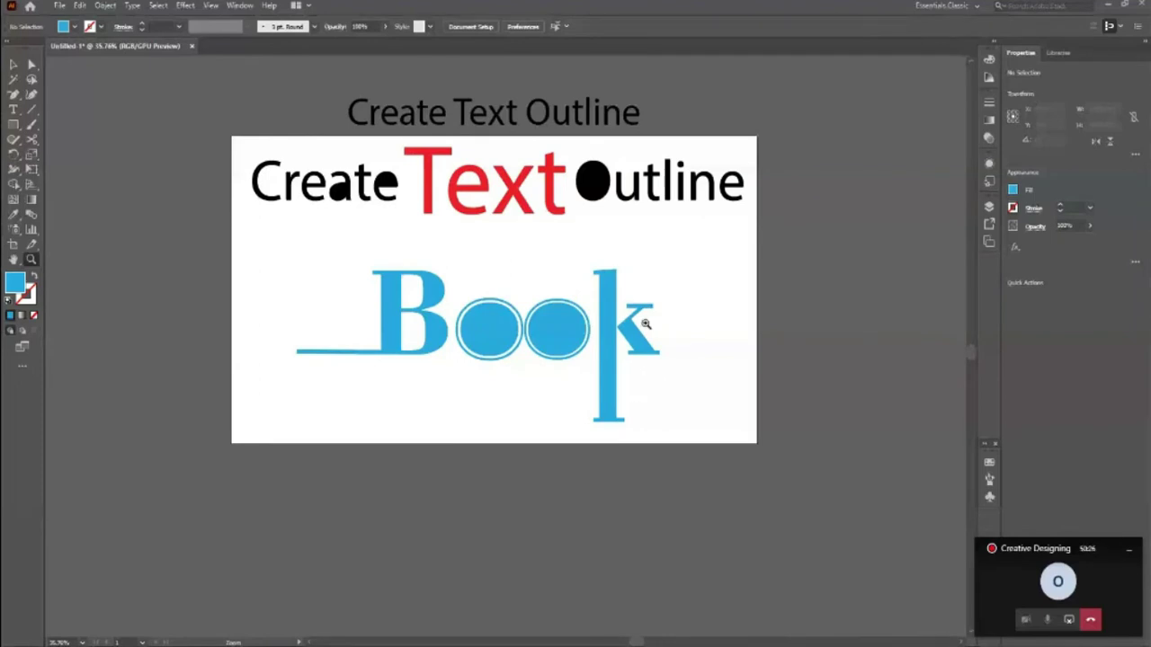
pyautogui.moveTo(680, 314); pyautogui.dragTo(827, 452)
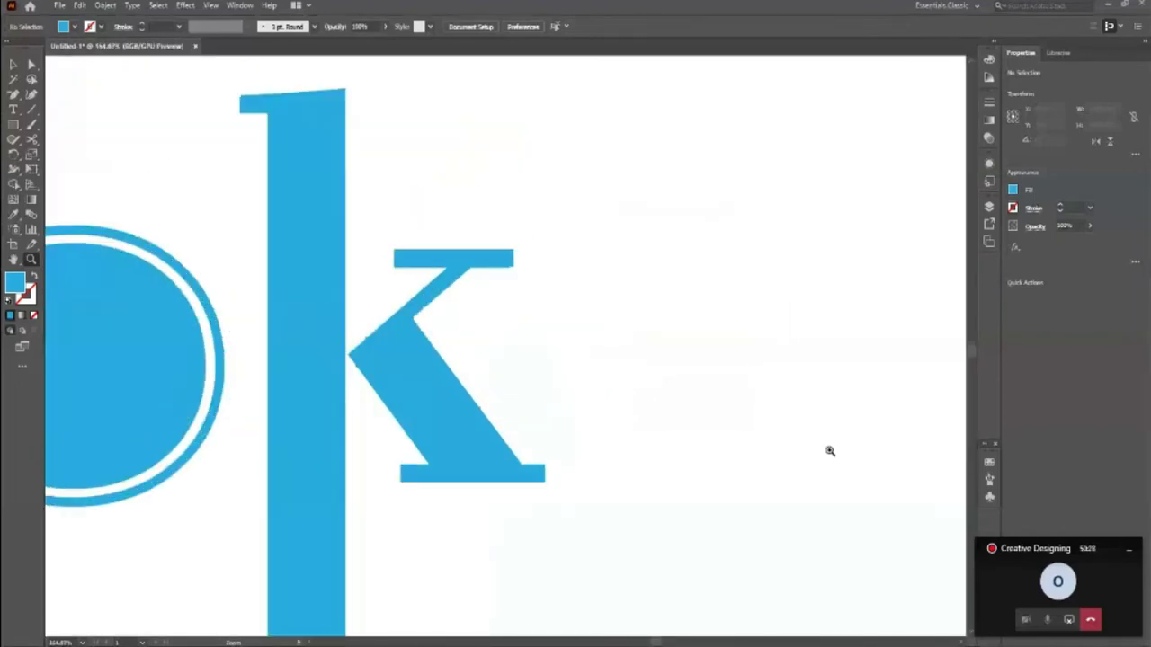
pyautogui.press('v')
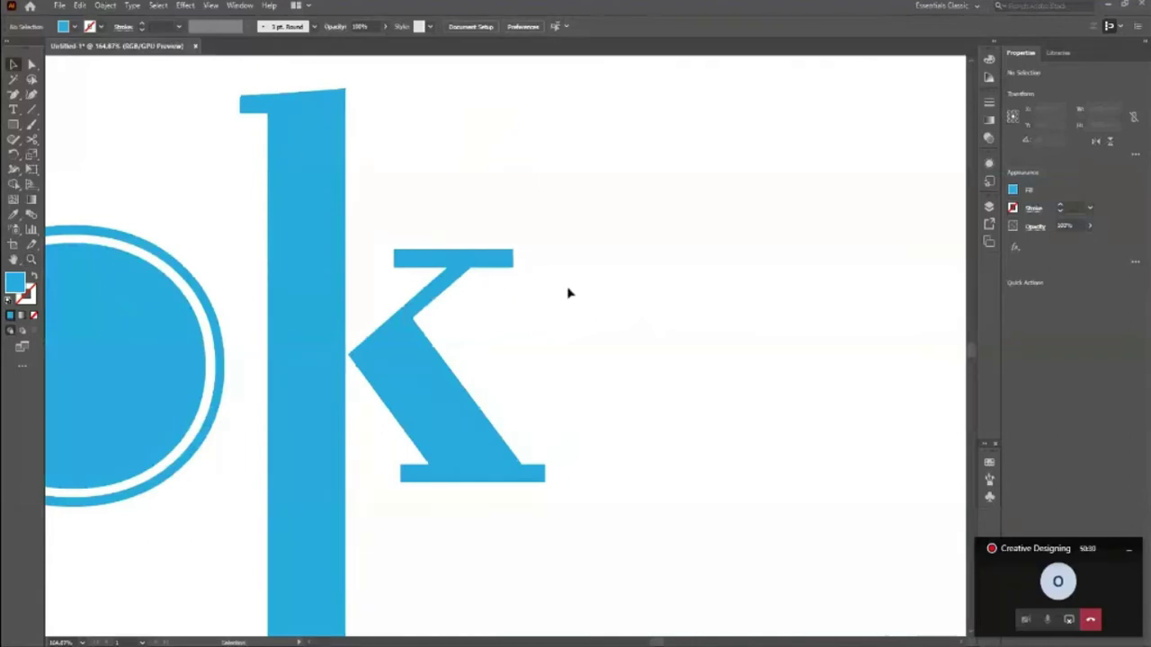
pyautogui.click(282, 210)
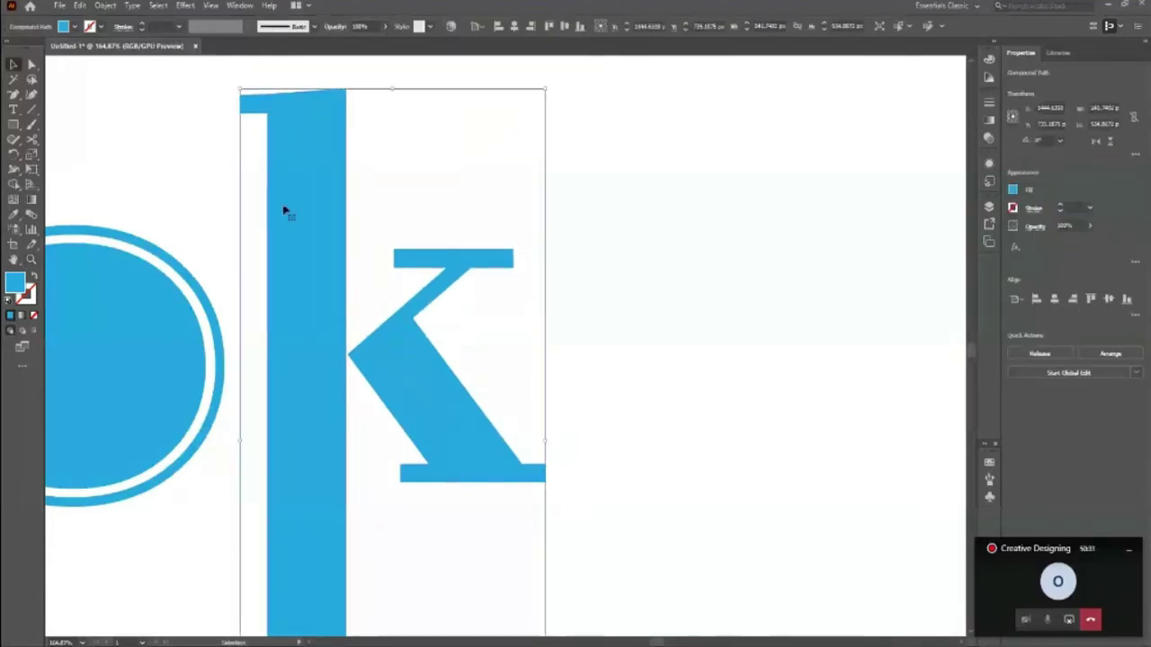
pyautogui.click(32, 65)
pyautogui.moveTo(497, 238); pyautogui.dragTo(551, 323)
pyautogui.moveTo(514, 268); pyautogui.dragTo(791, 271)
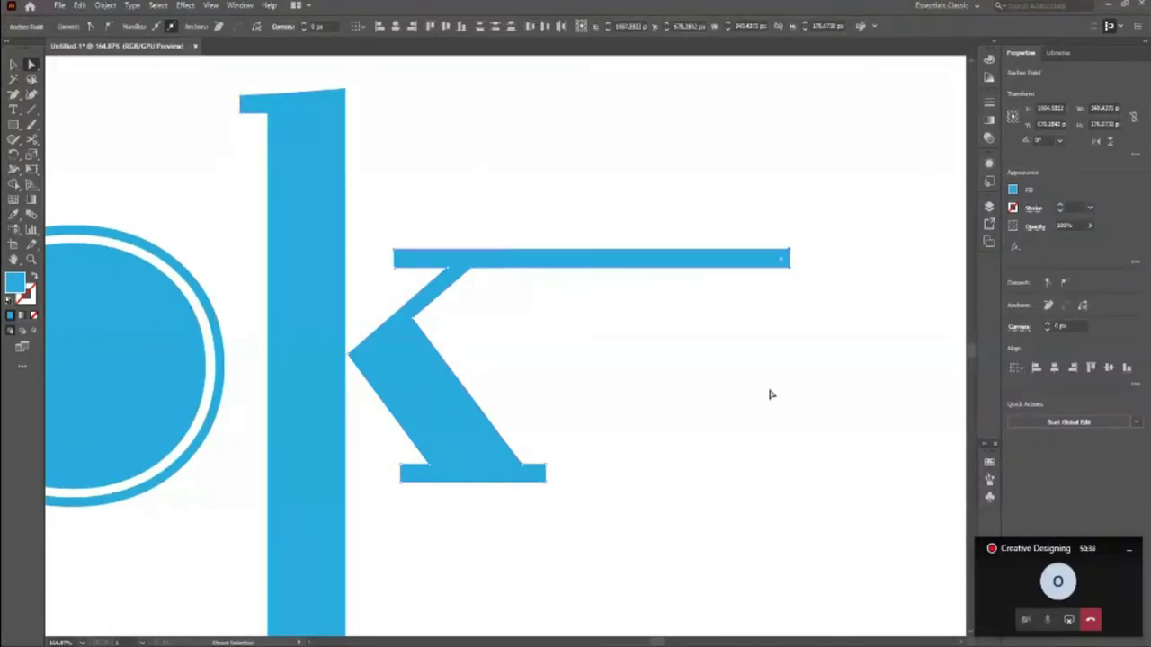
pyautogui.click(769, 394)
pyautogui.press('z')
pyautogui.keyDown('alt'); pyautogui.click(502, 325); pyautogui.keyUp('alt')
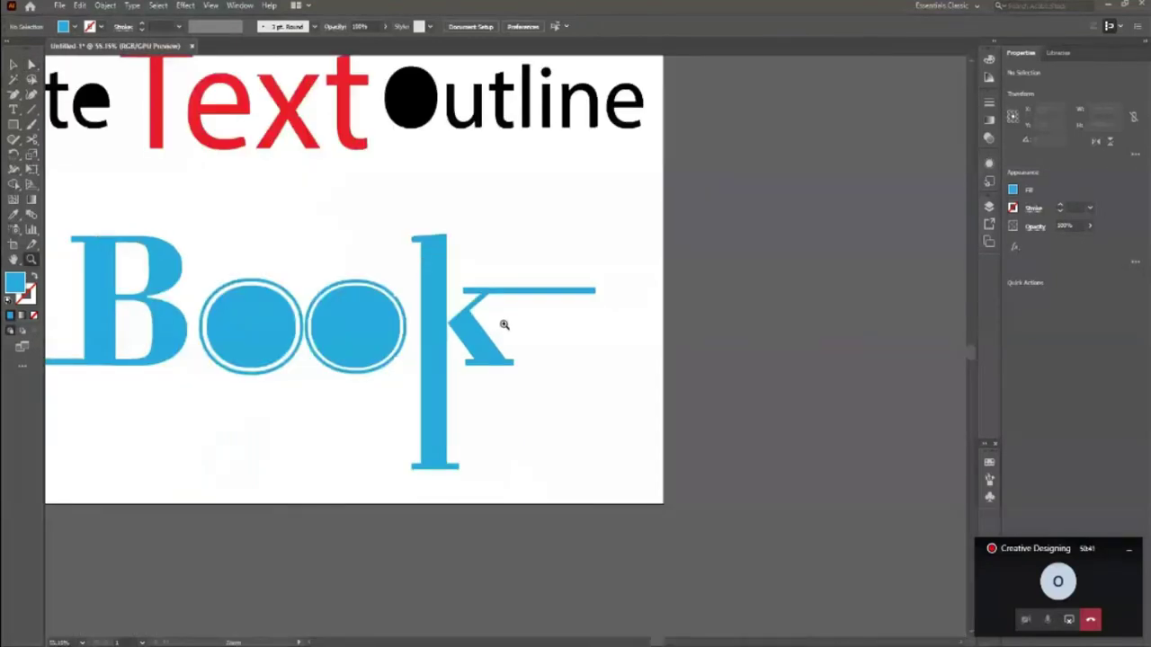
pyautogui.keyDown('alt'); pyautogui.click(503, 324); pyautogui.keyUp('alt')
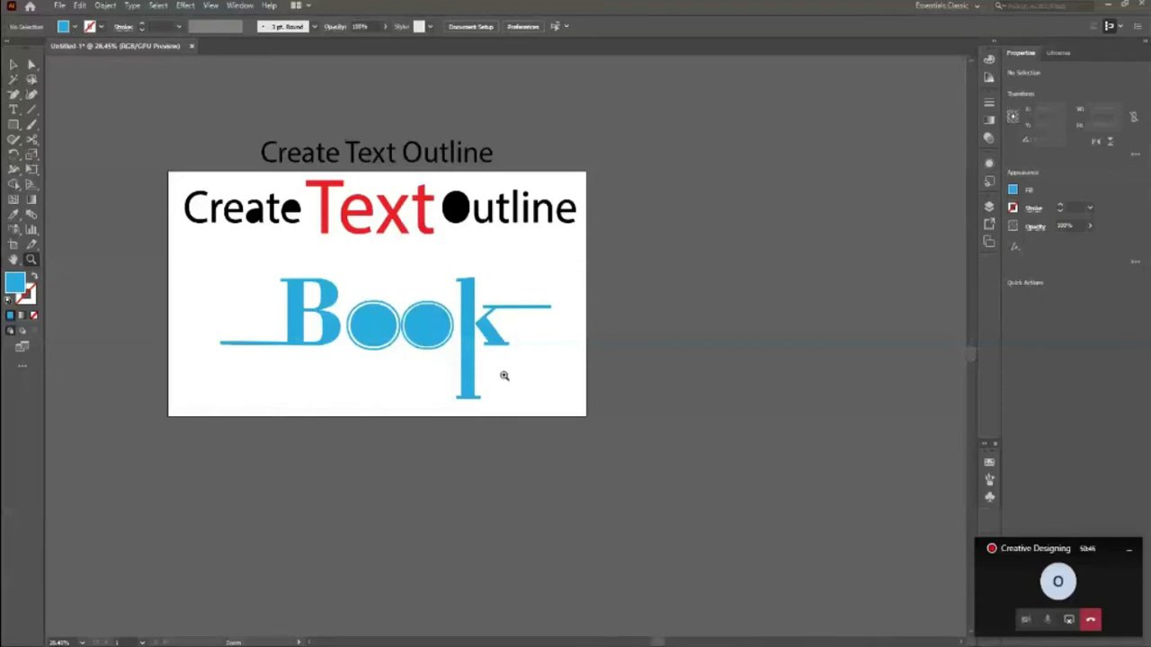
pyautogui.scroll(1, 383, 368)
pyautogui.moveTo(381, 368); pyautogui.dragTo(483, 447)
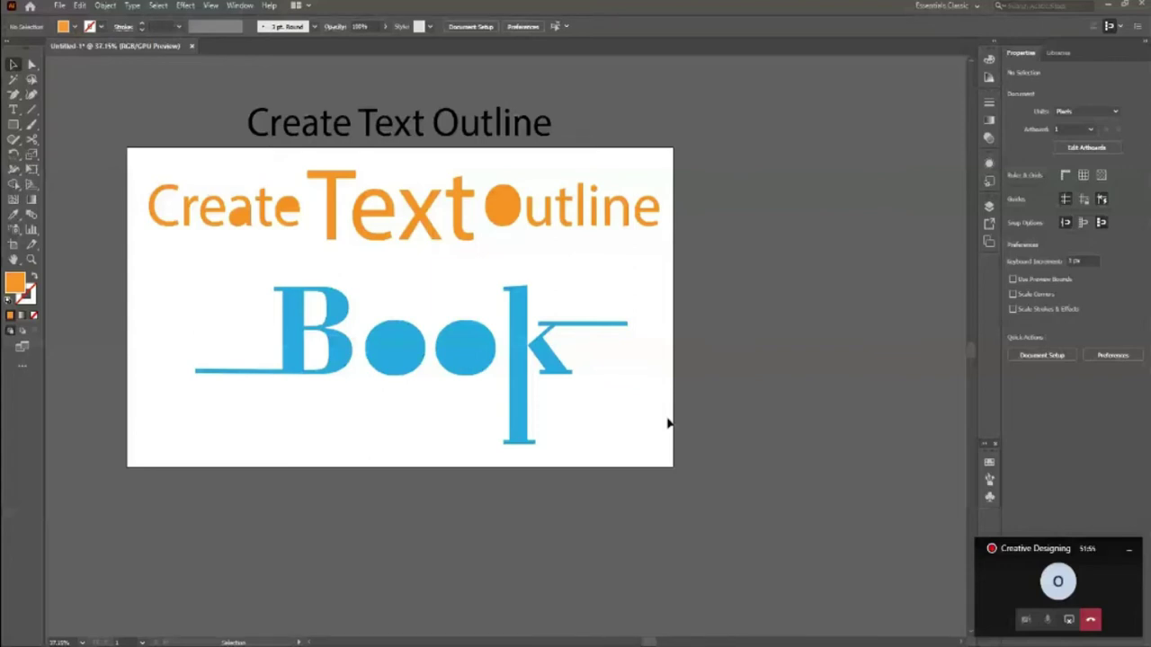
# Stretch the lower serif of the "k" leftward beneath both o's to the base of the "B" by moving its left-end anchor points.
pyautogui.press('z')
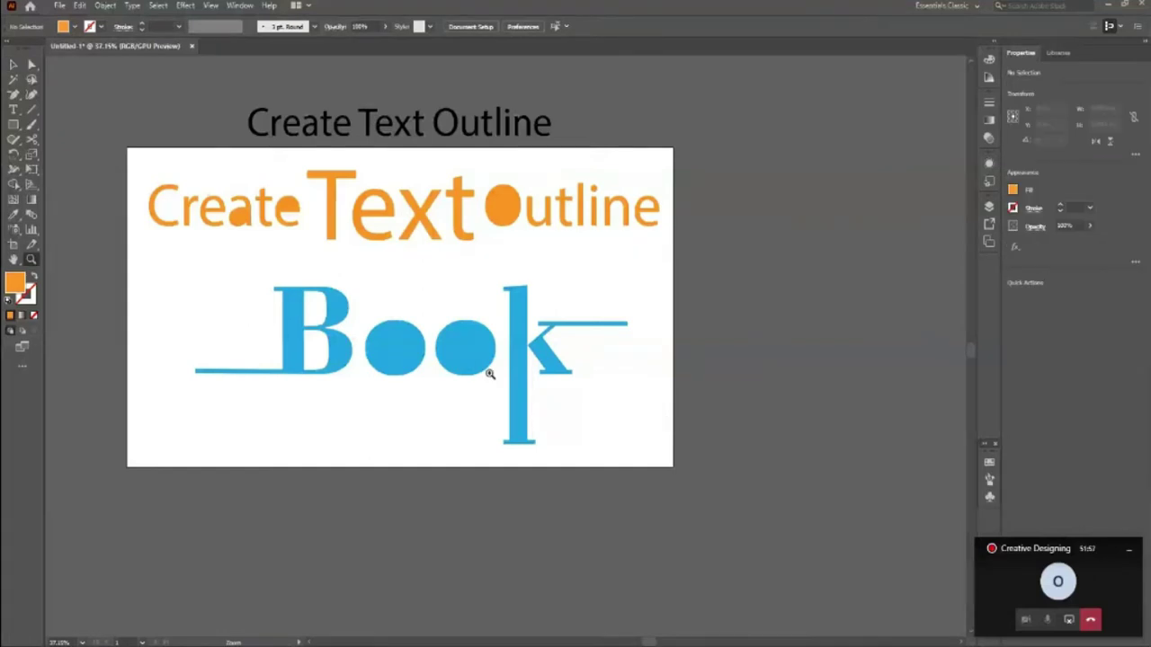
pyautogui.moveTo(490, 374); pyautogui.dragTo(647, 420)
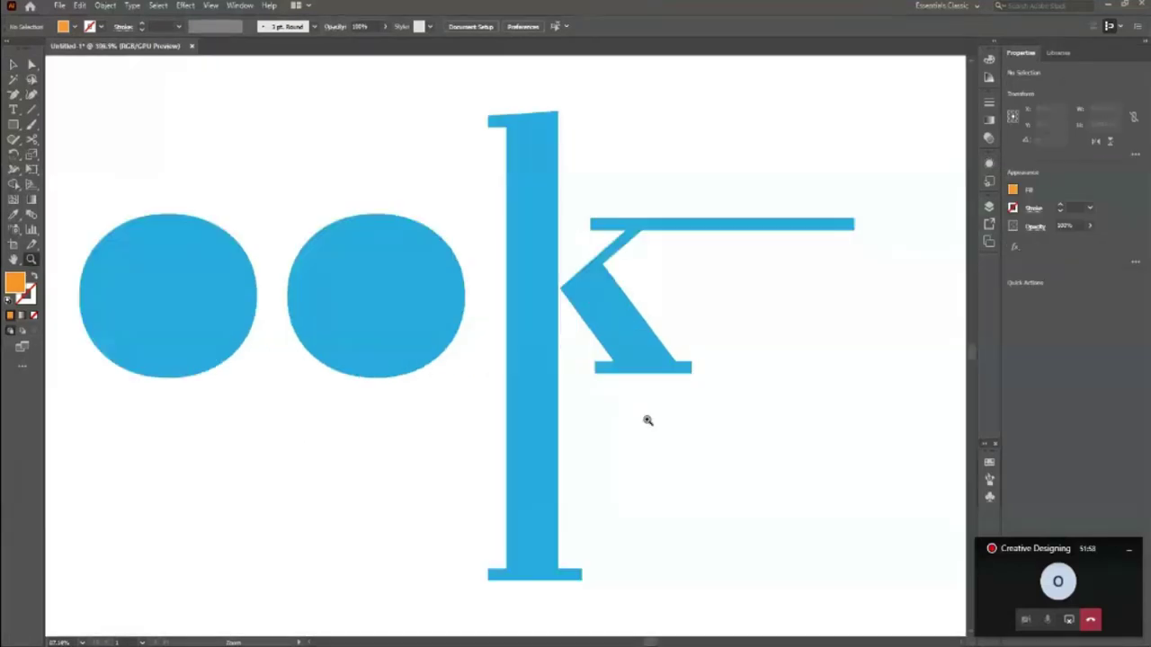
pyautogui.press('v')
pyautogui.click(596, 369)
pyautogui.click(32, 66)
pyautogui.click(594, 380)
pyautogui.moveTo(596, 368); pyautogui.dragTo(73, 383)
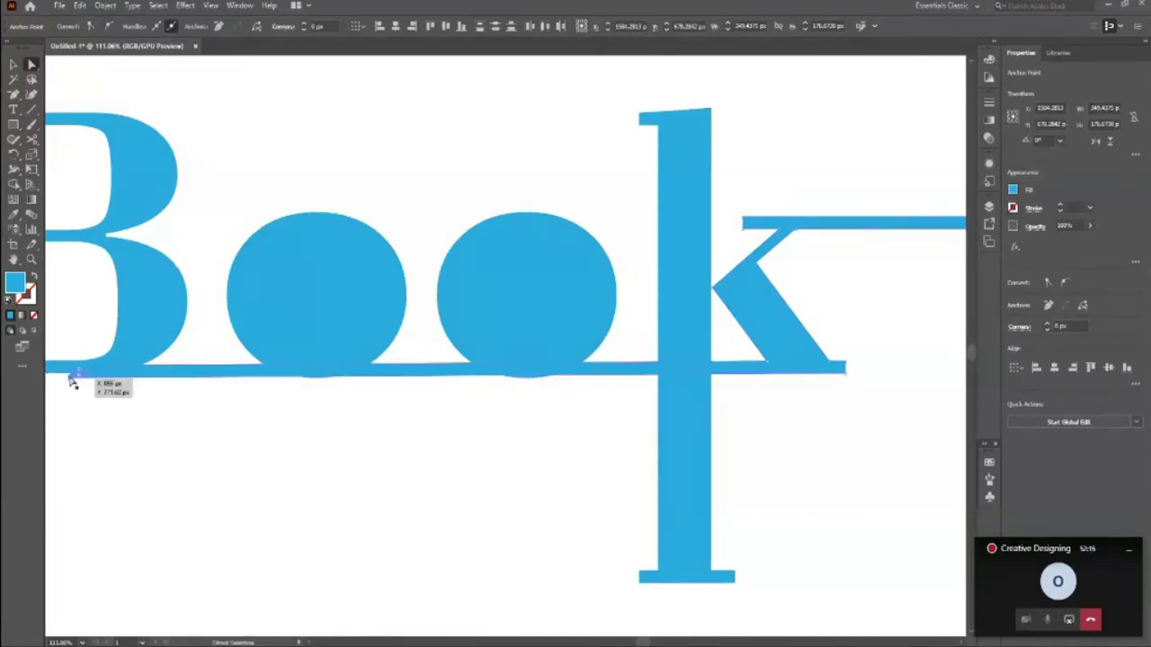
pyautogui.click(101, 396)
pyautogui.press('z')
pyautogui.moveTo(453, 308); pyautogui.dragTo(246, 367)
pyautogui.scroll(1, 245, 367)
pyautogui.press('v')
pyautogui.click(410, 352)
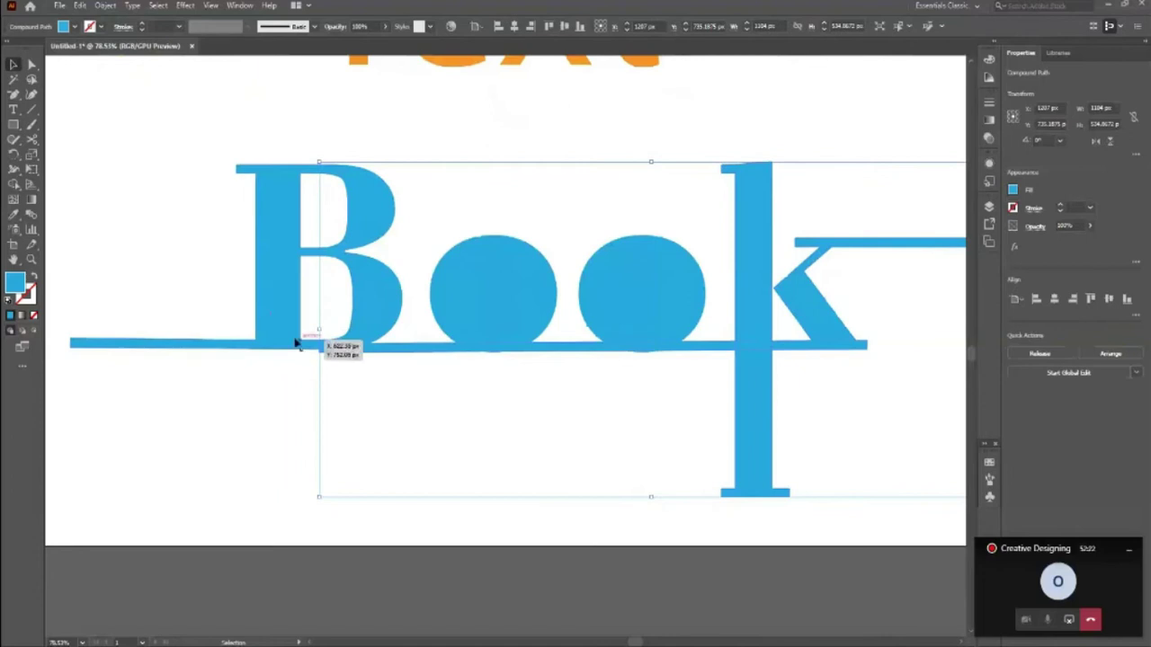
pyautogui.click(31, 65)
pyautogui.click(317, 346)
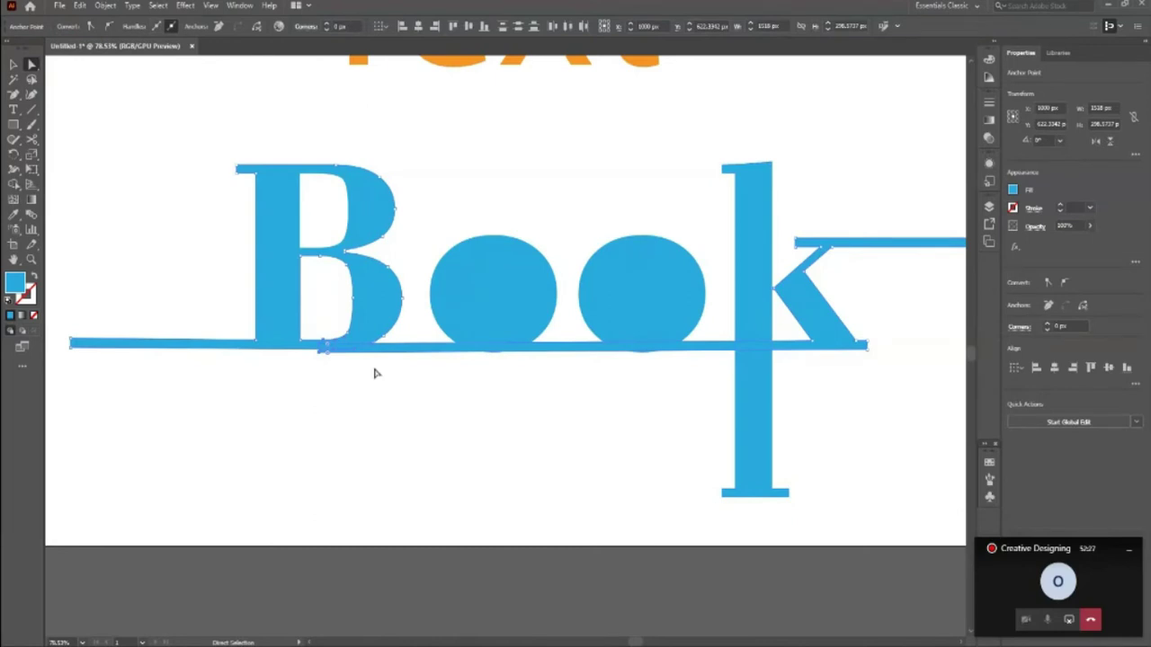
pyautogui.press('v')
pyautogui.click(435, 380)
# Stretch the k's long lower serif leftward past the end of the B's baseline bar by moving its left-end anchor points, and deselect it.
pyautogui.click(408, 350)
pyautogui.press('z')
pyautogui.moveTo(325, 353); pyautogui.dragTo(483, 444)
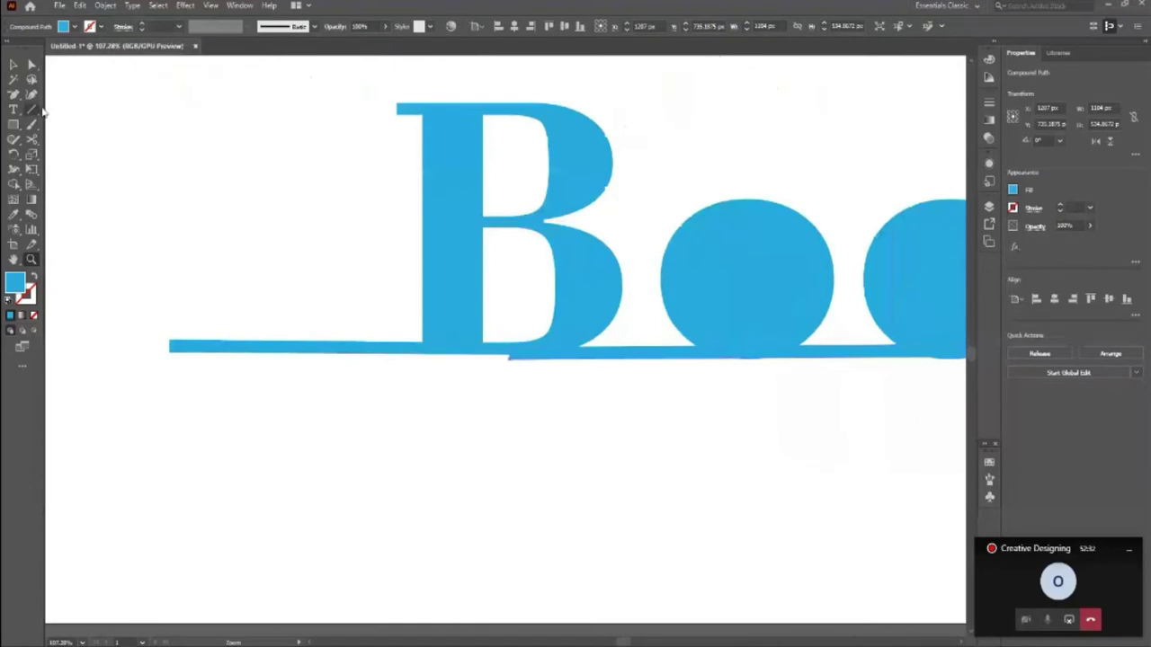
pyautogui.click(30, 64)
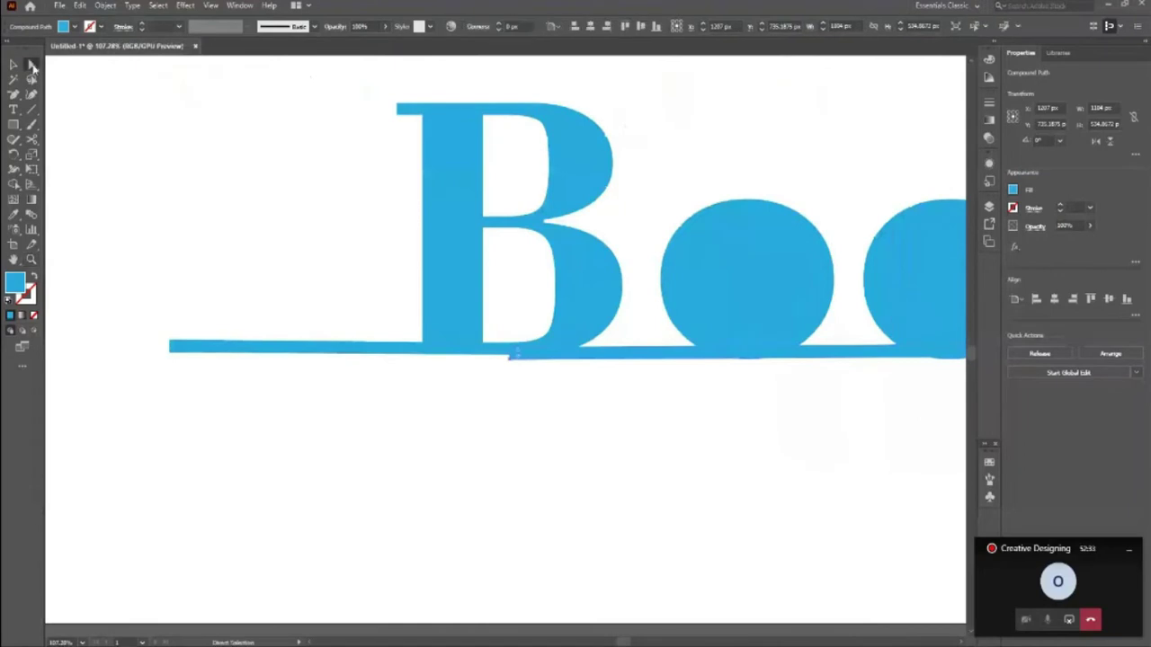
pyautogui.click(512, 352)
pyautogui.moveTo(510, 361); pyautogui.dragTo(150, 357)
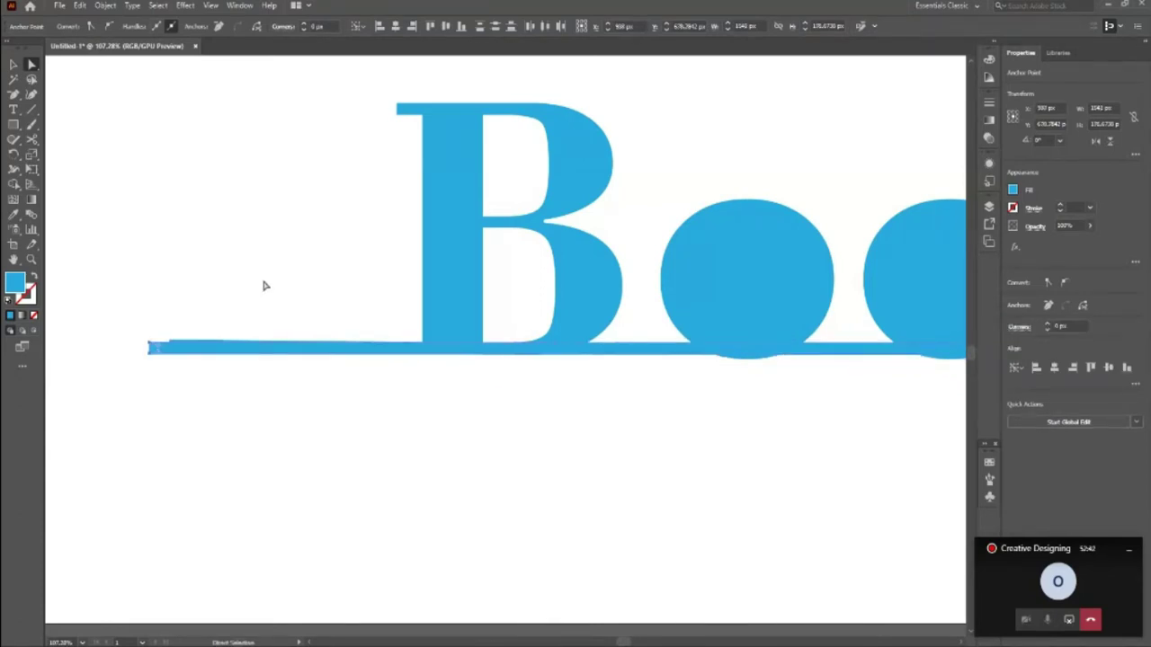
pyautogui.click(276, 293)
# Select both filled o's together and move them straight up so they sit just above the baseline bar.
pyautogui.press('z')
pyautogui.moveTo(277, 293); pyautogui.dragTo(96, 356)
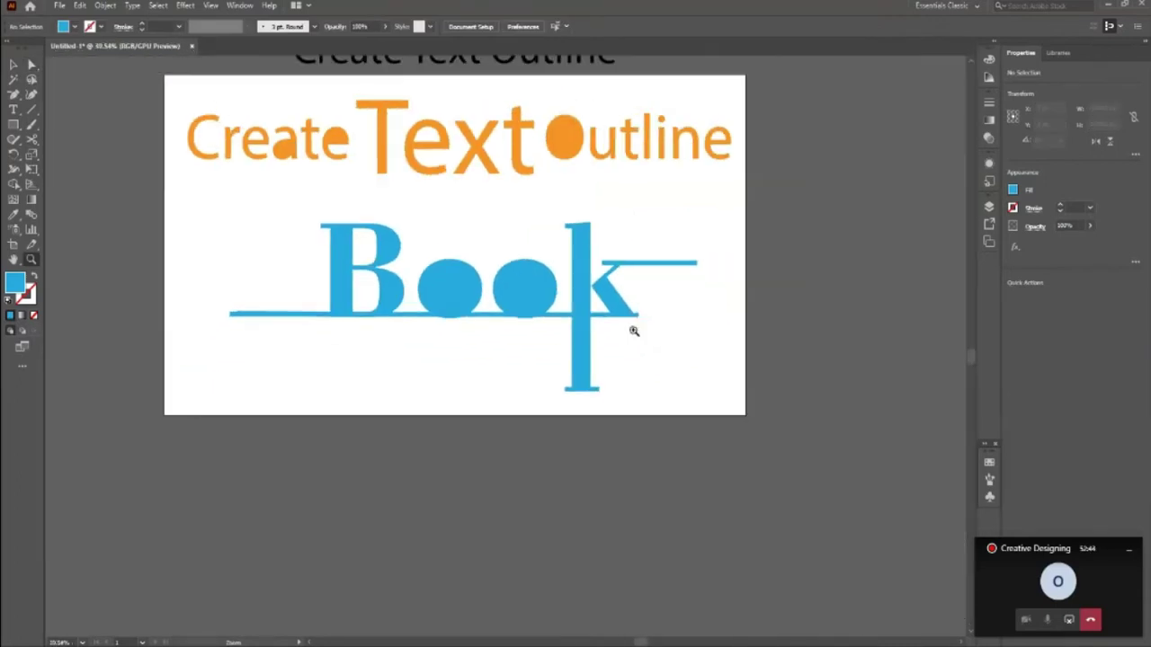
pyautogui.click(508, 258)
pyautogui.press('v')
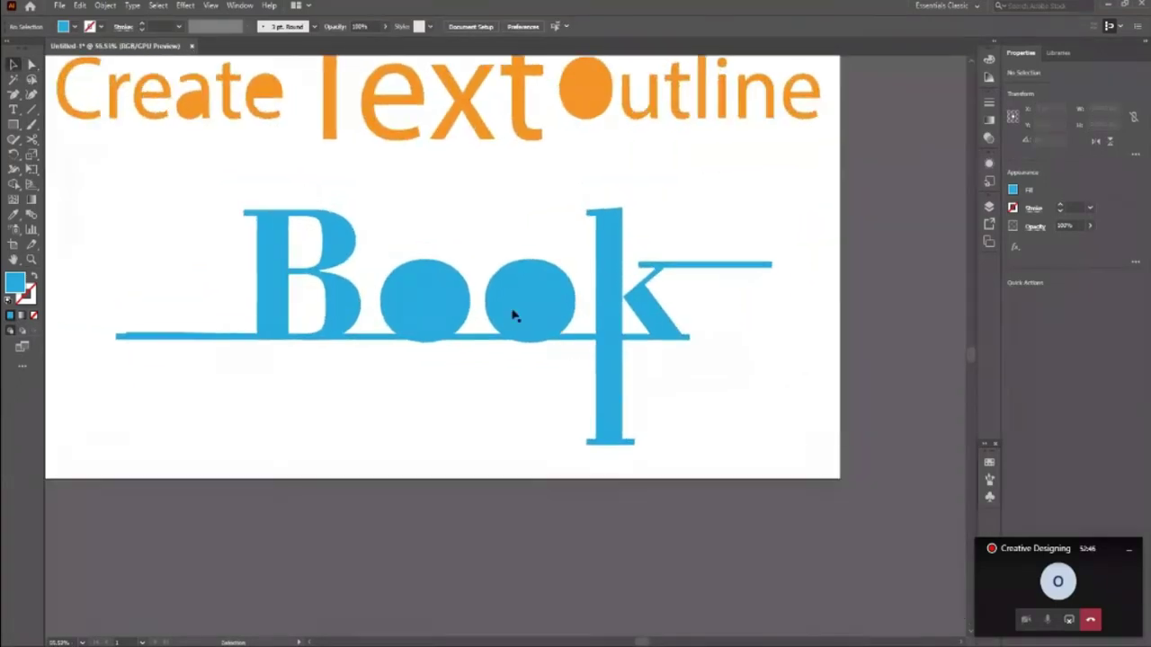
pyautogui.click(514, 315)
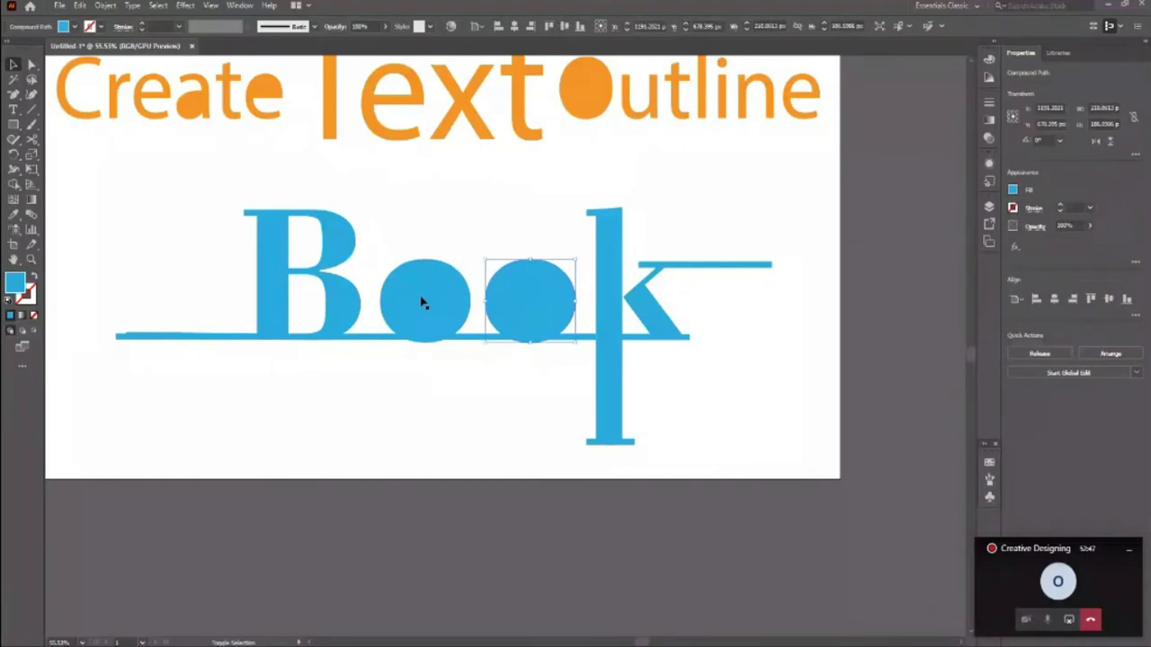
pyautogui.keyDown('shift'); pyautogui.click(421, 297); pyautogui.keyUp('shift')
pyautogui.moveTo(442, 315); pyautogui.dragTo(442, 301)
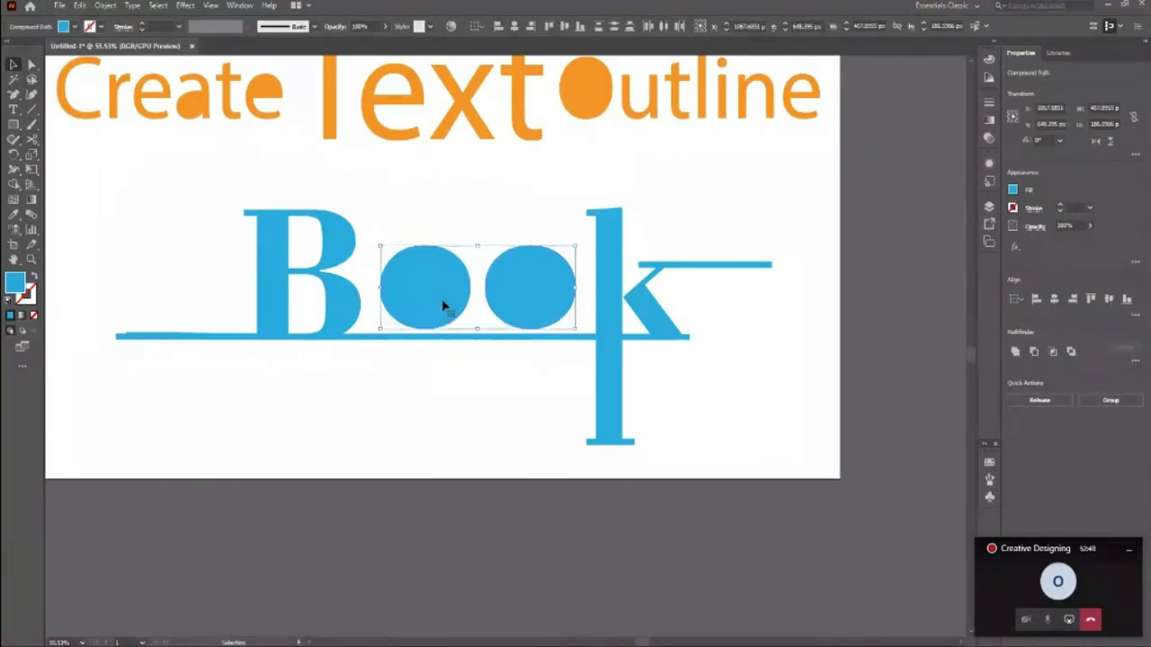
# Change the fill of both o's to a teal swatch and deselect them.
pyautogui.click(74, 29)
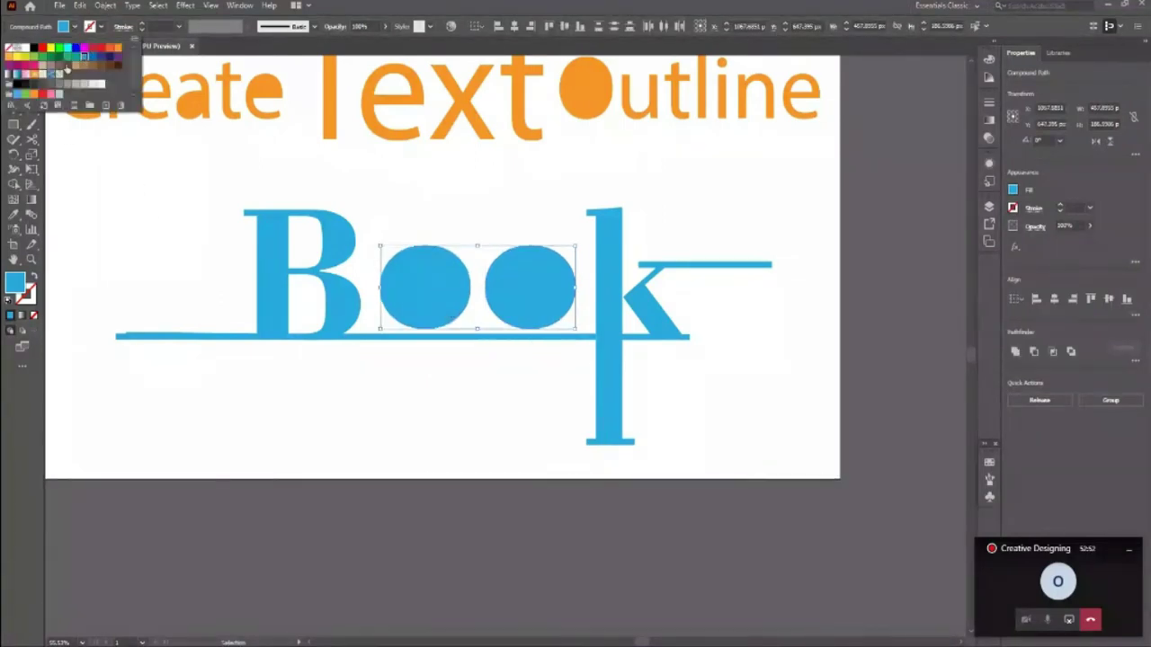
pyautogui.click(46, 57)
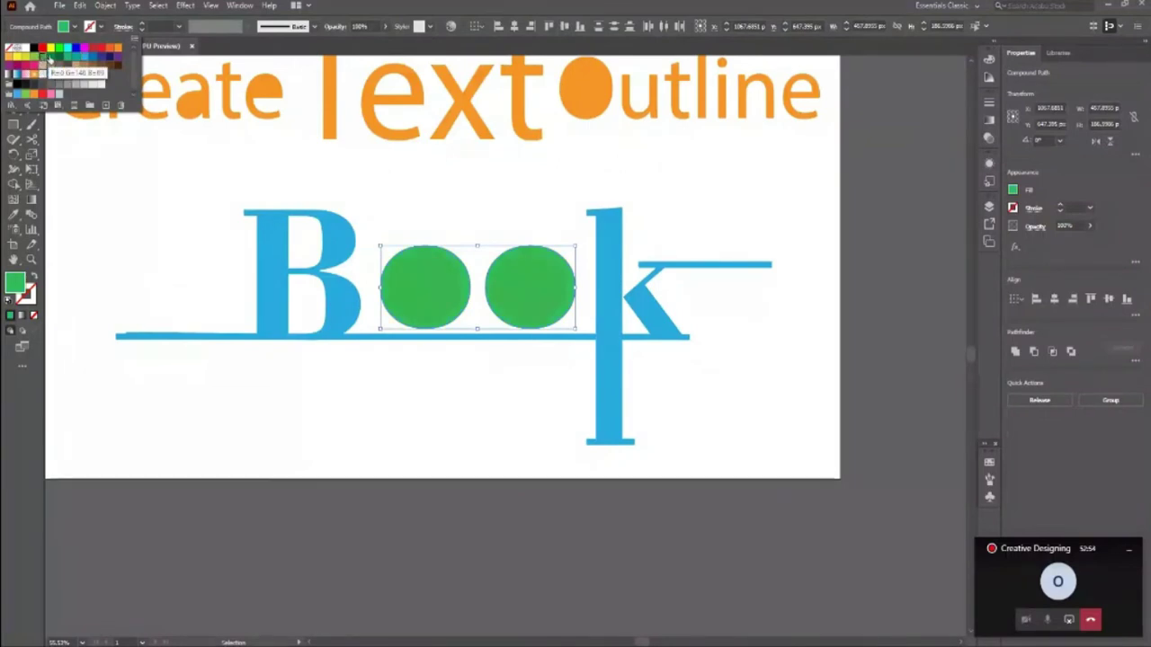
pyautogui.click(78, 63)
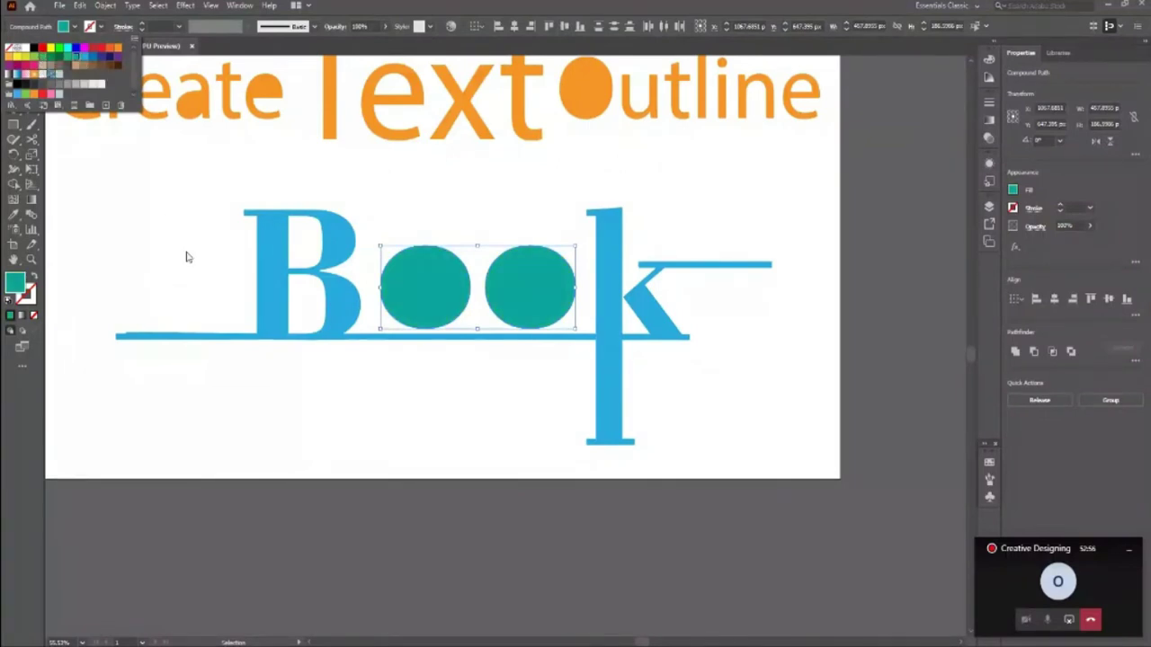
pyautogui.click(186, 257)
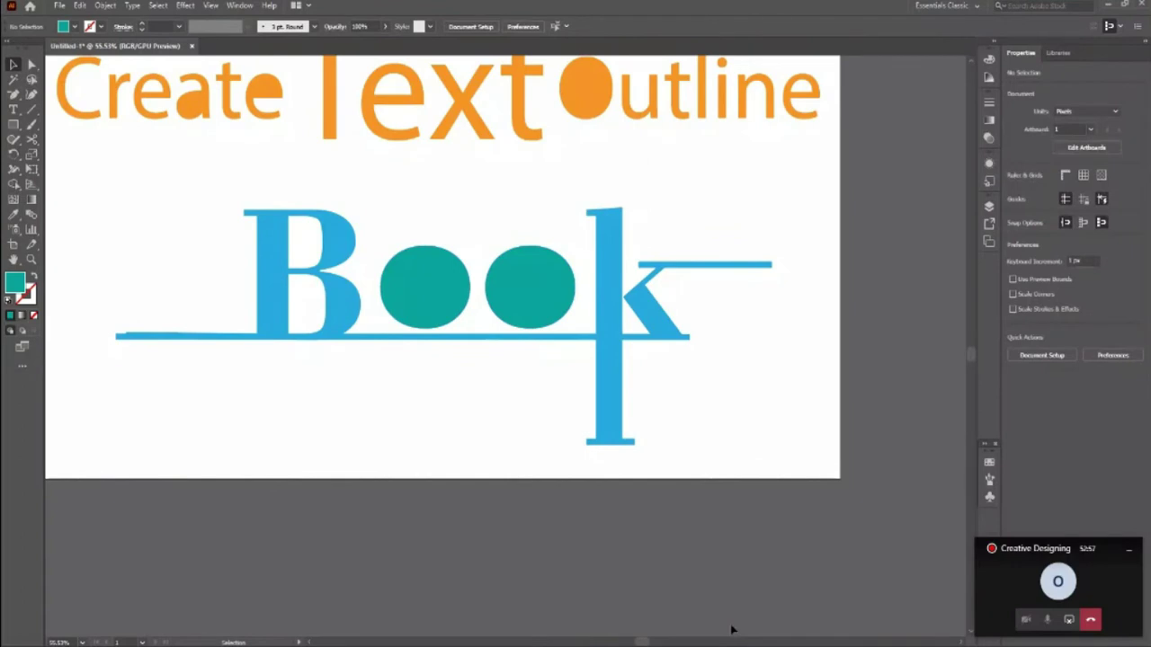
# Draw a tall rectangle covering the stepped left end of the baseline bar, and deselect it.
pyautogui.press('z')
pyautogui.moveTo(587, 416); pyautogui.dragTo(276, 404)
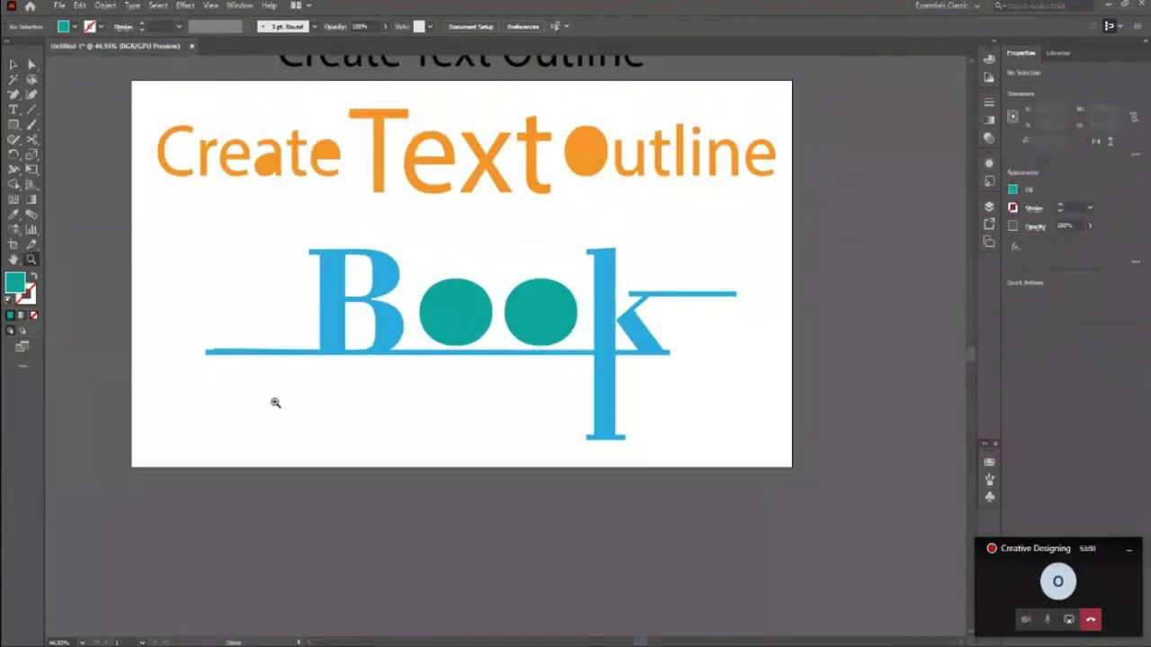
pyautogui.moveTo(140, 342); pyautogui.dragTo(545, 442)
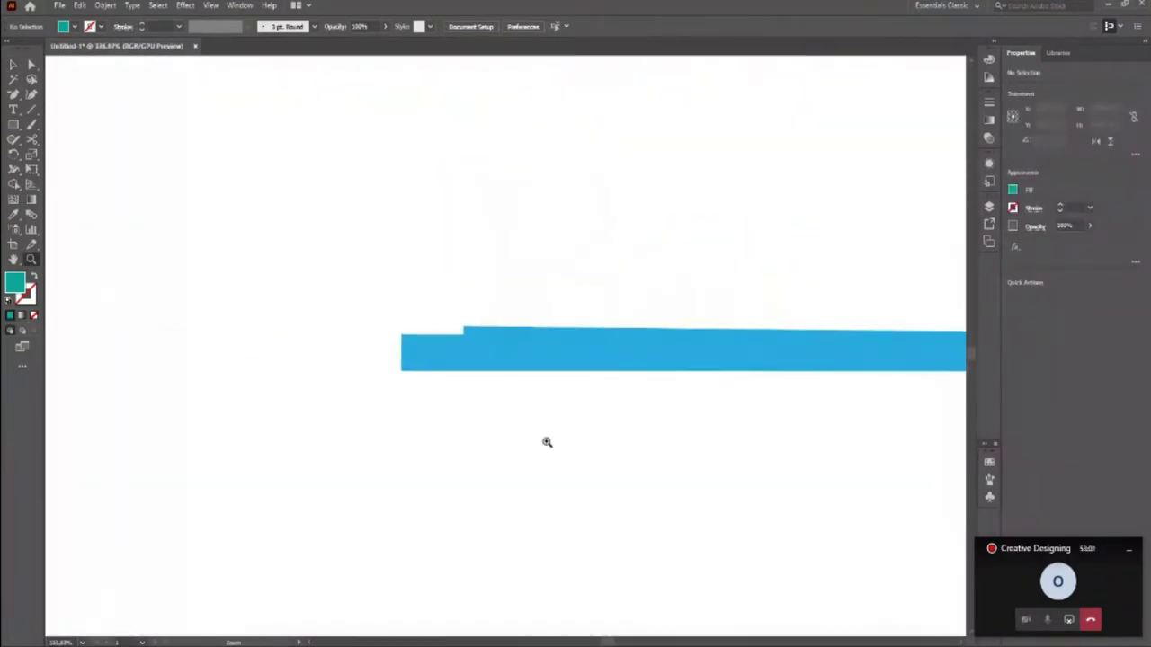
pyautogui.press('m')
pyautogui.moveTo(363, 256); pyautogui.dragTo(481, 512)
pyautogui.click(12, 64)
pyautogui.click(304, 205)
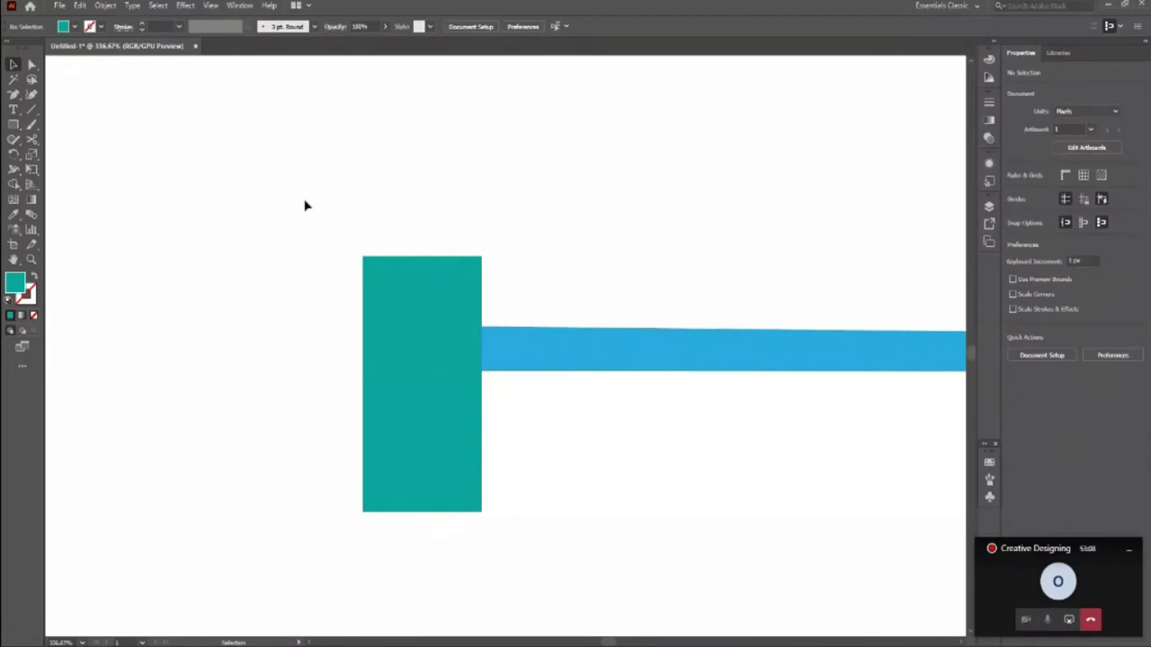
# Remove the rectangle and the stepped bar end beneath it from the selected artwork with Shape Builder, and deselect everything.
pyautogui.hotkey('ctrl', 'a')
pyautogui.hotkey('shift', 'm')
pyautogui.moveTo(454, 220)
pyautogui.mouseDown()
pyautogui.moveTo(474, 355)
pyautogui.moveTo(449, 426)
pyautogui.mouseUp()
pyautogui.click(13, 63)
pyautogui.click(229, 225)
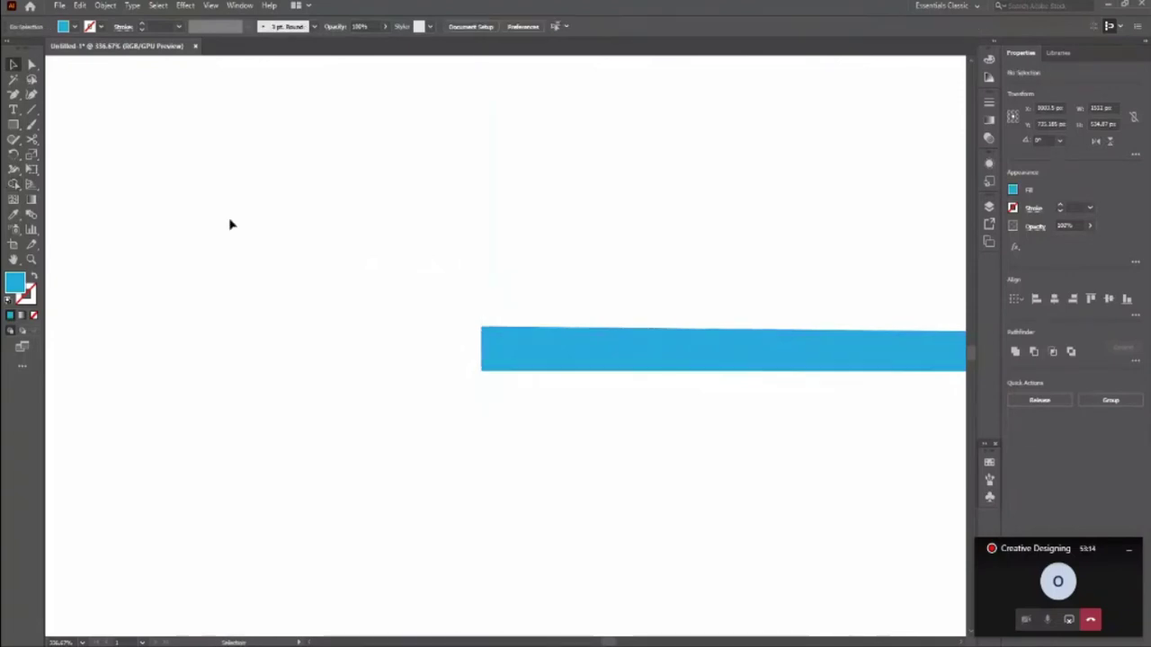
# Shorten the stem of the "k" to end just below the baseline bar by moving its foot's anchor points straight up, and deselect it.
pyautogui.press('z')
pyautogui.moveTo(329, 296); pyautogui.dragTo(129, 329)
pyautogui.moveTo(235, 324); pyautogui.dragTo(140, 326)
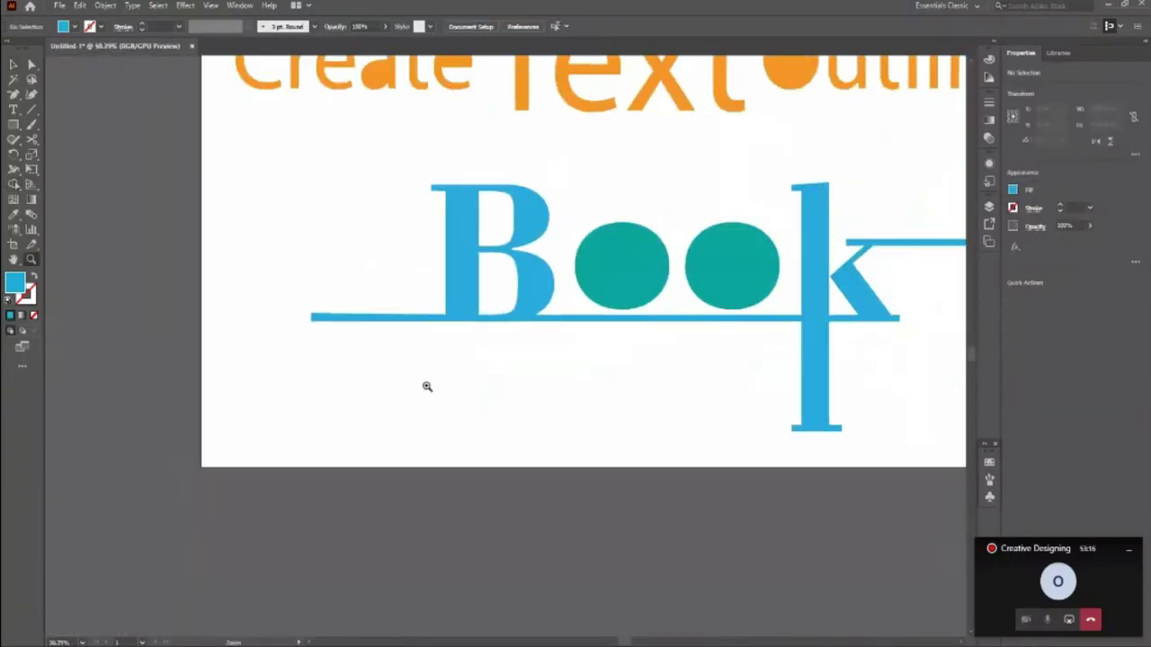
pyautogui.scroll(-1, 427, 386)
pyautogui.scroll(4, 688, 354)
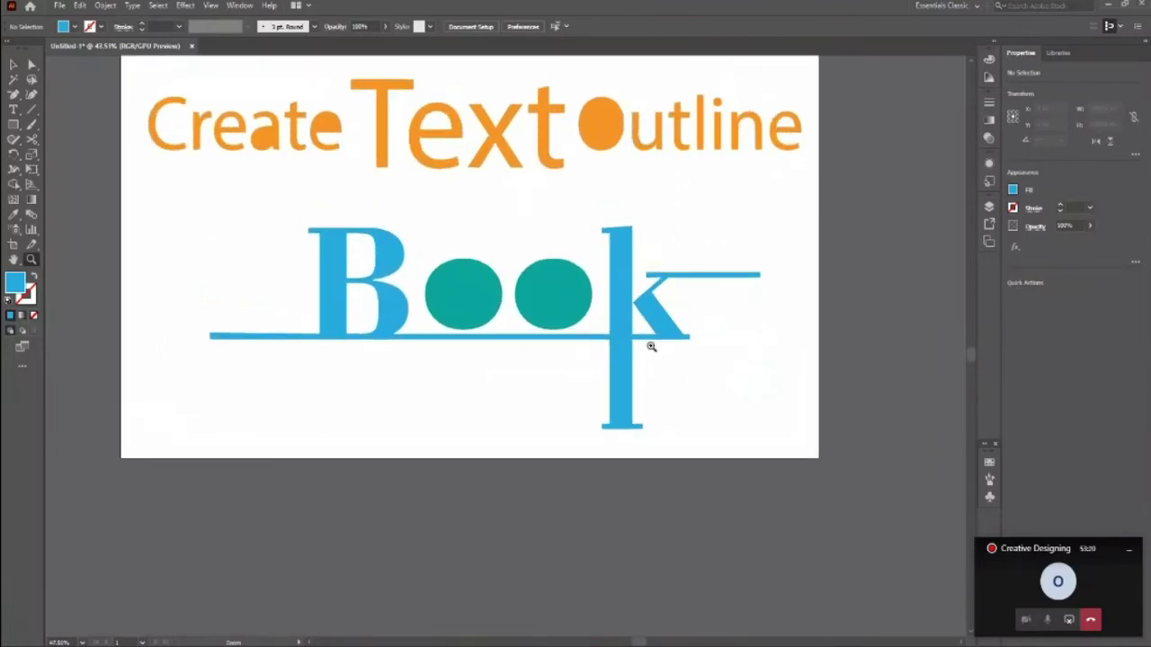
pyautogui.scroll(1, 650, 344)
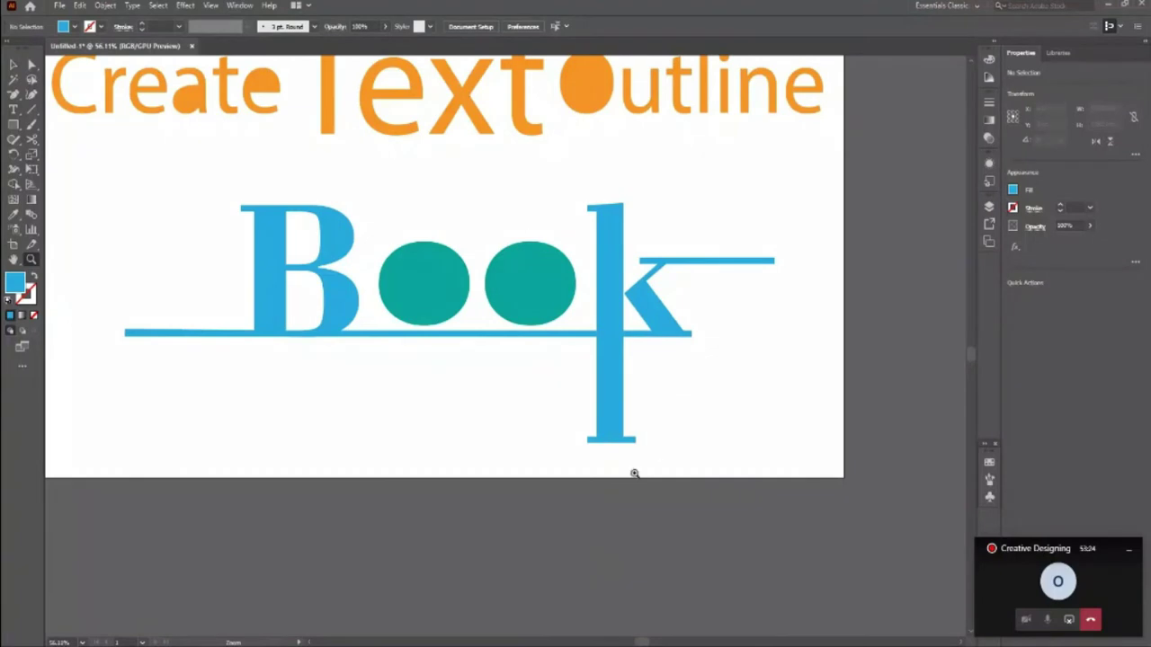
pyautogui.scroll(2, 634, 431)
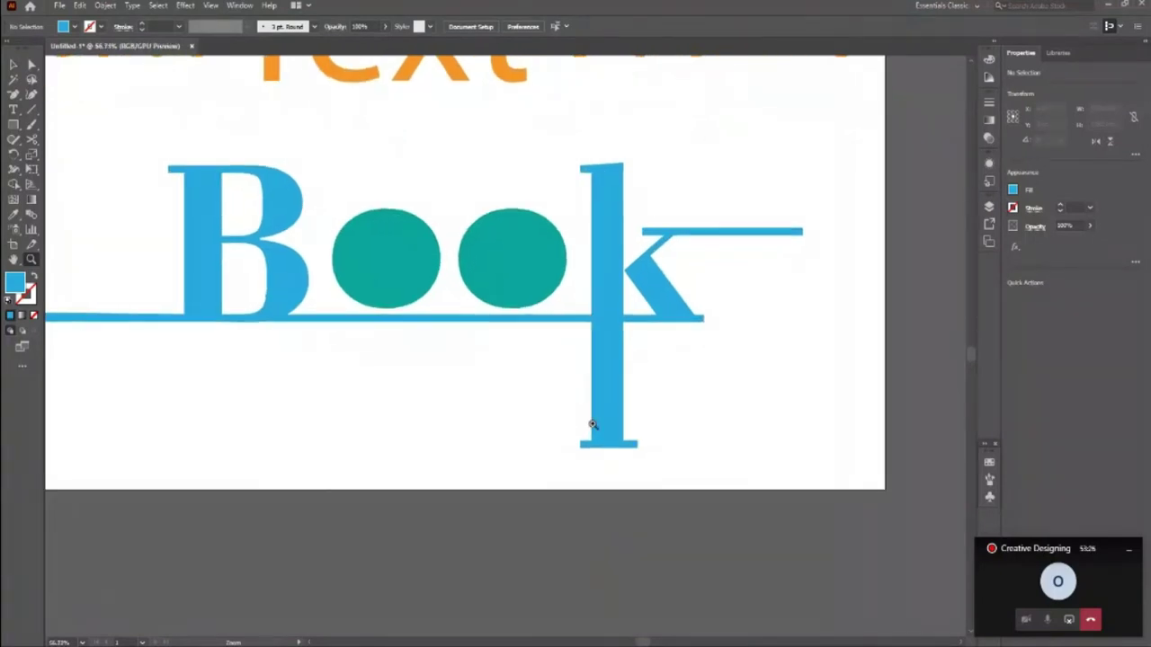
pyautogui.click(592, 425)
pyautogui.press('v')
pyautogui.click(565, 380)
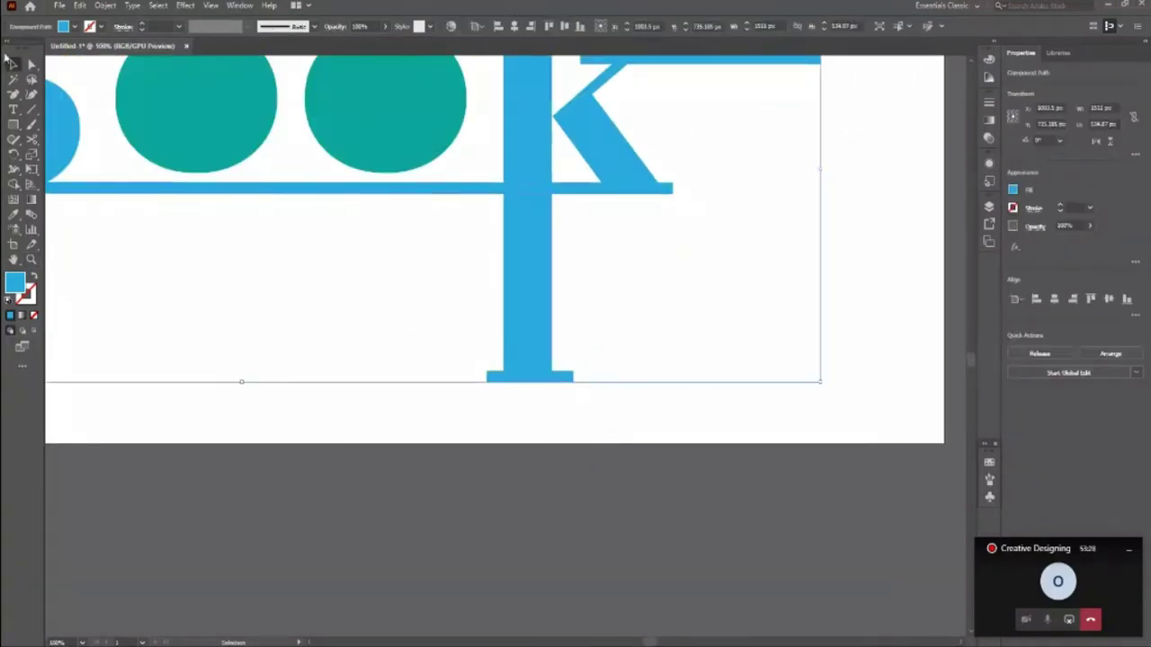
pyautogui.click(31, 64)
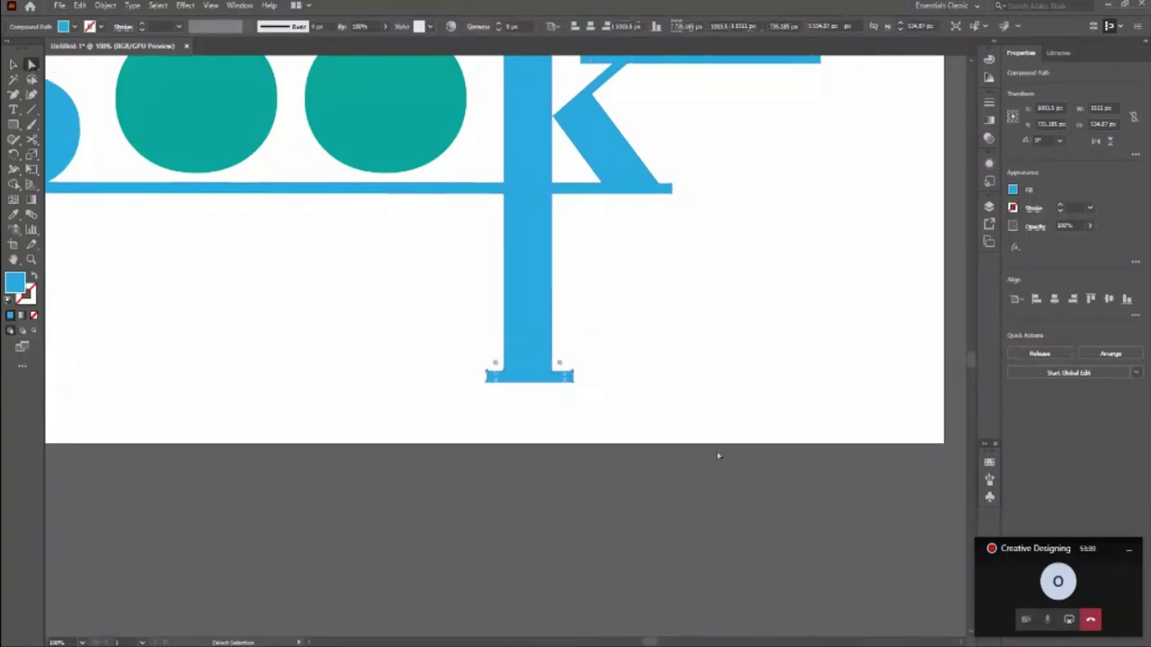
pyautogui.click(571, 377)
pyautogui.moveTo(575, 380); pyautogui.dragTo(572, 234)
pyautogui.click(630, 377)
# Select the orange "Create Text Outline" and the "Book" lettering together, nudge them downward on the artboard, and deselect them.
pyautogui.press('z')
pyautogui.moveTo(599, 375); pyautogui.dragTo(498, 570)
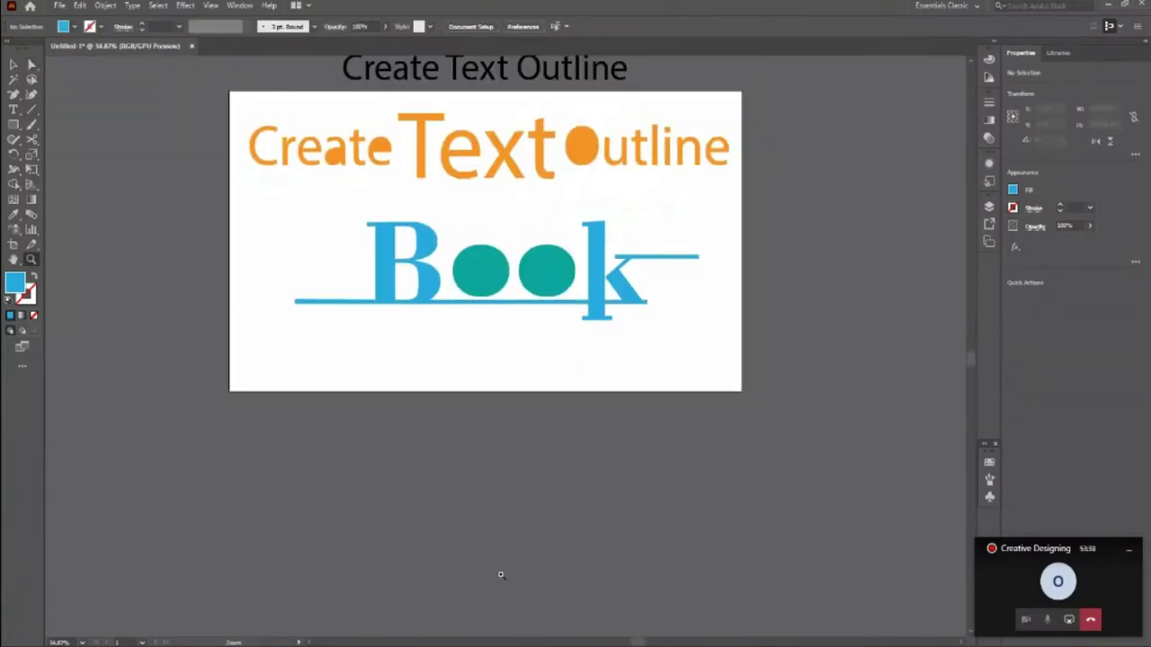
pyautogui.scroll(1, 615, 584)
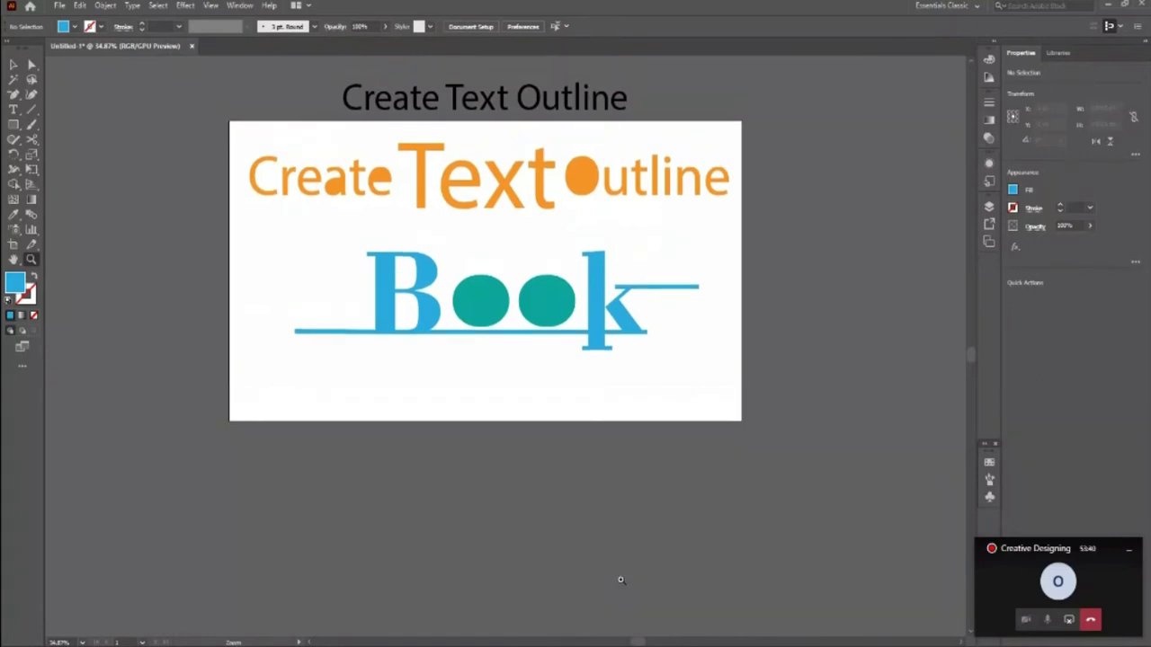
pyautogui.click(611, 252)
pyautogui.keyDown('alt'); pyautogui.click(486, 362); pyautogui.keyUp('alt')
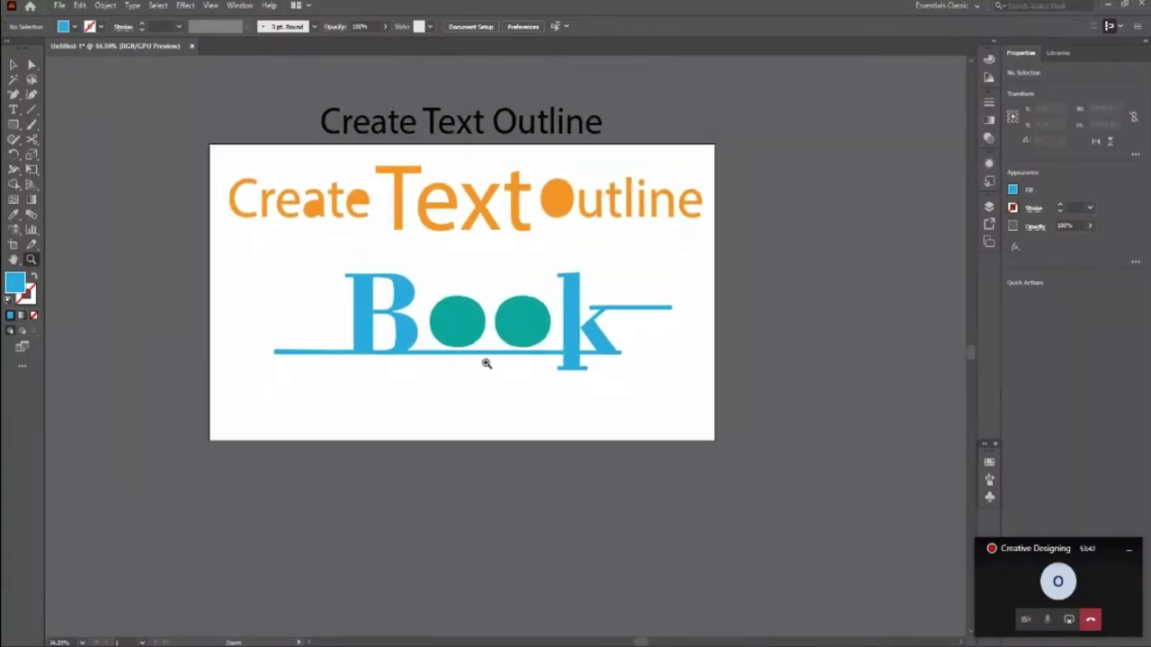
pyautogui.press('v')
pyautogui.moveTo(190, 196); pyautogui.dragTo(818, 478)
pyautogui.hotkey('shift', 'Down')
pyautogui.hotkey('shift', 'Down')
pyautogui.hotkey('shift', 'Down')
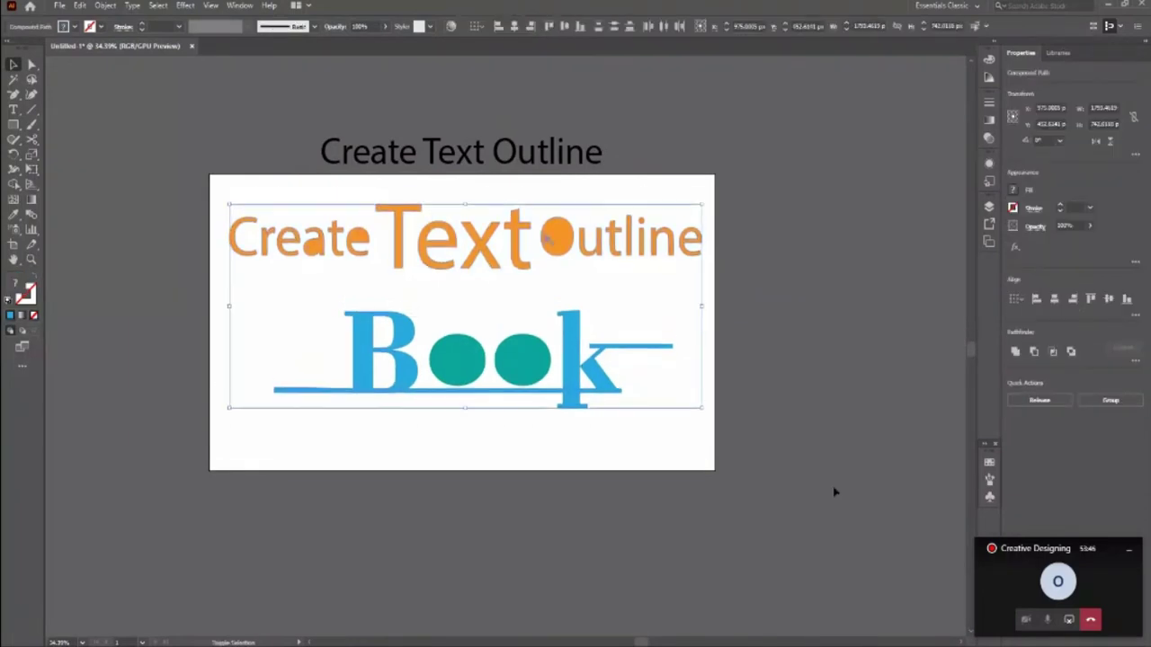
pyautogui.press('Down')
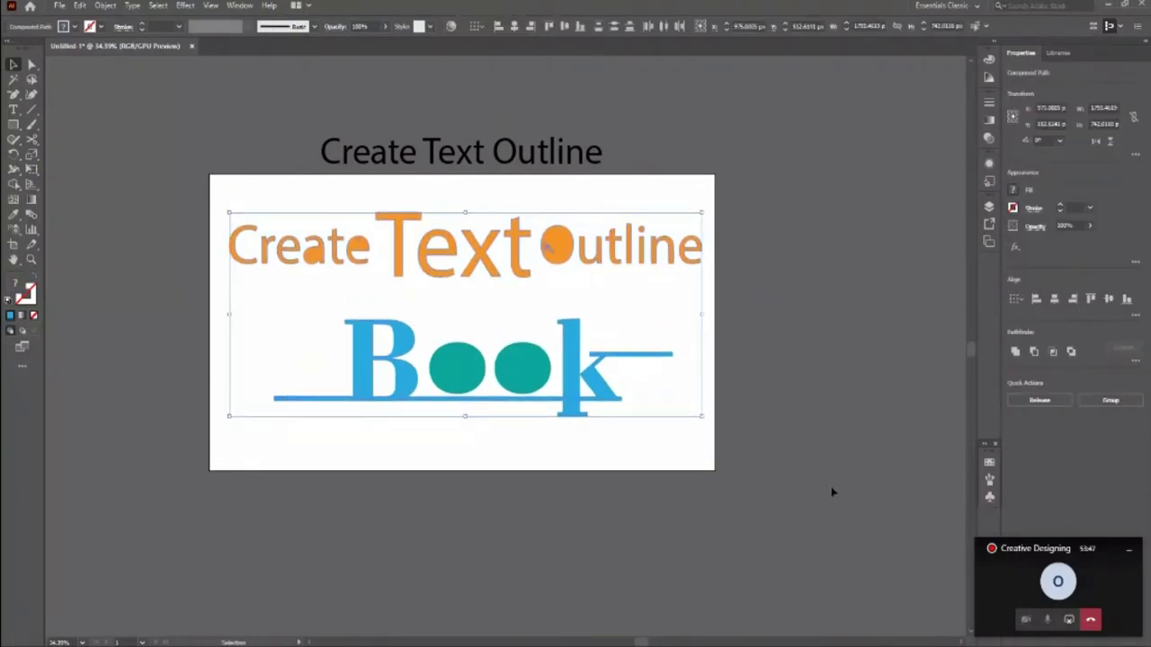
pyautogui.click(630, 528)
# Add a second 1920 × 1080 px artboard beside the first one and leave artboard editing.
pyautogui.scroll(-1, 629, 528)
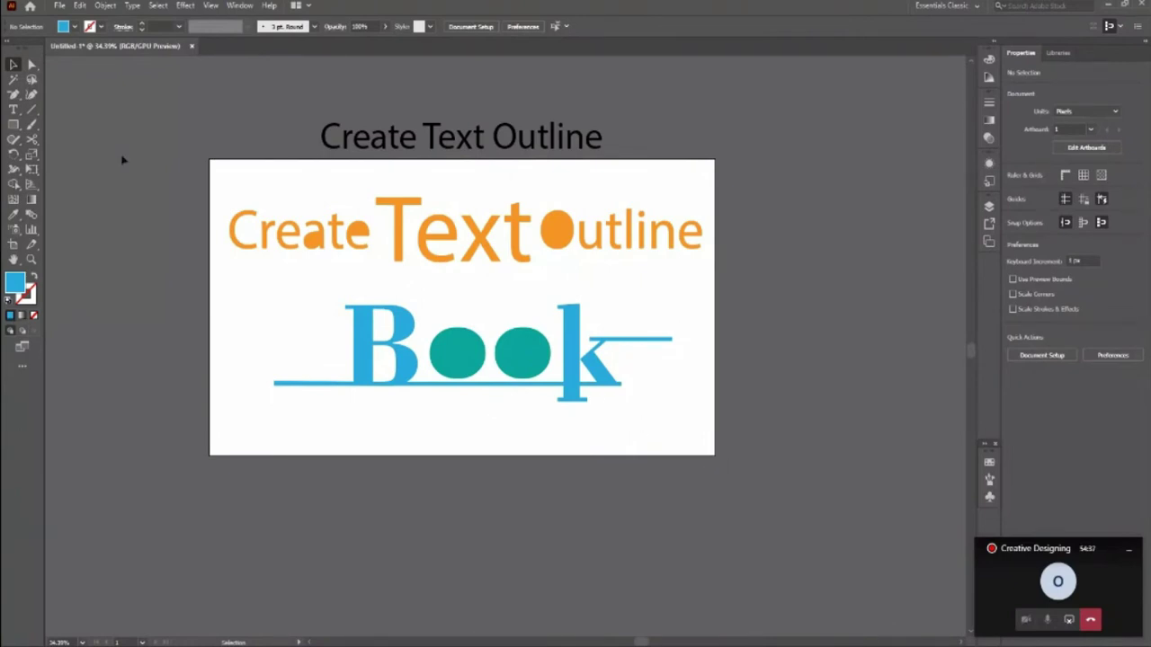
pyautogui.press('z')
pyautogui.moveTo(252, 306); pyautogui.dragTo(135, 306)
pyautogui.moveTo(473, 313); pyautogui.dragTo(539, 359)
pyautogui.click(13, 65)
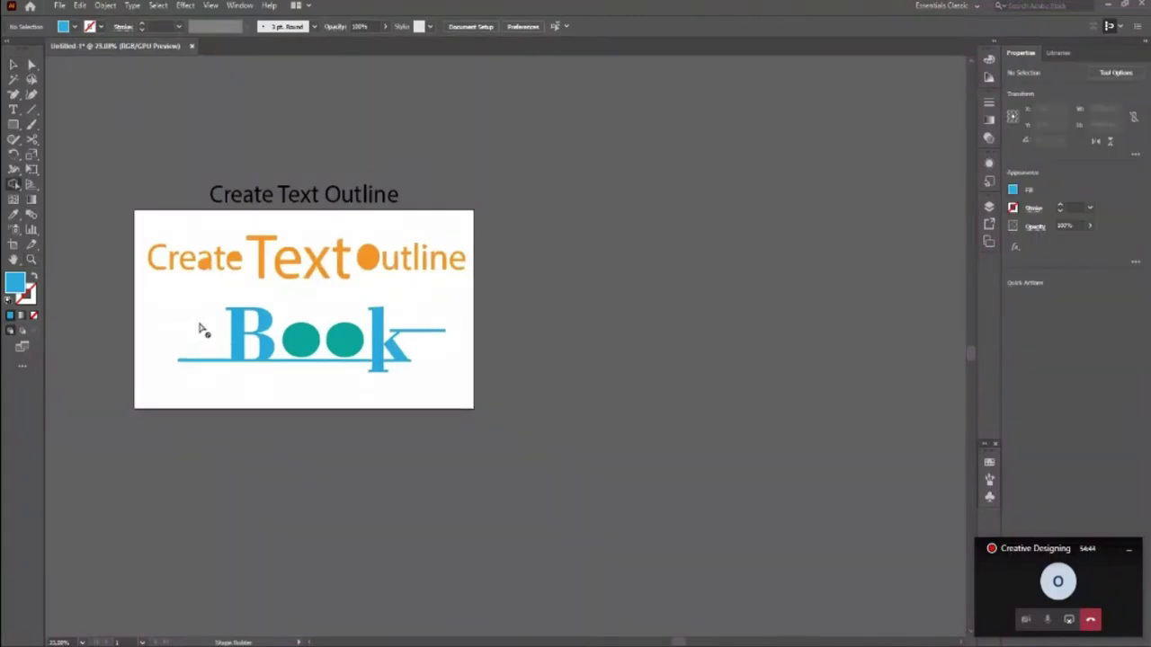
pyautogui.click(14, 65)
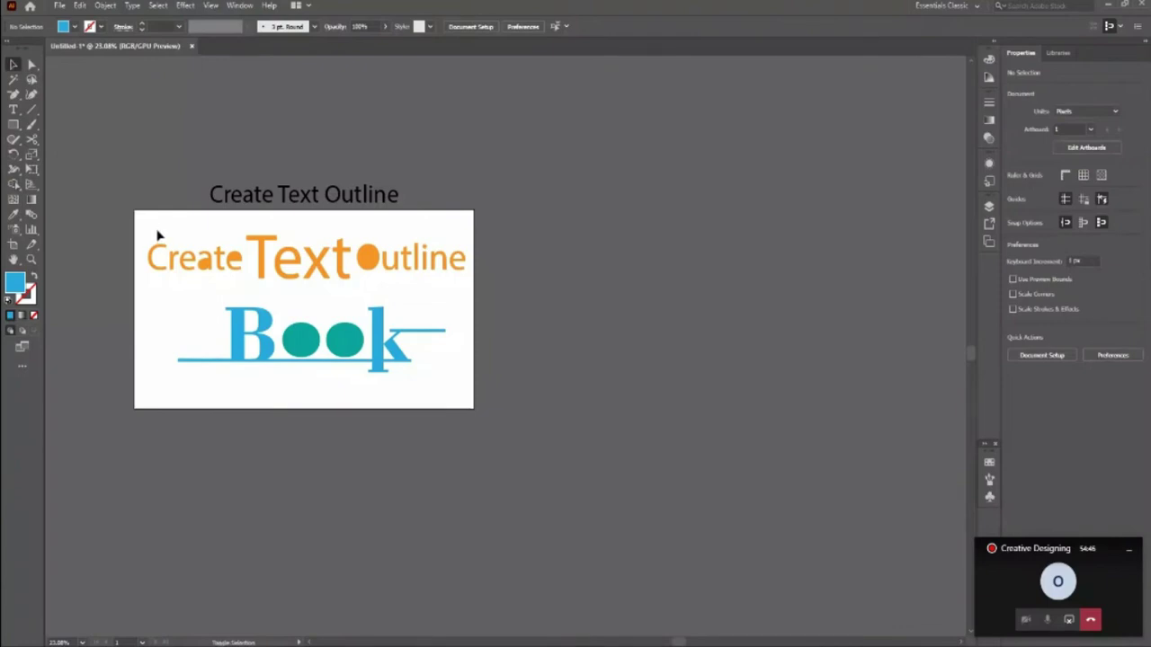
pyautogui.hotkey('shift', 'o')
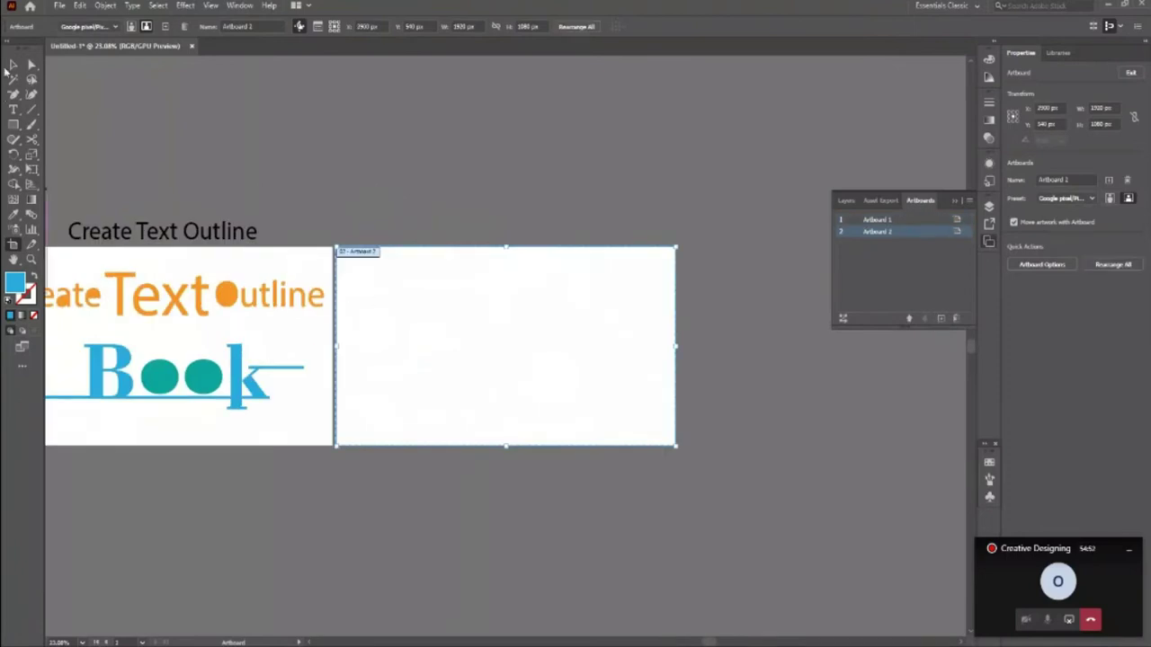
pyautogui.click(14, 65)
# Place a "Lorem ipsum" placeholder text on the new artboard, enlarge it to nearly the artboard's width, and position it centrally.
pyautogui.press('t')
pyautogui.click(461, 328)
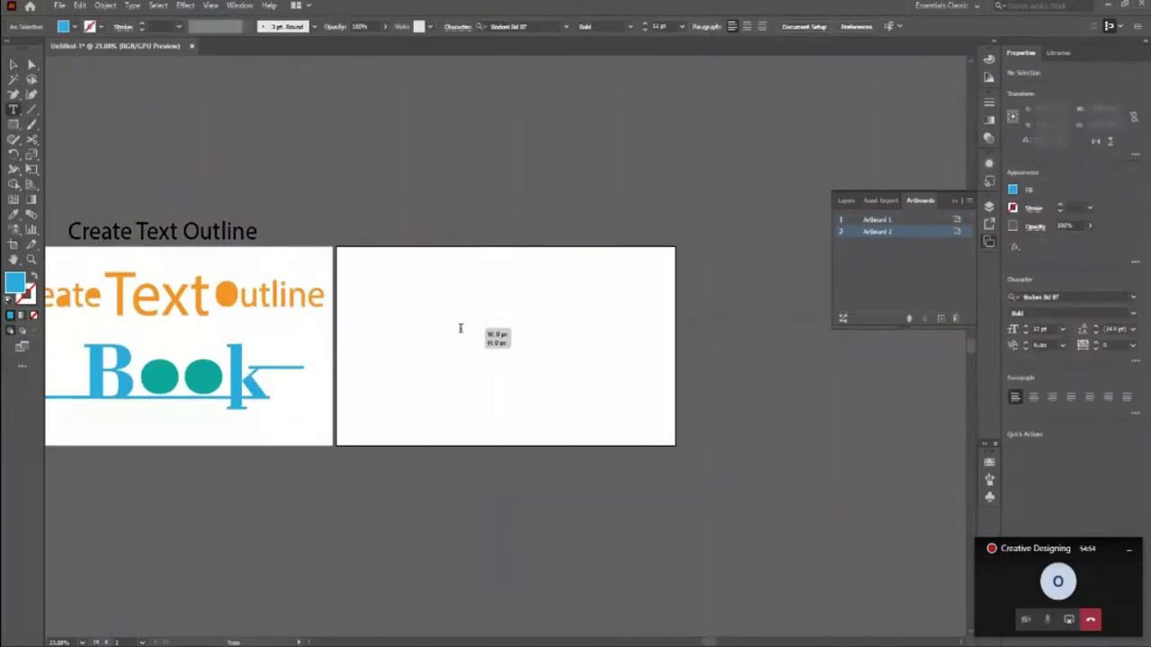
pyautogui.press('Escape')
pyautogui.moveTo(468, 329); pyautogui.dragTo(581, 422)
pyautogui.moveTo(531, 350); pyautogui.dragTo(652, 393)
pyautogui.click(629, 398)
pyautogui.click(617, 371)
pyautogui.moveTo(572, 381); pyautogui.dragTo(580, 367)
# Delete all the "Lorem ipsum" characters from the enlarged text object, keeping it open for text entry.
pyautogui.press('t')
pyautogui.click(646, 356)
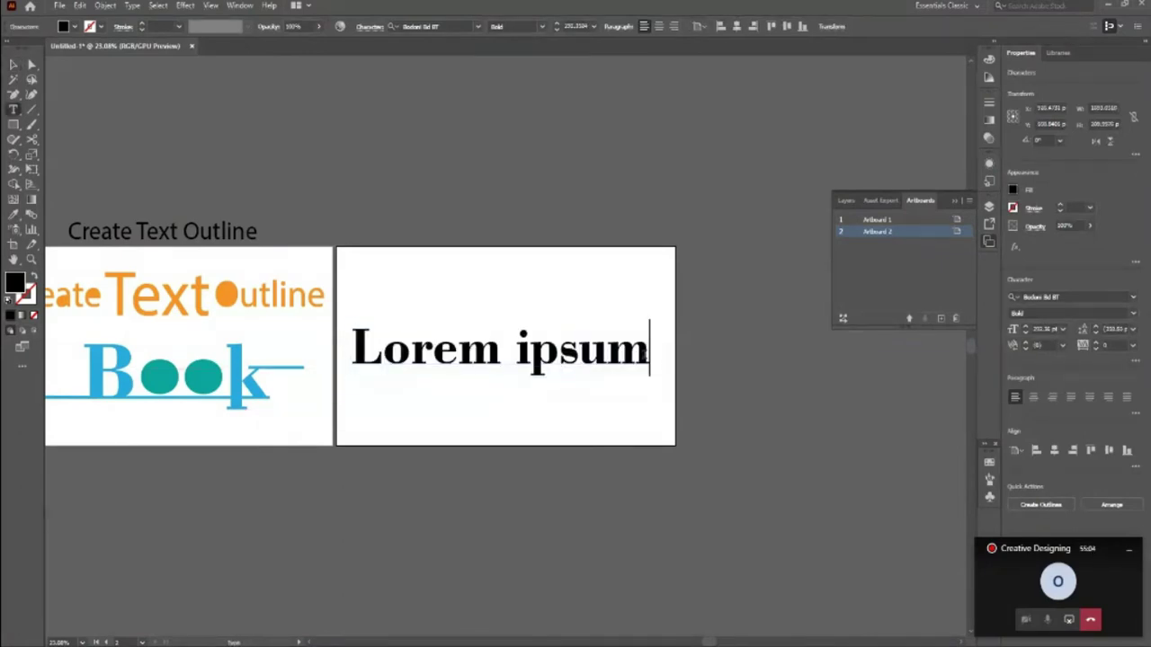
pyautogui.press('BackSpace')
pyautogui.press('BackSpace')
pyautogui.press('BackSpace')
pyautogui.press('BackSpace')
pyautogui.press('BackSpace')
pyautogui.press('BackSpace')
pyautogui.press('BackSpace')
pyautogui.press('BackSpace')
pyautogui.press('BackSpace')
pyautogui.press('BackSpace')
pyautogui.press('BackSpace')
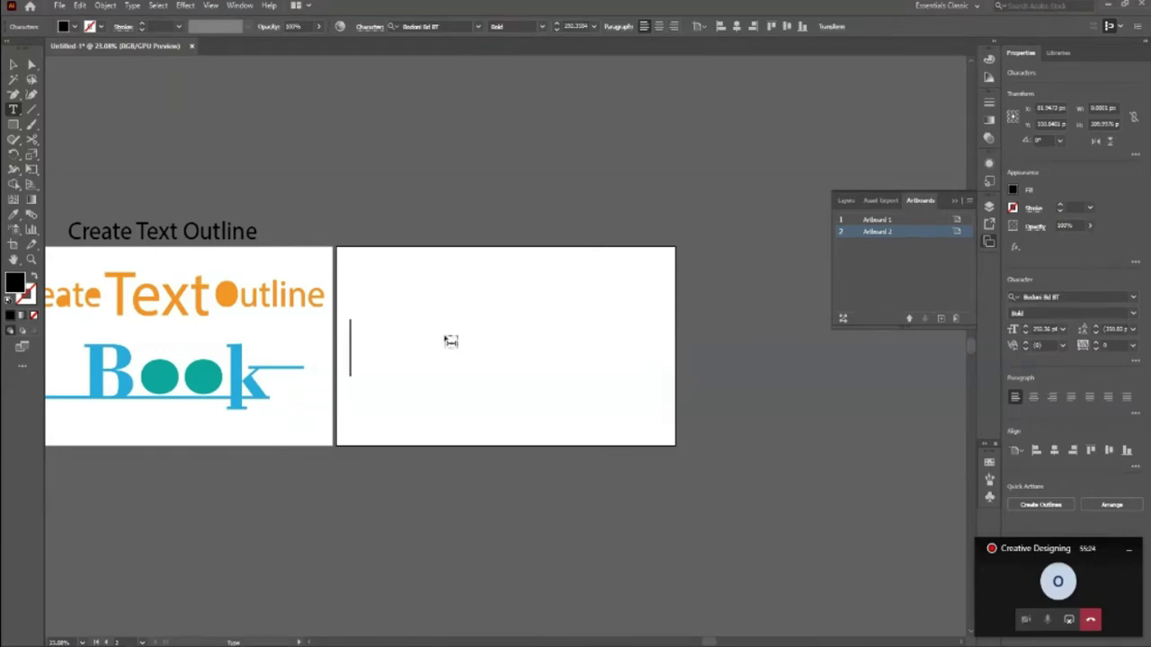
# Enter the letter "M", enlarge it to about 559 px wide, and centre it horizontally and vertically on the second artboard.
pyautogui.write('M')
pyautogui.click(12, 63)
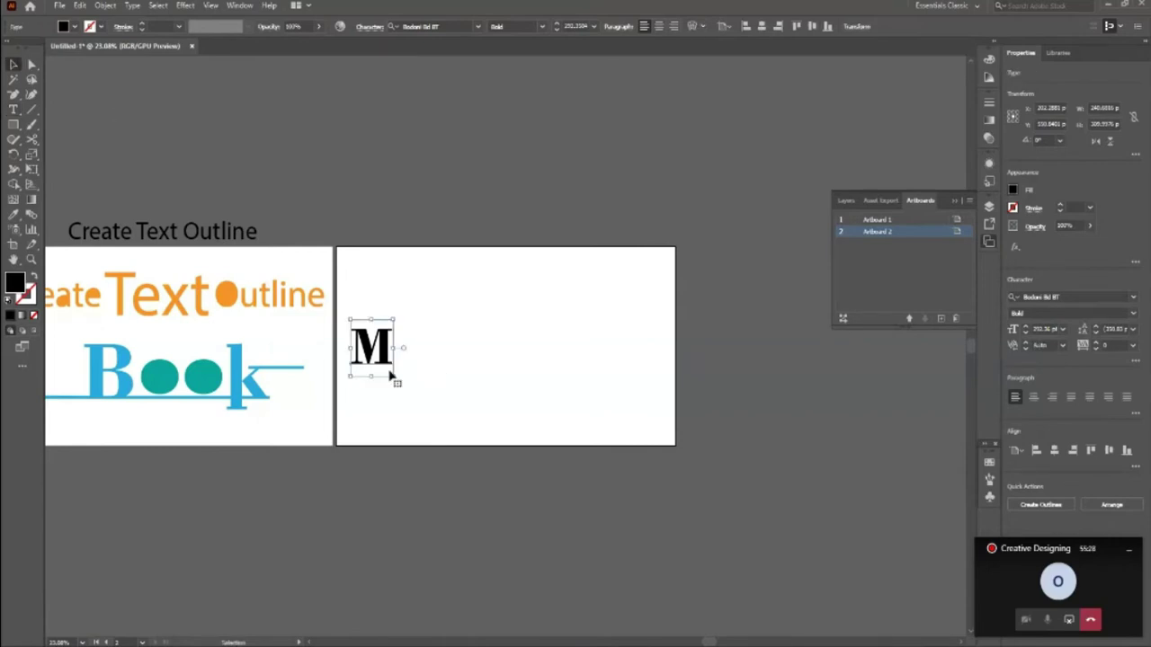
pyautogui.moveTo(393, 376); pyautogui.dragTo(515, 382)
pyautogui.click(762, 26)
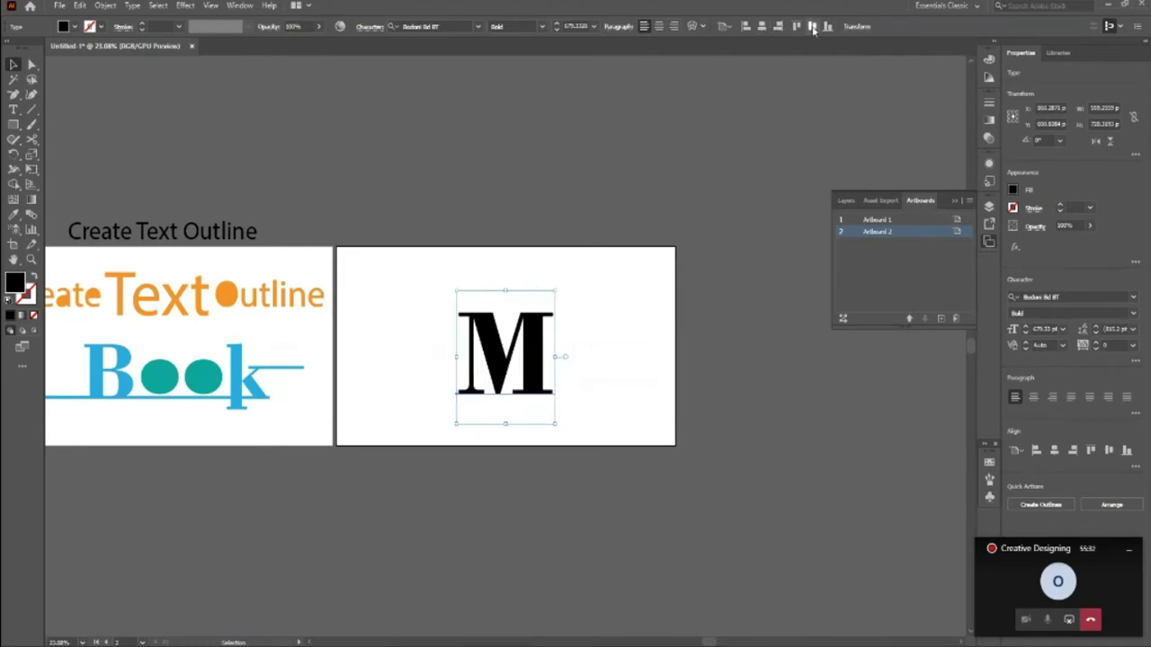
pyautogui.click(812, 27)
pyautogui.click(644, 411)
# Convert the large "M" to outlines and deselect it.
pyautogui.press('z')
pyautogui.moveTo(609, 431); pyautogui.dragTo(728, 525)
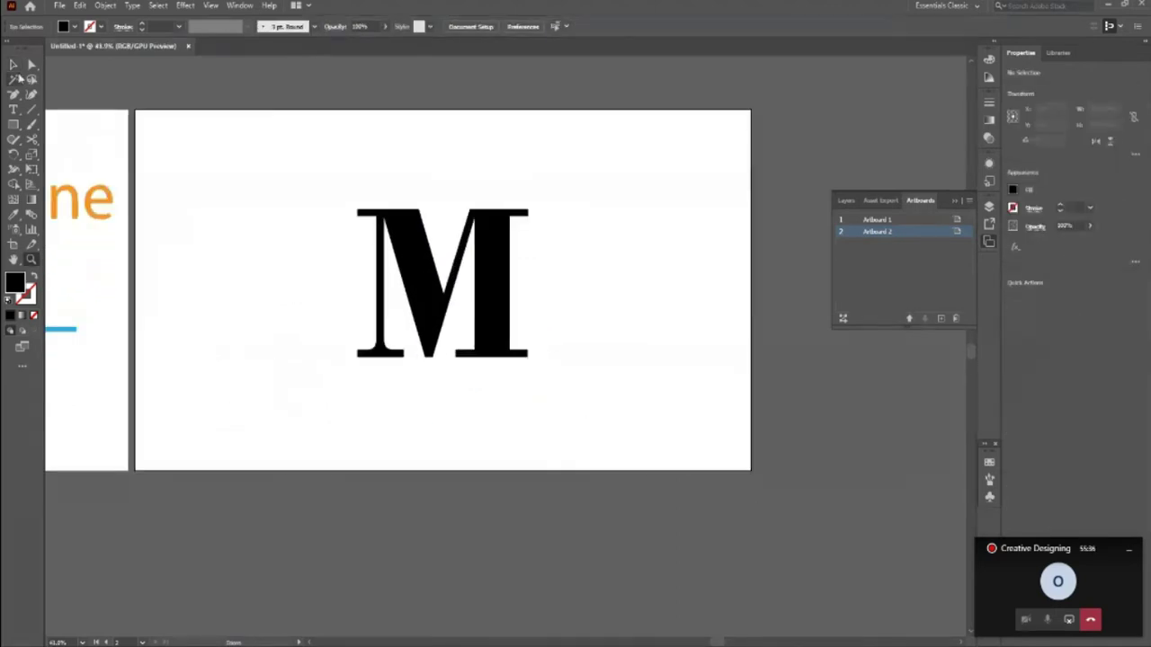
pyautogui.click(13, 64)
pyautogui.click(524, 295)
pyautogui.hotkey('ctrl', 'shift', 'o')
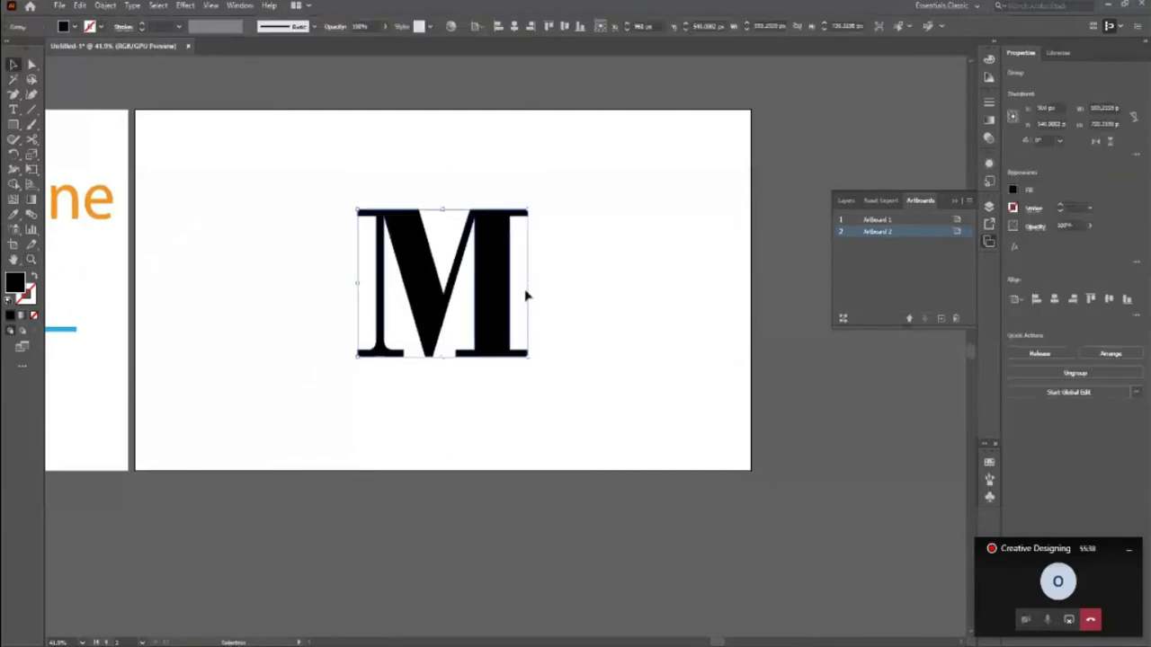
pyautogui.click(772, 396)
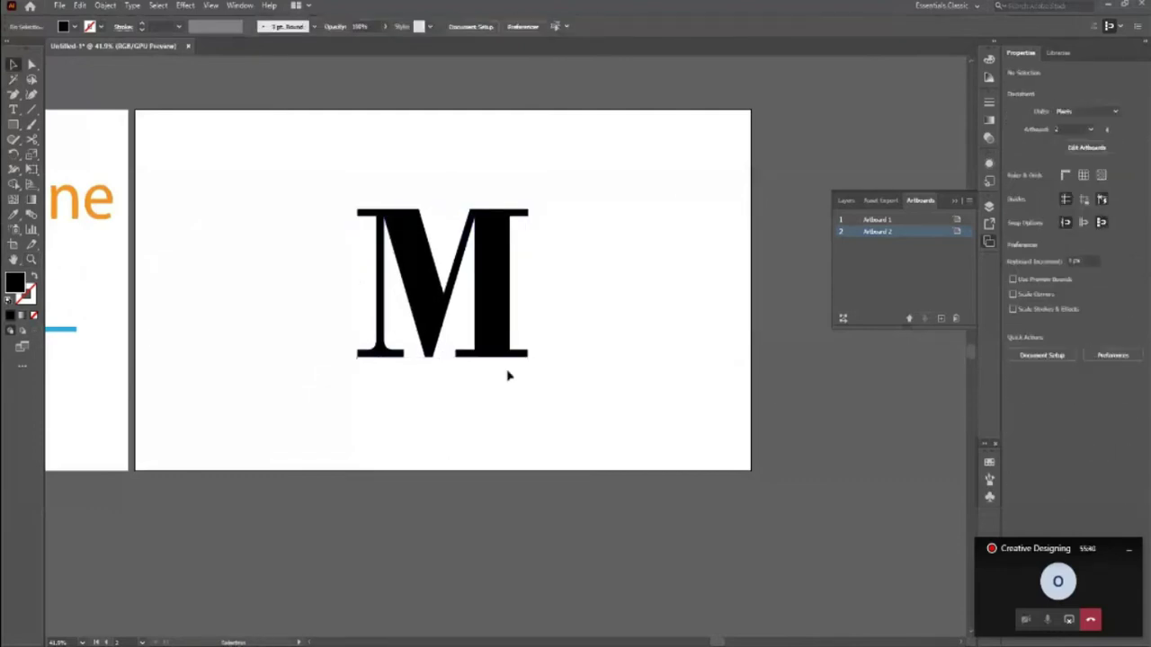
# Draw a tall black rectangle about 43 × 466 px over the M's thick stem, starting above the letter and ending in its bottom serif.
pyautogui.click(480, 291)
pyautogui.click(573, 307)
pyautogui.press('z')
pyautogui.moveTo(510, 335); pyautogui.dragTo(572, 364)
pyautogui.scroll(1, 462, 298)
pyautogui.click(12, 67)
pyautogui.click(12, 65)
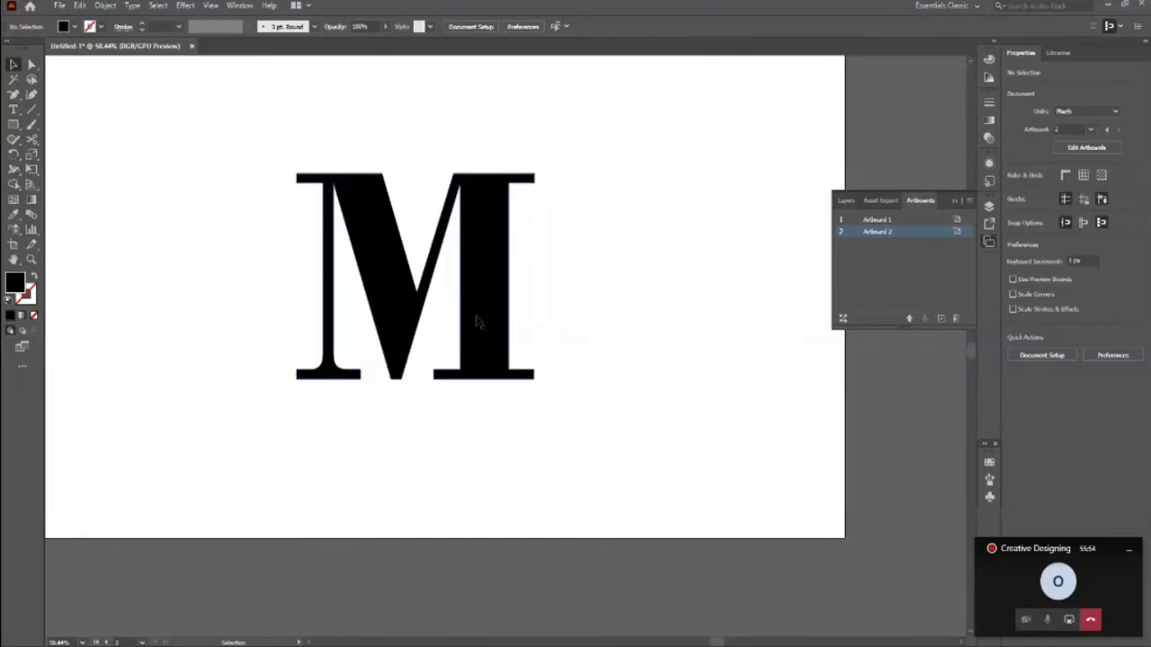
pyautogui.press('z')
pyautogui.moveTo(550, 248); pyautogui.dragTo(618, 303)
pyautogui.click(13, 66)
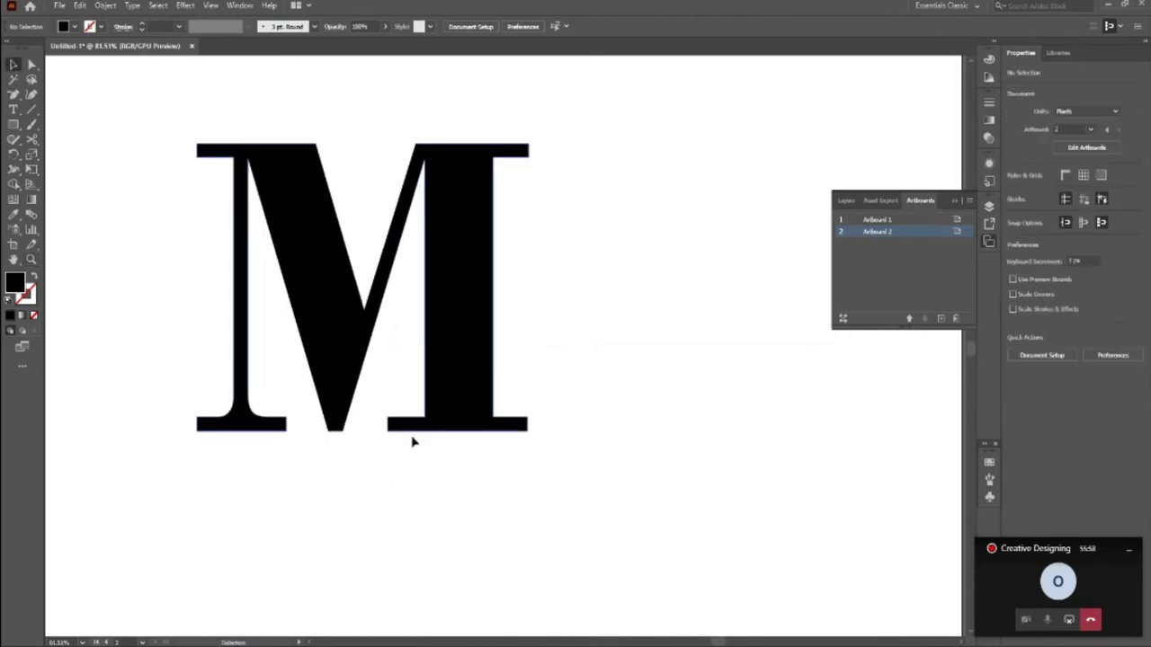
pyautogui.press('m')
pyautogui.moveTo(431, 116); pyautogui.dragTo(456, 419)
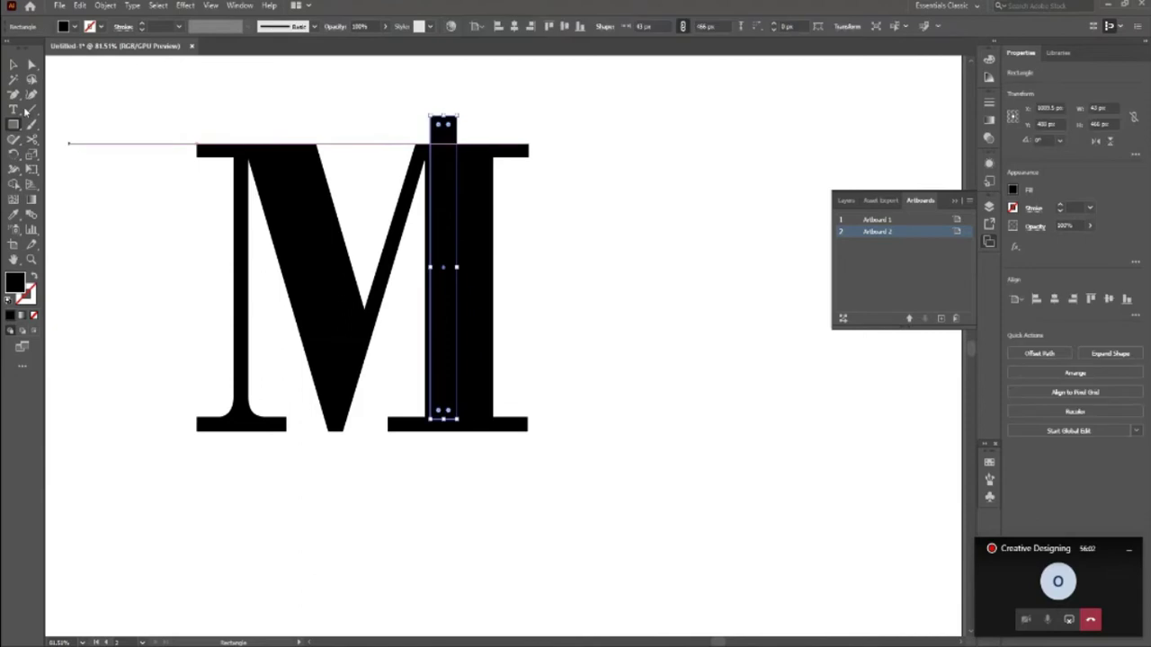
pyautogui.press('v')
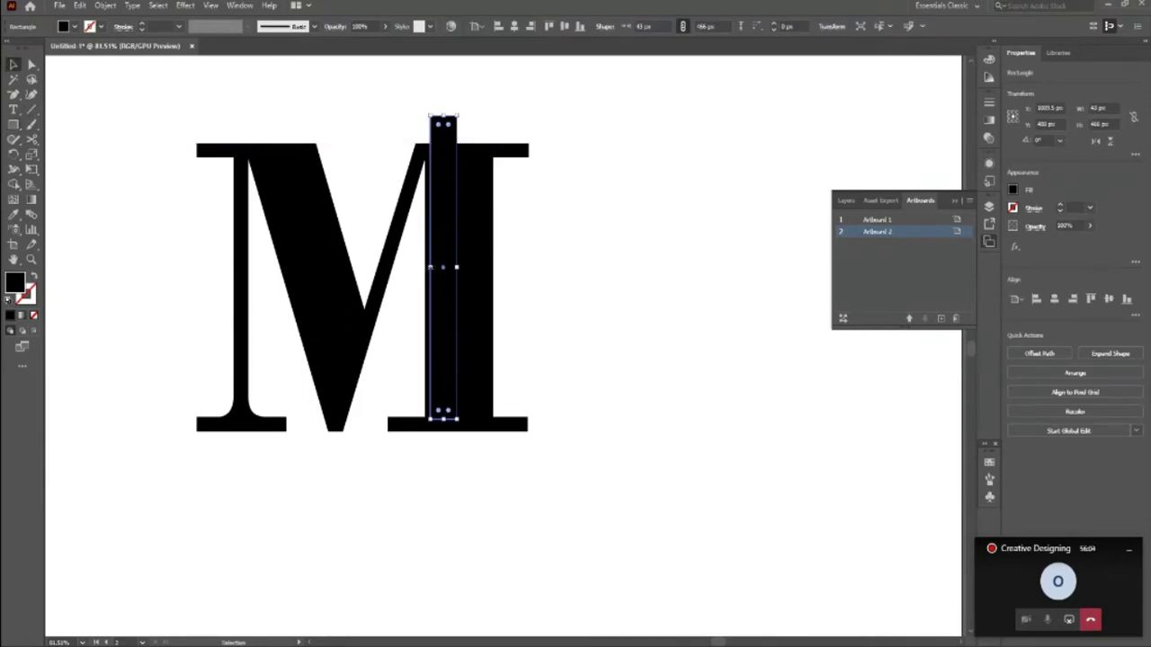
# Align the rectangle's inner side with the thick stem's edge, fill it orange, and narrow it to a strip about 6 px wide.
pyautogui.moveTo(429, 267); pyautogui.dragTo(420, 270)
pyautogui.click(76, 27)
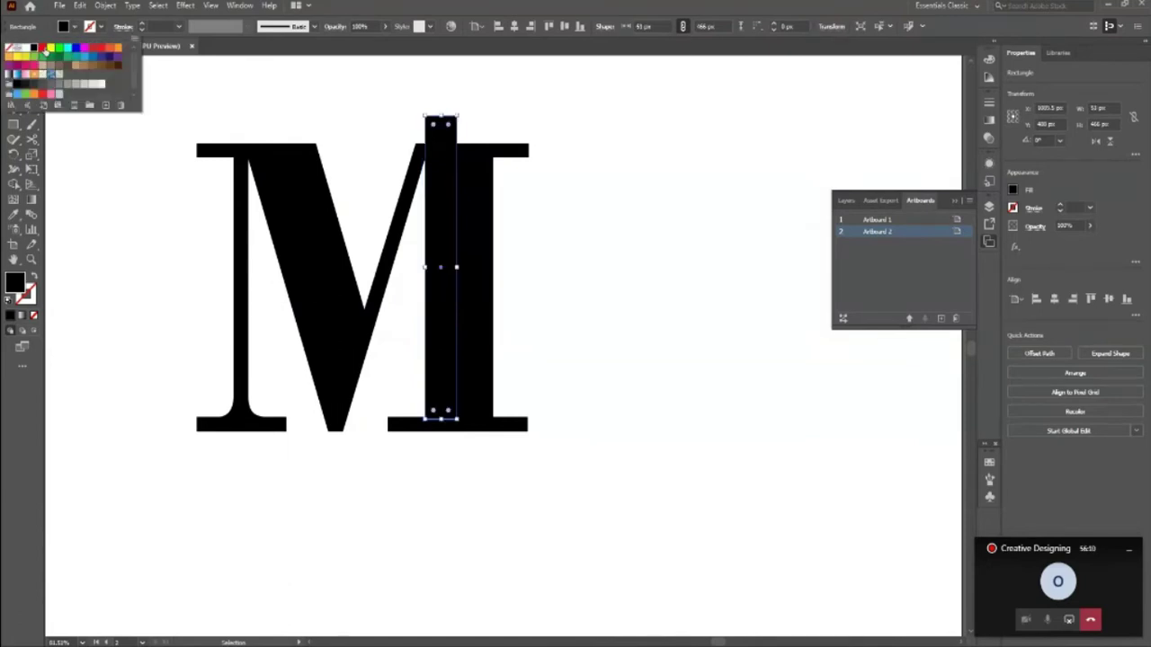
pyautogui.click(45, 50)
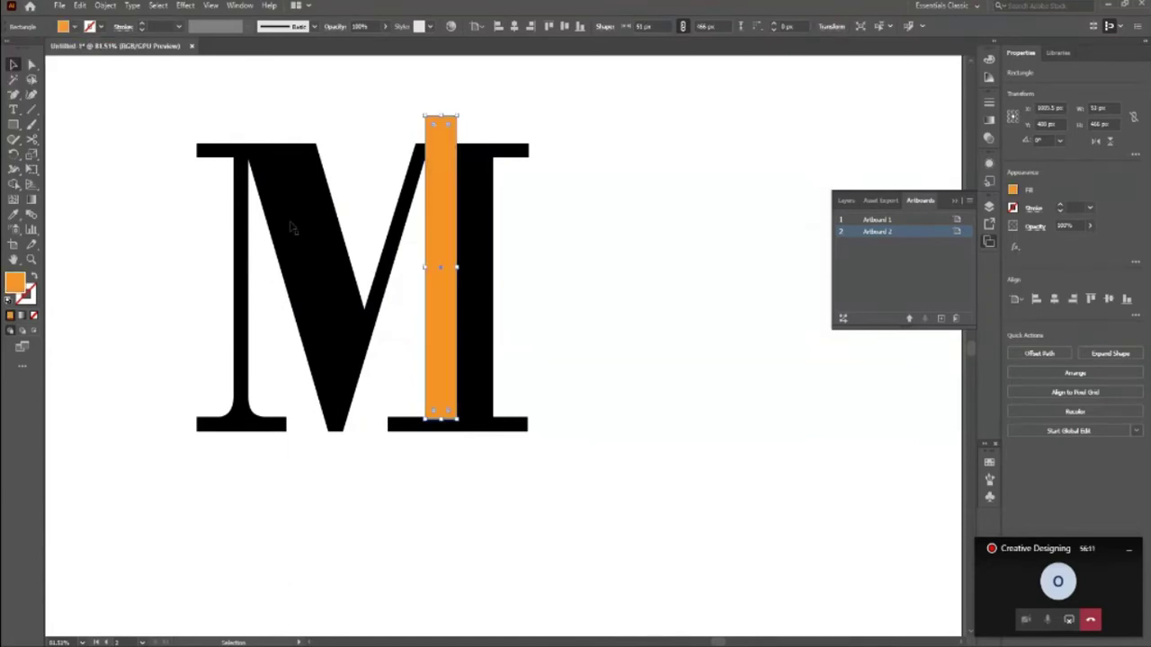
pyautogui.moveTo(457, 267); pyautogui.dragTo(428, 266)
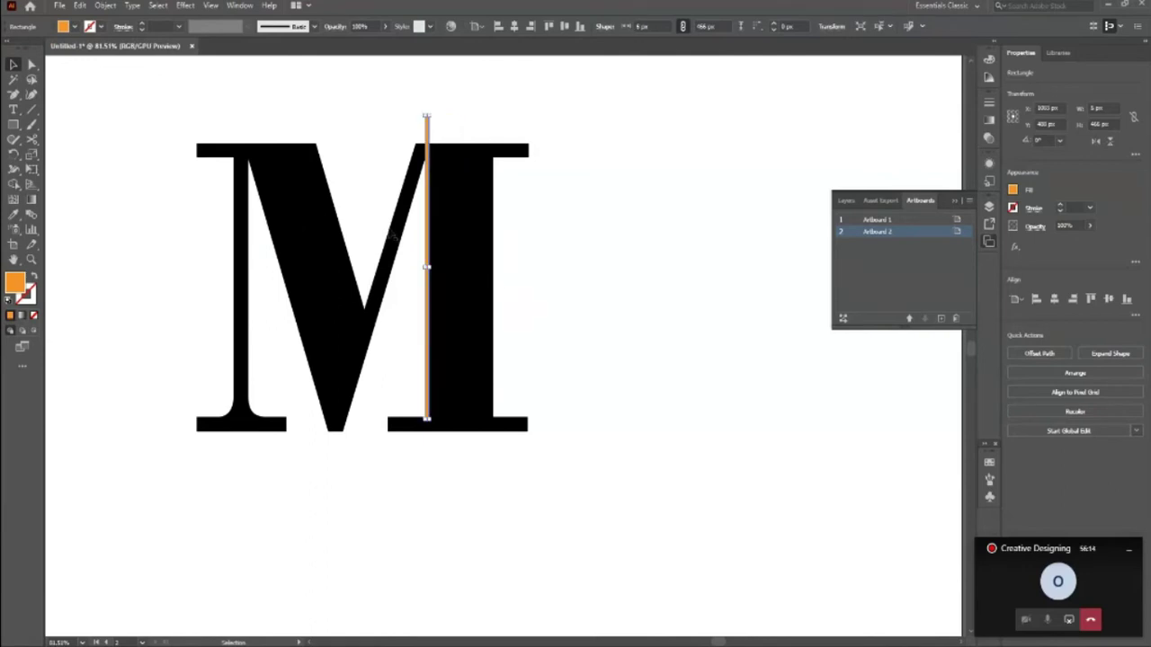
# Shorten the orange strip's lower end to meet the top edge of the thick stem's bottom serif.
pyautogui.moveTo(443, 163); pyautogui.dragTo(503, 163)
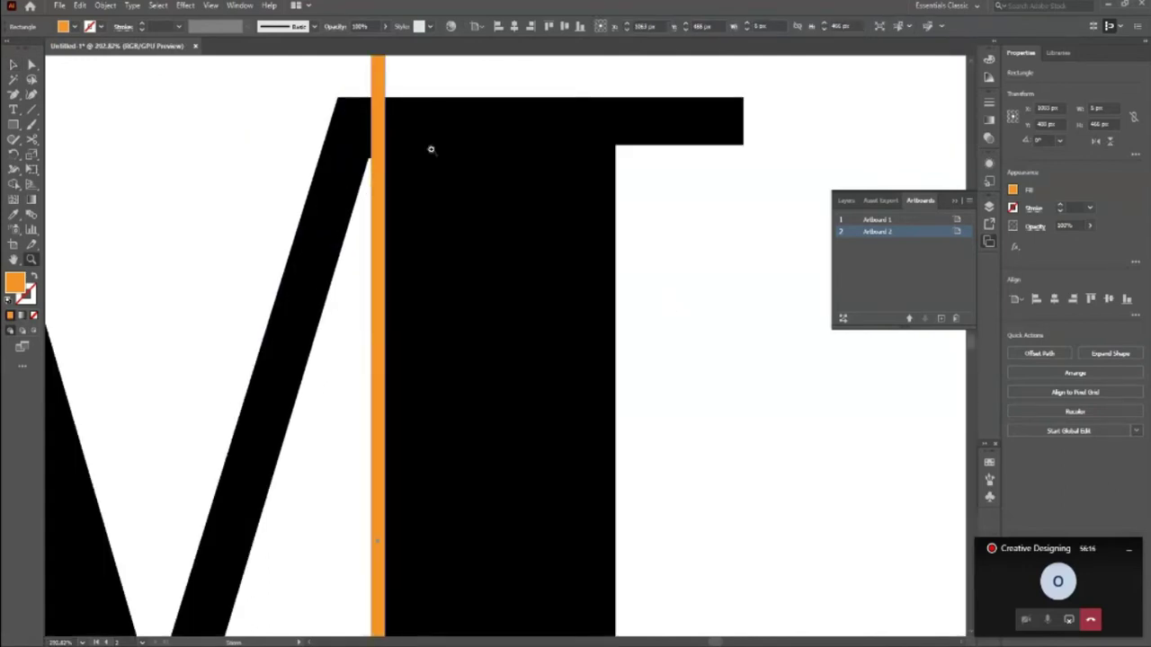
pyautogui.moveTo(432, 143); pyautogui.dragTo(396, 311)
pyautogui.moveTo(442, 526); pyautogui.dragTo(573, 543)
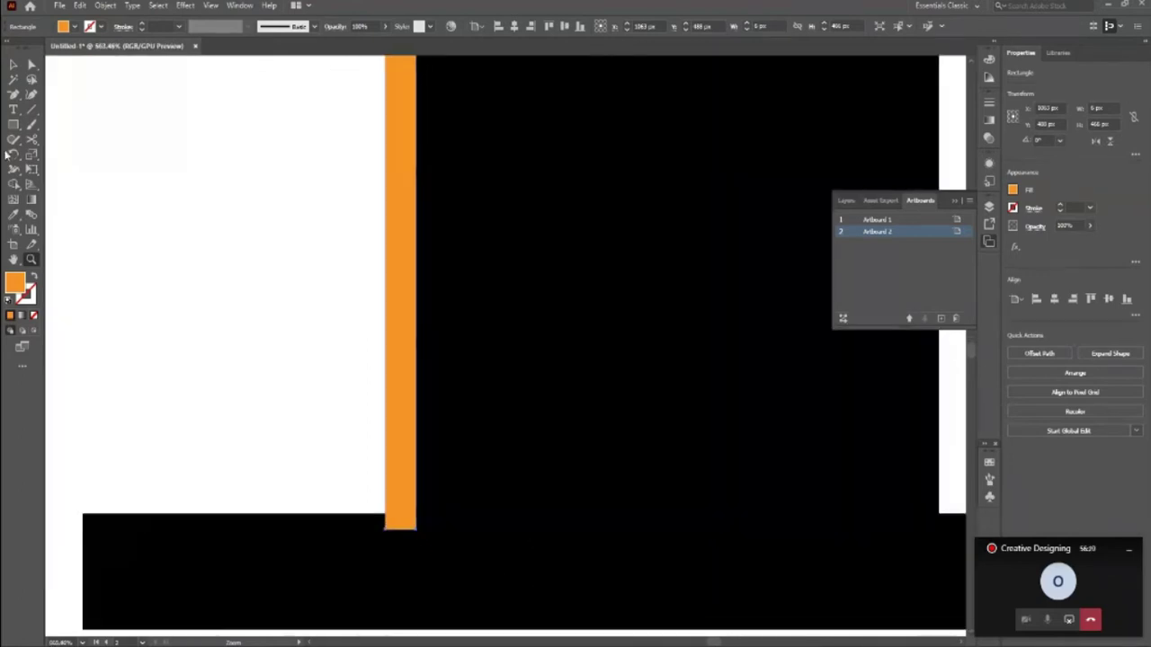
pyautogui.click(14, 65)
pyautogui.moveTo(401, 529); pyautogui.dragTo(401, 514)
pyautogui.click(290, 424)
pyautogui.click(394, 458)
# Duplicate the orange strip, move the copy to the inner edge of the M's thin stem, raise it slightly, and deselect it.
pyautogui.press('z')
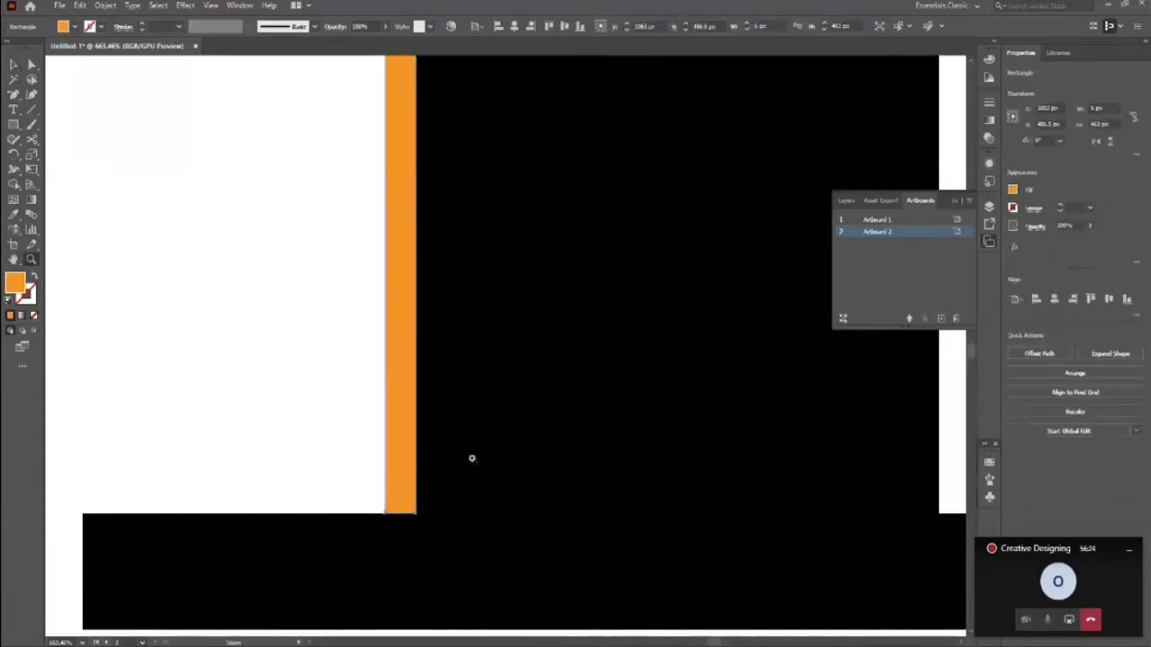
pyautogui.moveTo(472, 458); pyautogui.dragTo(315, 500)
pyautogui.moveTo(388, 498); pyautogui.dragTo(336, 398)
pyautogui.moveTo(419, 183); pyautogui.dragTo(536, 272)
pyautogui.moveTo(433, 233); pyautogui.dragTo(479, 279)
pyautogui.keyDown('alt'); pyautogui.click(479, 278); pyautogui.keyUp('alt')
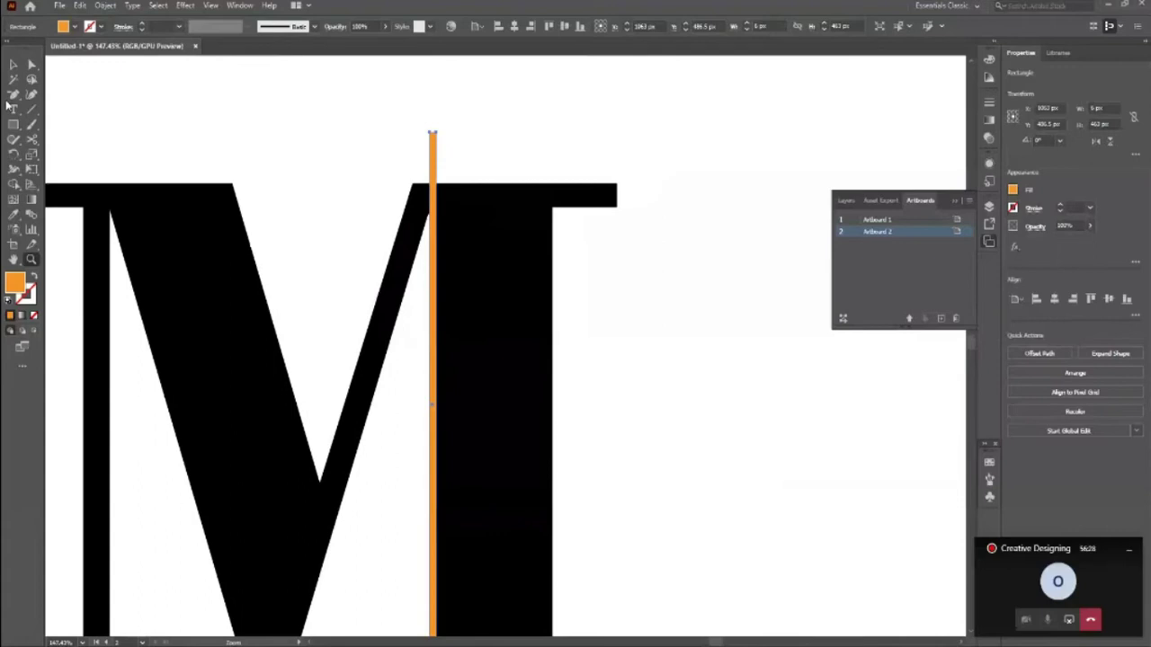
pyautogui.keyDown('alt'); pyautogui.click(444, 225); pyautogui.keyUp('alt')
pyautogui.click(14, 66)
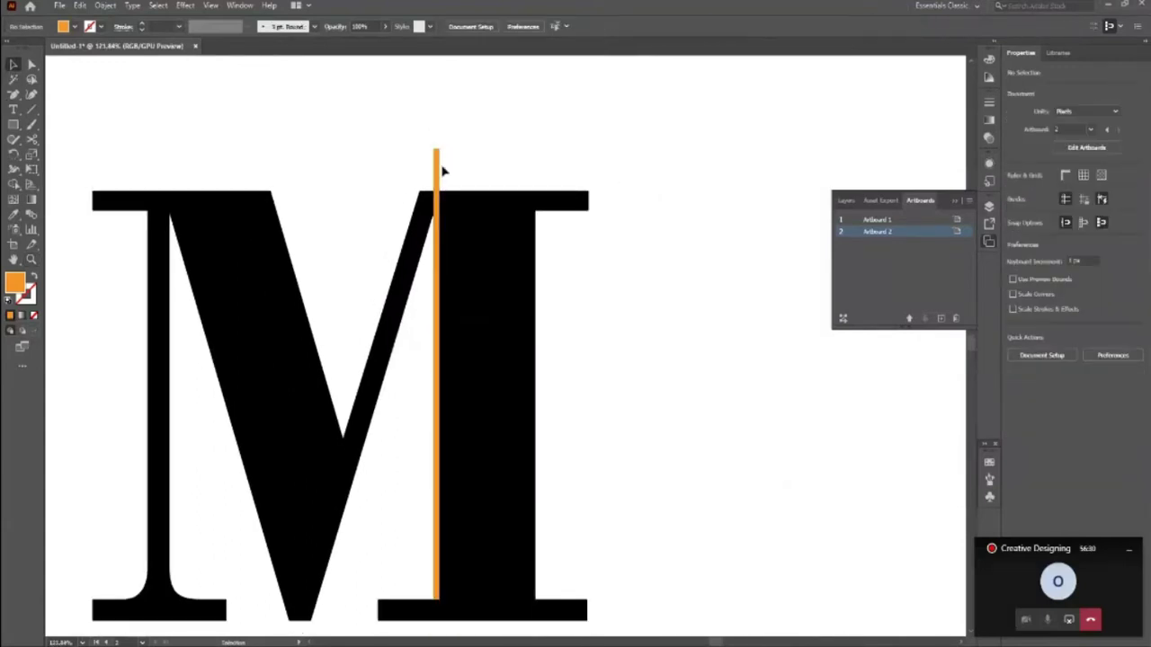
pyautogui.press('v')
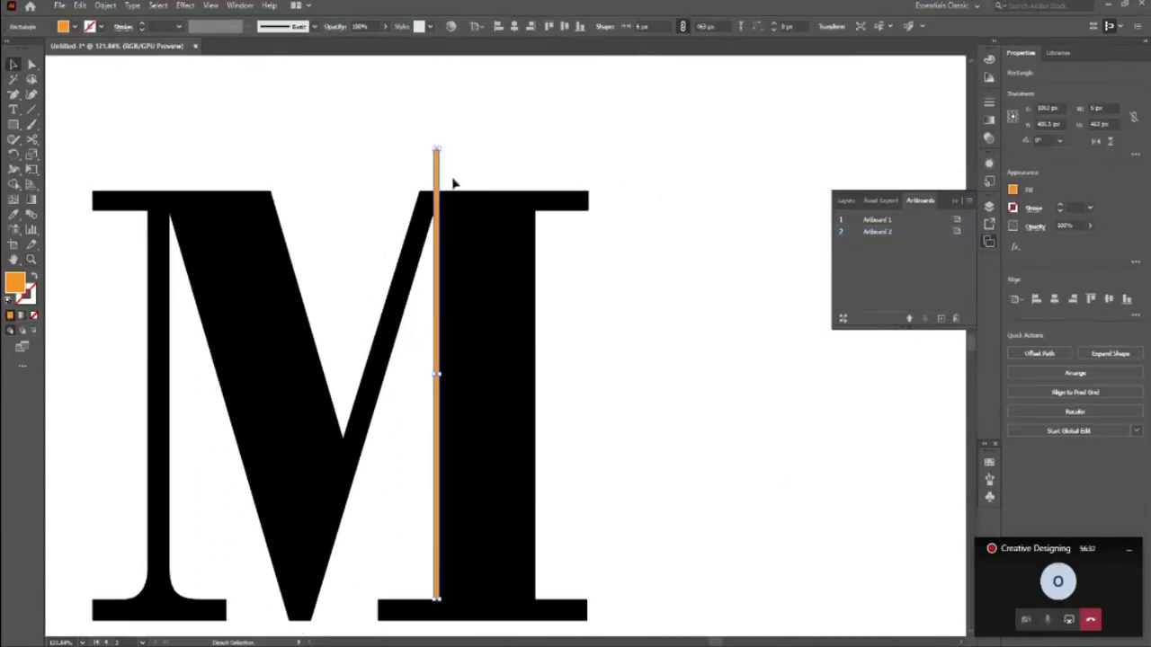
pyautogui.hotkey('alt', 'shift', 'Left')
pyautogui.hotkey('shift', 'Left')
pyautogui.hotkey('shift', 'Left')
pyautogui.hotkey('shift', 'Left')
pyautogui.hotkey('shift', 'Left')
pyautogui.hotkey('shift', 'Left')
pyautogui.hotkey('shift', 'Left')
pyautogui.hotkey('shift', 'Left')
pyautogui.hotkey('shift', 'Left')
pyautogui.hotkey('shift', 'Left')
pyautogui.hotkey('shift', 'Left')
pyautogui.hotkey('shift', 'Left')
pyautogui.hotkey('shift', 'Left')
pyautogui.hotkey('shift', 'Left')
pyautogui.hotkey('shift', 'Left')
pyautogui.hotkey('shift', 'Left')
pyautogui.hotkey('shift', 'Left')
pyautogui.hotkey('shift', 'Left')
pyautogui.hotkey('shift', 'Left')
pyautogui.hotkey('shift', 'Left')
pyautogui.hotkey('shift', 'Left')
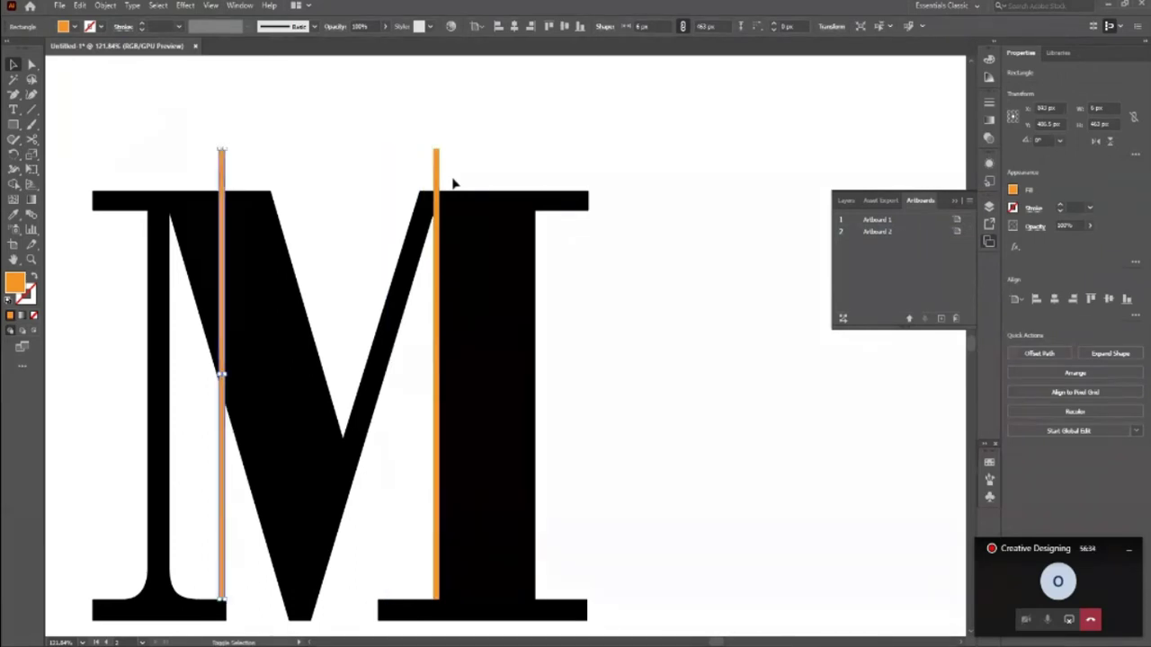
pyautogui.hotkey('shift', 'Left')
pyautogui.hotkey('shift', 'Left')
pyautogui.hotkey('shift', 'Left')
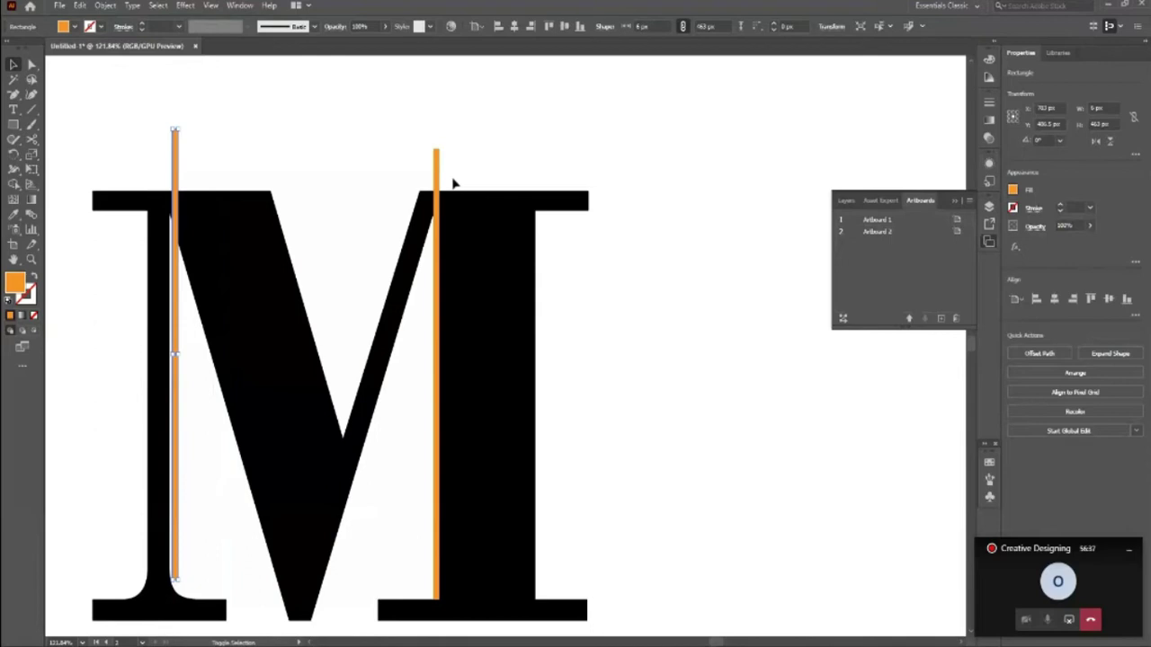
pyautogui.hotkey('shift', 'Up')
pyautogui.click(231, 131)
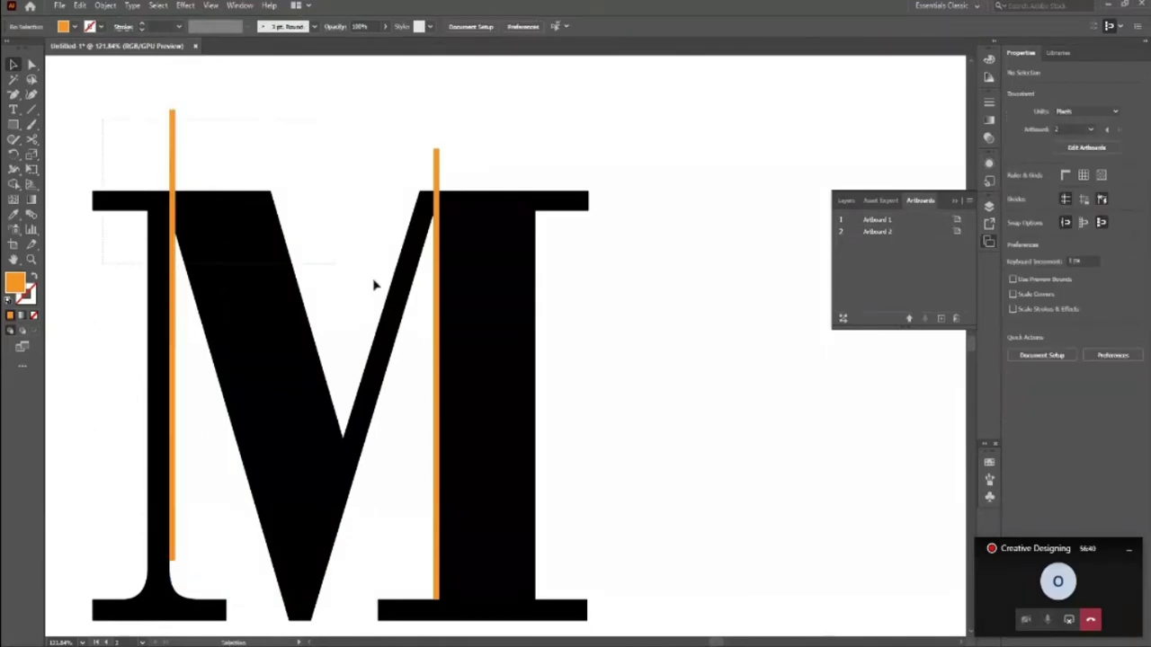
# Select the M with both orange strips, cut the strips out of the letter with Shape Builder, and deselect the result.
pyautogui.hotkey('ctrl', 'a')
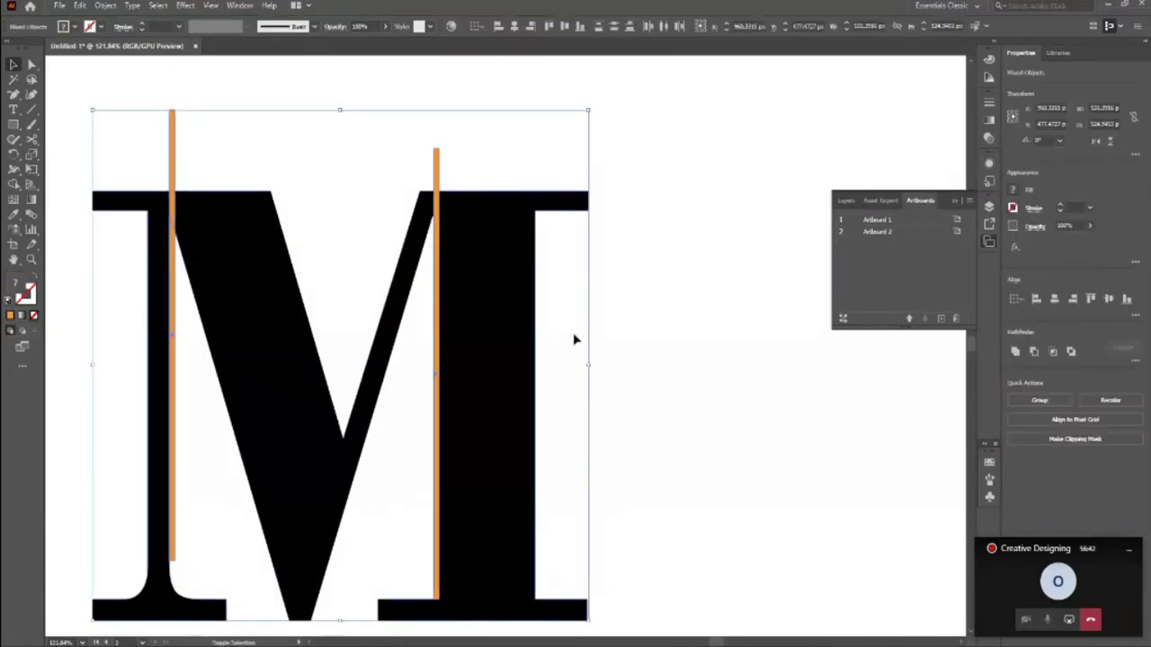
pyautogui.hotkey('shift', 'm')
pyautogui.keyDown('alt'); pyautogui.click(437, 208); pyautogui.keyUp('alt')
pyautogui.keyDown('alt'); pyautogui.click(437, 170); pyautogui.keyUp('alt')
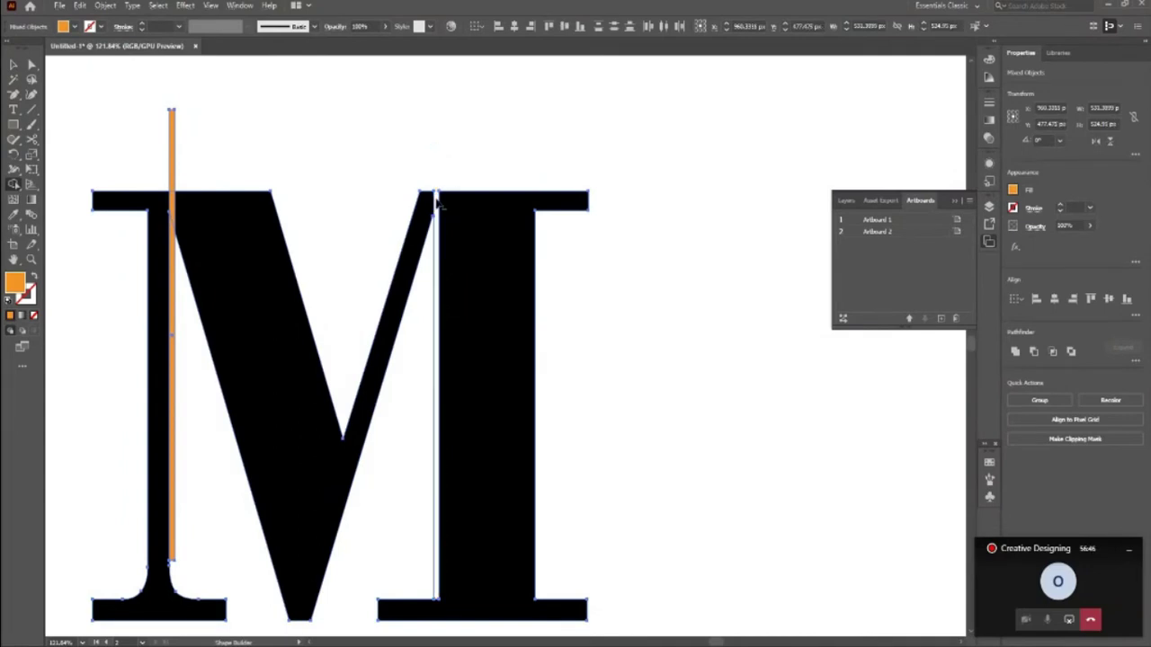
pyautogui.keyDown('alt'); pyautogui.click(434, 257); pyautogui.keyUp('alt')
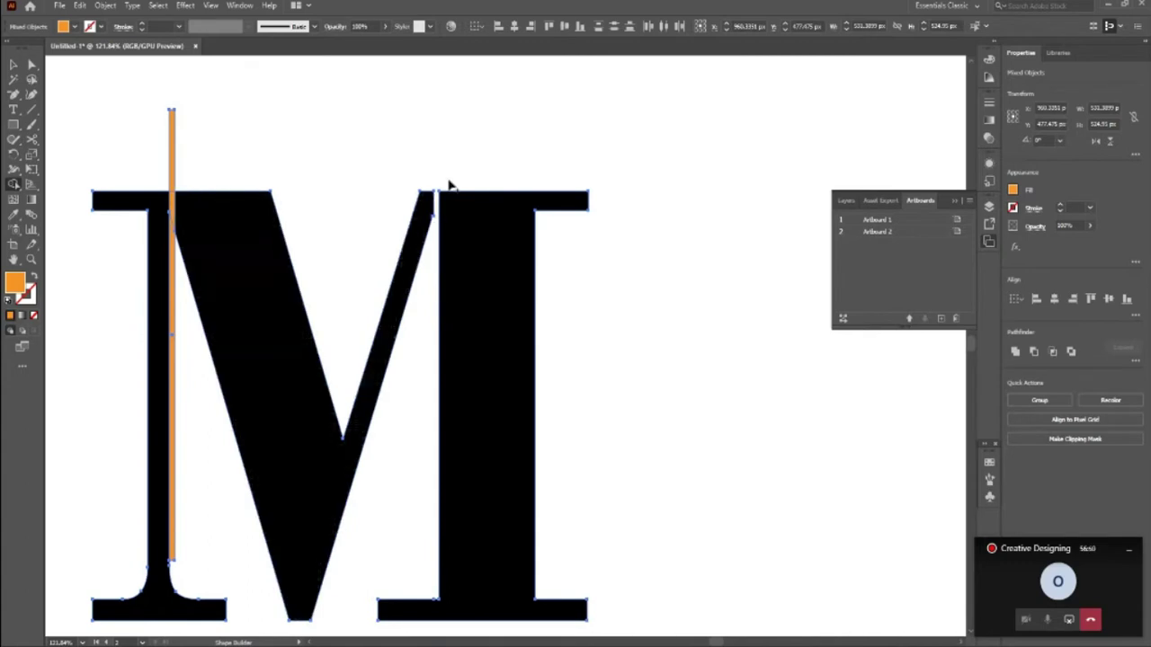
pyautogui.click(173, 235)
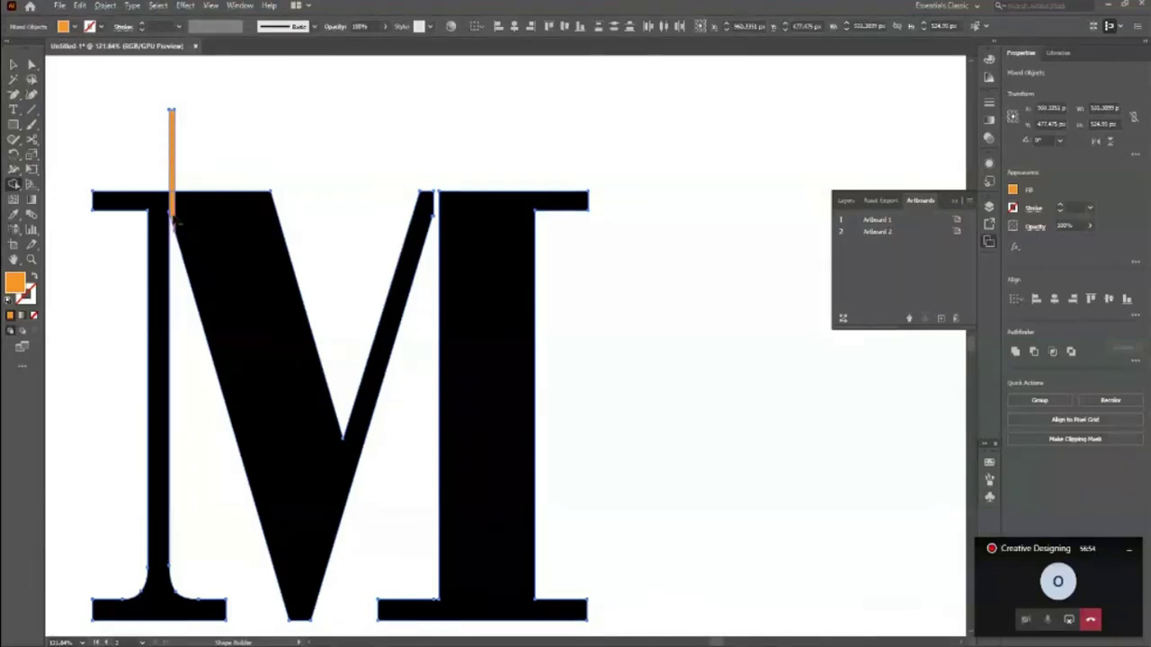
pyautogui.keyDown('alt'); pyautogui.click(172, 173); pyautogui.keyUp('alt')
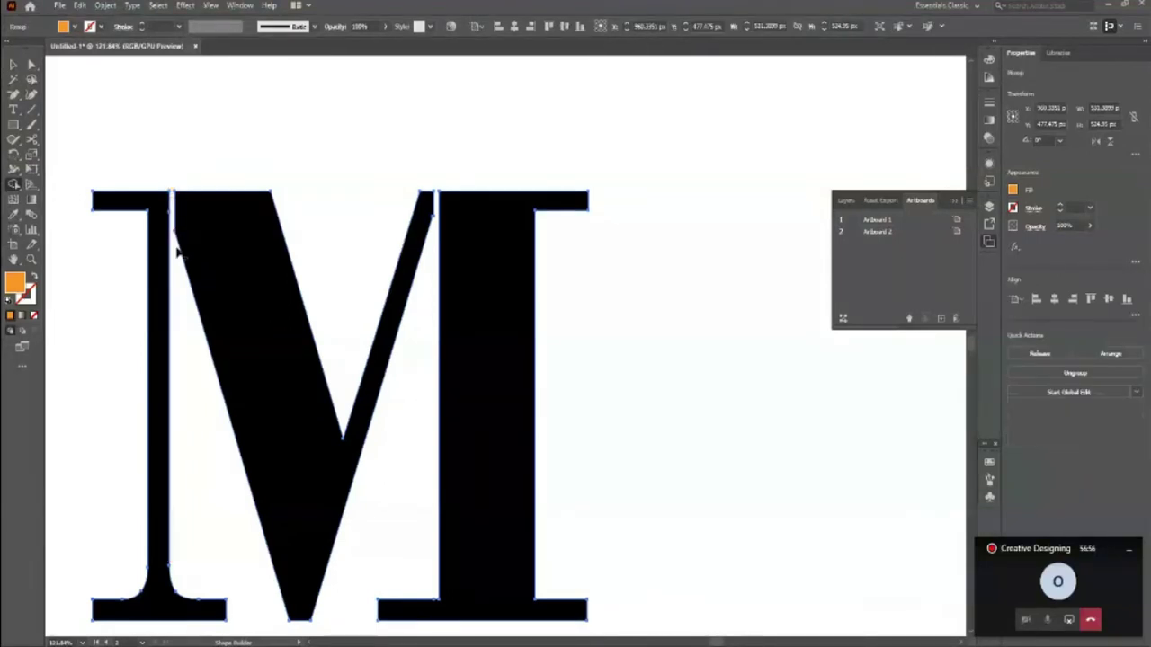
pyautogui.scroll(-1, 270, 336)
pyautogui.scroll(-2, 270, 337)
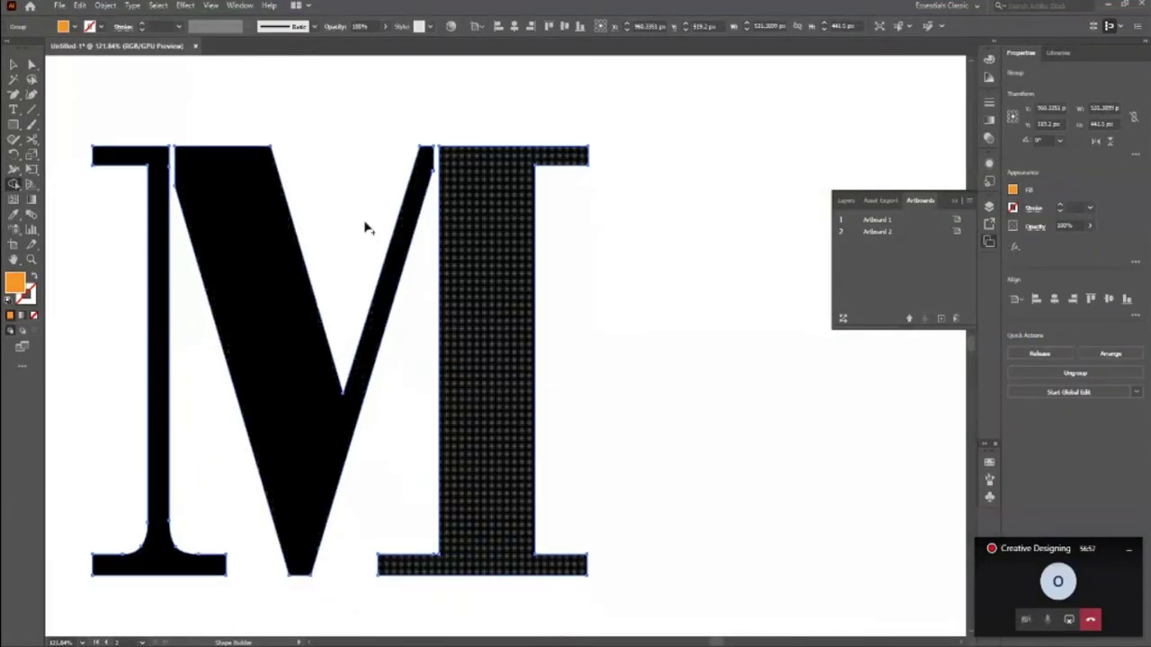
pyautogui.keyDown('ctrl'); pyautogui.click(625, 317); pyautogui.keyUp('ctrl')
# Smooth away the small notch at the top of the M's thin diagonal, beside the gap to the thick stem, by adjusting its anchor points.
pyautogui.press('z')
pyautogui.moveTo(625, 316); pyautogui.dragTo(618, 413)
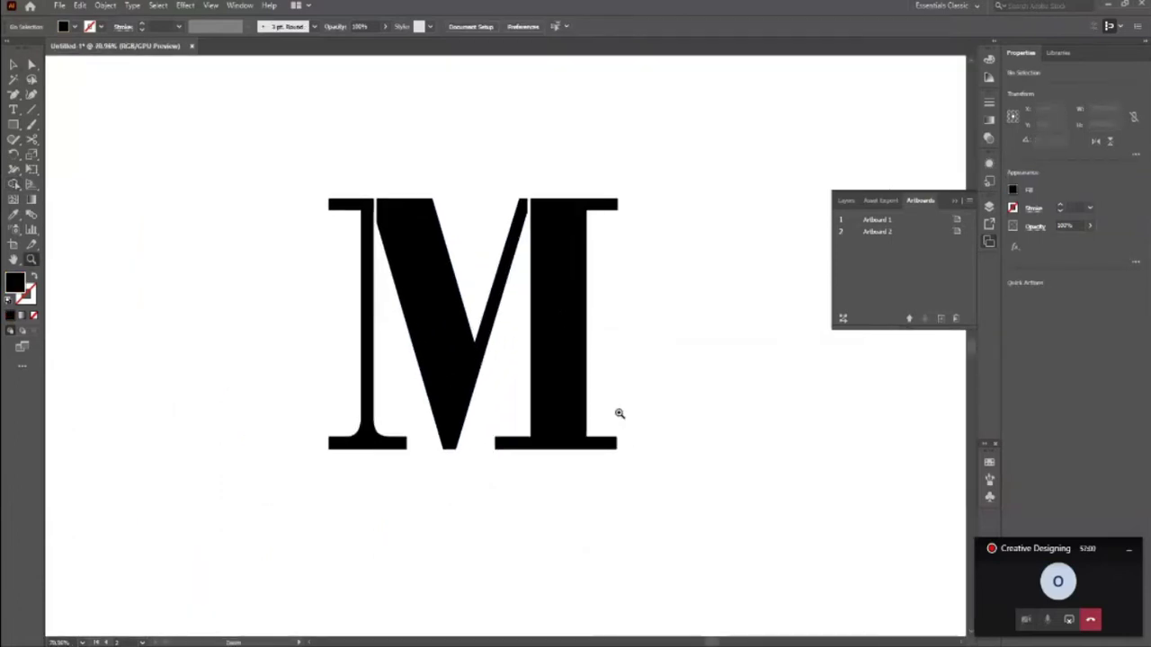
pyautogui.moveTo(463, 329); pyautogui.dragTo(344, 275)
pyautogui.scroll(-1, 514, 296)
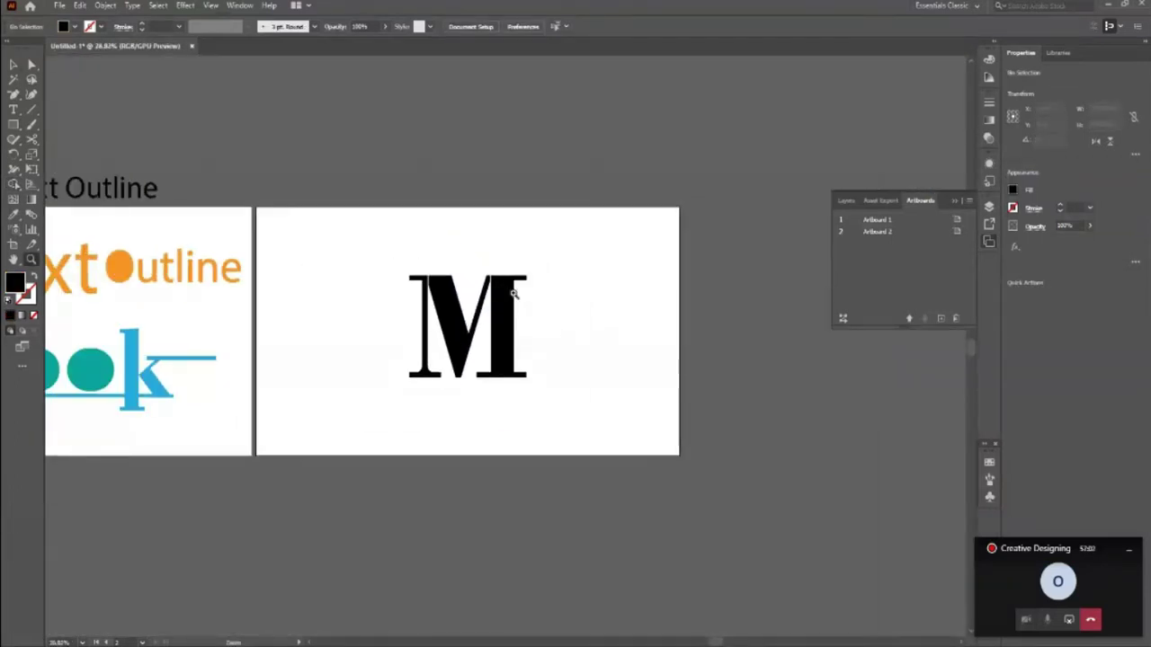
pyautogui.scroll(3, 614, 311)
pyautogui.scroll(2, 342, 188)
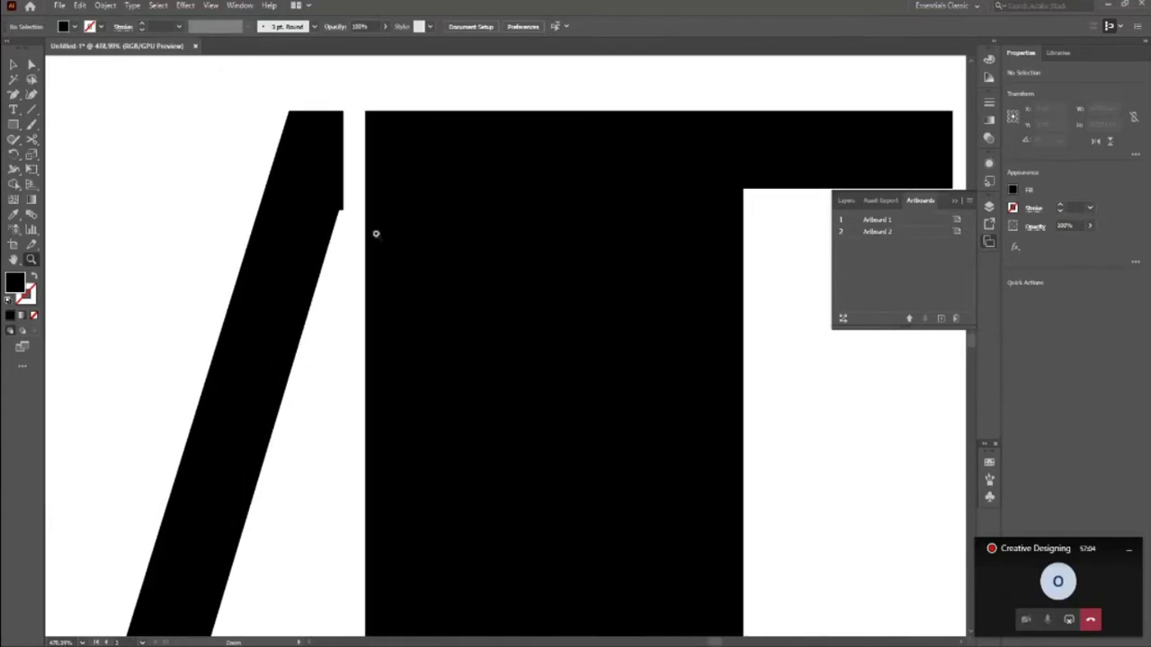
pyautogui.scroll(1, 360, 229)
pyautogui.press('v')
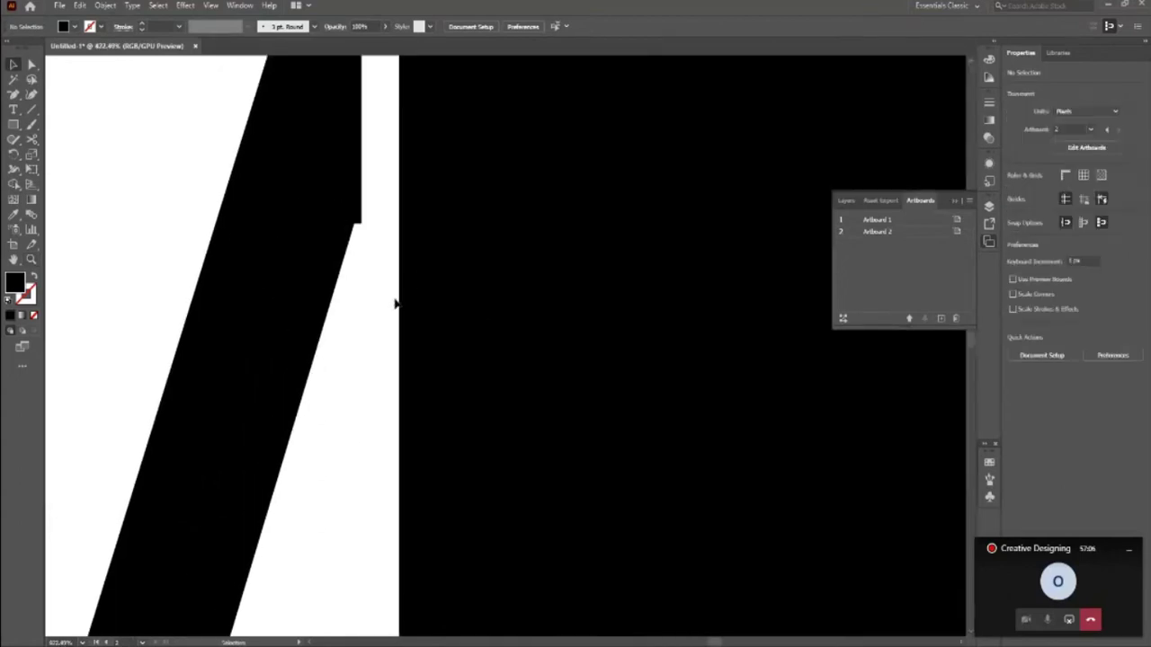
pyautogui.click(353, 194)
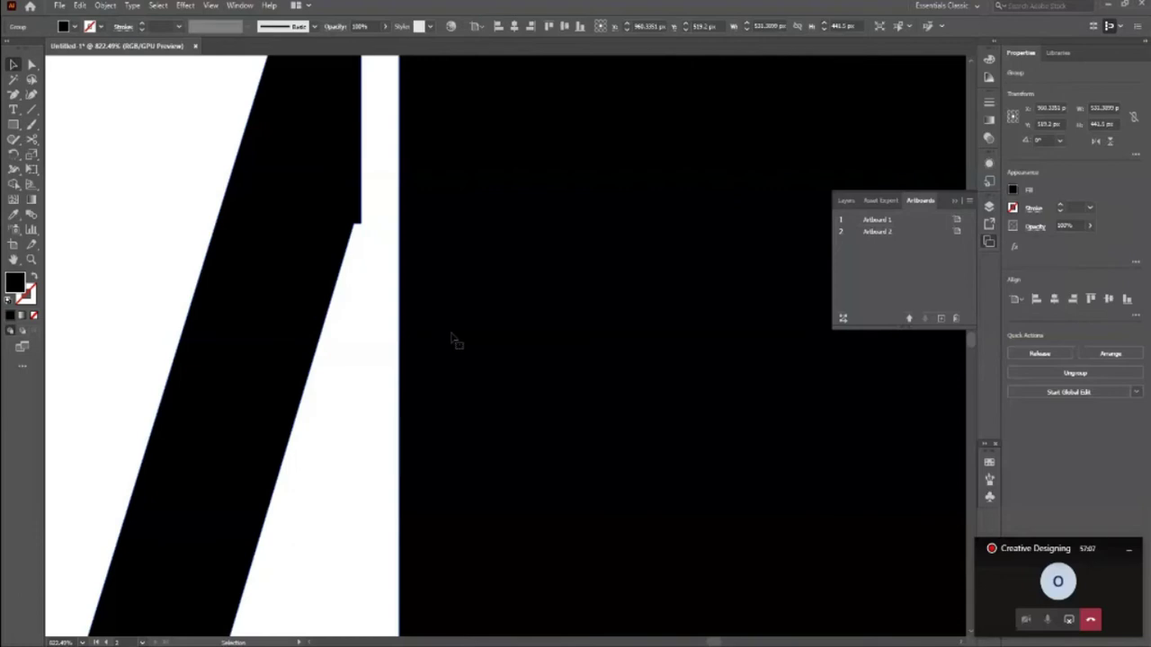
pyautogui.click(370, 280)
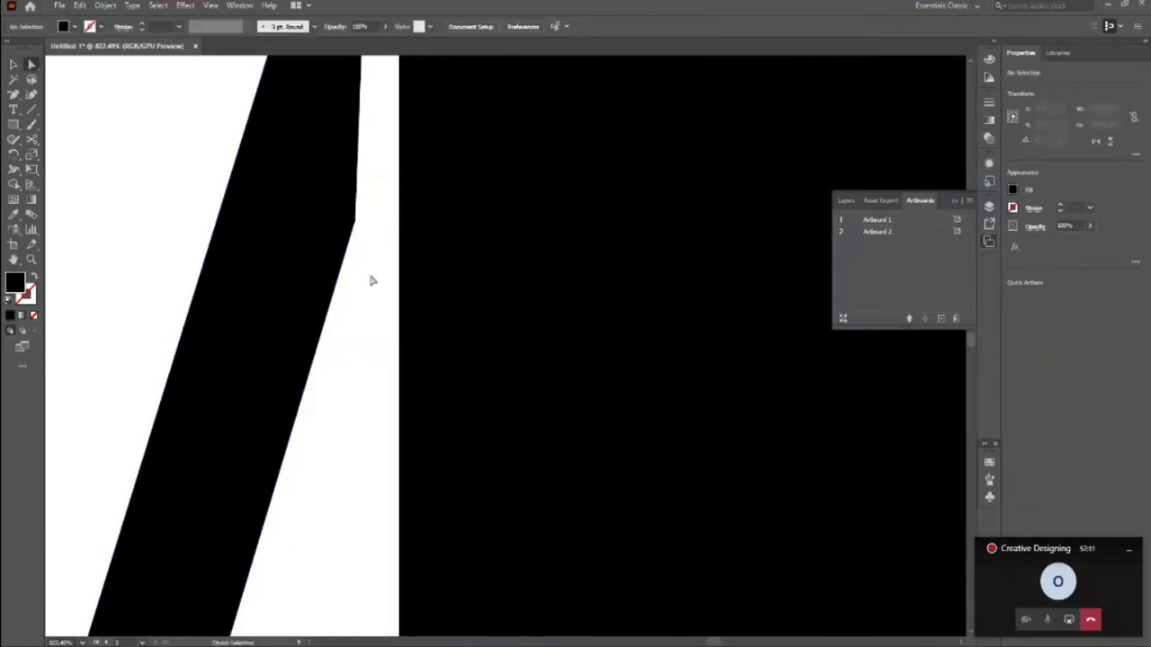
pyautogui.press('z')
pyautogui.moveTo(447, 206); pyautogui.dragTo(258, 226)
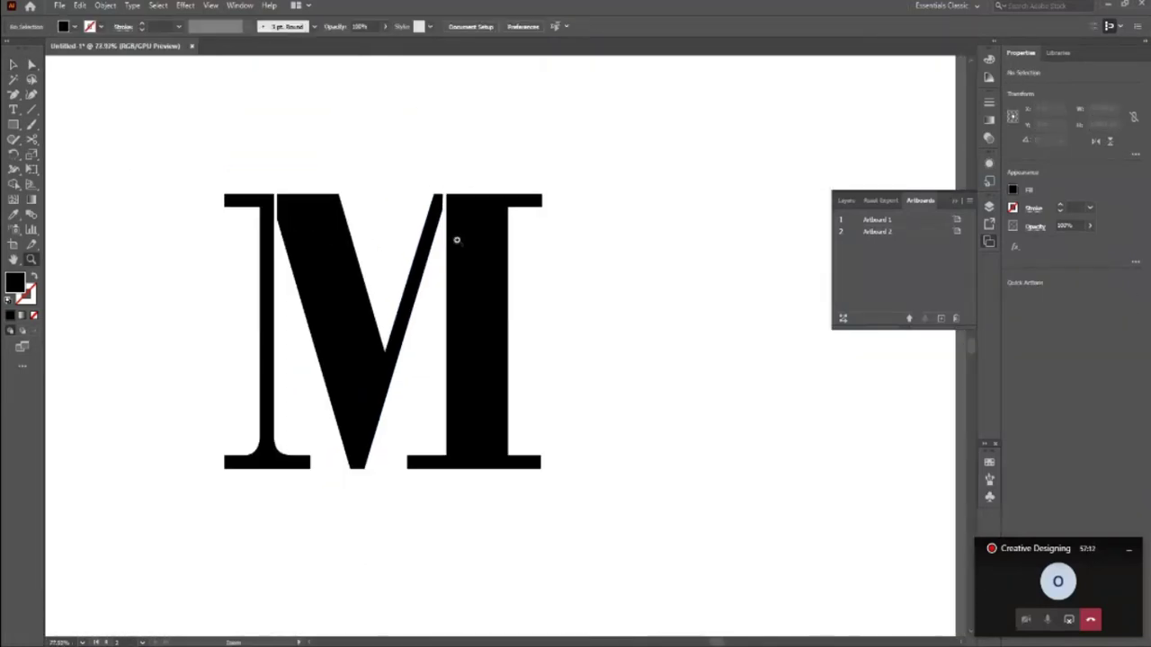
pyautogui.moveTo(456, 240); pyautogui.dragTo(409, 268)
pyautogui.moveTo(498, 361); pyautogui.dragTo(454, 359)
pyautogui.moveTo(397, 346); pyautogui.dragTo(459, 430)
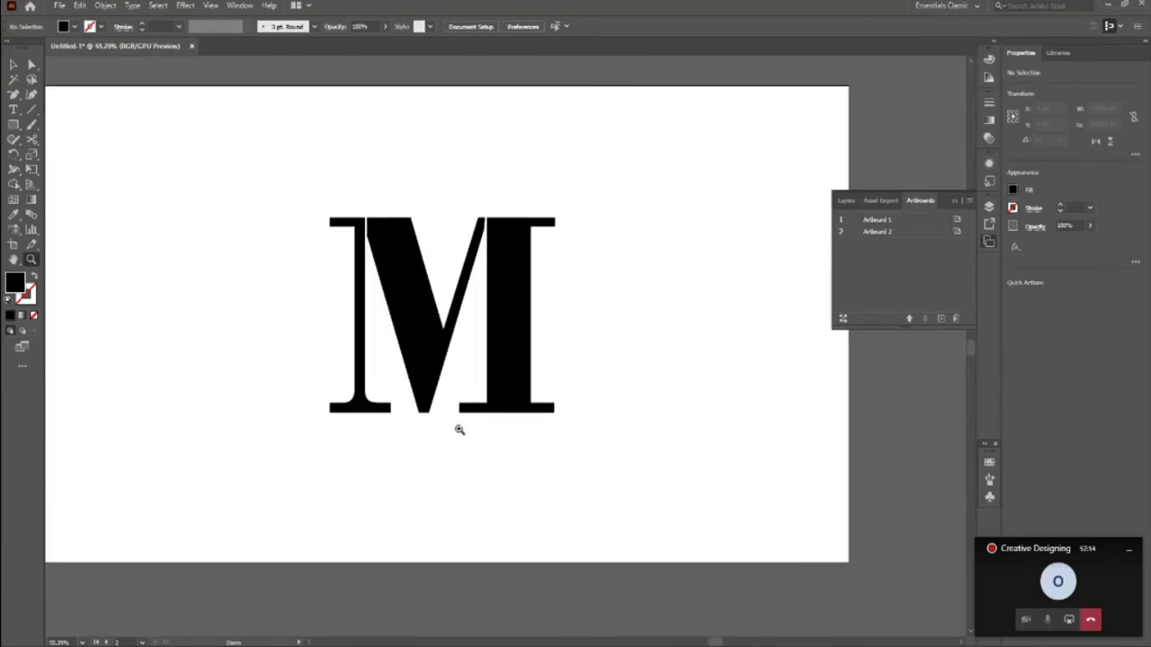
# Ungroup the cut M and release its compound path so each part becomes a separate shape.
pyautogui.press('v')
pyautogui.click(441, 411)
pyautogui.rightClick(424, 349)
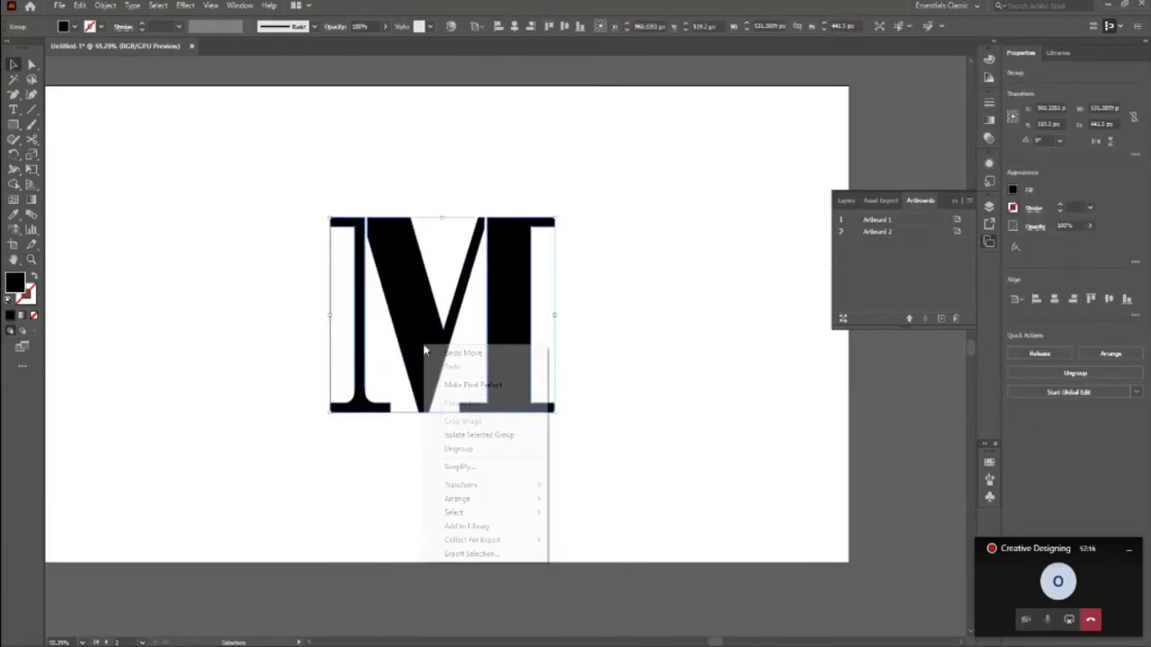
pyautogui.click(456, 449)
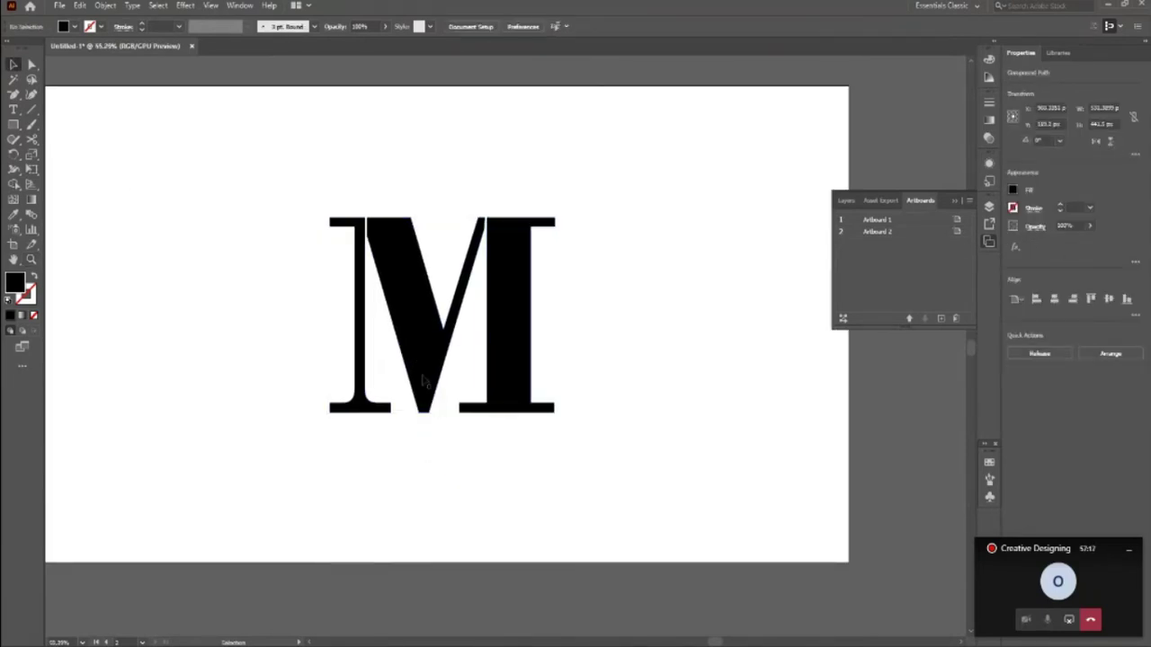
pyautogui.rightClick(442, 306)
pyautogui.click(454, 398)
# Fill the M's central V-shaped part with a dark grey swatch and deselect it.
pyautogui.click(482, 376)
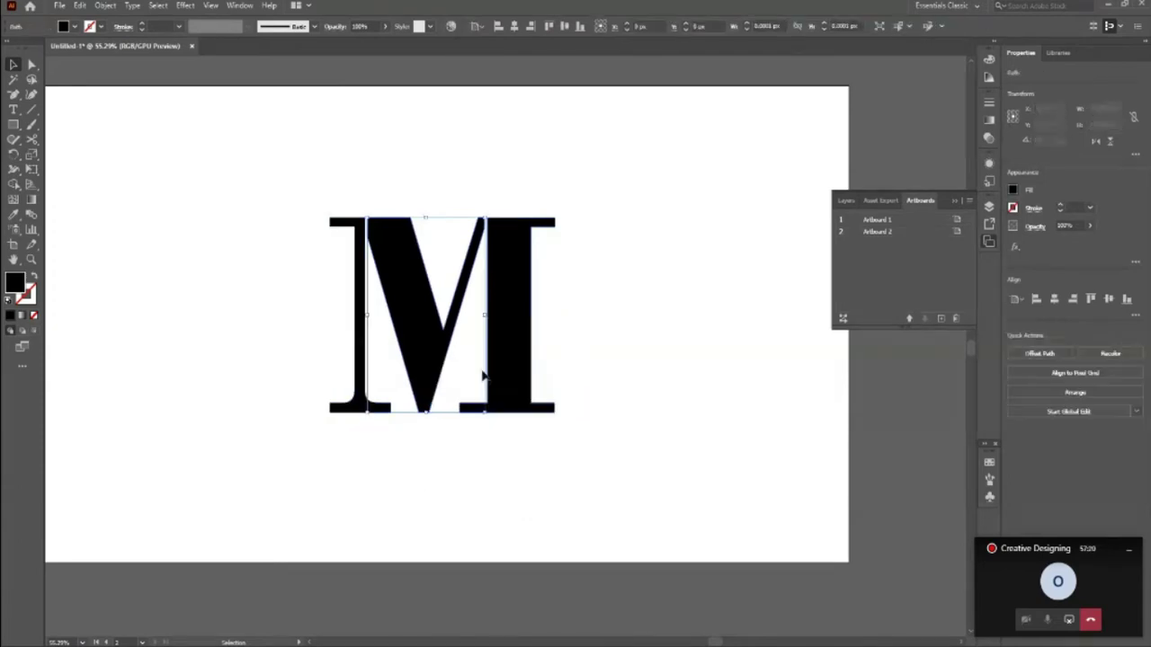
pyautogui.click(65, 26)
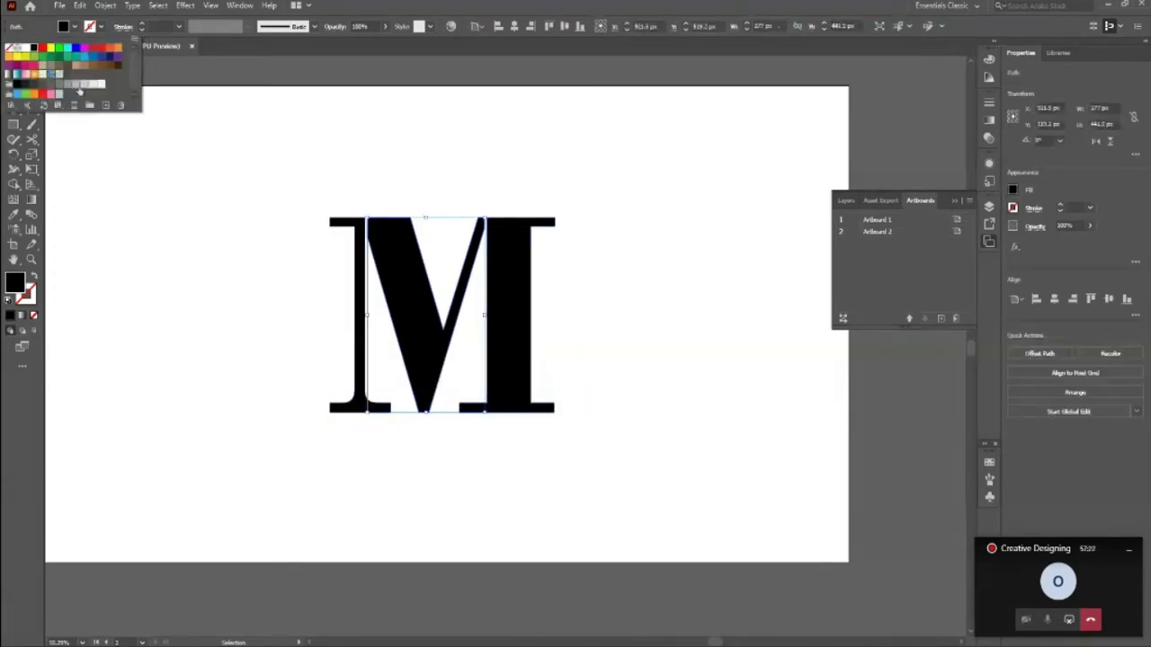
pyautogui.click(35, 91)
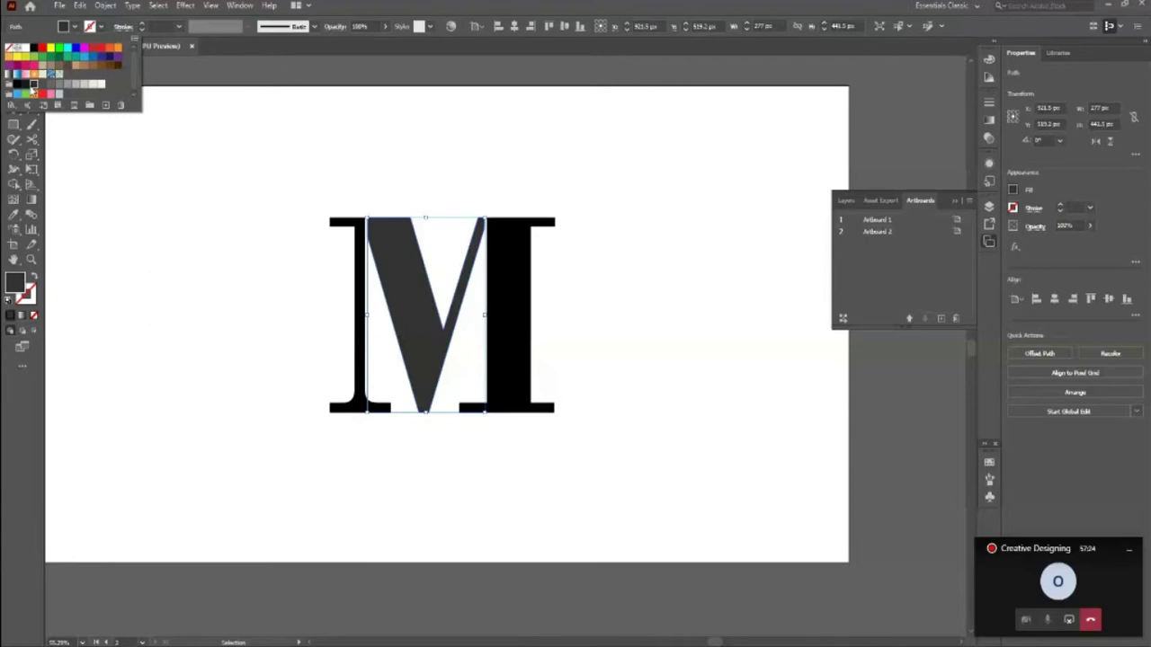
pyautogui.click(26, 84)
pyautogui.click(34, 84)
pyautogui.click(41, 84)
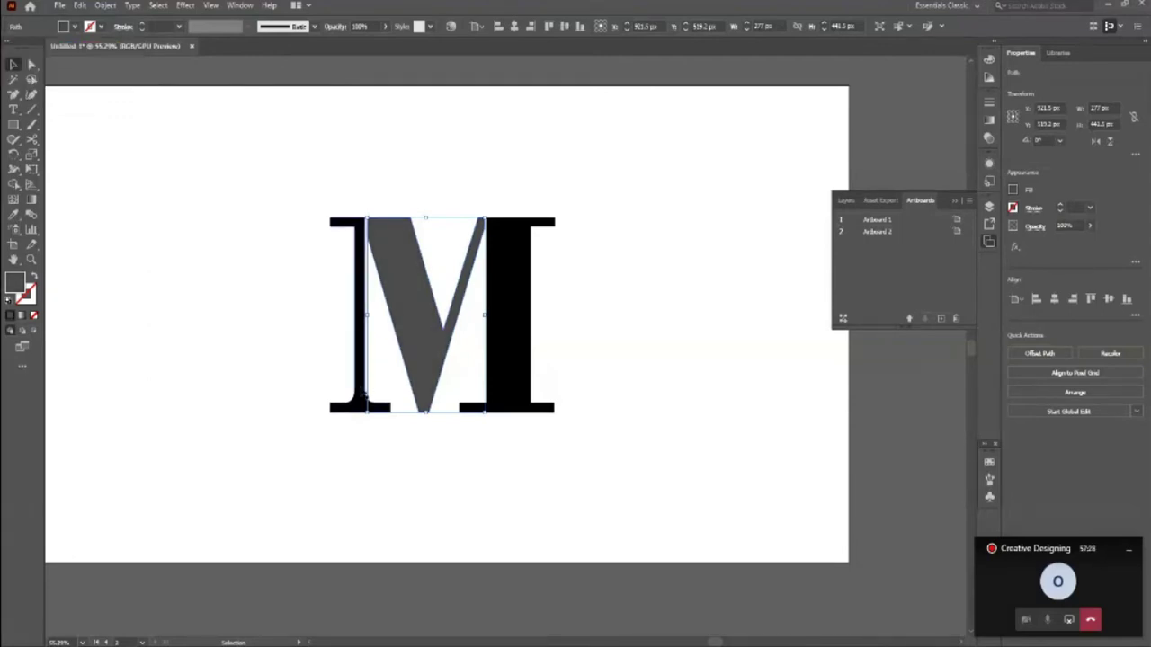
pyautogui.click(236, 275)
# Fill the M's thick stem with a grey swatch slightly lighter than the V-shaped part's, and deselect it.
pyautogui.click(513, 381)
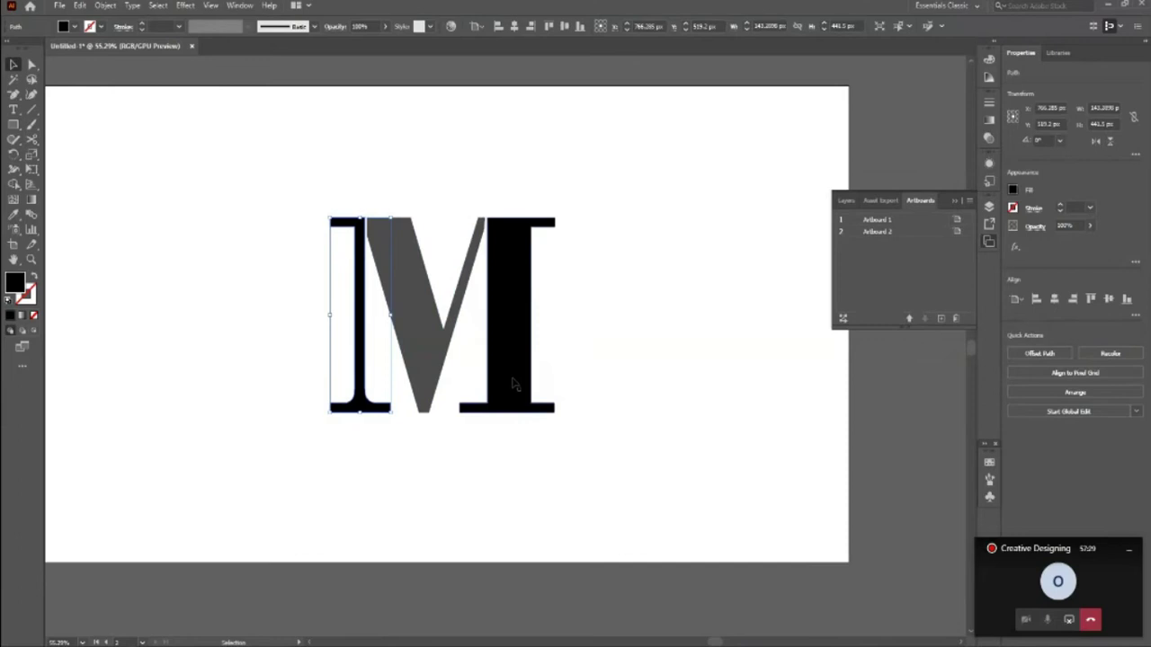
pyautogui.click(65, 26)
pyautogui.click(52, 84)
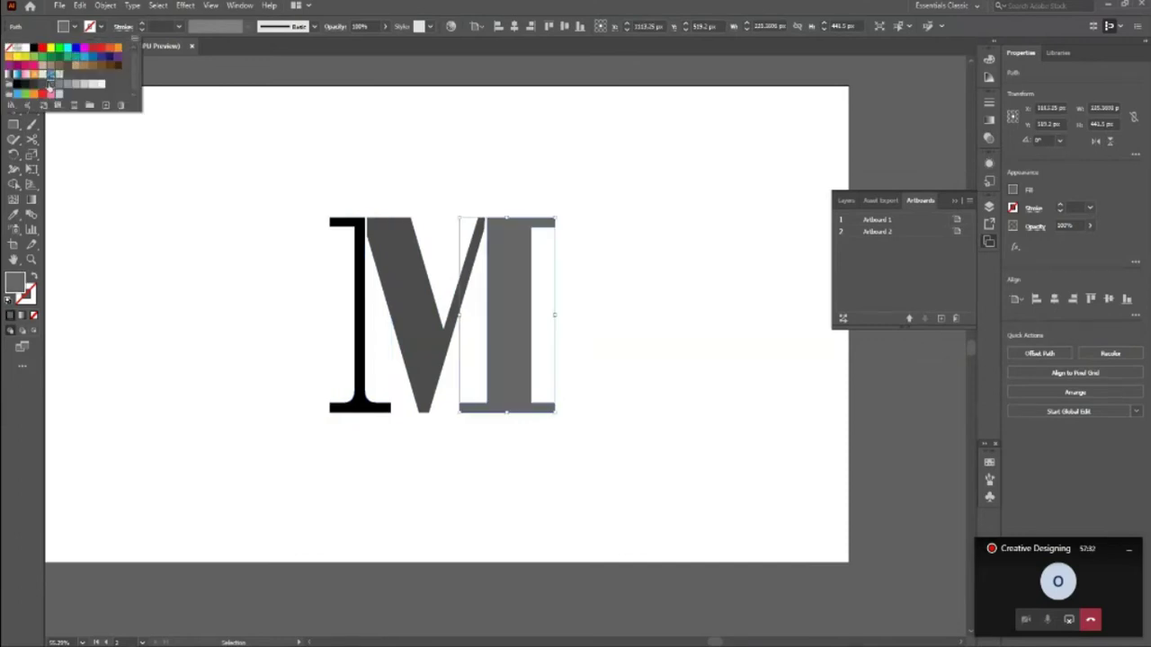
pyautogui.click(44, 84)
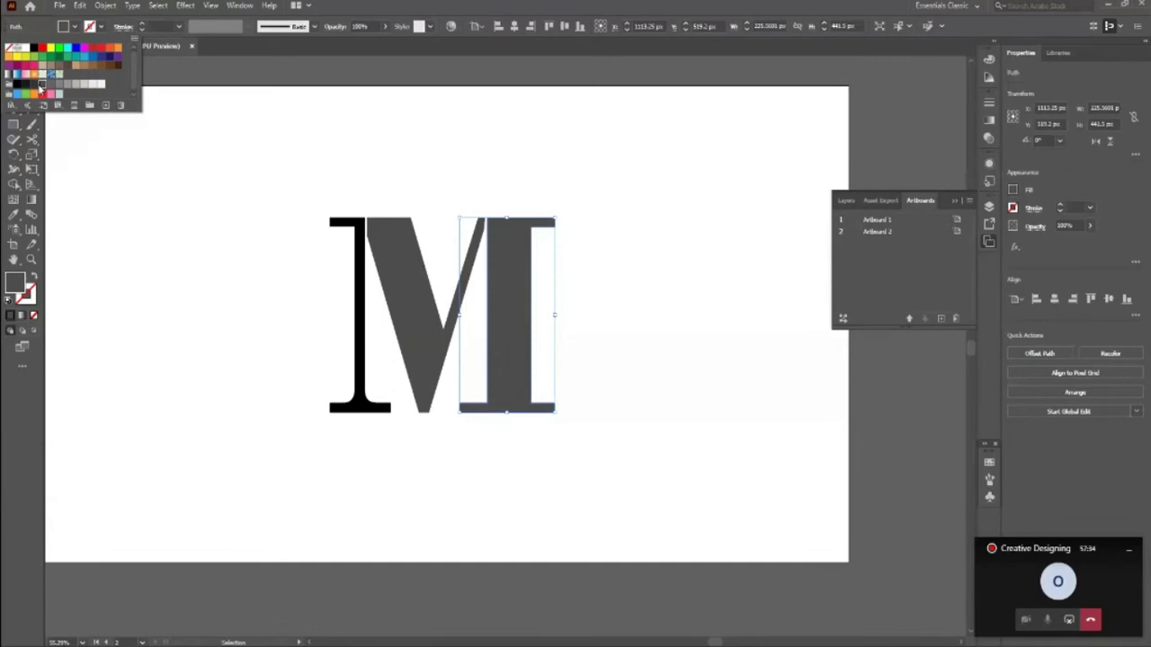
pyautogui.click(53, 85)
pyautogui.click(174, 230)
pyautogui.click(174, 230)
# Draw a circle about 820 px in diameter outward from the middle of the M on the second artboard.
pyautogui.press('z')
pyautogui.moveTo(491, 325); pyautogui.dragTo(305, 351)
pyautogui.moveTo(512, 372); pyautogui.dragTo(458, 378)
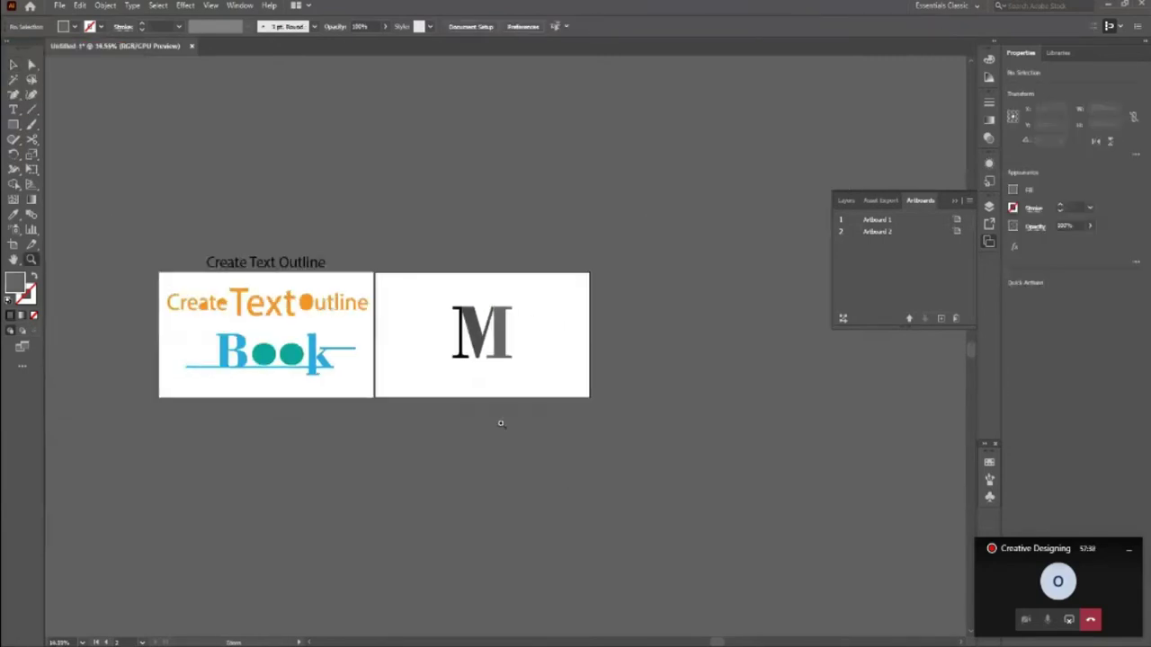
pyautogui.click(501, 385)
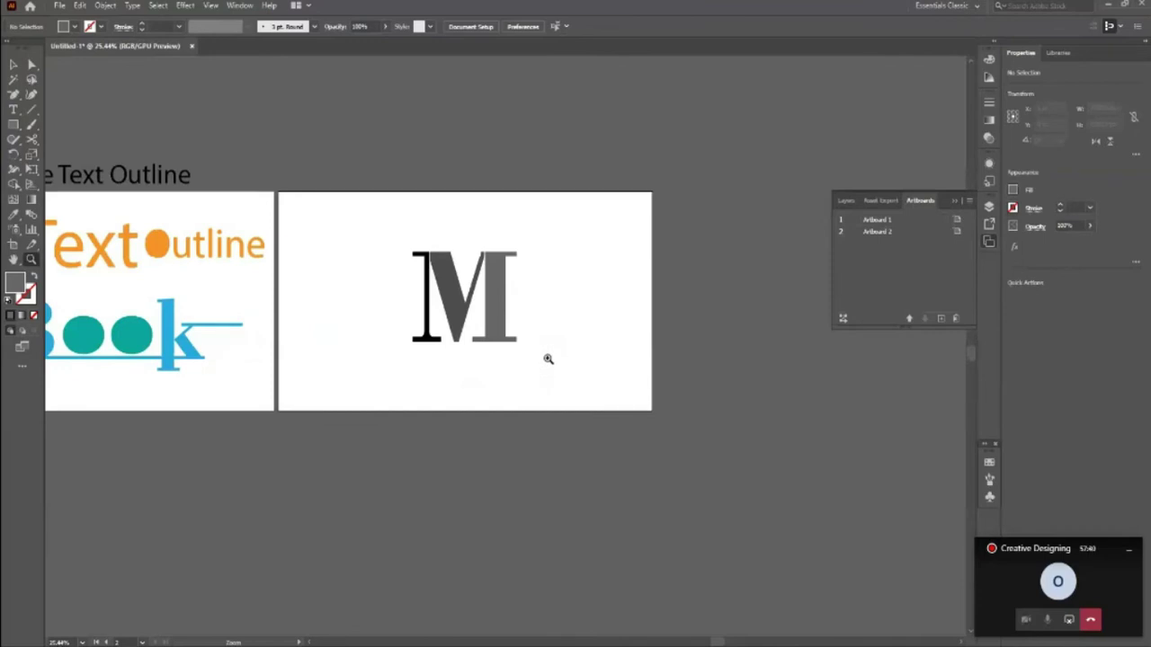
pyautogui.press('v')
pyautogui.press('l')
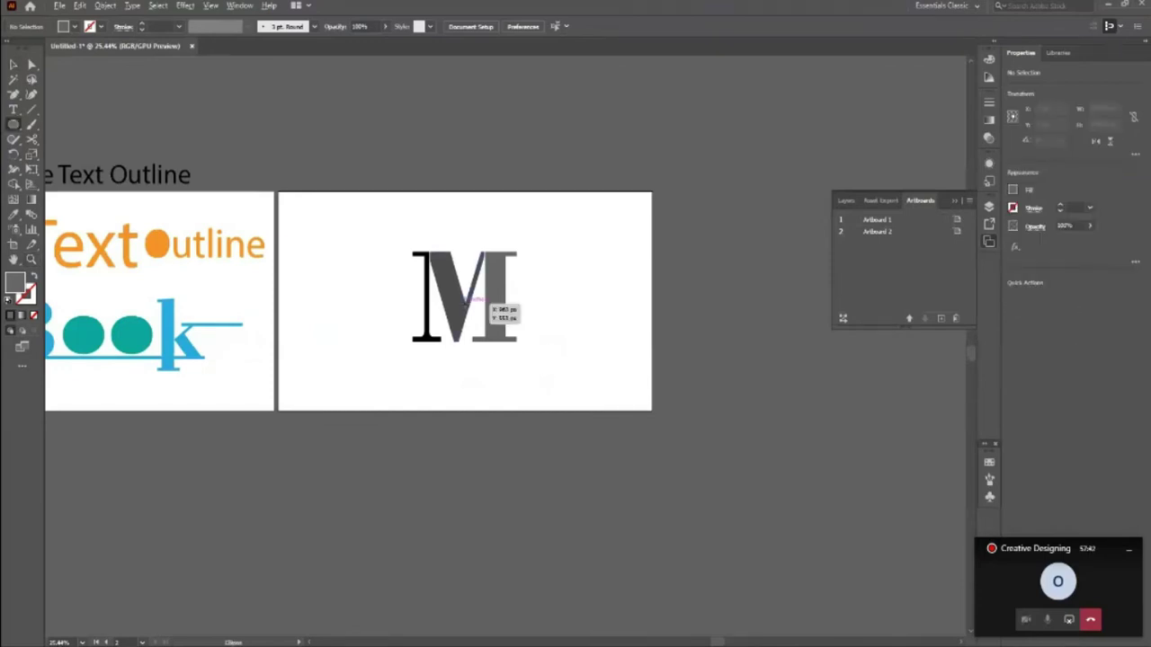
pyautogui.moveTo(462, 300); pyautogui.dragTo(502, 385)
pyautogui.press('v')
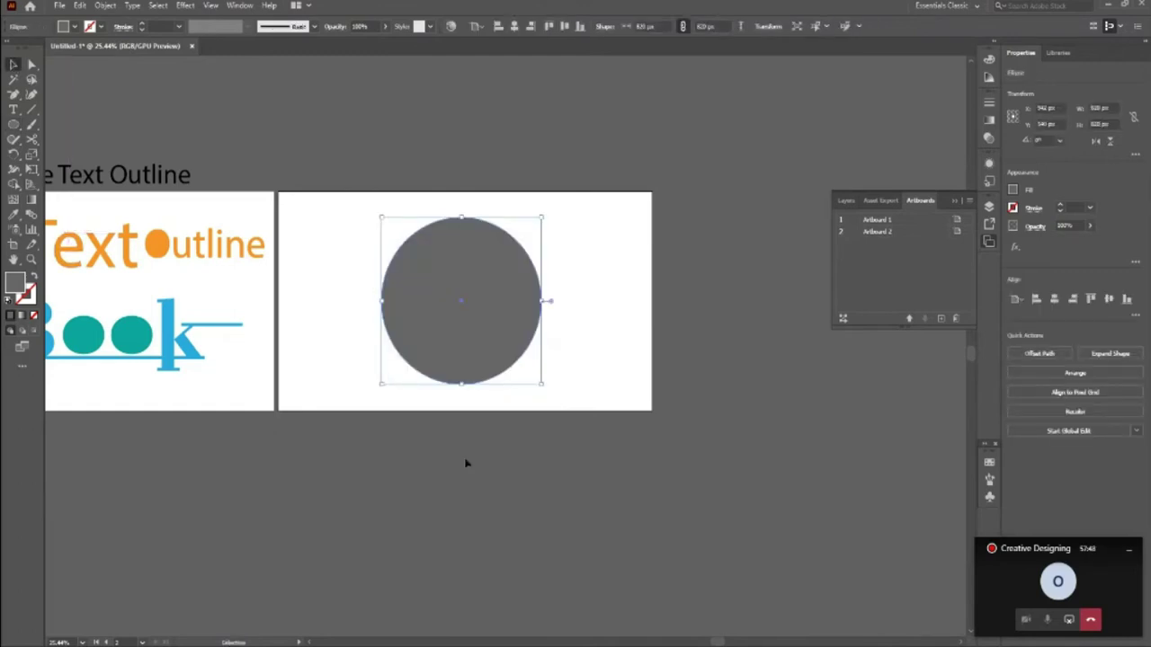
# Swap the circle's fill and stroke, set the stroke weight to 32 pt, and deselect it.
pyautogui.hotkey('shift', 'x')
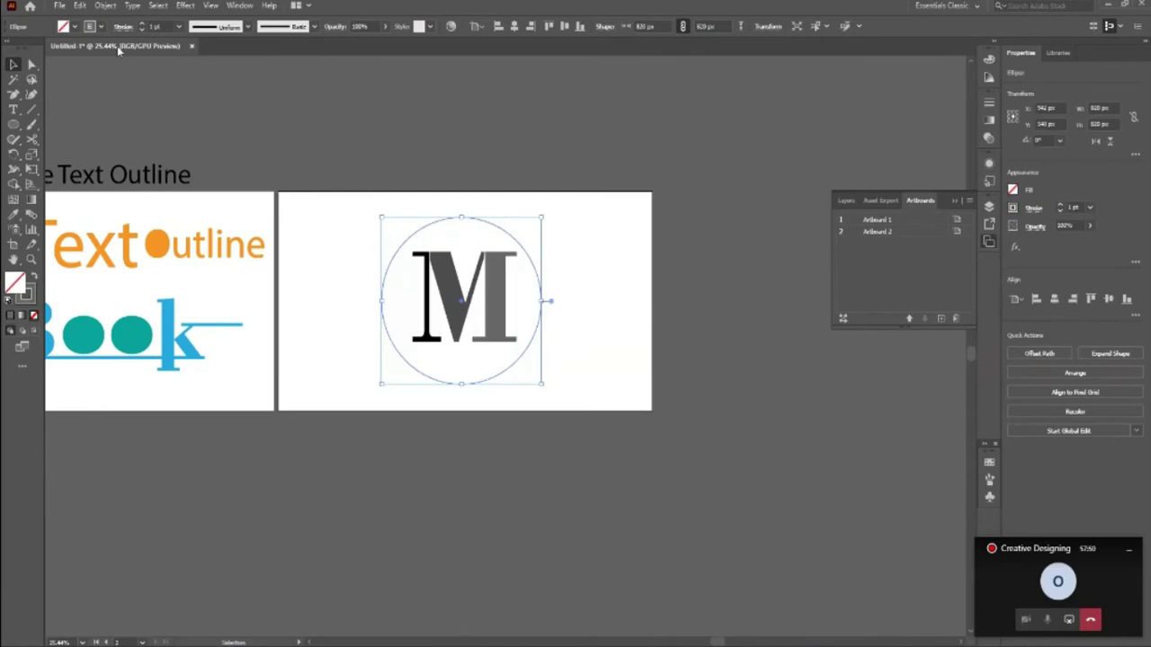
pyautogui.click(142, 27)
pyautogui.click(142, 27)
pyautogui.click(142, 27)
pyautogui.click(142, 27)
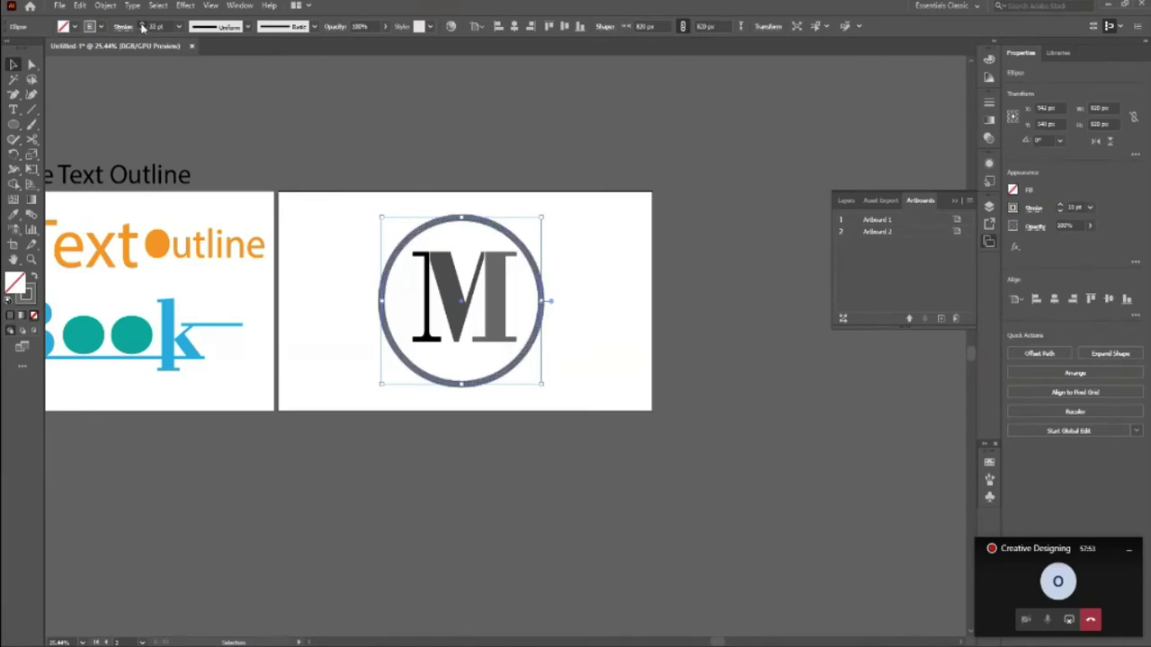
pyautogui.click(624, 388)
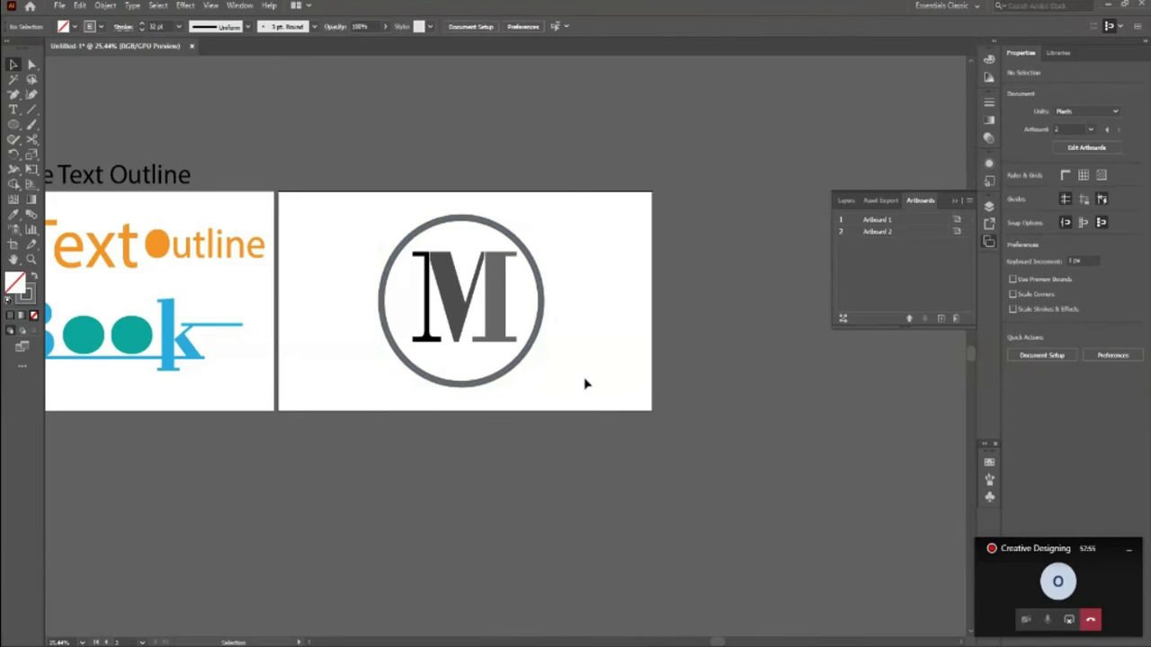
# Center the circle horizontally on the second artboard and deselect it.
pyautogui.click(527, 362)
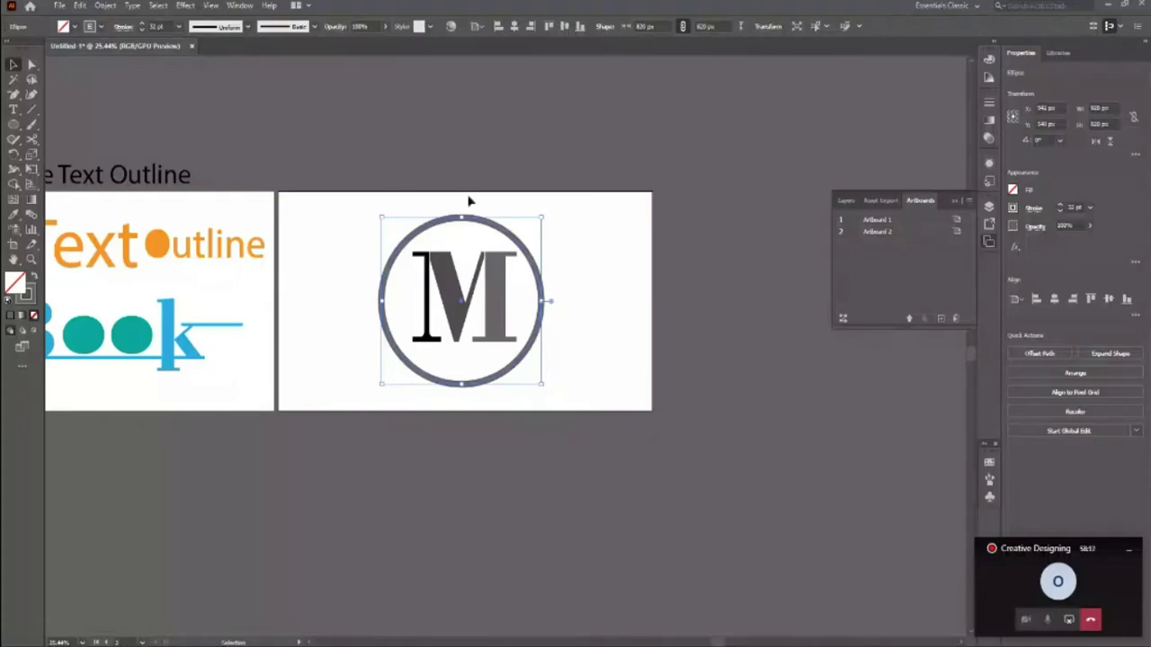
pyautogui.click(514, 27)
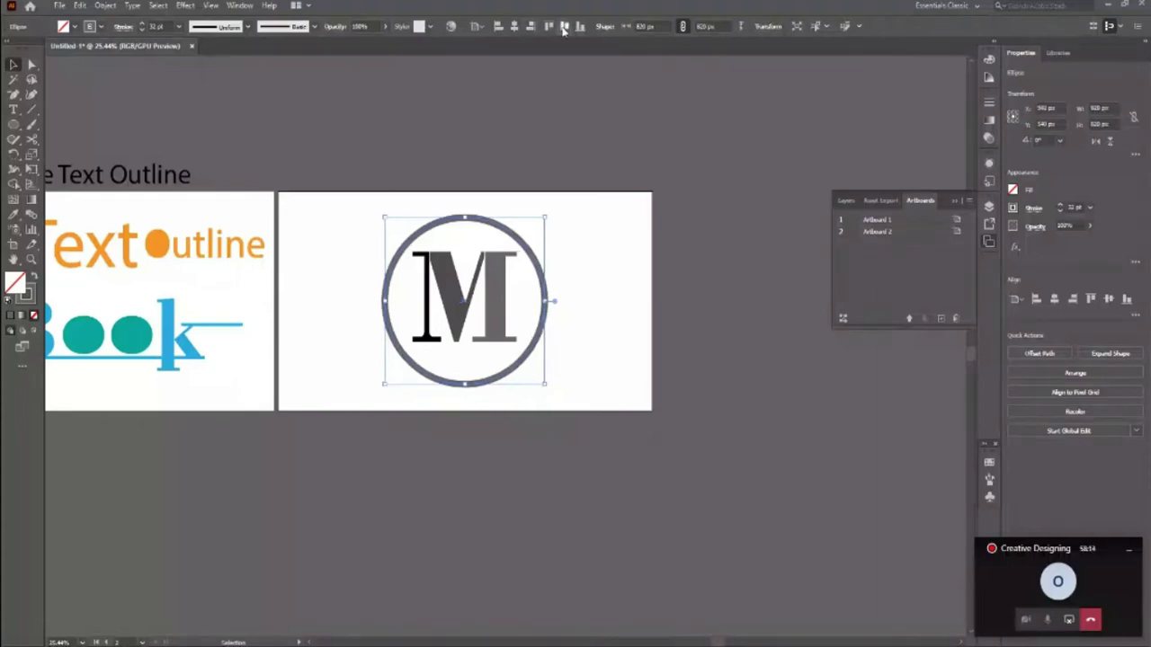
pyautogui.click(629, 410)
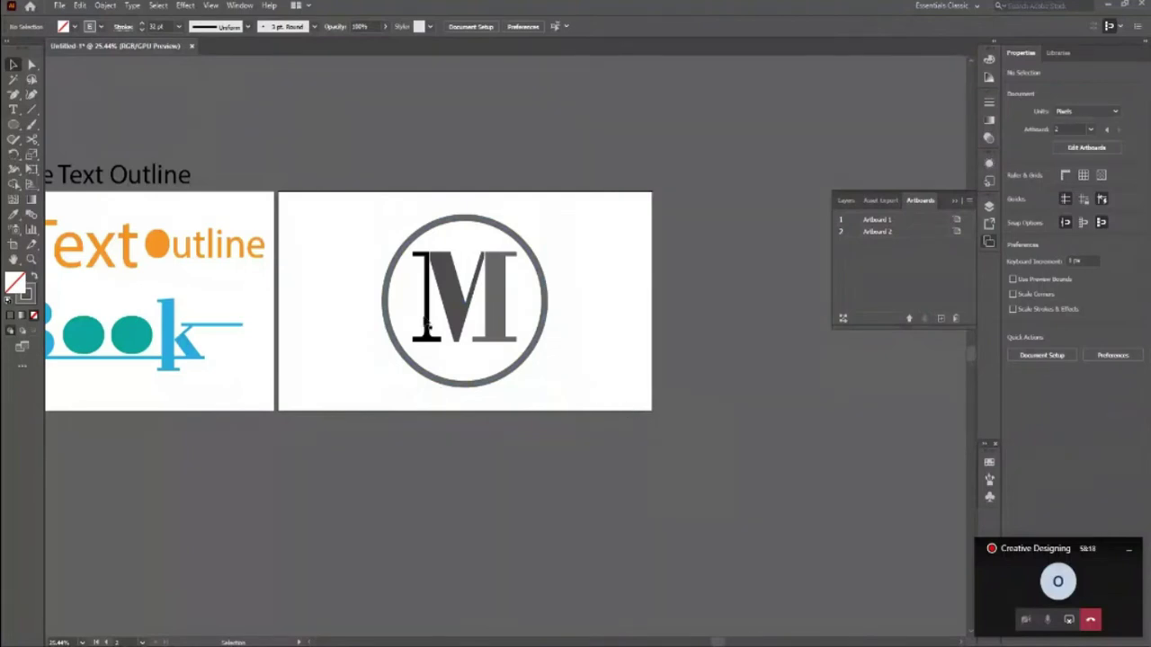
# Try to shorten the M's thick stem by raising the anchor points of its bottom serif.
pyautogui.click(495, 339)
pyautogui.press('z')
pyautogui.moveTo(526, 349); pyautogui.dragTo(697, 432)
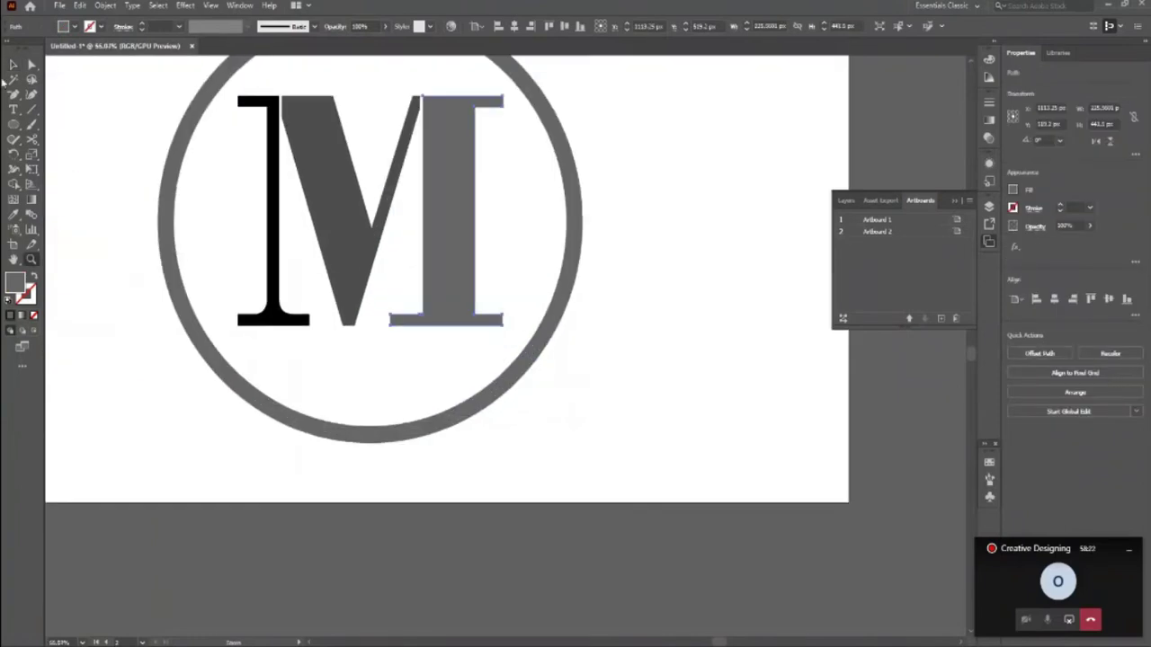
pyautogui.click(13, 65)
pyautogui.click(382, 360)
pyautogui.click(447, 290)
pyautogui.click(33, 65)
pyautogui.moveTo(383, 294); pyautogui.dragTo(505, 267)
pyautogui.click(468, 339)
pyautogui.click(13, 65)
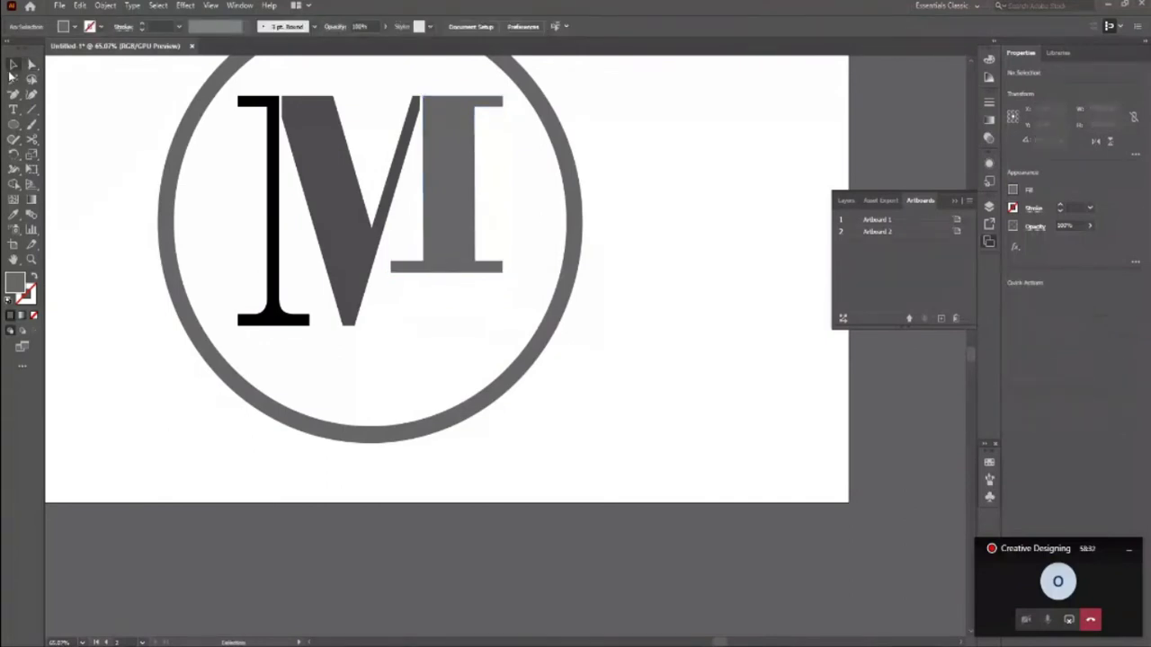
# Undo the shortening of the M's thick stem and deselect the letter part.
pyautogui.press('z')
pyautogui.moveTo(466, 336); pyautogui.dragTo(309, 422)
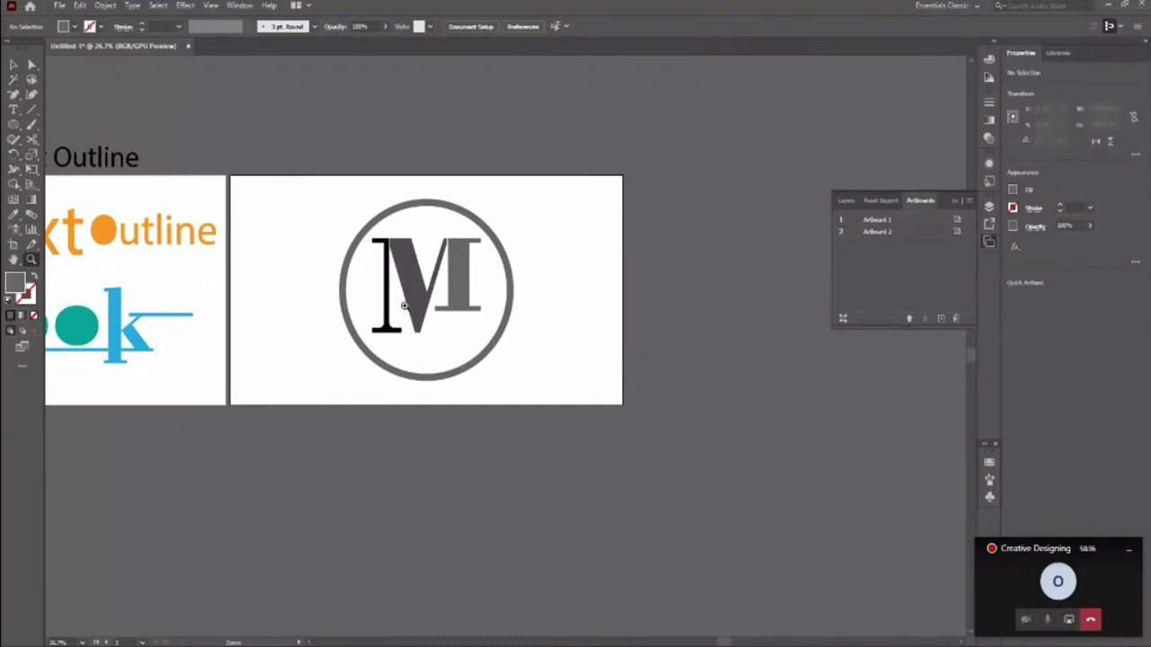
pyautogui.moveTo(462, 294); pyautogui.dragTo(563, 391)
pyautogui.hotkey('ctrl', 'z')
pyautogui.moveTo(373, 302); pyautogui.dragTo(450, 354)
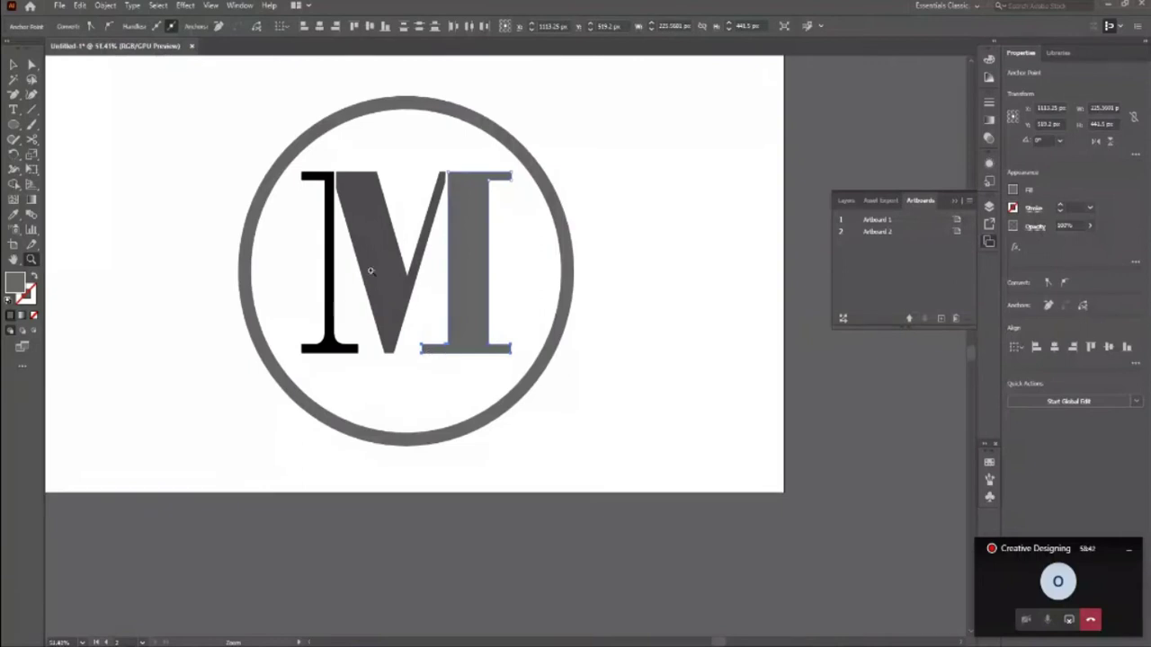
pyautogui.click(12, 65)
pyautogui.click(154, 141)
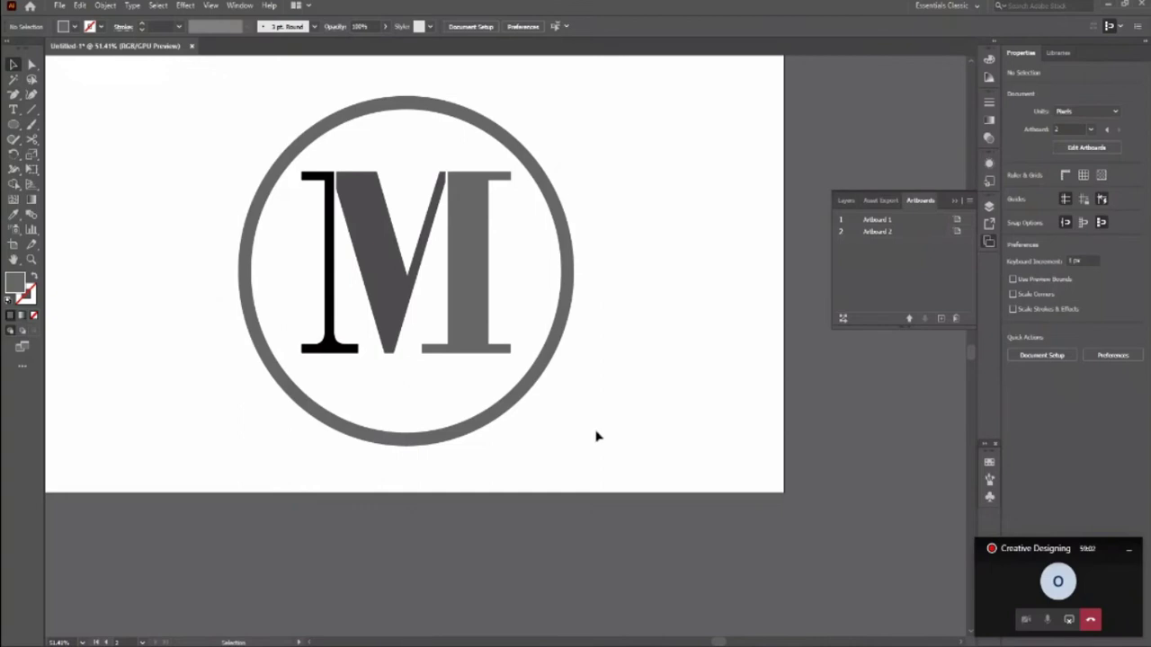
# Convert the circle's stroke into a filled ring with Outline Stroke.
pyautogui.click(527, 390)
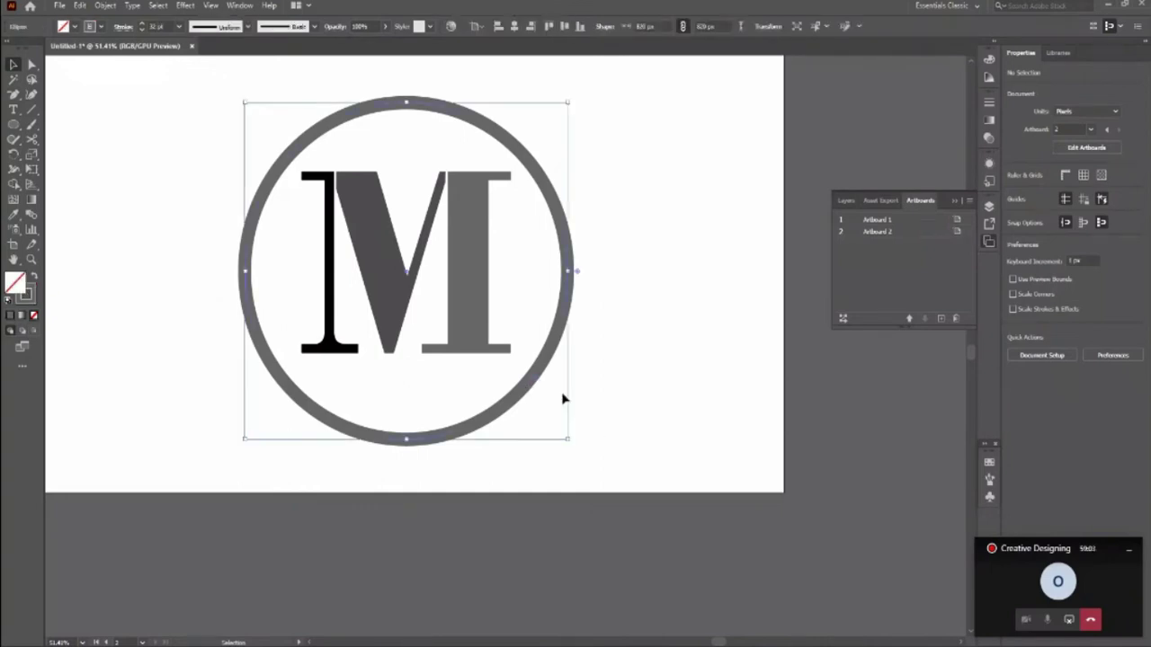
pyautogui.click(105, 5)
pyautogui.moveTo(122, 303)
pyautogui.click(297, 336)
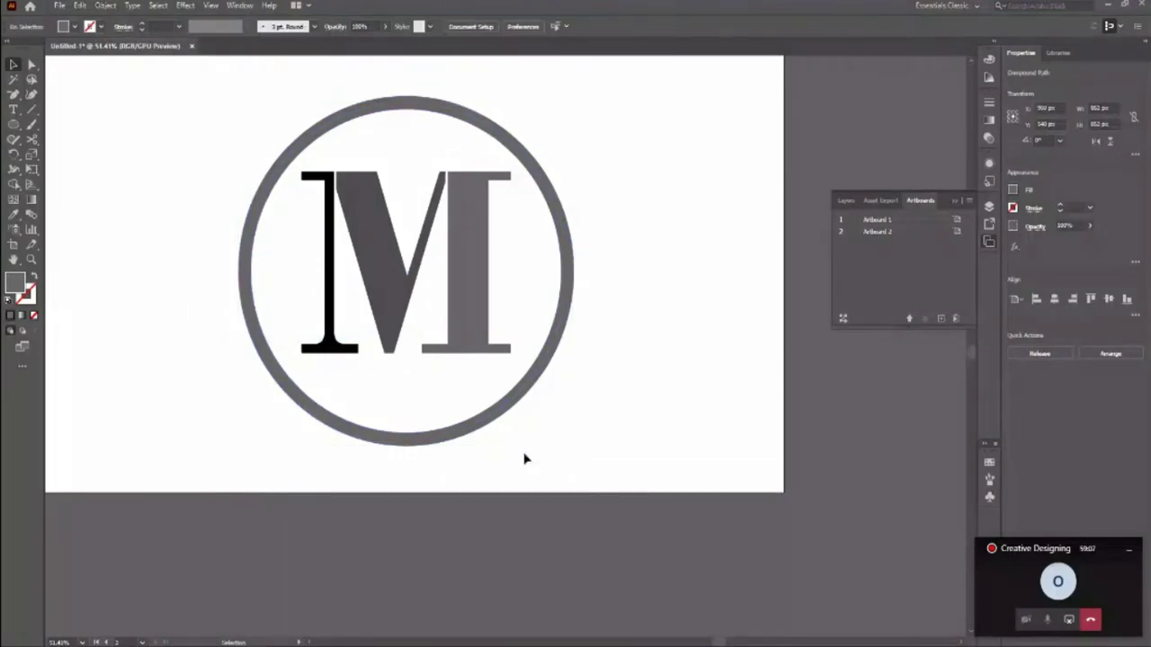
# Draw a long grey bar 32 px wide and rotate it diagonally across the M so it crosses the ring on both sides.
pyautogui.press('m')
pyautogui.hotkey('ctrl', 'shift', 'a')
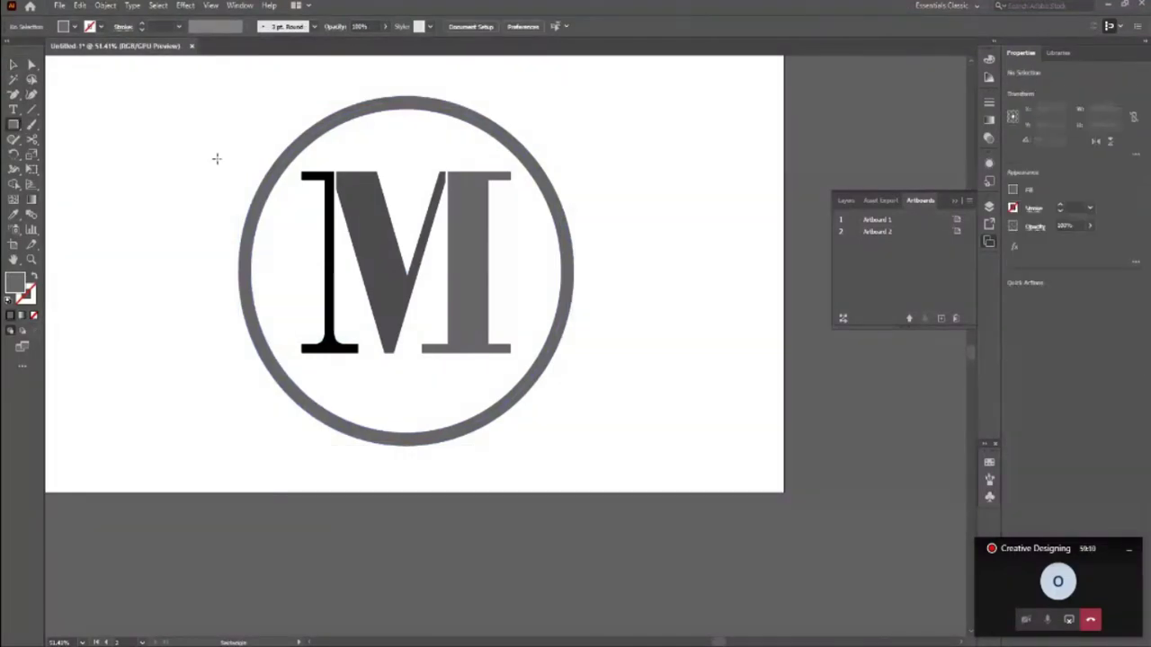
pyautogui.moveTo(230, 149); pyautogui.dragTo(265, 512)
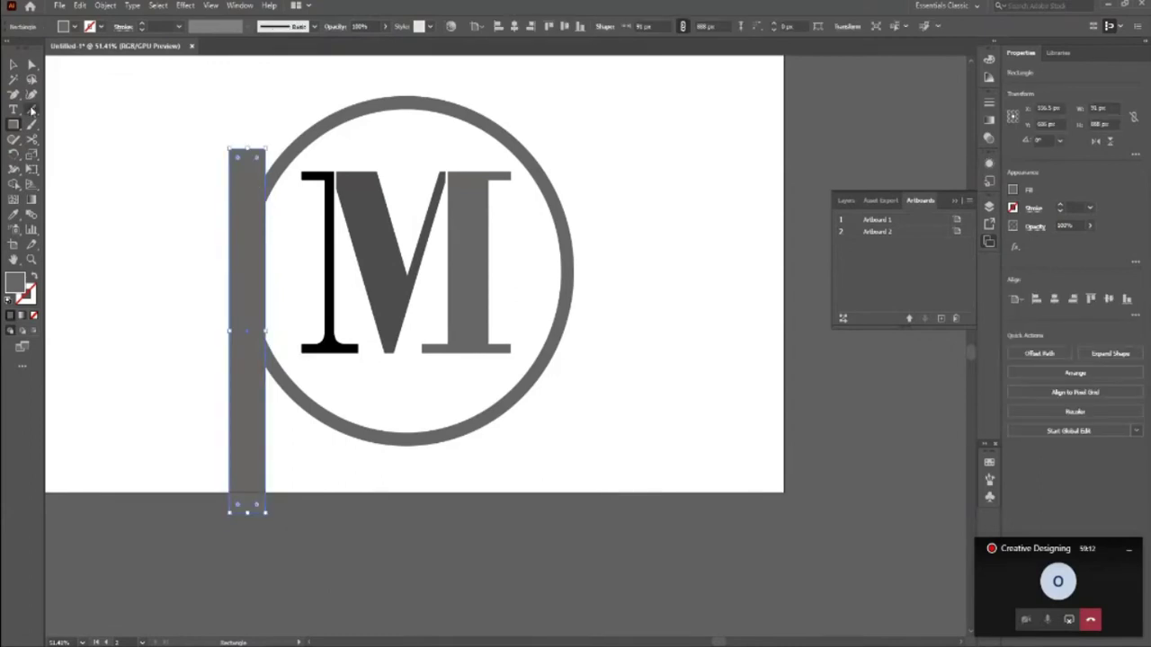
pyautogui.click(13, 65)
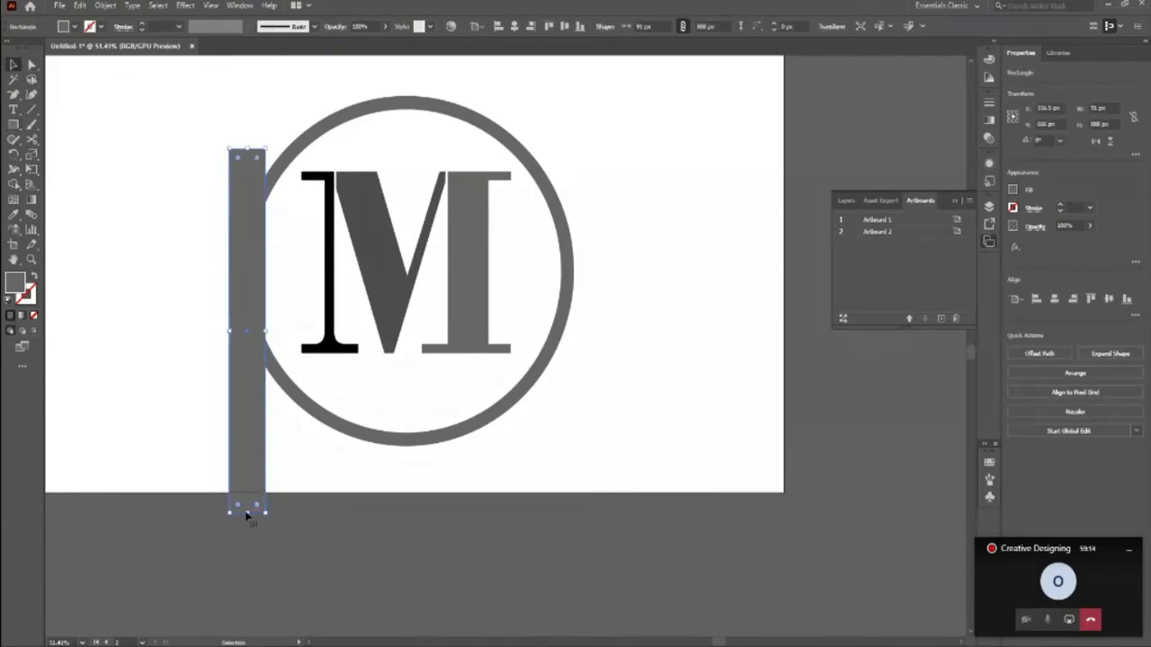
pyautogui.moveTo(248, 514); pyautogui.dragTo(247, 594)
pyautogui.moveTo(264, 385); pyautogui.dragTo(241, 386)
pyautogui.moveTo(245, 599); pyautogui.dragTo(459, 335)
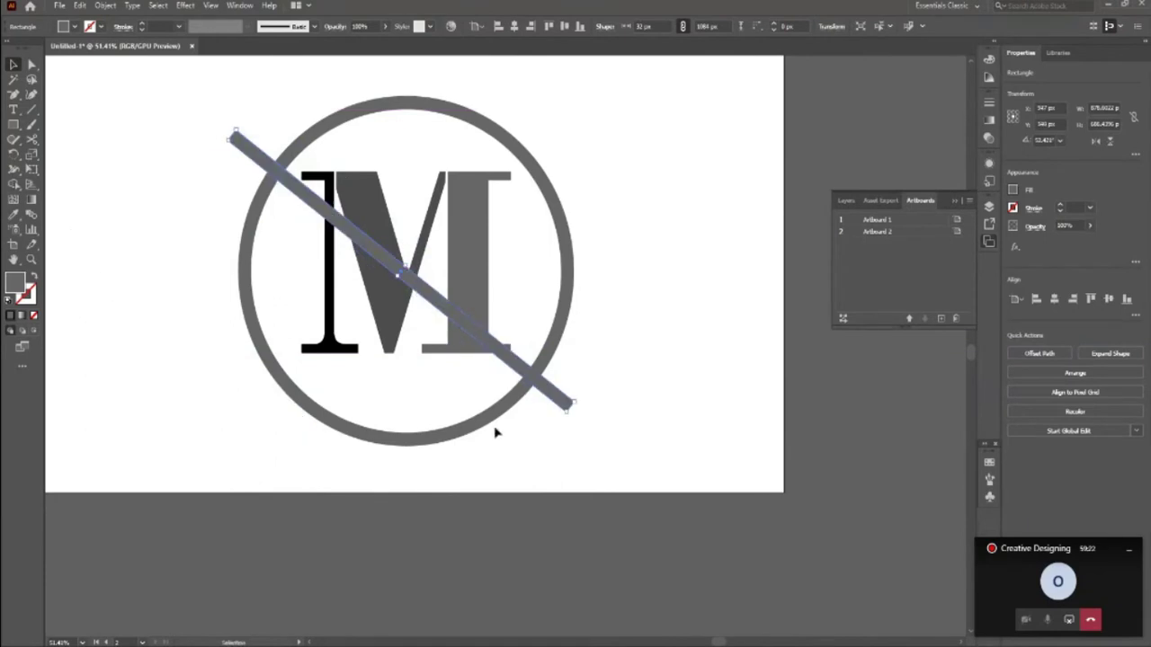
# Select all the artwork, remove both overlaps between bar and ring with Shape Builder, and deselect.
pyautogui.hotkey('ctrl', 'a')
pyautogui.hotkey('shift', 'm')
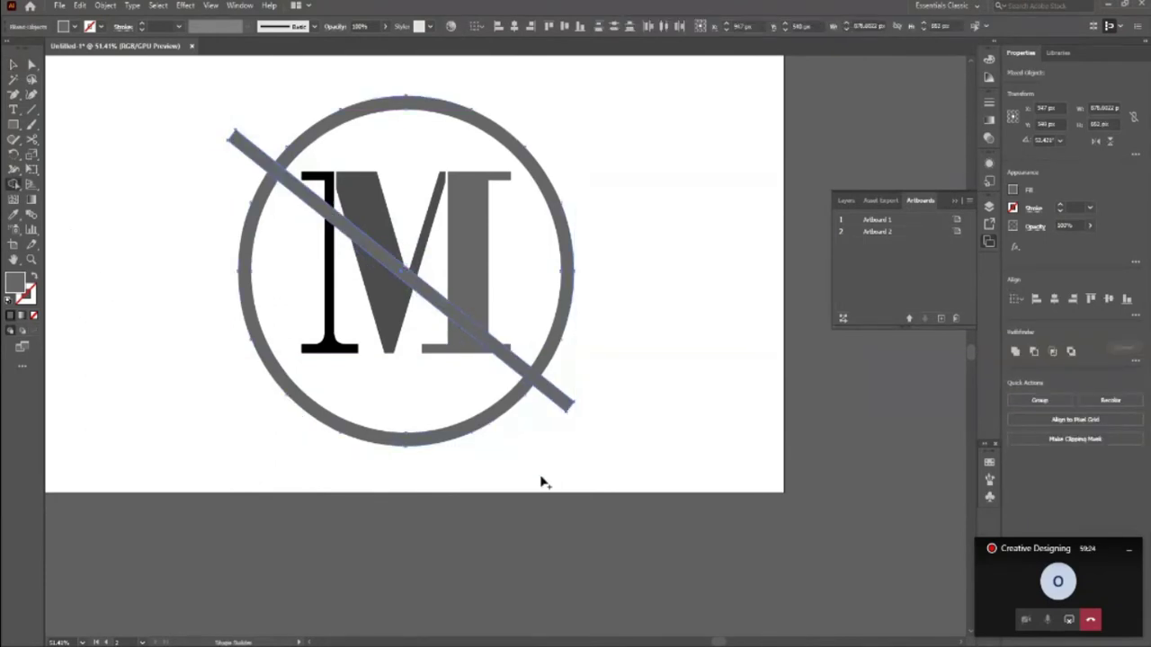
pyautogui.keyDown('alt'); pyautogui.click(531, 377); pyautogui.keyUp('alt')
pyautogui.click(13, 65)
pyautogui.click(79, 100)
# Delete the three leftover pieces of the diagonal bar, outside the ring and across the M.
pyautogui.click(253, 151)
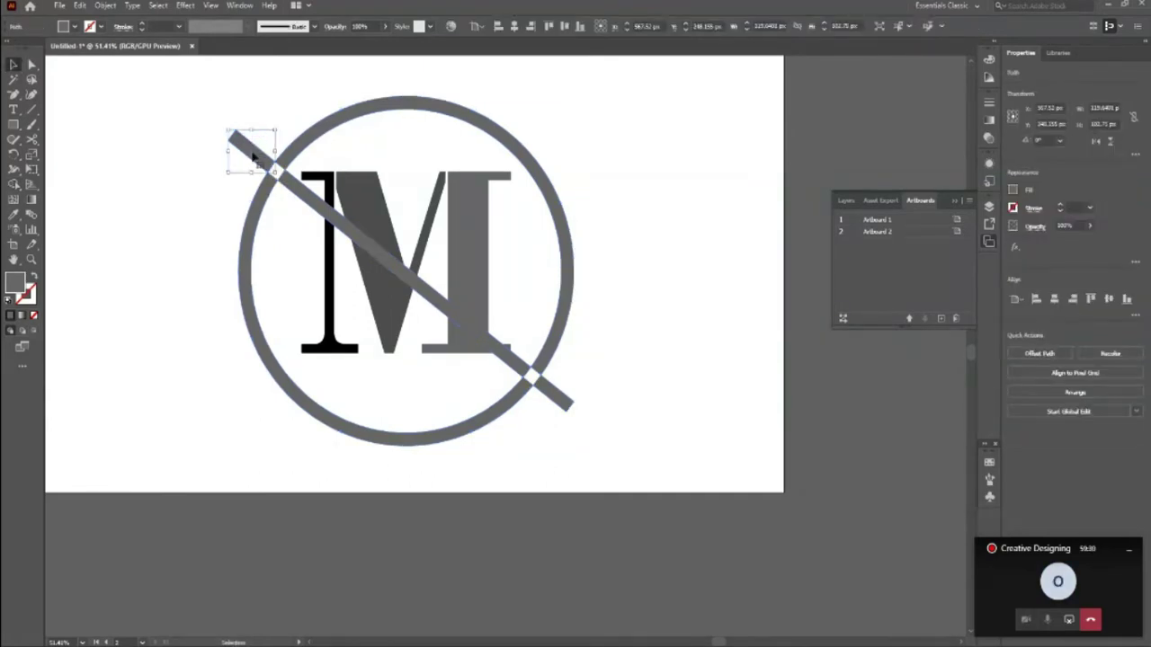
pyautogui.press('Delete')
pyautogui.click(303, 192)
pyautogui.press('Delete')
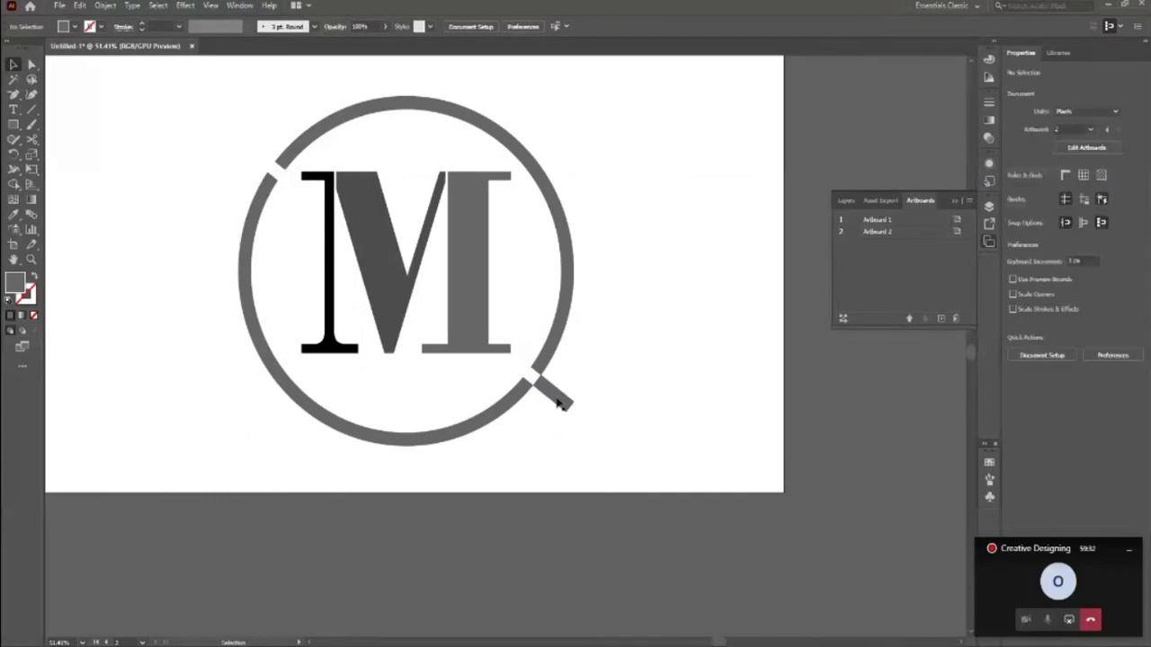
pyautogui.click(562, 404)
pyautogui.press('Delete')
# Separate the ring's two arcs and move the upper arc away from the M to the artboard's upper-right corner.
pyautogui.moveTo(558, 342); pyautogui.dragTo(601, 327)
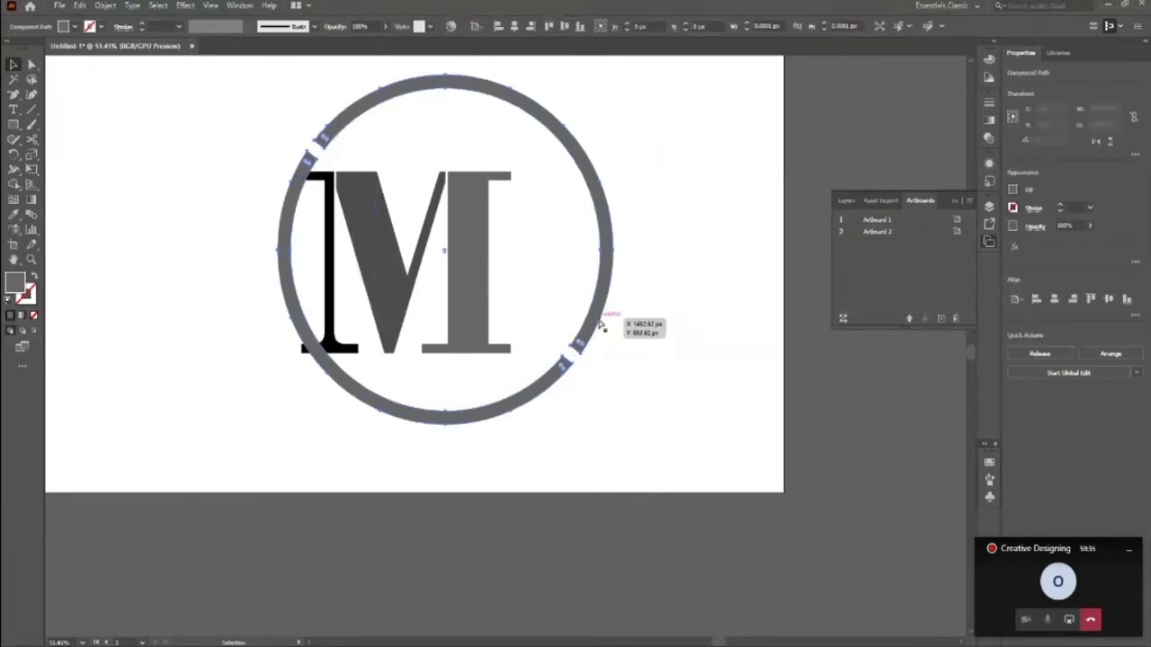
pyautogui.hotkey('ctrl', 'z')
pyautogui.moveTo(561, 316); pyautogui.dragTo(771, 254)
pyautogui.press('z')
pyautogui.moveTo(326, 383)
pyautogui.mouseDown()
pyautogui.moveTo(265, 383)
pyautogui.moveTo(491, 384)
pyautogui.mouseUp()
pyautogui.press('b')
pyautogui.press('v')
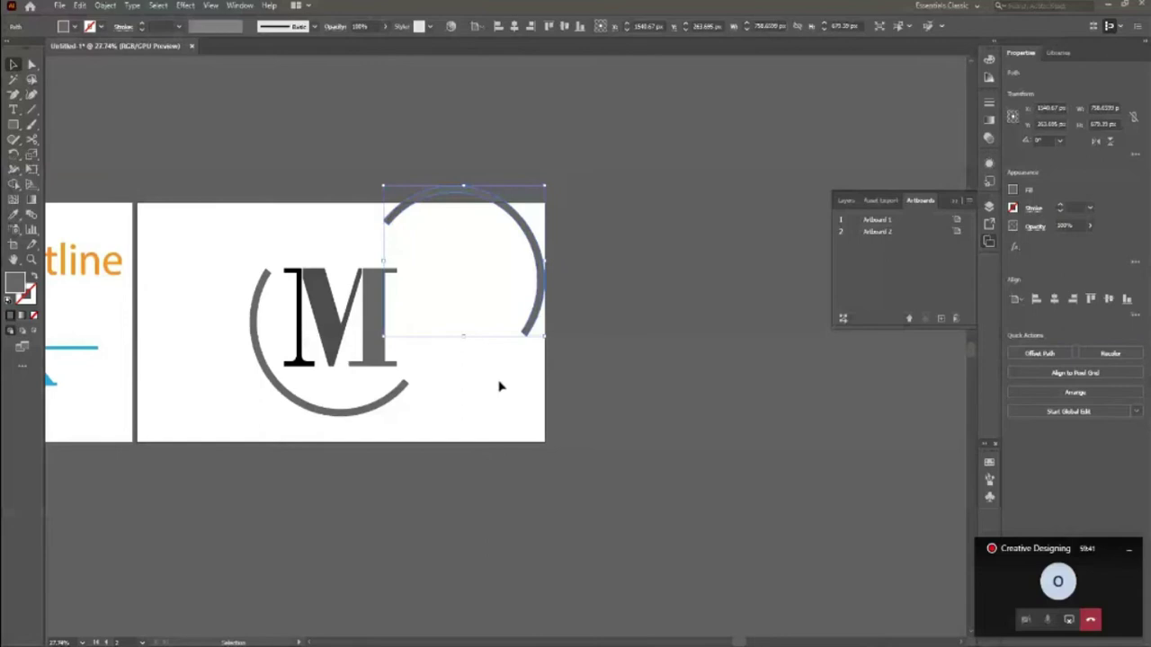
# Return the displaced ring arc to its place around the letter M and deselect it.
pyautogui.hotkey('ctrl', 'shift', 'z')
pyautogui.click(462, 428)
pyautogui.press('z')
pyautogui.moveTo(500, 346); pyautogui.dragTo(454, 349)
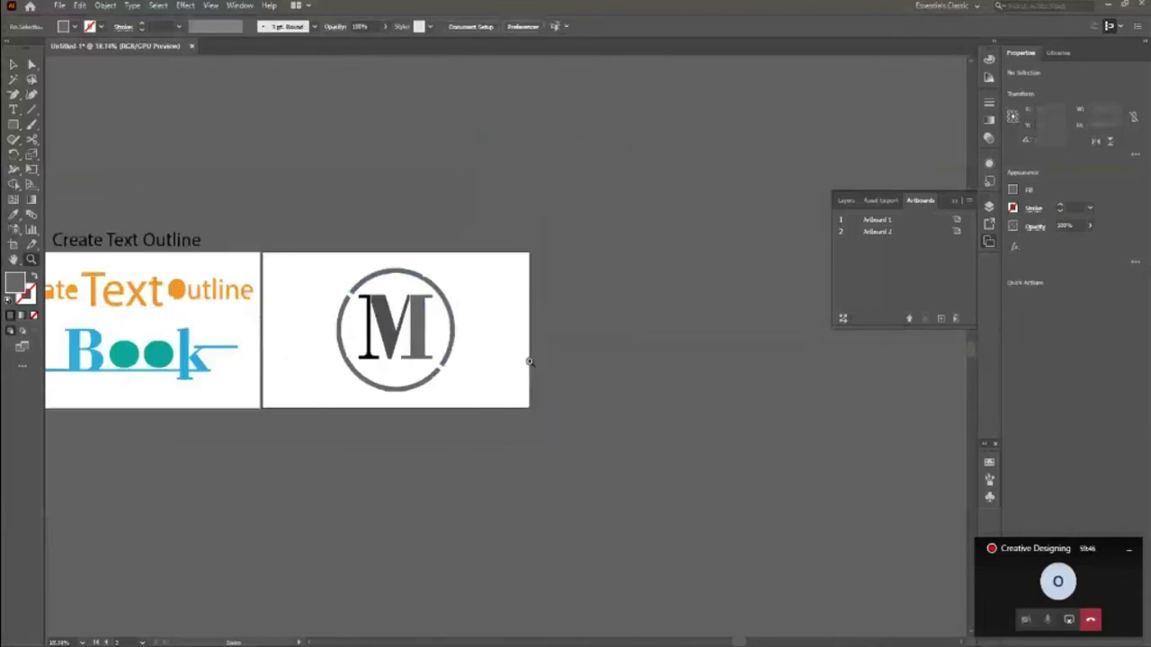
pyautogui.scroll(-1, 530, 363)
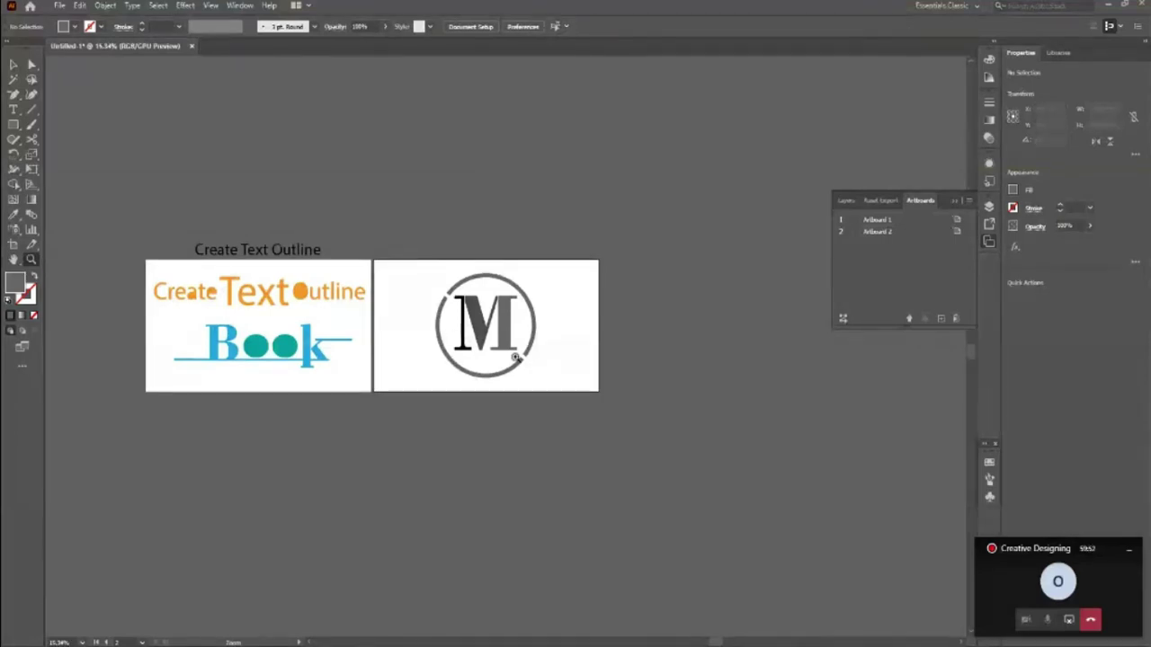
pyautogui.scroll(-2, 559, 338)
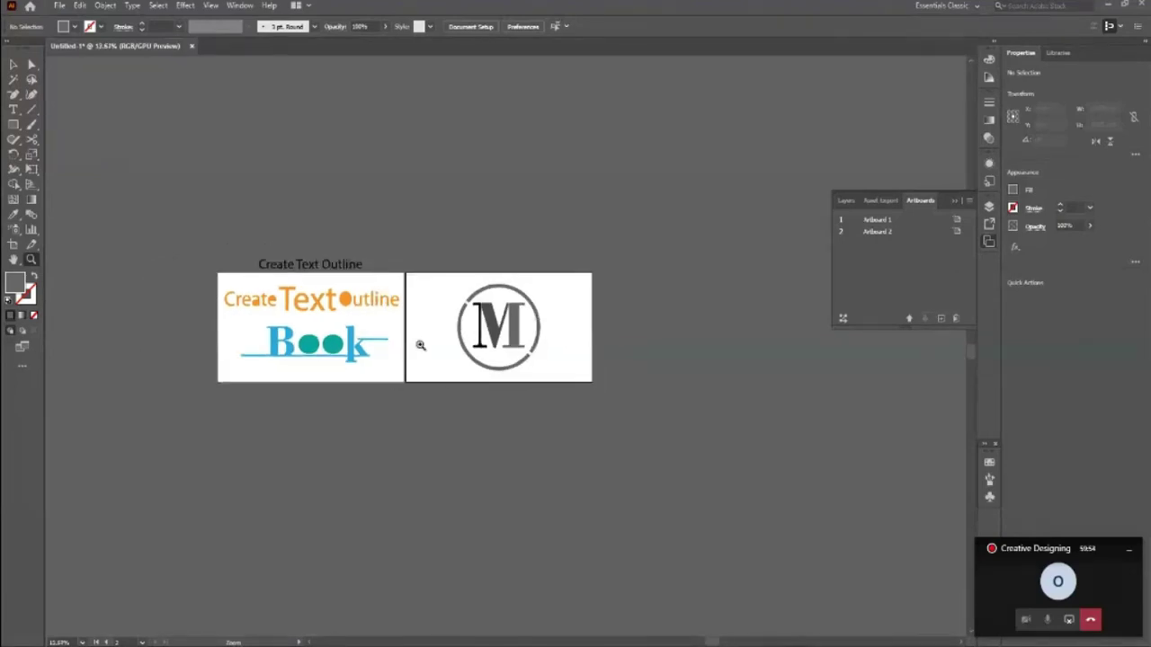
pyautogui.scroll(3, 420, 345)
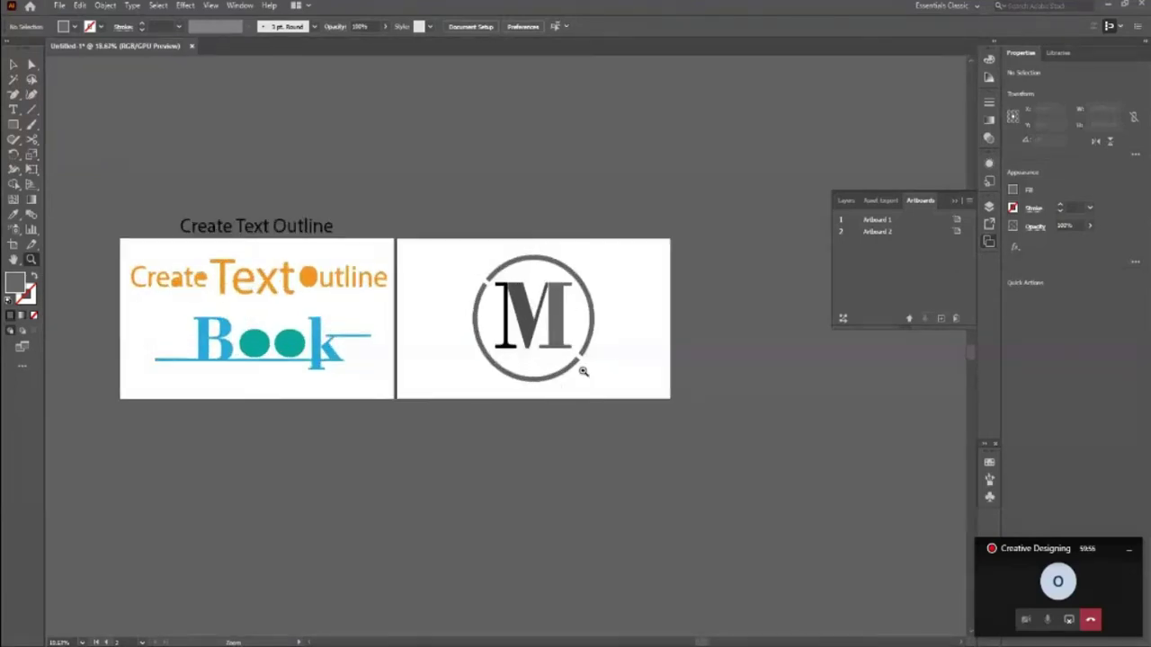
pyautogui.scroll(-1, 582, 371)
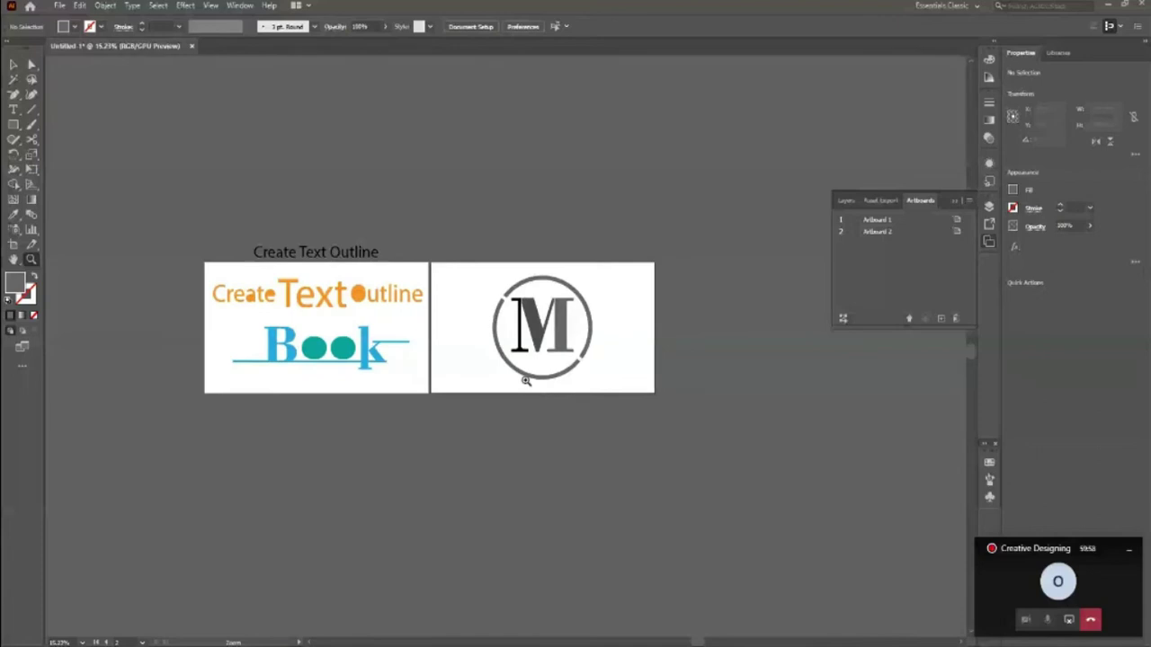
pyautogui.scroll(1, 526, 381)
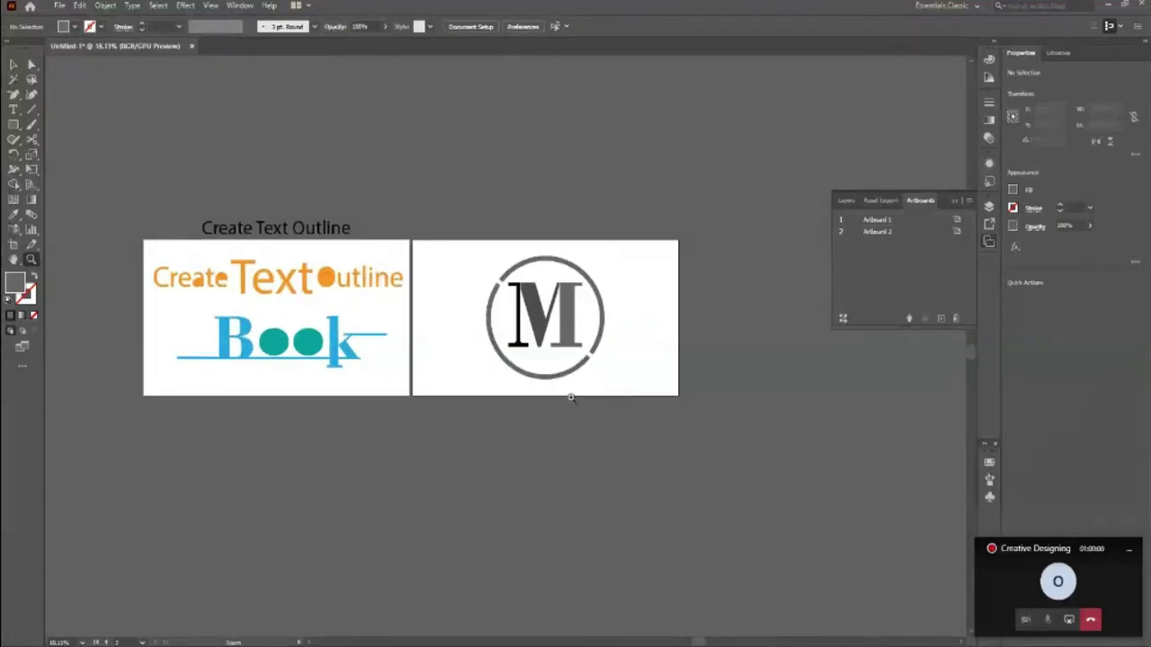
pyautogui.scroll(-1, 593, 372)
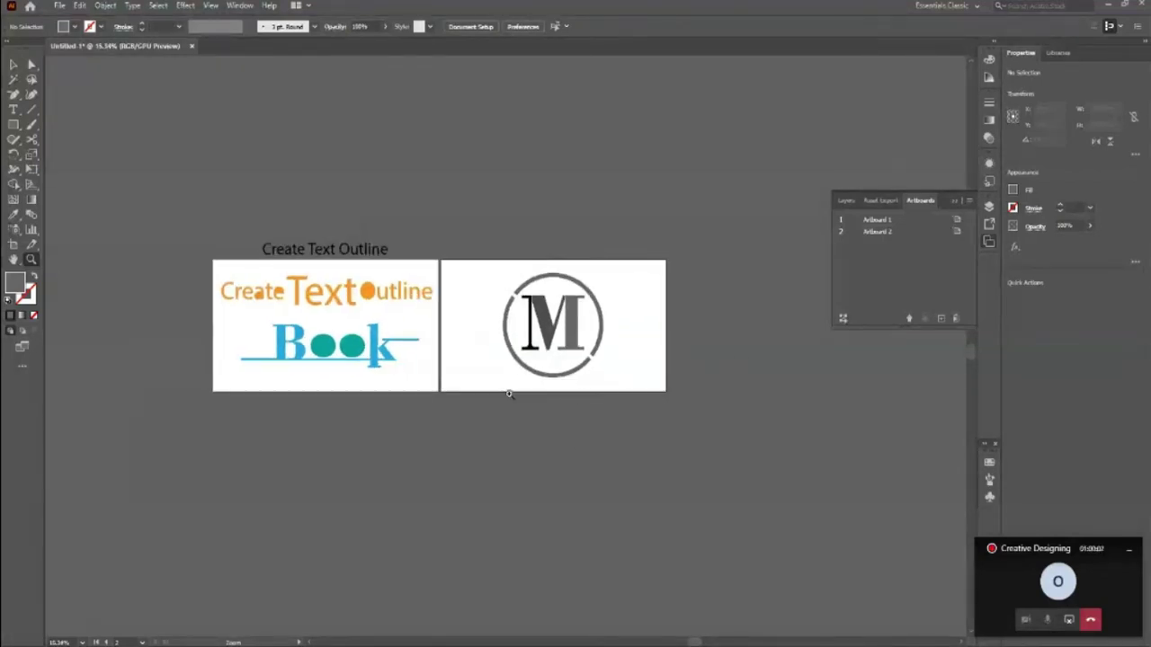
pyautogui.scroll(2, 476, 394)
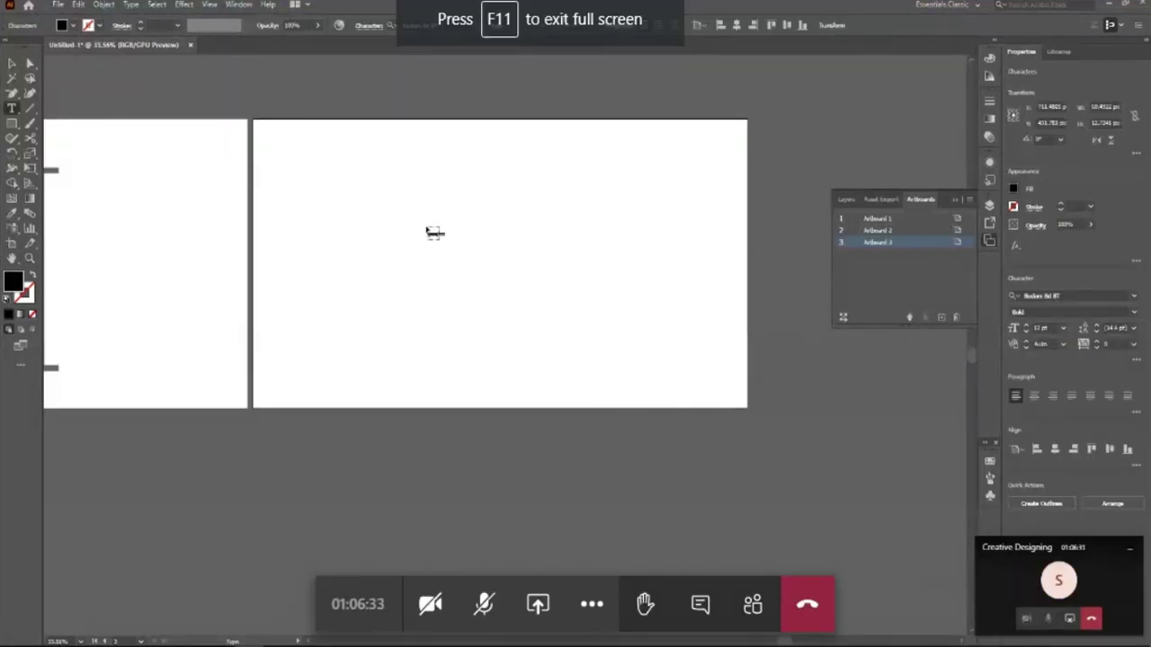
# Enter the text "CD" on Artboard 3, enlarge it to about 679 pt and move it over the artboard's left edge.
pyautogui.write('asd')
pyautogui.press('Escape')
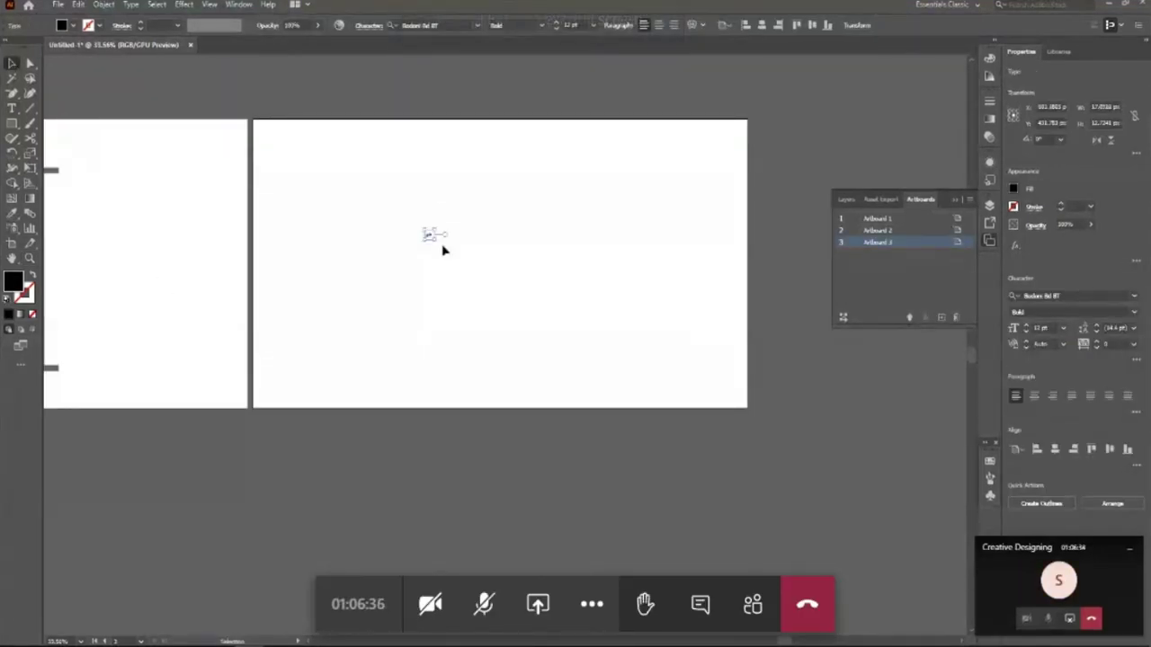
pyautogui.moveTo(432, 237); pyautogui.dragTo(542, 311)
pyautogui.moveTo(526, 259); pyautogui.dragTo(346, 286)
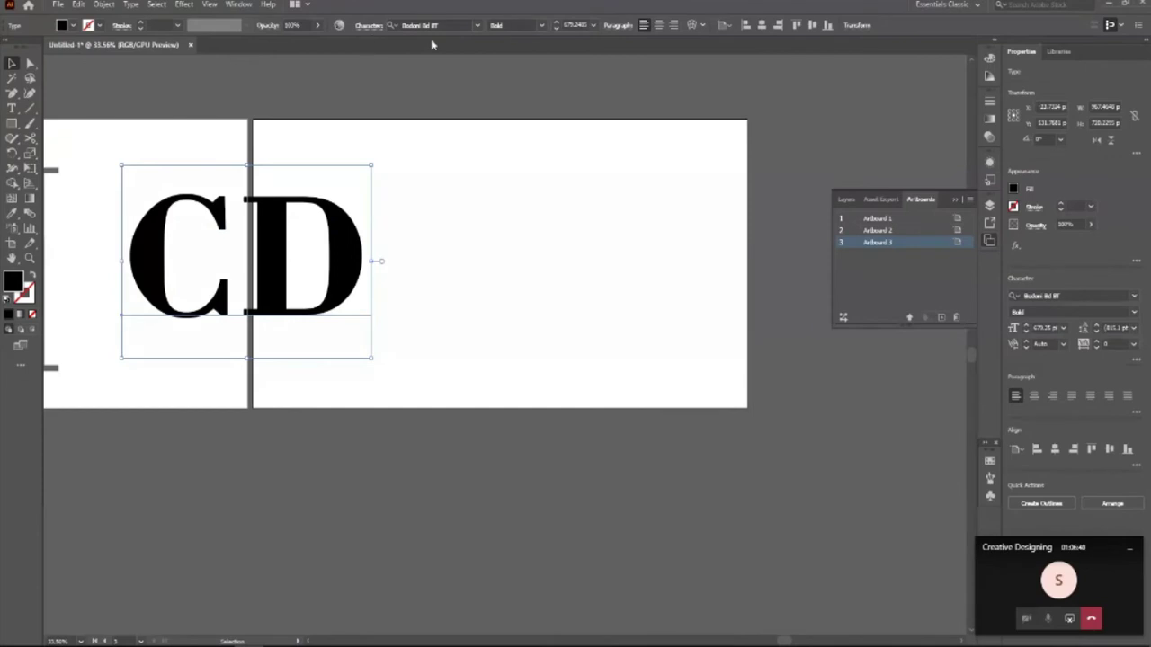
# Filter the font list for the CD text to the Sans Serif classification.
pyautogui.click(477, 25)
pyautogui.click(424, 67)
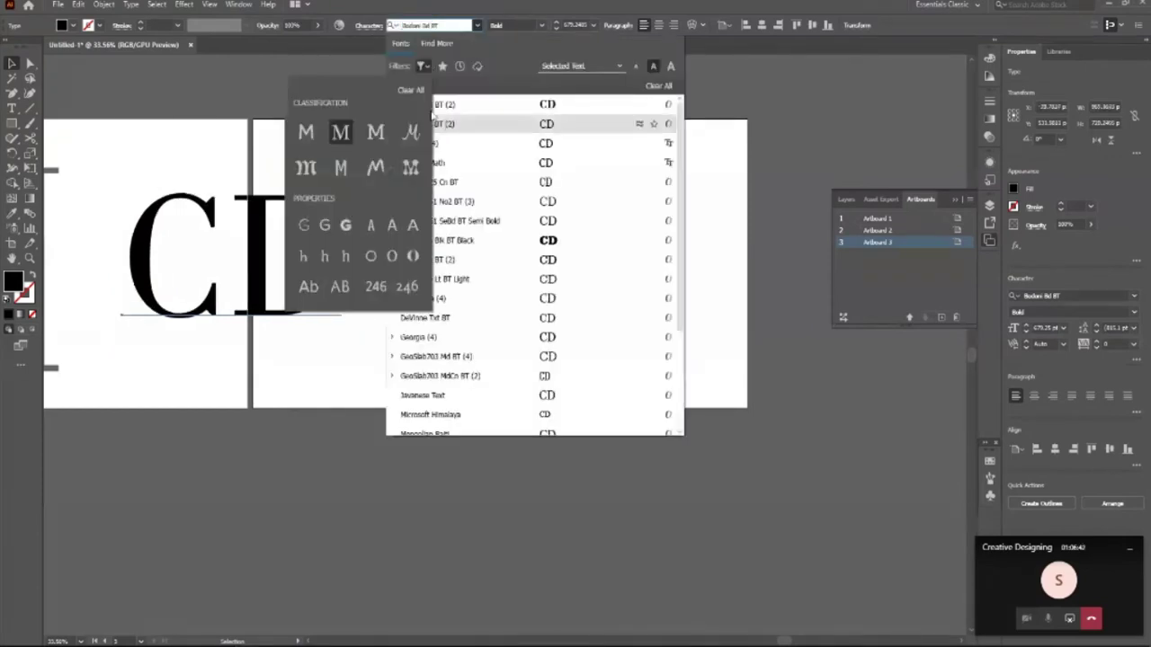
pyautogui.click(307, 133)
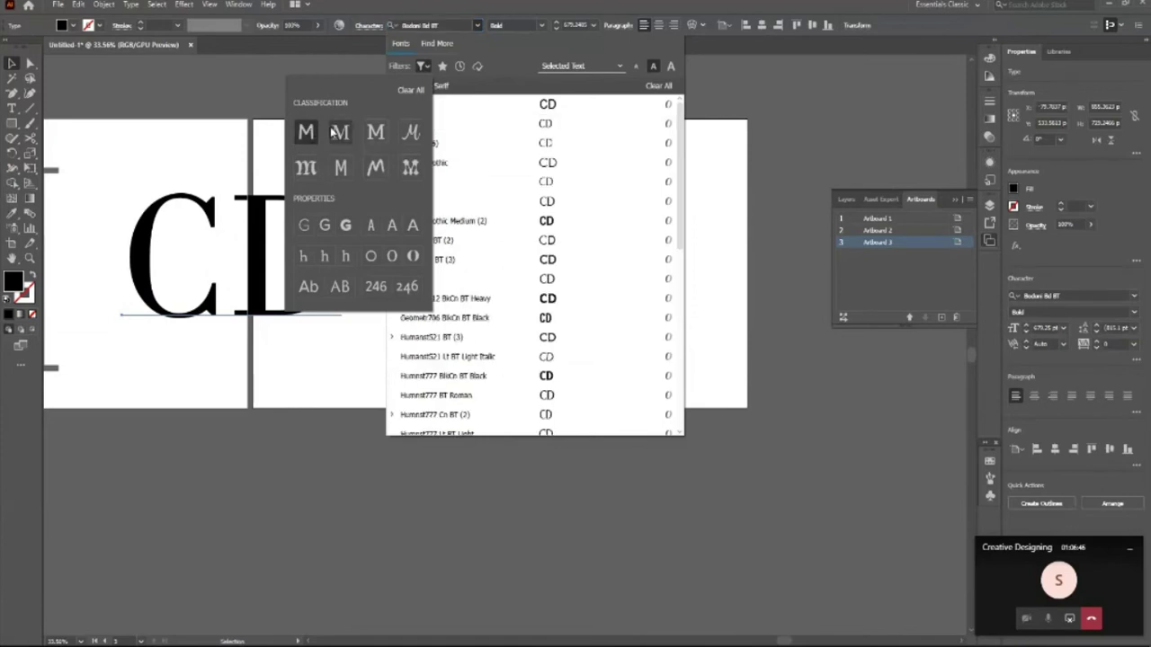
# Preview the sans serif fonts on the CD text and apply Futura Md BT.
pyautogui.press('Down')
pyautogui.press('Down')
pyautogui.press('Down')
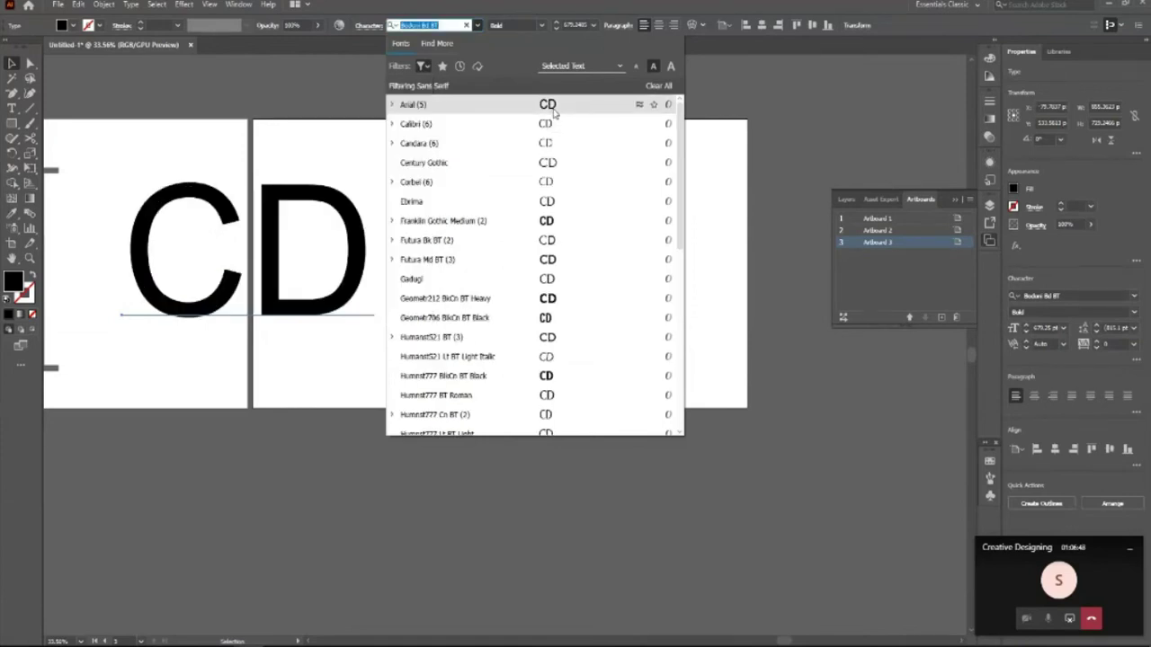
pyautogui.press('Down')
pyautogui.press('Down')
pyautogui.press('Up')
pyautogui.press('Down')
pyautogui.press('Down')
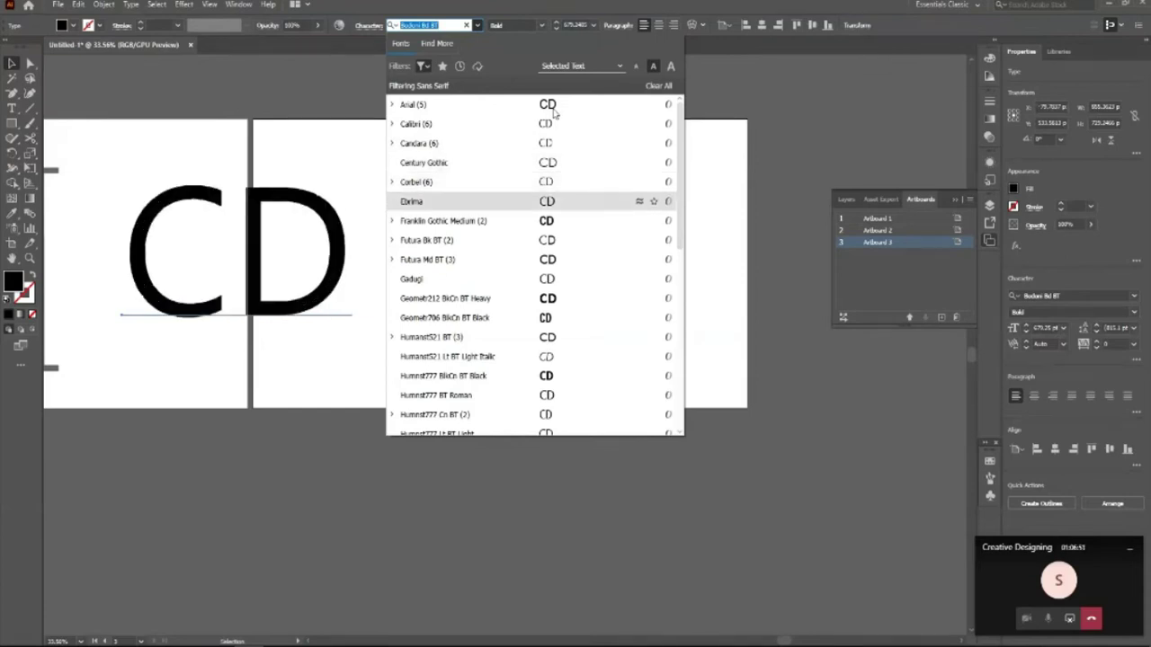
pyautogui.press('Down')
pyautogui.press('Down')
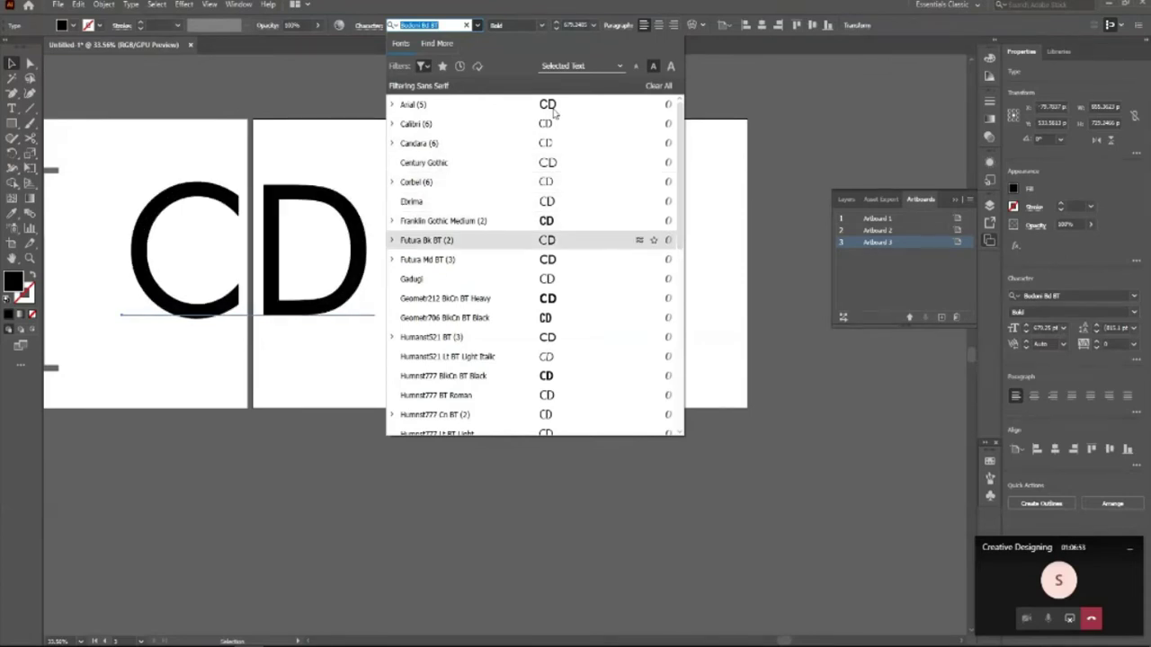
pyautogui.press('Down')
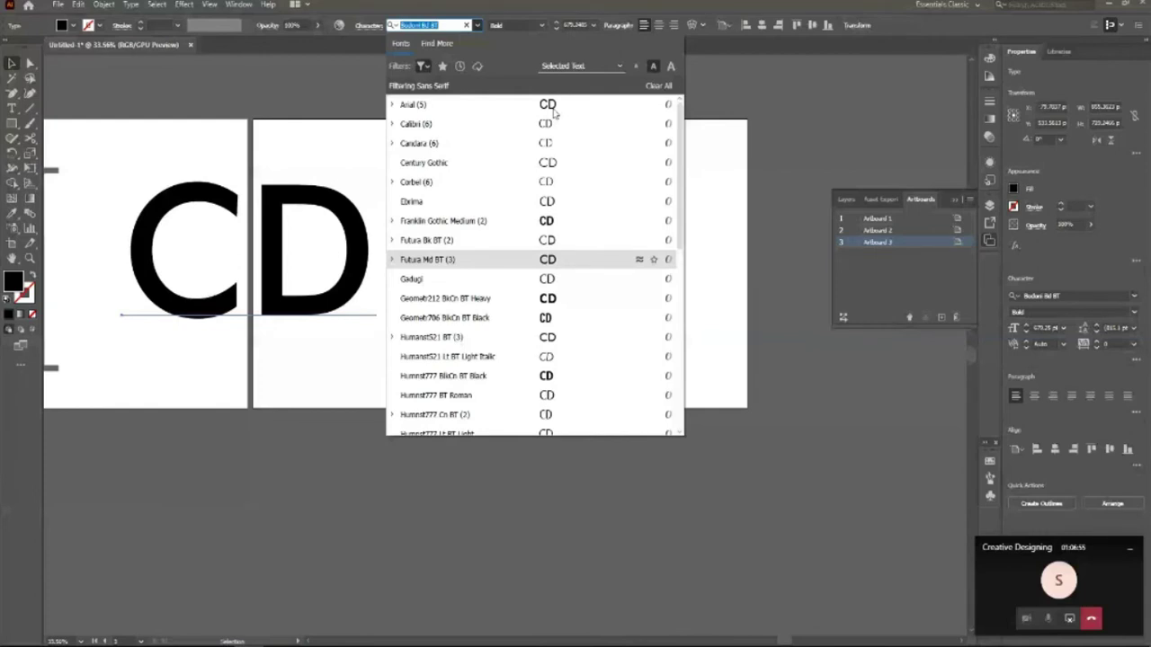
pyautogui.press('Return')
# Move the CD text onto Artboard 3 and center it horizontally and vertically on the artboard.
pyautogui.moveTo(354, 334); pyautogui.dragTo(561, 320)
pyautogui.click(779, 25)
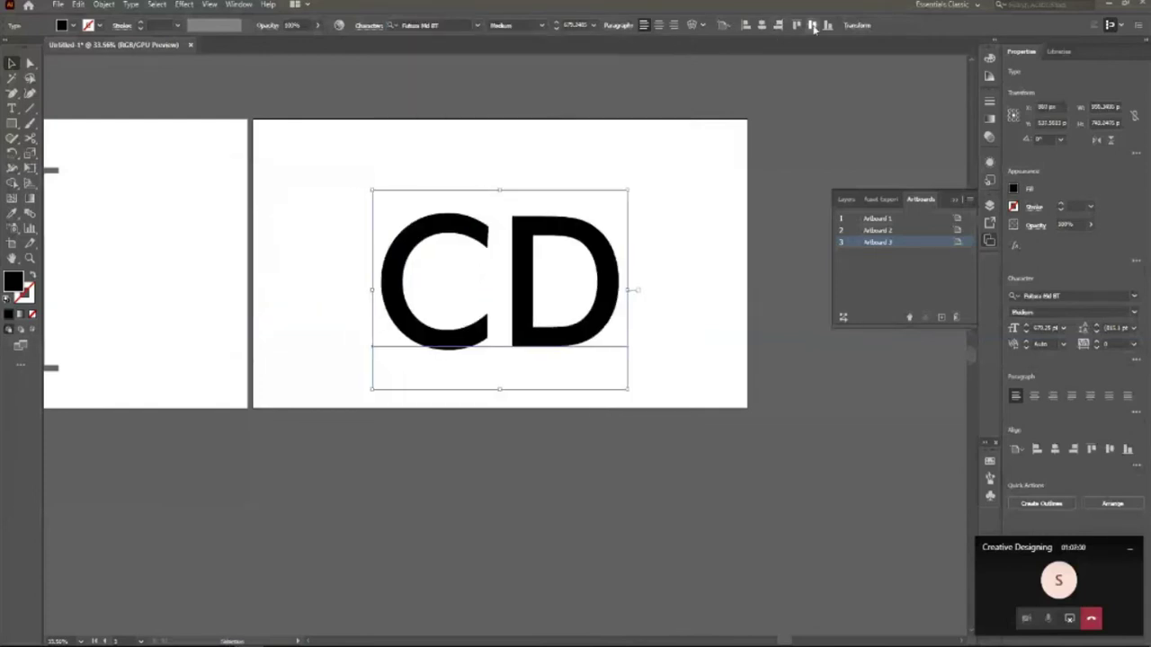
pyautogui.click(812, 26)
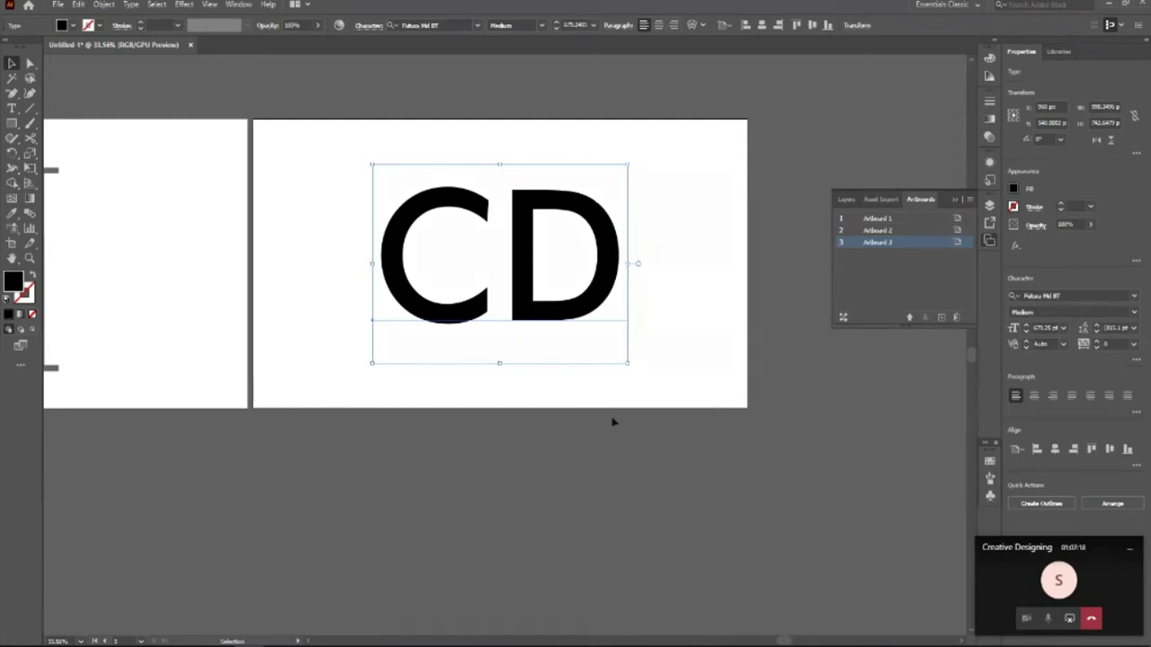
# Convert the CD text to outlines and deselect it.
pyautogui.click(186, 5)
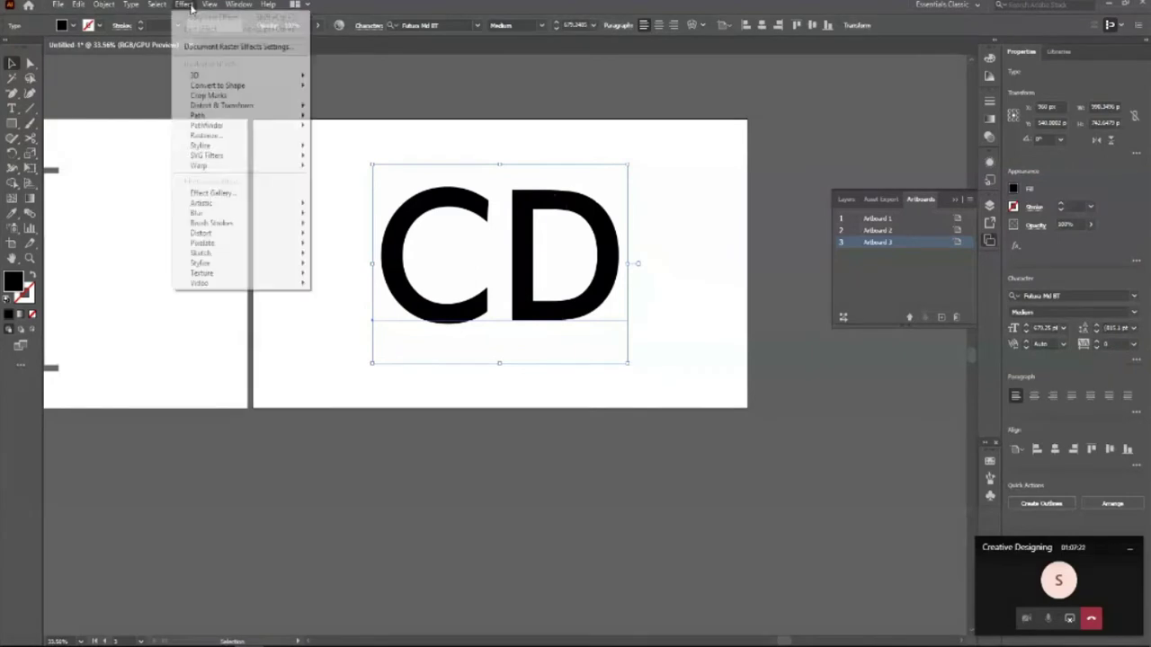
pyautogui.moveTo(132, 4)
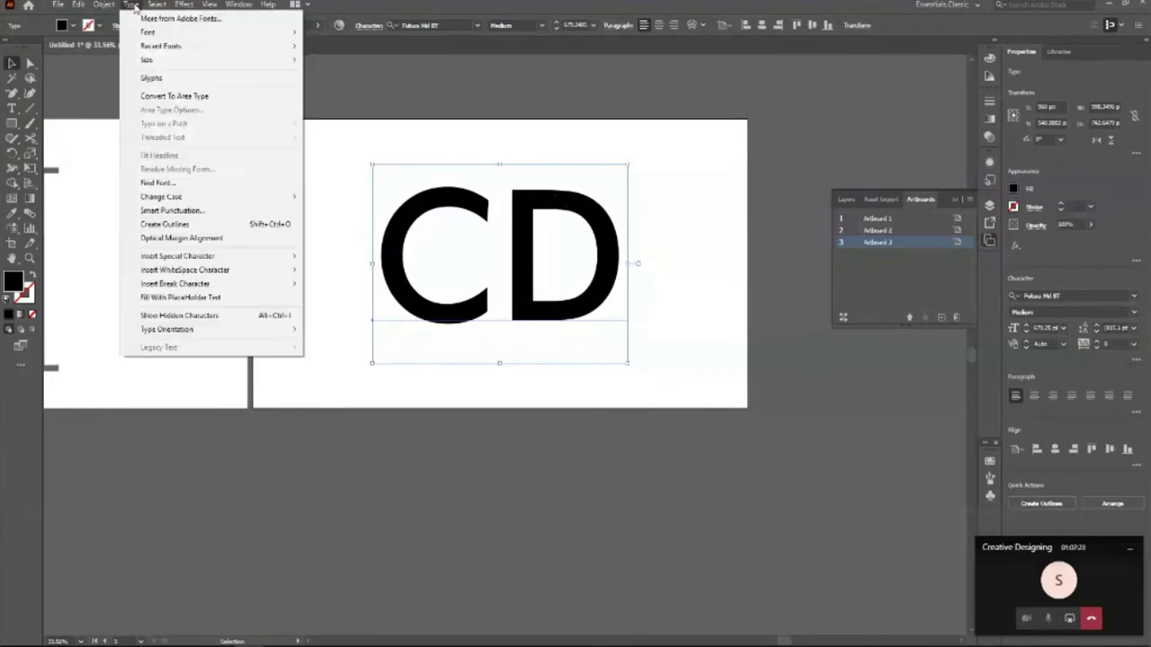
pyautogui.click(174, 224)
pyautogui.click(638, 364)
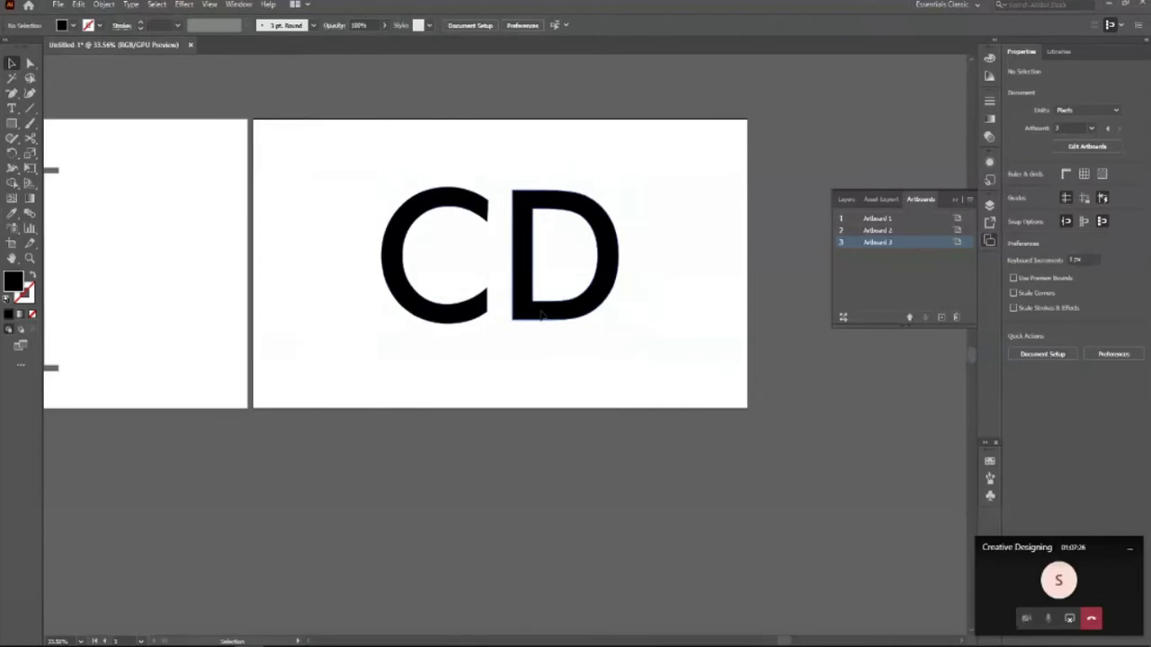
# Ungroup the outlined CD letters into separate shapes.
pyautogui.click(528, 301)
pyautogui.rightClick(580, 312)
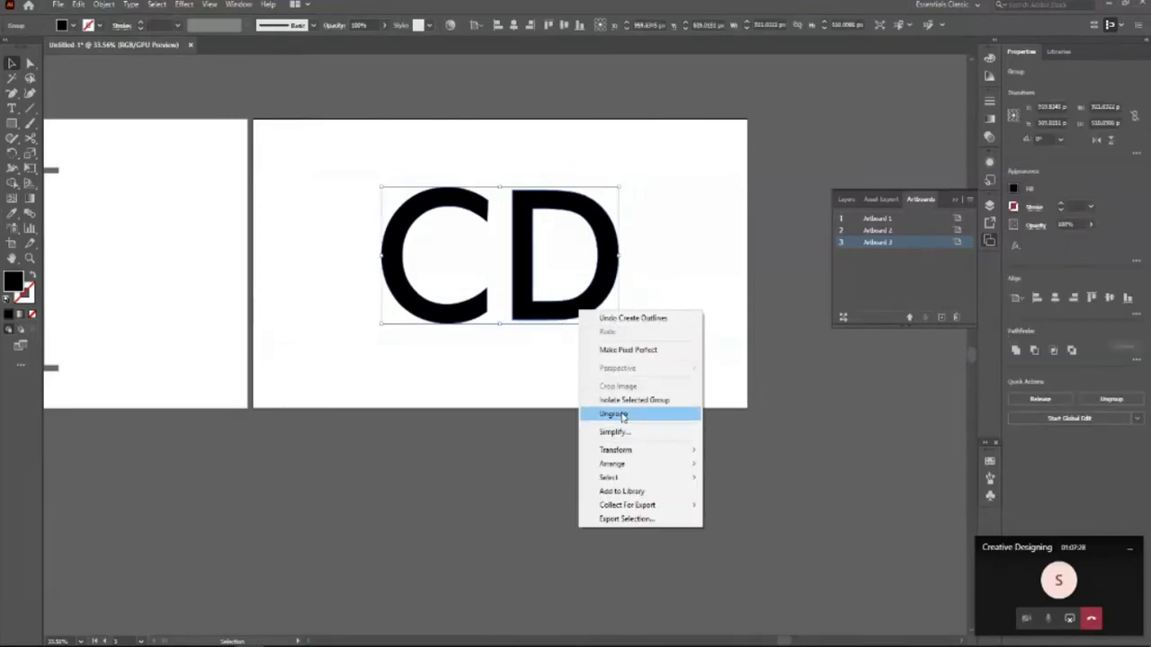
pyautogui.click(614, 414)
# Enlarge the letter D about its center until it nearly fills the artboard's height and overlaps the C.
pyautogui.click(576, 311)
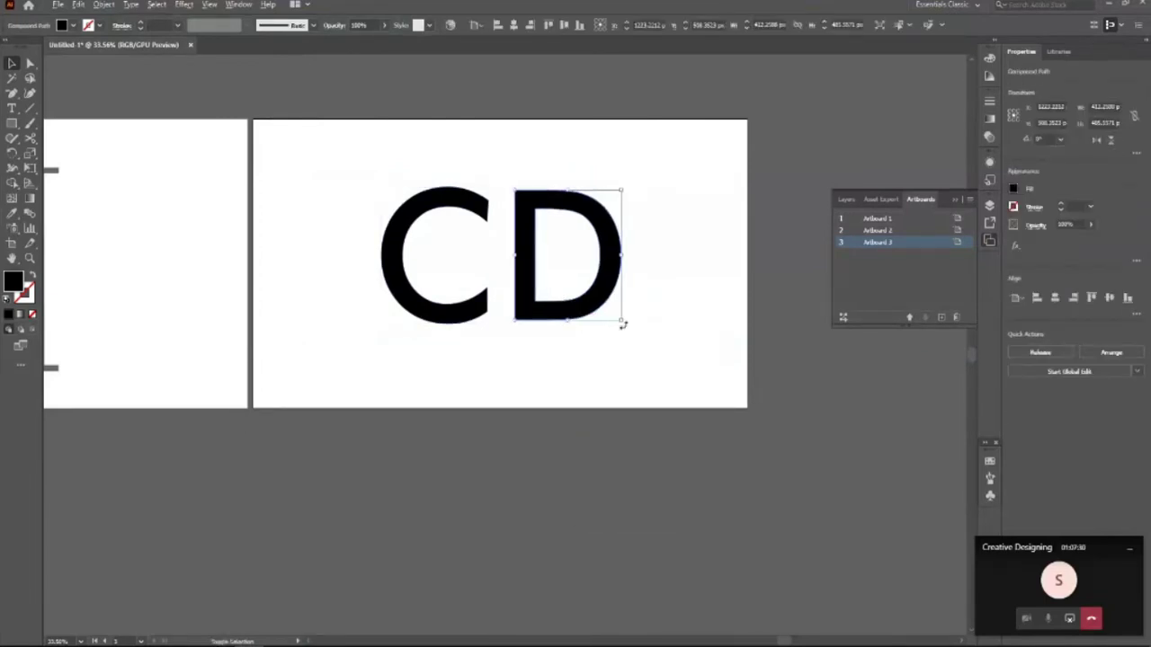
pyautogui.moveTo(620, 320); pyautogui.dragTo(678, 469)
# Enlarge the letter C to about 544 px wide and nudge it right so its ends cross the D's stem.
pyautogui.click(439, 276)
pyautogui.moveTo(486, 330); pyautogui.dragTo(502, 349)
pyautogui.press('Right')
pyautogui.press('Right')
pyautogui.press('Right')
pyautogui.press('Right')
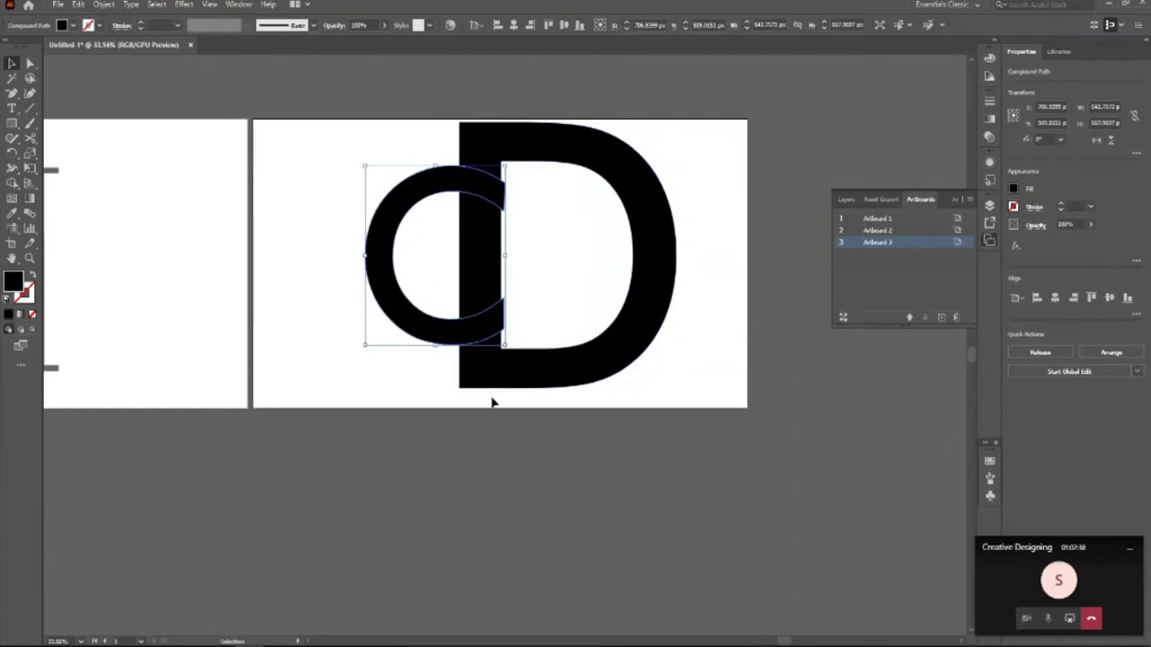
pyautogui.press('Right')
pyautogui.press('Right')
pyautogui.press('Right')
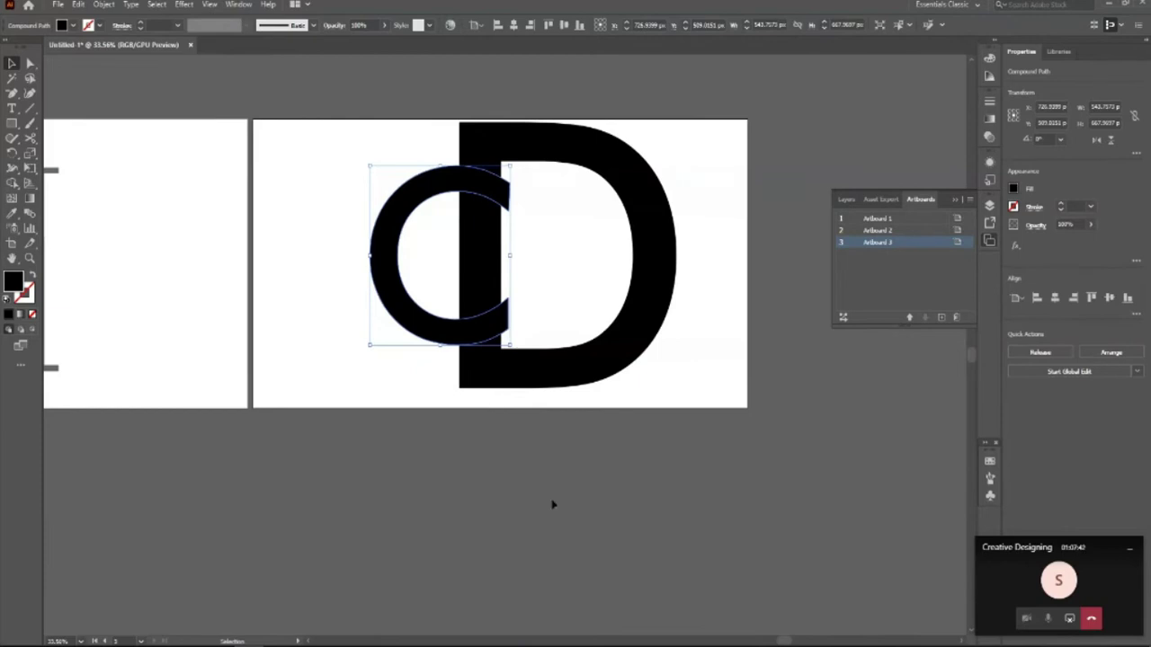
# Stretch the letter C slightly wider to the right so its ends extend further past the D's stem.
pyautogui.click(486, 396)
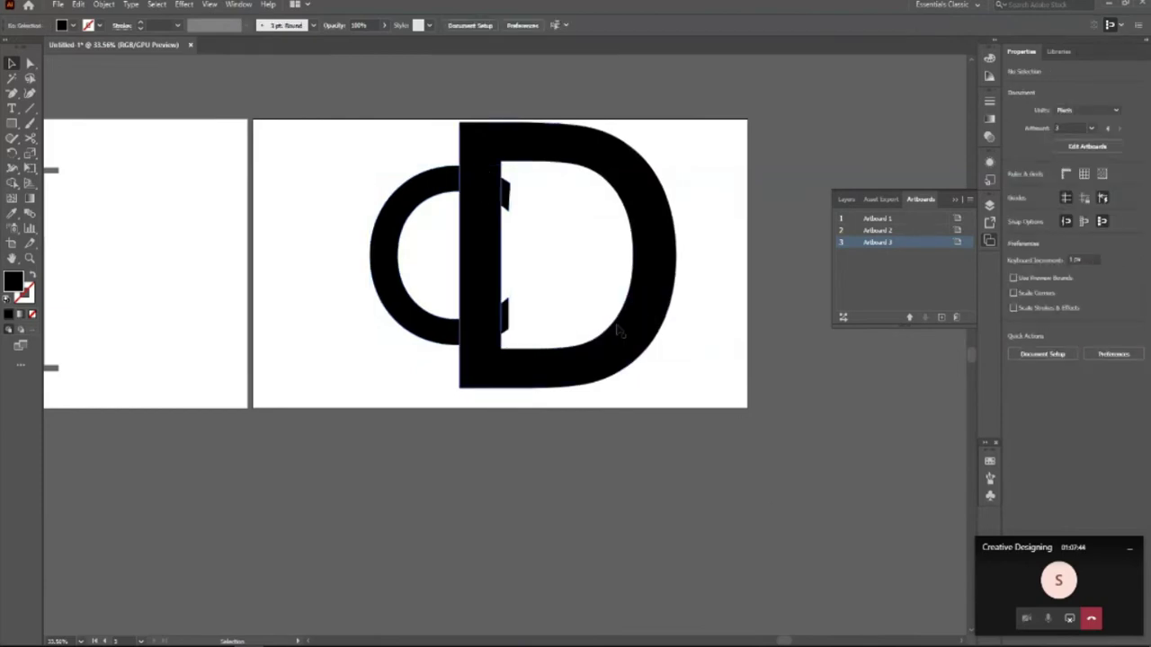
pyautogui.click(419, 330)
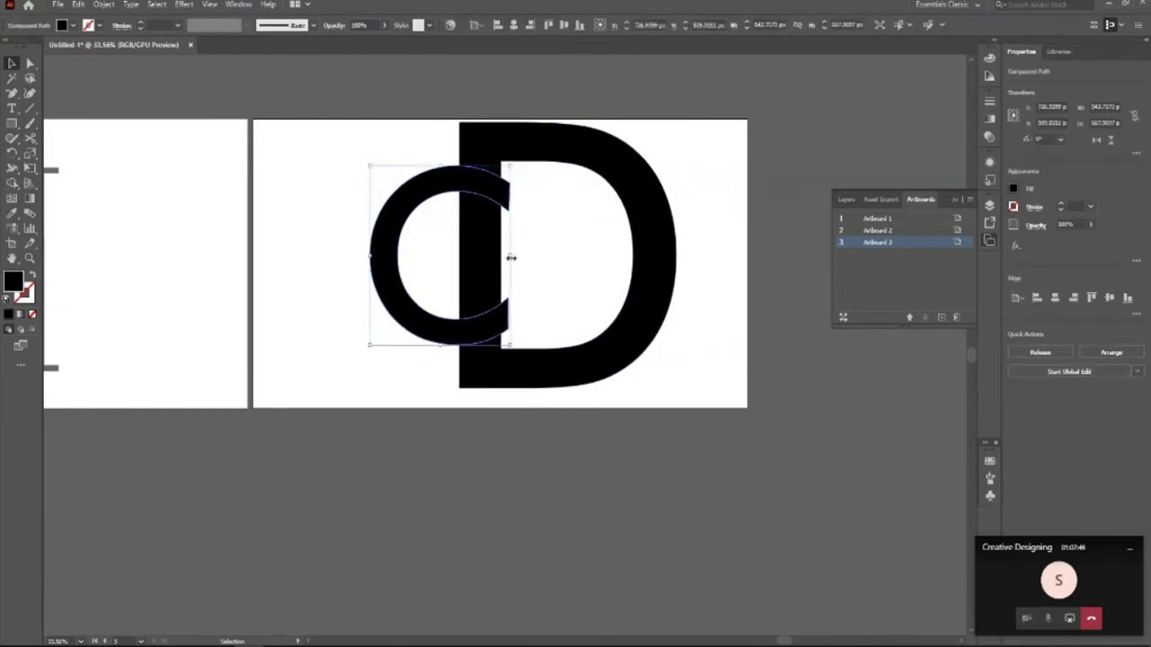
pyautogui.moveTo(511, 258); pyautogui.dragTo(521, 259)
pyautogui.click(398, 326)
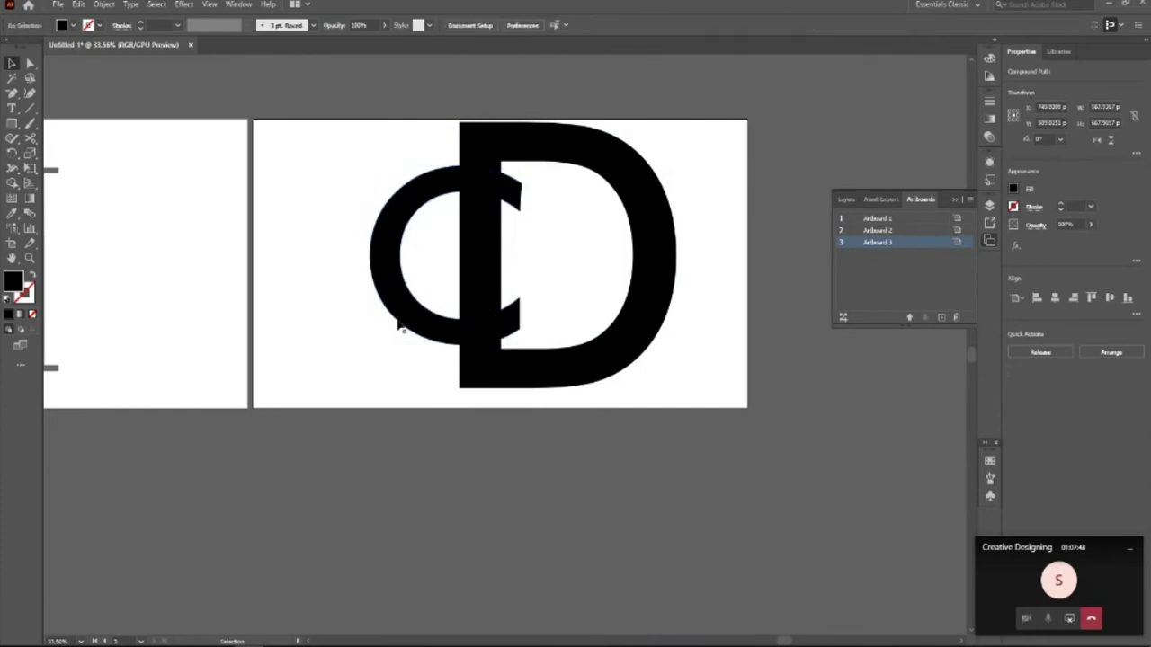
pyautogui.click(412, 329)
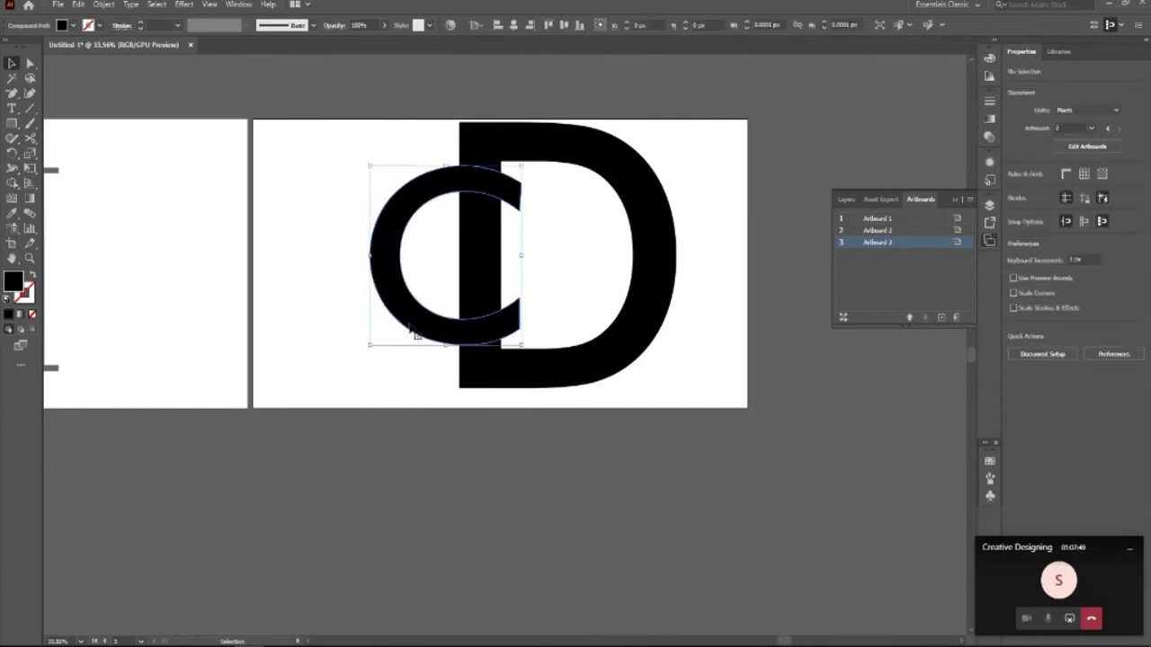
# Scale the C and D down together, making the C about 415 px wide, and deselect them.
pyautogui.moveTo(416, 332); pyautogui.dragTo(563, 337)
pyautogui.click(390, 355)
pyautogui.press('z')
pyautogui.moveTo(390, 355); pyautogui.dragTo(591, 386)
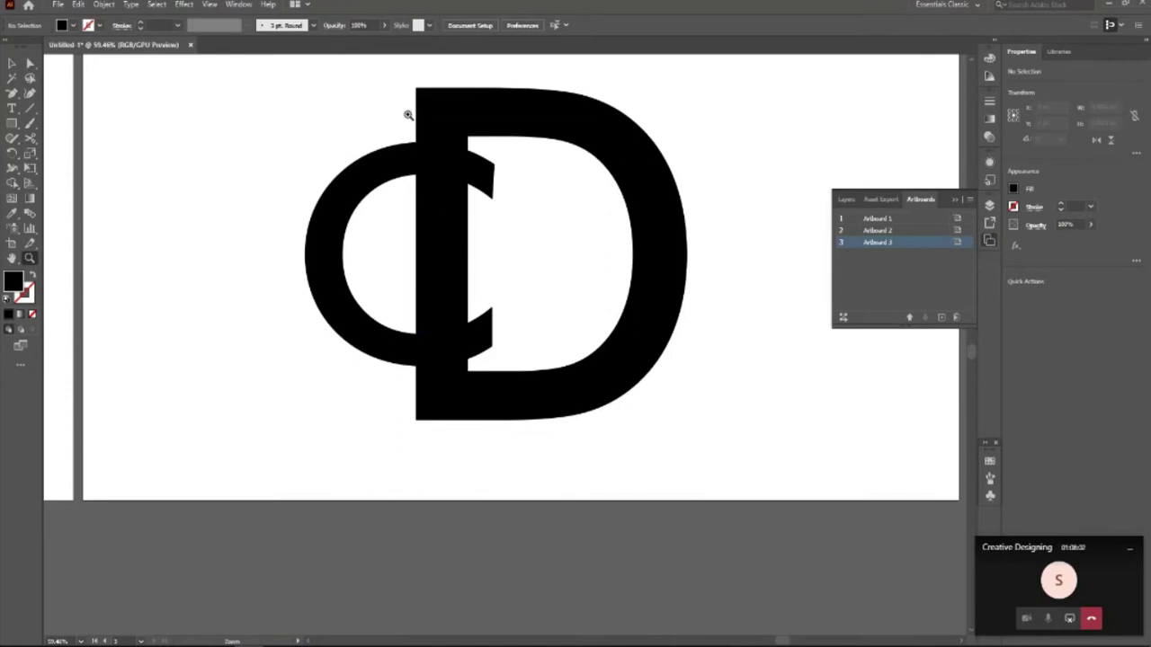
# Select the letter C and fill it with orange.
pyautogui.click(11, 63)
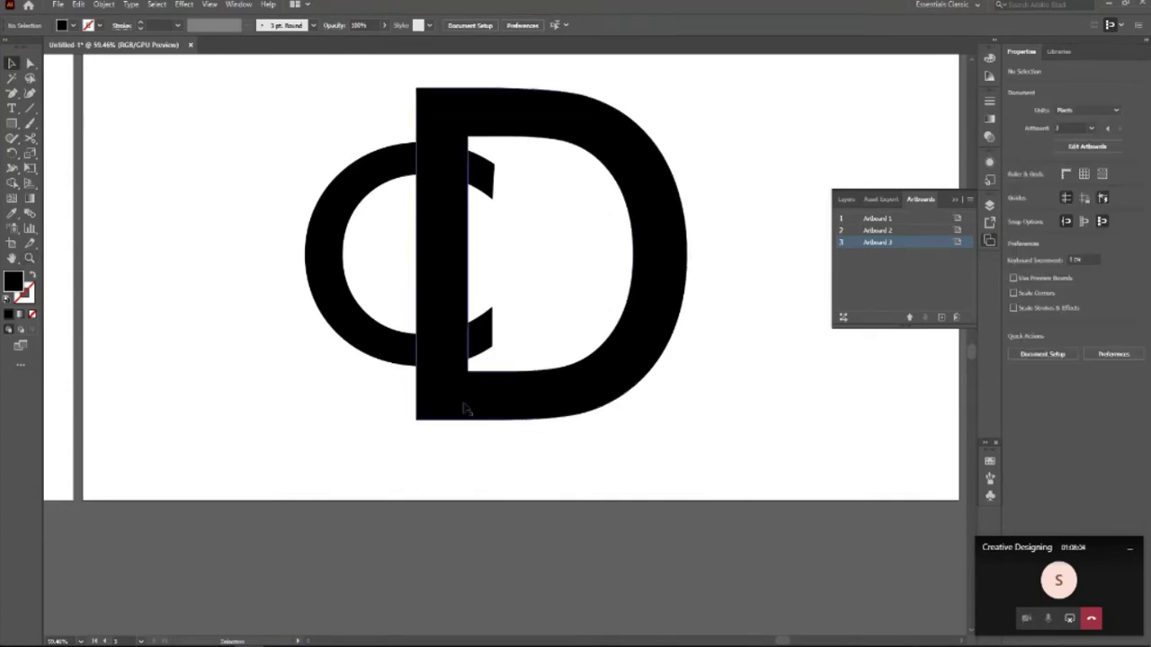
pyautogui.click(389, 352)
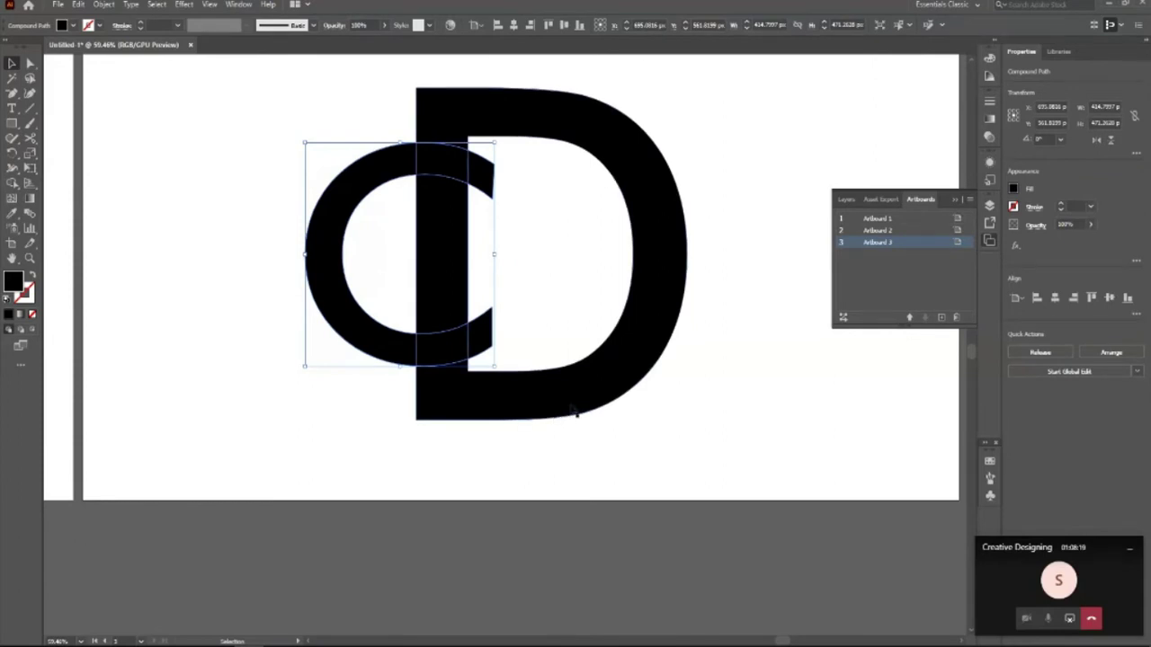
pyautogui.press('a')
pyautogui.press('v')
pyautogui.click(73, 25)
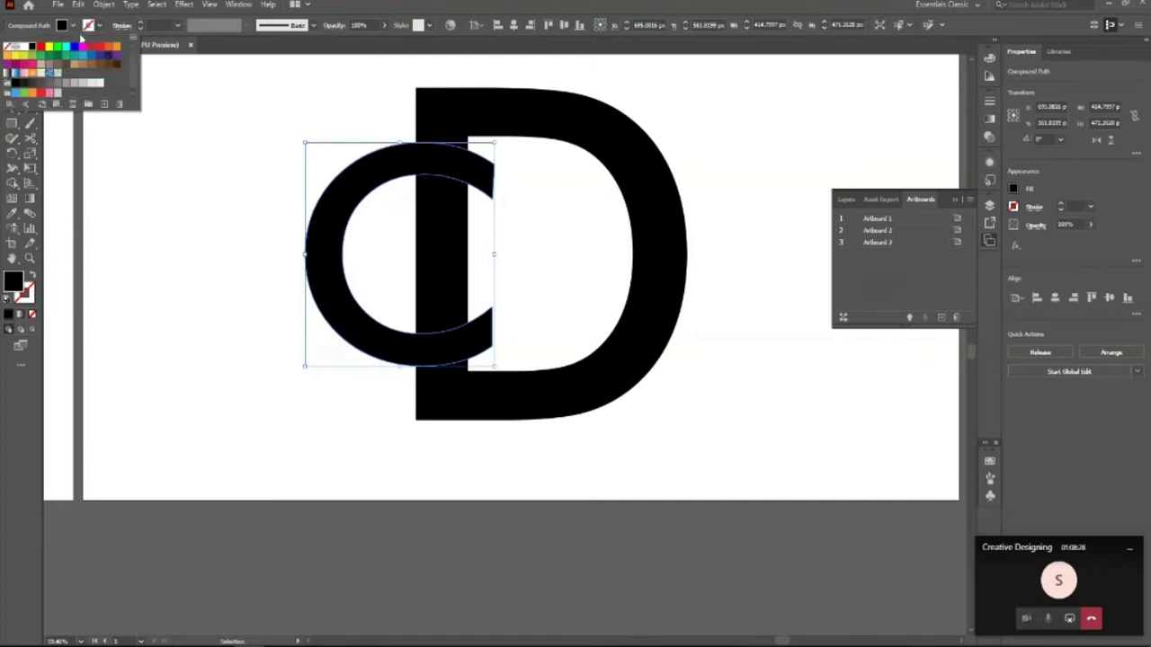
pyautogui.click(114, 49)
# Try moving the orange C left, away from the D, and undo the move.
pyautogui.press('z')
pyautogui.moveTo(495, 209); pyautogui.dragTo(547, 244)
pyautogui.click(548, 244)
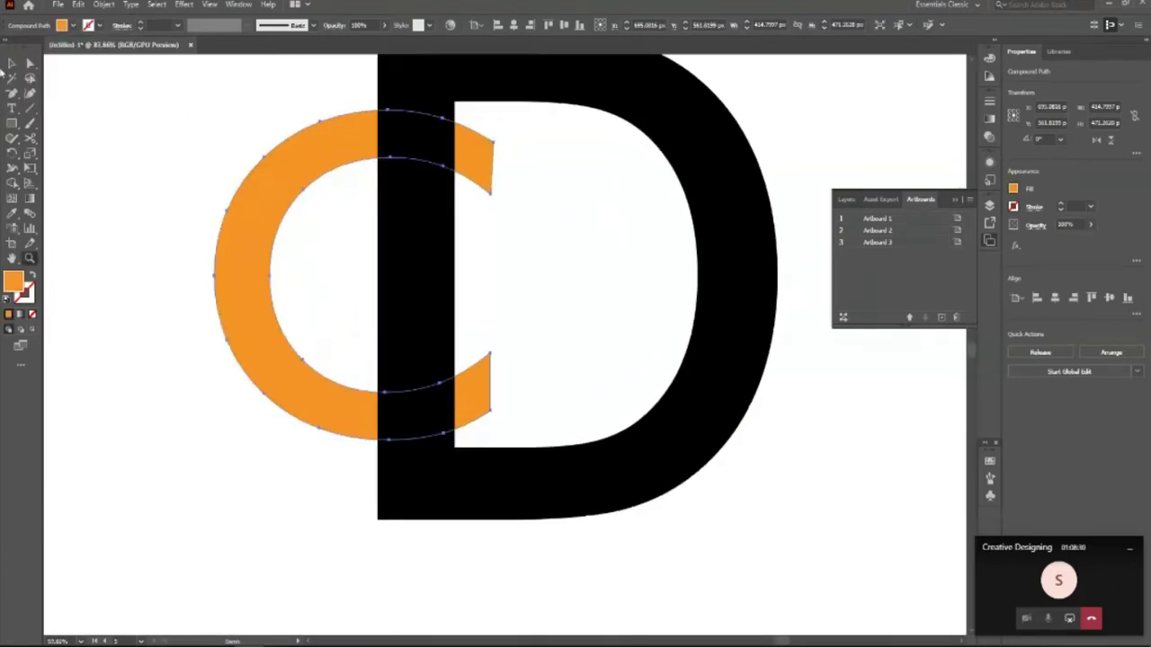
pyautogui.press('v')
pyautogui.moveTo(231, 225); pyautogui.dragTo(45, 225)
pyautogui.hotkey('ctrl', 'z')
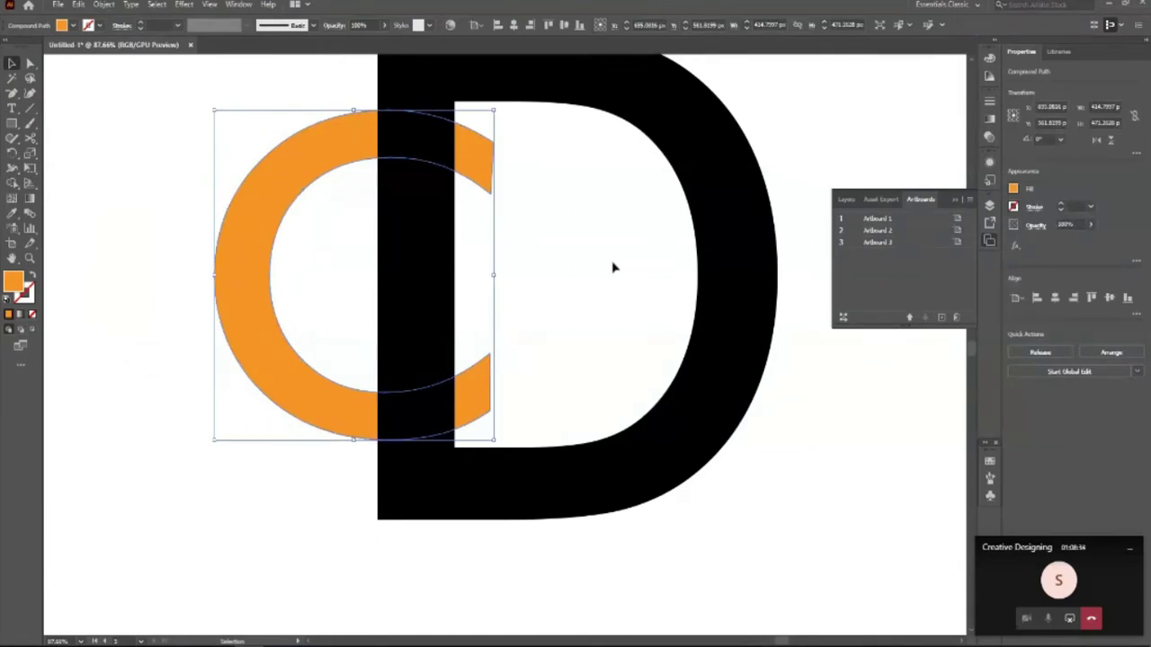
# Delete the orange C and scale the black C beneath it down to about 380 px wide.
pyautogui.click(615, 319)
pyautogui.click(493, 402)
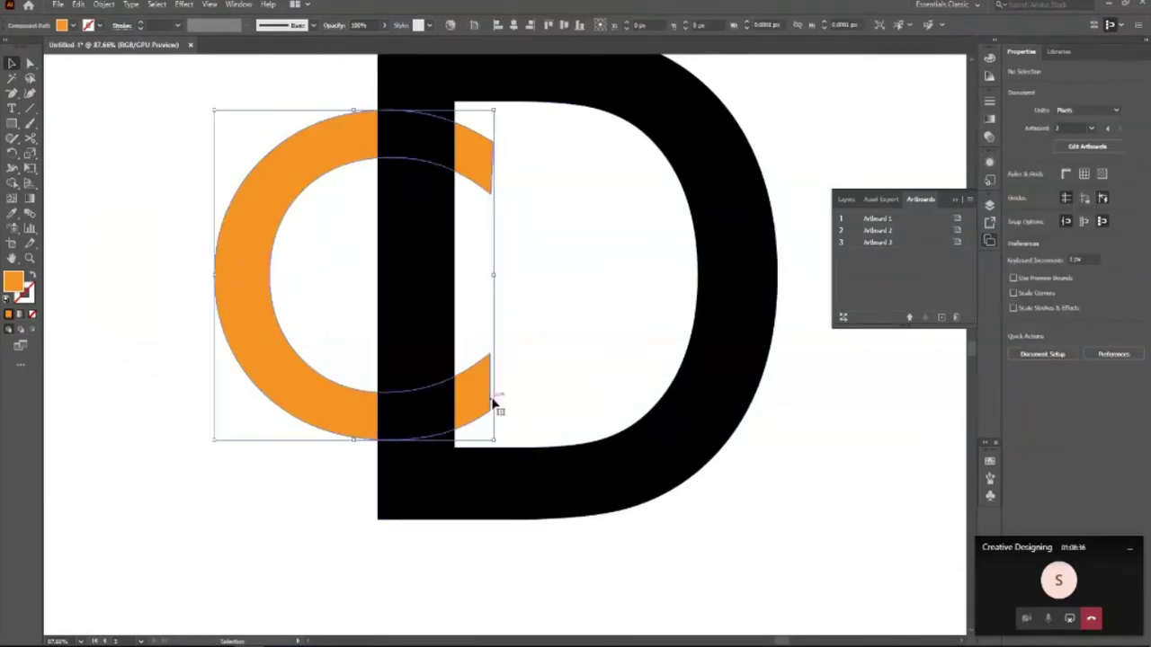
pyautogui.press('Delete')
pyautogui.click(483, 398)
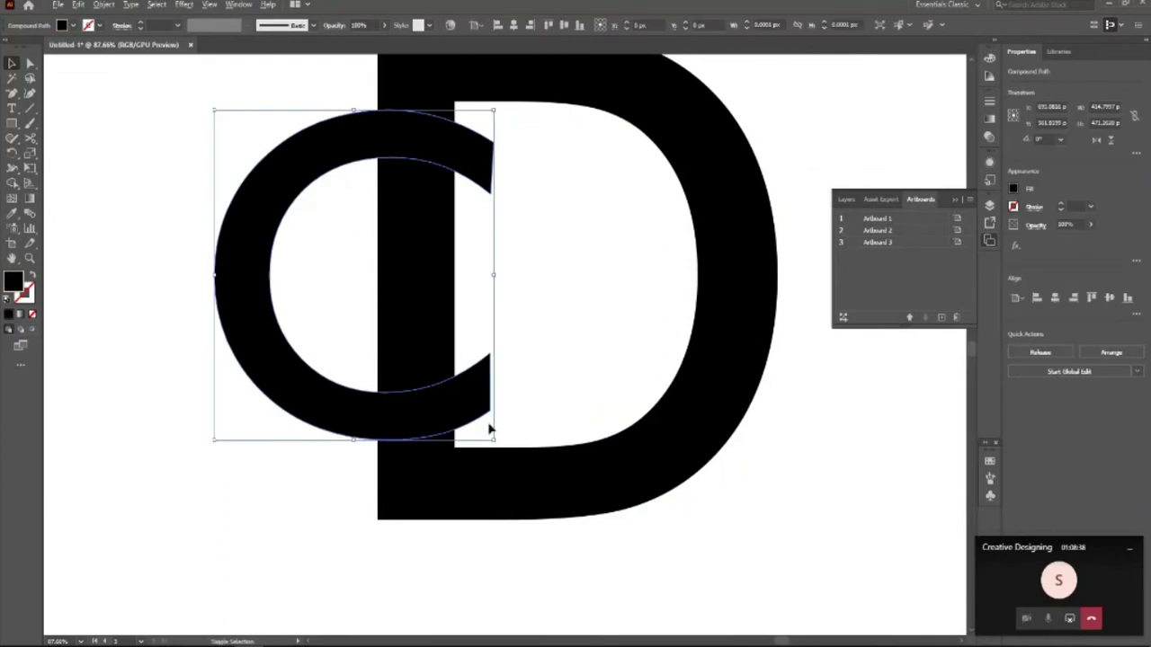
pyautogui.moveTo(493, 439); pyautogui.dragTo(481, 424)
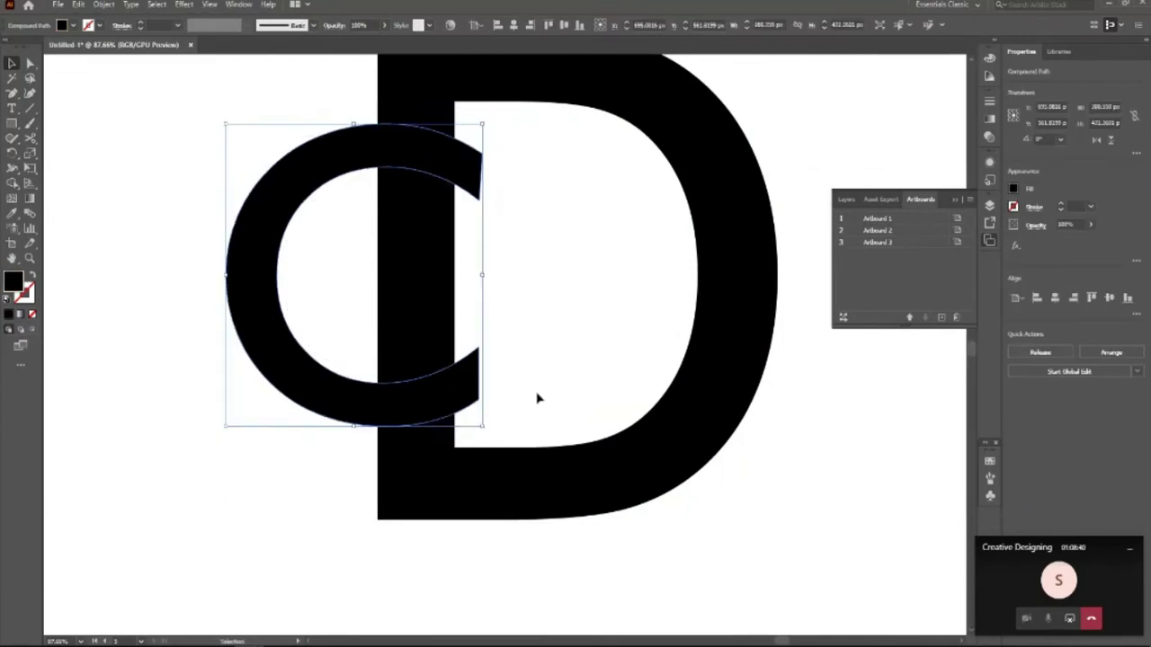
# Duplicate the black C in place and fill the front copy with orange.
pyautogui.click(465, 355)
pyautogui.click(467, 401)
pyautogui.press('a')
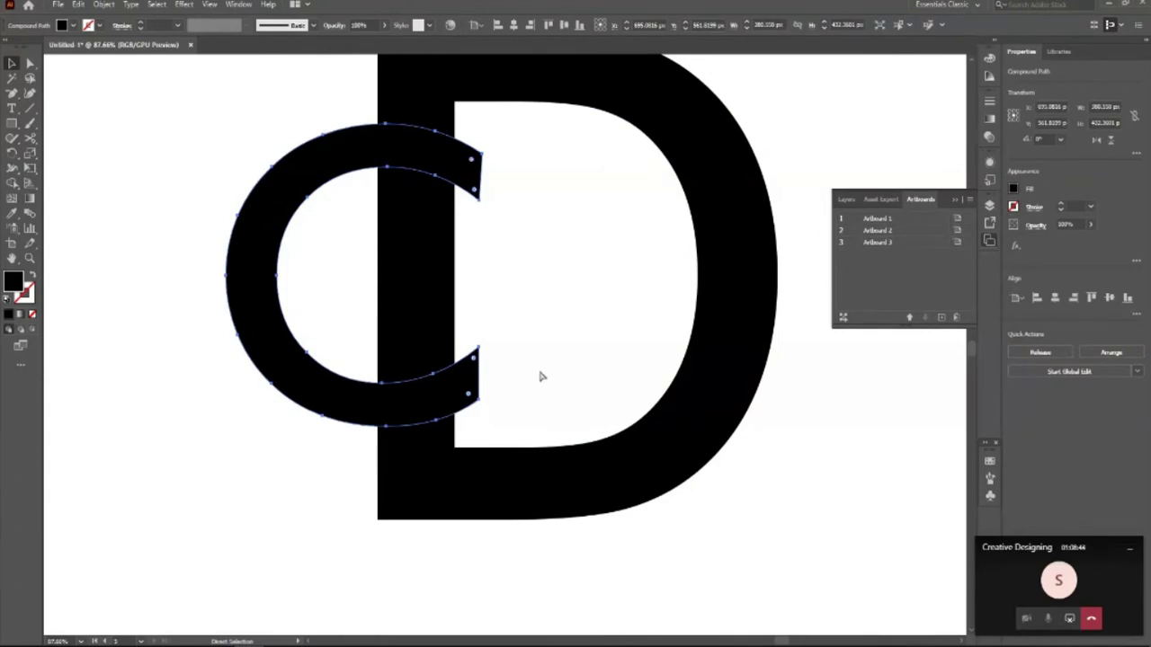
pyautogui.press('v')
pyautogui.click(542, 376)
pyautogui.click(481, 397)
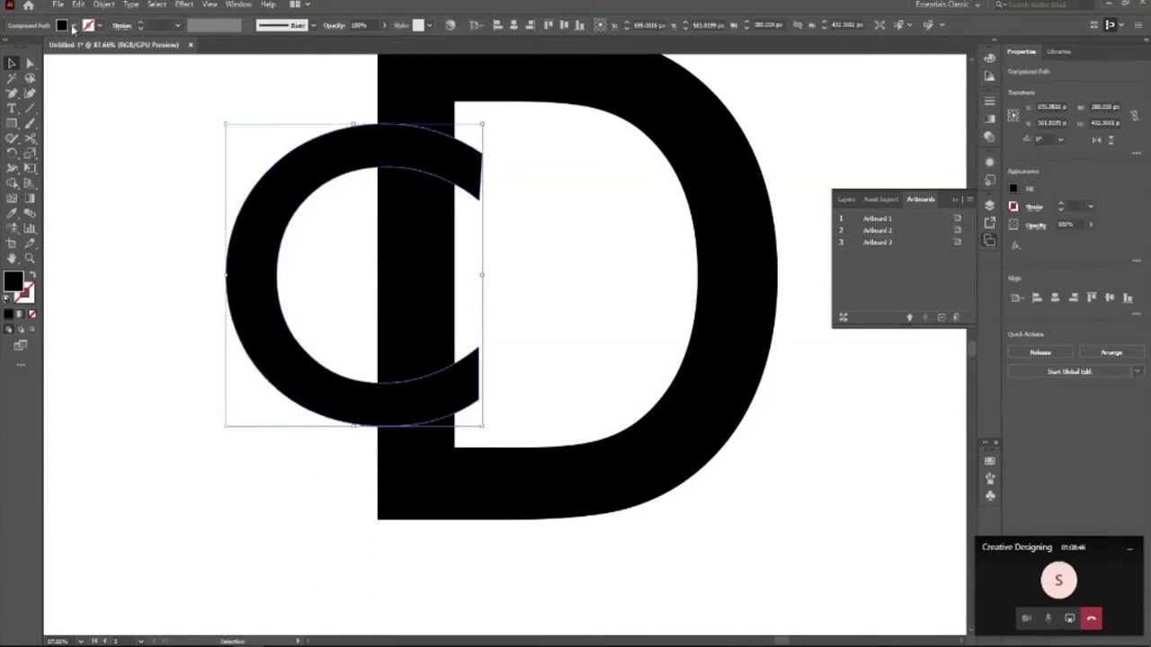
pyautogui.click(72, 25)
pyautogui.click(111, 57)
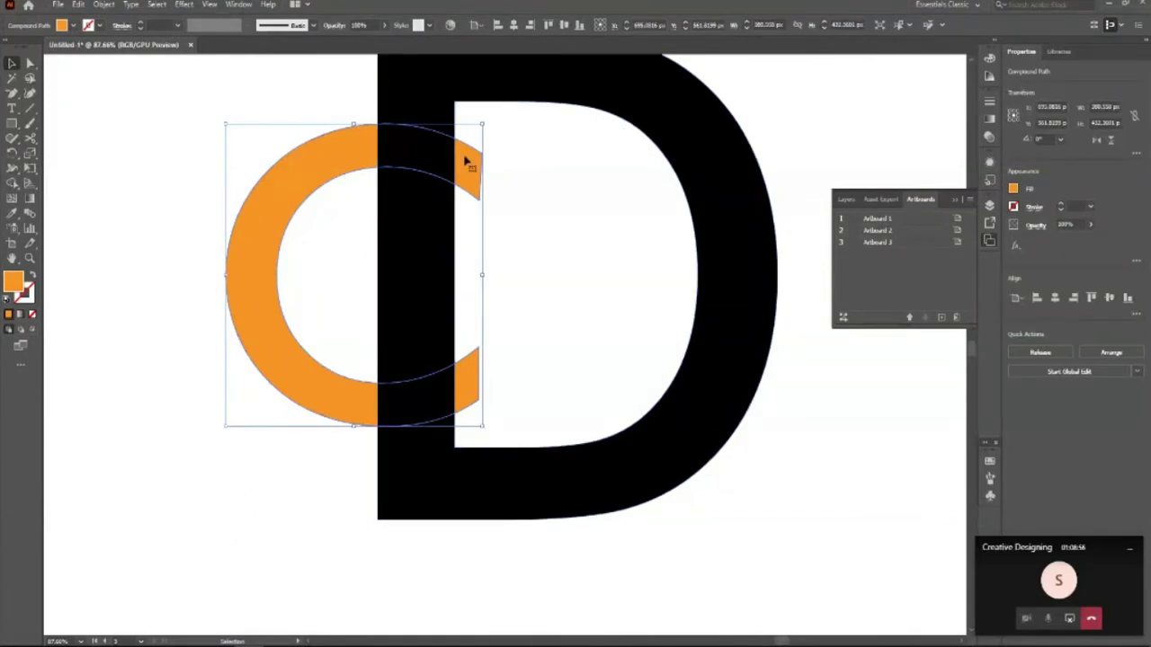
# Duplicate the orange C in place and nudge the copy up 12 px.
pyautogui.press('Up')
pyautogui.press('Up')
pyautogui.press('Up')
pyautogui.press('Up')
pyautogui.press('Up')
pyautogui.press('Up')
pyautogui.press('Up')
pyautogui.press('Up')
pyautogui.press('Up')
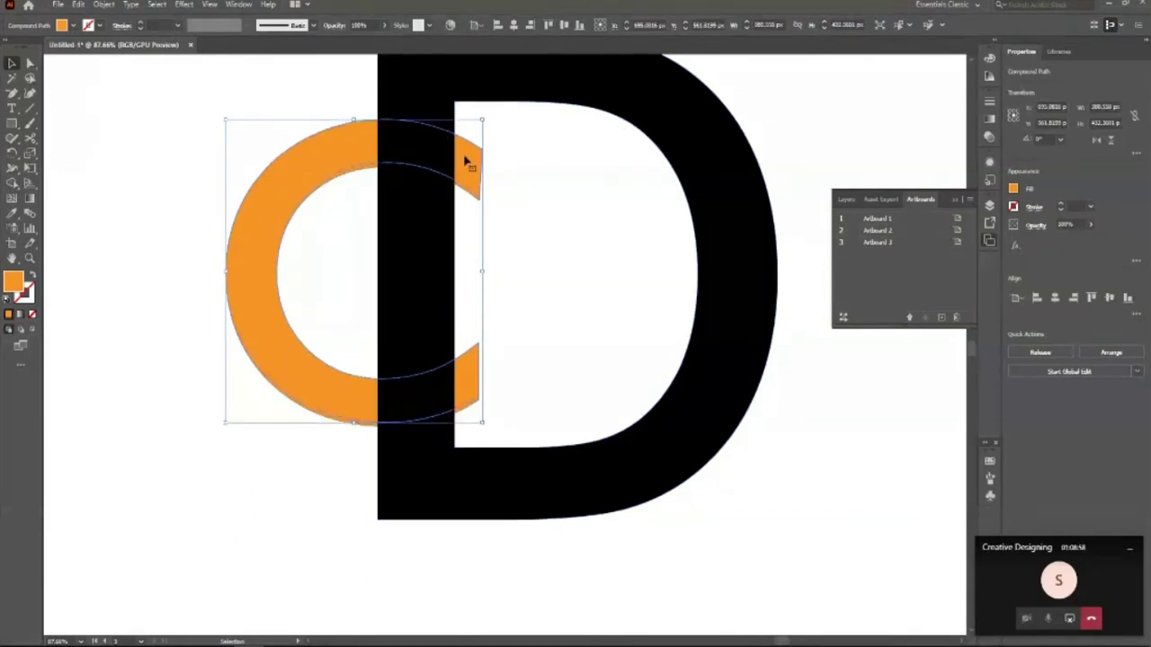
pyautogui.press('Up')
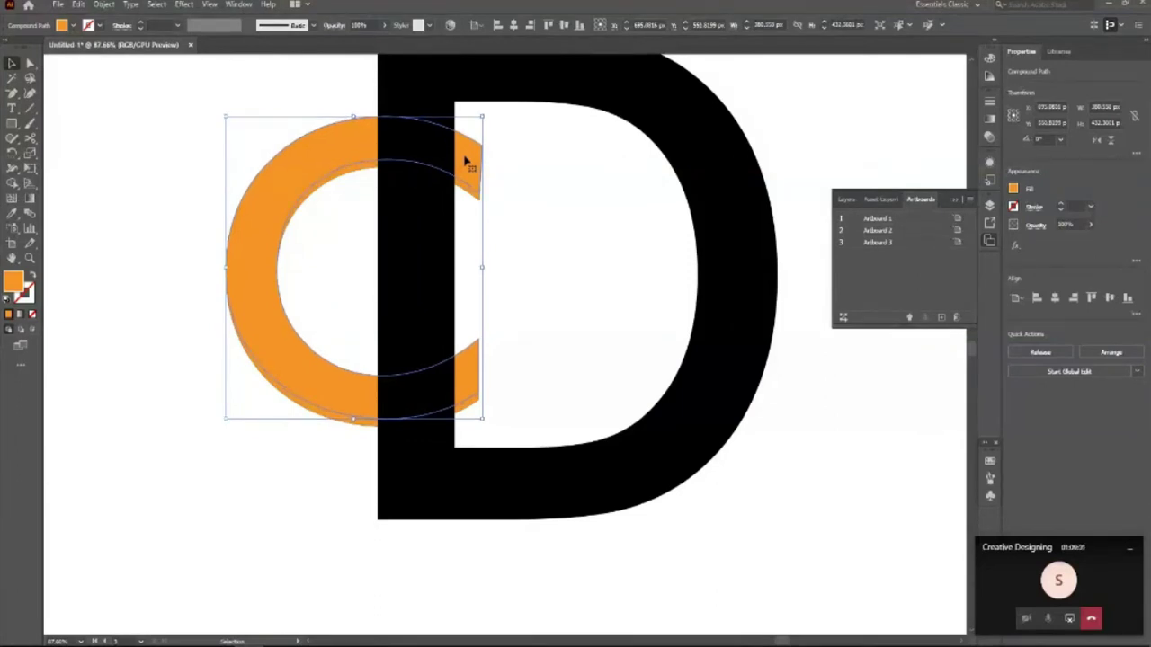
pyautogui.press('Up')
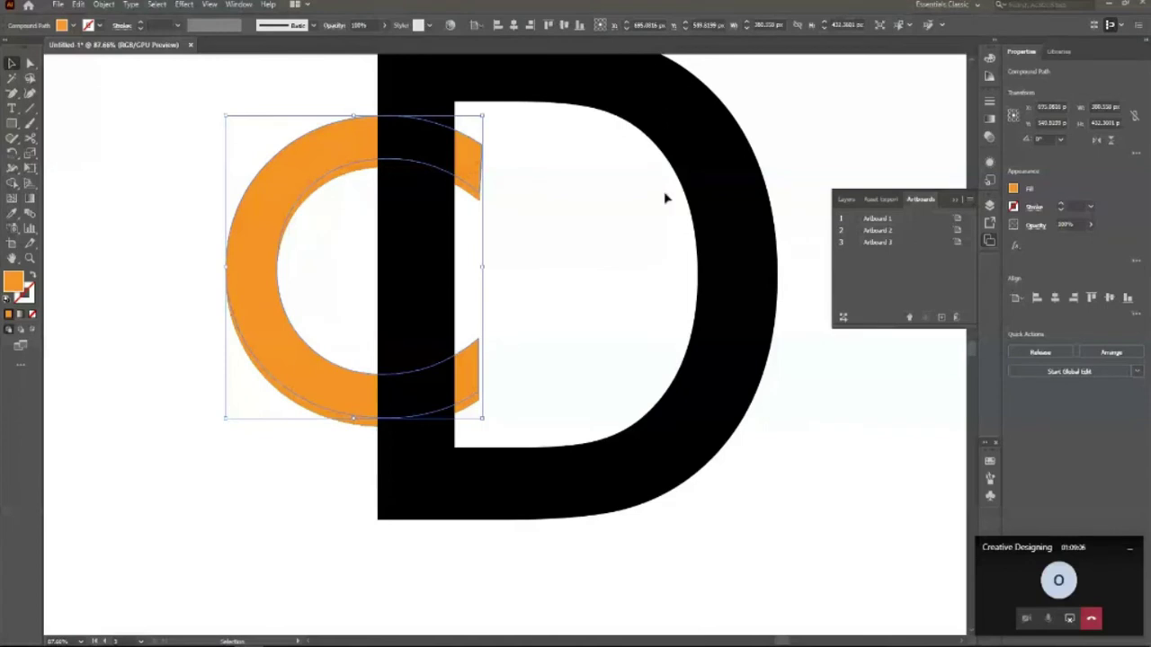
# Cut the raised C's overlap out of the D's upper stem with Shape Builder, and delete the raised copy.
pyautogui.scroll(1, 665, 198)
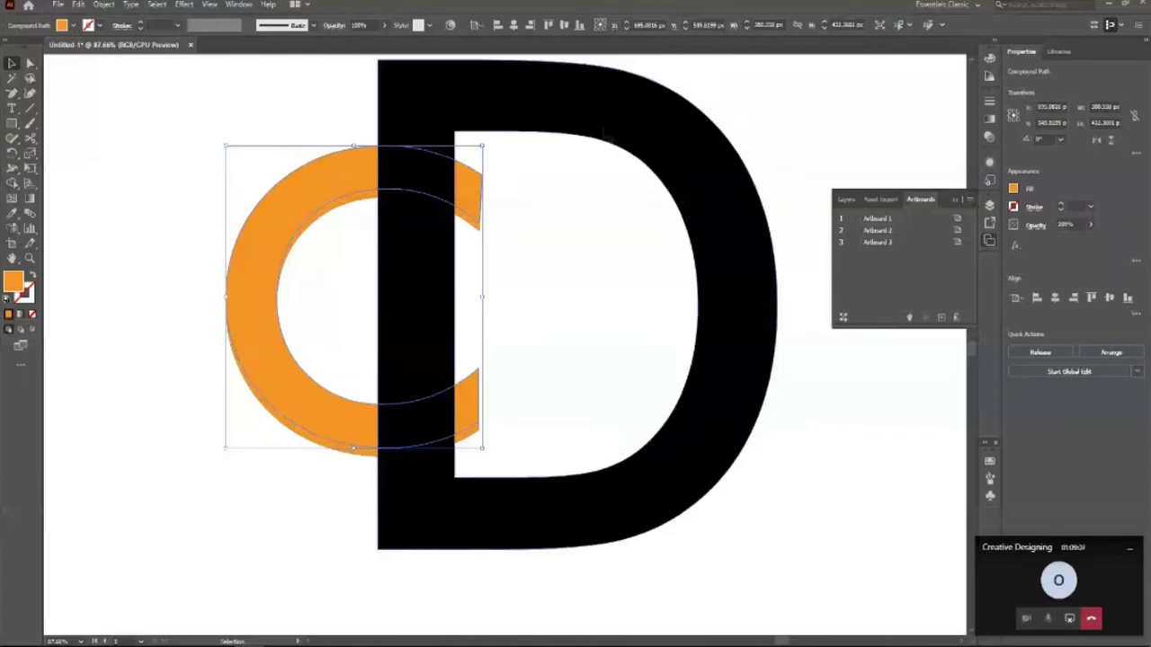
pyautogui.keyDown('shift'); pyautogui.click(604, 130); pyautogui.keyUp('shift')
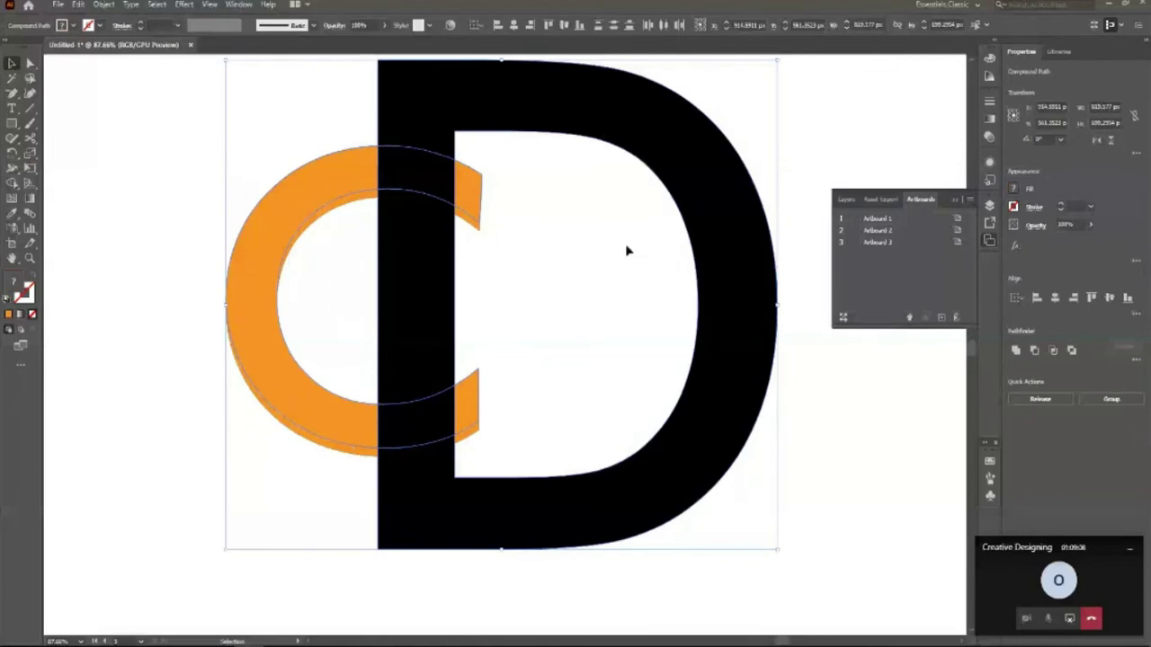
pyautogui.hotkey('shift', 'm')
pyautogui.click(413, 171)
pyautogui.click(10, 65)
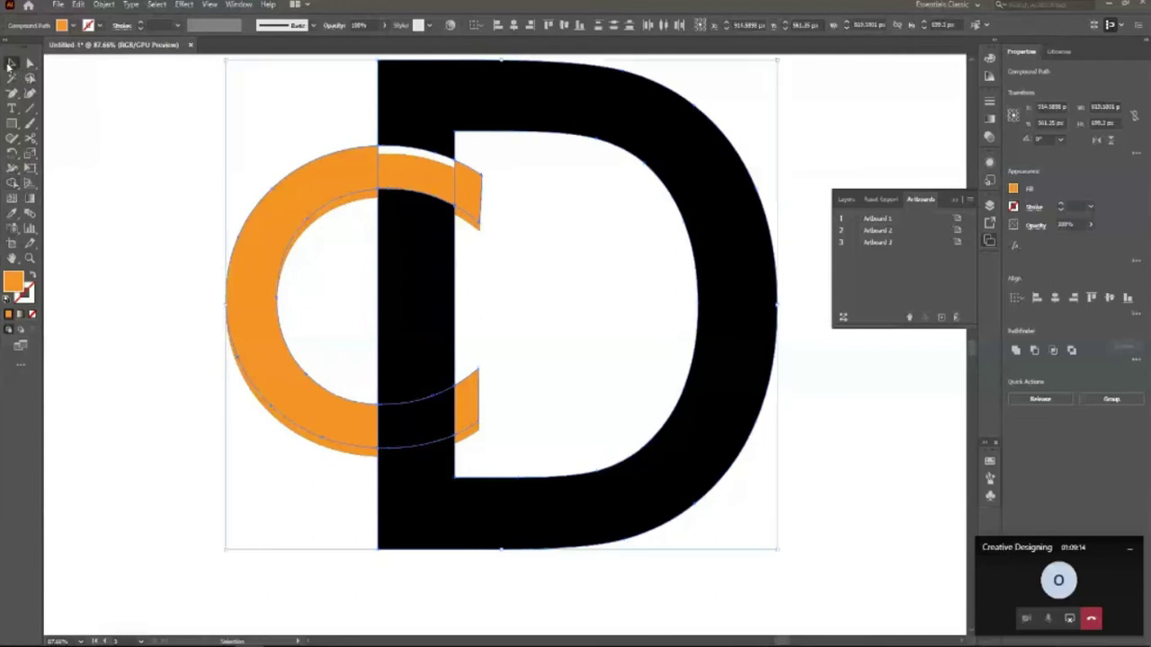
pyautogui.click(172, 136)
pyautogui.click(380, 178)
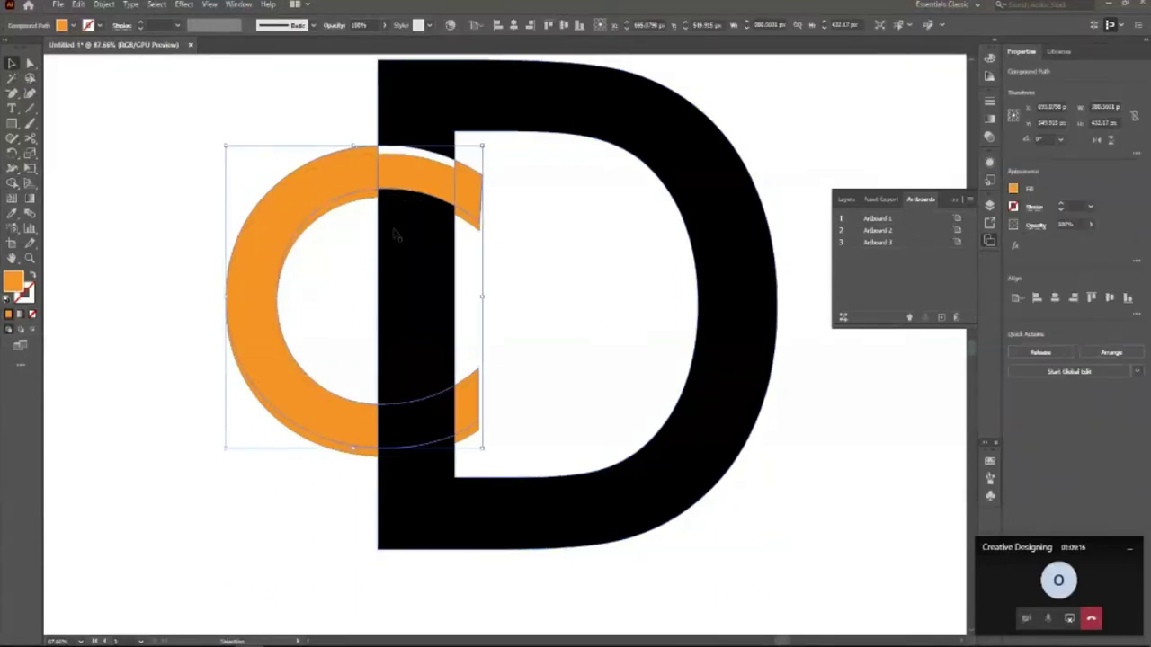
pyautogui.hotkey('ctrl', 'shift', 'a')
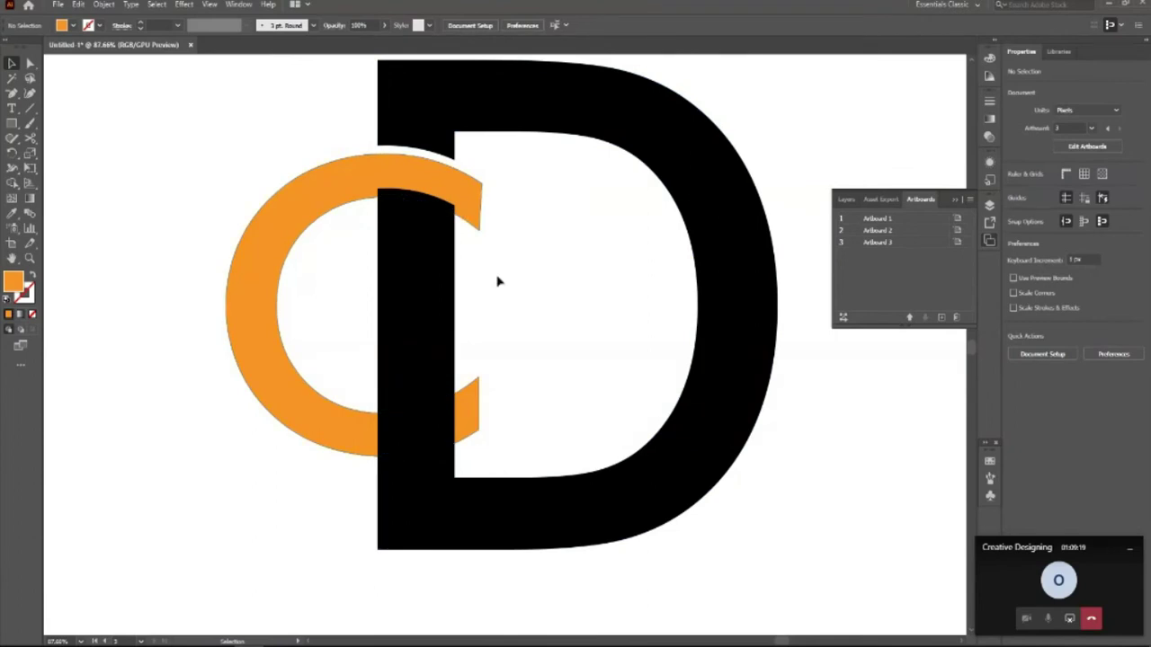
# Nudge the orange C down about 20 px, cut its overlap out of the D's lower stem, and delete the orange C.
pyautogui.moveTo(347, 426); pyautogui.dragTo(312, 375)
pyautogui.hotkey('ctrl', 'z')
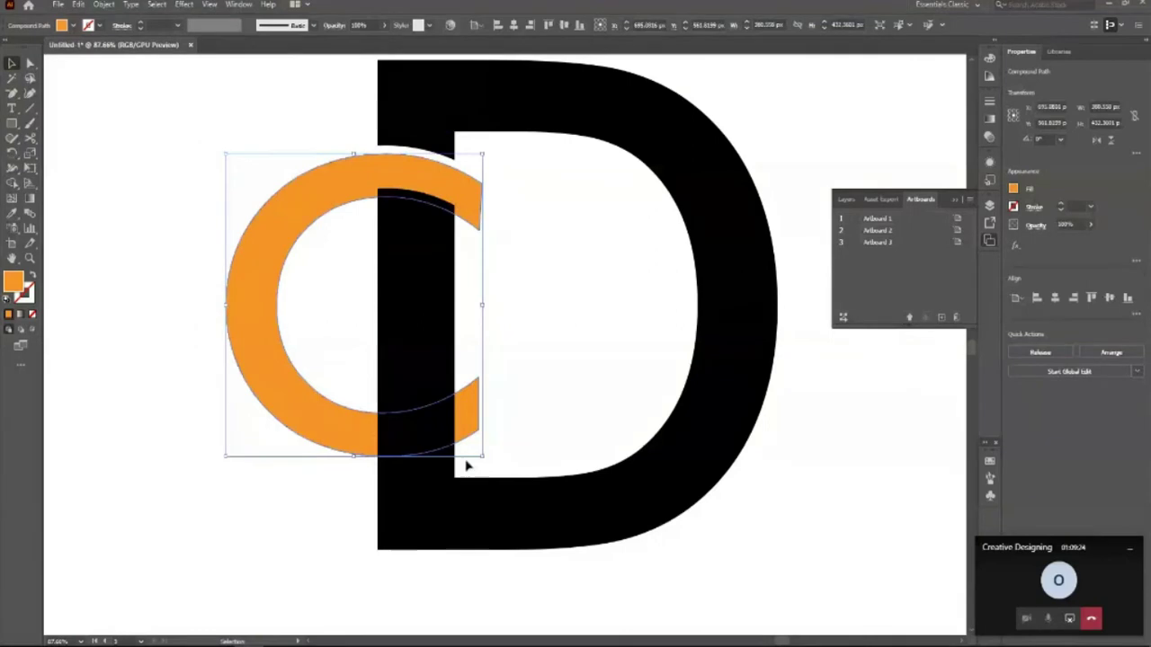
pyautogui.hotkey('shift', 'Down')
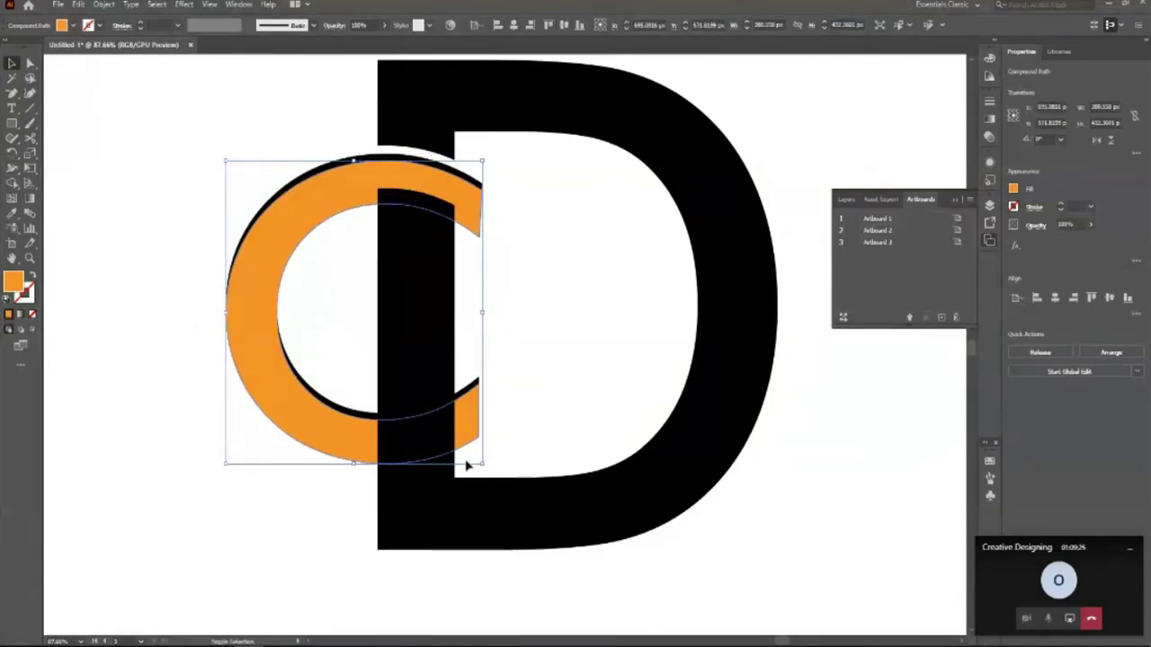
pyautogui.keyDown('shift'); pyautogui.click(454, 520); pyautogui.keyUp('shift')
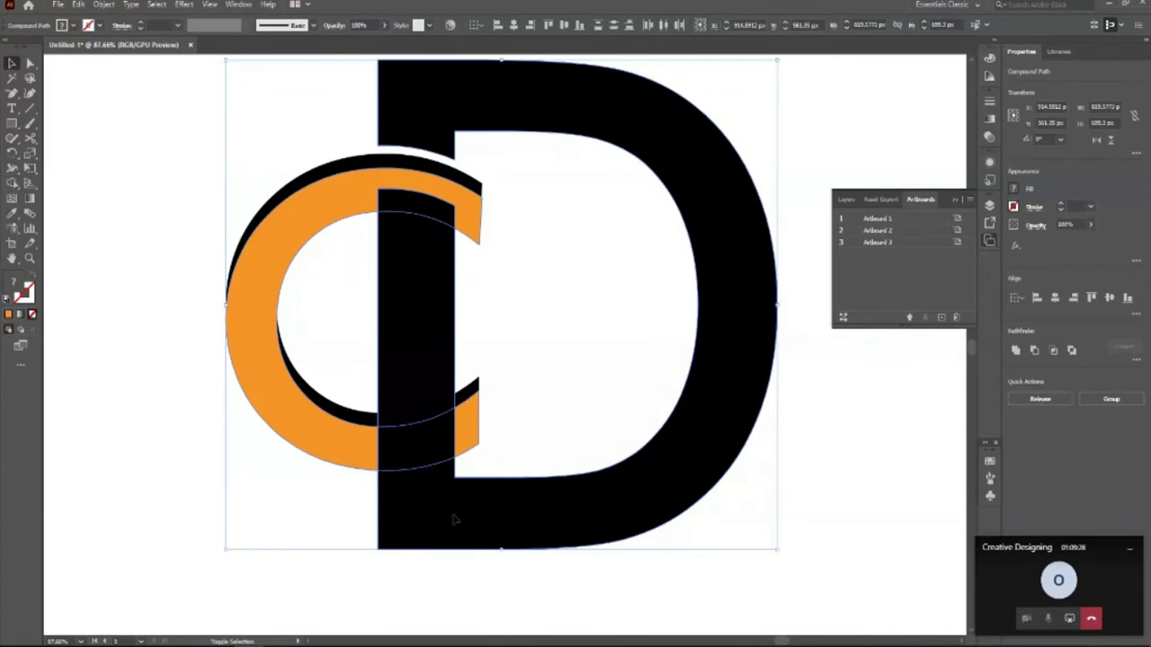
pyautogui.click(324, 446)
pyautogui.press('Delete')
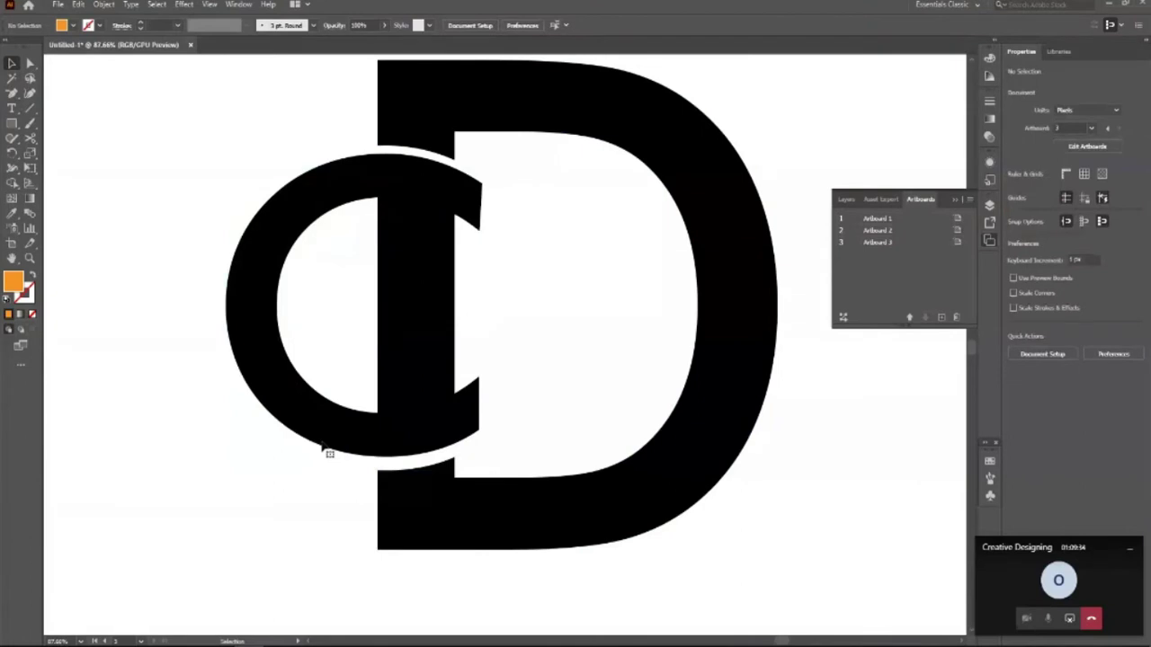
# Release the D's compound path into separate pieces and deselect them.
pyautogui.click(433, 350)
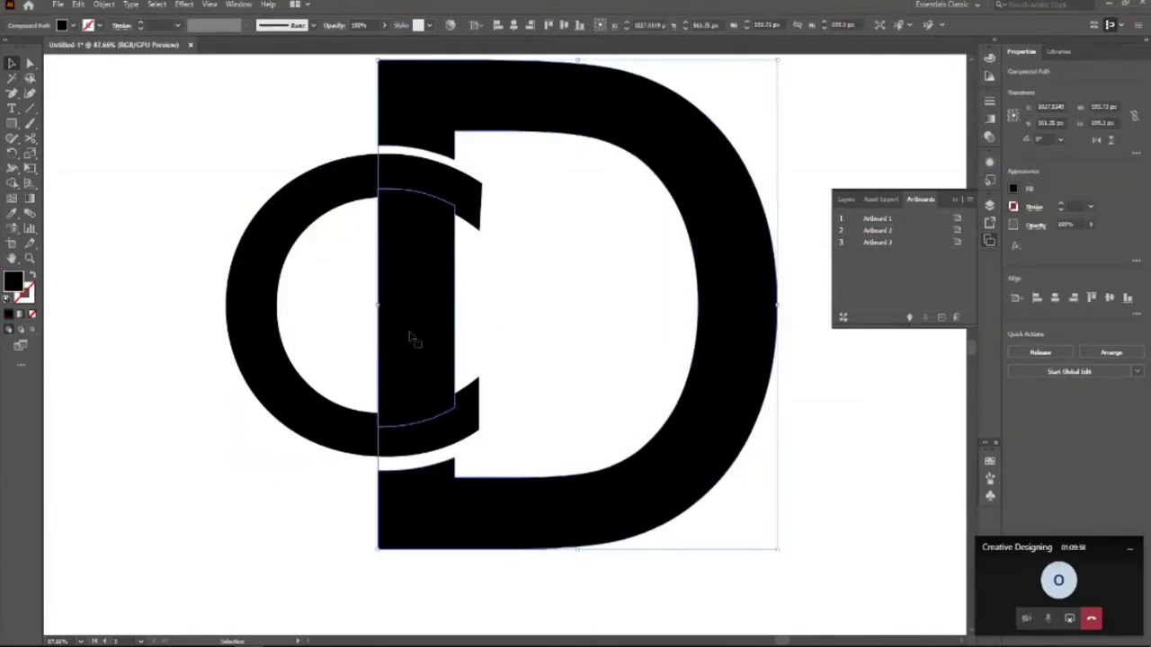
pyautogui.rightClick(414, 269)
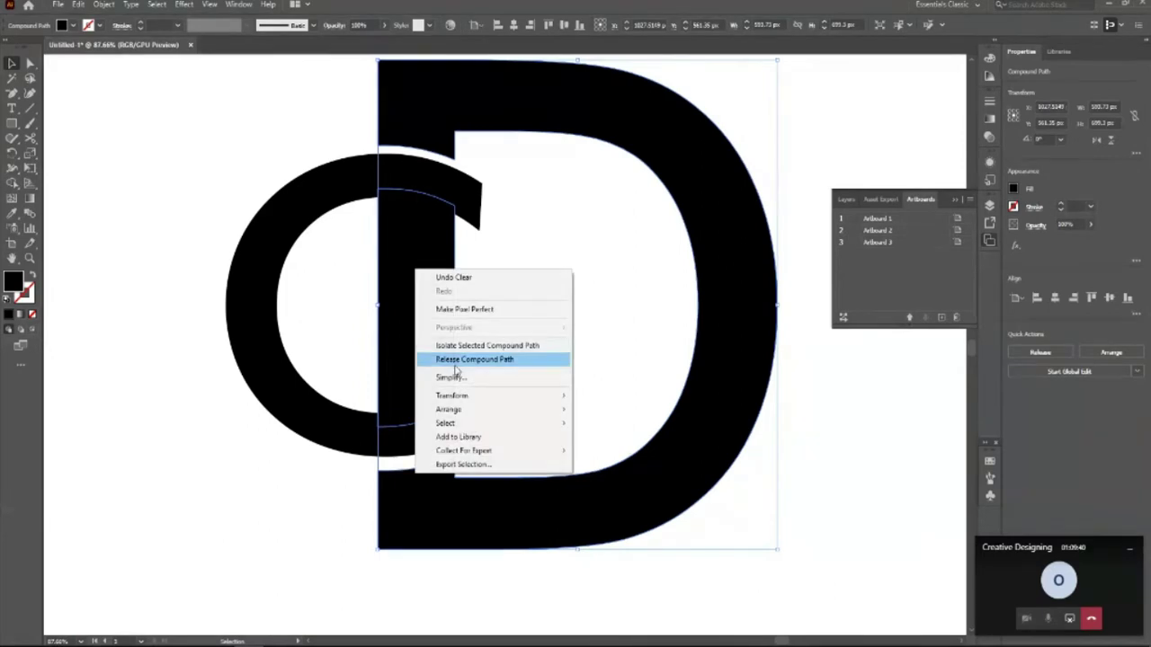
pyautogui.click(469, 359)
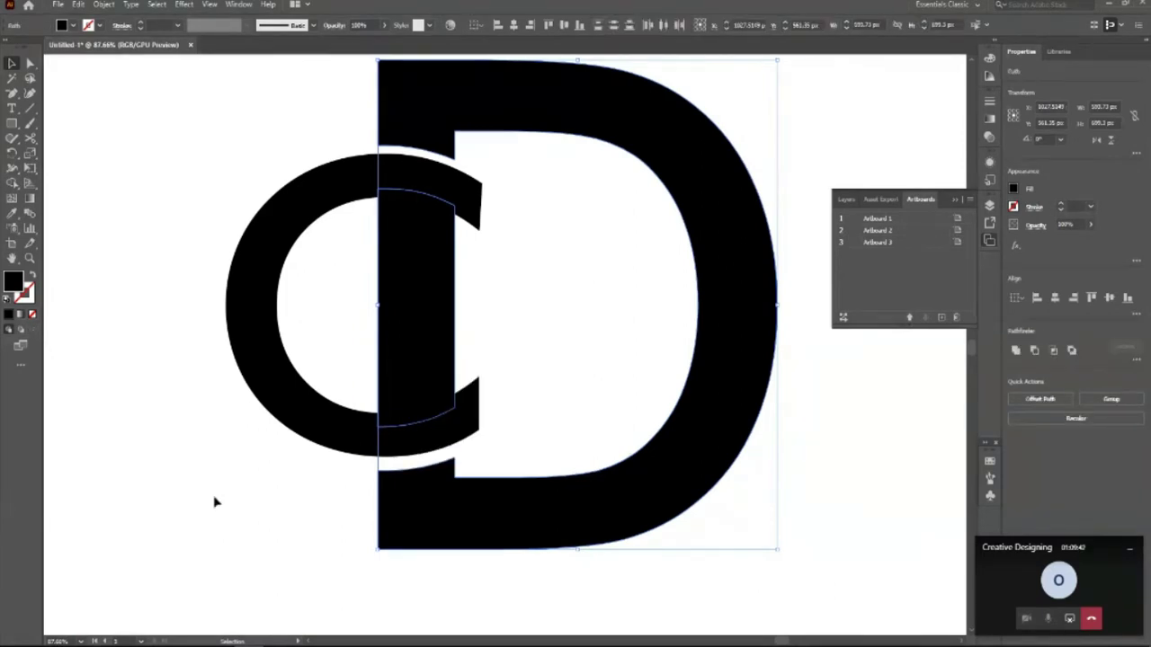
pyautogui.click(213, 500)
# Try moving the D's loose middle stem piece onto the C's curve and deleting it, and undo the changes.
pyautogui.moveTo(409, 376); pyautogui.dragTo(257, 367)
pyautogui.press('Delete')
pyautogui.press('z')
pyautogui.moveTo(398, 292); pyautogui.dragTo(224, 338)
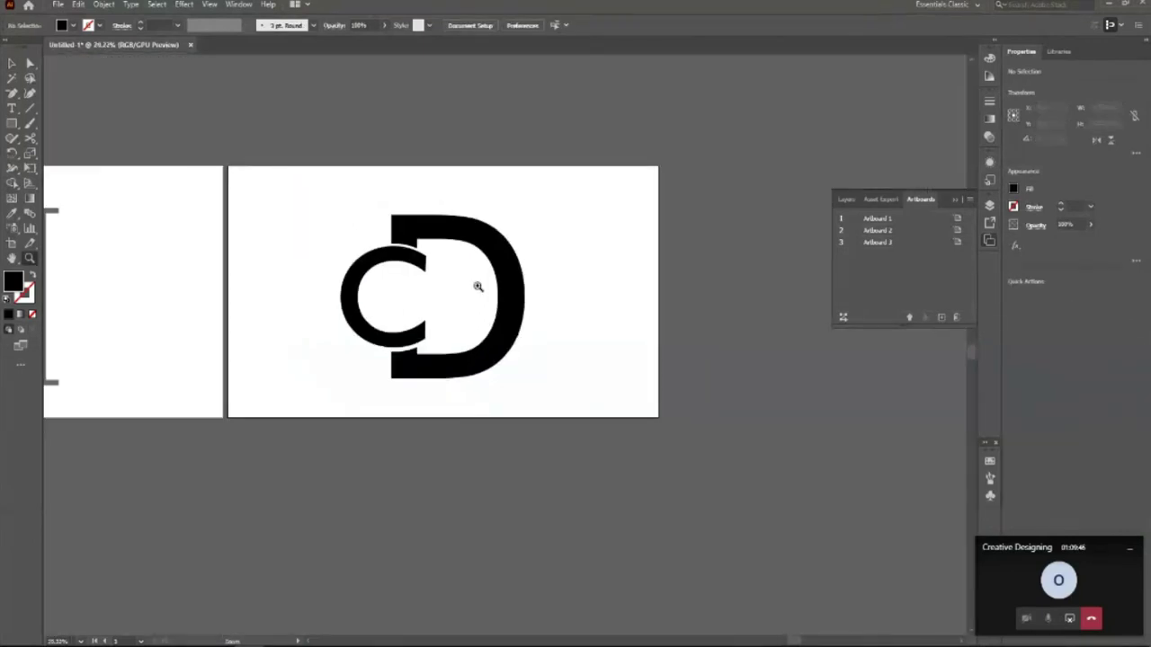
pyautogui.moveTo(458, 341); pyautogui.dragTo(571, 428)
pyautogui.moveTo(376, 306); pyautogui.dragTo(418, 366)
pyautogui.press('v')
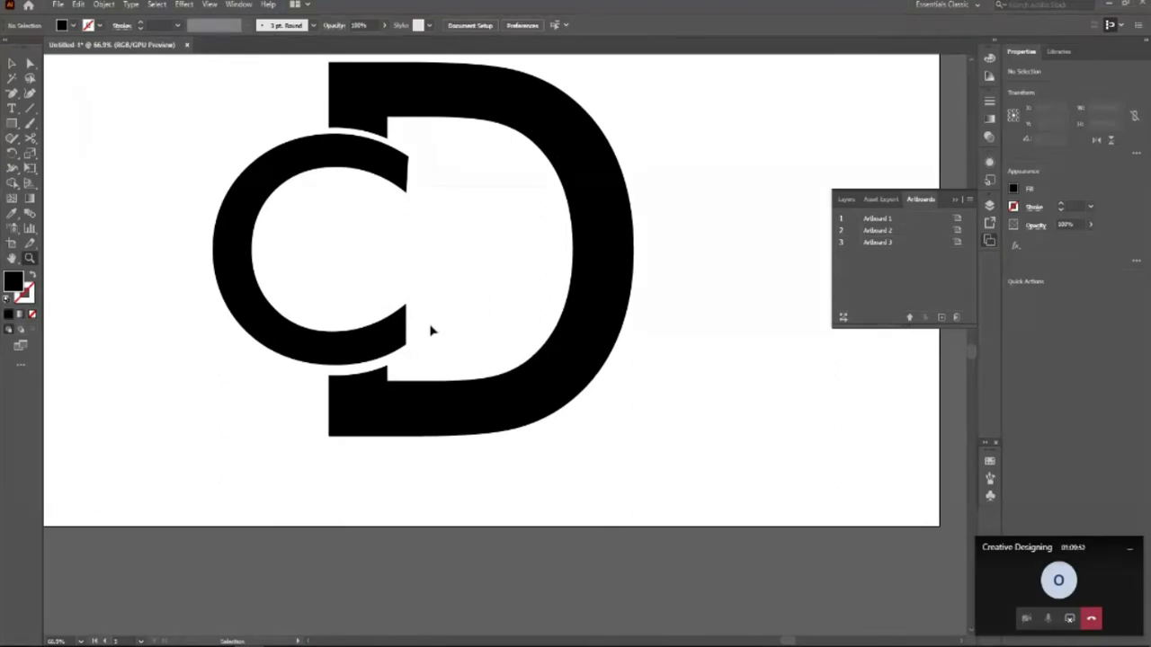
pyautogui.hotkey('ctrl', 'z')
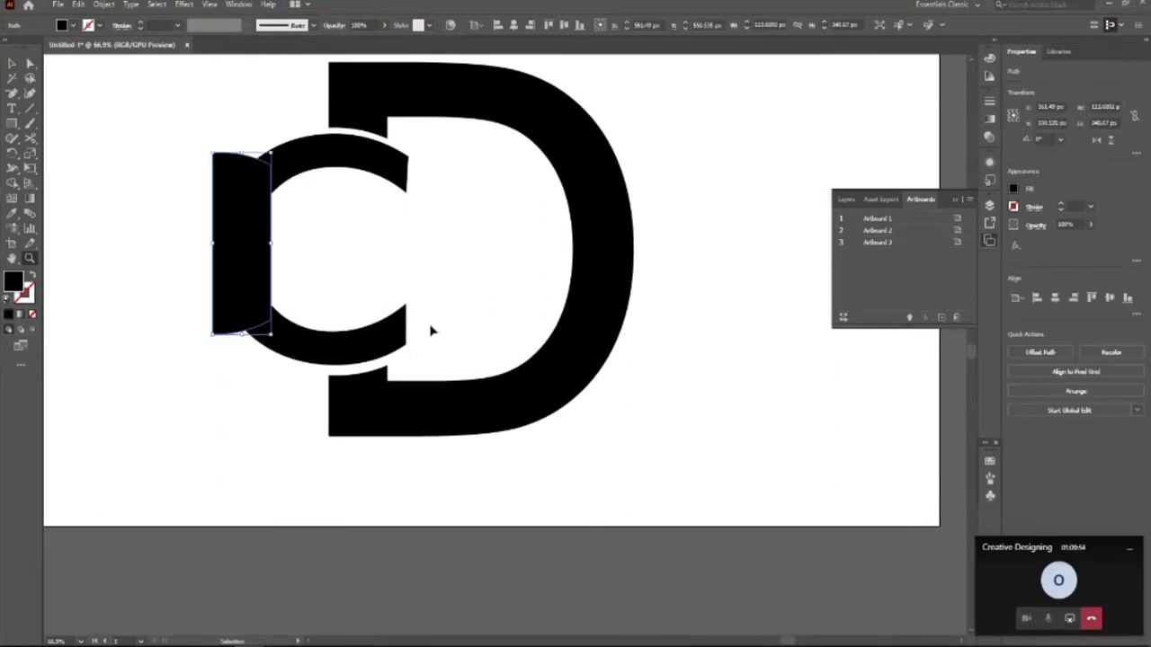
# Select the whole CD monogram and place a copy of it just outside Artboard 3, to the right.
pyautogui.keyDown('alt'); pyautogui.click(308, 276); pyautogui.keyUp('alt')
pyautogui.press('v')
pyautogui.moveTo(201, 142); pyautogui.dragTo(528, 390)
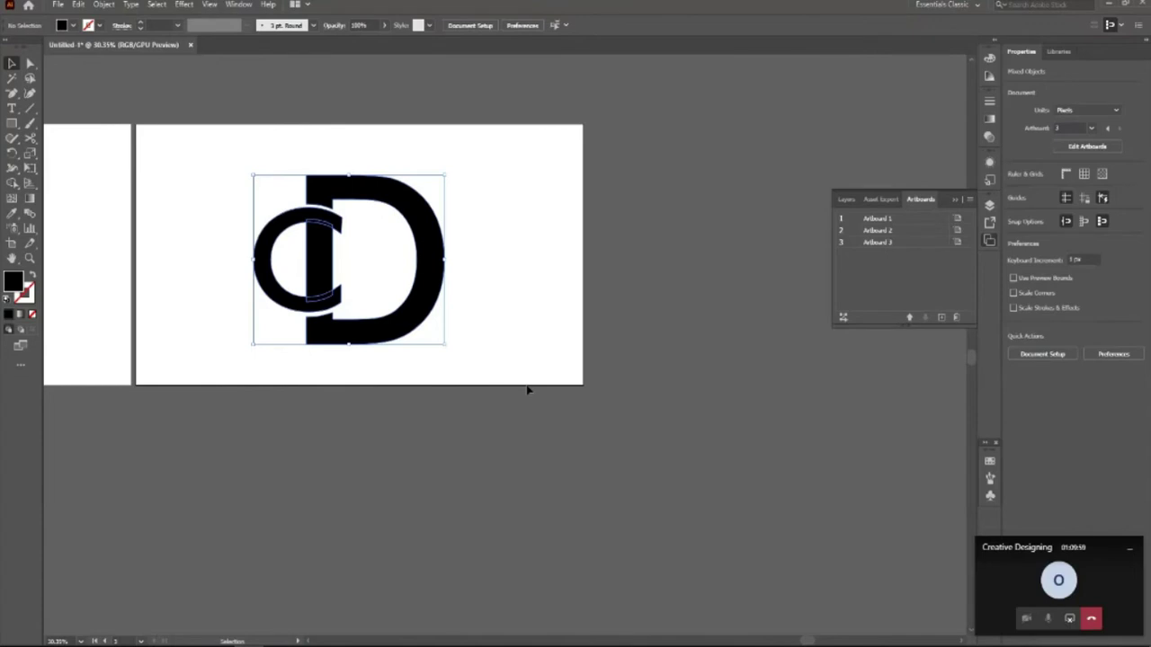
pyautogui.keyDown('alt'); pyautogui.moveTo(320, 332); pyautogui.dragTo(666, 333); pyautogui.keyUp('alt')
pyautogui.click(638, 339)
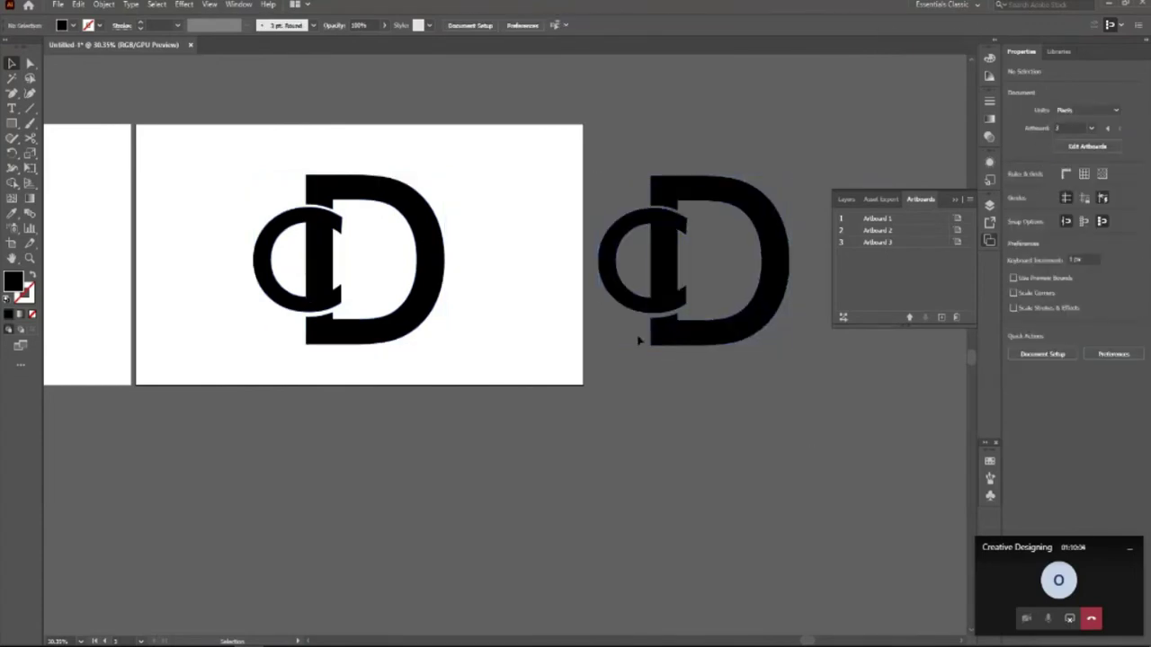
# Delete the middle stem piece of the D from both the original monogram and its copy.
pyautogui.click(328, 281)
pyautogui.press('Delete')
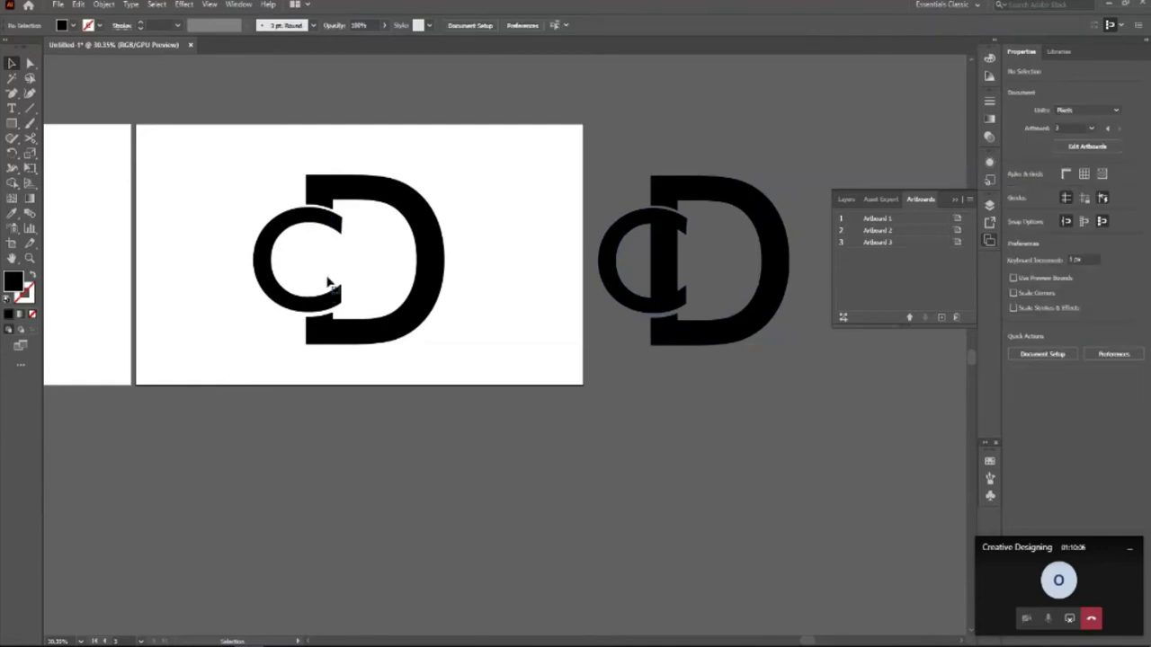
pyautogui.click(670, 280)
pyautogui.press('Delete')
# Fill the letter D of the copied monogram with orange.
pyautogui.moveTo(617, 142); pyautogui.dragTo(786, 439)
pyautogui.click(696, 357)
pyautogui.click(664, 313)
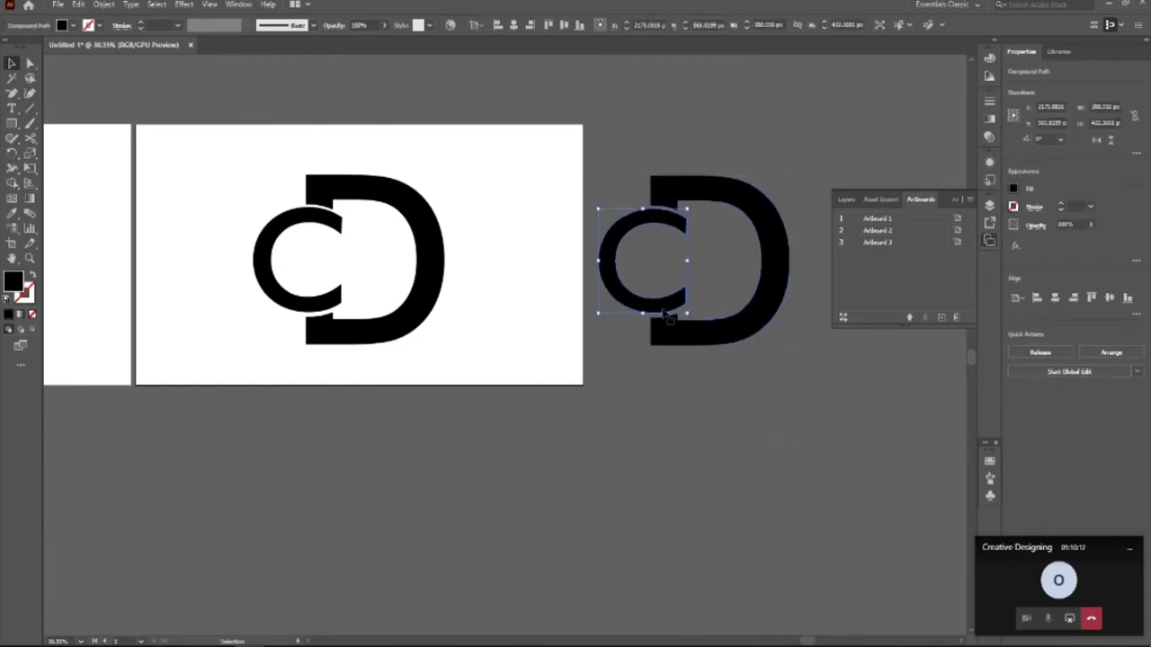
pyautogui.click(751, 342)
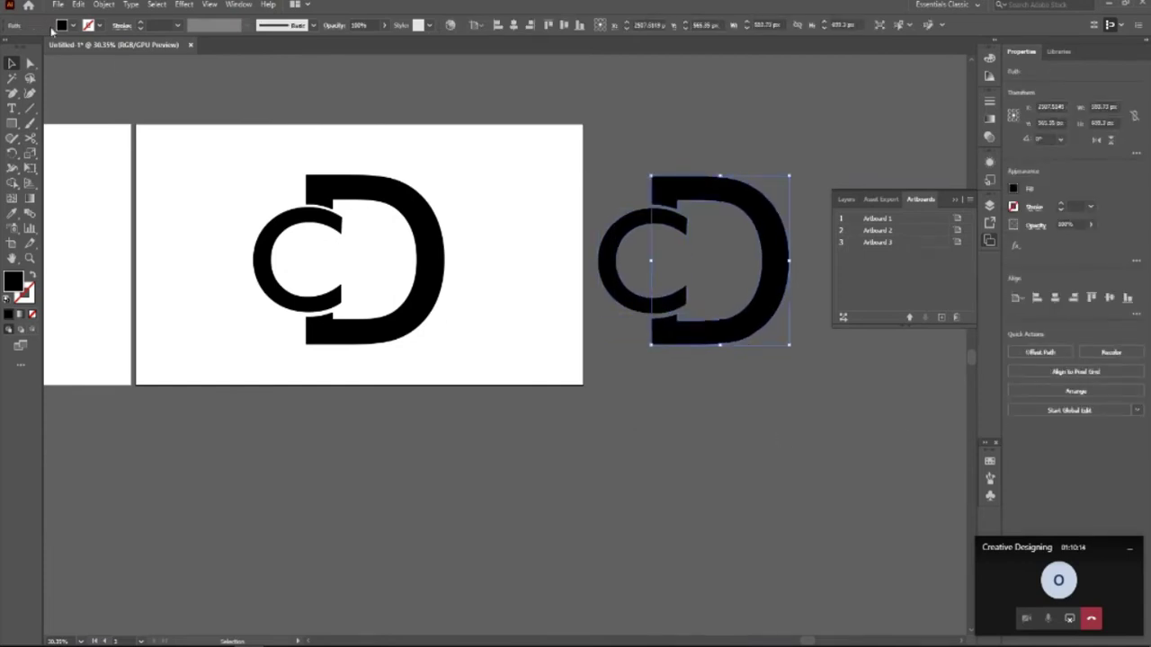
pyautogui.click(72, 26)
pyautogui.click(114, 50)
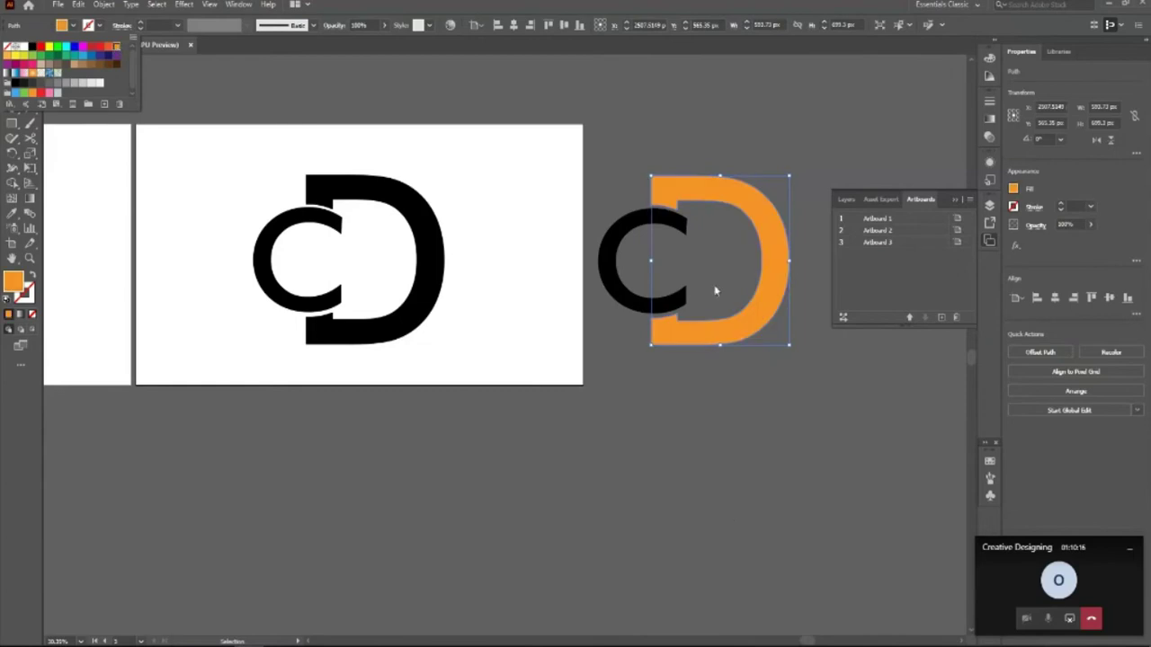
# Fill the letter C of the copied monogram with red.
pyautogui.click(793, 540)
pyautogui.click(668, 303)
pyautogui.click(72, 26)
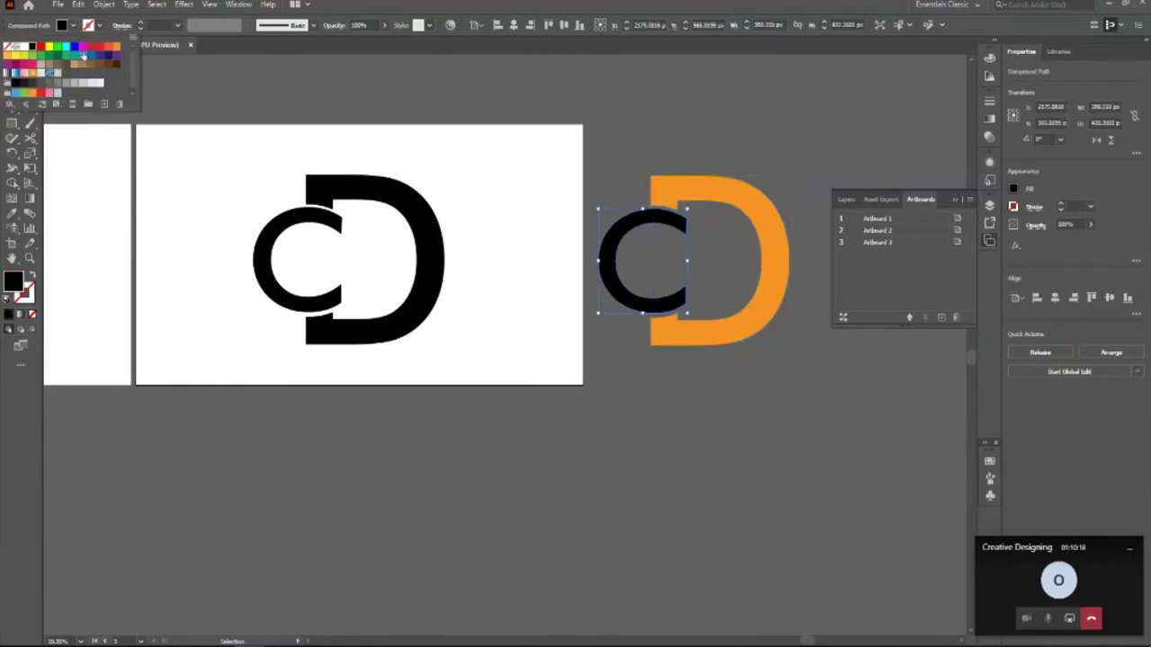
pyautogui.click(90, 46)
pyautogui.press('Escape')
# Fill the letter D of the copied monogram with light blue and deselect it.
pyautogui.click(650, 257)
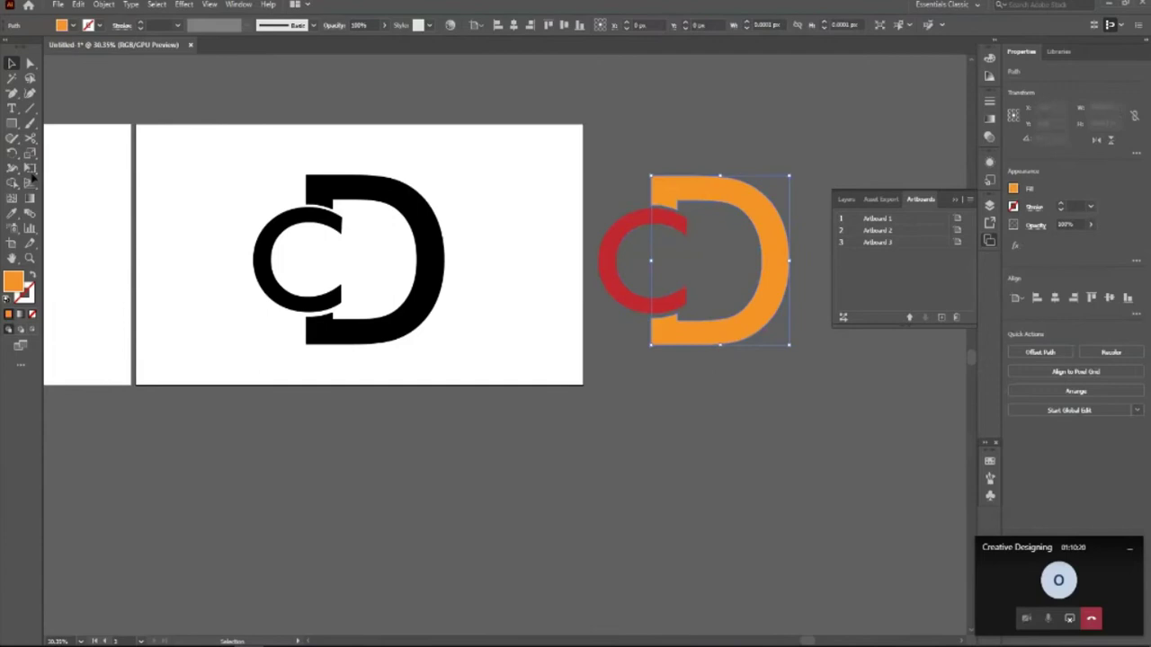
pyautogui.click(72, 25)
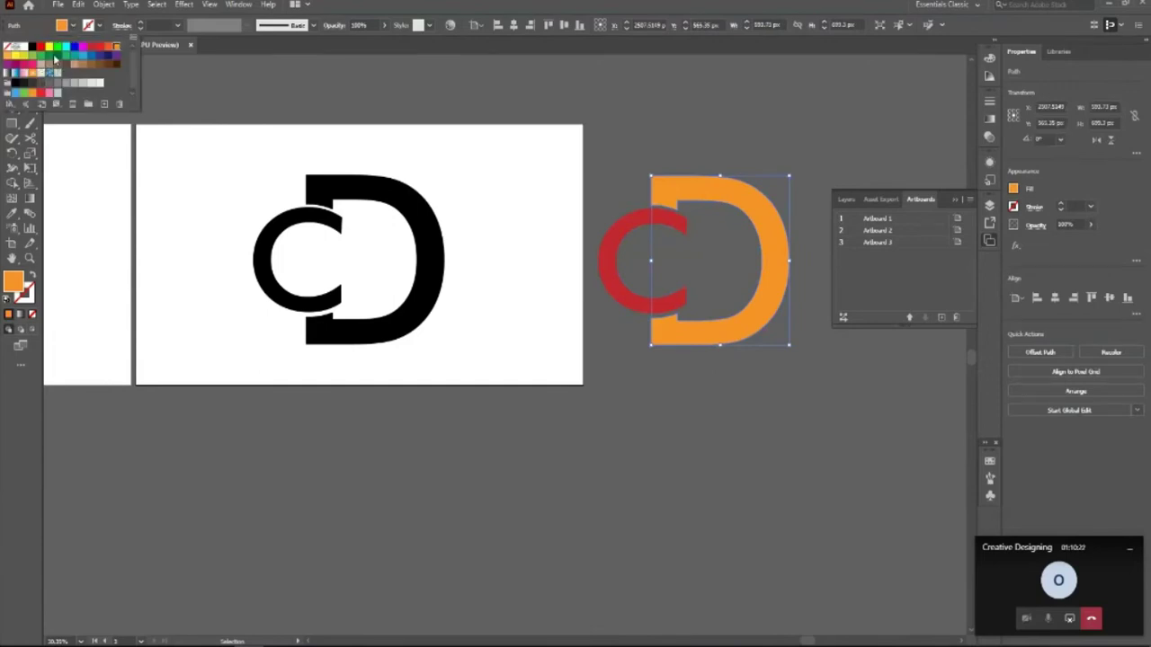
pyautogui.click(83, 56)
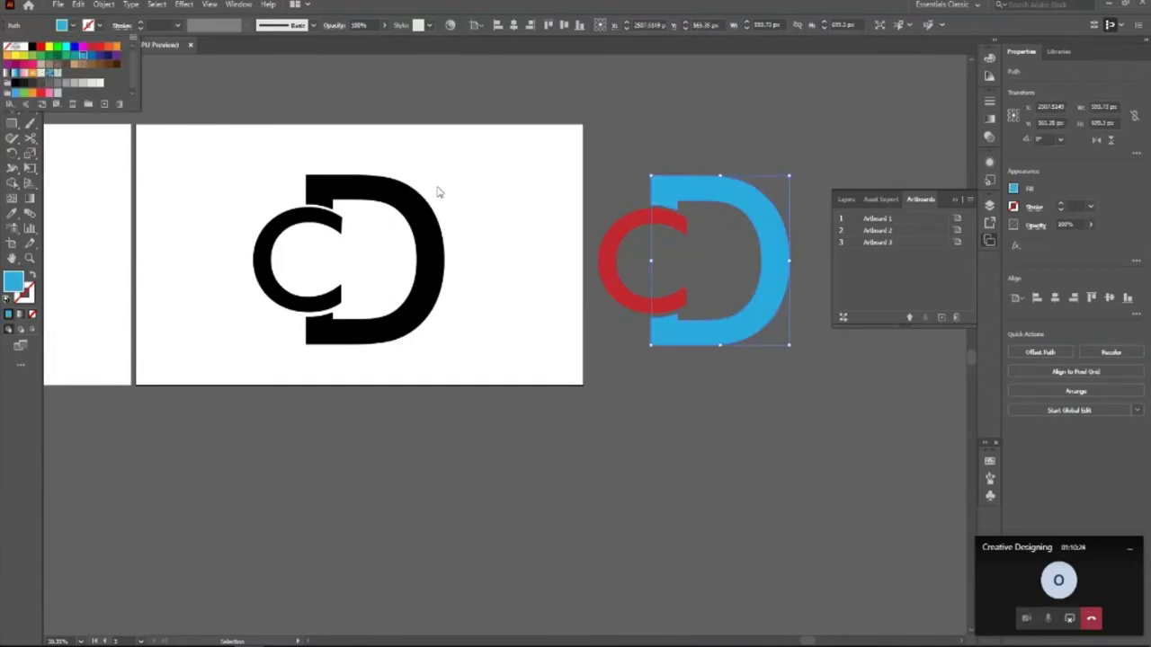
pyautogui.click(650, 467)
pyautogui.click(664, 415)
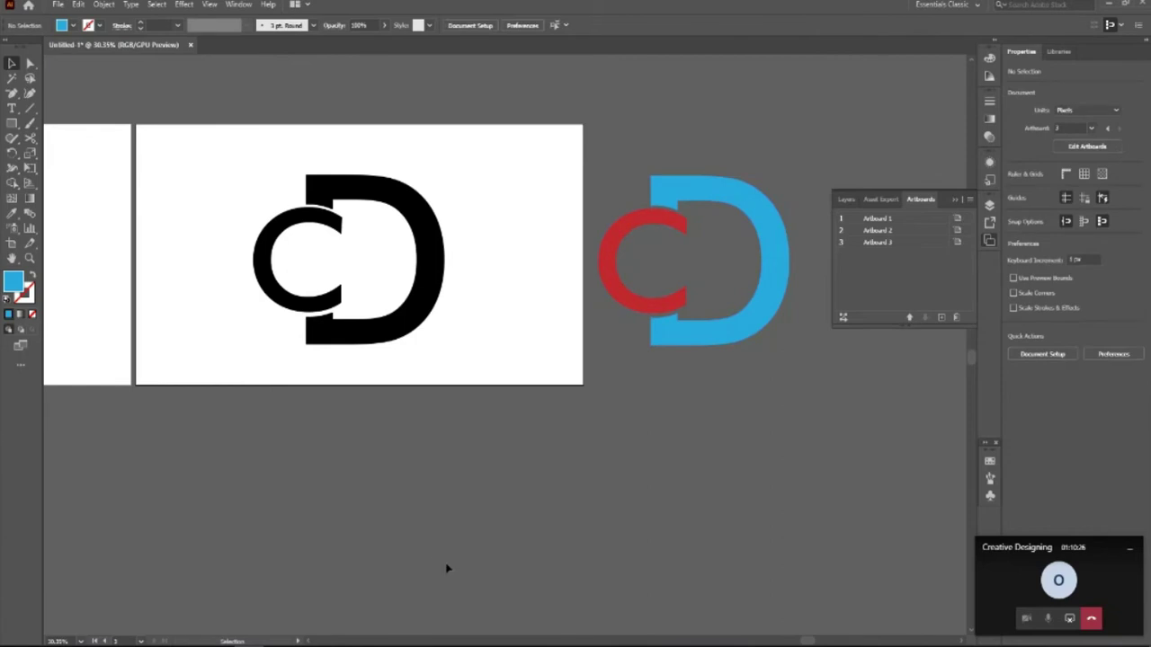
# Examine the gaps between the red C and the blue D at the upper and lower crossings of the coloured copy.
pyautogui.press('z')
pyautogui.moveTo(797, 267); pyautogui.dragTo(886, 267)
pyautogui.moveTo(612, 353); pyautogui.dragTo(455, 311)
pyautogui.moveTo(531, 225); pyautogui.dragTo(678, 348)
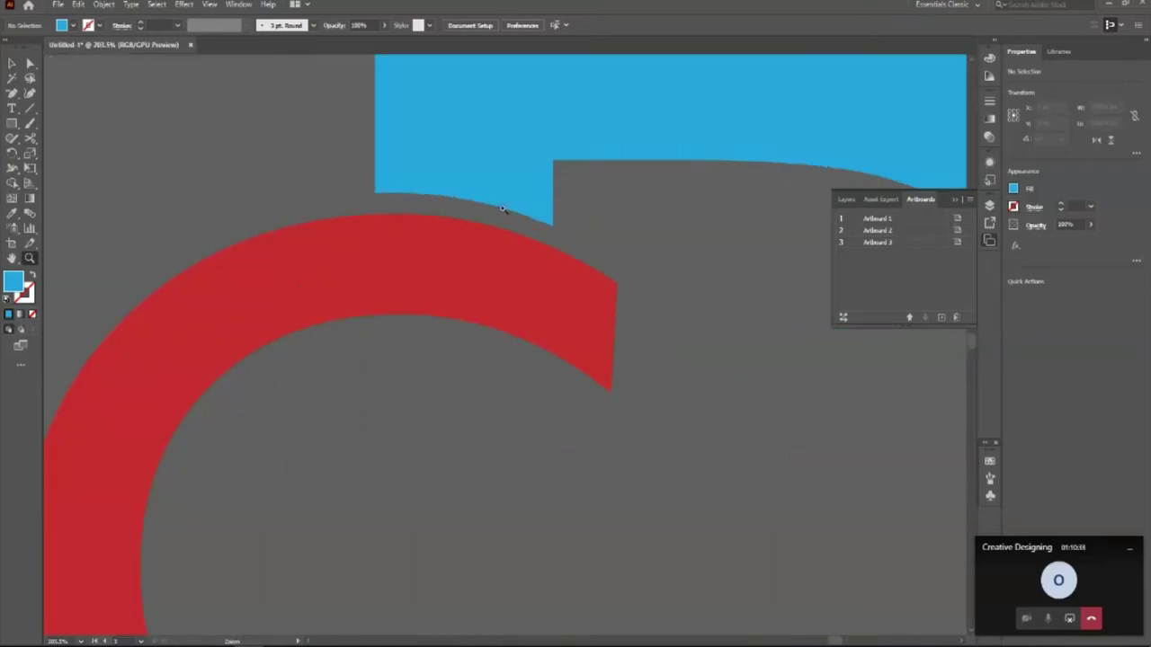
pyautogui.moveTo(501, 207); pyautogui.dragTo(460, 388)
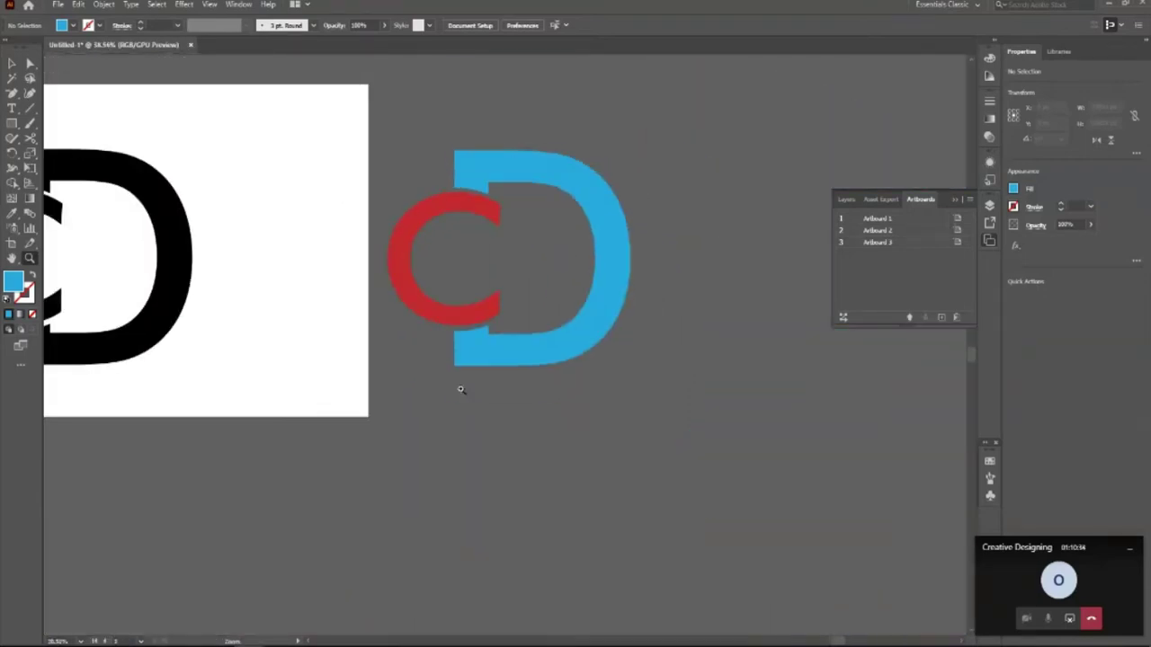
pyautogui.moveTo(474, 349); pyautogui.dragTo(632, 376)
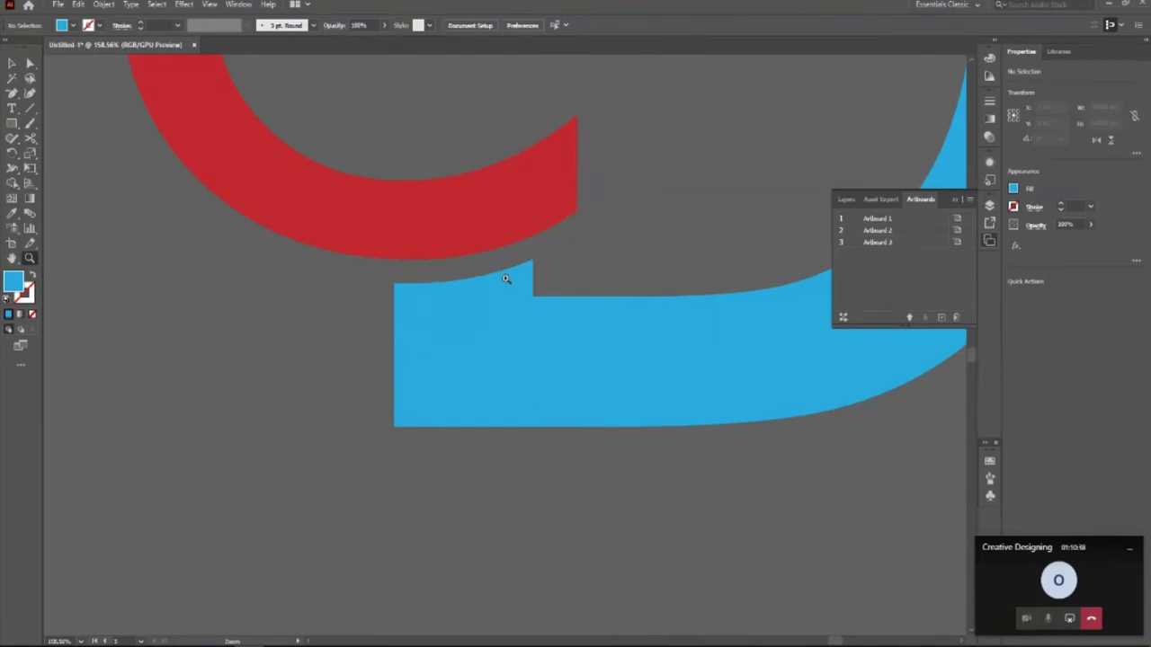
pyautogui.moveTo(494, 308); pyautogui.dragTo(460, 347)
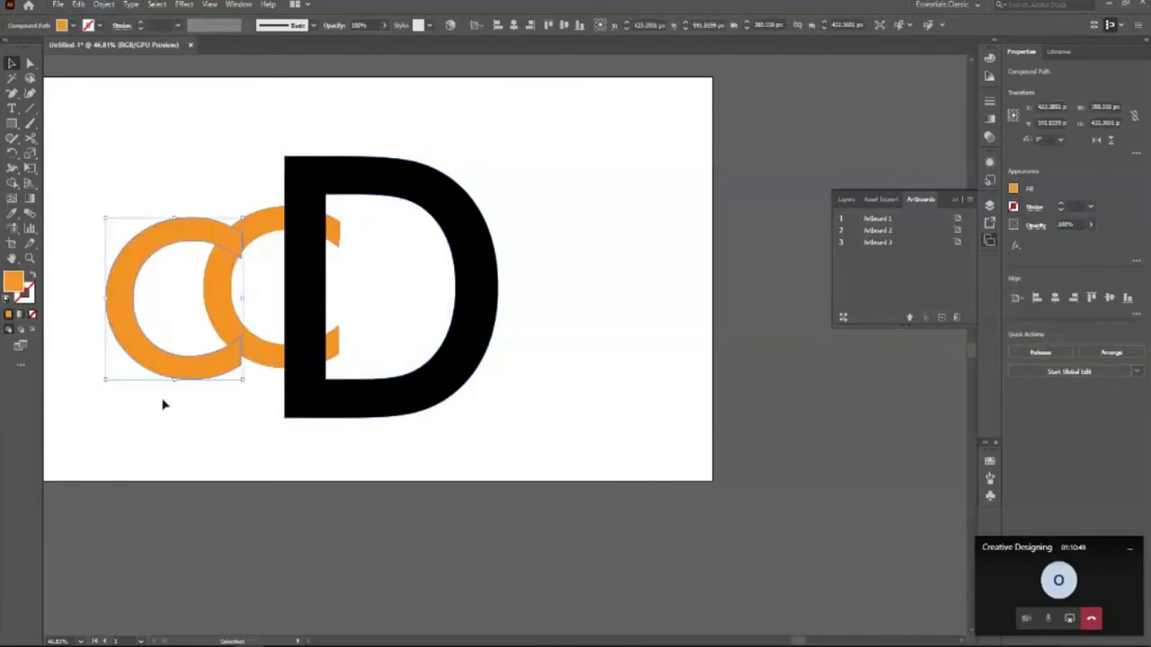
# Delete the spare orange C beside the monogram and offset a duplicate of the overlapping C 20 px downward.
pyautogui.press('Delete')
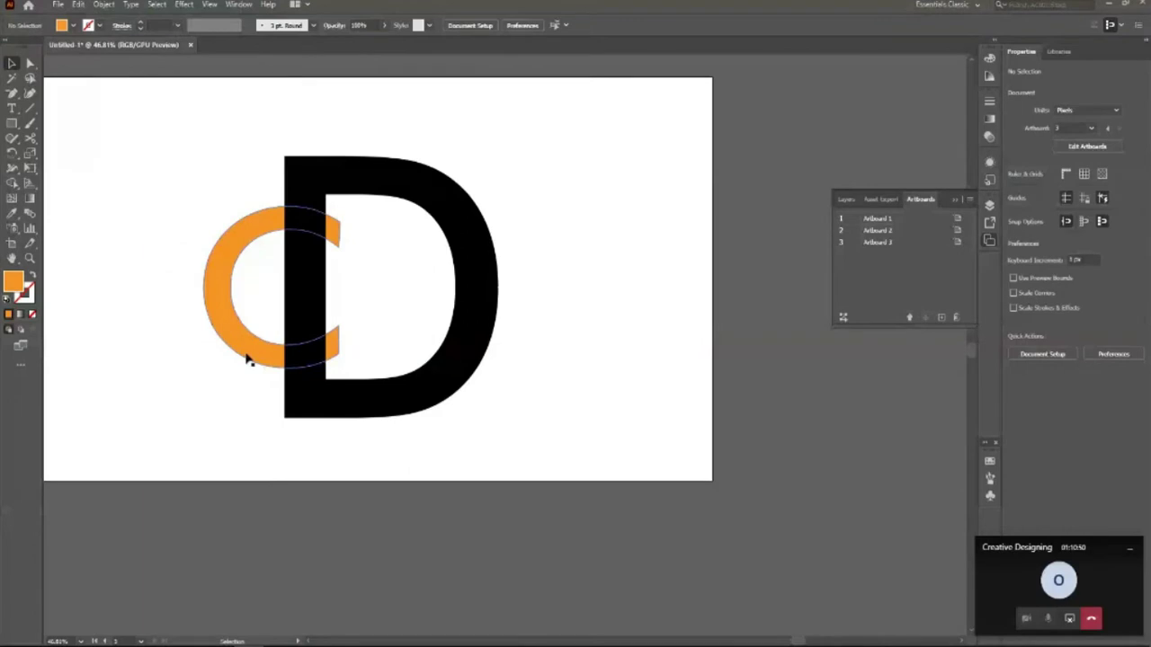
pyautogui.scroll(3, 249, 358)
pyautogui.click(253, 236)
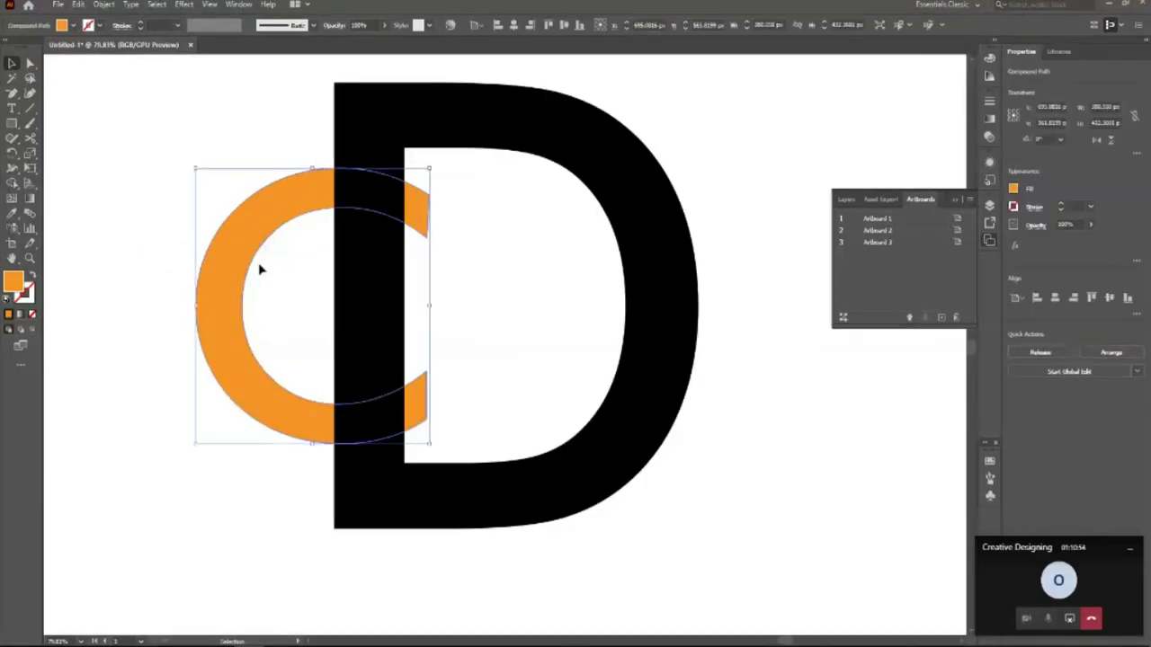
pyautogui.moveTo(224, 303); pyautogui.dragTo(227, 245)
pyautogui.hotkey('ctrl', 'z')
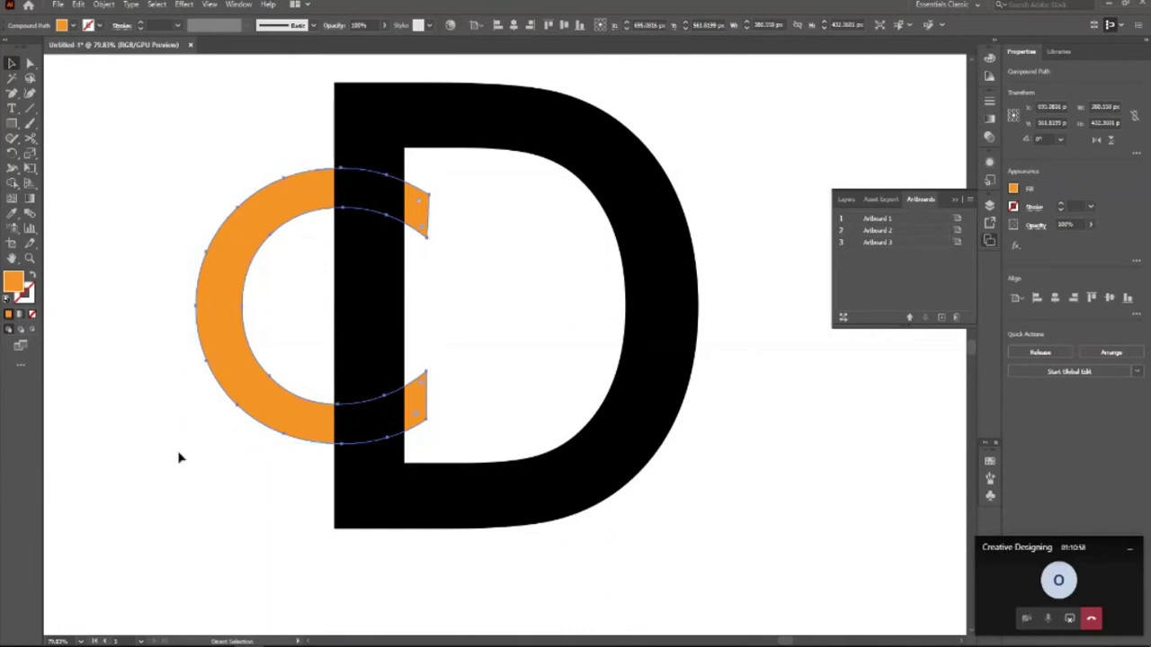
pyautogui.press('v')
pyautogui.click(268, 438)
pyautogui.click(279, 427)
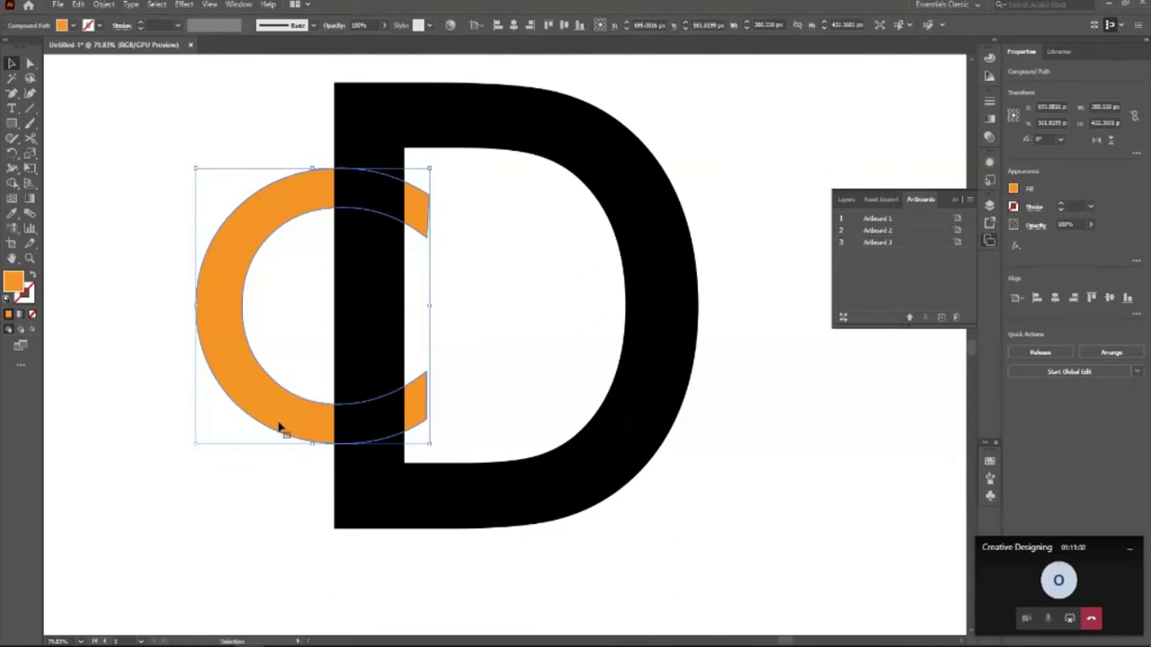
pyautogui.hotkey('shift', 'Down')
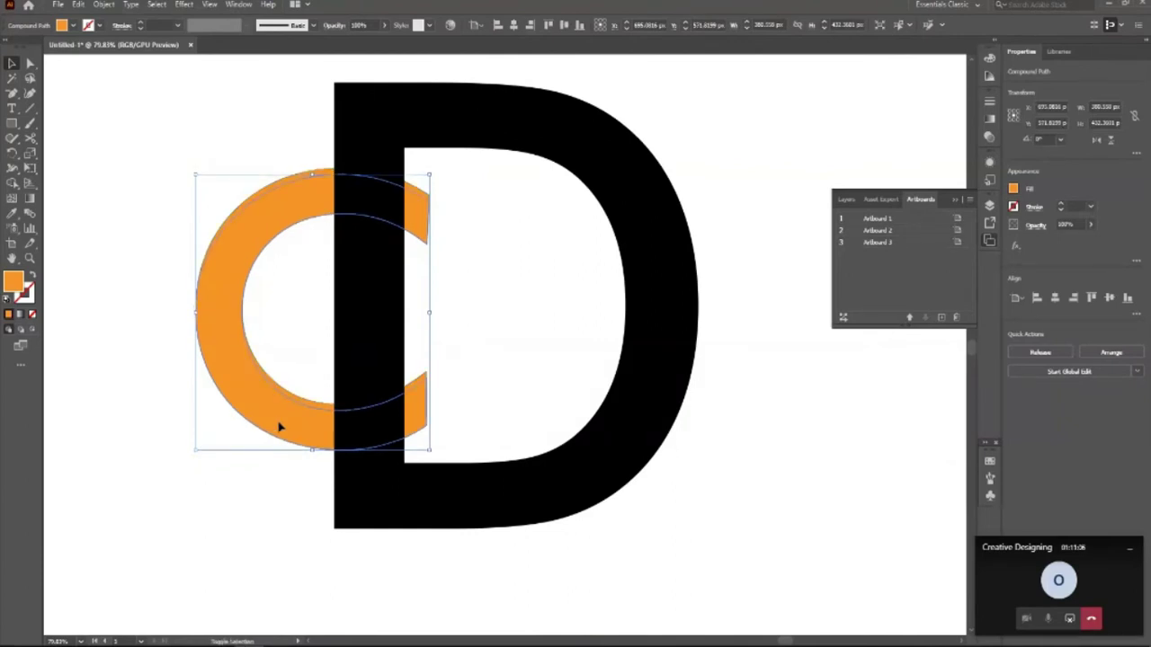
pyautogui.hotkey('shift', 'Down')
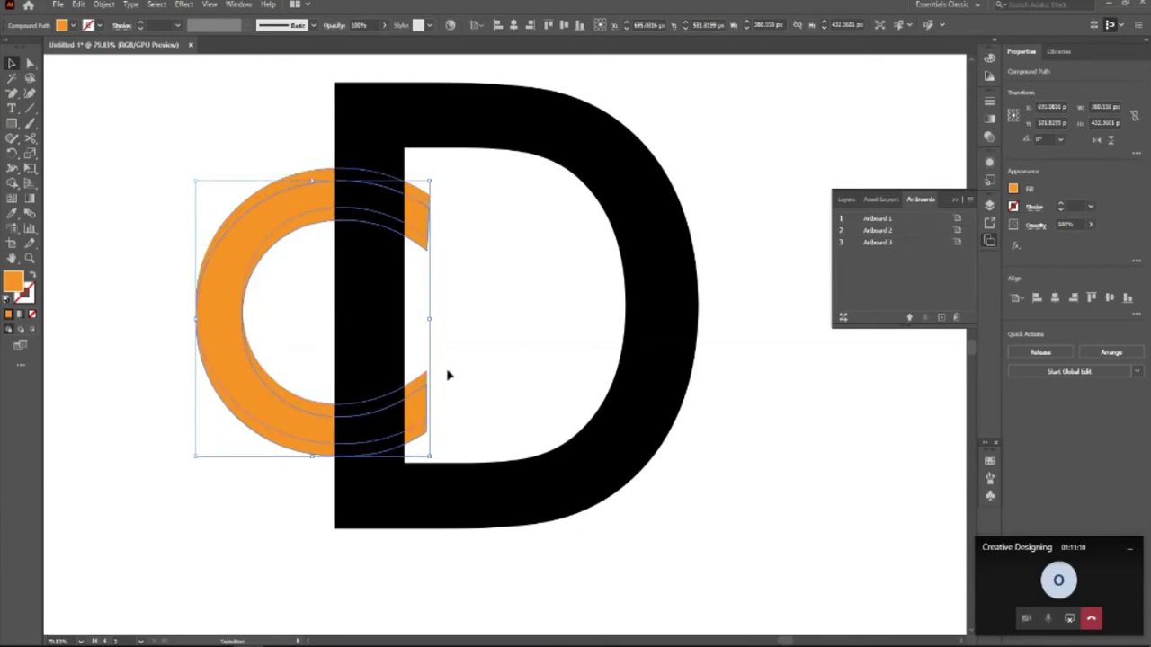
# Cut the offset C's upper overlap out of the D's stem with Shape Builder and deselect the artwork.
pyautogui.keyDown('shift'); pyautogui.click(363, 342); pyautogui.keyUp('shift')
pyautogui.hotkey('shift', 'm')
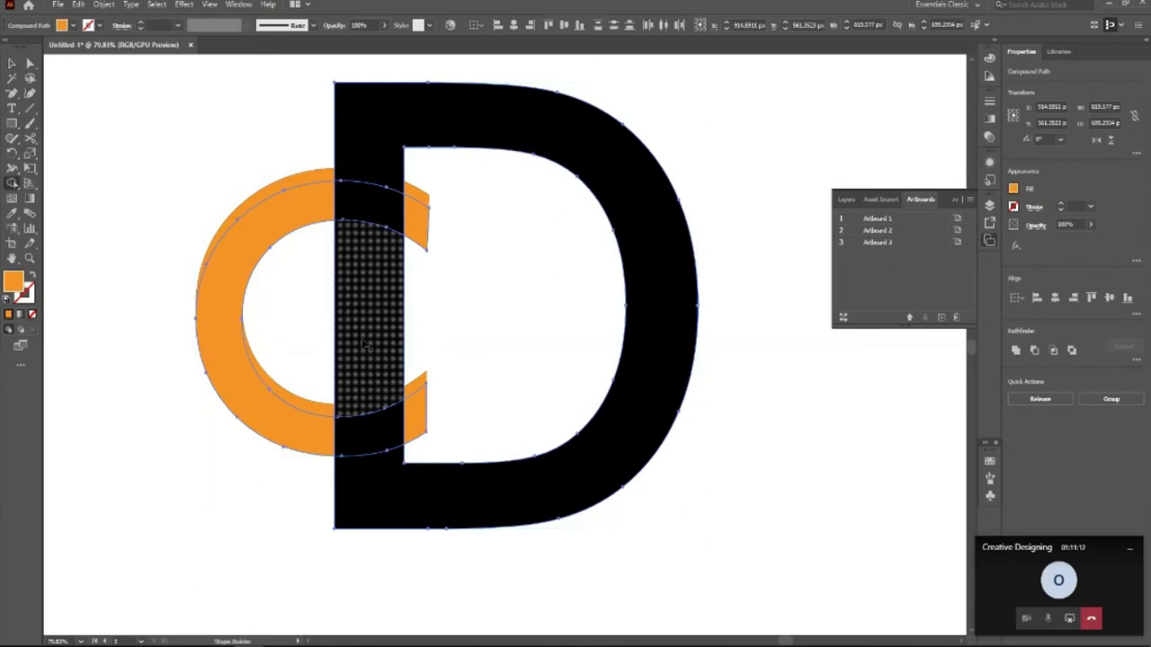
pyautogui.click(382, 216)
pyautogui.click(11, 63)
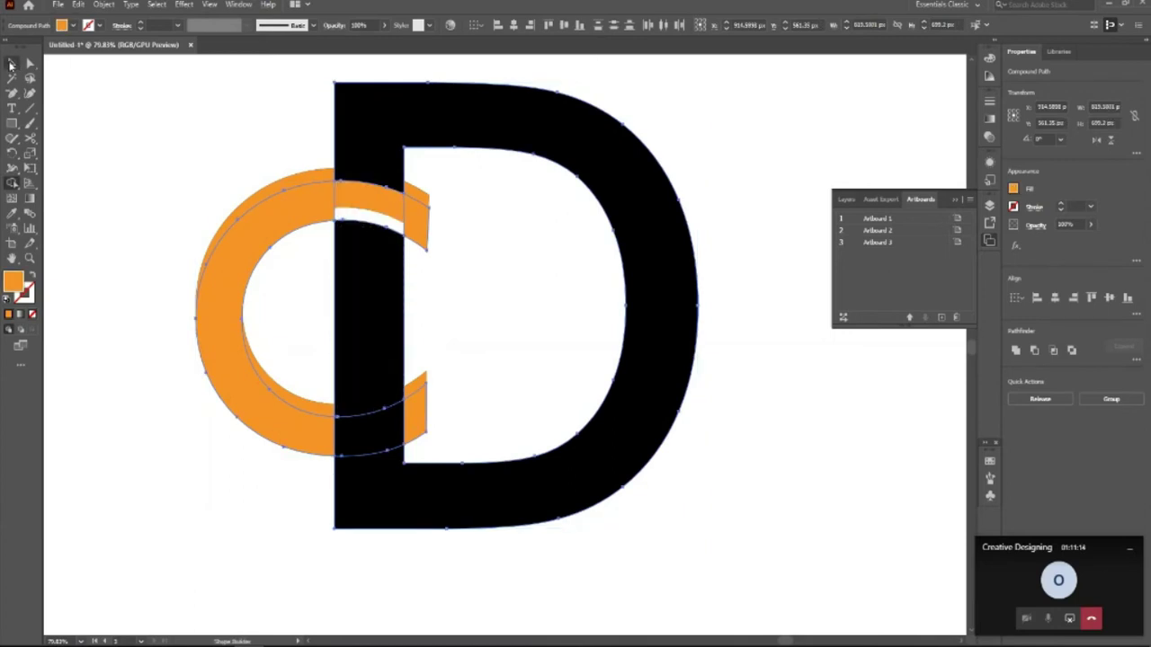
pyautogui.click(362, 217)
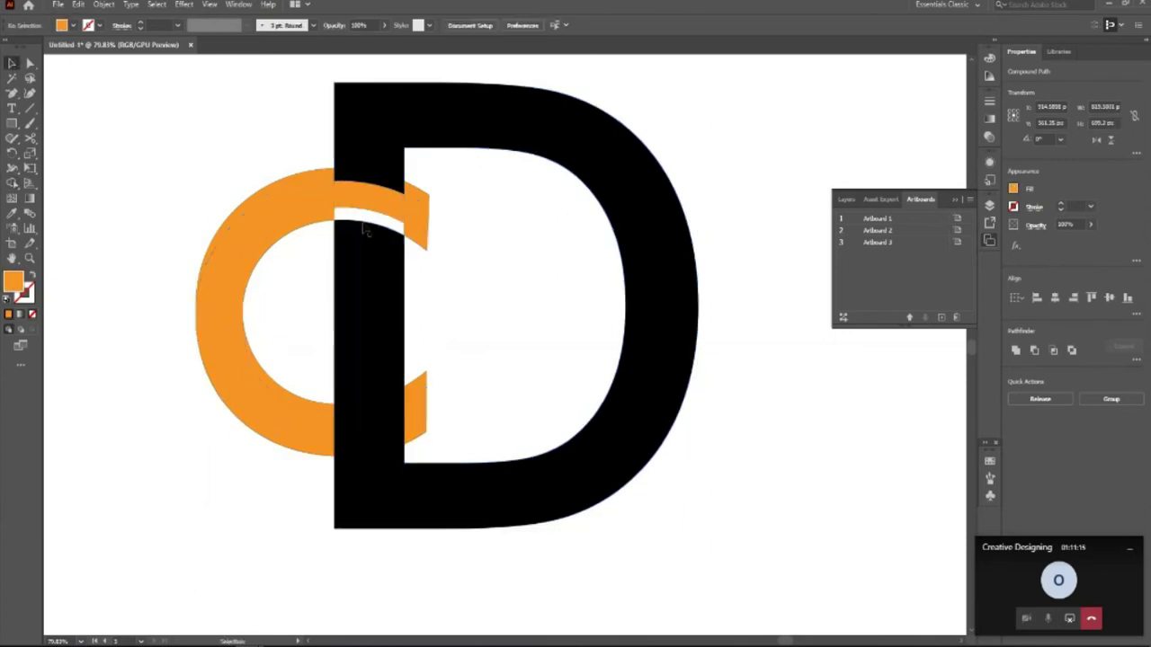
# Remove the used C duplicate and offset a fresh duplicate of the original C 20 px downward.
pyautogui.click(305, 415)
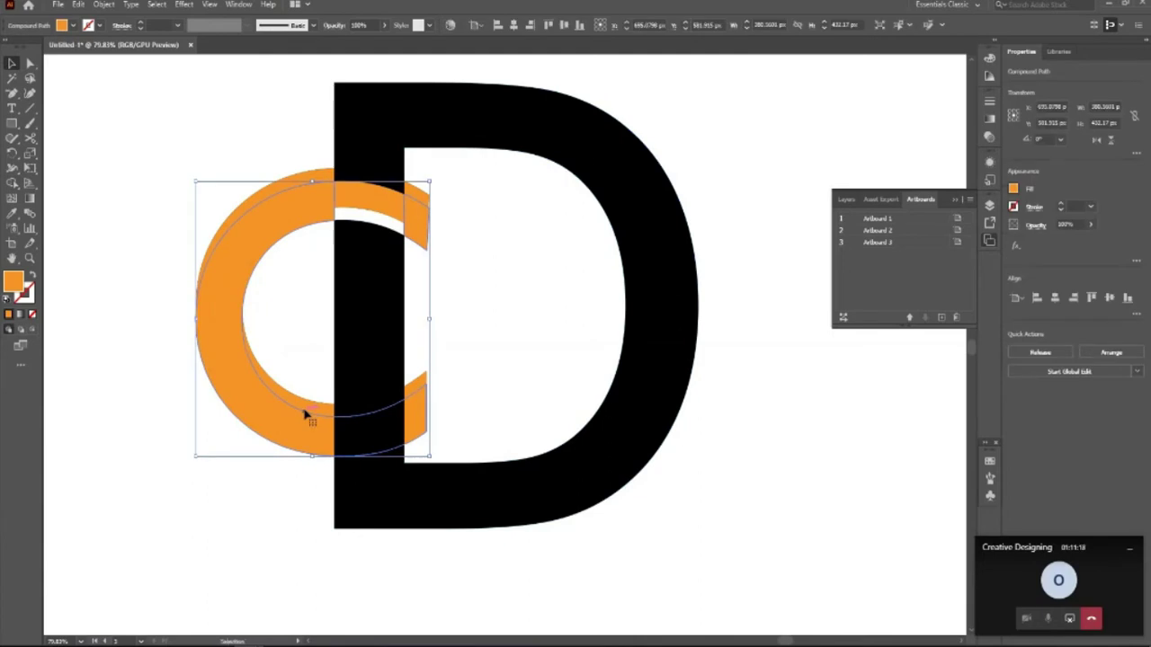
pyautogui.moveTo(306, 415); pyautogui.dragTo(304, 410)
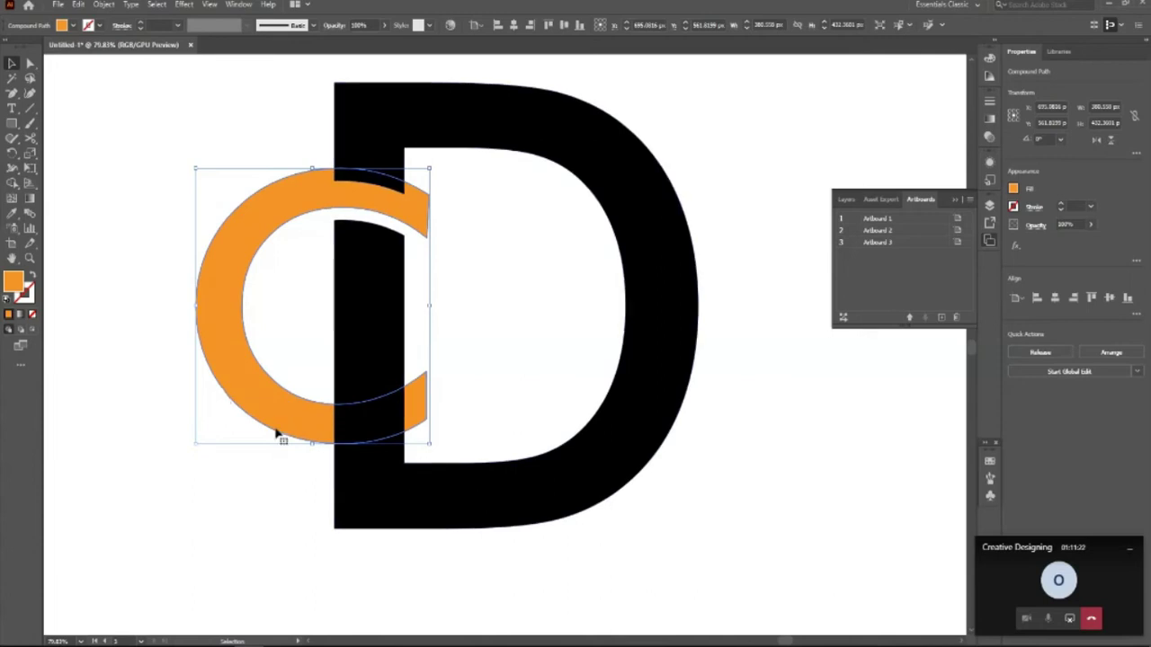
pyautogui.press('a')
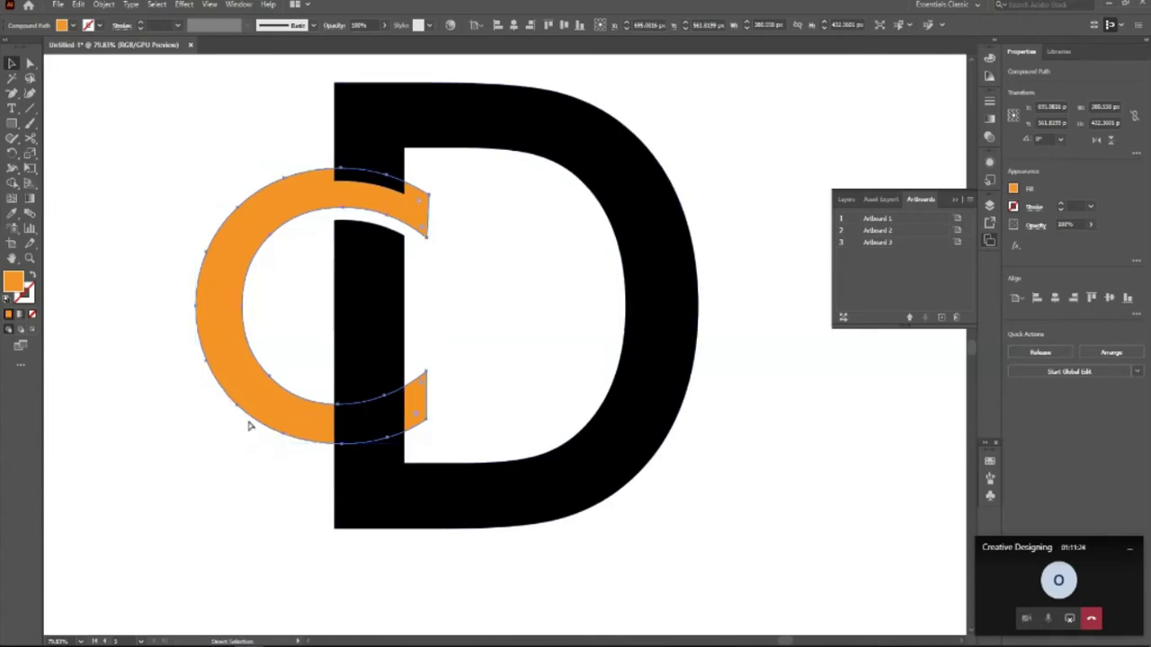
pyautogui.press('v')
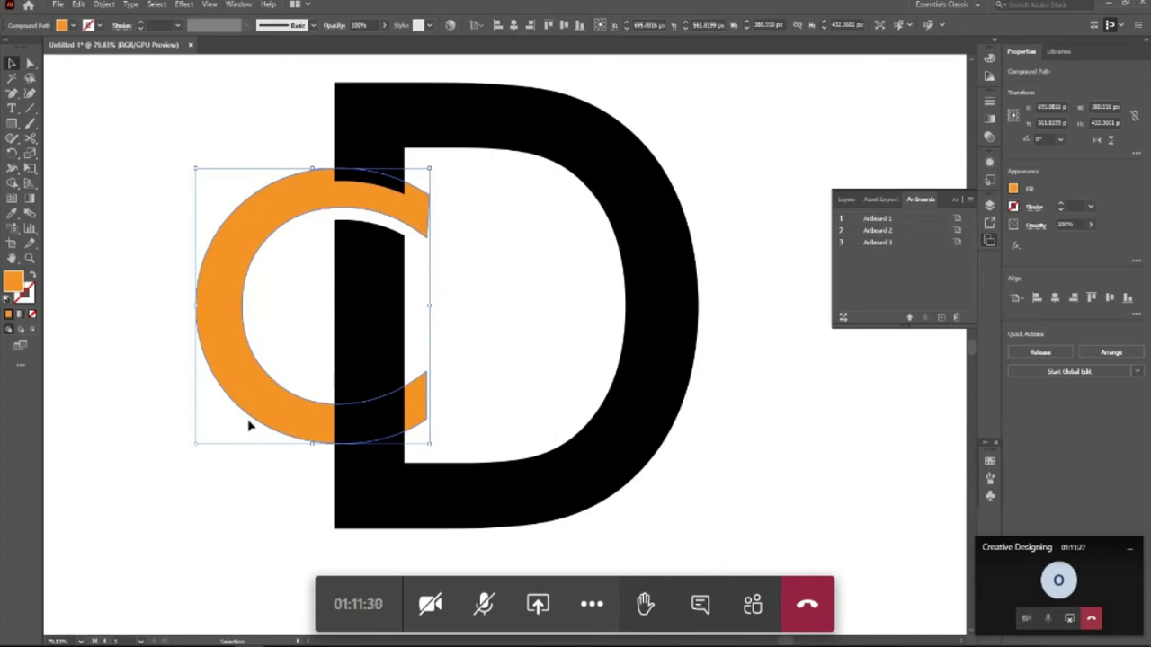
pyautogui.hotkey('ctrl', 'z')
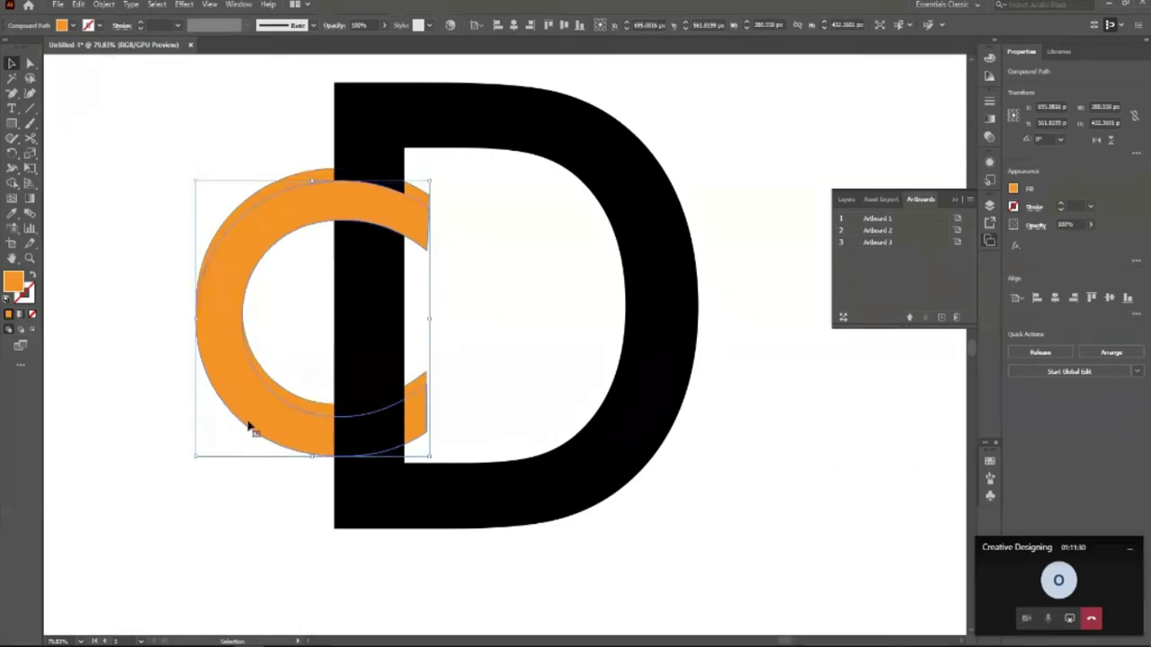
# Add the D to the selection and cut the offset C's lower overlap out of its stem with Shape Builder.
pyautogui.moveTo(248, 424); pyautogui.dragTo(381, 367)
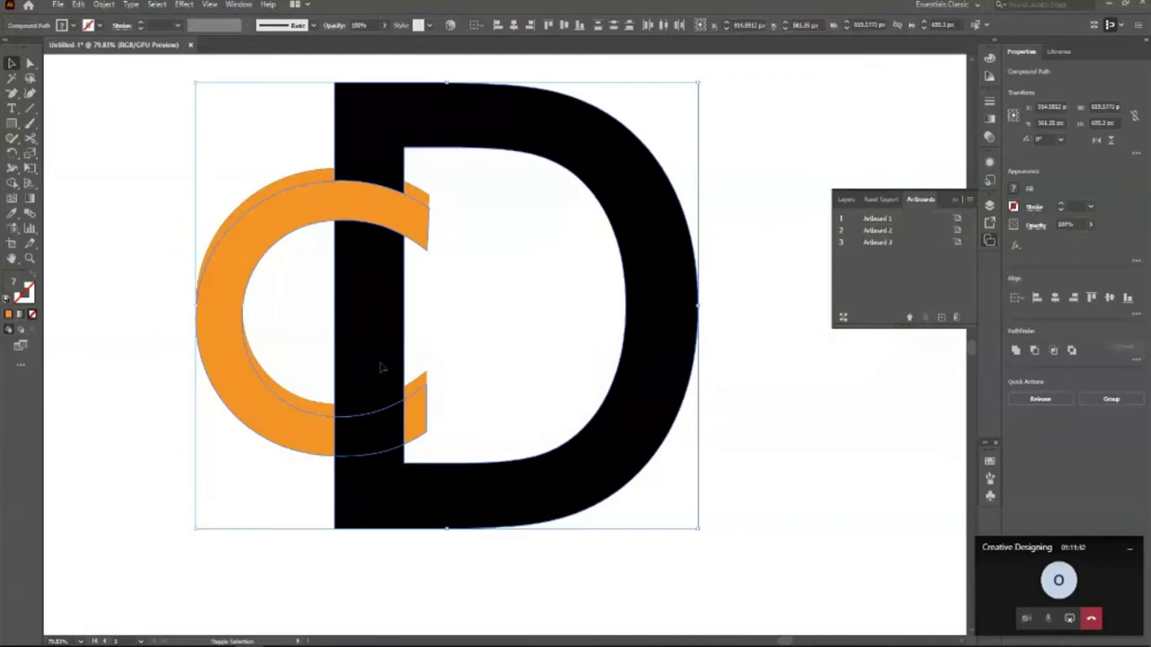
pyautogui.hotkey('shift', 'm')
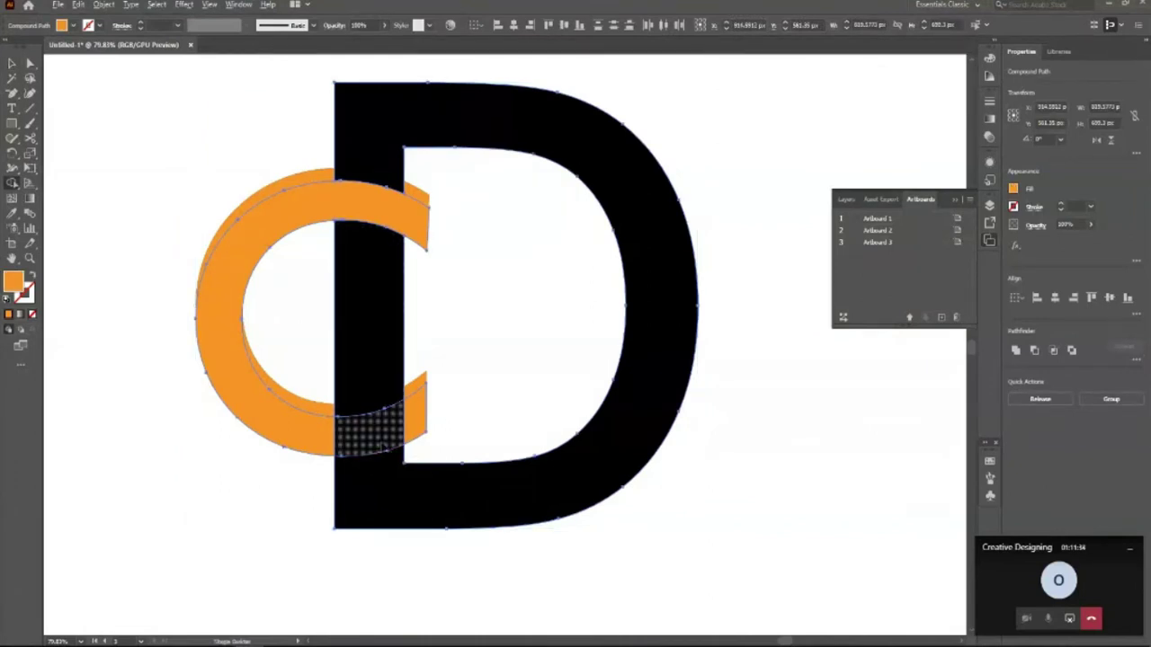
pyautogui.keyDown('alt'); pyautogui.click(381, 447); pyautogui.keyUp('alt')
pyautogui.press('v')
# Delete the offset C duplicate, fill the remaining C with black and deselect it.
pyautogui.click(311, 333)
pyautogui.click(245, 397)
pyautogui.press('Delete')
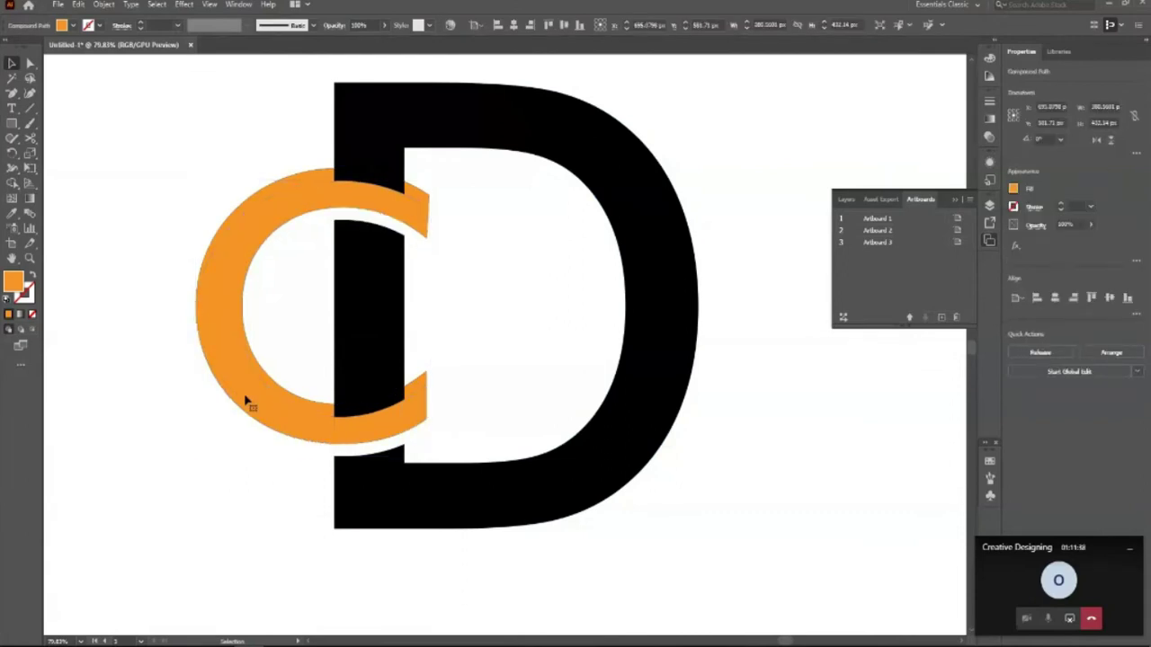
pyautogui.click(311, 418)
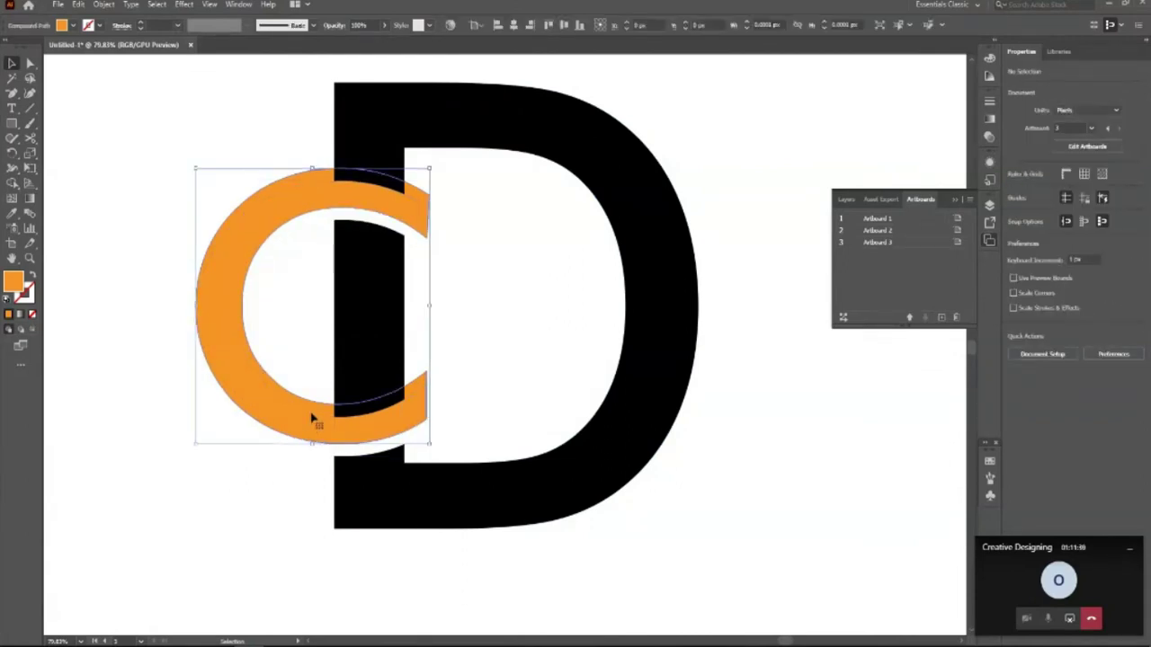
pyautogui.hotkey('ctrl', '8')
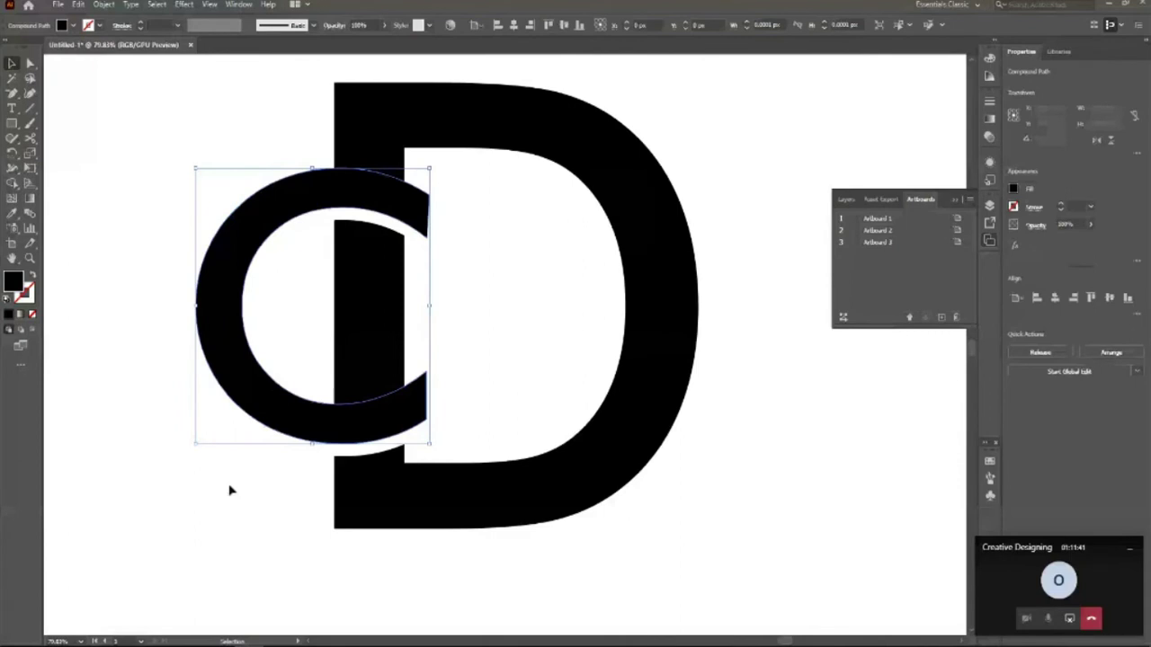
pyautogui.click(229, 490)
# Try moving the D's middle stem piece out below the C, and undo the change.
pyautogui.press('z')
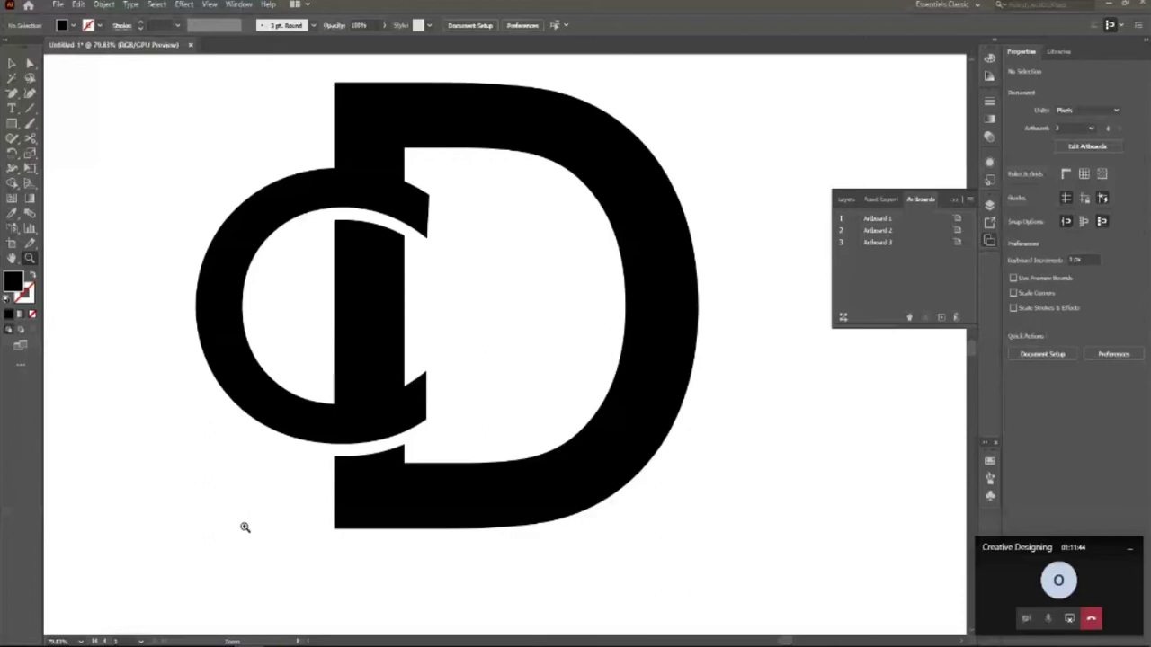
pyautogui.moveTo(103, 79); pyautogui.dragTo(6, 63)
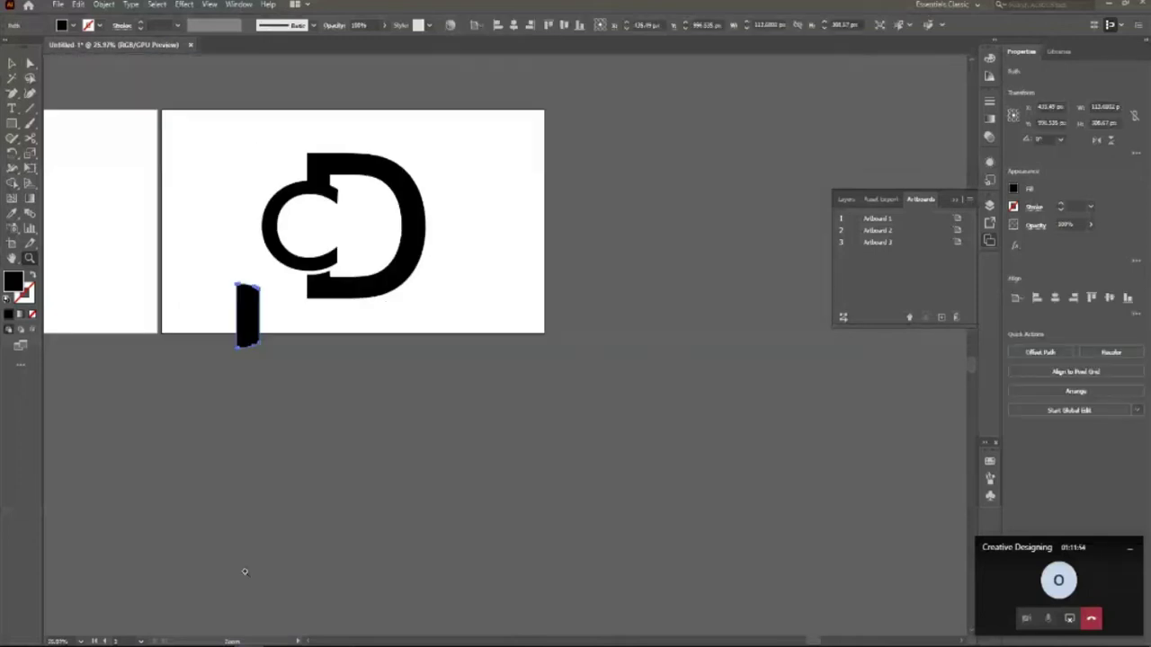
pyautogui.moveTo(331, 225); pyautogui.dragTo(389, 362)
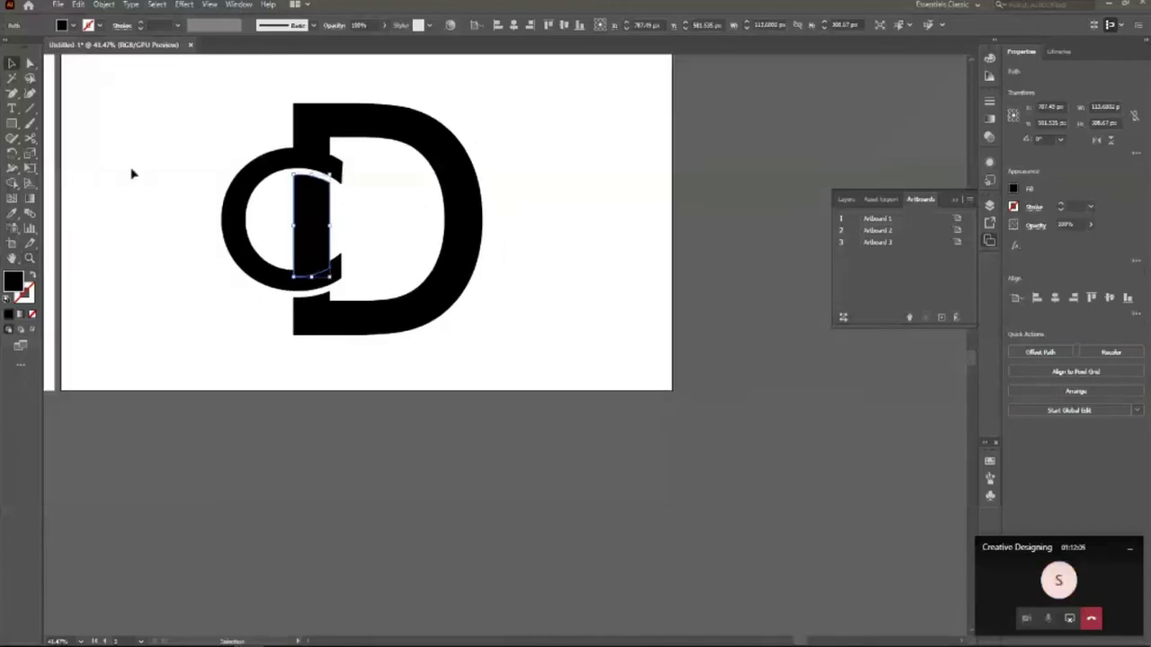
pyautogui.click(132, 173)
pyautogui.scroll(1, 144, 187)
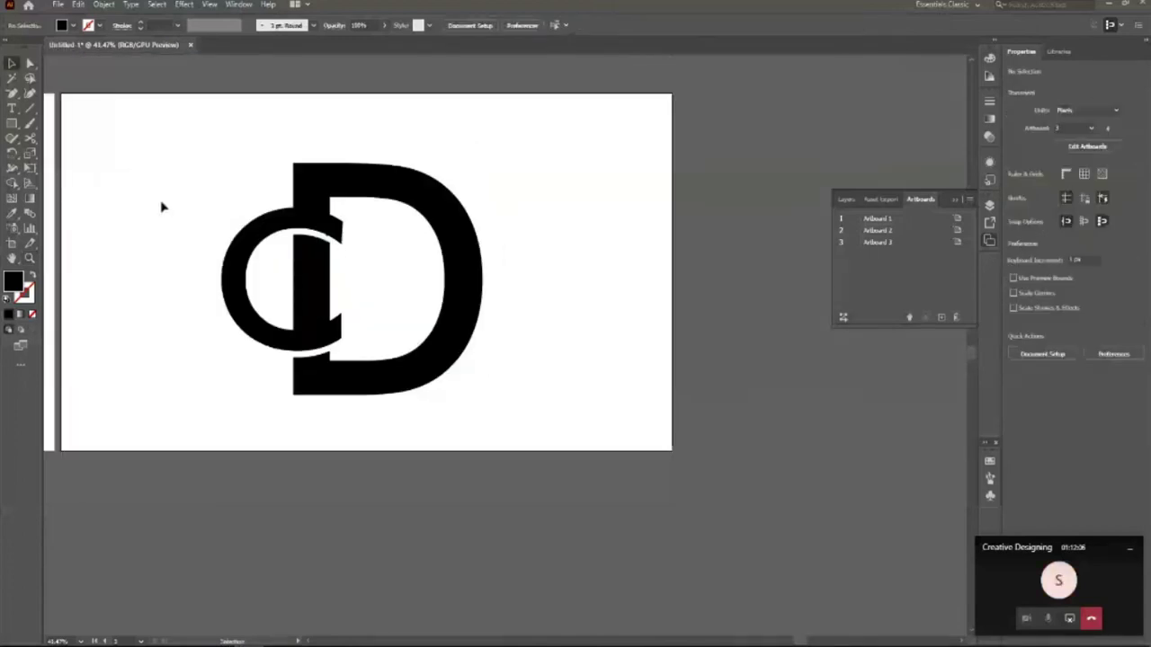
# Move the whole D, including its middle stem piece, away from the C into the empty right part of the artboard.
pyautogui.click(336, 283)
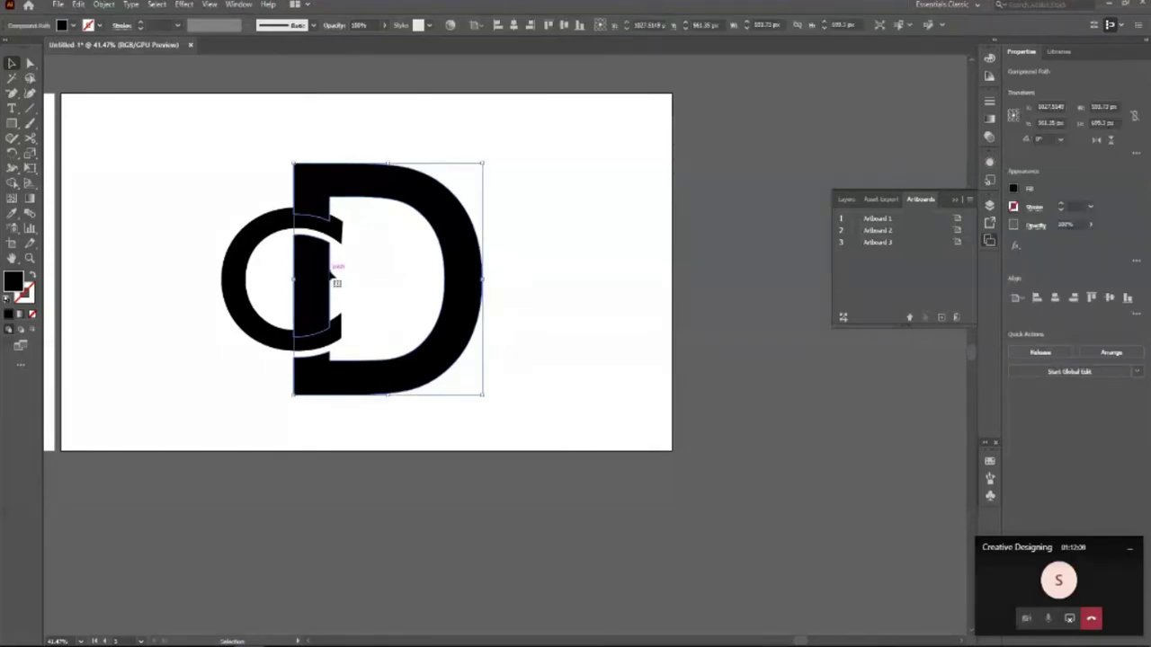
pyautogui.moveTo(474, 320); pyautogui.dragTo(707, 276)
pyautogui.moveTo(636, 319); pyautogui.dragTo(547, 341)
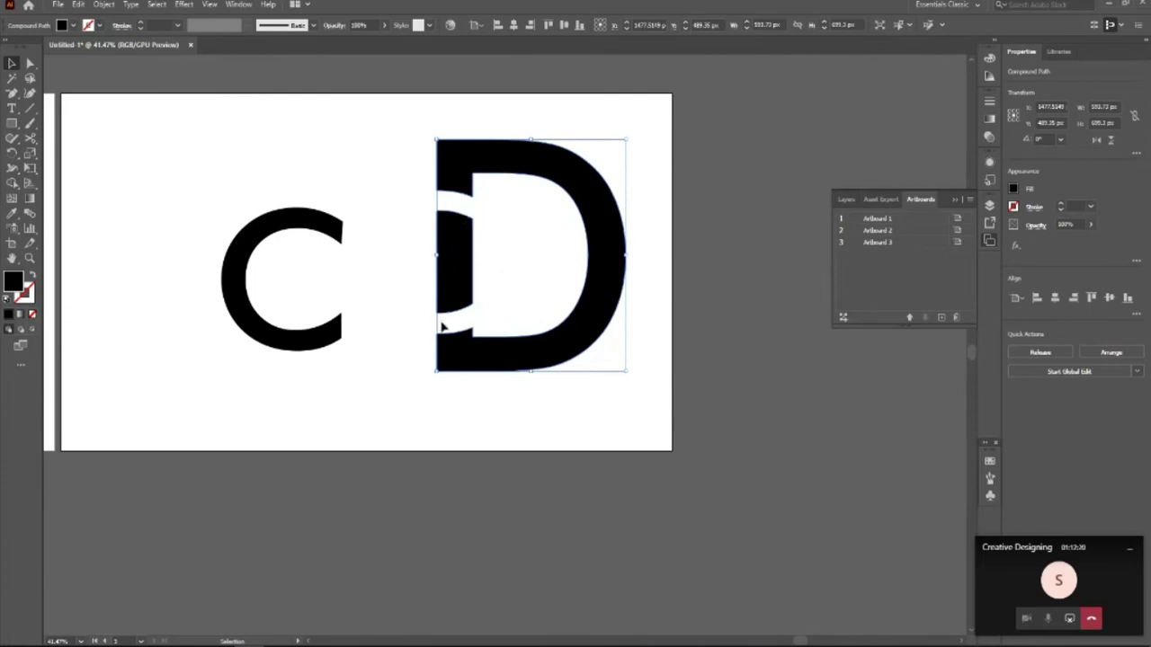
pyautogui.rightClick(560, 342)
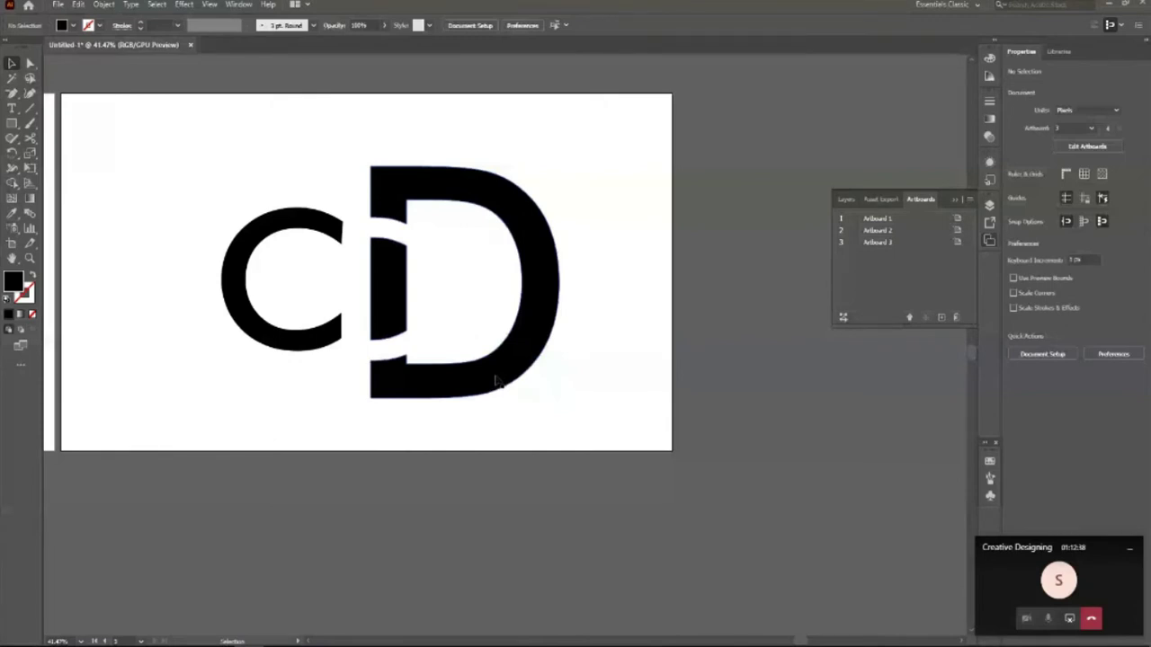
pyautogui.click(497, 382)
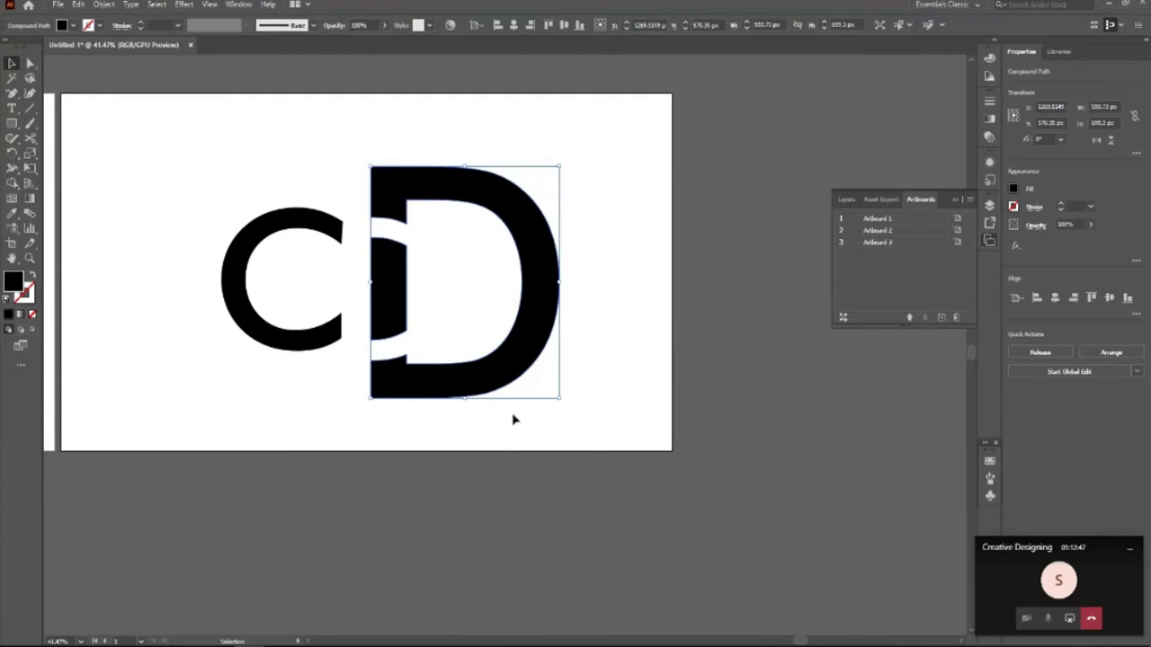
pyautogui.moveTo(392, 308); pyautogui.dragTo(420, 299)
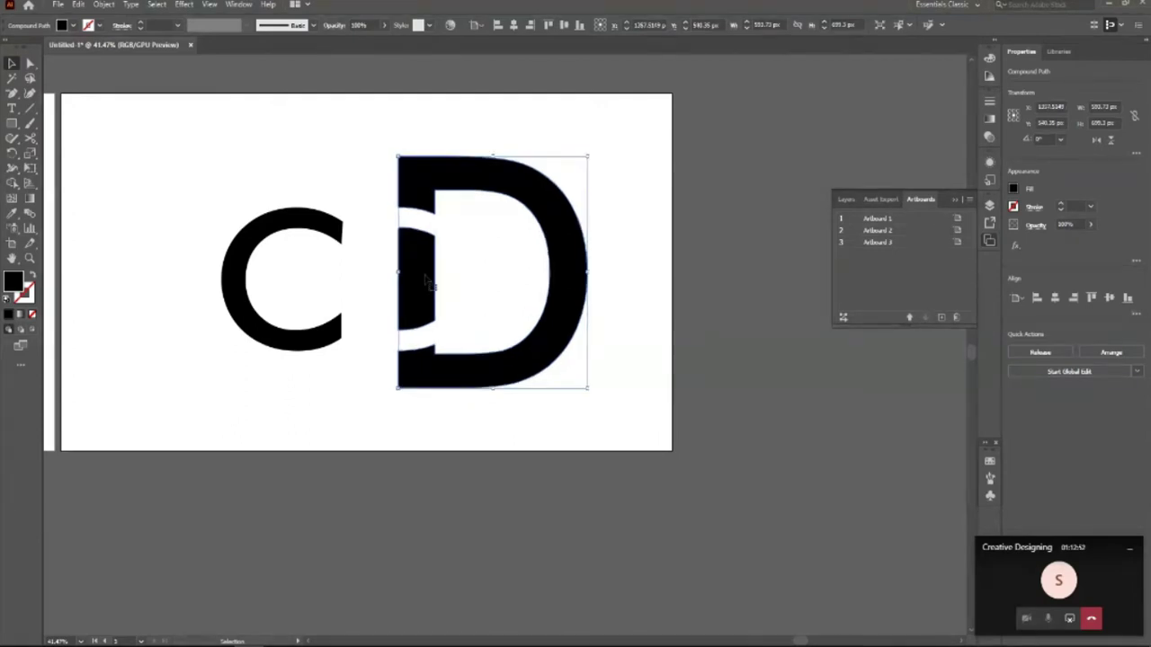
# Look up the Release Compound Path option for the D, dismiss it and reselect the D.
pyautogui.rightClick(429, 264)
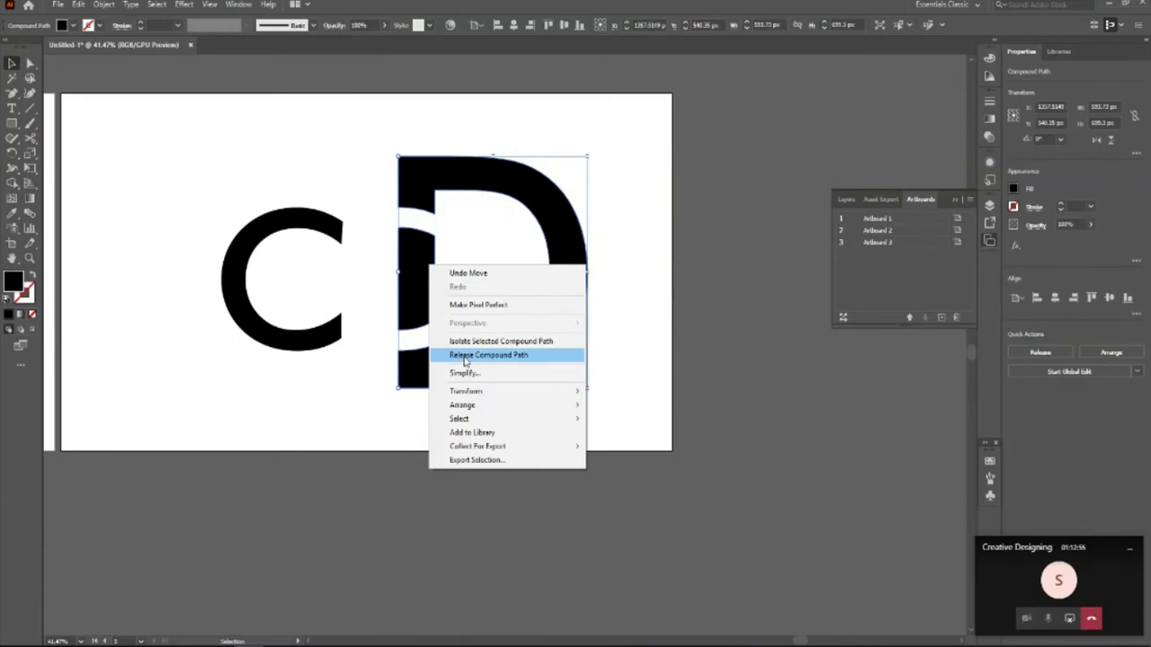
pyautogui.click(390, 221)
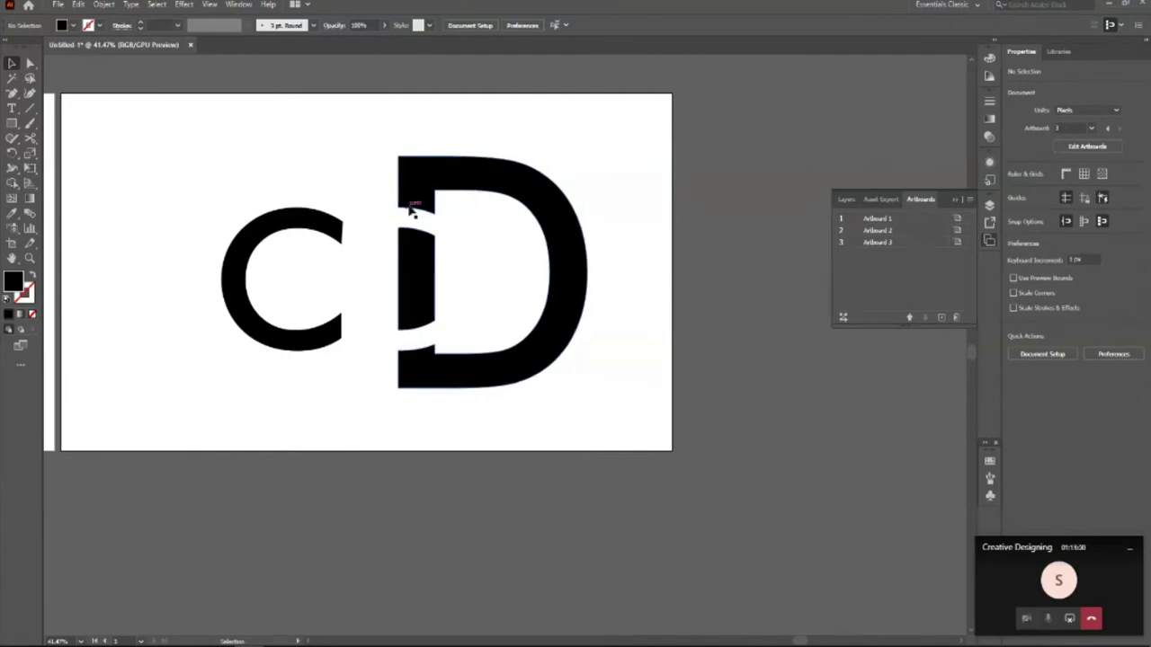
pyautogui.rightClick(506, 371)
pyautogui.click(484, 370)
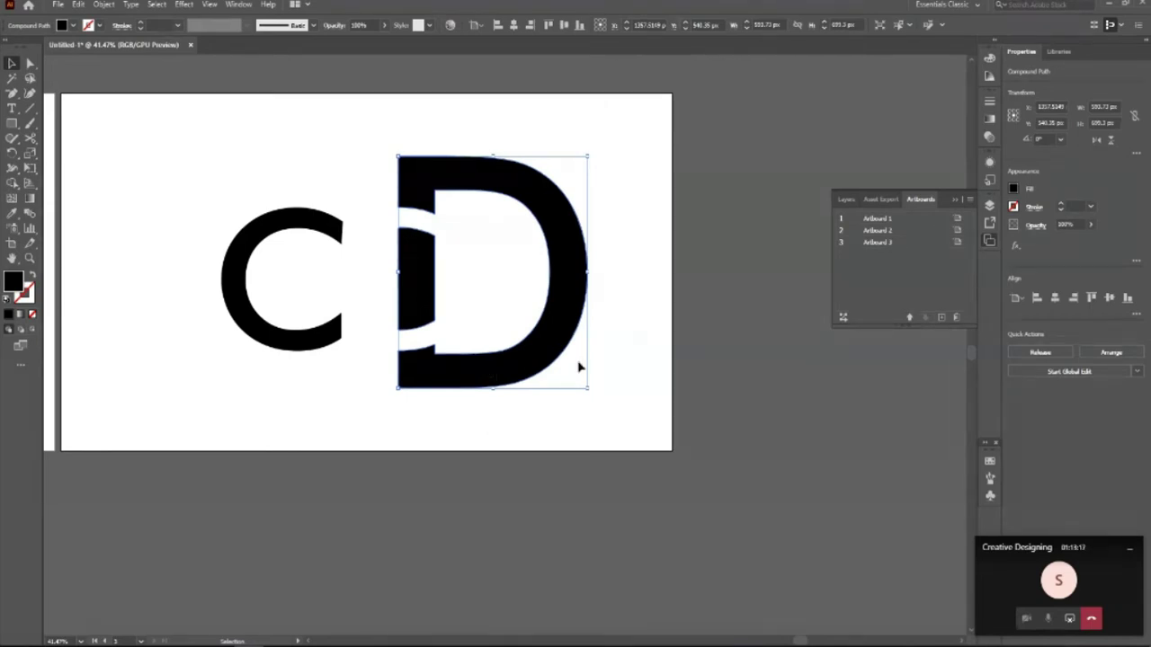
# Restore the D to its place across the C and remove its middle stem piece.
pyautogui.press('a')
pyautogui.hotkey('ctrl', 'z')
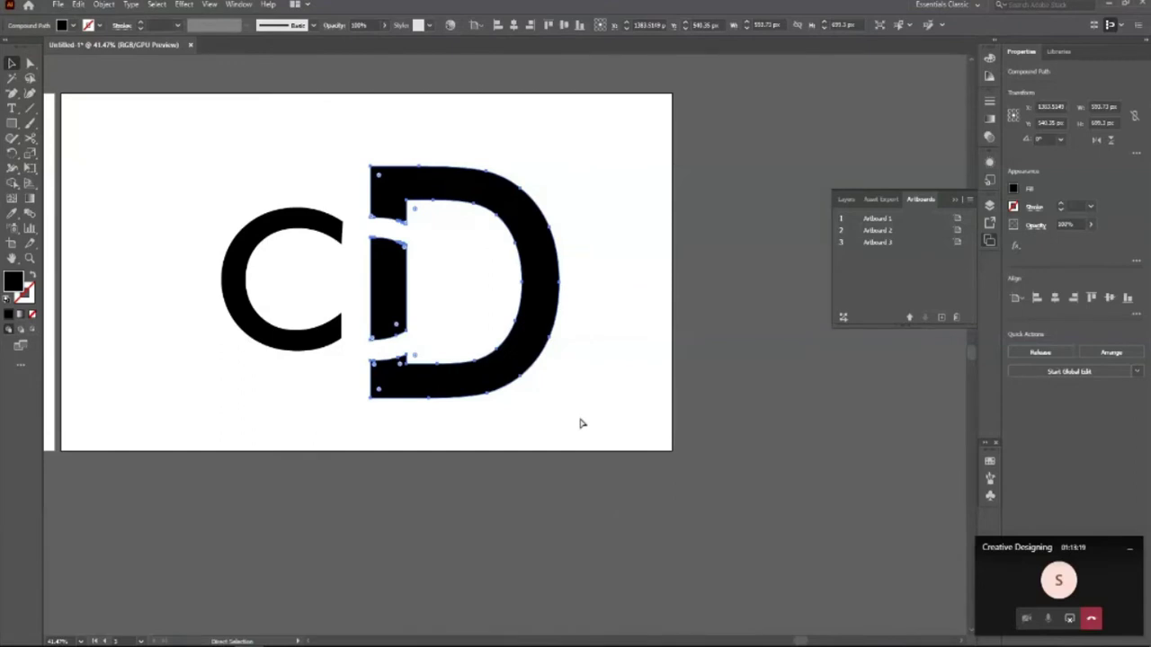
pyautogui.press('v')
pyautogui.moveTo(389, 306); pyautogui.dragTo(313, 304)
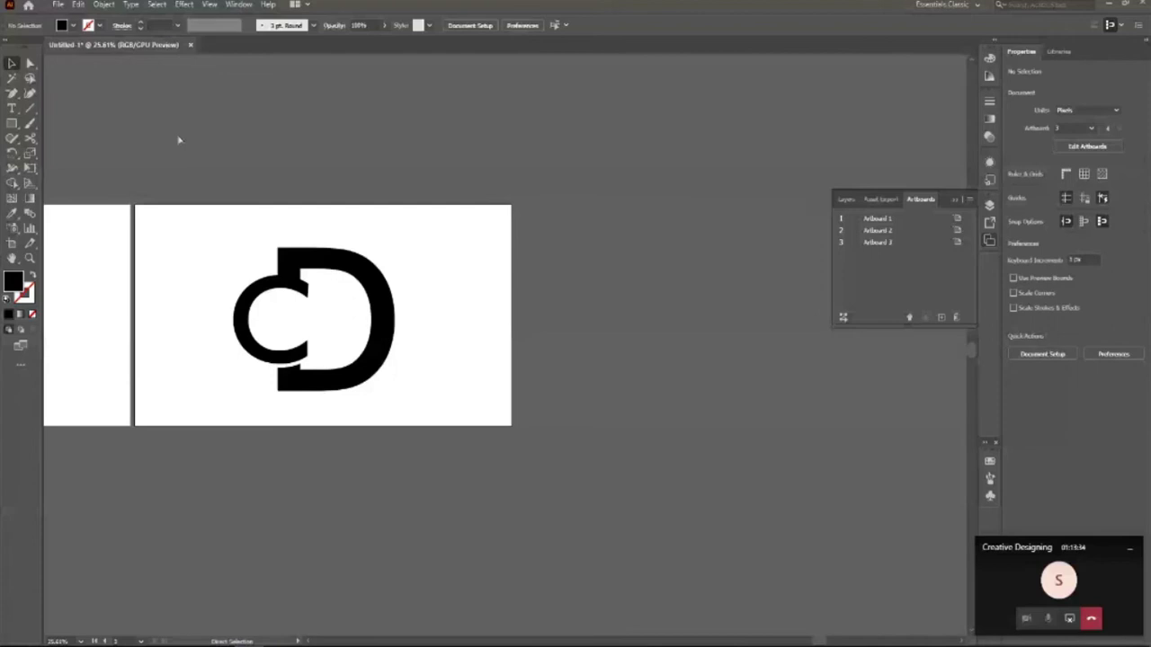
# Fill both the C and the D of the monogram with a brown swatch and deselect them.
pyautogui.press(',')
pyautogui.press('z')
pyautogui.moveTo(361, 368); pyautogui.dragTo(444, 416)
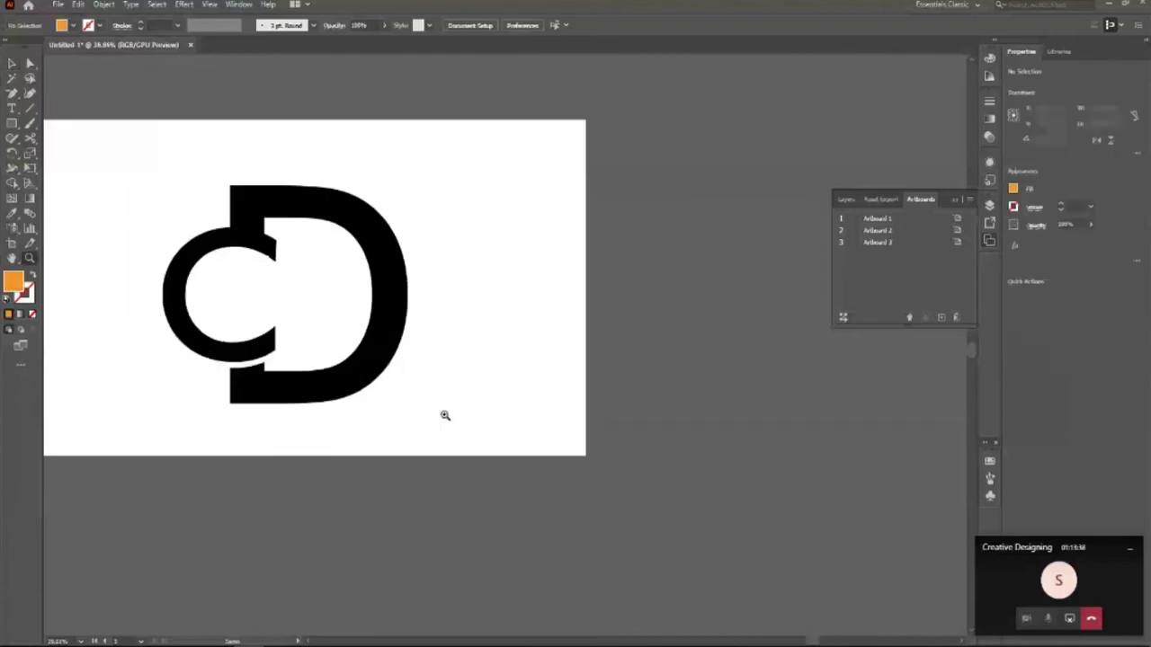
pyautogui.keyDown('alt'); pyautogui.click(220, 274); pyautogui.keyUp('alt')
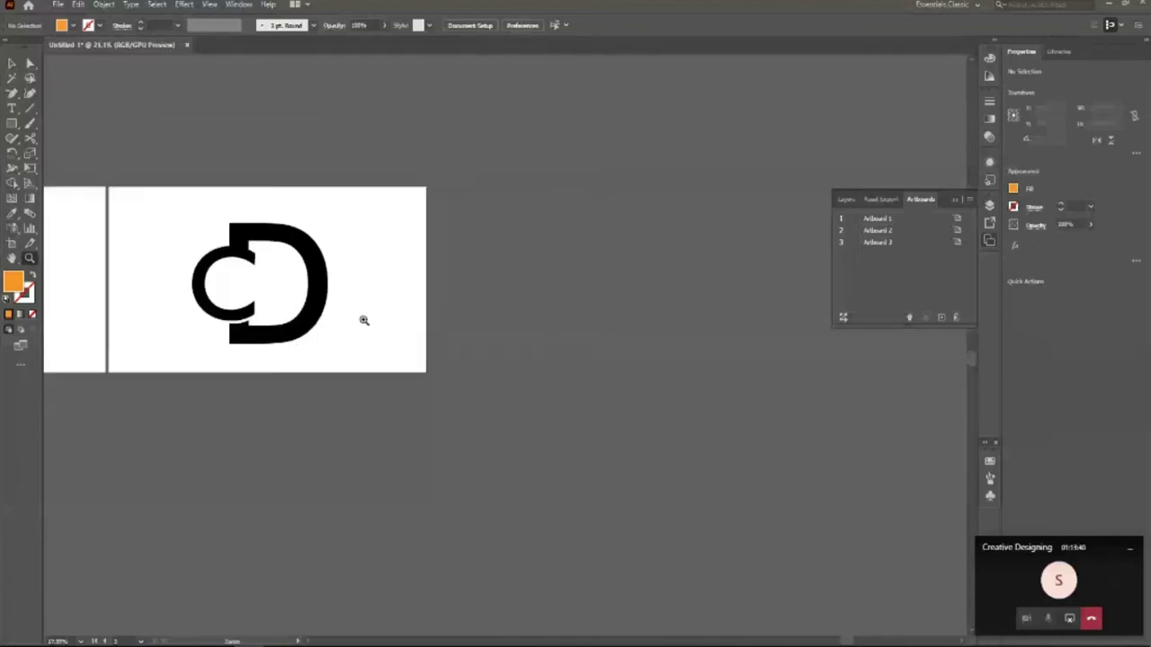
pyautogui.click(325, 294)
pyautogui.press('v')
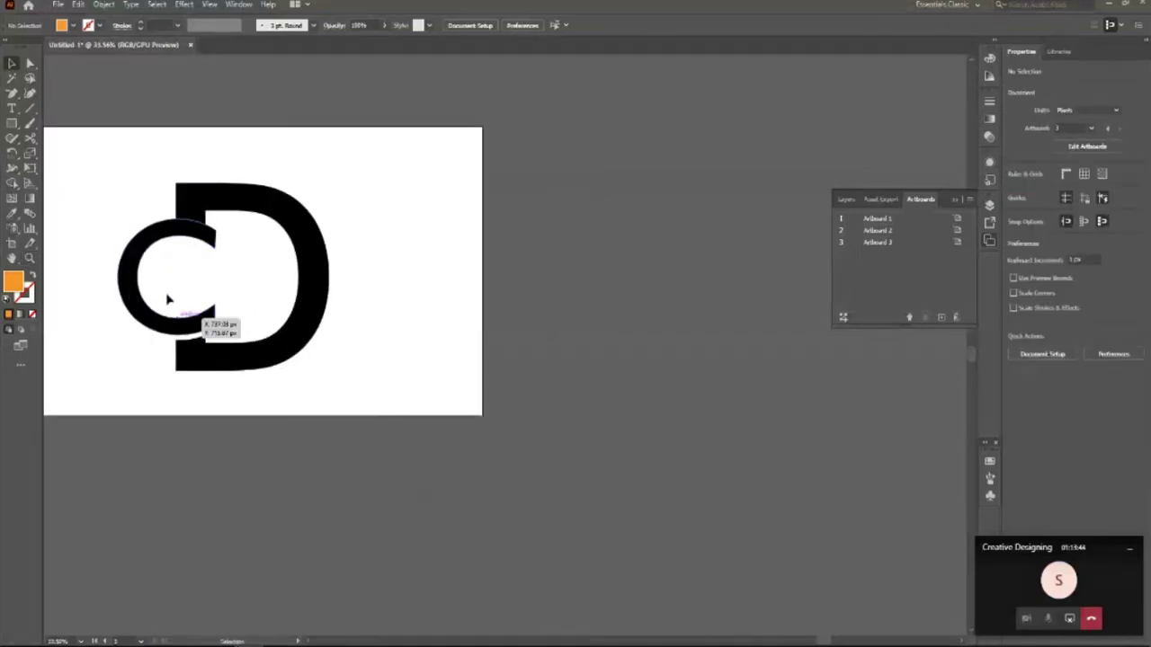
pyautogui.moveTo(163, 183); pyautogui.dragTo(270, 266)
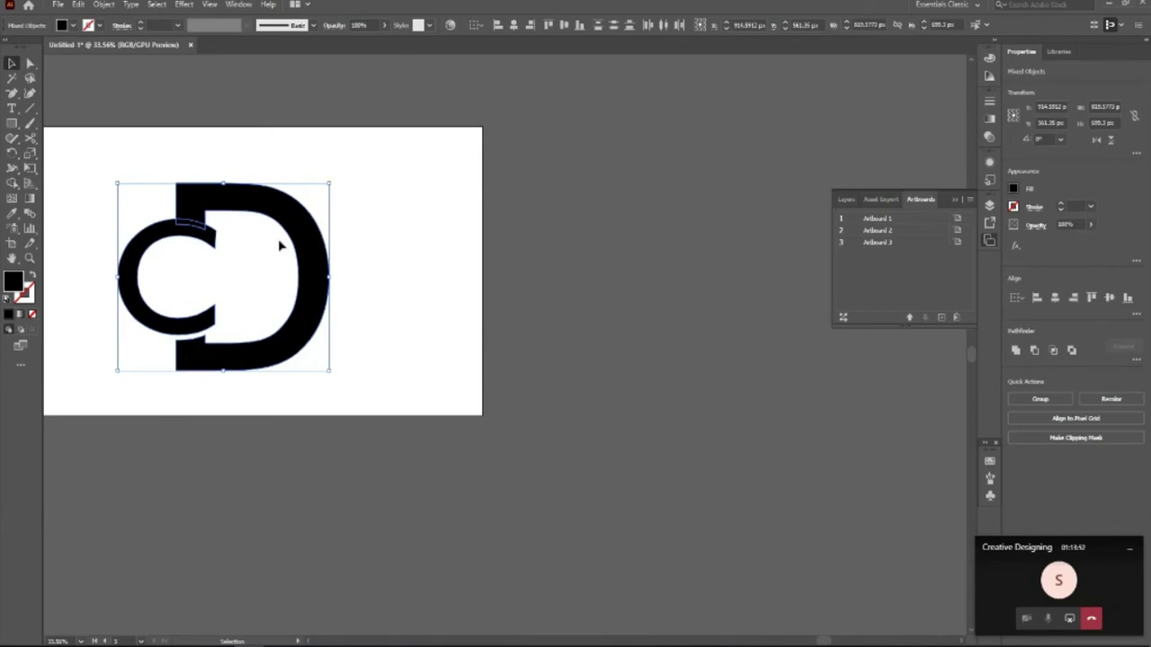
pyautogui.click(74, 26)
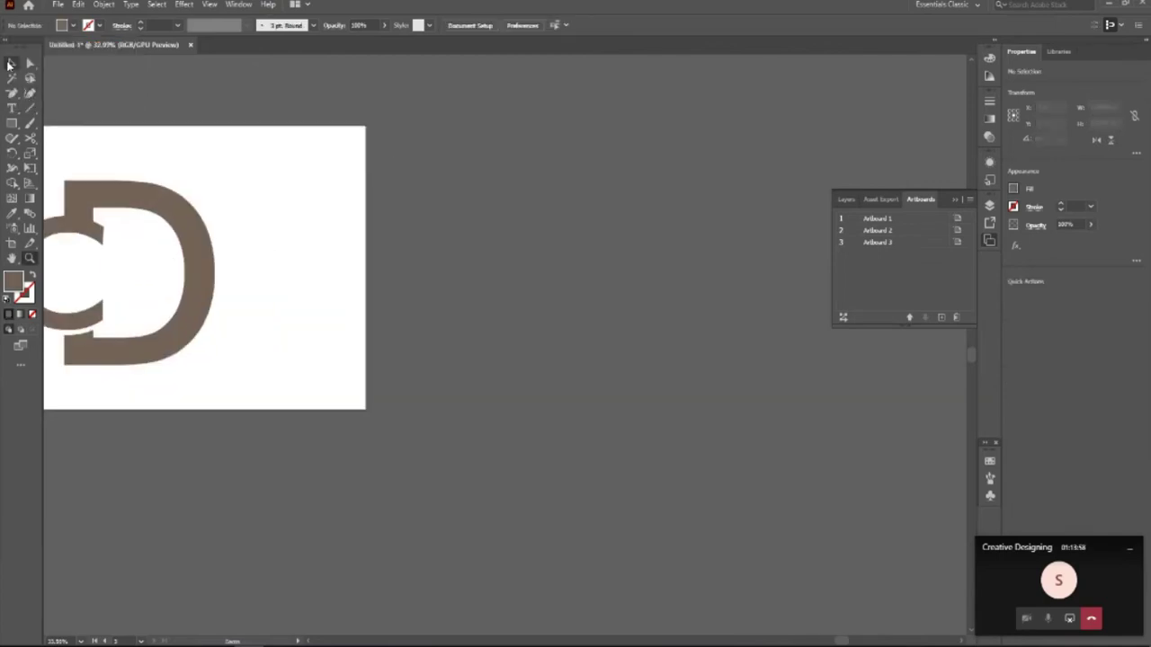
pyautogui.click(296, 210)
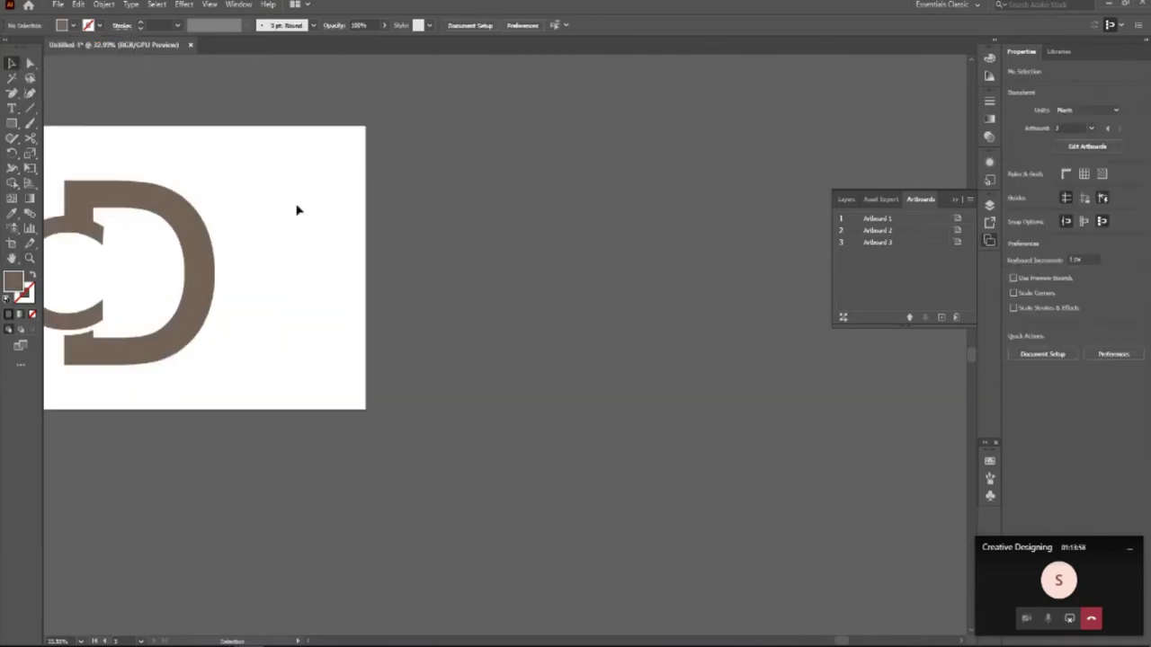
# Draw a circle about 616 px across beside the D, with a brown stroke and no fill.
pyautogui.press('l')
pyautogui.moveTo(359, 271); pyautogui.dragTo(437, 353)
pyautogui.press('v')
pyautogui.hotkey('shift', 'x')
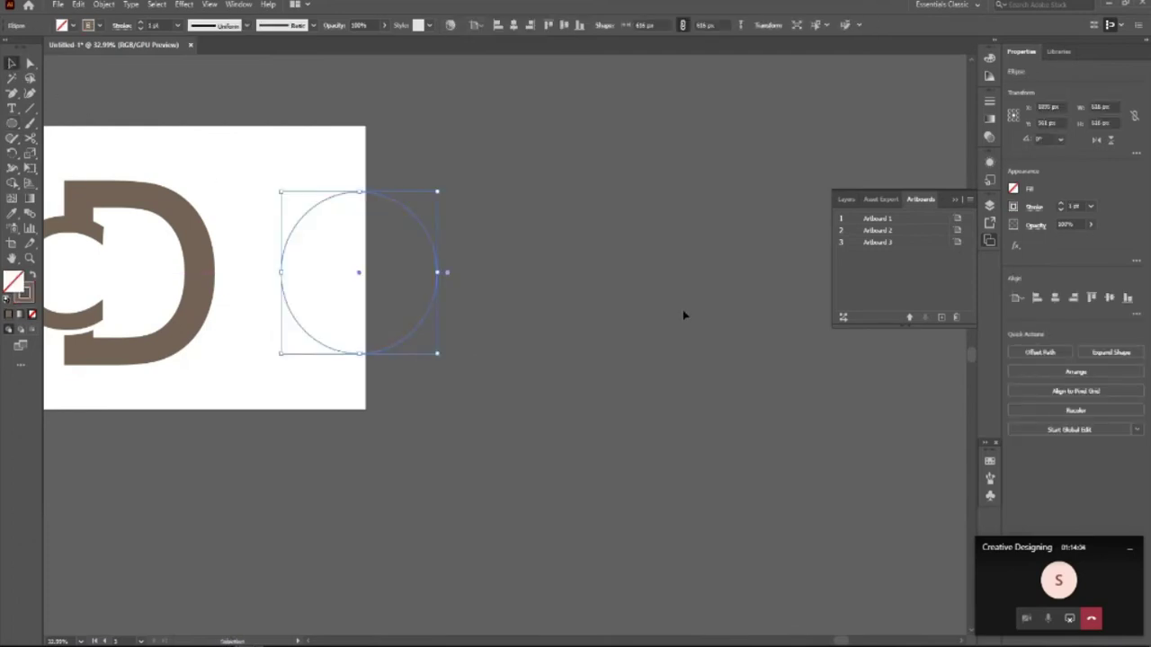
# Thicken the circle's stroke to 41 pt and move the circle closer to the D.
pyautogui.click(140, 22)
pyautogui.click(141, 22)
pyautogui.click(141, 23)
pyautogui.click(140, 24)
pyautogui.click(140, 23)
pyautogui.click(140, 23)
pyautogui.click(140, 24)
pyautogui.click(601, 316)
pyautogui.moveTo(405, 330); pyautogui.dragTo(375, 343)
# Convert the circle's stroke to a filled ring with Outline Stroke.
pyautogui.press('z')
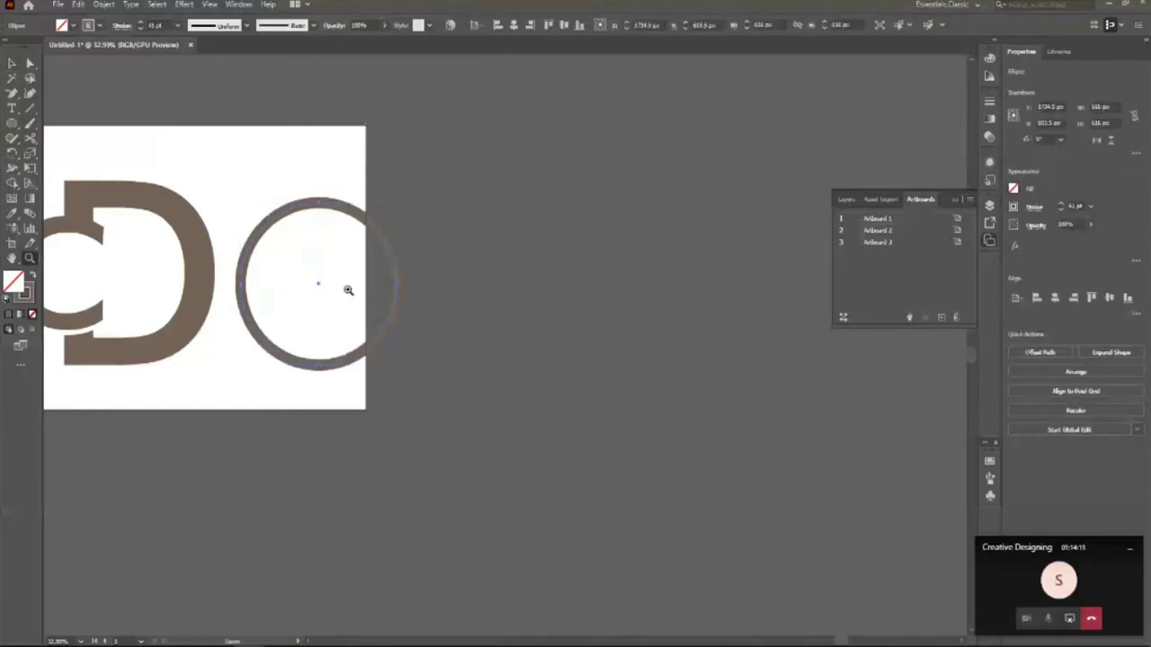
pyautogui.click(348, 290)
pyautogui.click(12, 63)
pyautogui.click(261, 136)
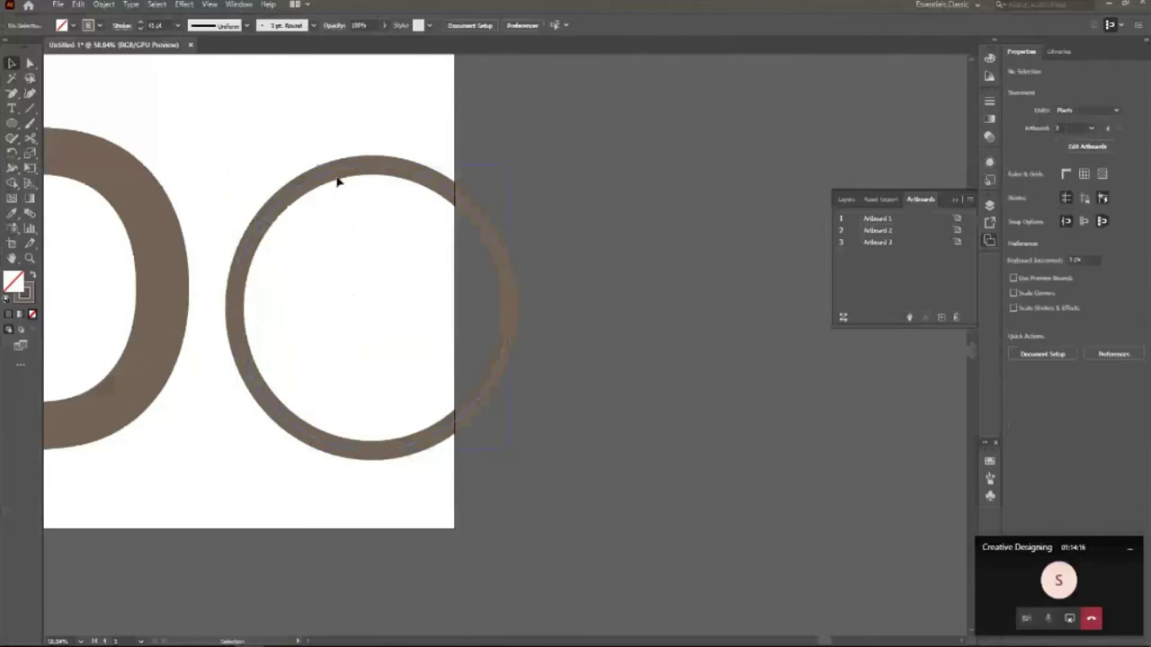
pyautogui.click(336, 174)
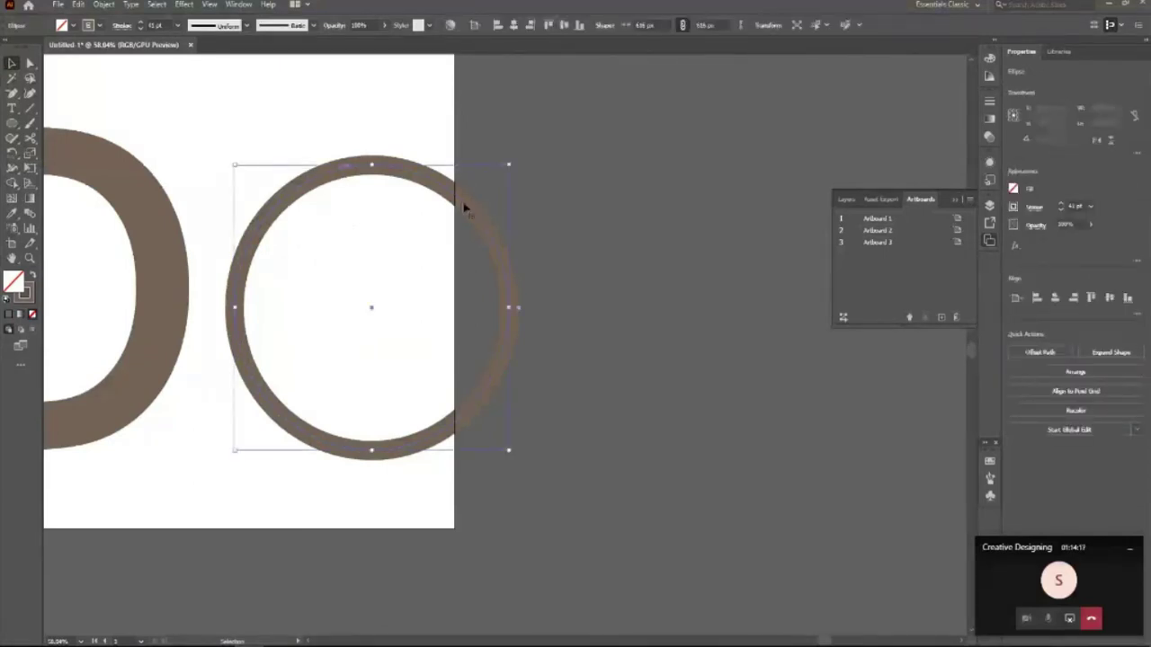
pyautogui.click(103, 3)
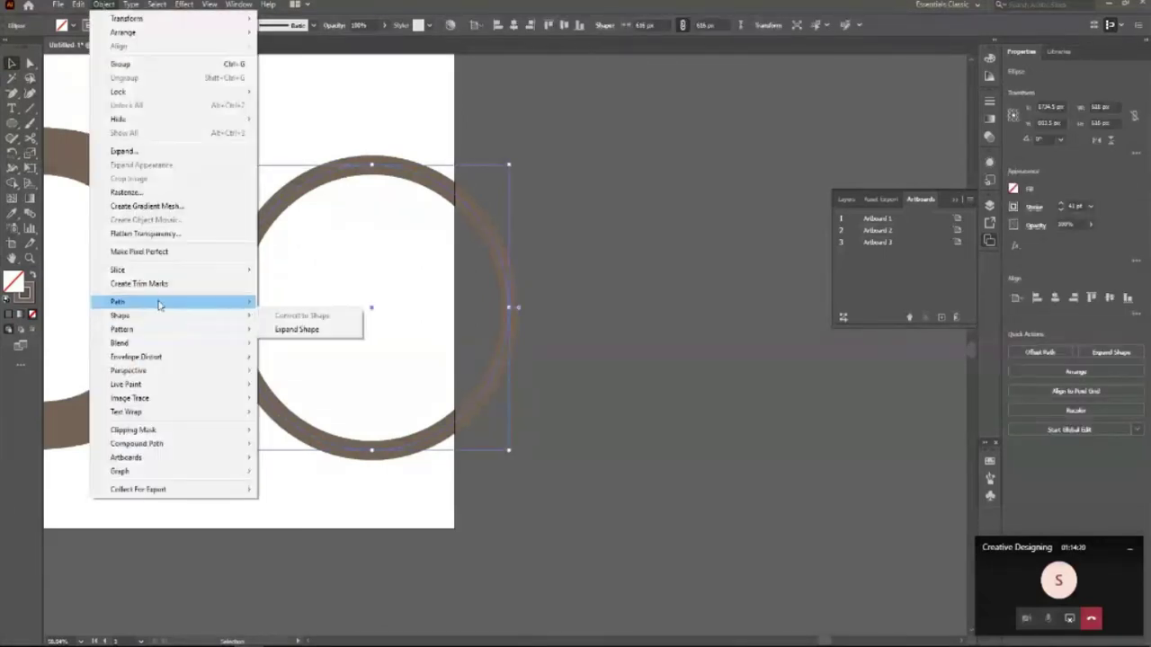
pyautogui.moveTo(158, 304)
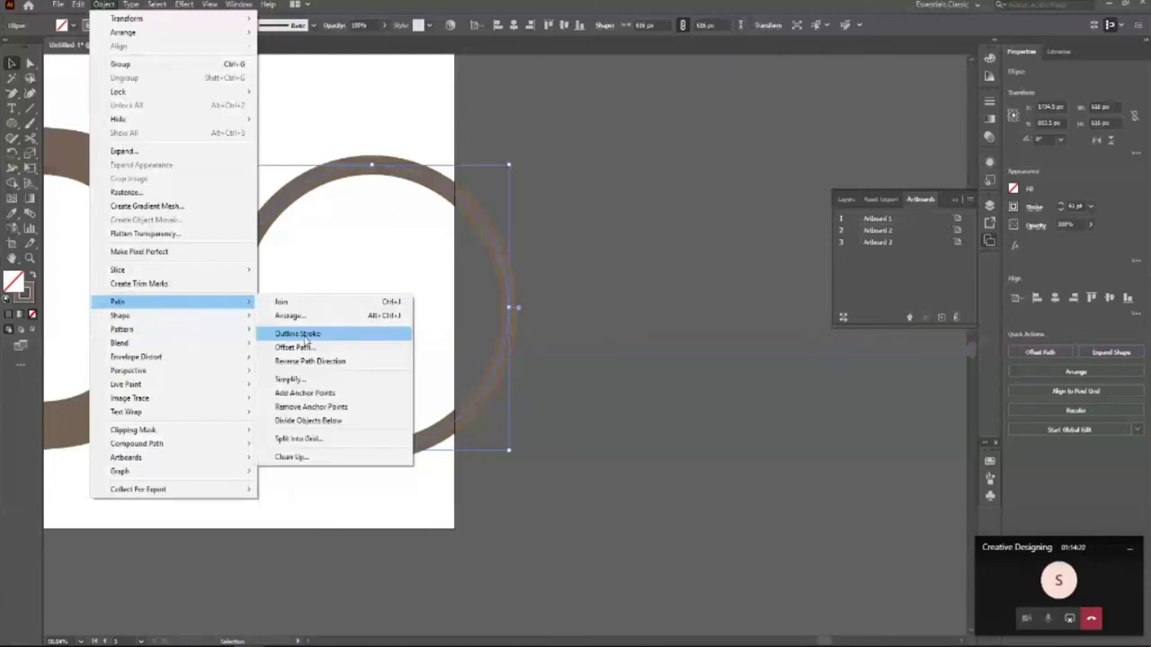
pyautogui.click(299, 334)
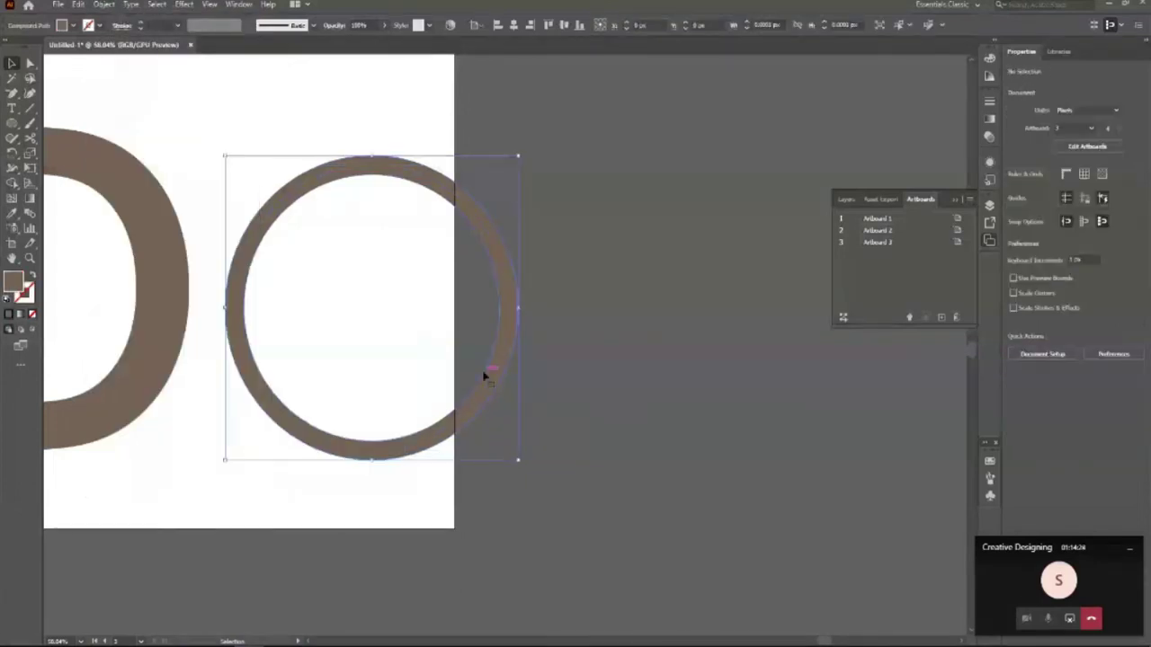
# Release the ring's compound path and move the resulting inner and outer discs apart.
pyautogui.rightClick(483, 373)
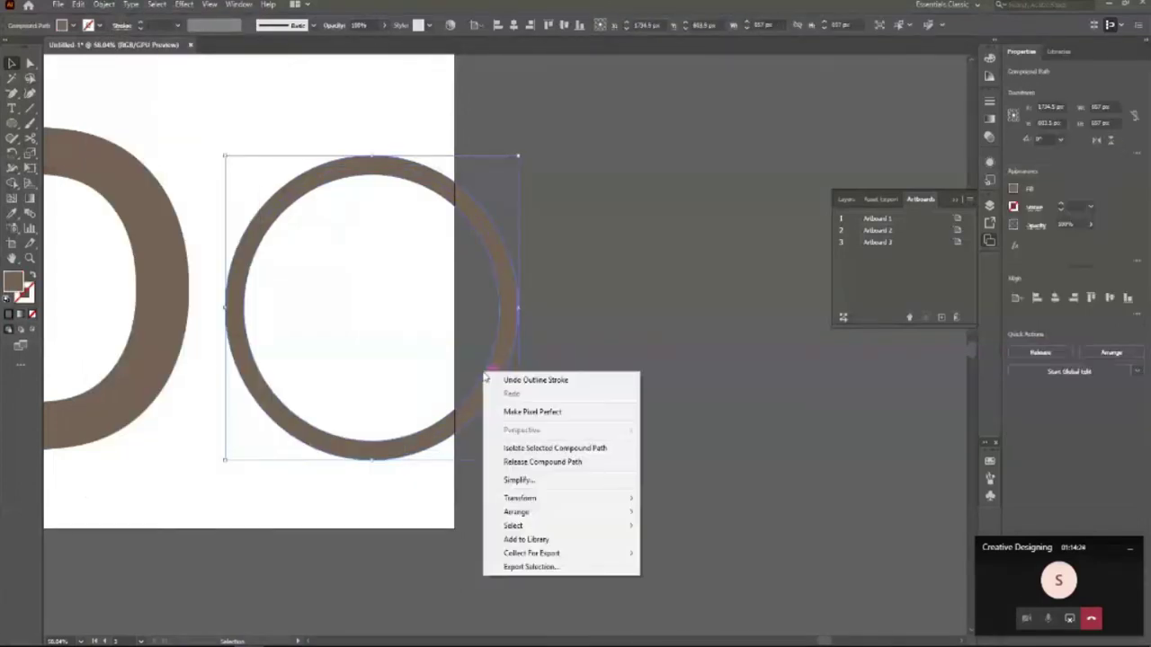
pyautogui.click(514, 463)
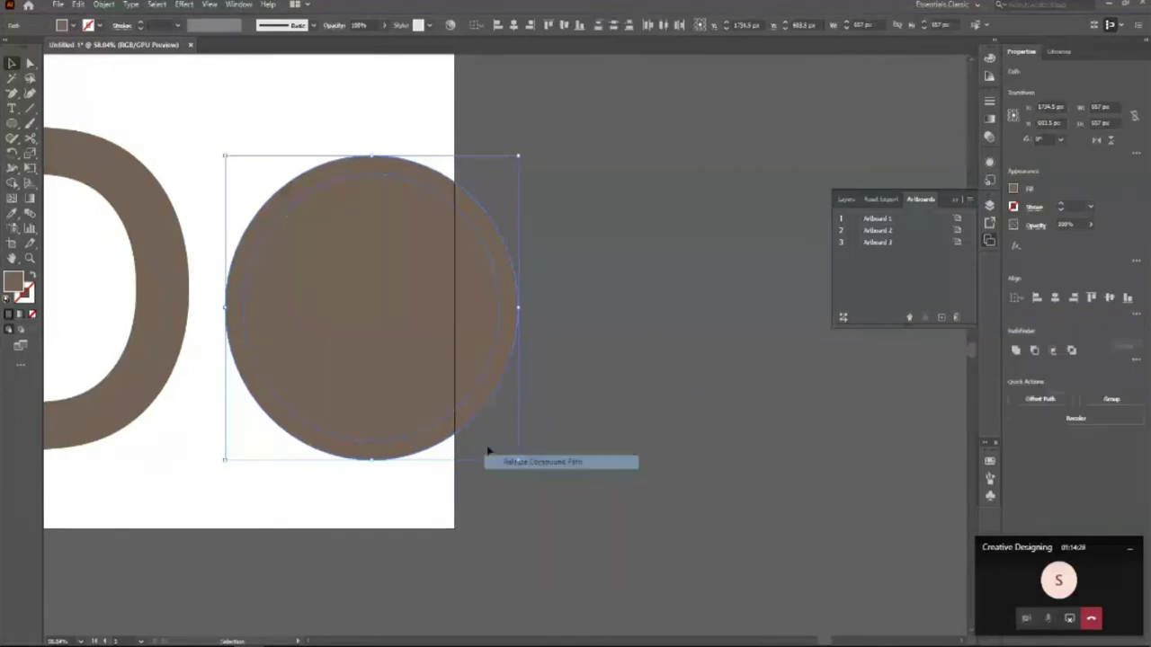
pyautogui.click(638, 452)
pyautogui.moveTo(444, 343); pyautogui.dragTo(619, 241)
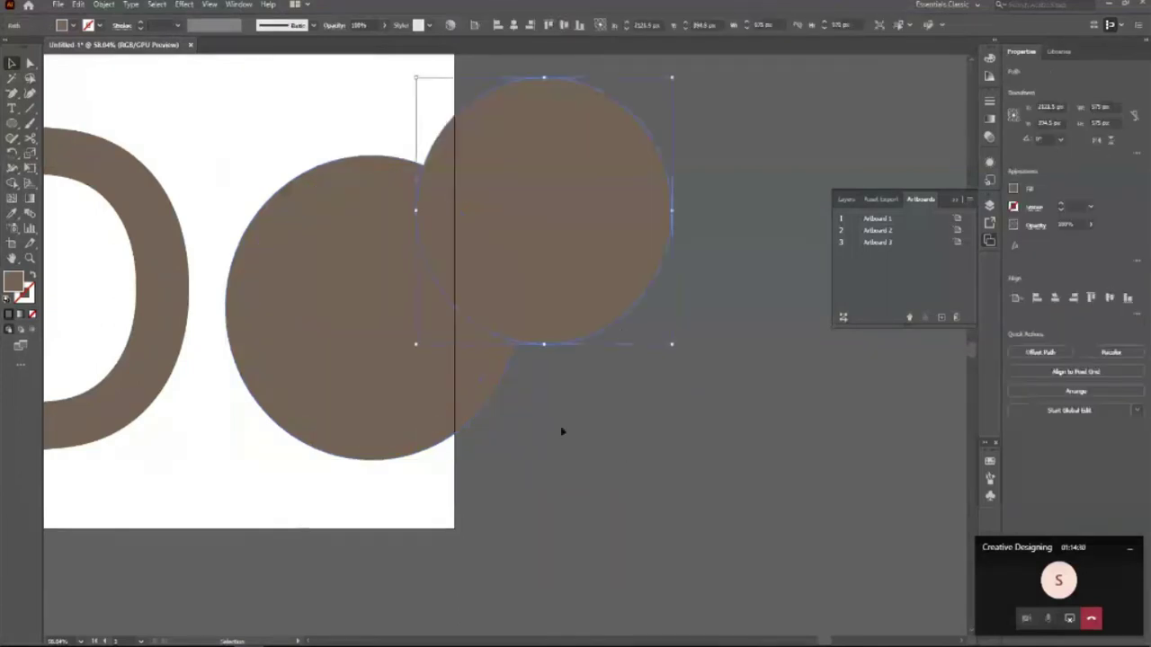
pyautogui.moveTo(563, 285); pyautogui.dragTo(710, 257)
pyautogui.moveTo(347, 389); pyautogui.dragTo(559, 495)
# Undo the moves of both discs so they are concentric again, and deselect them.
pyautogui.hotkey('ctrl', 'z')
pyautogui.hotkey('ctrl', 'z')
pyautogui.hotkey('ctrl', 'z')
pyautogui.hotkey('ctrl', 'z')
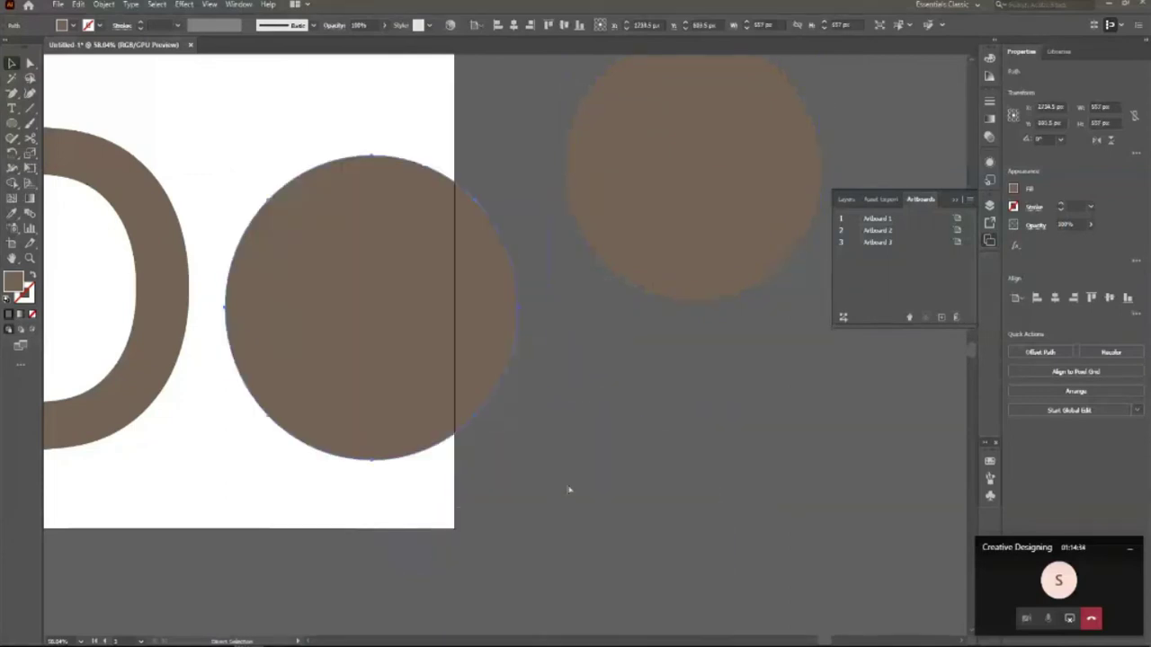
pyautogui.click(602, 466)
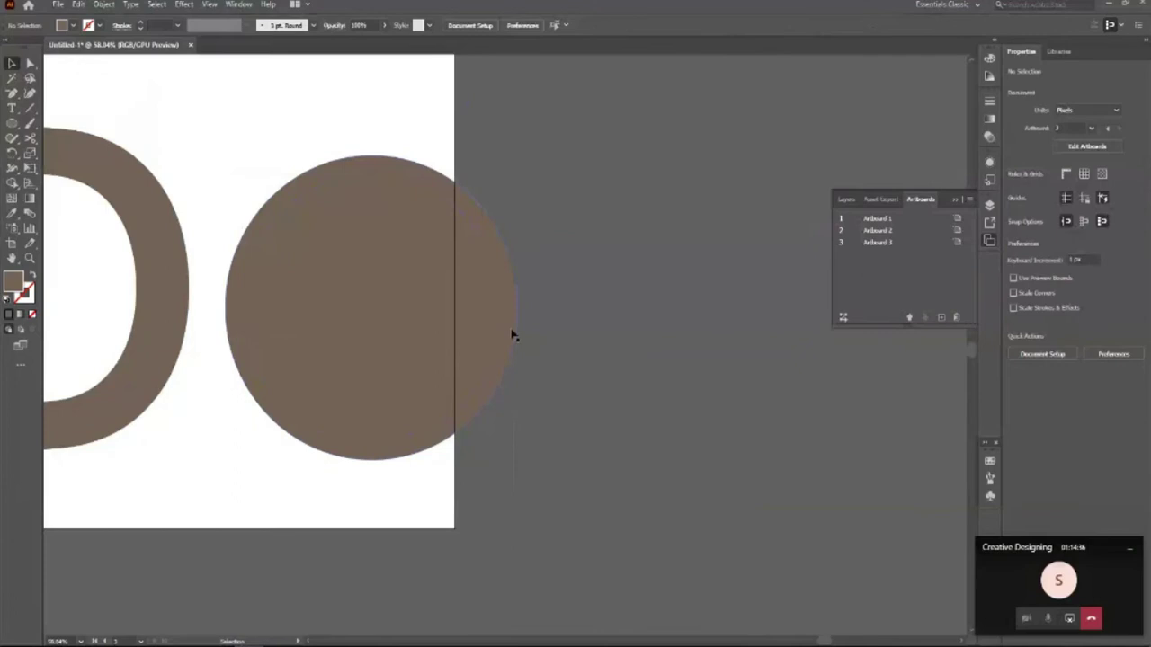
# Try moving a disc by its outer rim, and undo the move.
pyautogui.click(510, 330)
pyautogui.click(555, 328)
pyautogui.click(512, 311)
pyautogui.moveTo(511, 332); pyautogui.dragTo(612, 250)
pyautogui.hotkey('ctrl', 'z')
# Move the inner disc out beyond the artboard's edge, undo the move and deselect everything.
pyautogui.click(608, 414)
pyautogui.click(403, 327)
pyautogui.moveTo(403, 333); pyautogui.dragTo(657, 258)
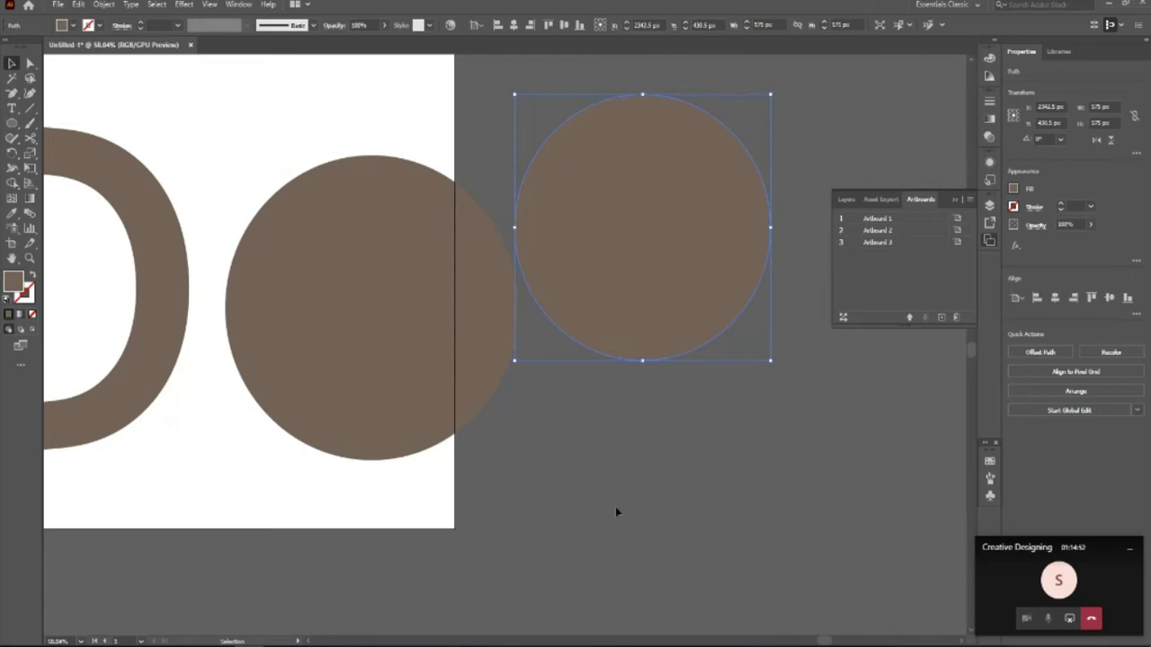
pyautogui.press('a')
pyautogui.hotkey('ctrl', 'z')
pyautogui.press('v')
pyautogui.click(650, 444)
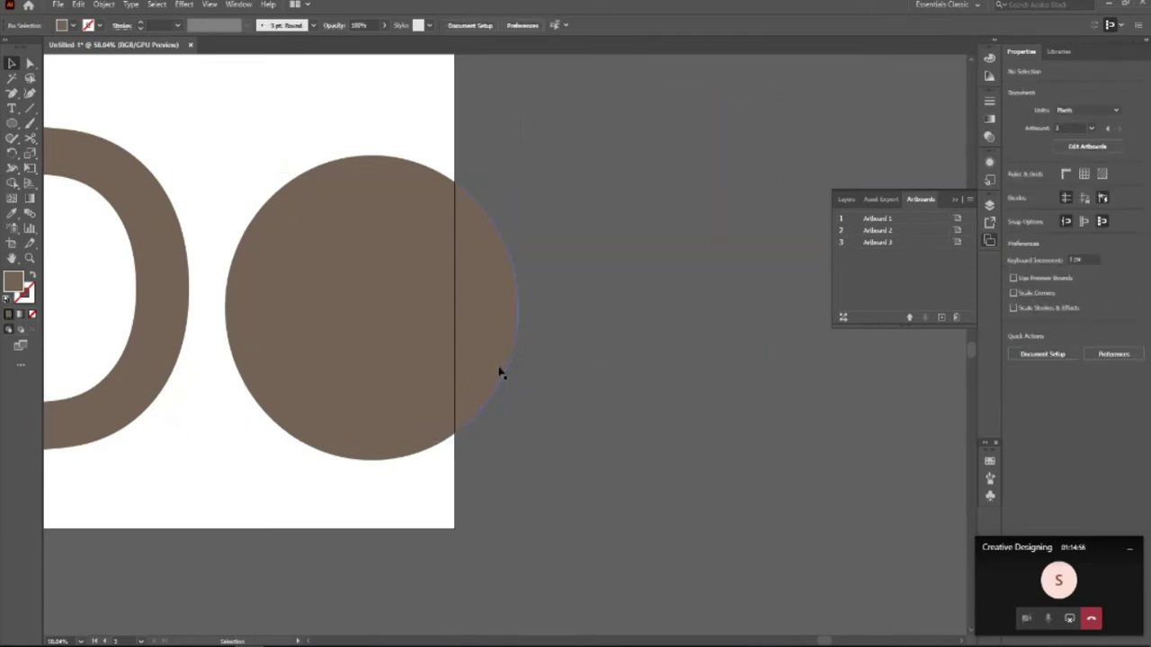
# Move the inner disc up out of the outer disc until it overlaps the D's curve.
pyautogui.press('z')
pyautogui.moveTo(555, 312); pyautogui.dragTo(321, 308)
pyautogui.press('v')
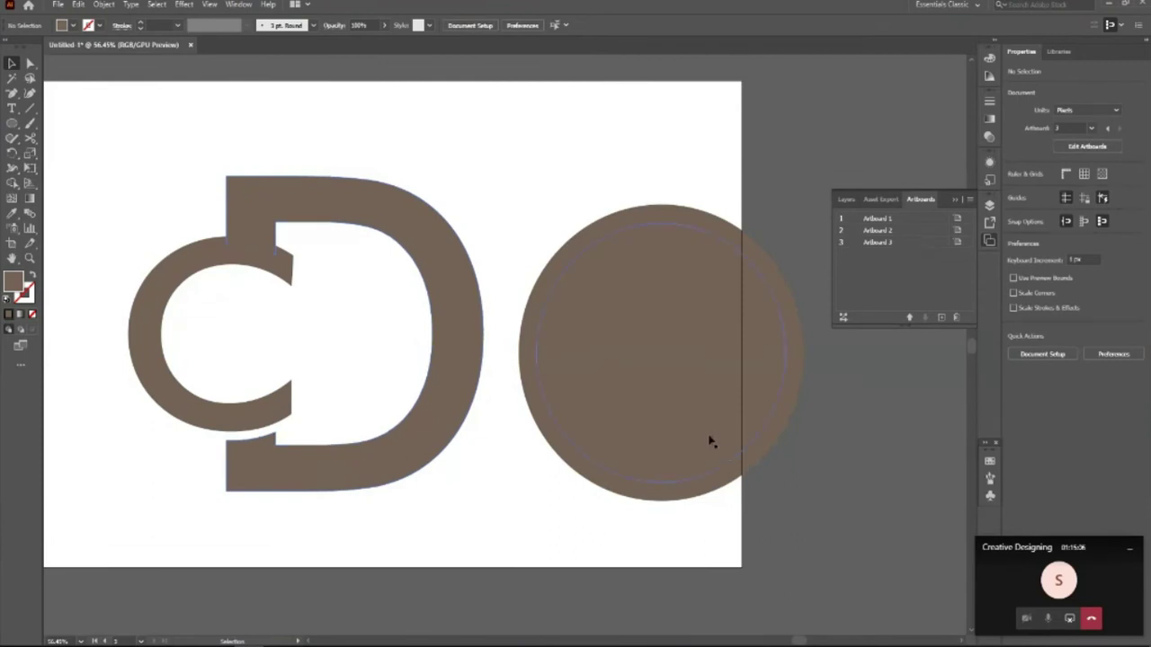
pyautogui.moveTo(709, 440); pyautogui.dragTo(658, 305)
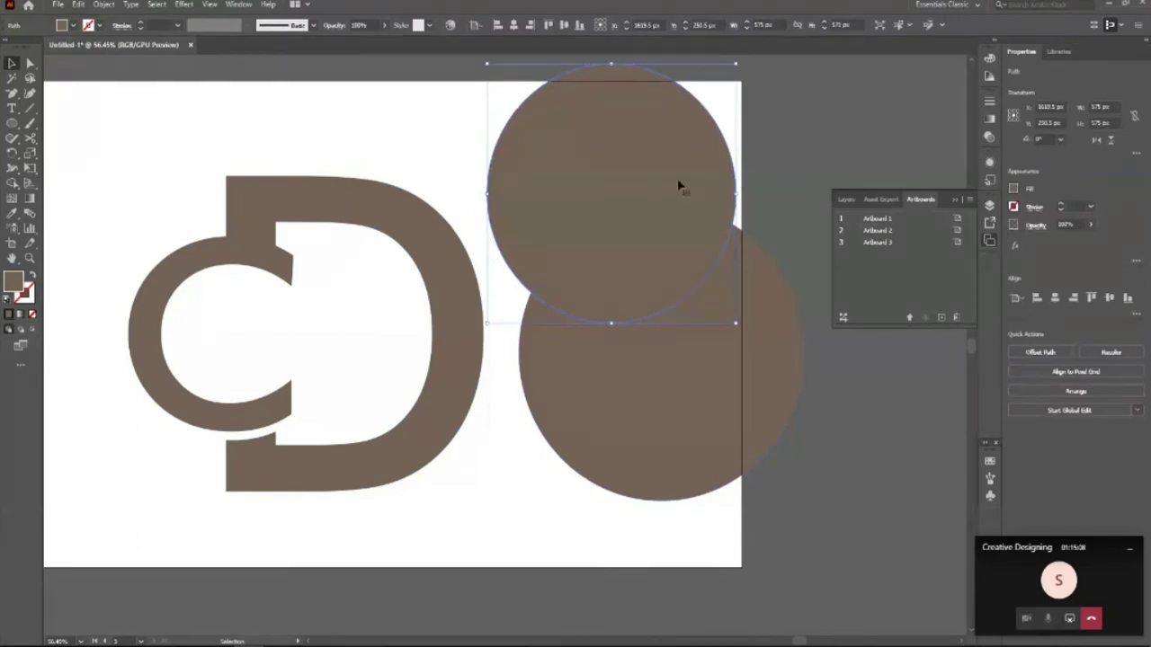
pyautogui.moveTo(678, 185); pyautogui.dragTo(610, 167)
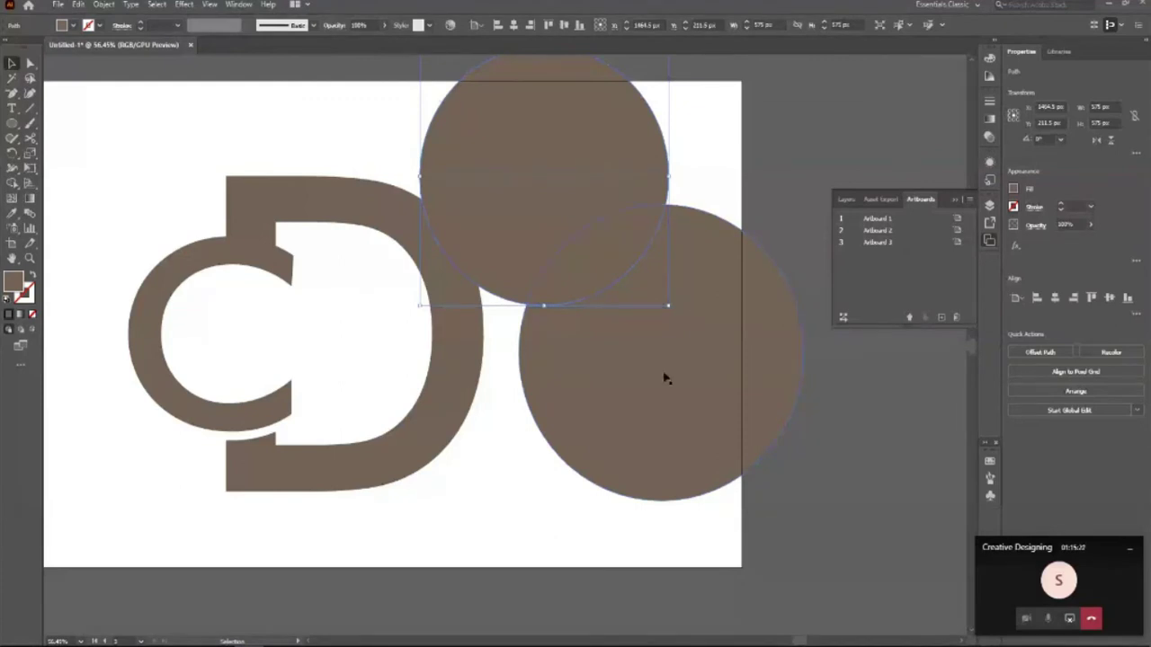
# Undo the inner disc's moves and the compound path release, and reselect the ring.
pyautogui.hotkey('ctrl', 'z')
pyautogui.hotkey('ctrl', 'z')
pyautogui.hotkey('ctrl', 'z')
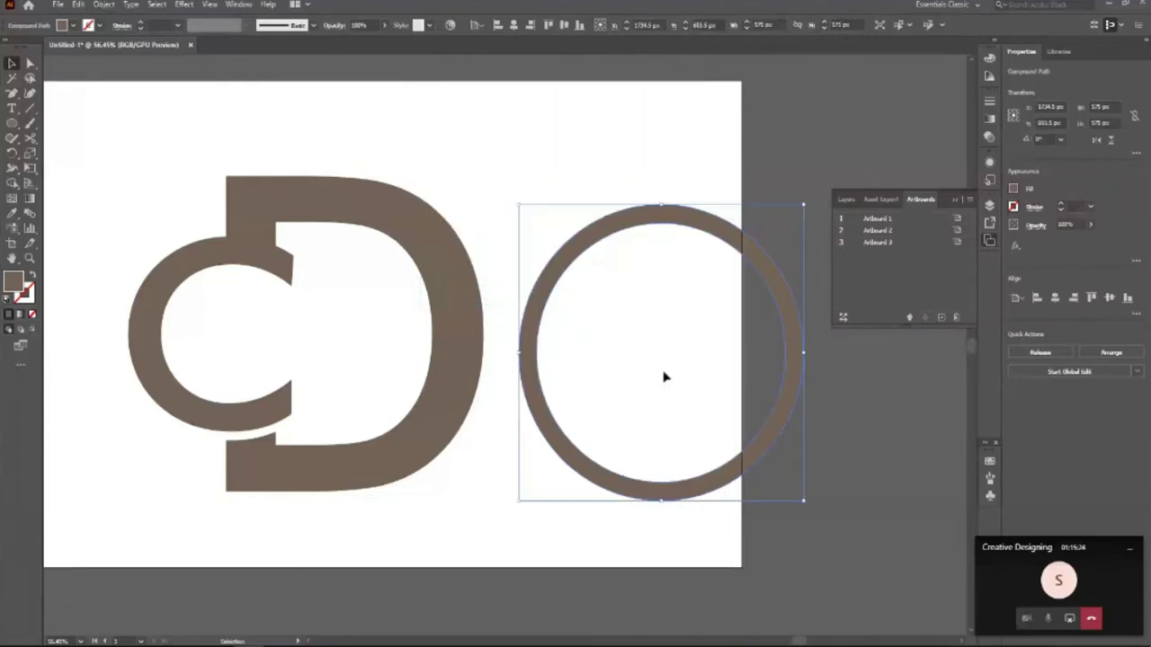
pyautogui.click(558, 377)
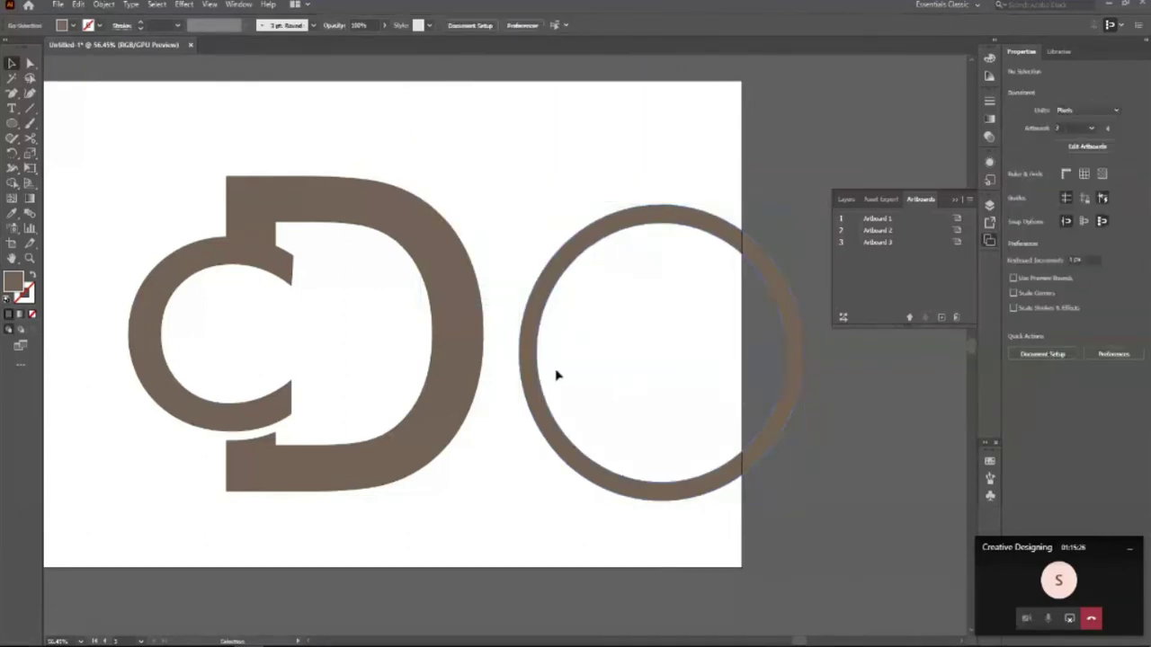
pyautogui.click(539, 296)
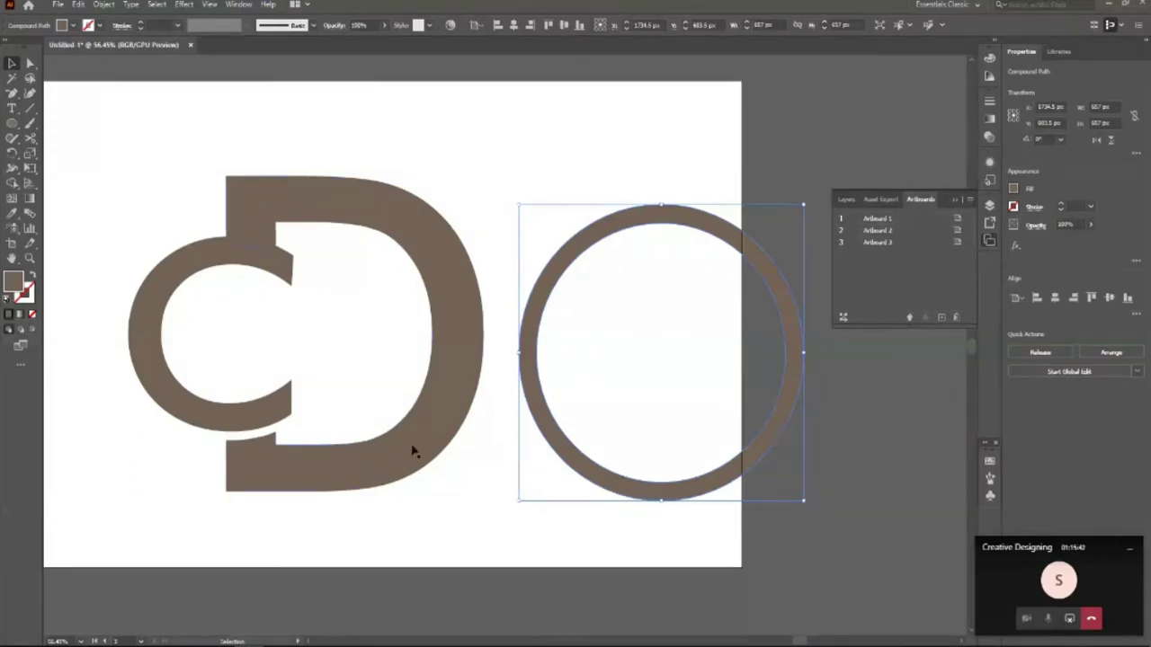
# Examine the recoloured C and D paths and the ring alongside the M monogram on the neighbouring artboard.
pyautogui.click(445, 414)
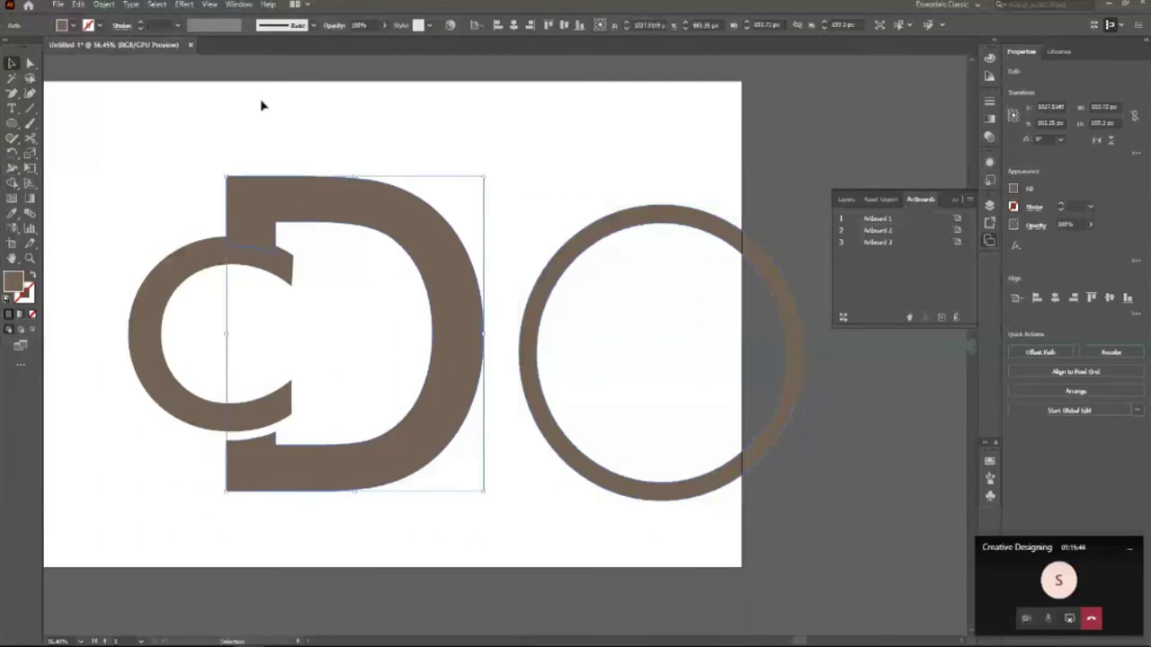
pyautogui.press('z')
pyautogui.moveTo(272, 153); pyautogui.dragTo(83, 205)
pyautogui.keyDown('alt'); pyautogui.click(408, 243); pyautogui.keyUp('alt')
pyautogui.keyDown('alt'); pyautogui.click(408, 243); pyautogui.keyUp('alt')
pyautogui.click(224, 241)
pyautogui.press('v')
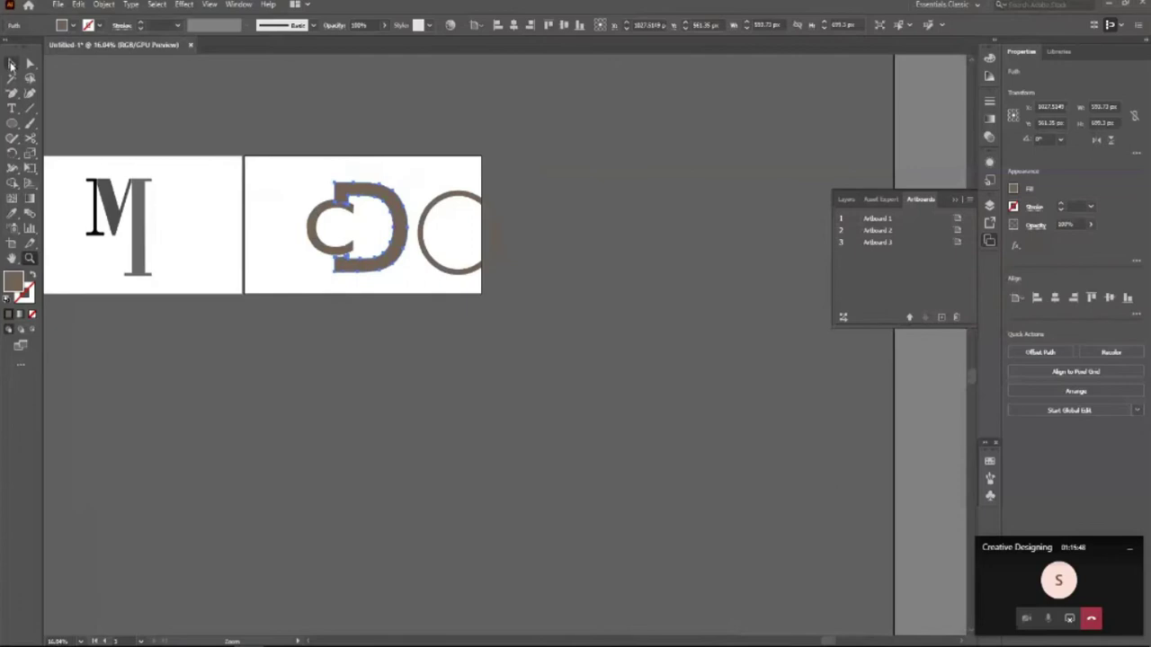
pyautogui.click(522, 306)
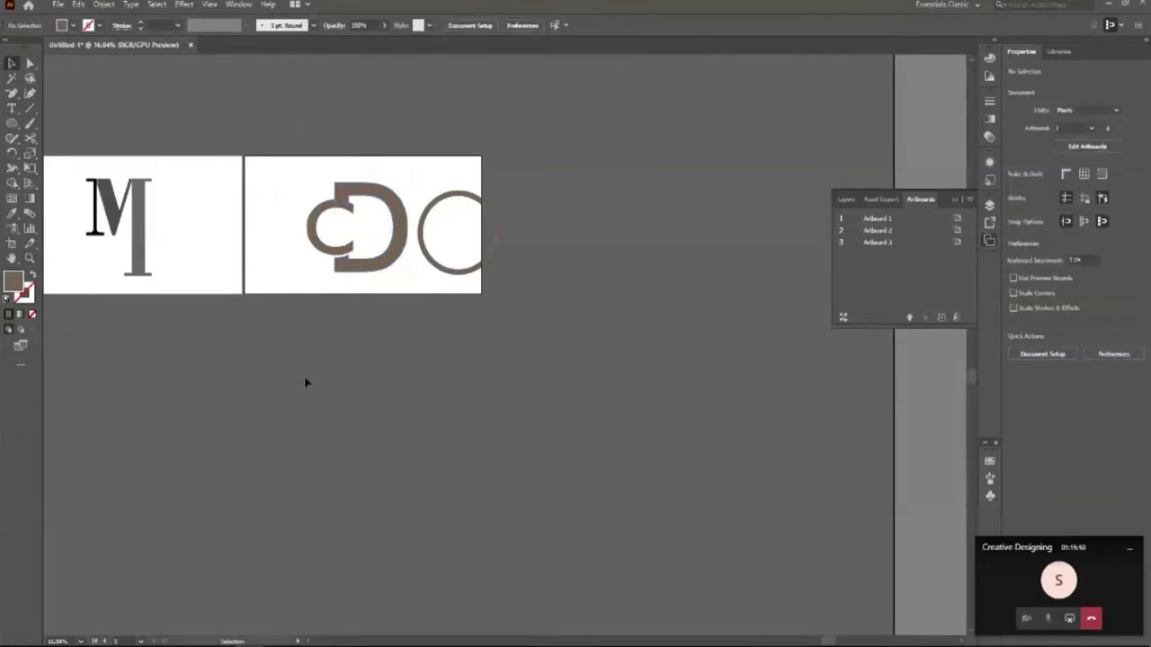
pyautogui.click(363, 256)
pyautogui.press('z')
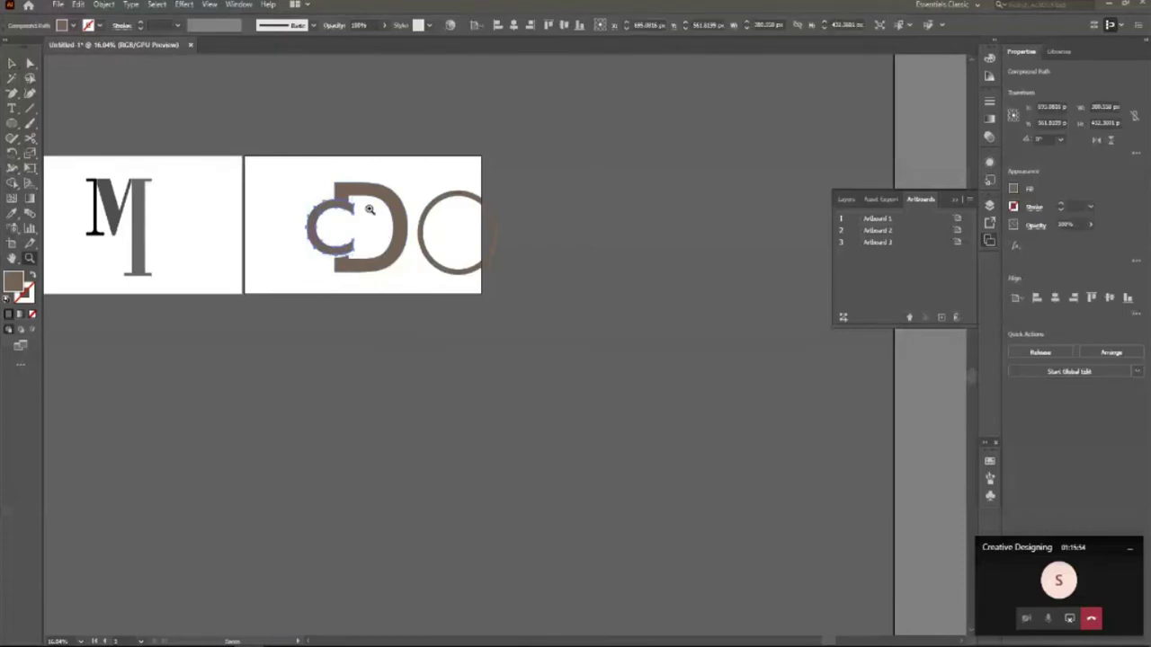
pyautogui.moveTo(364, 205); pyautogui.dragTo(254, 137)
pyautogui.moveTo(334, 164); pyautogui.dragTo(428, 206)
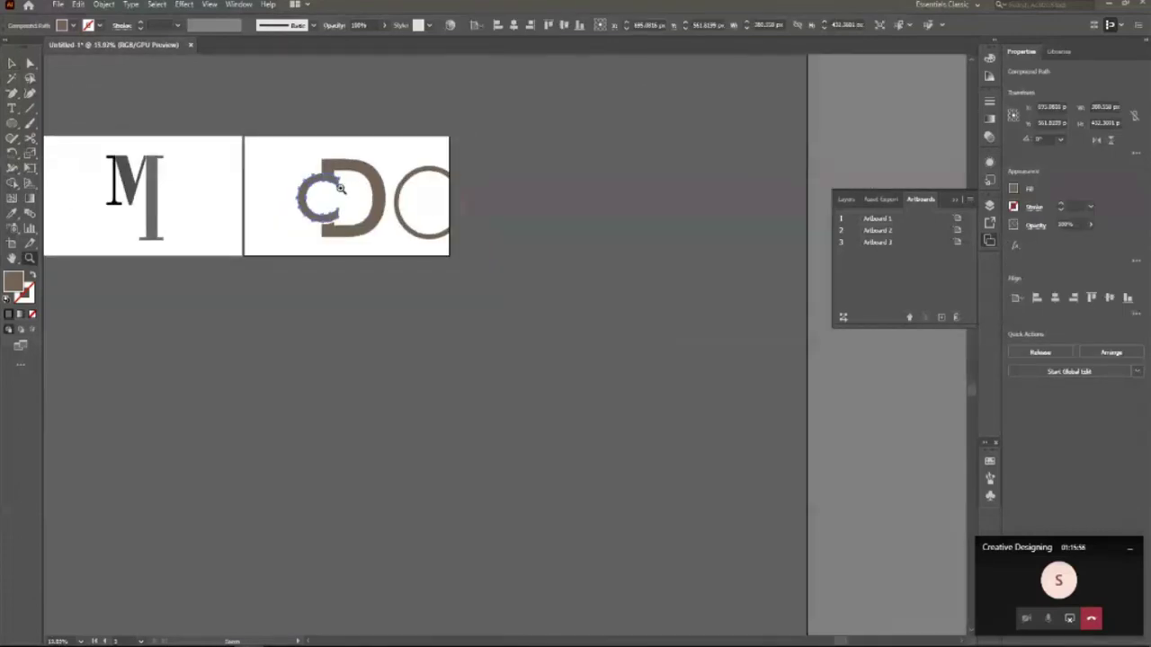
pyautogui.press('v')
pyautogui.click(336, 281)
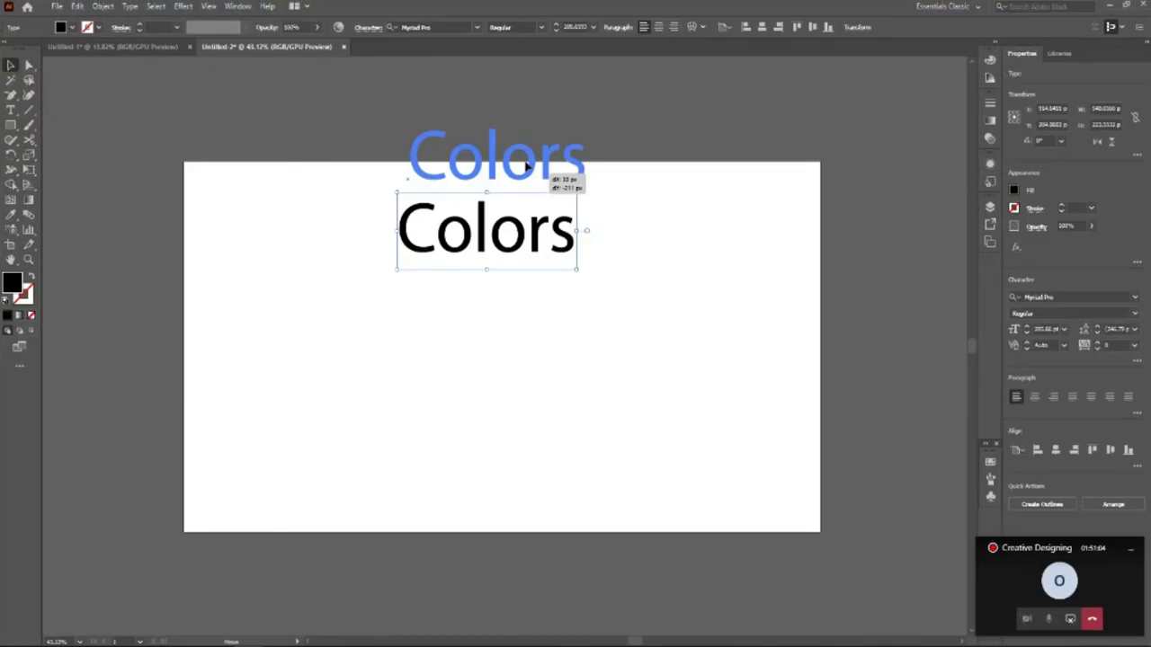
# In the Untitled-2 document, move the "Colors" text just above the artboard and deselect it.
pyautogui.moveTo(527, 166); pyautogui.dragTo(501, 134)
pyautogui.click(428, 301)
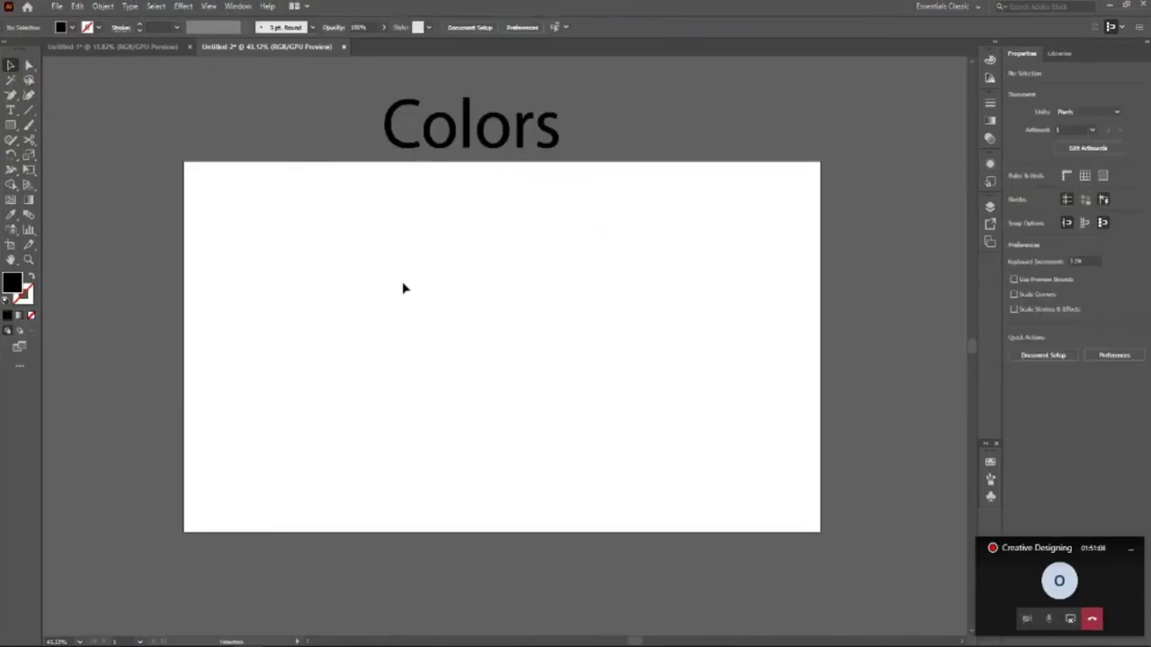
# Nudge the "Colors" text up until its bounding box clears the artboard's upper edge, and deselect it.
pyautogui.click(475, 159)
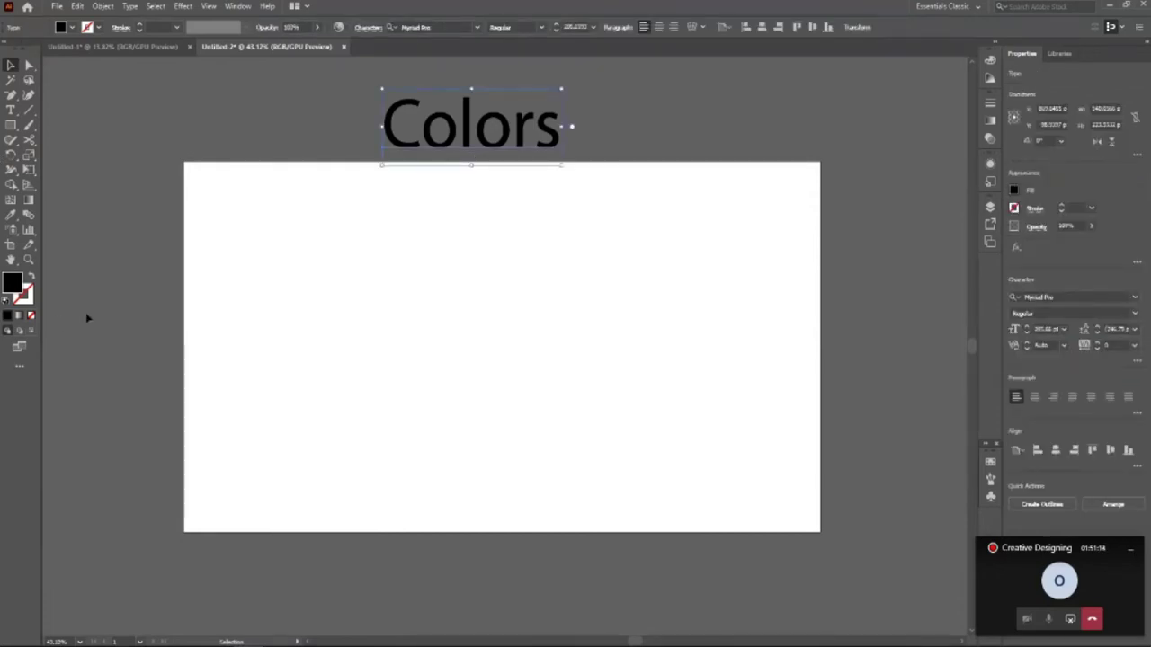
pyautogui.scroll(1, 449, 144)
pyautogui.hotkey('shift', 'Up')
pyautogui.hotkey('shift', 'Up')
pyautogui.hotkey('shift', 'Down')
pyautogui.hotkey('shift', 'Up')
pyautogui.press('Up')
pyautogui.press('Up')
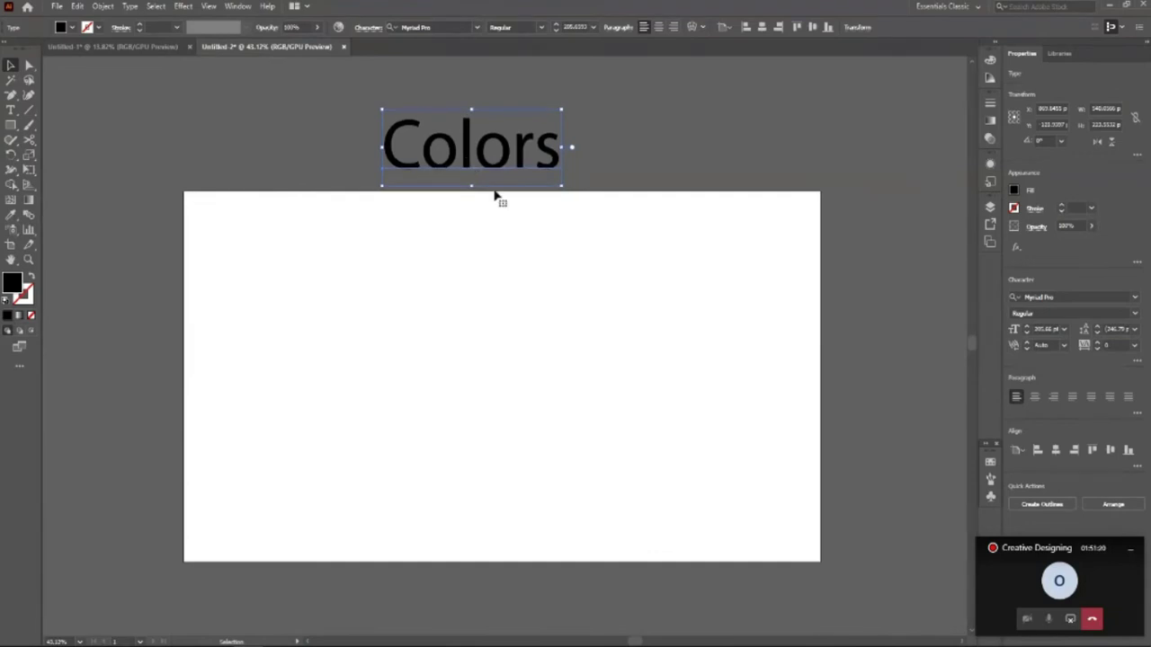
pyautogui.click(512, 263)
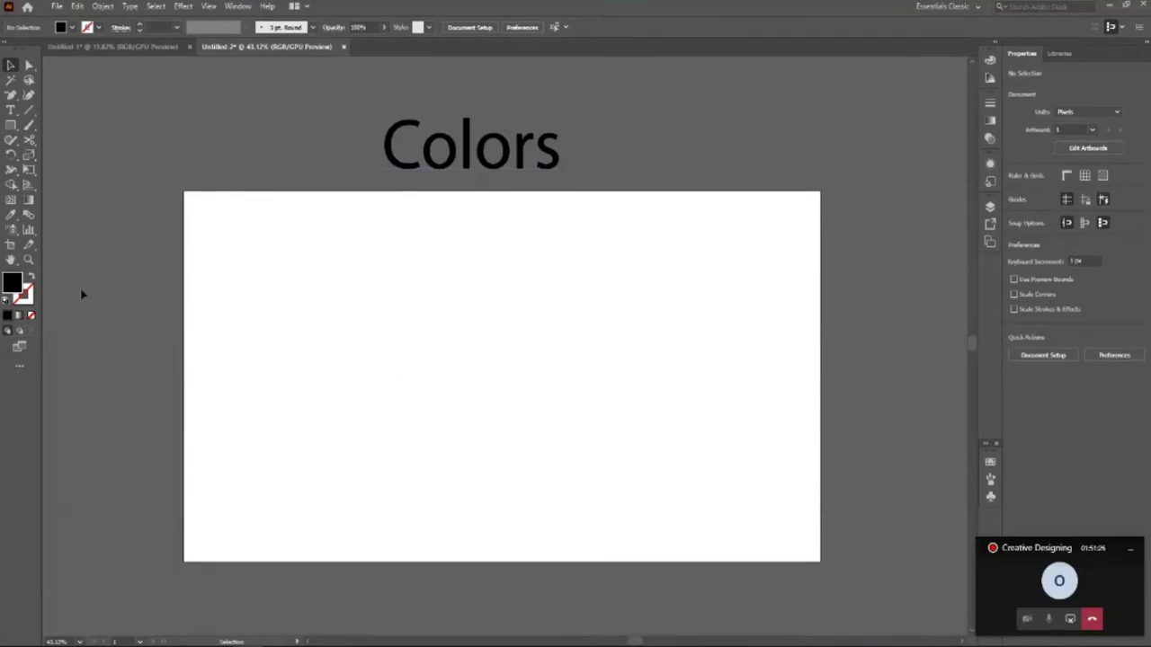
# Fill the "Colors" heading above the artboard with a mid-grey swatch.
pyautogui.click(483, 172)
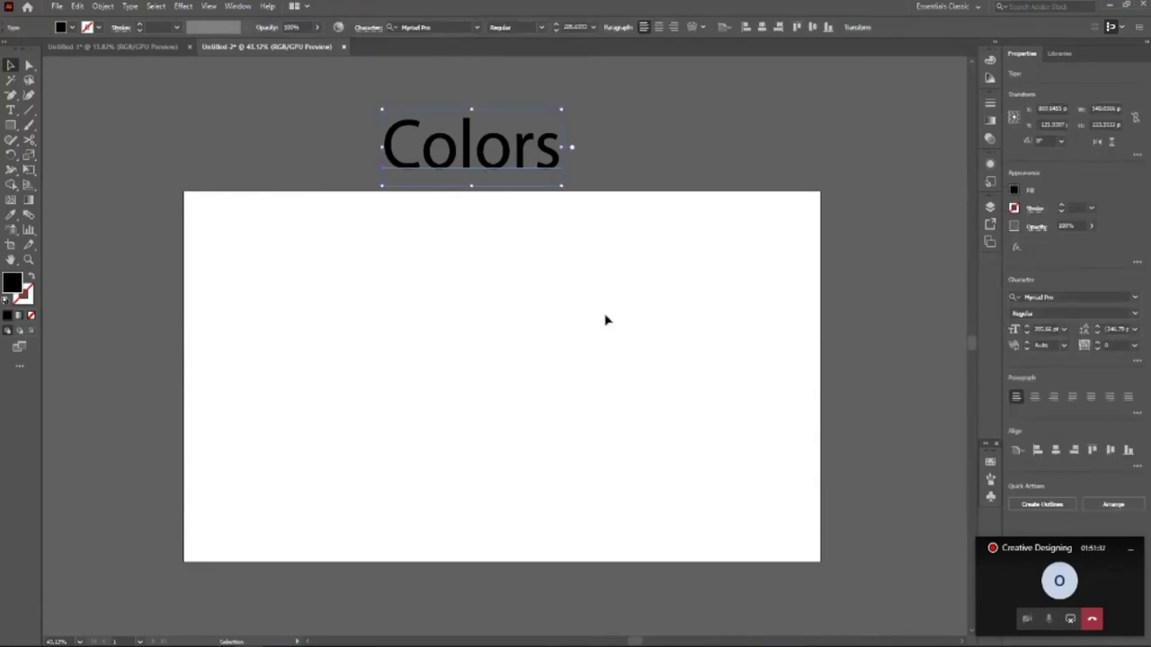
pyautogui.click(518, 294)
pyautogui.click(450, 162)
pyautogui.click(72, 27)
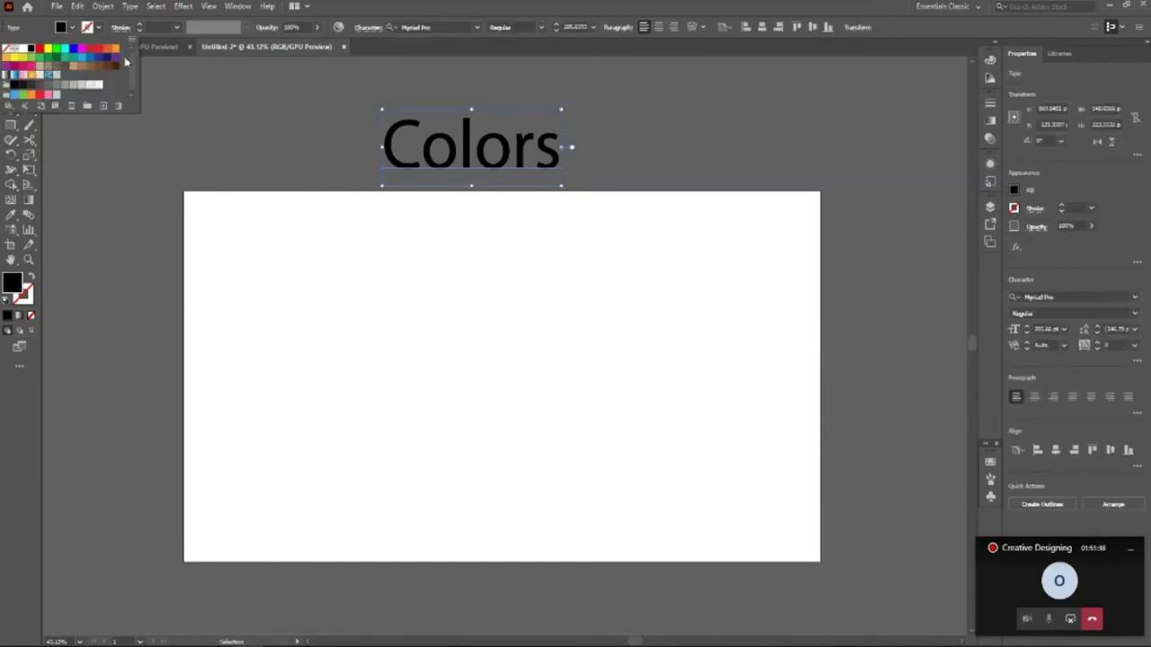
pyautogui.click(73, 30)
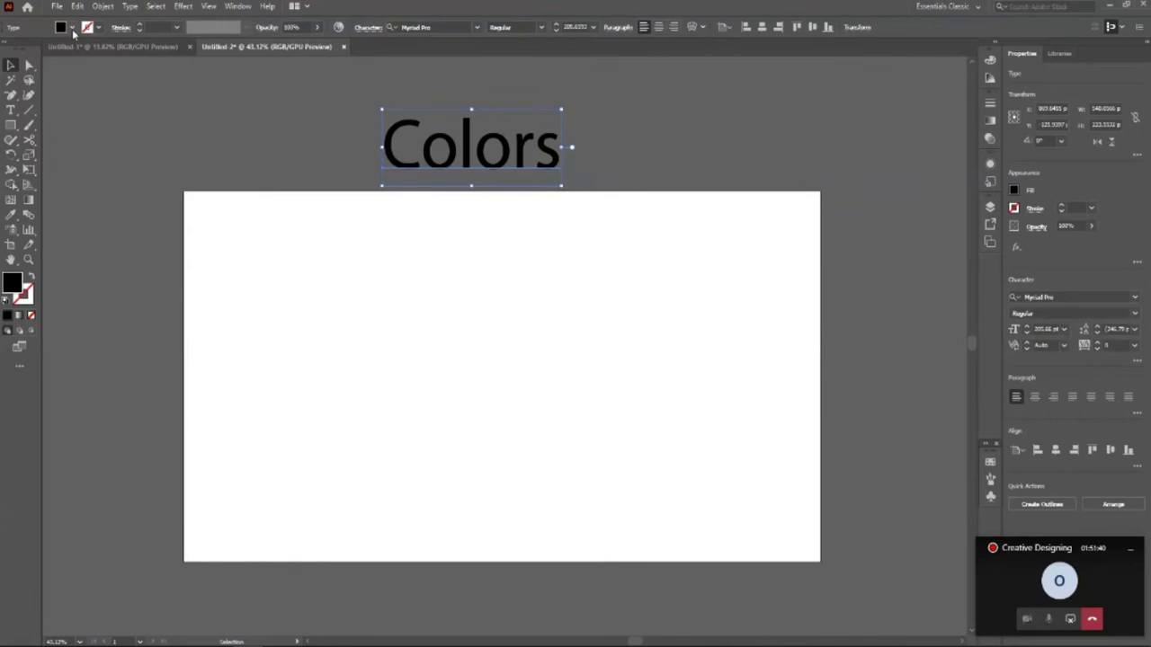
pyautogui.click(73, 30)
pyautogui.click(81, 84)
pyautogui.click(64, 85)
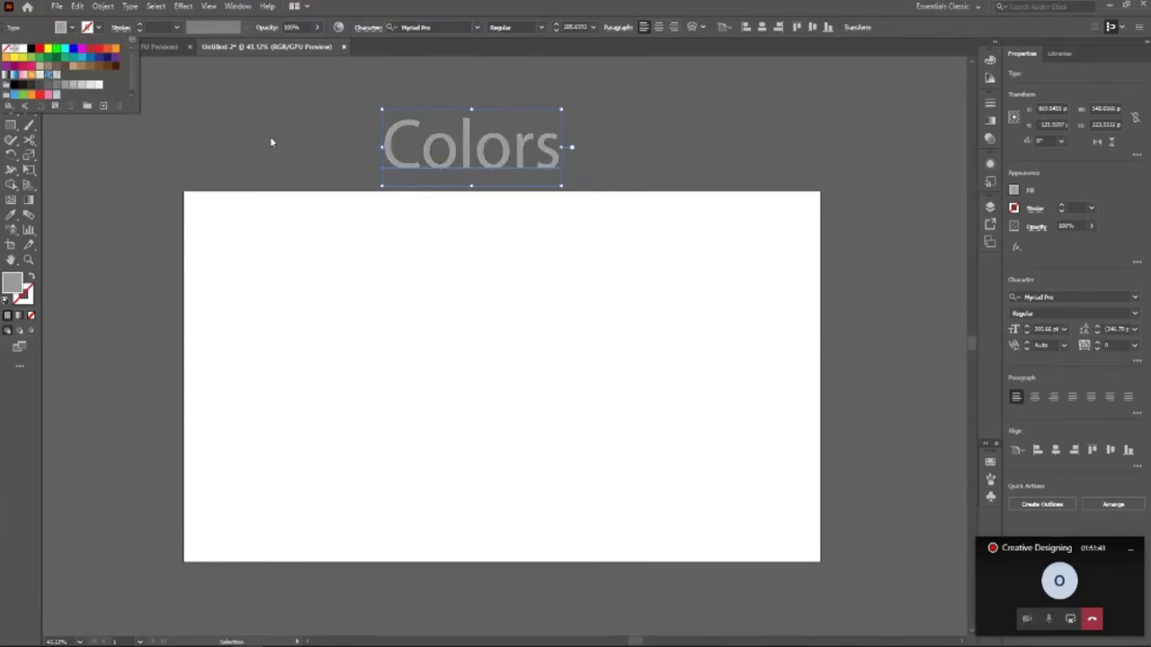
pyautogui.click(447, 267)
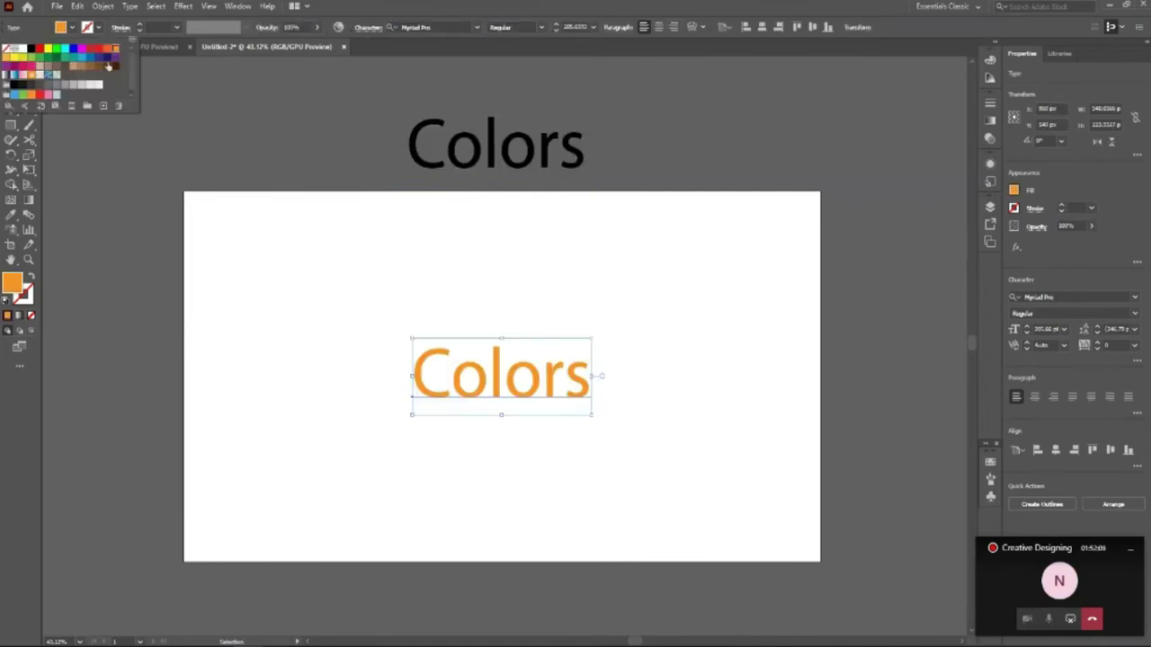
# Try brown, blue and green swatches on the "Colors" text centred on the artboard, finishing with light blue.
pyautogui.click(107, 66)
pyautogui.click(98, 58)
pyautogui.click(80, 58)
pyautogui.click(81, 57)
pyautogui.click(34, 58)
pyautogui.click(81, 57)
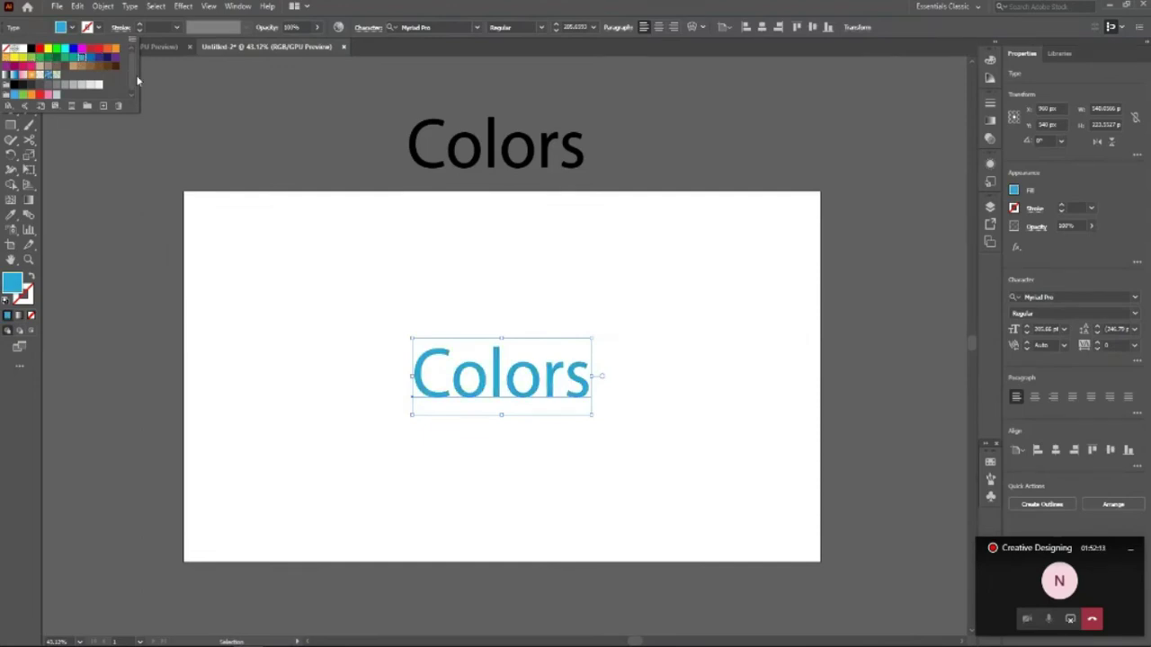
# Try pattern and gradient swatches as the fill of the centred "Colors" text, and return to solid light blue.
pyautogui.click(49, 76)
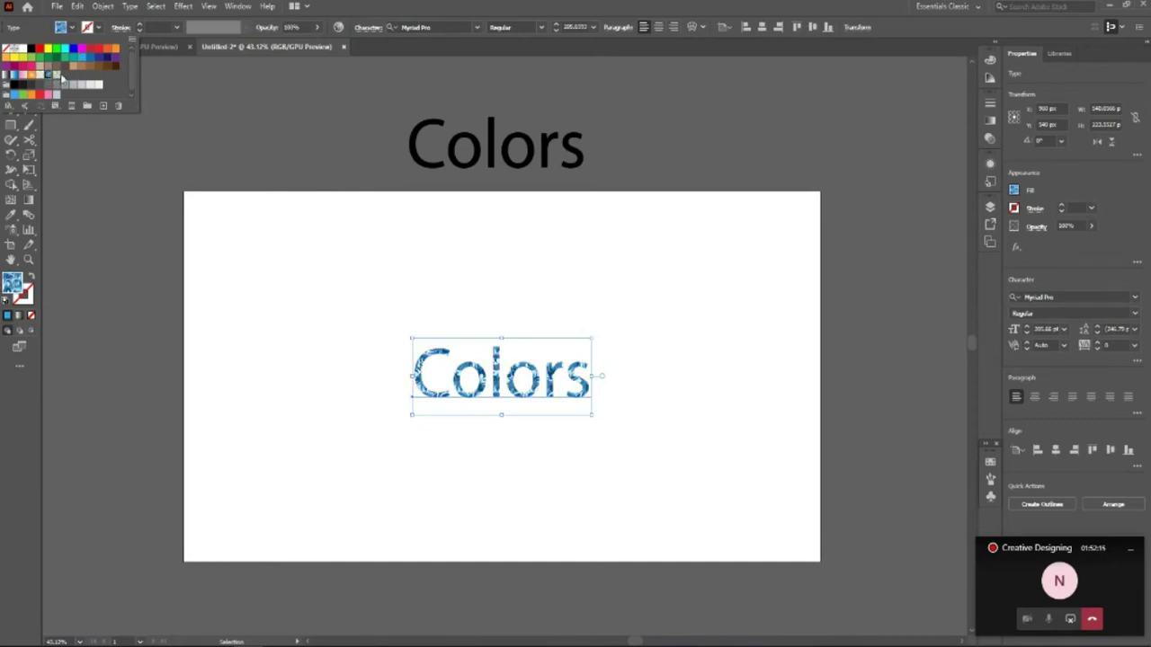
pyautogui.click(57, 76)
pyautogui.click(40, 76)
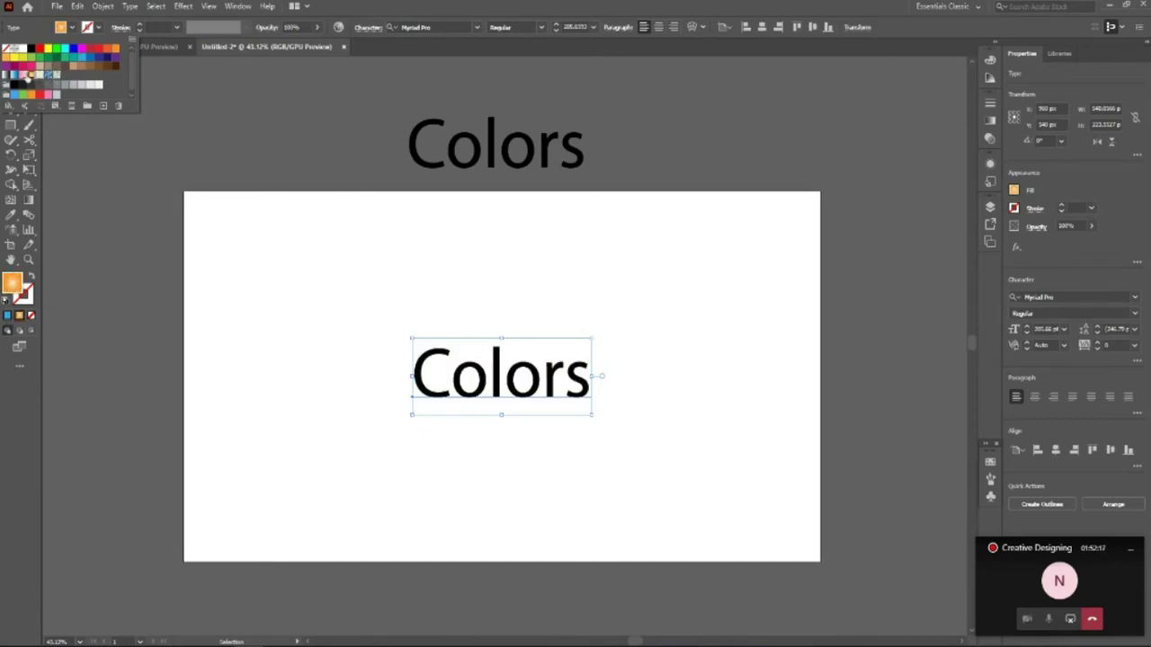
pyautogui.click(51, 79)
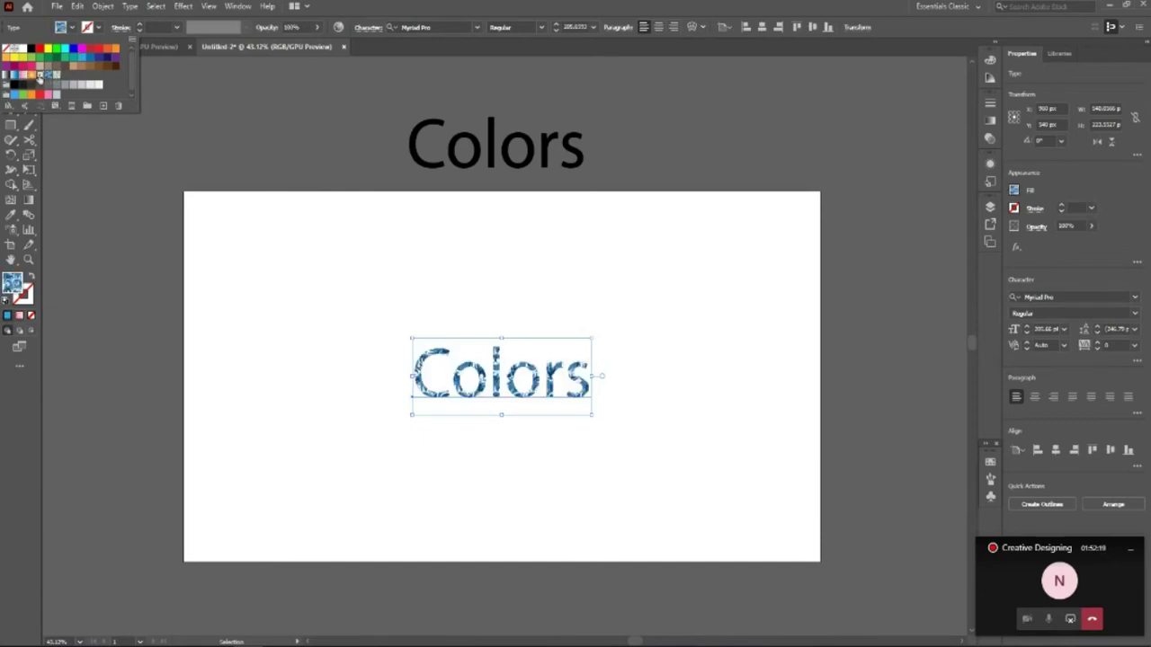
pyautogui.click(41, 77)
pyautogui.click(14, 78)
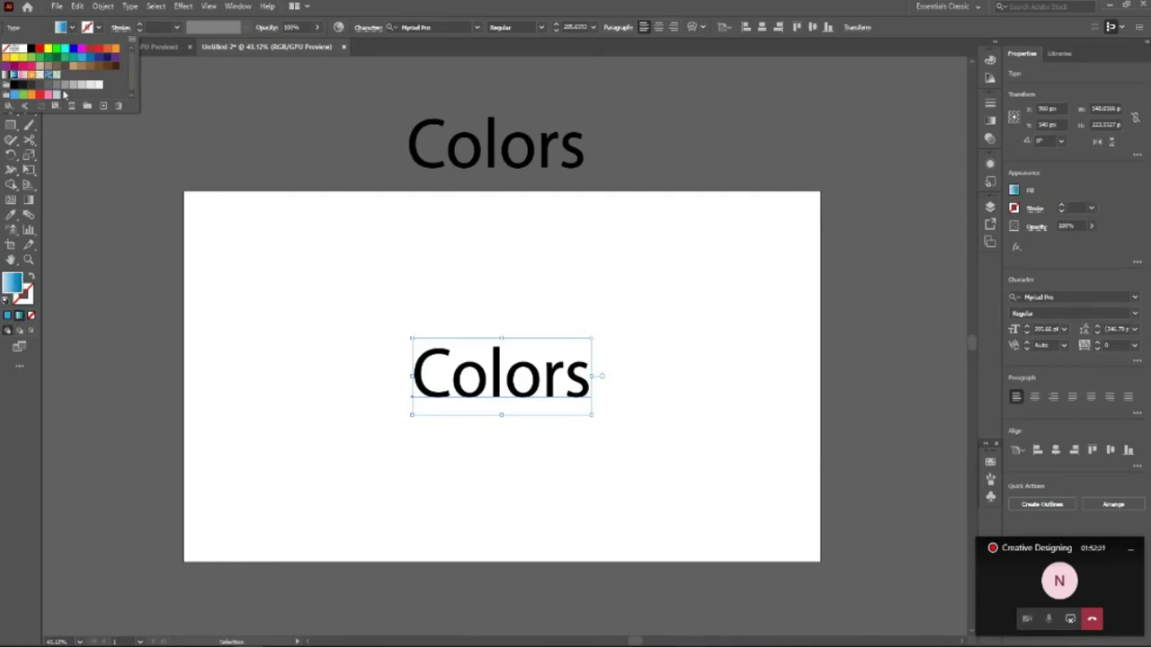
pyautogui.click(80, 61)
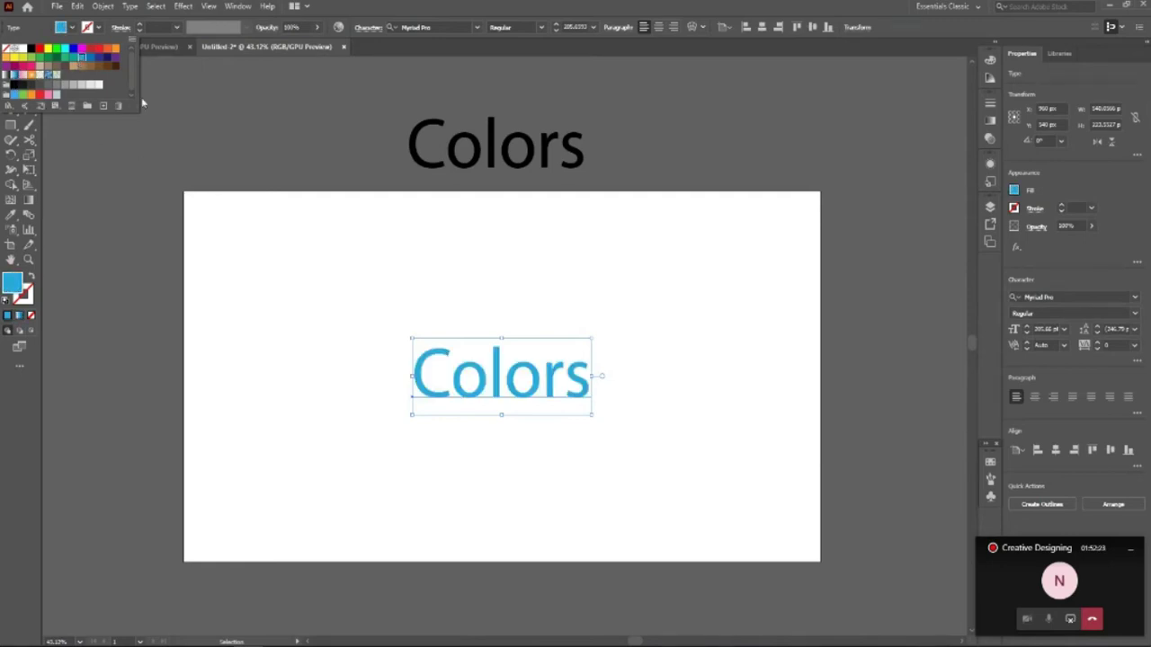
# Look at the fill's RGB colour mixer, and recolour the centred "Colors" text with a medium green swatch.
pyautogui.click(1013, 190)
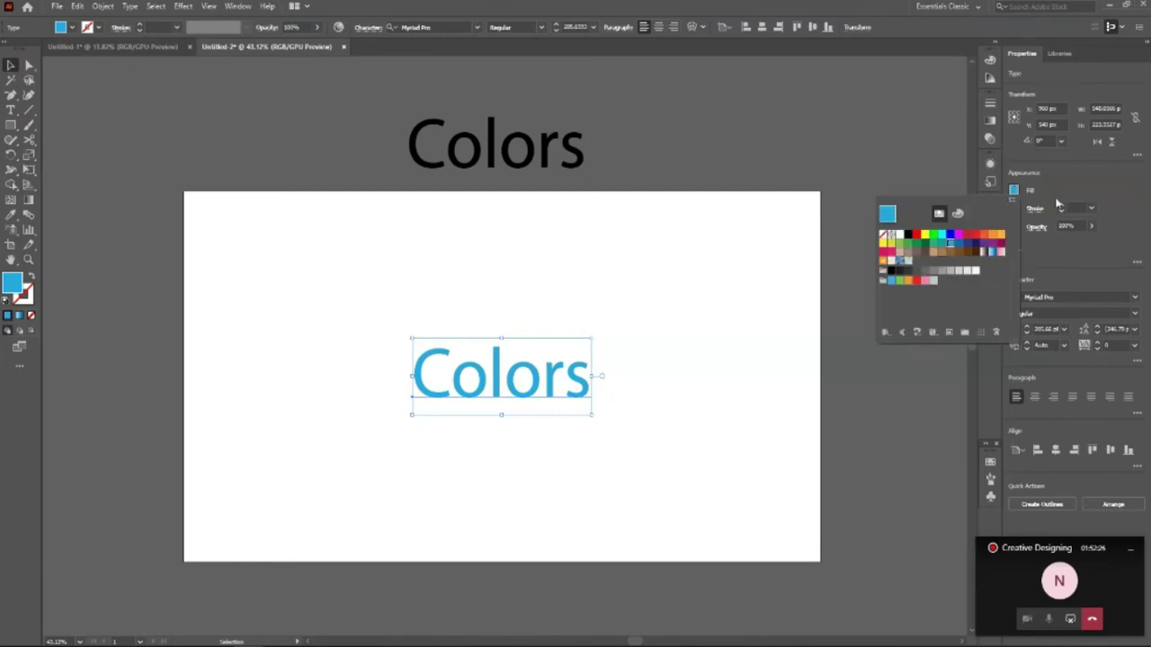
pyautogui.click(957, 213)
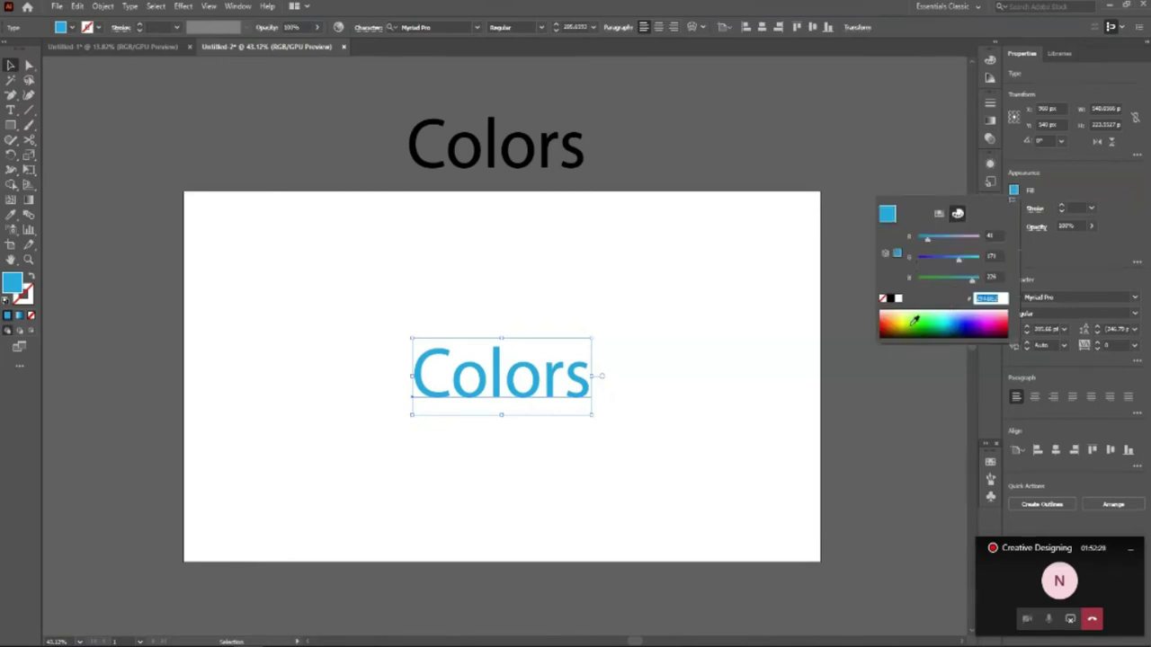
pyautogui.click(939, 214)
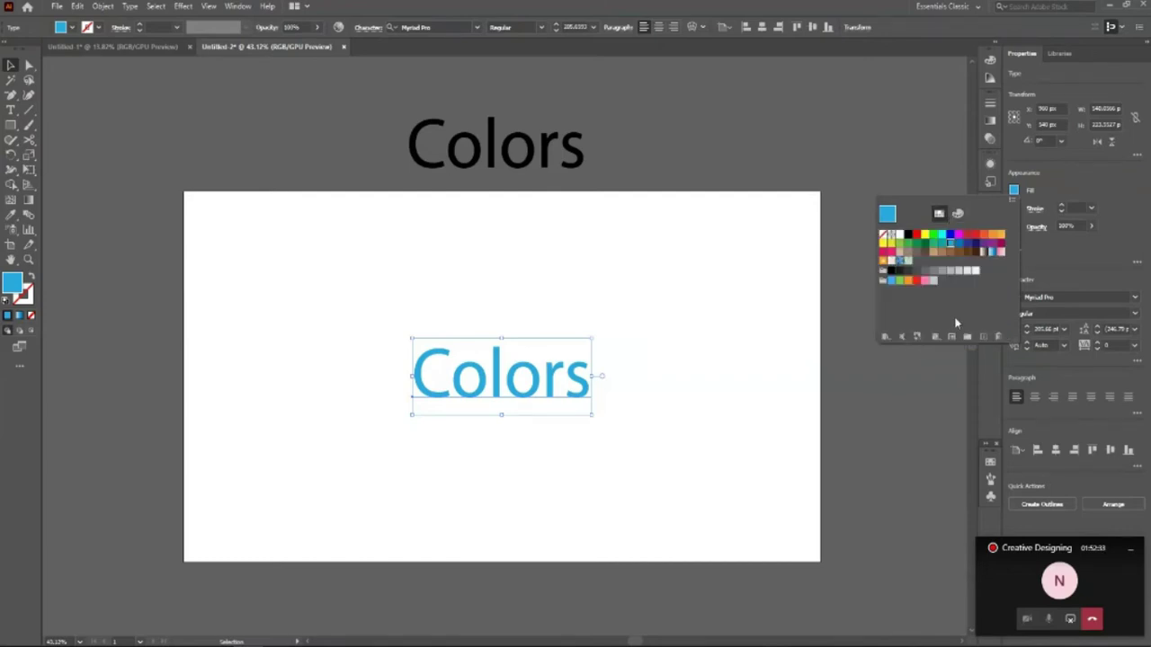
pyautogui.click(934, 258)
pyautogui.click(934, 243)
pyautogui.click(925, 243)
pyautogui.click(916, 245)
pyautogui.click(907, 244)
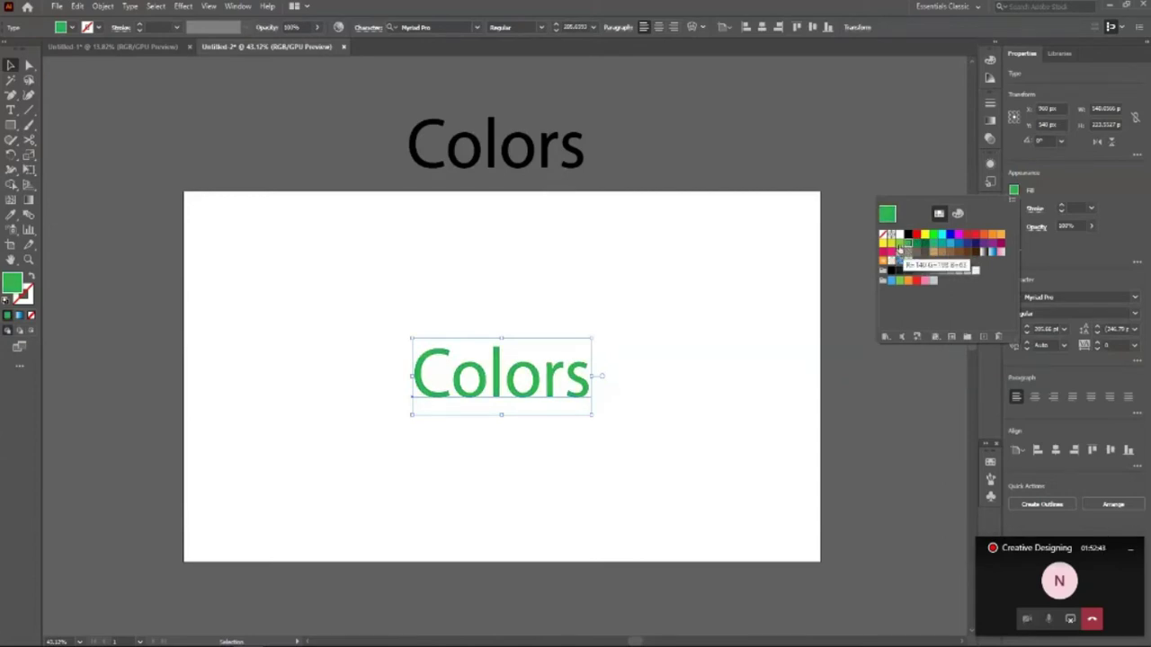
# Try further green swatches on the centred "Colors" text and settle on a teal fill.
pyautogui.click(900, 248)
pyautogui.click(891, 243)
pyautogui.click(916, 244)
pyautogui.click(932, 245)
pyautogui.click(925, 243)
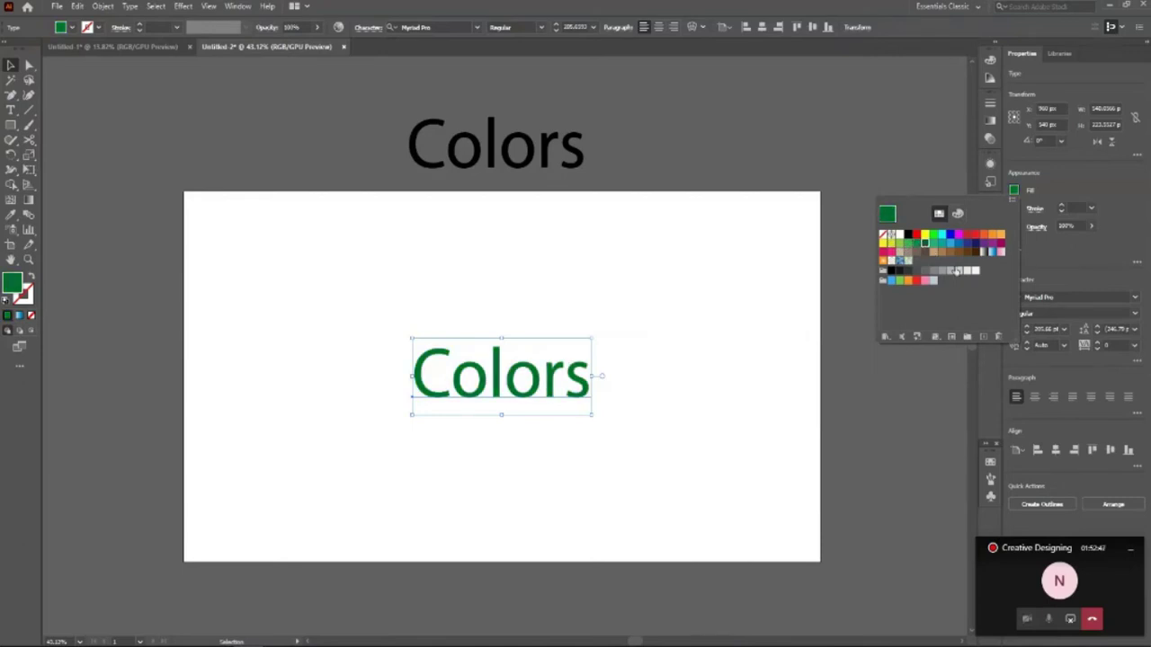
pyautogui.click(941, 243)
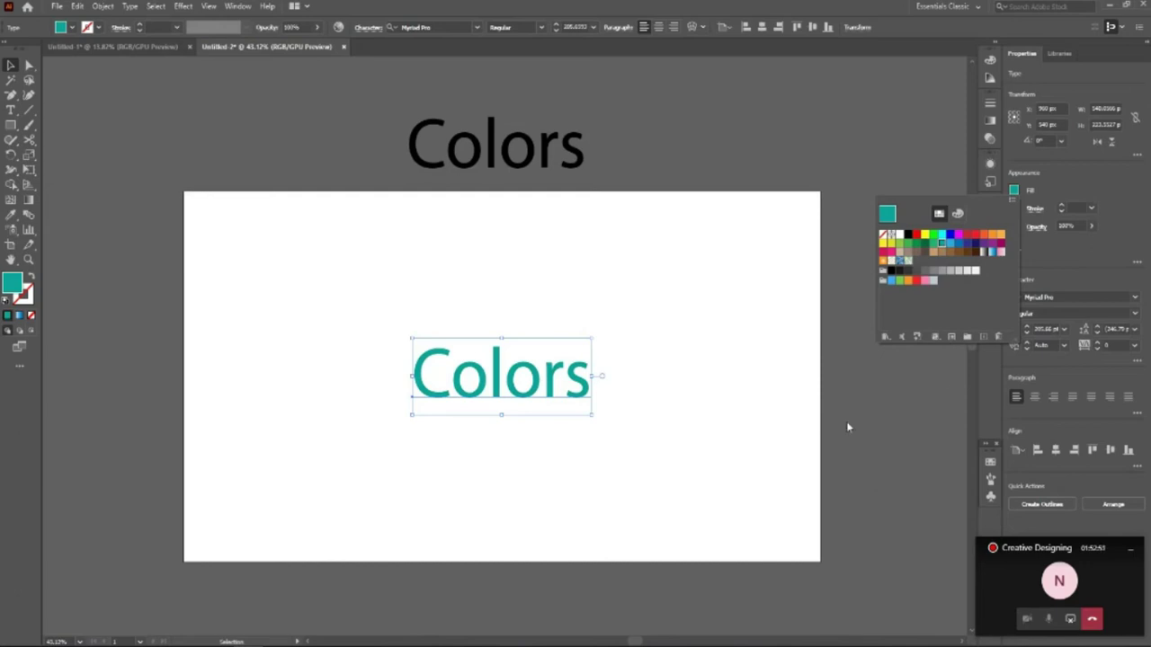
pyautogui.click(640, 438)
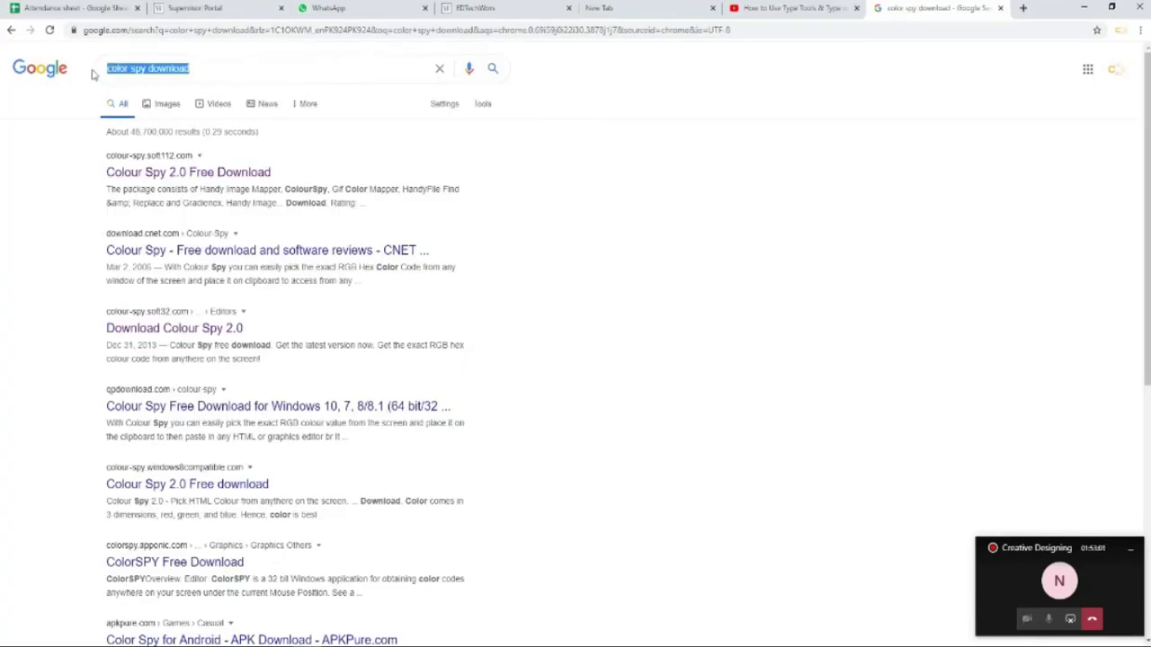
# In the Chrome browser, search Google for "color" and show the image results.
pyautogui.write('col')
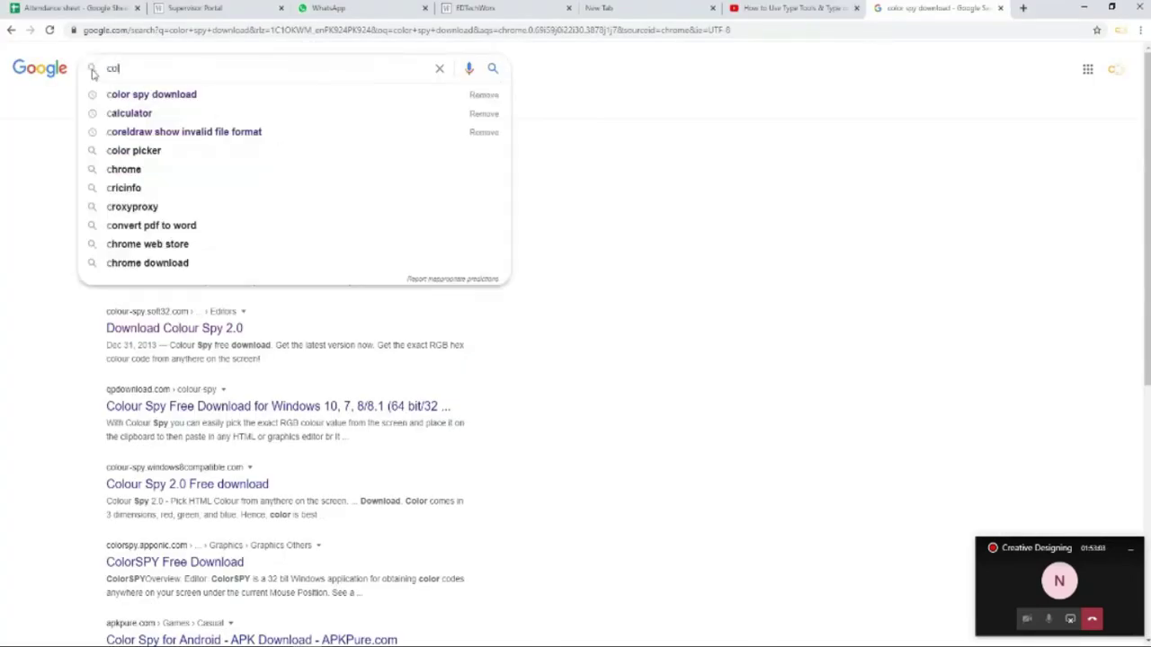
pyautogui.write('or')
pyautogui.press('Return')
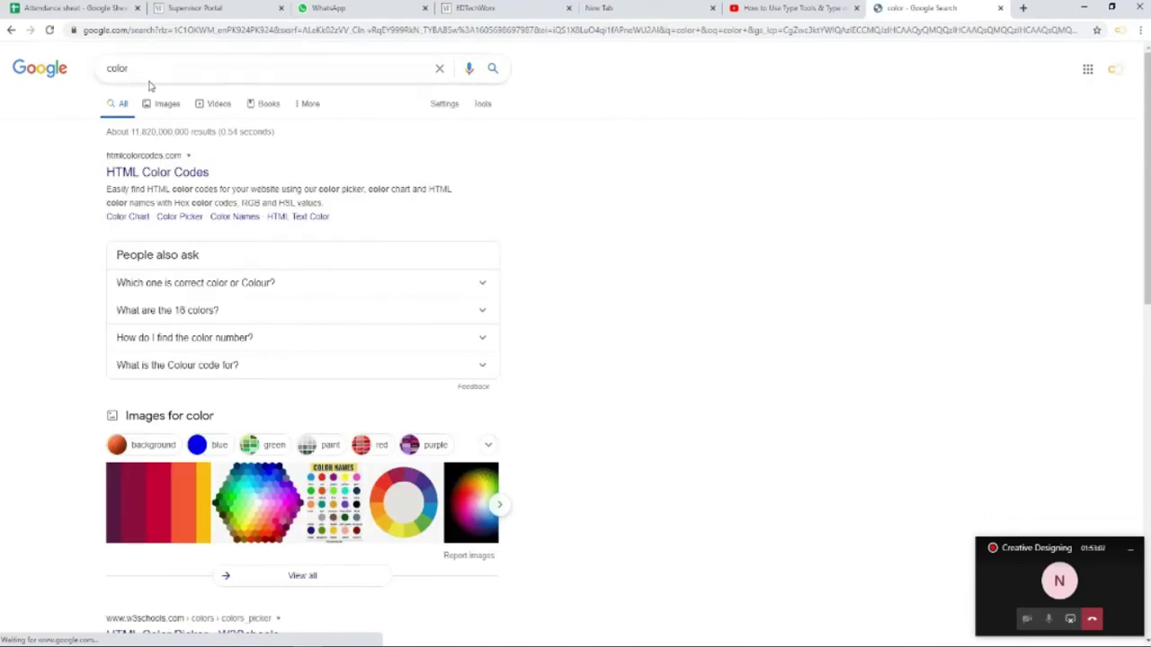
pyautogui.click(169, 106)
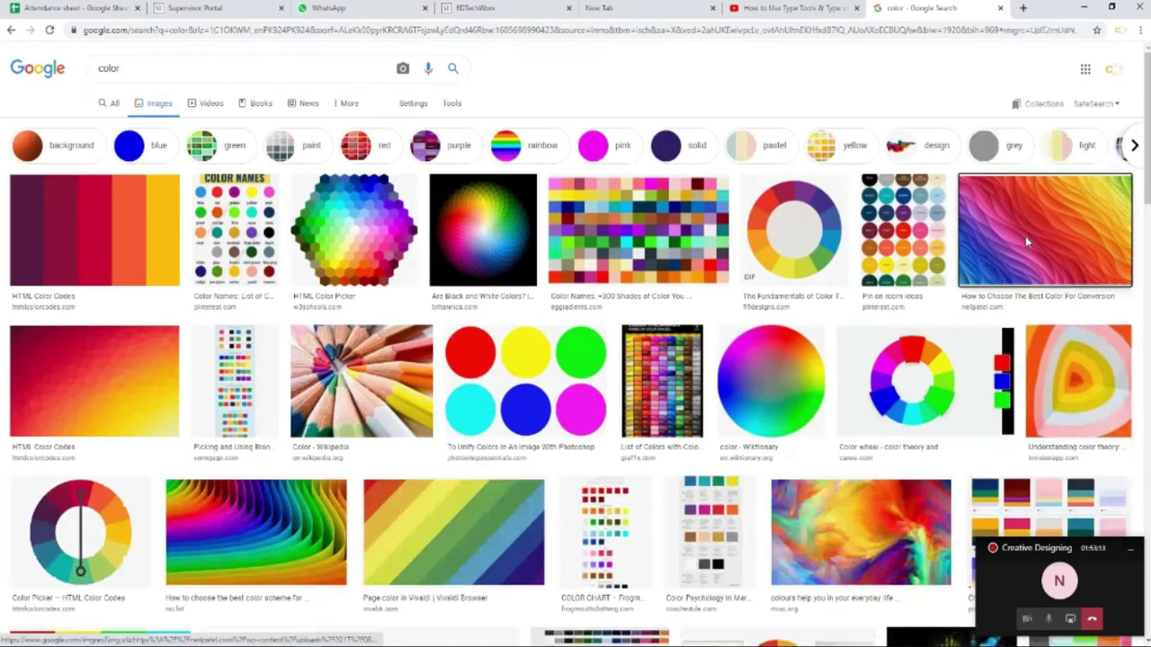
# Copy the wavy rainbow image "How to Choose The Best Color For Conversion" and switch back to Illustrator.
pyautogui.click(1025, 241)
pyautogui.rightClick(869, 189)
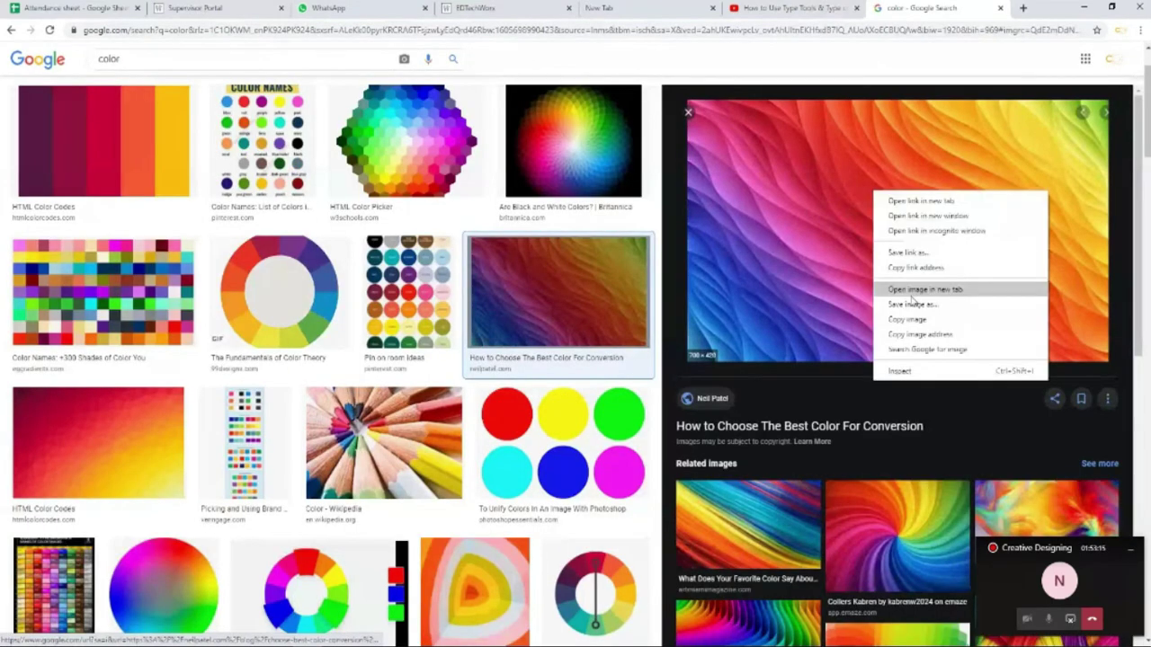
pyautogui.click(908, 324)
pyautogui.hotkey('alt', 'Tab')
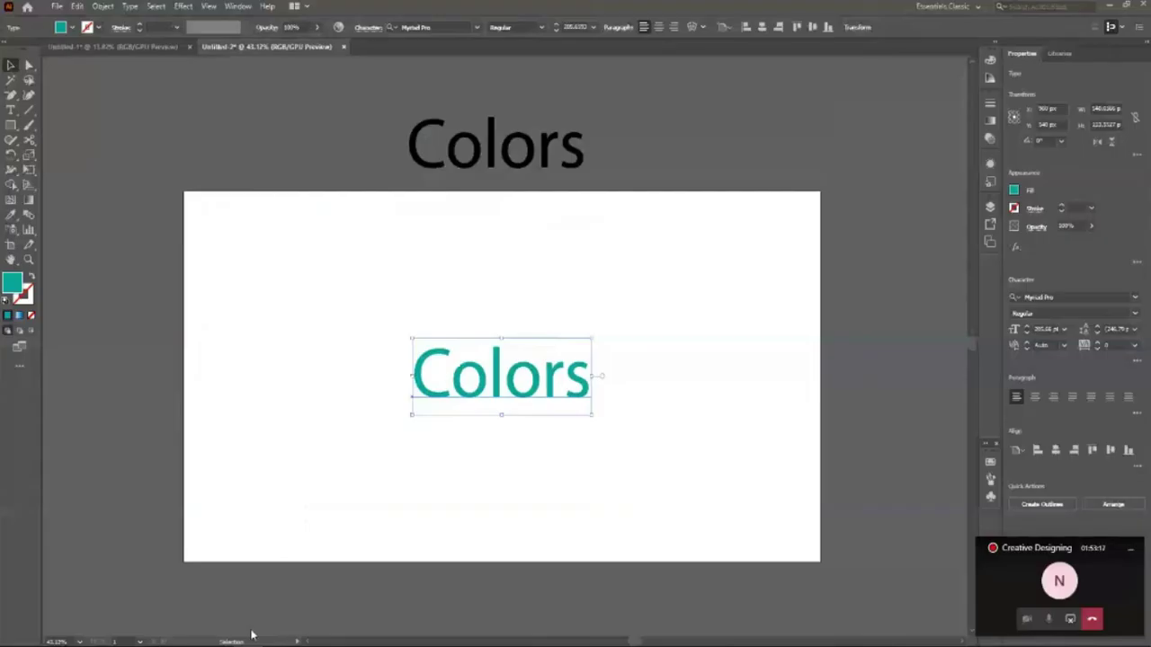
# Paste the copied rainbow image into the document and place it beside the teal text, across the artboard's right edge.
pyautogui.click(493, 497)
pyautogui.moveTo(499, 400); pyautogui.dragTo(765, 393)
pyautogui.click(515, 477)
pyautogui.hotkey('ctrl', 'v')
pyautogui.click(734, 504)
# Arrange two teal "Colors" texts one above the other beside the rainbow image, and select the lower one.
pyautogui.click(499, 385)
pyautogui.press('z')
pyautogui.moveTo(829, 363); pyautogui.dragTo(912, 445)
pyautogui.click(15, 67)
pyautogui.click(529, 575)
pyautogui.click(352, 381)
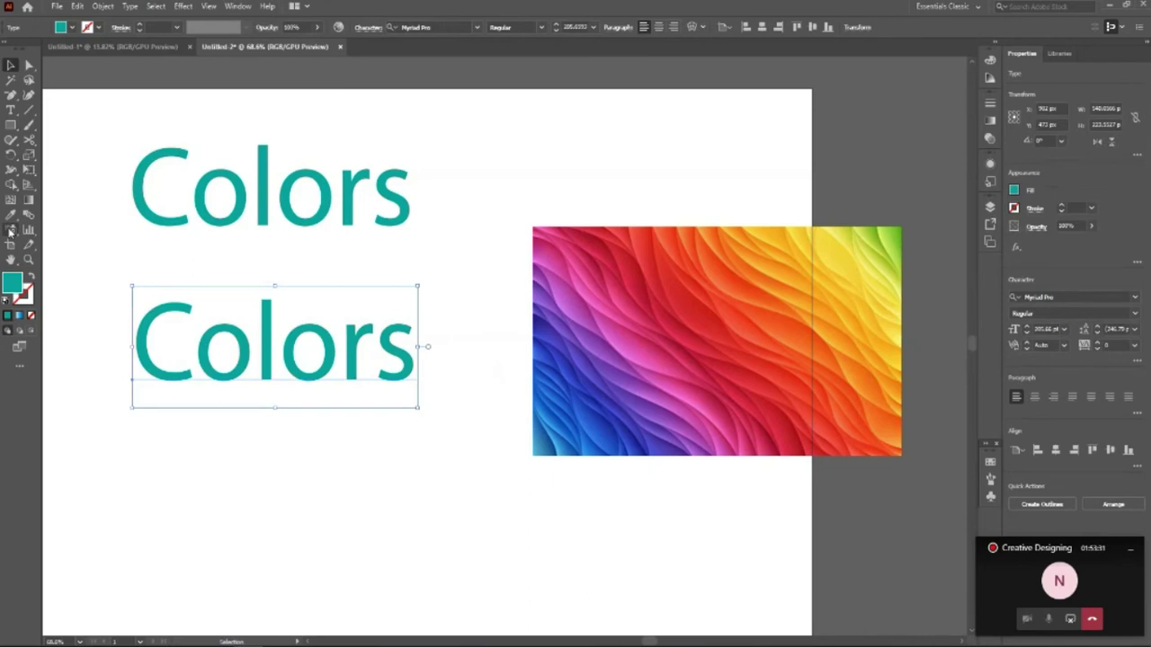
# With the Eyedropper, sample various blues from the rainbow image's lower left area as the lower "Colors" text's fill.
pyautogui.press('i')
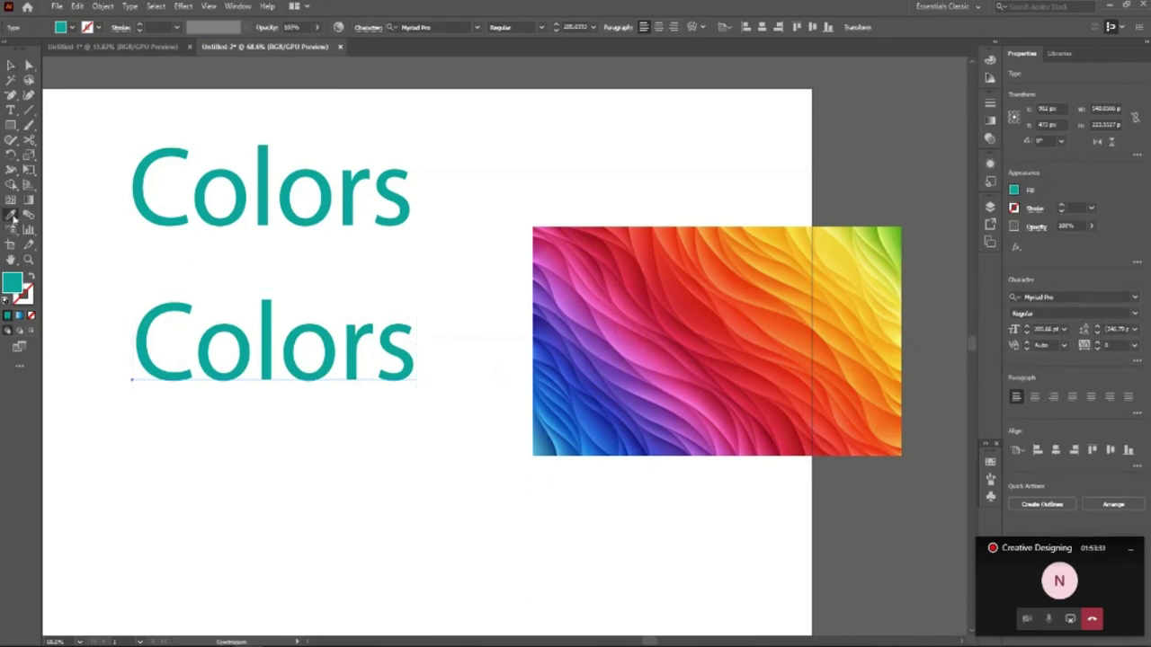
pyautogui.click(10, 216)
pyautogui.click(79, 219)
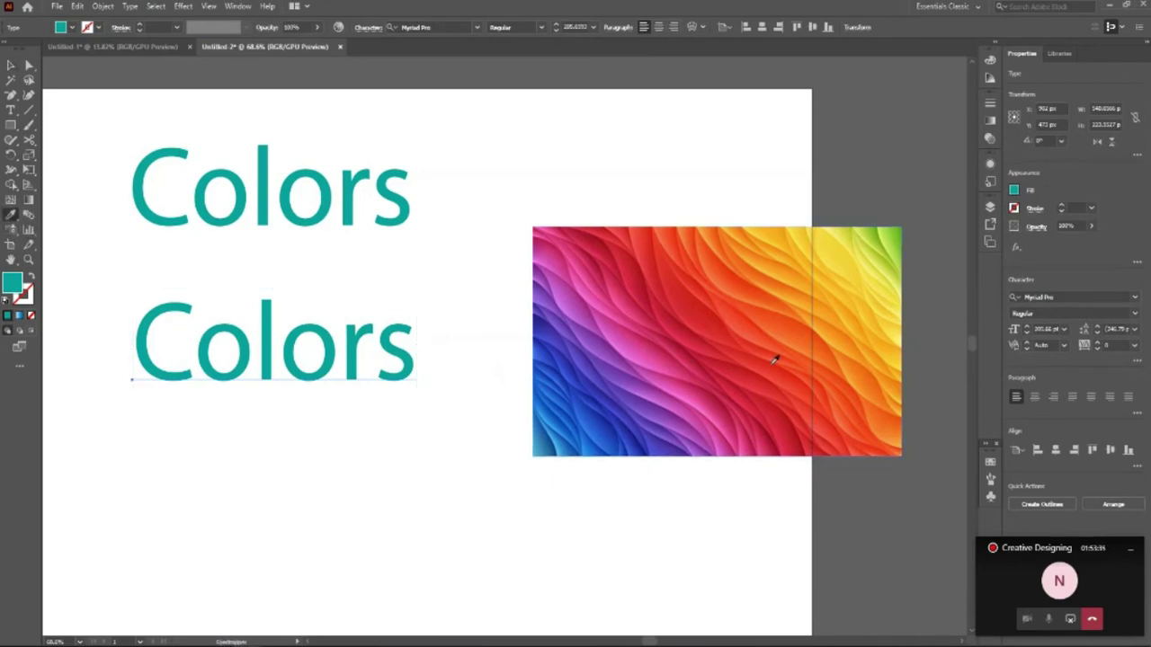
pyautogui.click(589, 437)
pyautogui.click(586, 439)
pyautogui.click(580, 432)
pyautogui.click(552, 442)
pyautogui.click(554, 423)
pyautogui.click(553, 409)
pyautogui.click(548, 393)
pyautogui.click(567, 401)
pyautogui.click(624, 437)
# Sample purple and pink tones from the image's left part for the lower "Colors" text, finishing with pink.
pyautogui.click(594, 385)
pyautogui.click(559, 323)
pyautogui.click(562, 300)
pyautogui.click(565, 267)
pyautogui.click(581, 265)
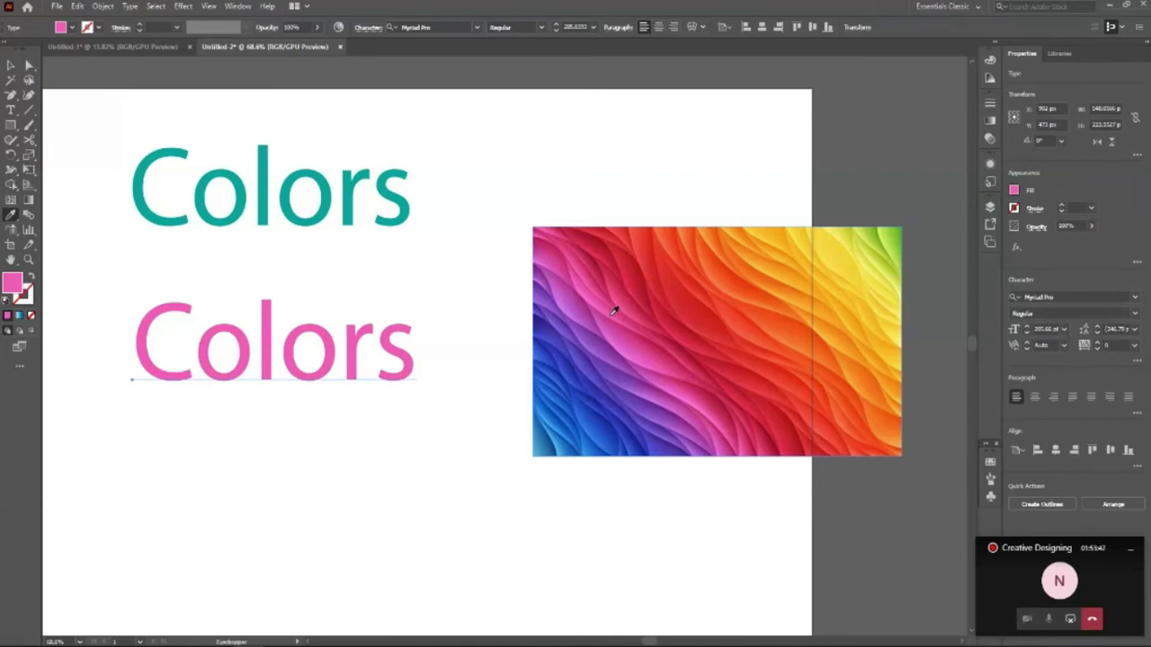
# Sample several red tones from the middle of the rainbow image as the lower "Colors" text's fill.
pyautogui.click(609, 265)
pyautogui.click(595, 235)
pyautogui.click(642, 264)
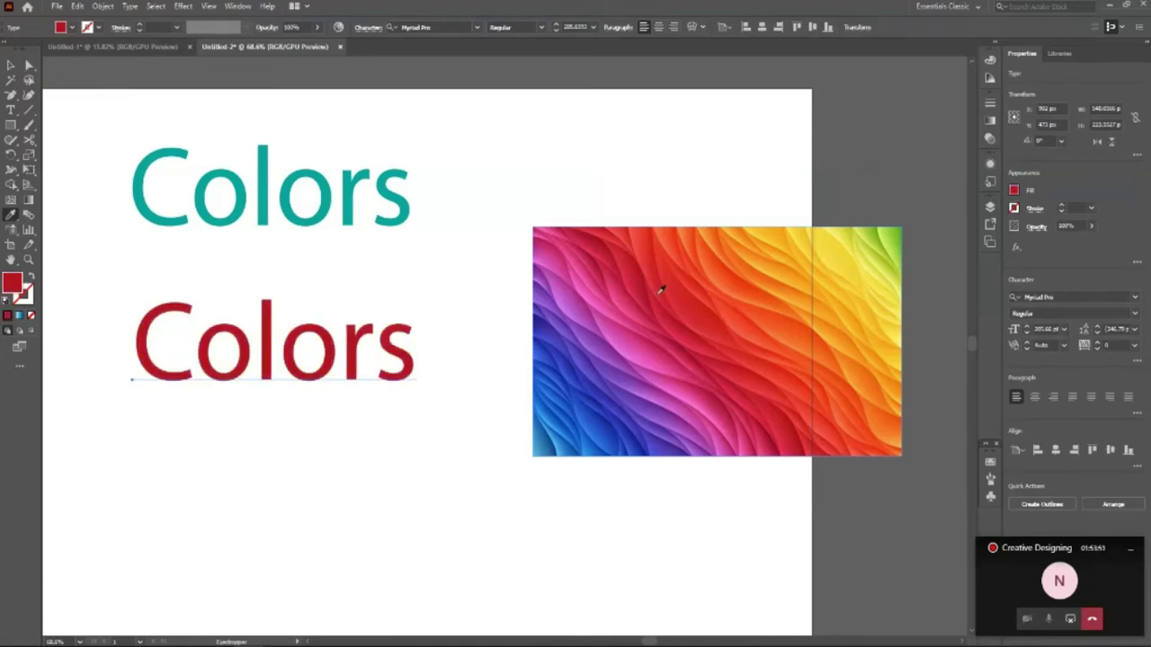
pyautogui.click(660, 291)
pyautogui.click(692, 337)
pyautogui.click(714, 370)
# Sample orange, red and finally magenta pink for the lower "Colors" text, and view that pink in New Swatch without saving it.
pyautogui.click(805, 356)
pyautogui.click(778, 261)
pyautogui.click(780, 271)
pyautogui.click(755, 320)
pyautogui.click(736, 339)
pyautogui.click(690, 364)
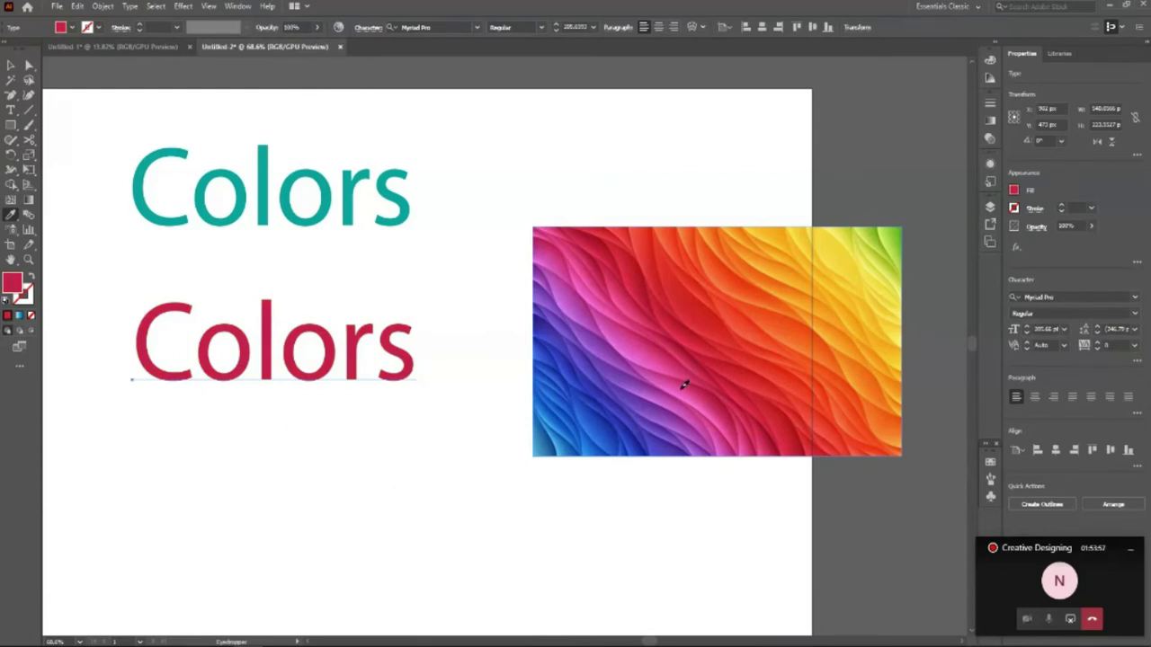
pyautogui.click(684, 386)
pyautogui.press('v')
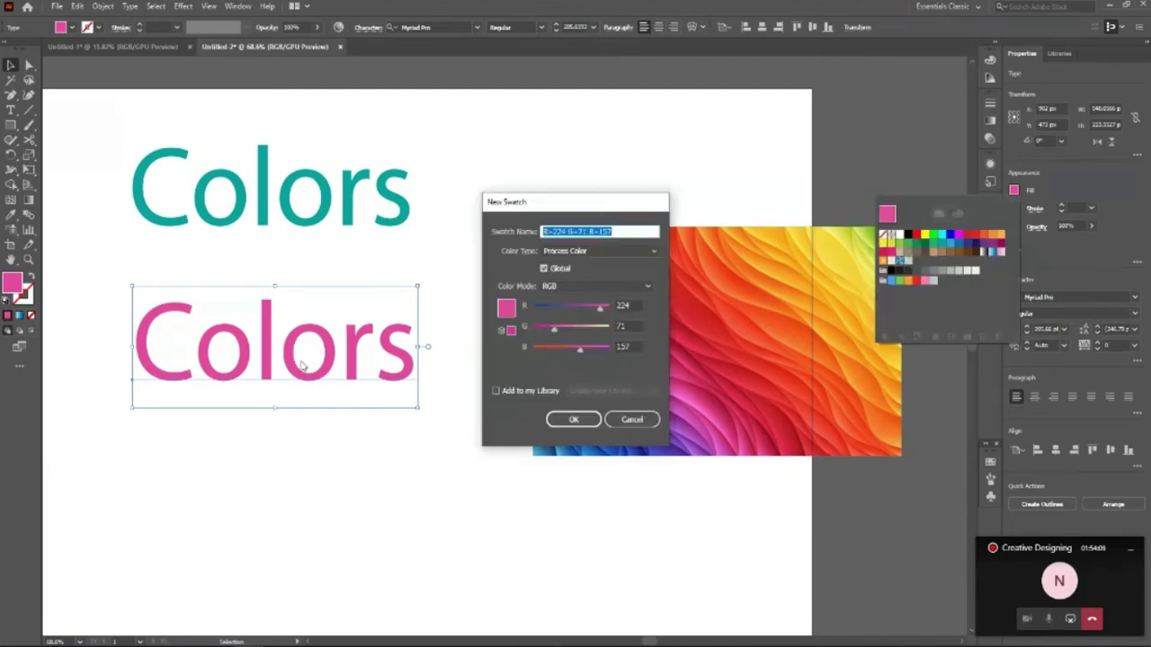
pyautogui.click(631, 419)
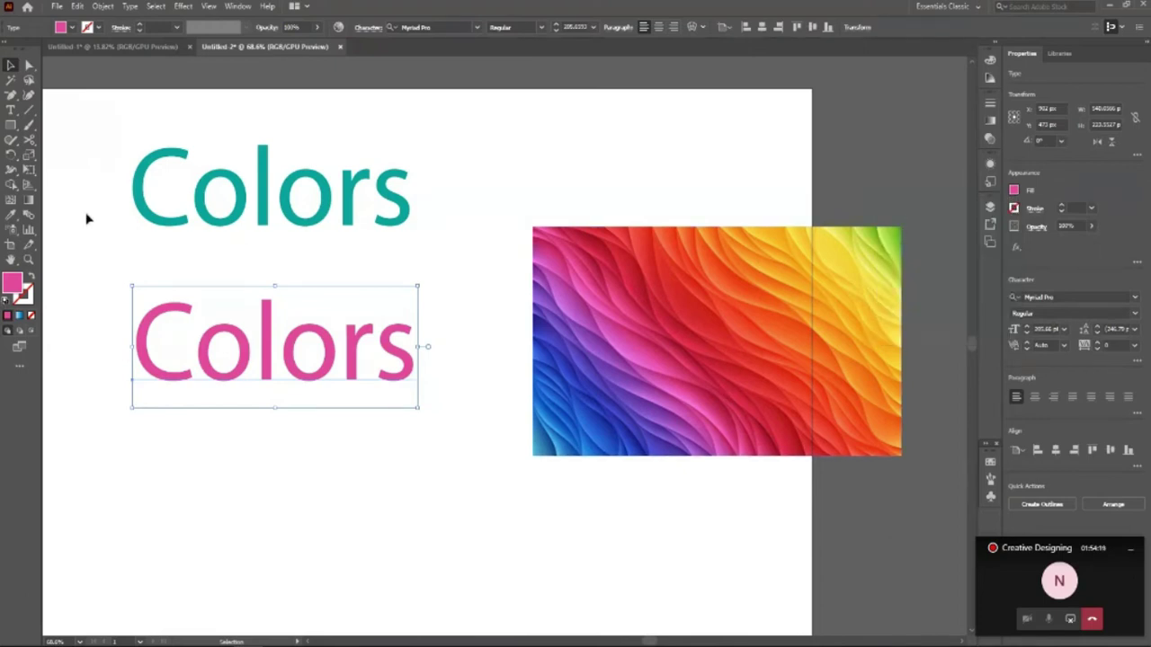
# Resample the lower "Colors" text's fill with the Eyedropper from the red areas in the middle of the rainbow image.
pyautogui.click(10, 215)
pyautogui.click(620, 337)
pyautogui.click(653, 315)
pyautogui.click(661, 306)
pyautogui.click(685, 342)
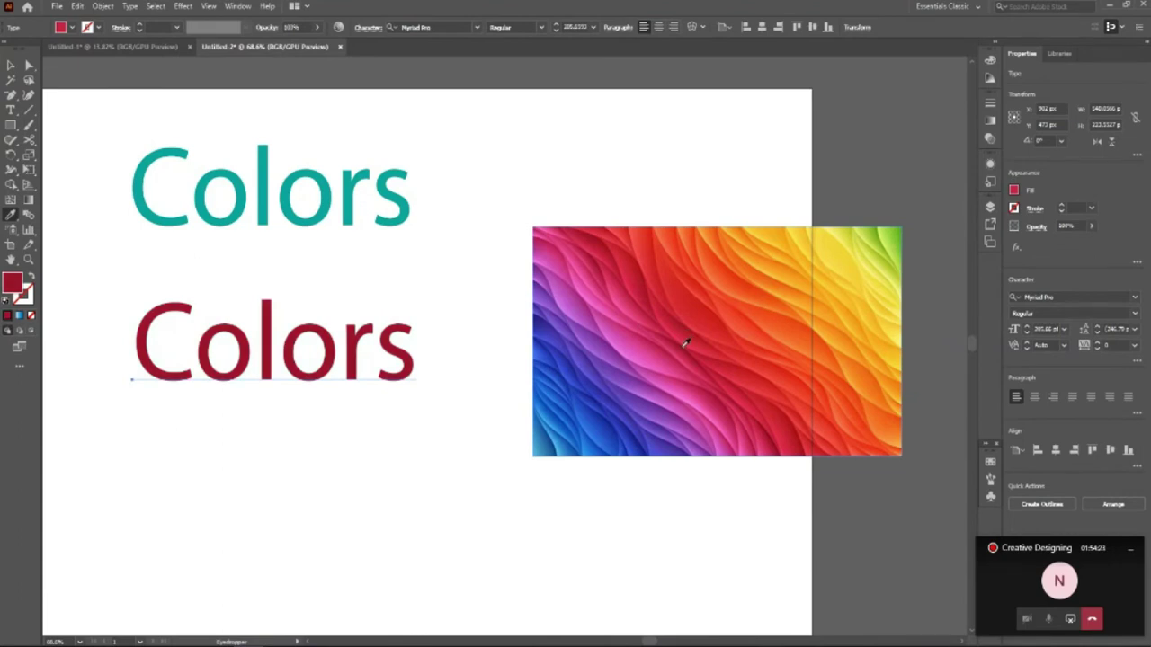
# Sample red tones and finally yellow-orange from the right part of the rainbow image as the lower "Colors" text's fill.
pyautogui.click(690, 337)
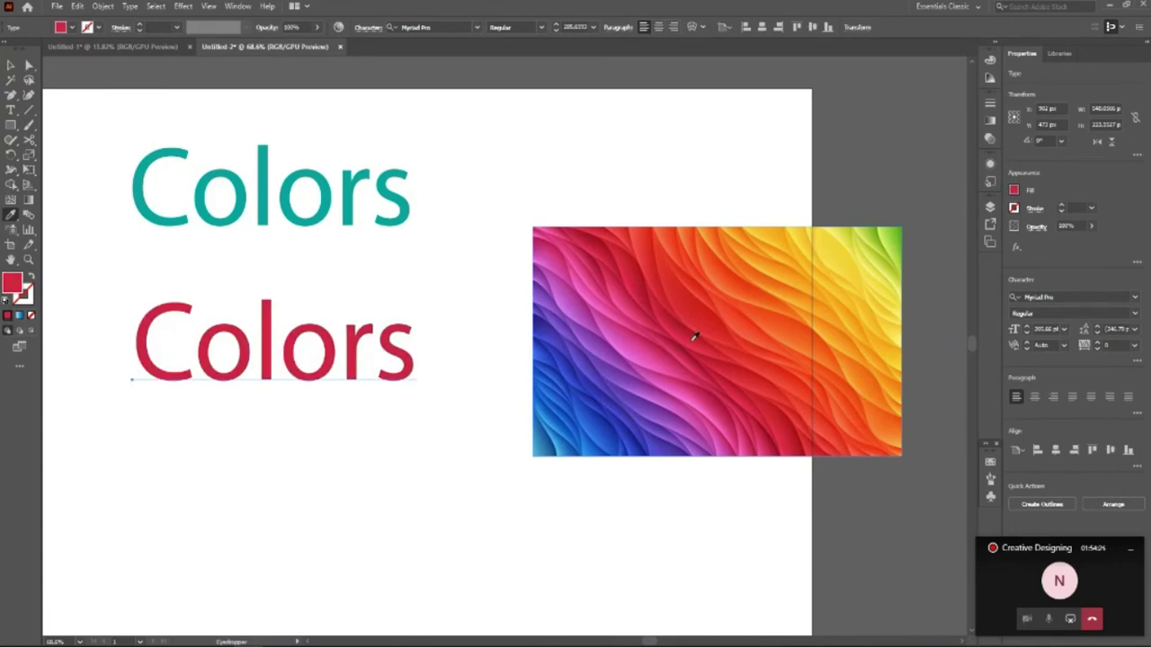
pyautogui.click(717, 360)
pyautogui.click(845, 343)
pyautogui.click(10, 66)
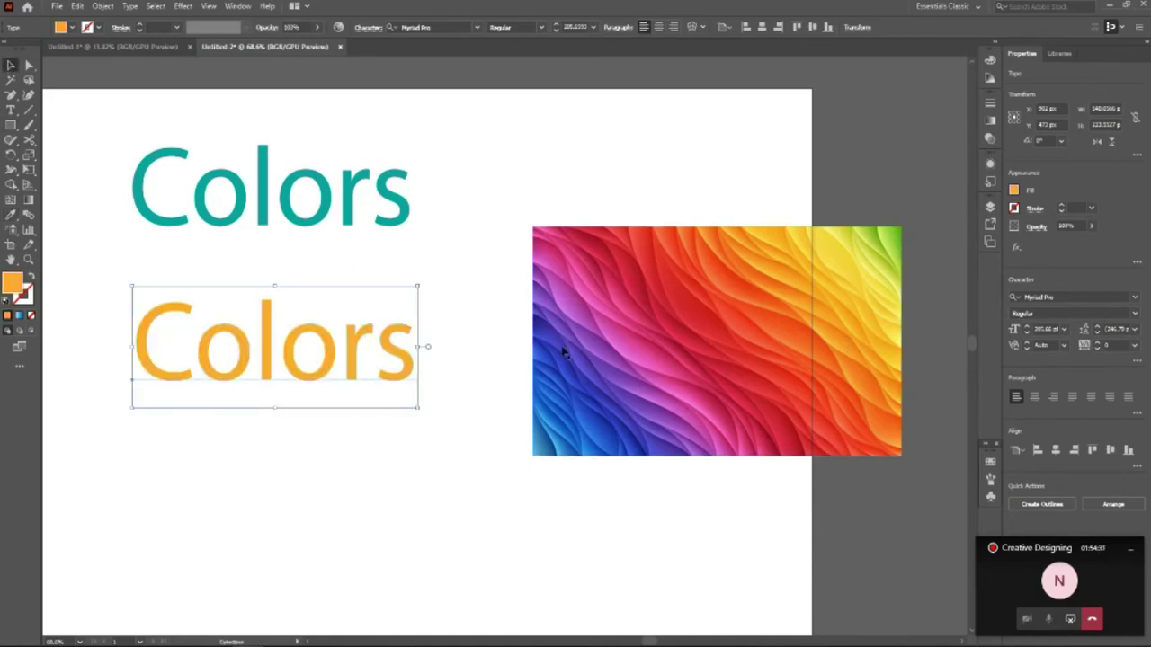
# Save the yellow-orange fill as a global process colour swatch named YellowColor in RGB mode.
pyautogui.click(1013, 190)
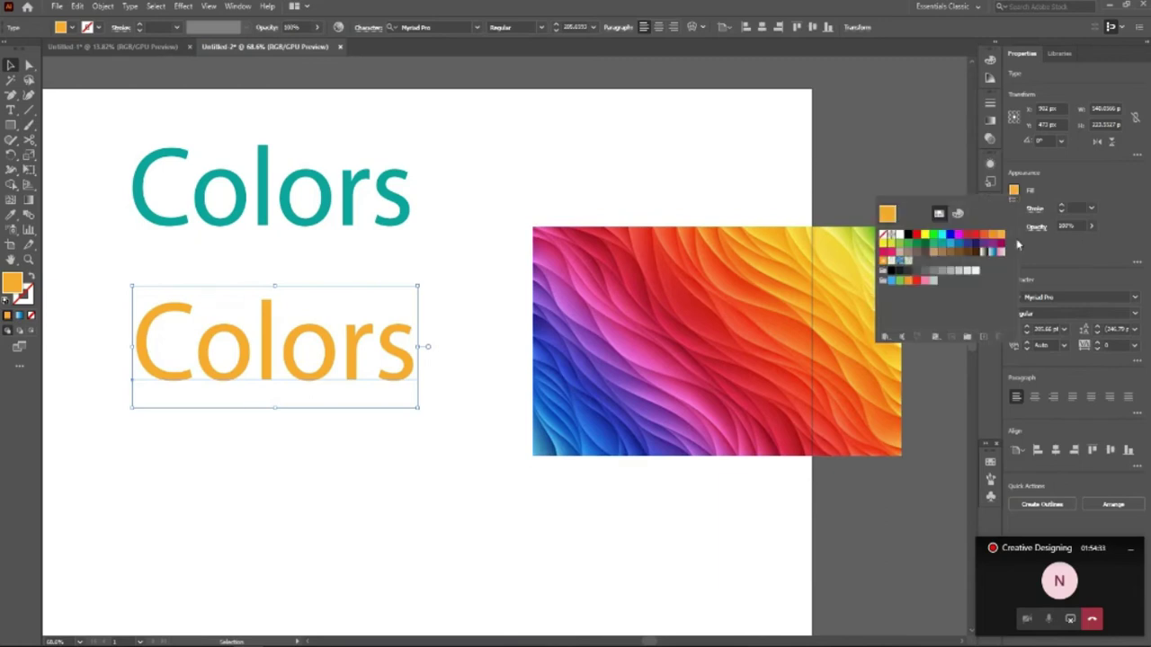
pyautogui.click(984, 339)
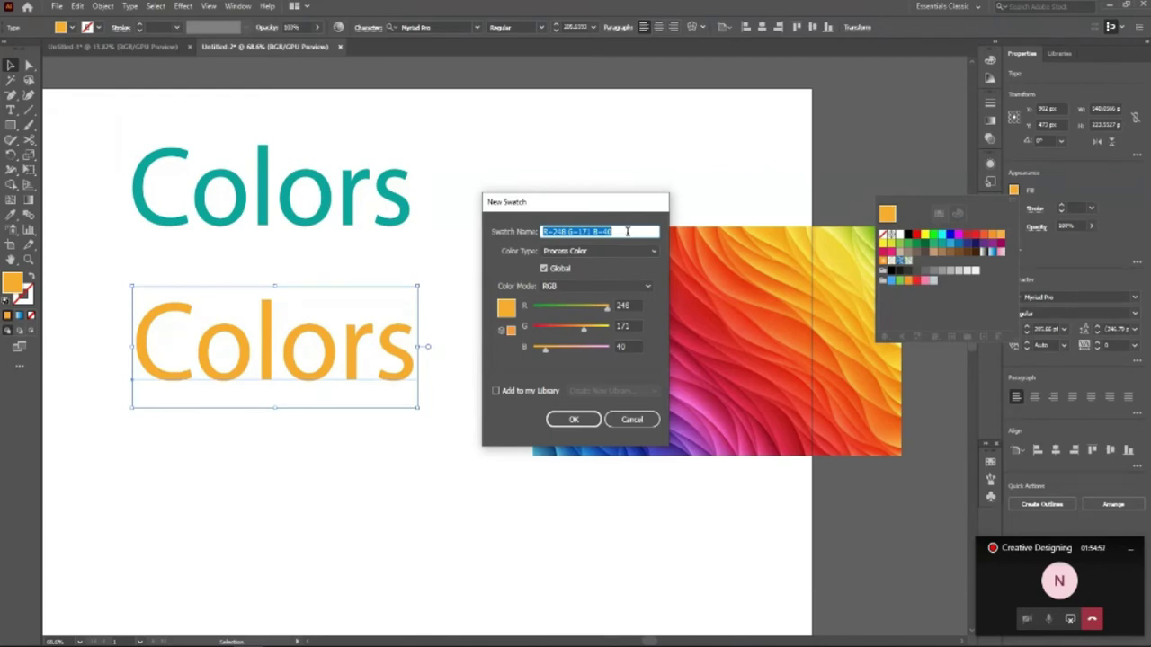
pyautogui.write('Y')
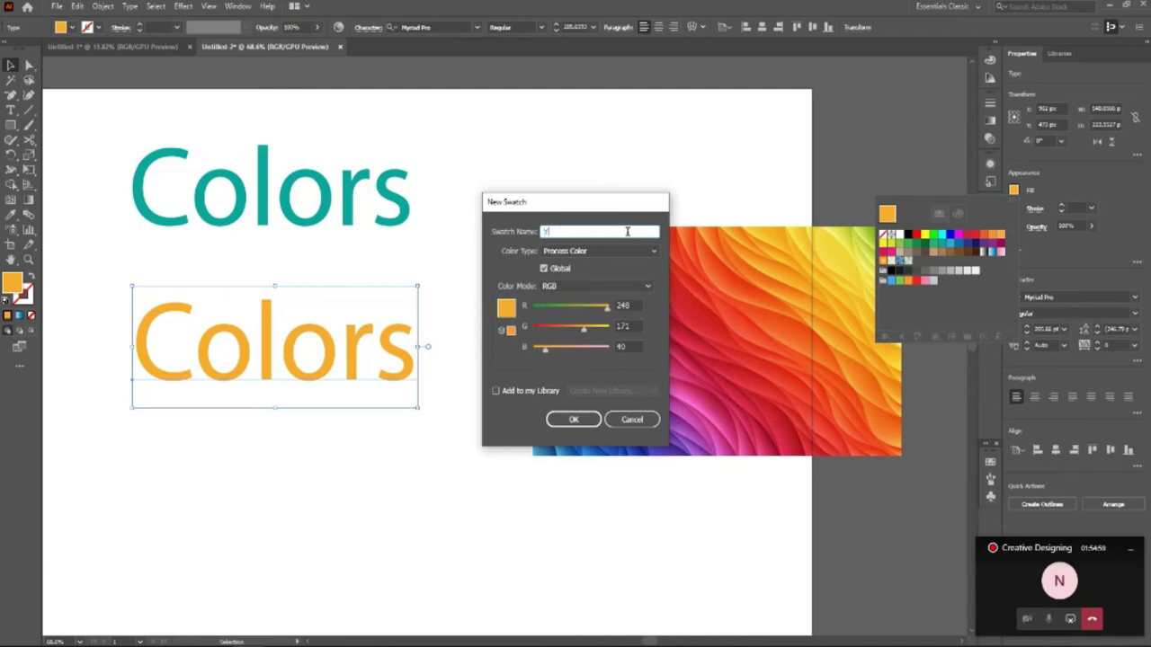
pyautogui.write('ellowColor')
pyautogui.click(614, 289)
pyautogui.click(613, 288)
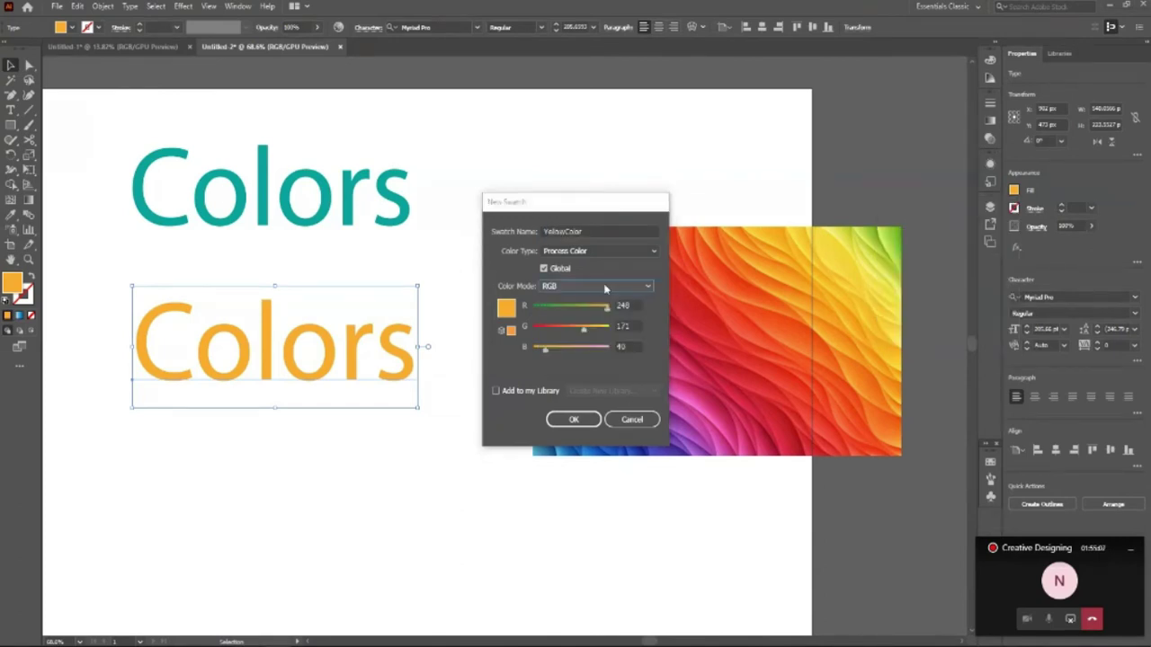
pyautogui.click(601, 252)
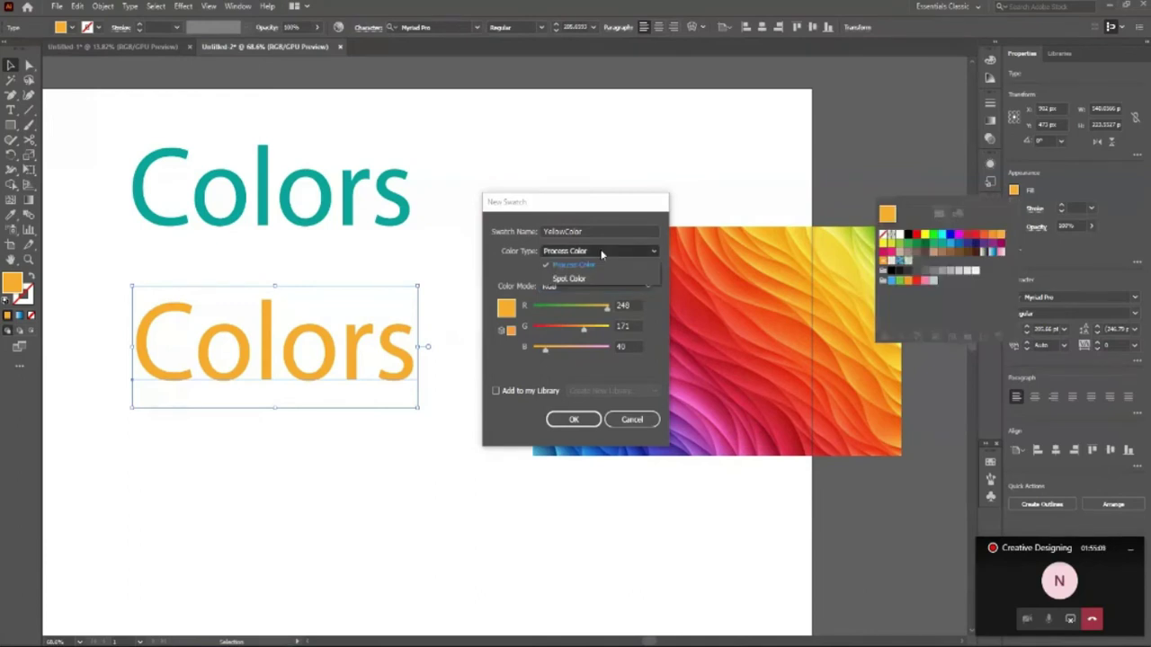
pyautogui.click(601, 252)
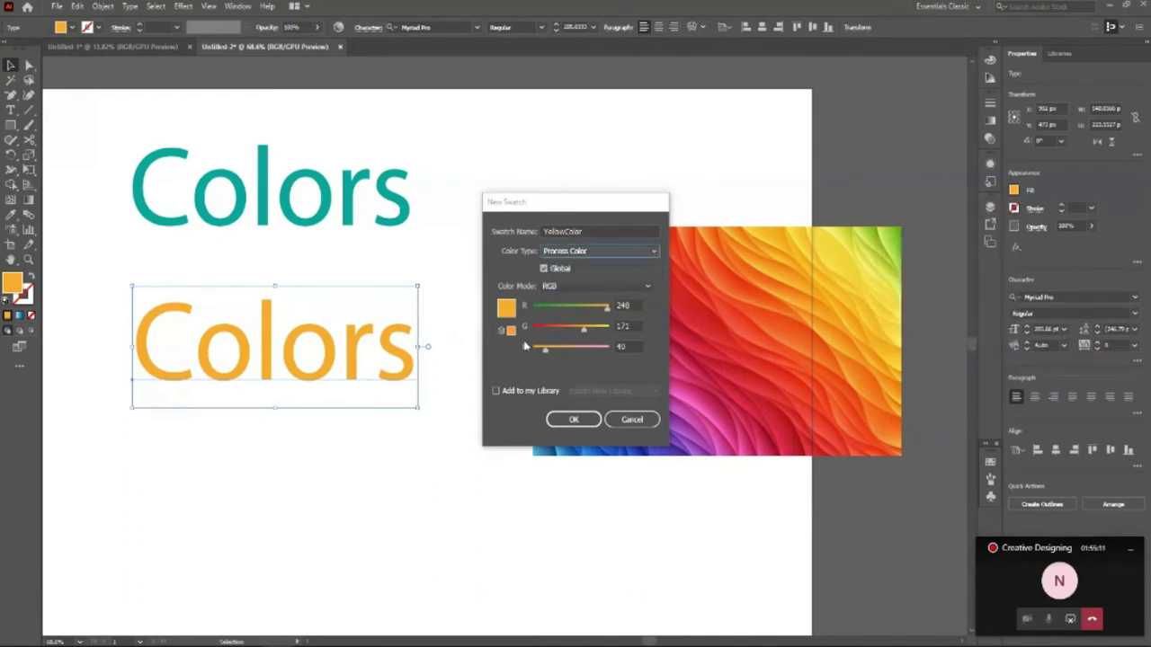
pyautogui.click(573, 420)
pyautogui.click(573, 421)
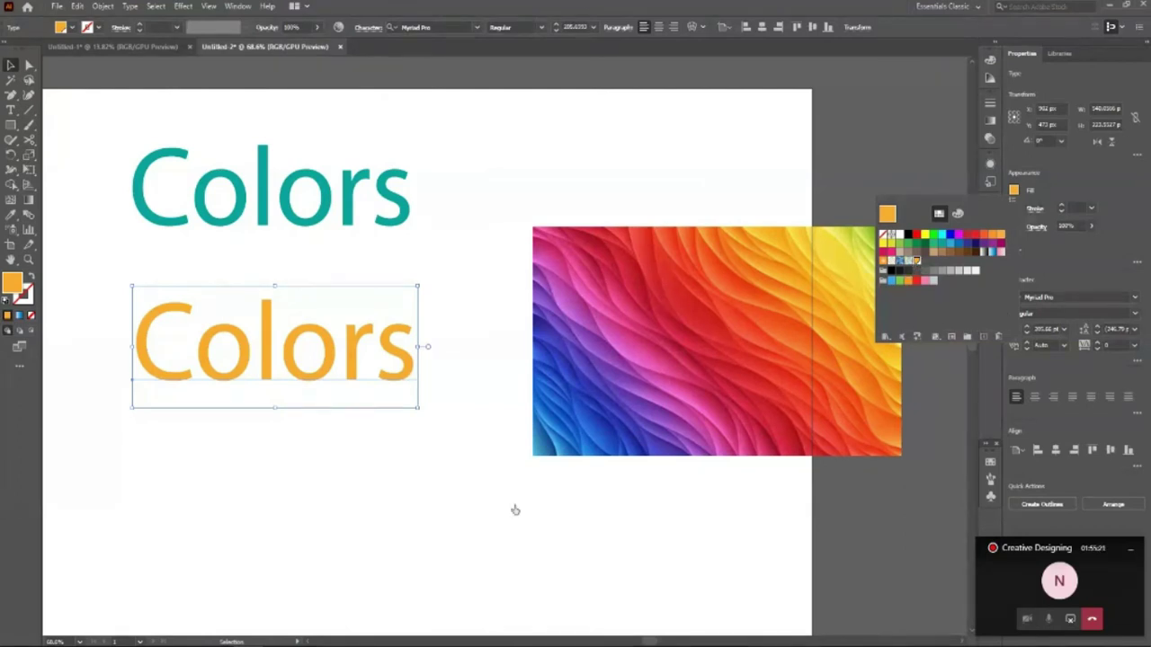
# Duplicate the teal "Colors" text below the yellow-orange one and fill the copy with the YellowColor swatch.
pyautogui.click(373, 476)
pyautogui.click(320, 223)
pyautogui.moveTo(319, 223); pyautogui.dragTo(328, 510)
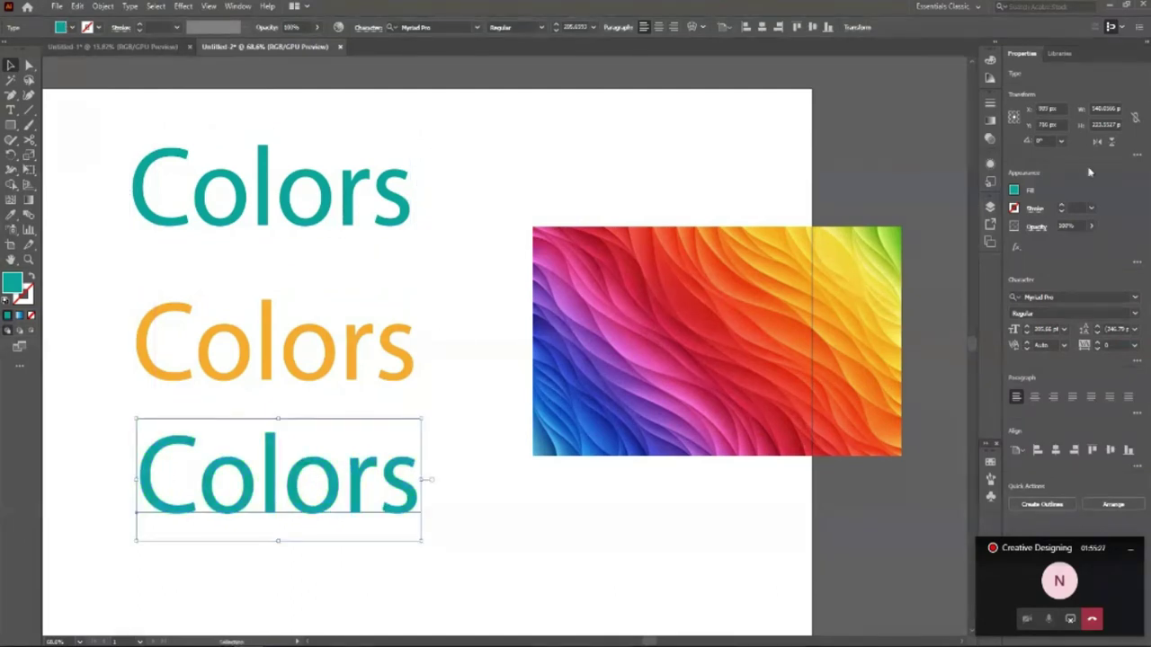
pyautogui.click(1014, 191)
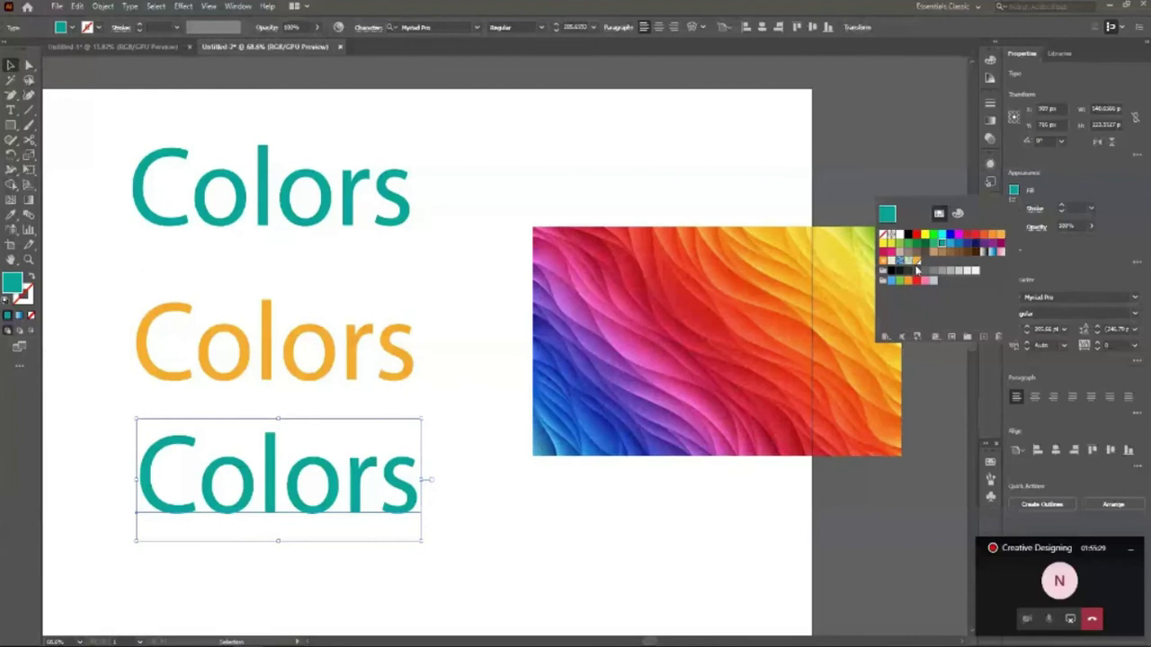
pyautogui.click(916, 261)
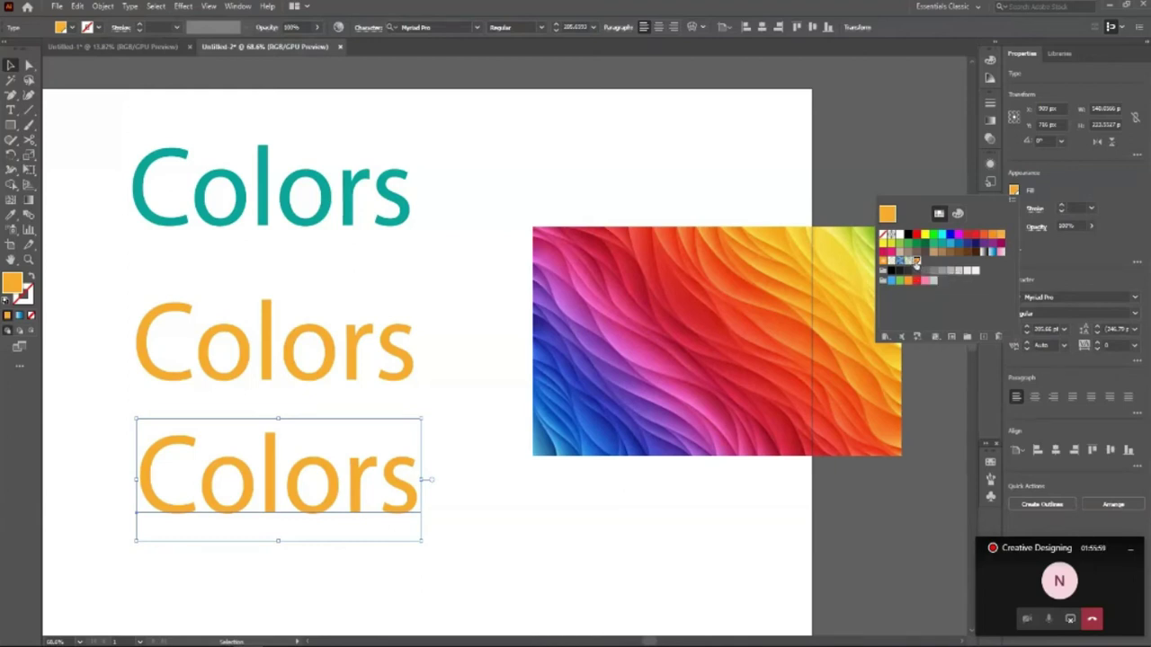
# Edit the YellowColor swatch with Preview on, setting its colour to olive green, R 151, G 152, B 68.
pyautogui.doubleClick(915, 260)
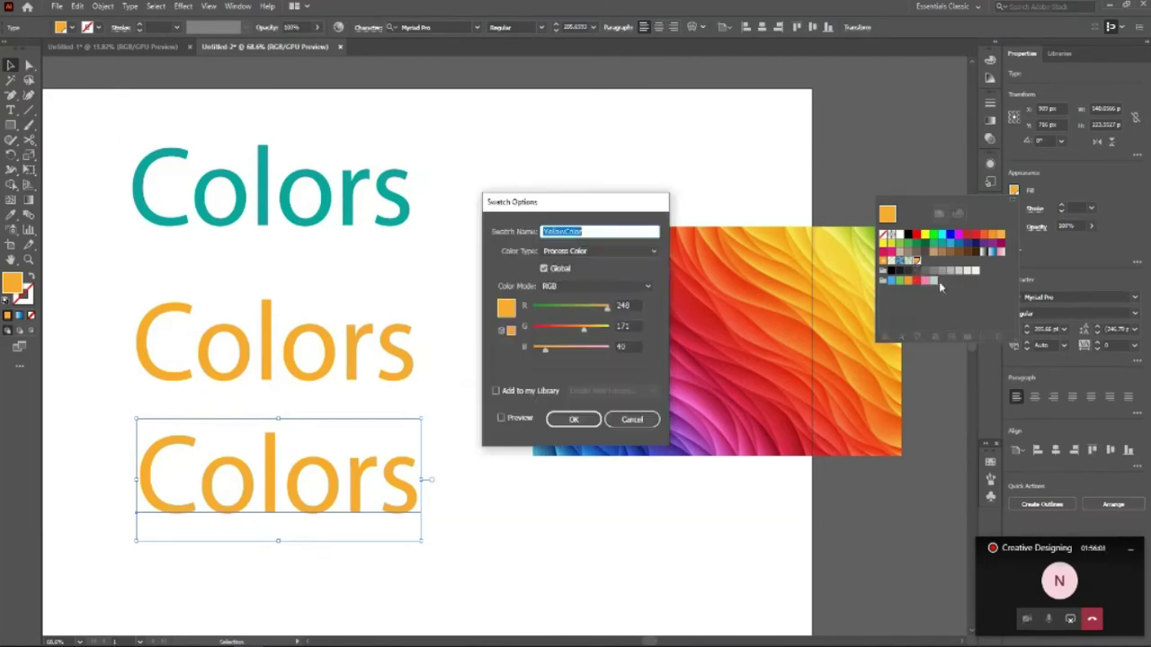
pyautogui.moveTo(555, 204); pyautogui.dragTo(528, 170)
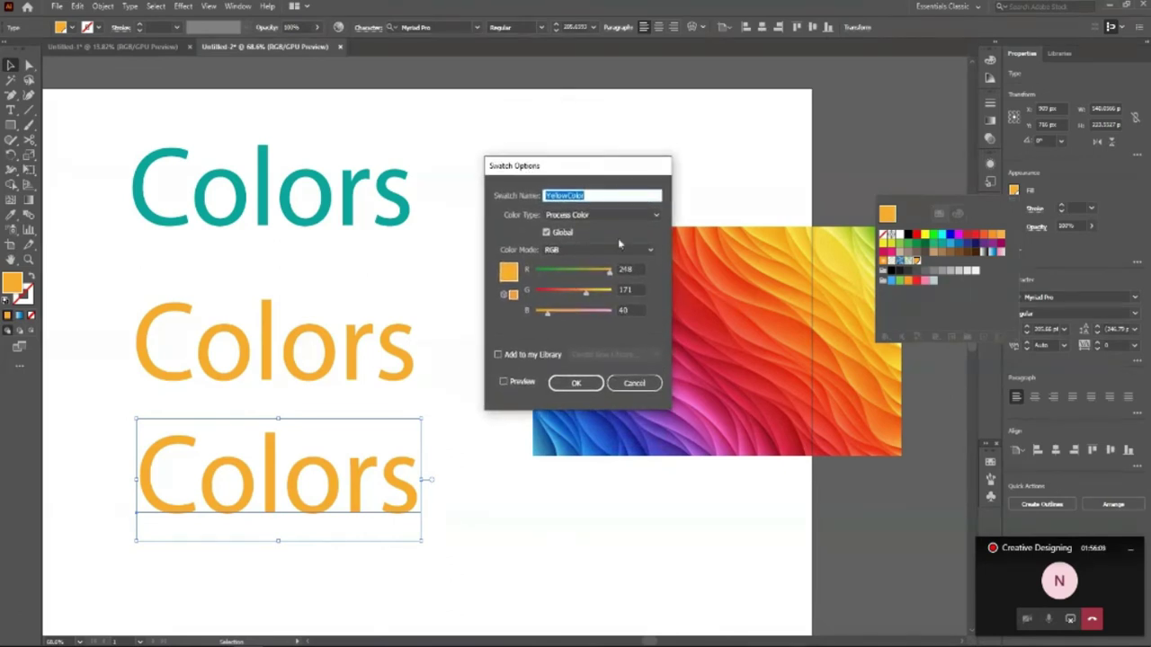
pyautogui.moveTo(586, 297); pyautogui.dragTo(567, 295)
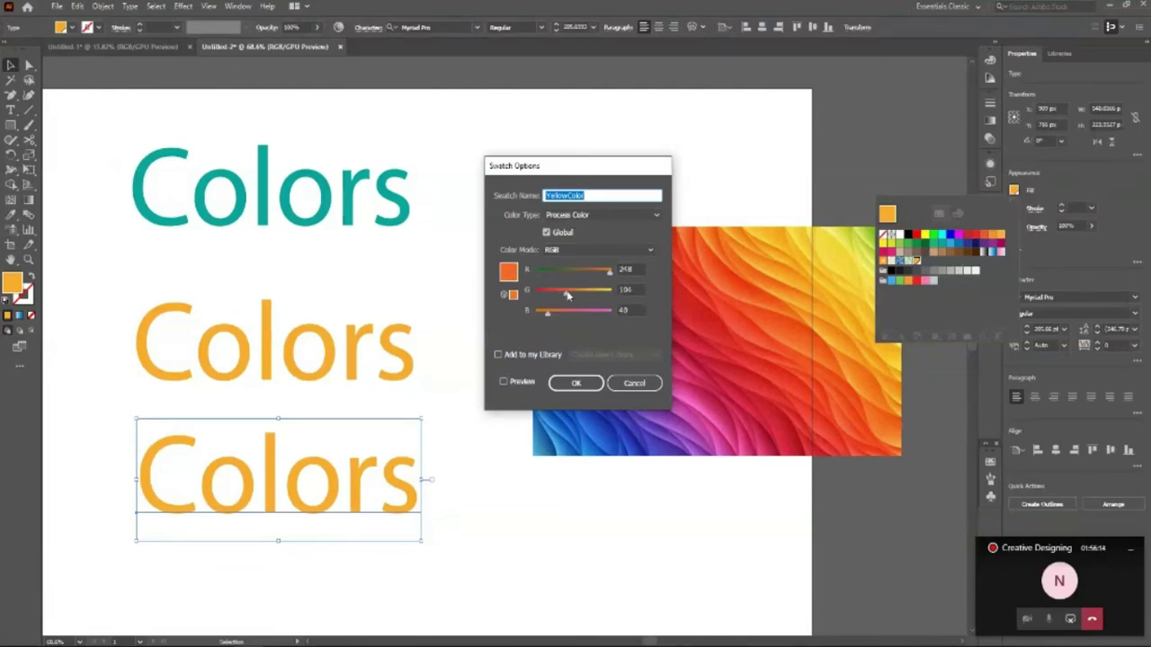
pyautogui.click(503, 382)
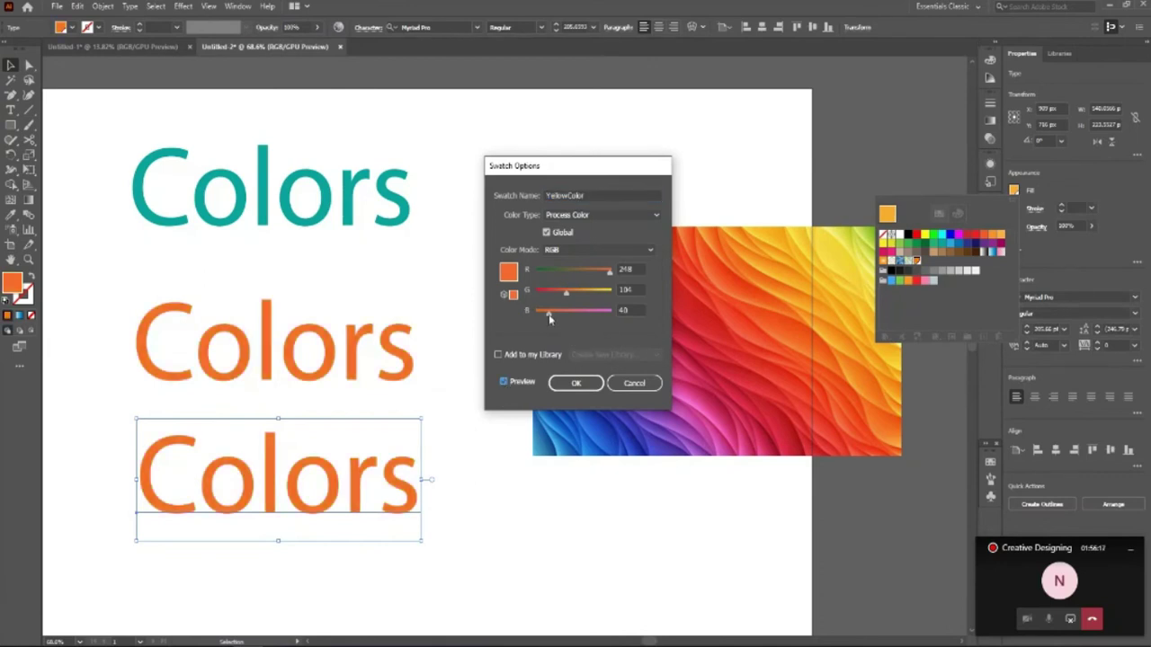
pyautogui.moveTo(551, 319); pyautogui.dragTo(580, 272)
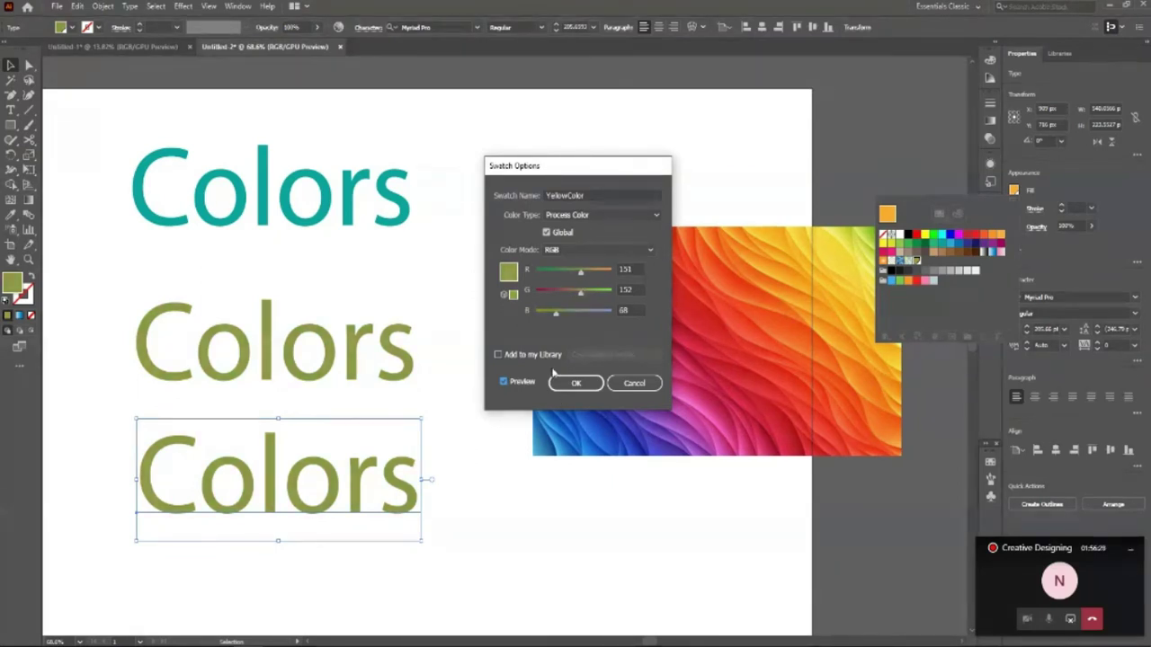
# Check the Add to my Library choices for YellowColor, leave that option off and apply the swatch change.
pyautogui.click(498, 354)
pyautogui.click(658, 355)
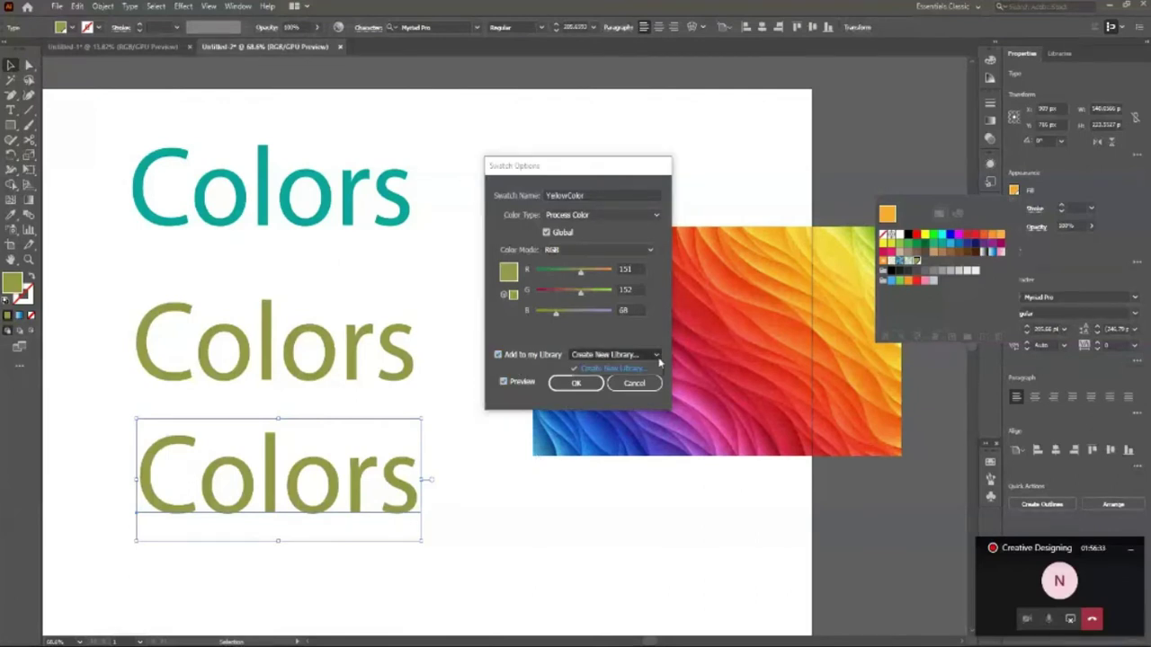
pyautogui.click(480, 389)
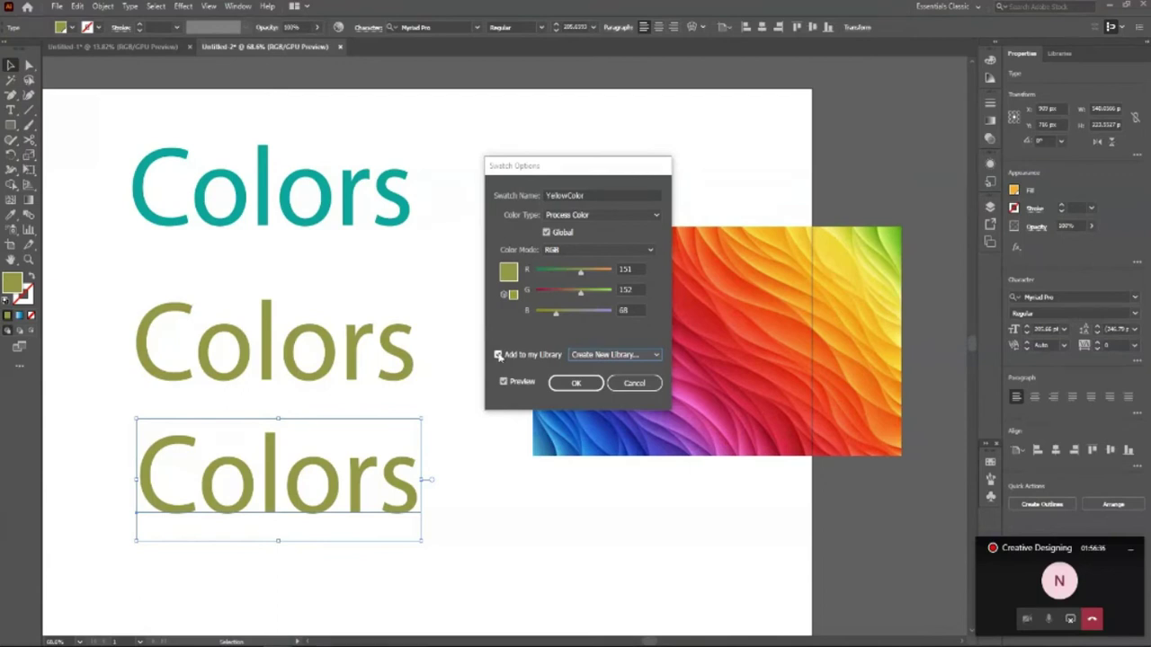
pyautogui.click(511, 358)
pyautogui.click(580, 385)
pyautogui.press('Escape')
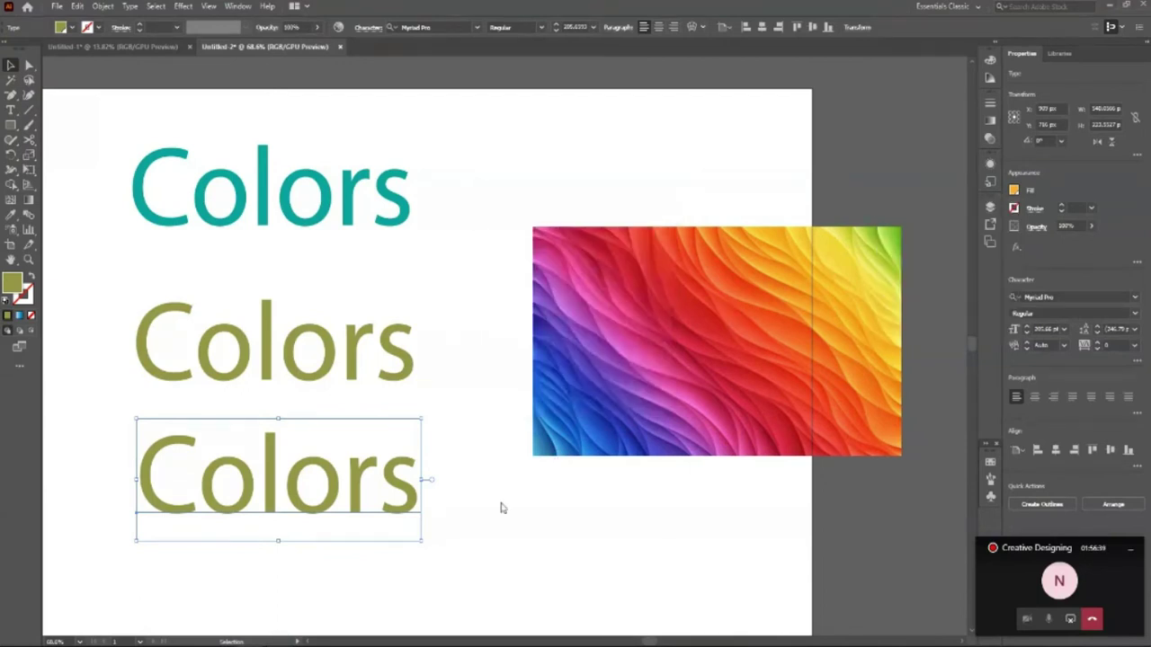
# Extend the bottom "Colors" text to read "Colors Swatch".
pyautogui.scroll(-2, 502, 508)
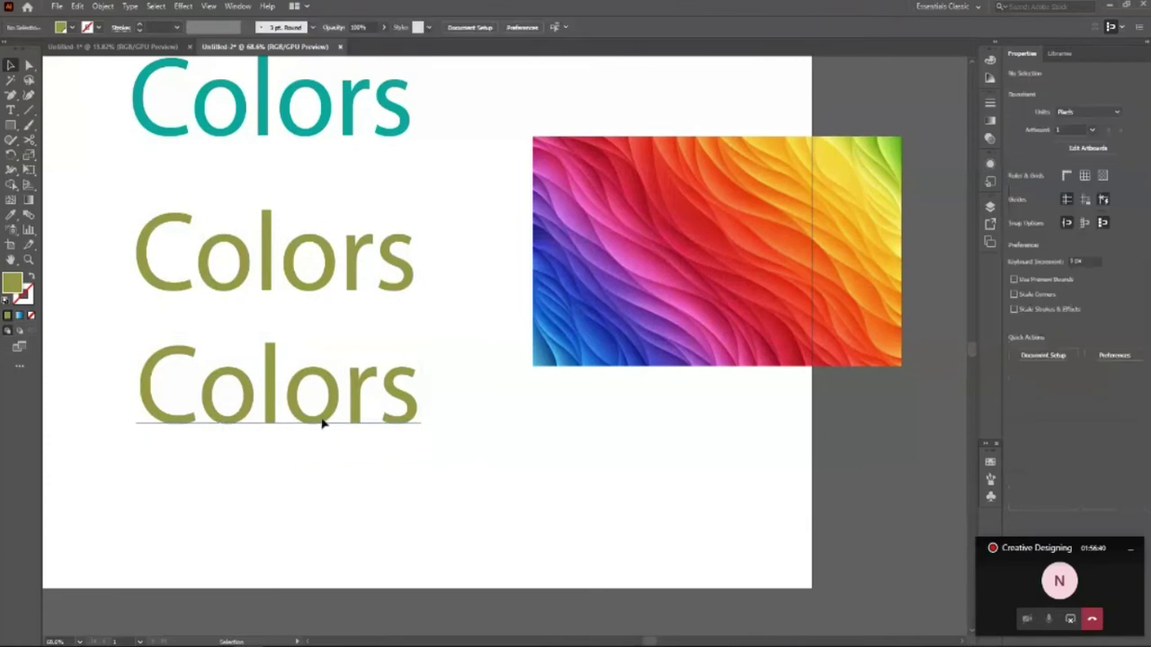
pyautogui.scroll(1, 391, 461)
pyautogui.scroll(1, 391, 462)
pyautogui.press('z')
pyautogui.moveTo(691, 267); pyautogui.dragTo(431, 463)
pyautogui.press('t')
pyautogui.click(503, 402)
pyautogui.write('S')
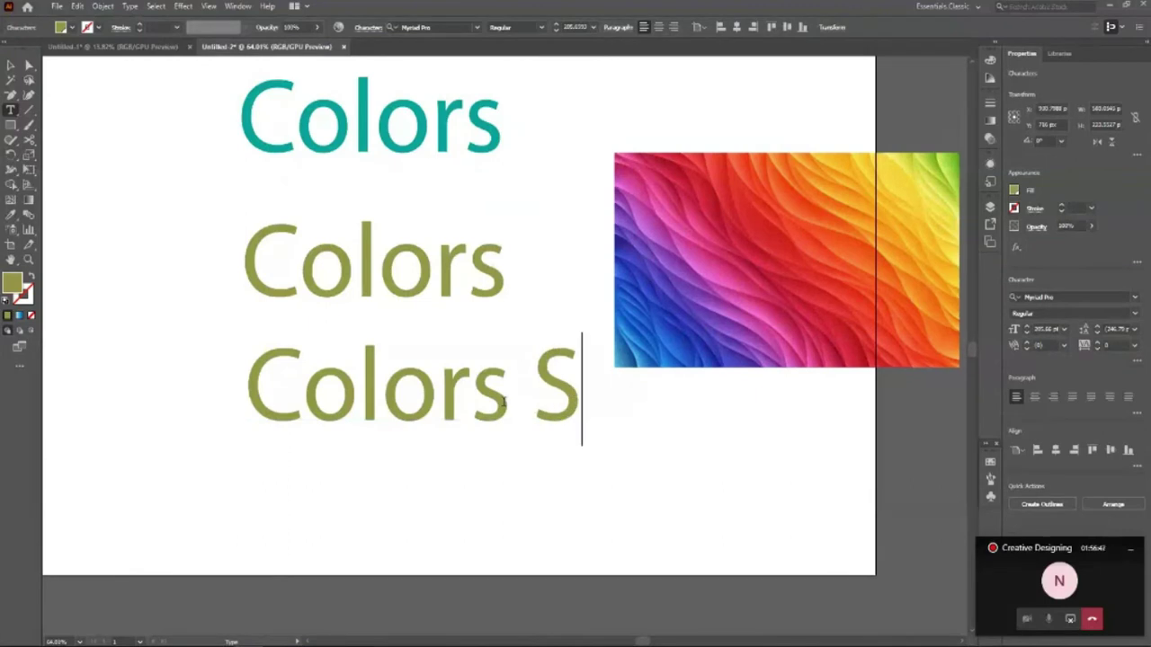
pyautogui.write('watch')
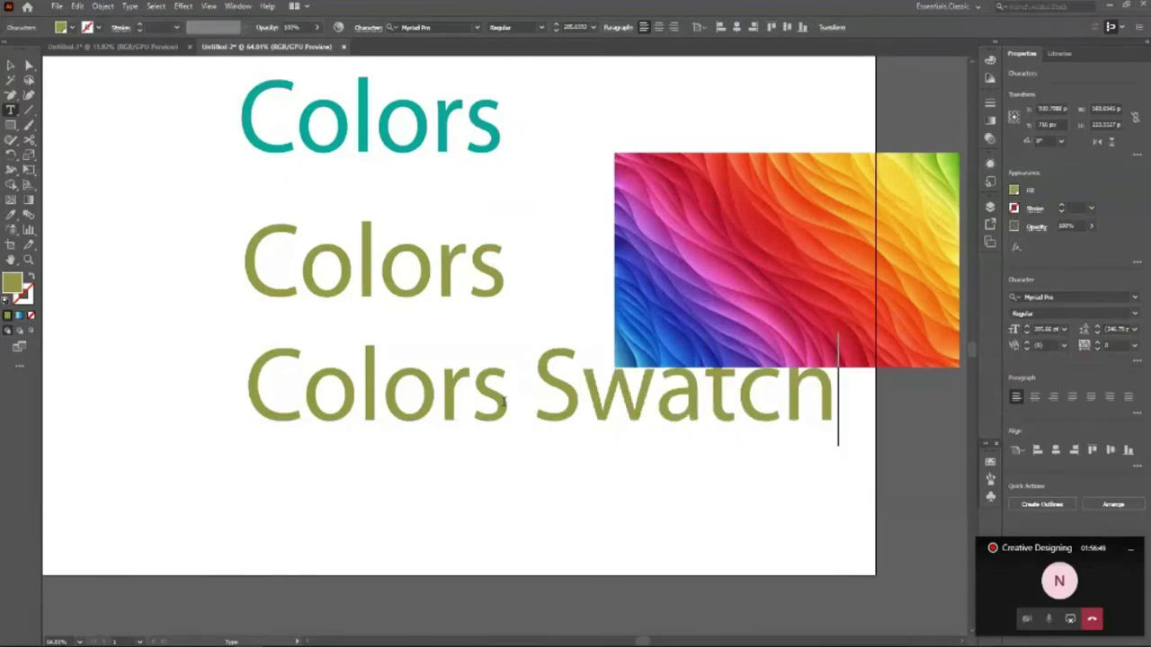
pyautogui.press('Escape')
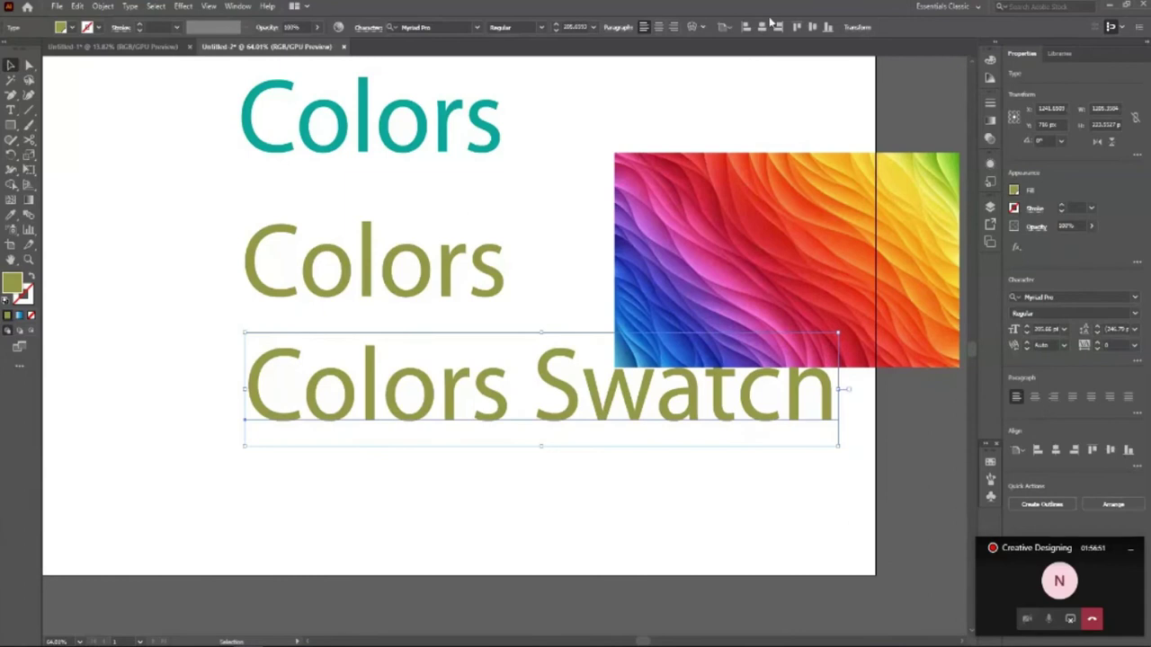
# Centre "Colors Swatch" horizontally on the artboard and move the rainbow image up clear of the text.
pyautogui.click(763, 27)
pyautogui.click(614, 541)
pyautogui.moveTo(751, 268); pyautogui.dragTo(695, 160)
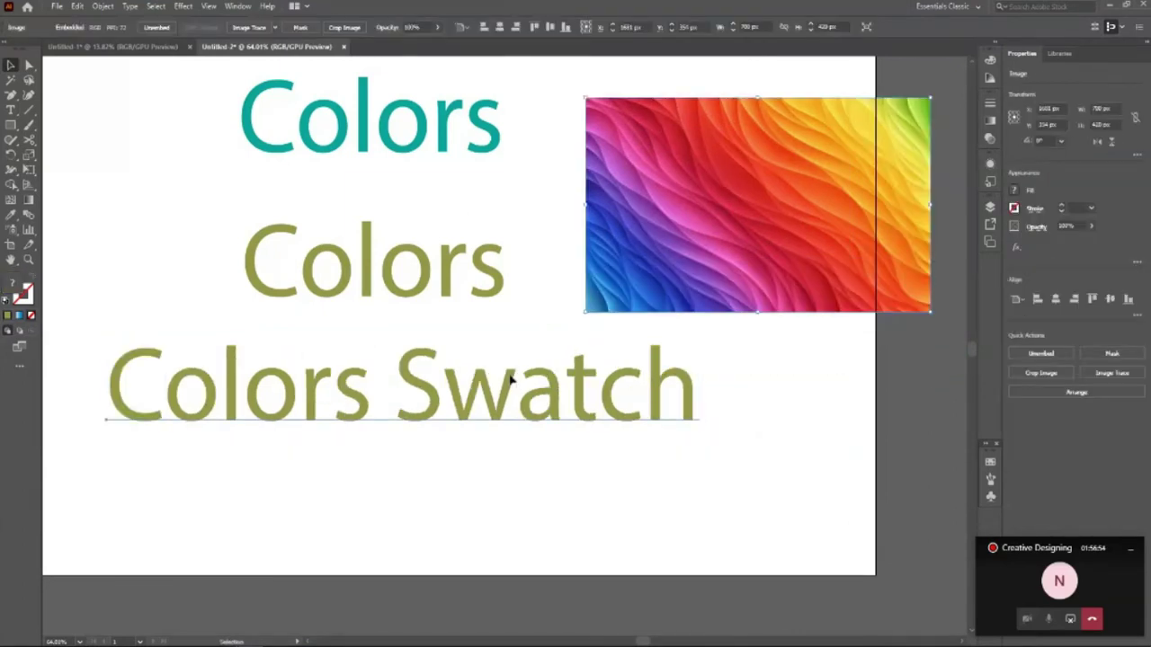
# Sample green, pink and finally purple from the rainbow image as the fill of "Colors Swatch" with the Eyedropper.
pyautogui.click(509, 380)
pyautogui.press('i')
pyautogui.click(922, 109)
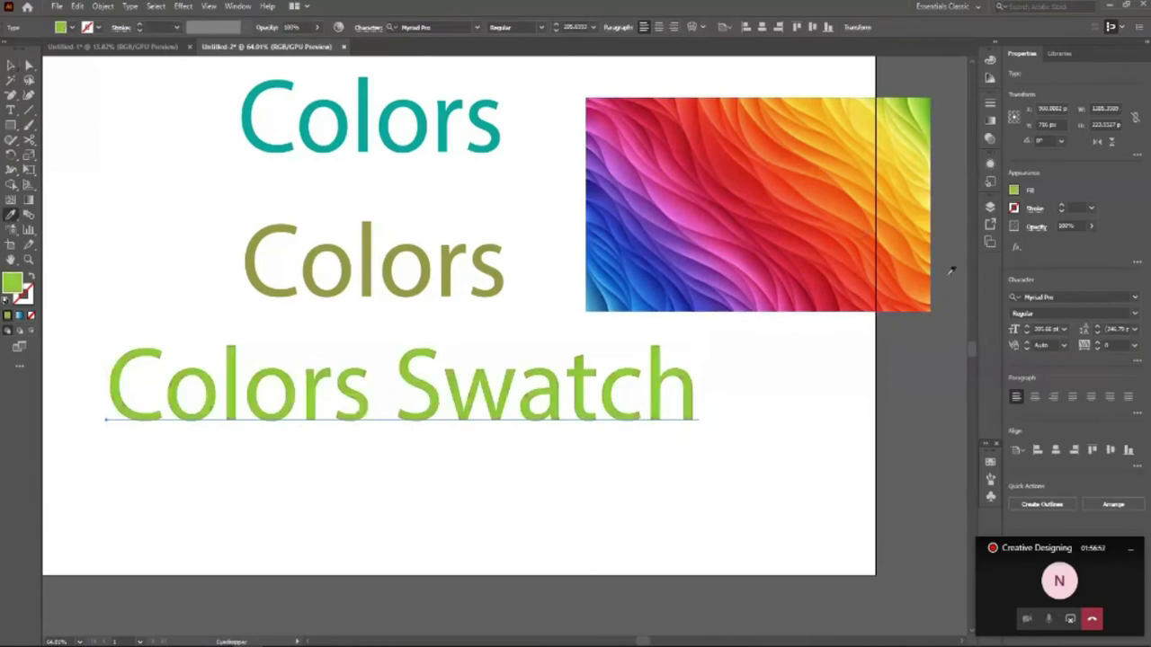
pyautogui.press('v')
pyautogui.press('i')
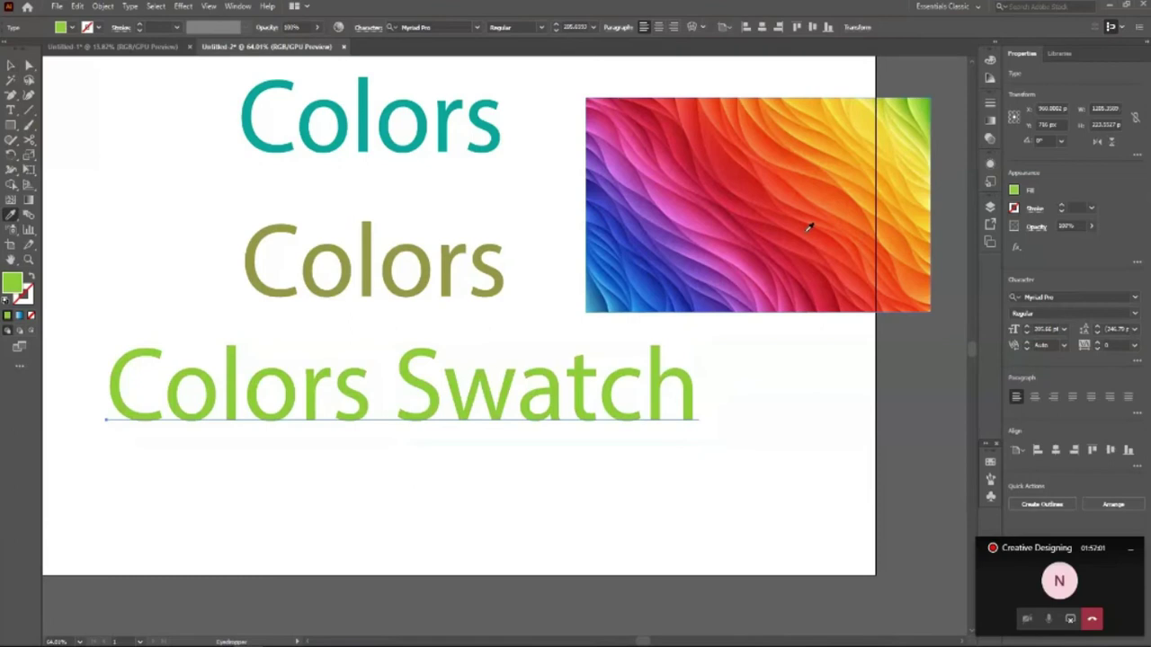
pyautogui.click(683, 217)
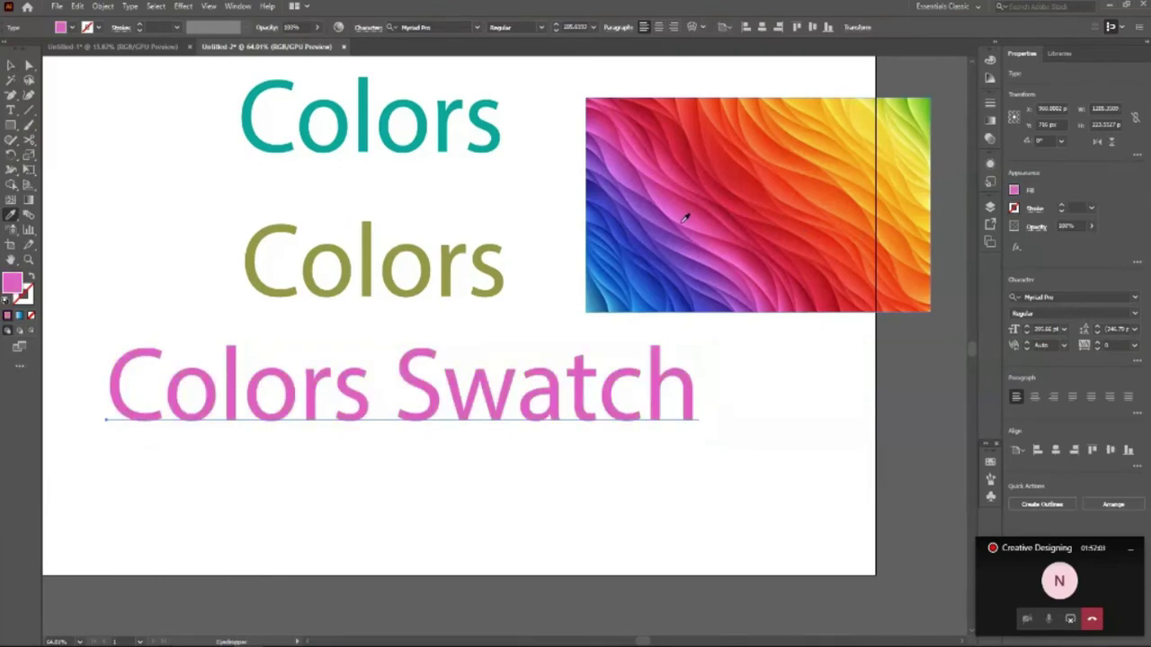
pyautogui.click(656, 209)
pyautogui.press('v')
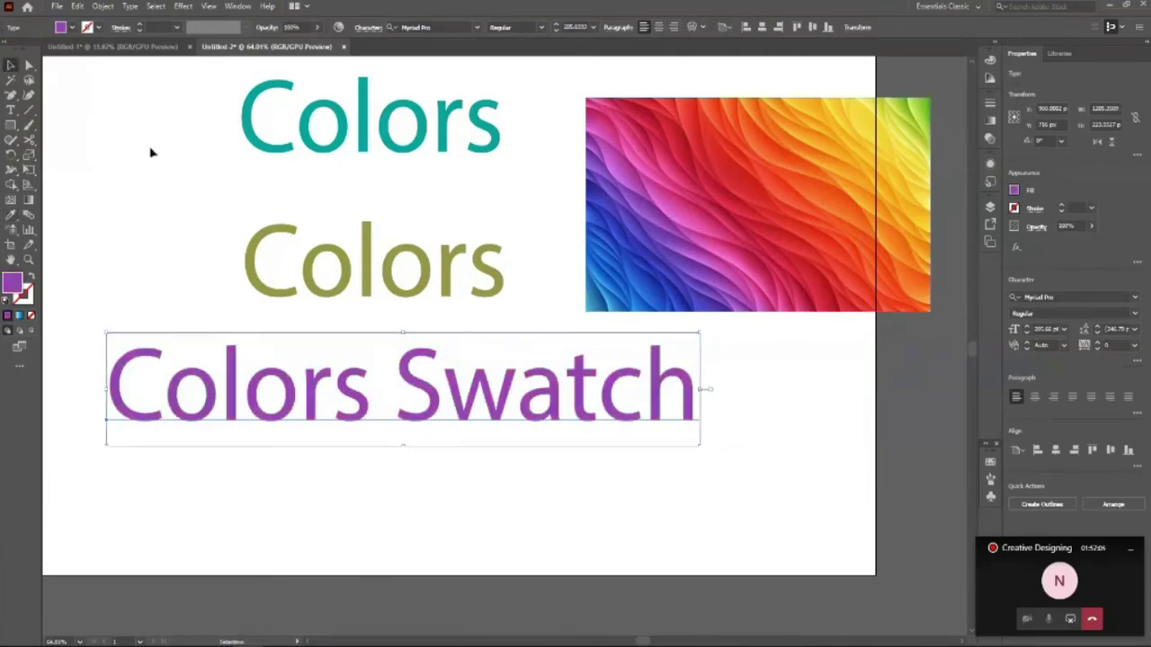
pyautogui.click(151, 152)
# Save the purple fill of "Colors Swatch" as a new global process colour swatch under its default name.
pyautogui.click(411, 410)
pyautogui.click(1014, 190)
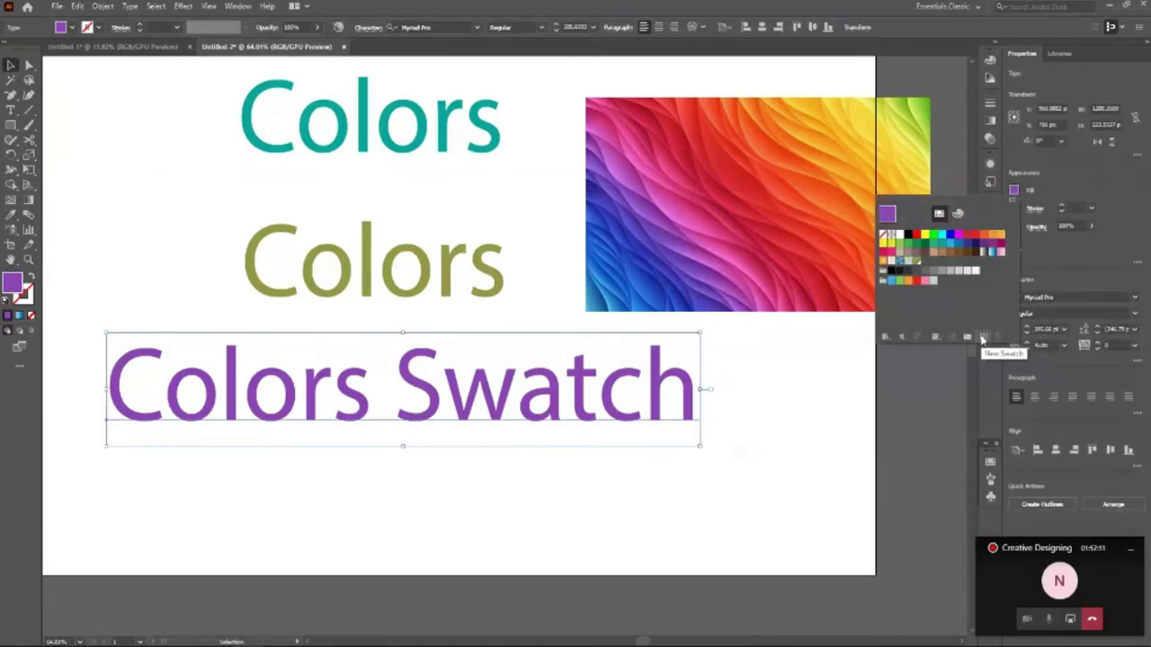
pyautogui.click(982, 338)
pyautogui.moveTo(578, 200); pyautogui.dragTo(822, 232)
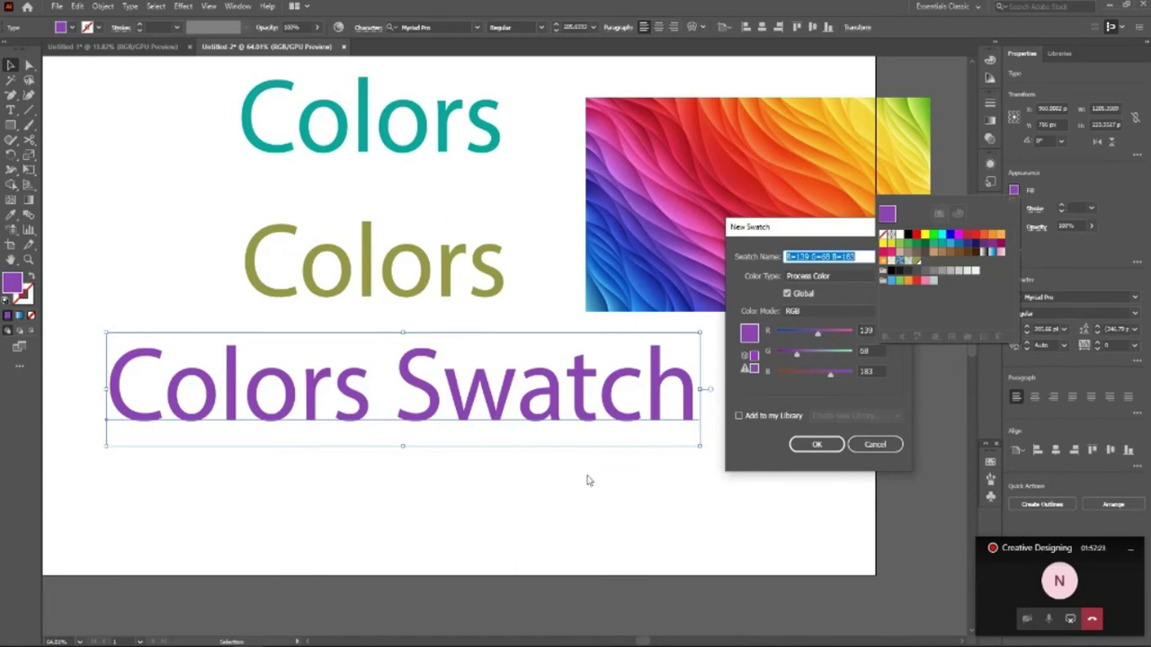
pyautogui.click(816, 445)
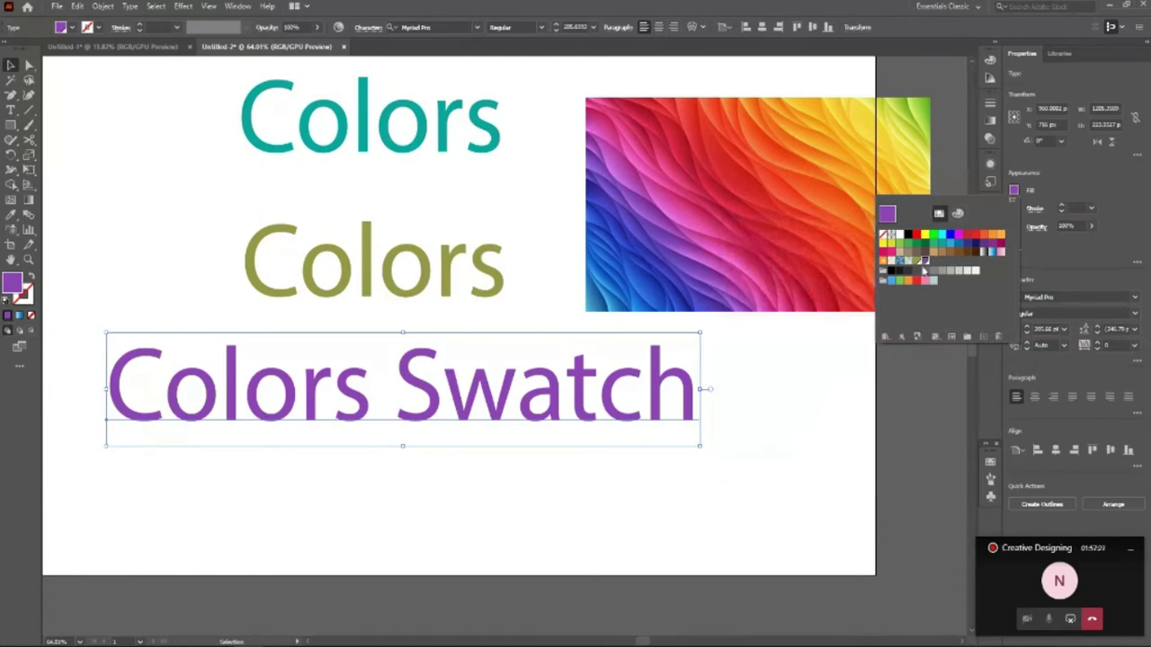
pyautogui.click(742, 446)
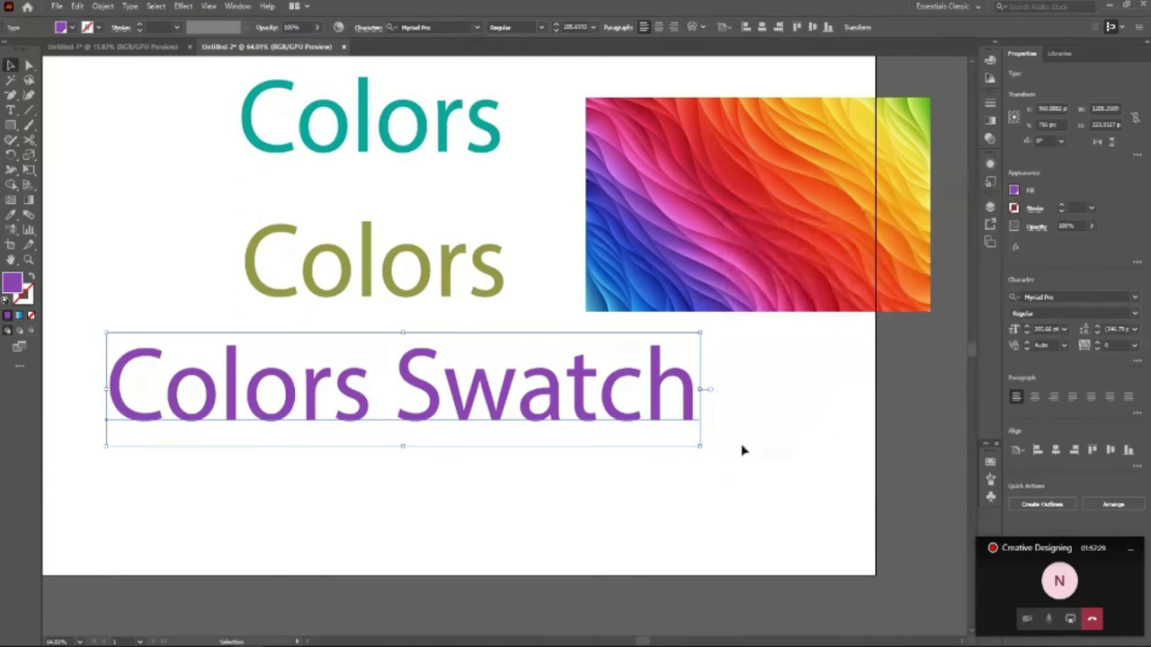
pyautogui.click(192, 259)
# Draw a rectangle about 792 by 199 px below "Colors Swatch" and fill it with the middle "Colors" text's olive using the Eyedropper.
pyautogui.scroll(-1, 193, 259)
pyautogui.press('m')
pyautogui.moveTo(255, 398); pyautogui.dragTo(645, 500)
pyautogui.click(11, 216)
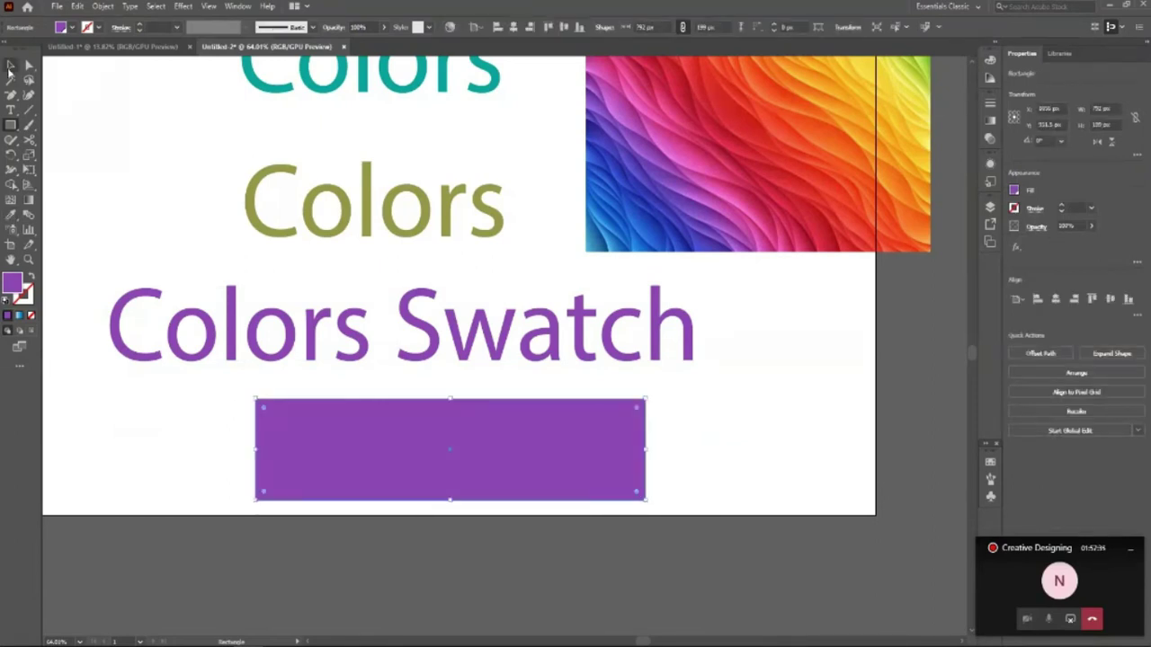
pyautogui.click(334, 220)
pyautogui.press('v')
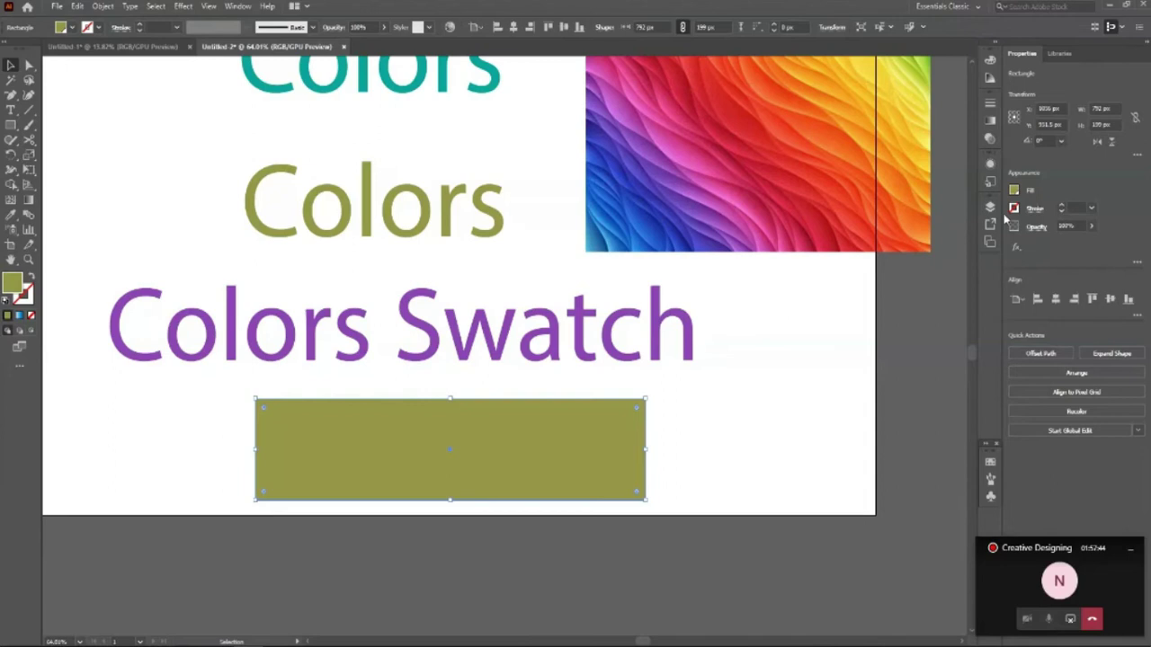
# Fill the rectangle with the saved purple global swatch and shift that fill to a more vivid purple in the Color Picker.
pyautogui.click(67, 27)
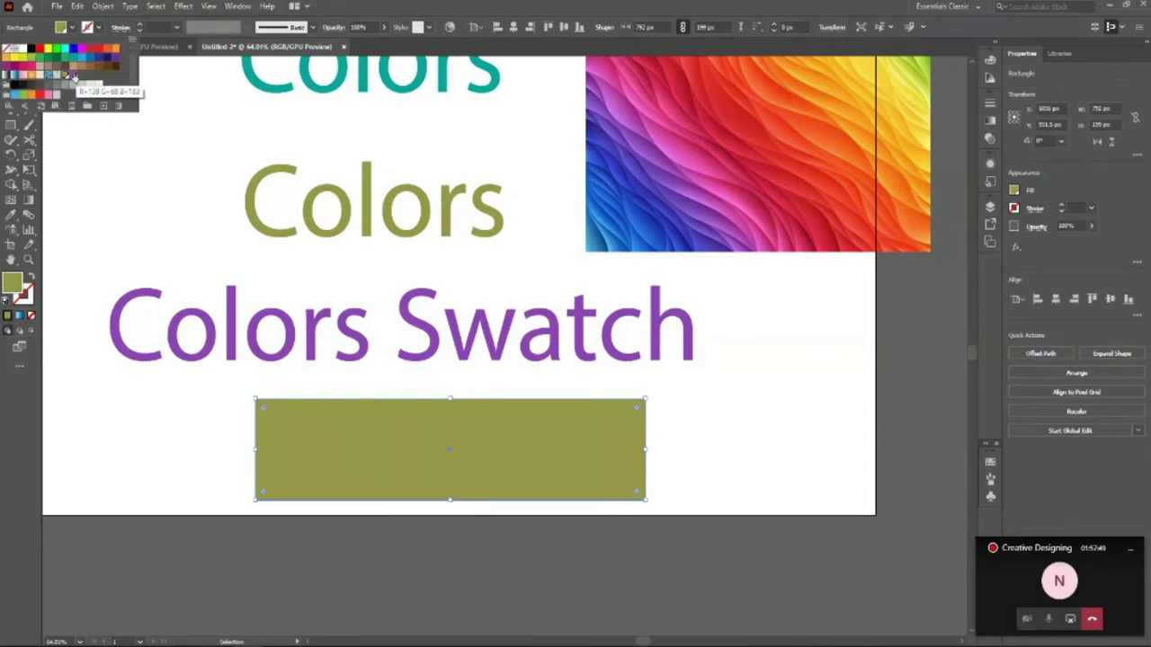
pyautogui.click(75, 78)
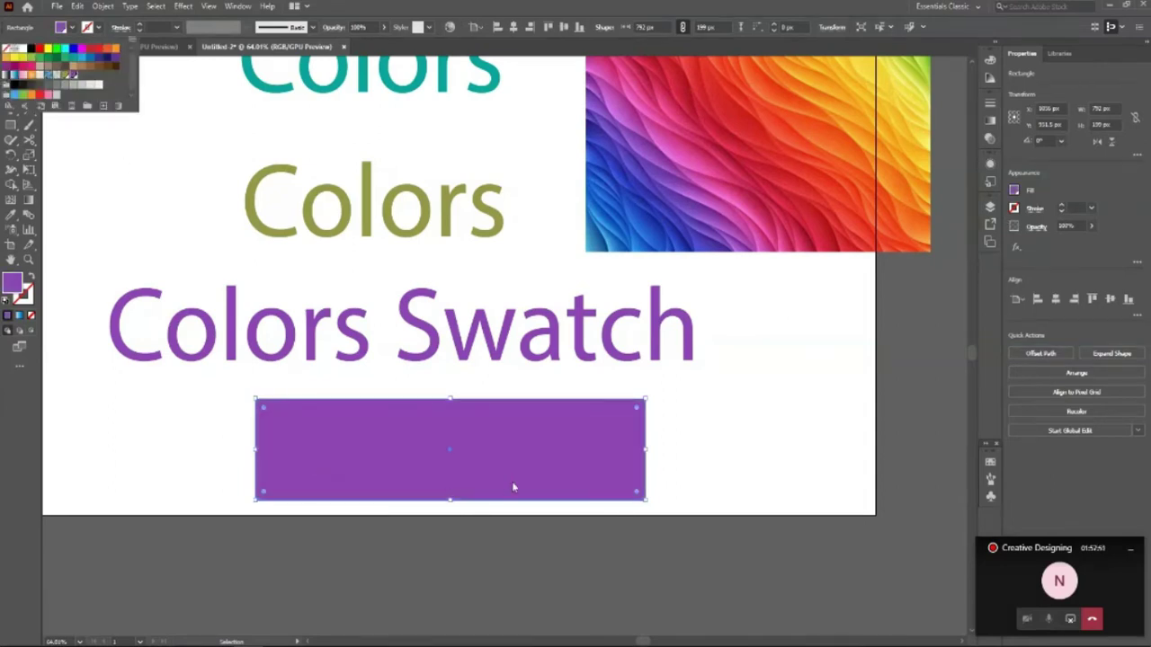
pyautogui.doubleClick(13, 284)
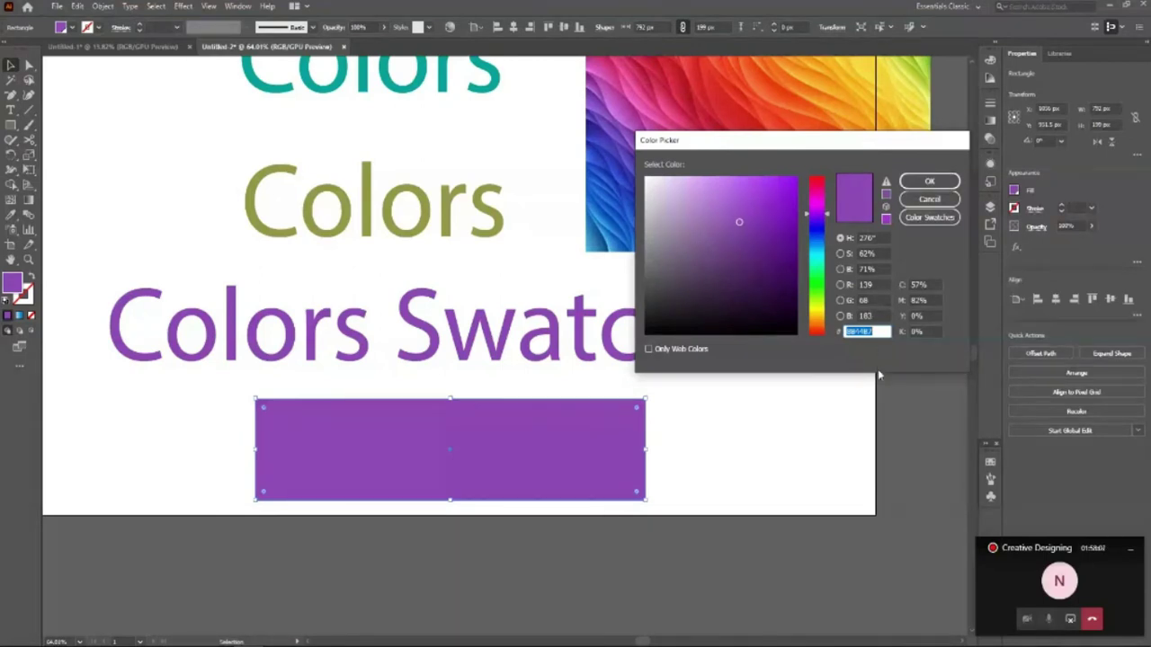
pyautogui.moveTo(739, 222)
pyautogui.mouseDown()
pyautogui.moveTo(757, 239)
pyautogui.moveTo(739, 267)
pyautogui.moveTo(710, 271)
pyautogui.moveTo(784, 210)
pyautogui.mouseUp()
pyautogui.click(930, 181)
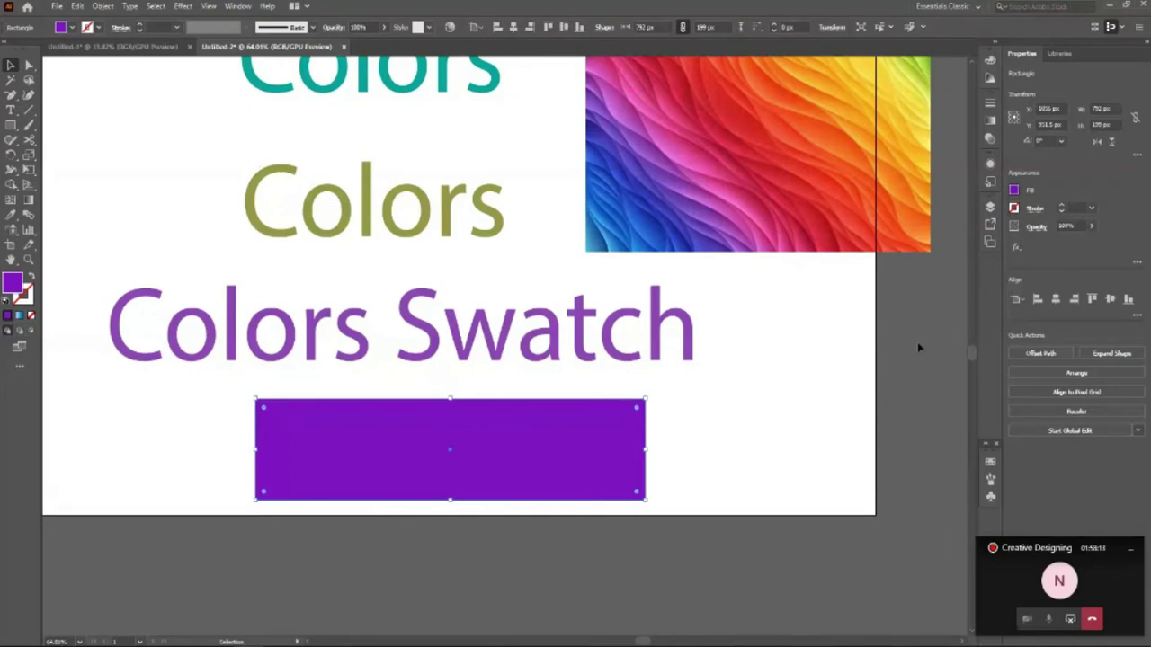
# Reapply the saved purple global swatch to the rectangle and try adjusting the swatch's green value.
pyautogui.click(1015, 191)
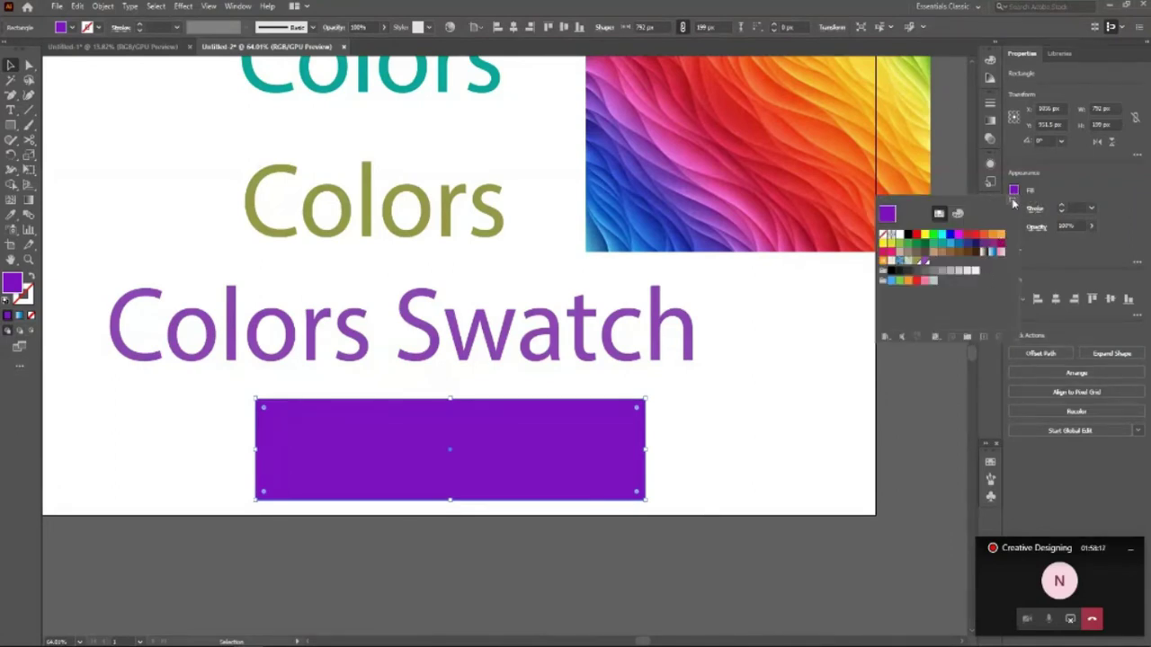
pyautogui.click(957, 215)
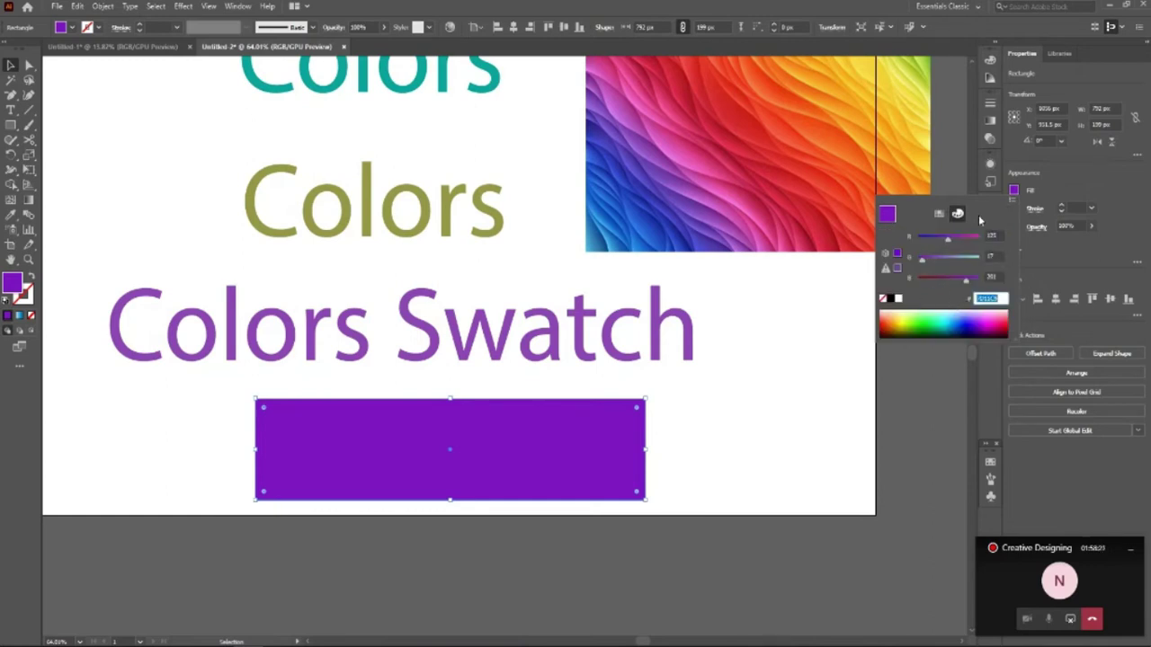
pyautogui.click(939, 213)
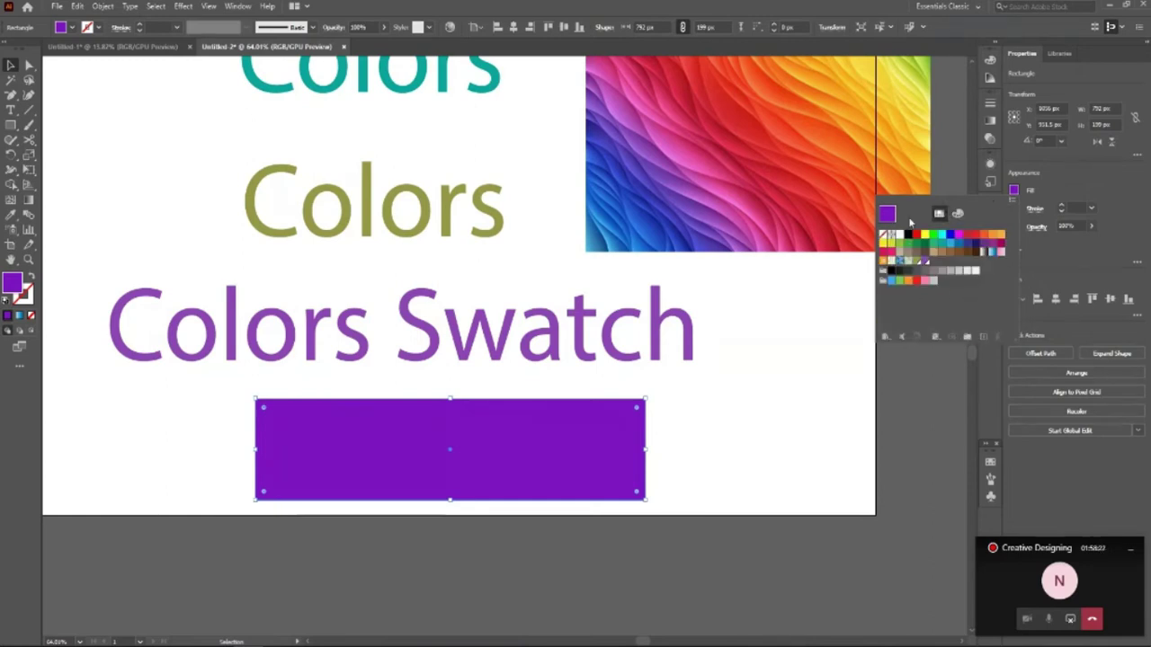
pyautogui.click(71, 27)
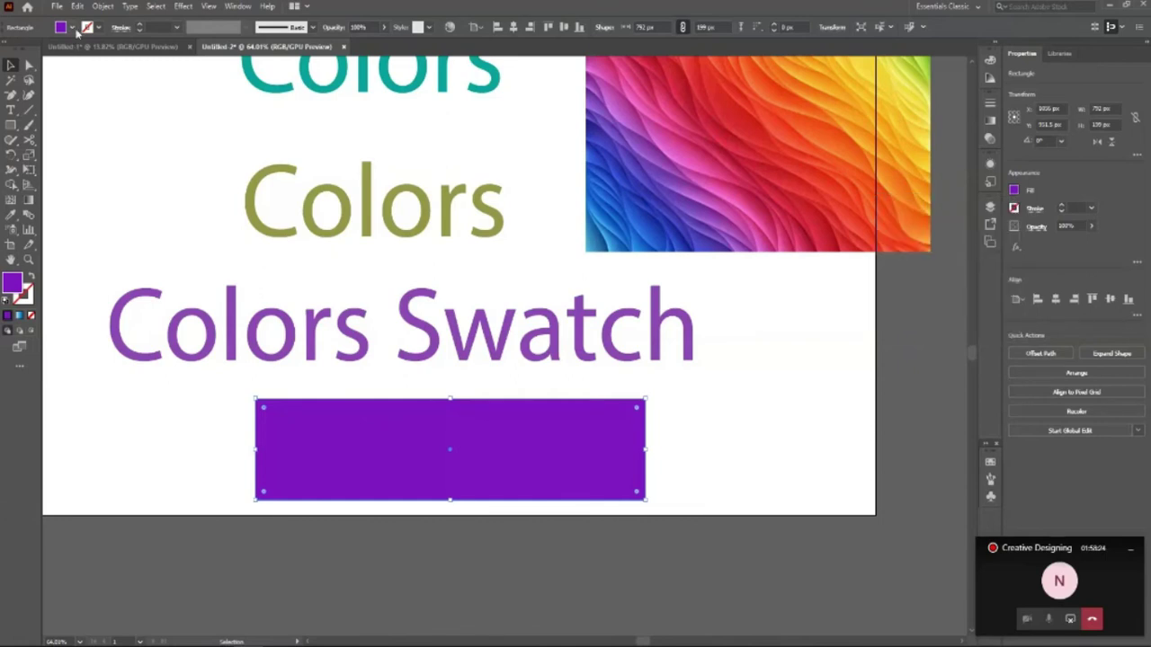
pyautogui.click(77, 31)
pyautogui.doubleClick(94, 86)
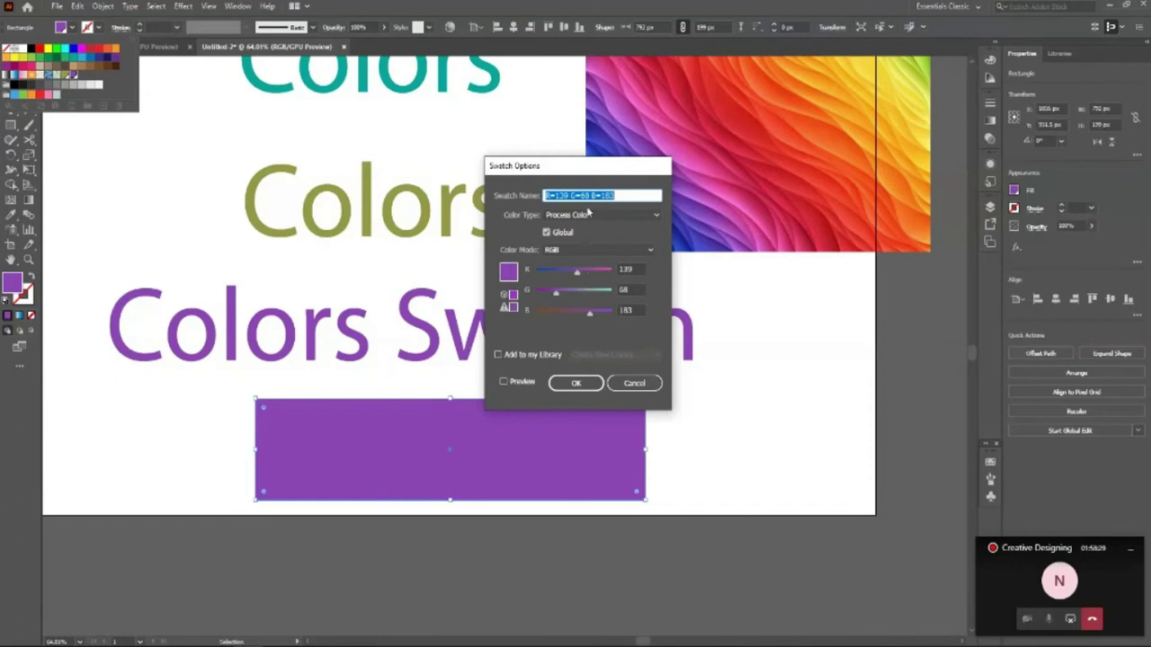
pyautogui.moveTo(558, 297); pyautogui.dragTo(554, 298)
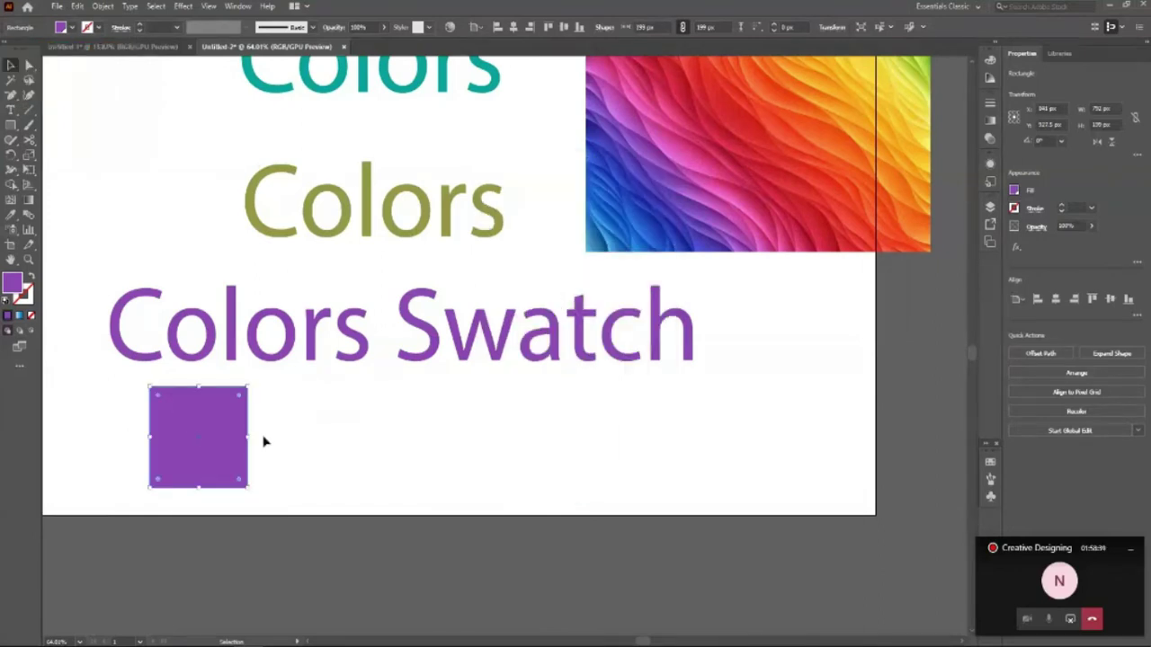
# Narrow the purple rectangle into a 199 px square and duplicate it directly to its right.
pyautogui.moveTo(238, 454); pyautogui.dragTo(340, 454)
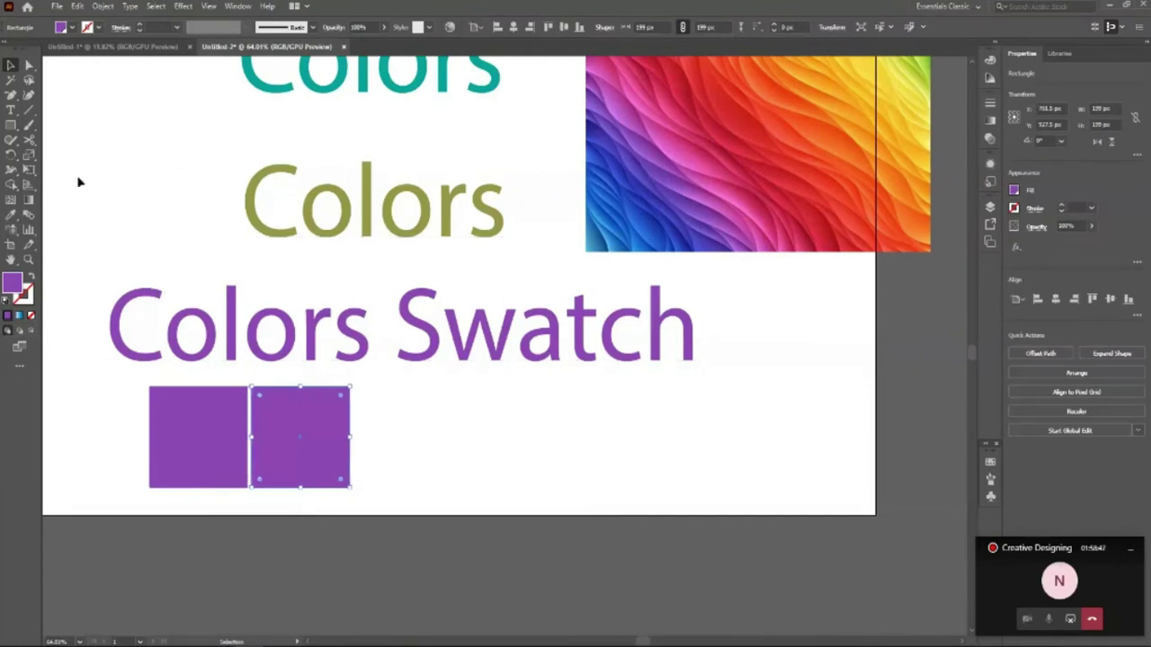
pyautogui.click(71, 27)
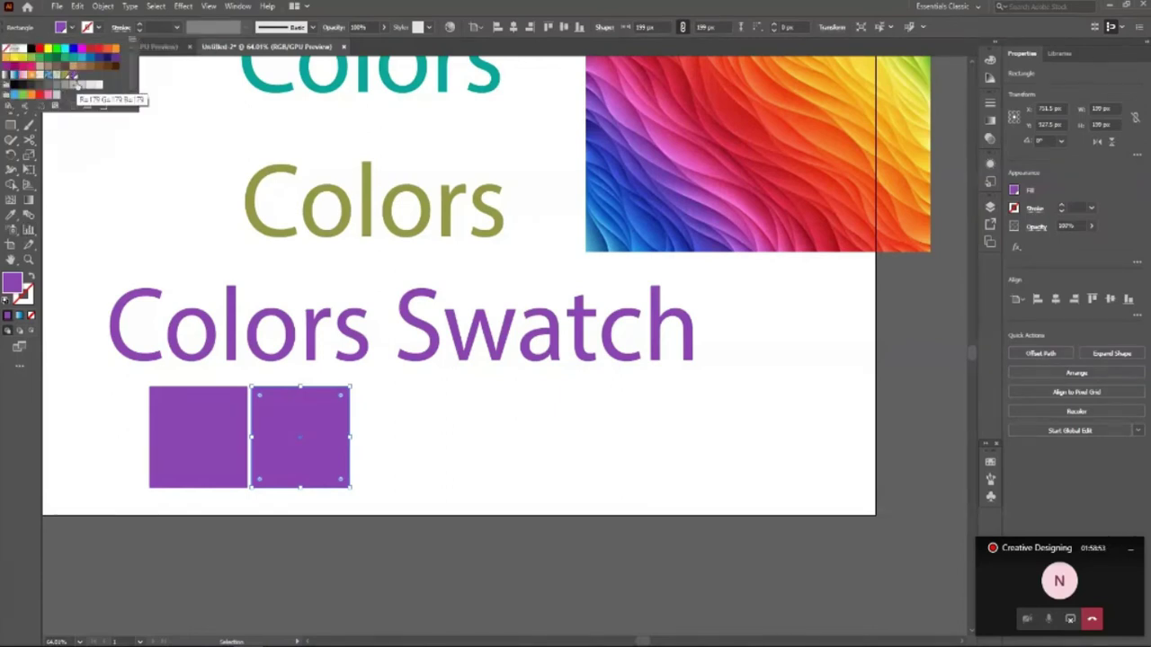
pyautogui.doubleClick(74, 77)
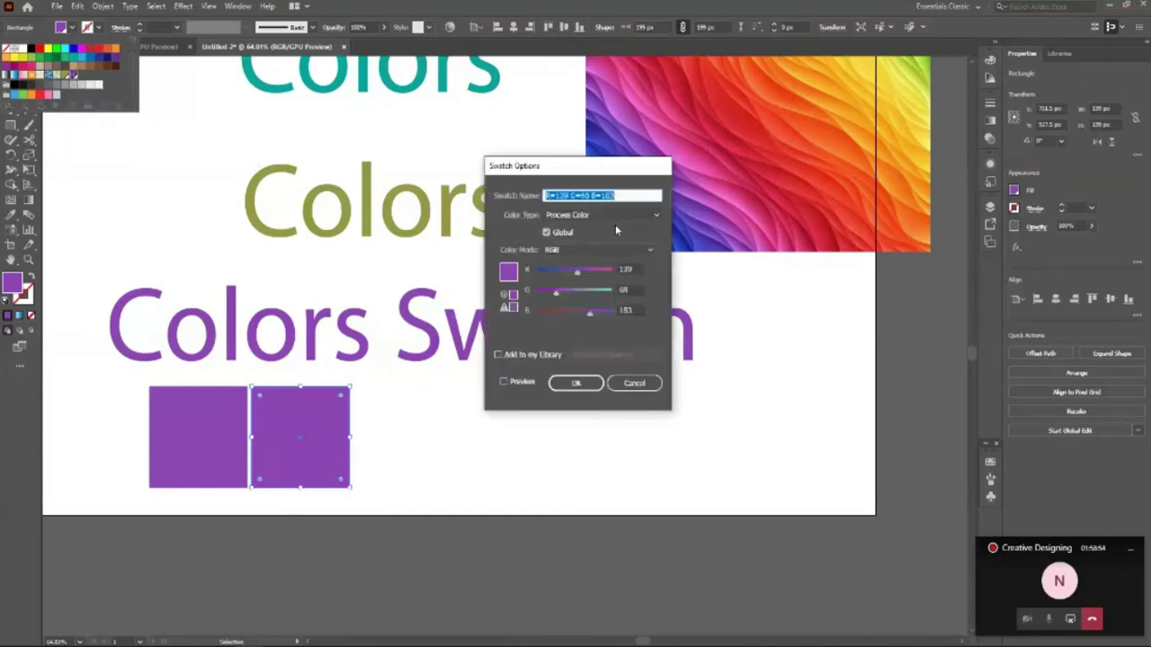
pyautogui.moveTo(556, 292); pyautogui.dragTo(581, 315)
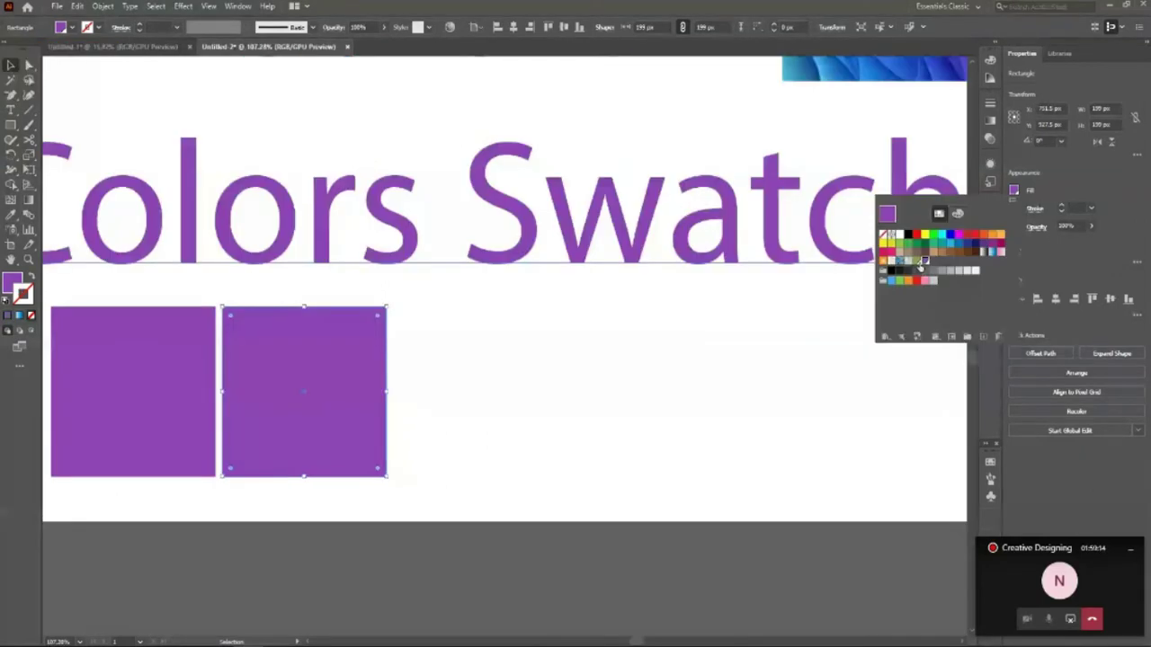
pyautogui.click(939, 213)
pyautogui.click(638, 383)
# Edit the saved purple global swatch to a deeper purple with R 141, G 33 and B 191.
pyautogui.click(957, 215)
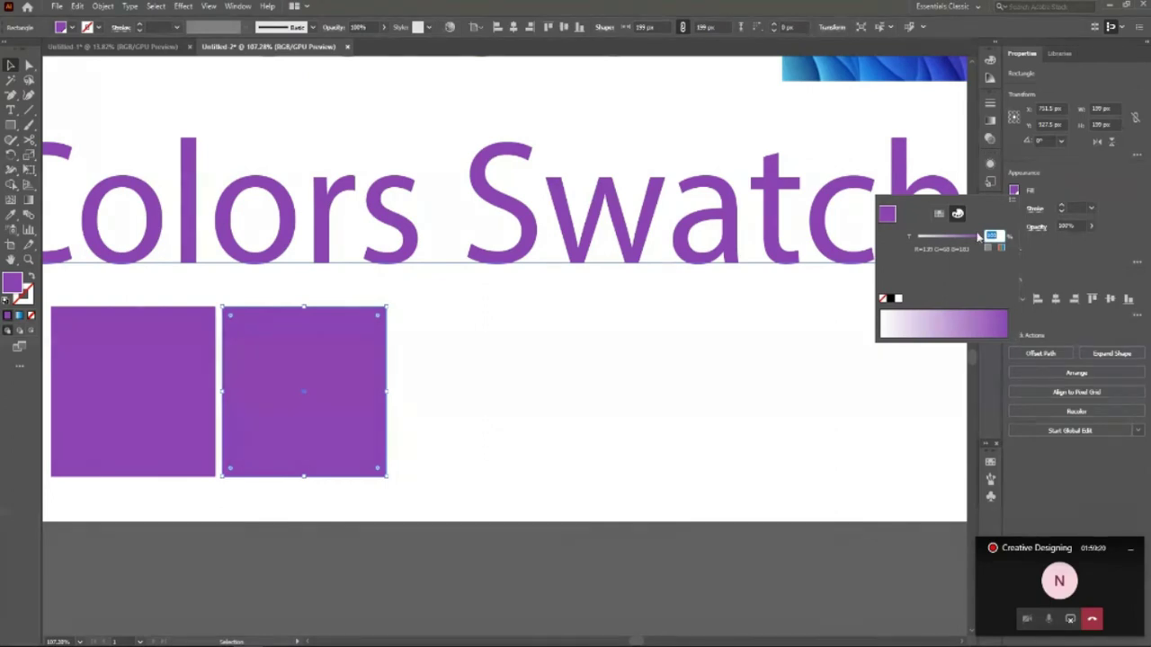
pyautogui.click(939, 213)
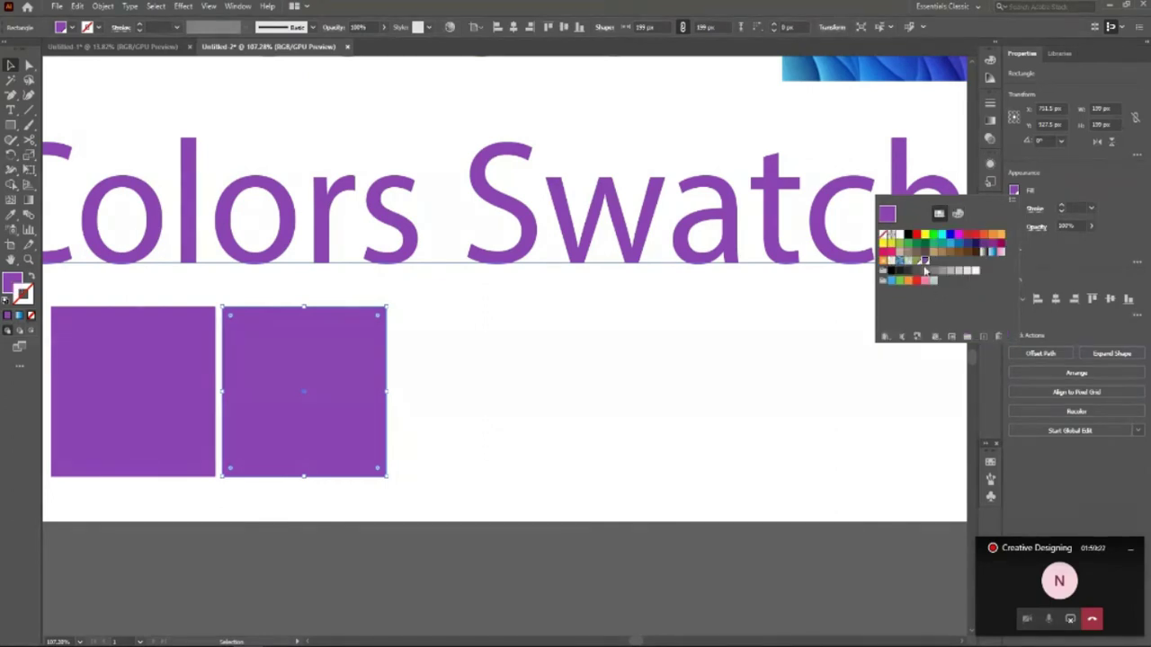
pyautogui.doubleClick(925, 261)
pyautogui.click(572, 386)
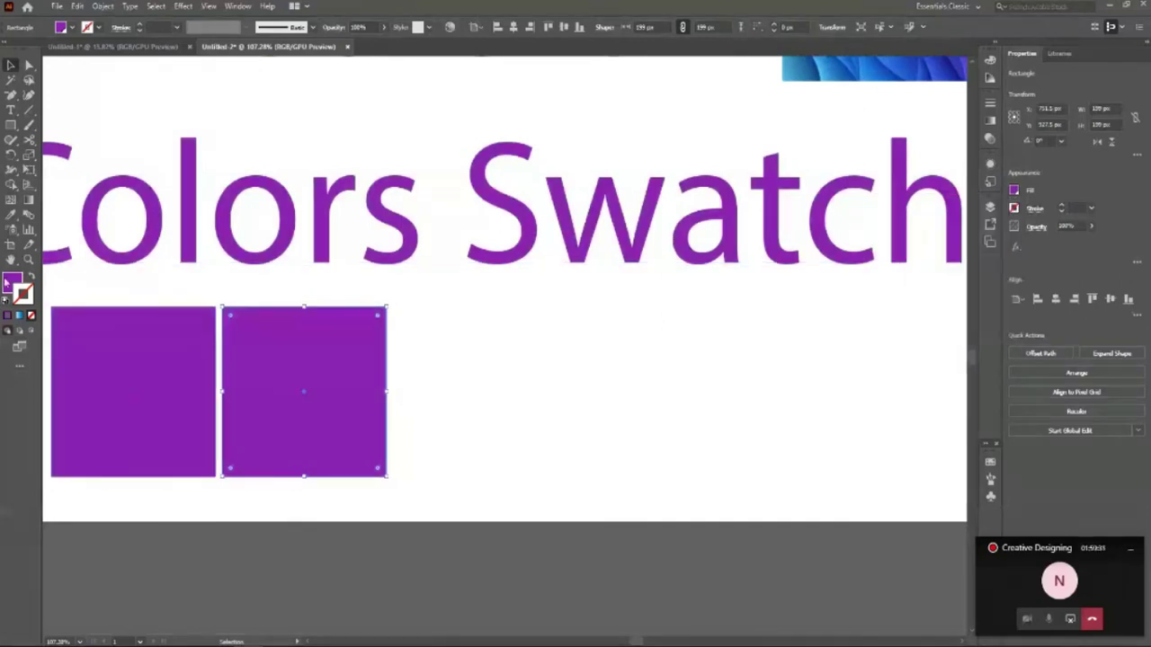
# Give the second square its own lighter purple fill, A332D8, independent of the global swatch.
pyautogui.doubleClick(13, 281)
pyautogui.write('8D21BF')
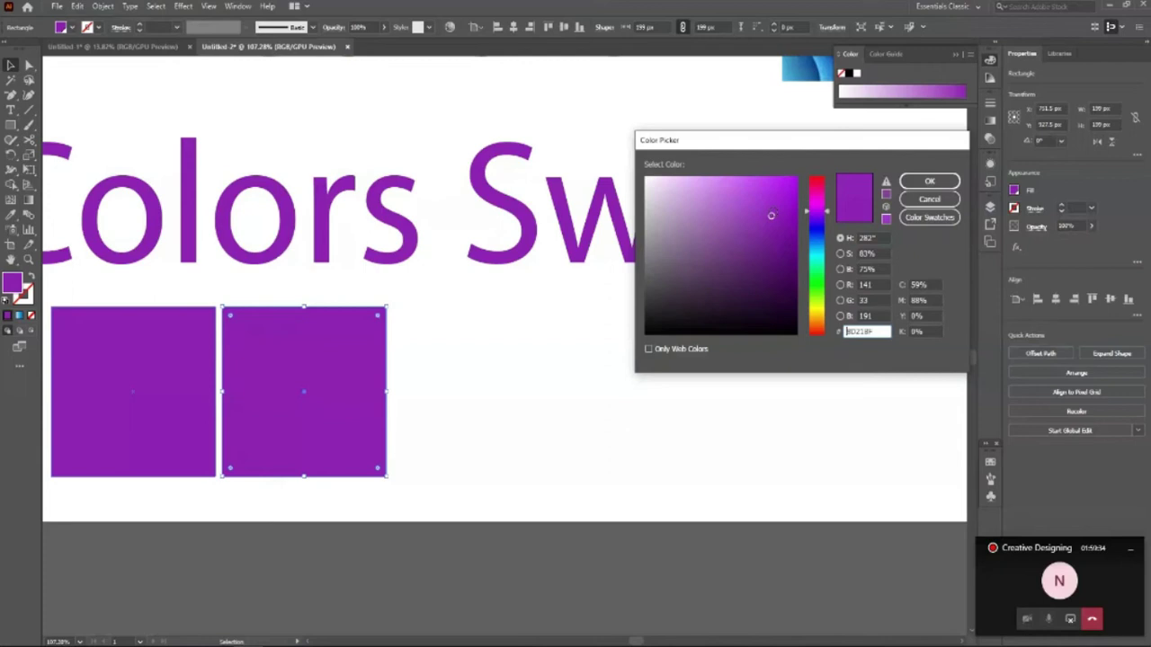
pyautogui.press('Return')
pyautogui.click(414, 435)
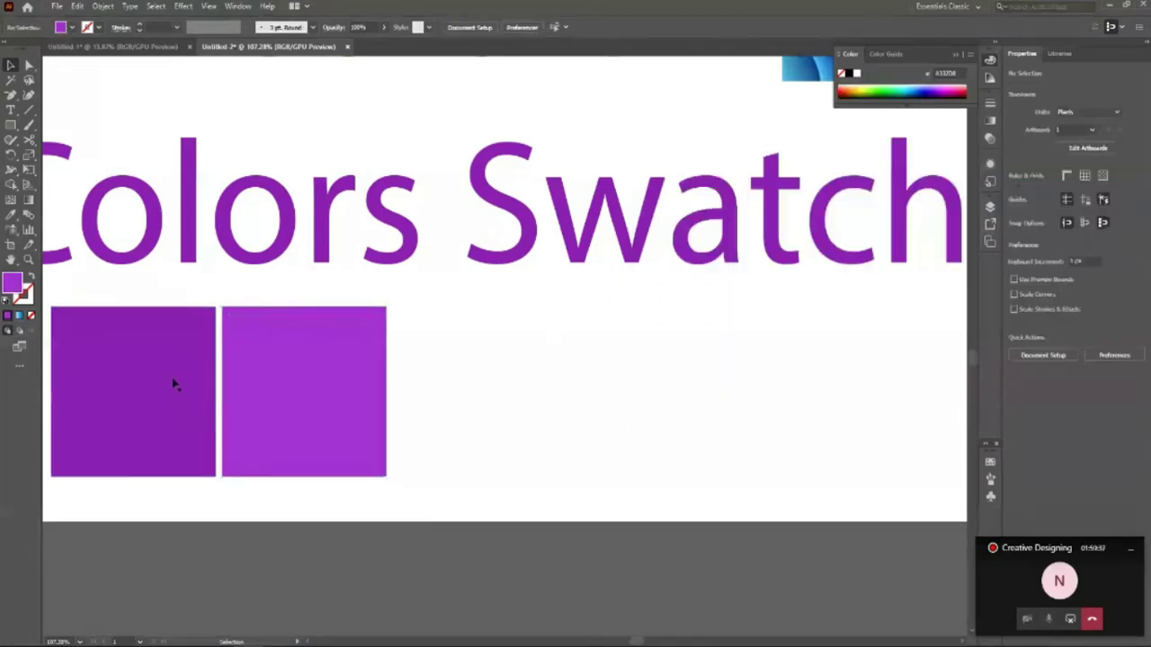
# Duplicate the second square to the right and fill the copy with the lighter purple A844E2.
pyautogui.moveTo(321, 423); pyautogui.dragTo(496, 421)
pyautogui.doubleClick(13, 286)
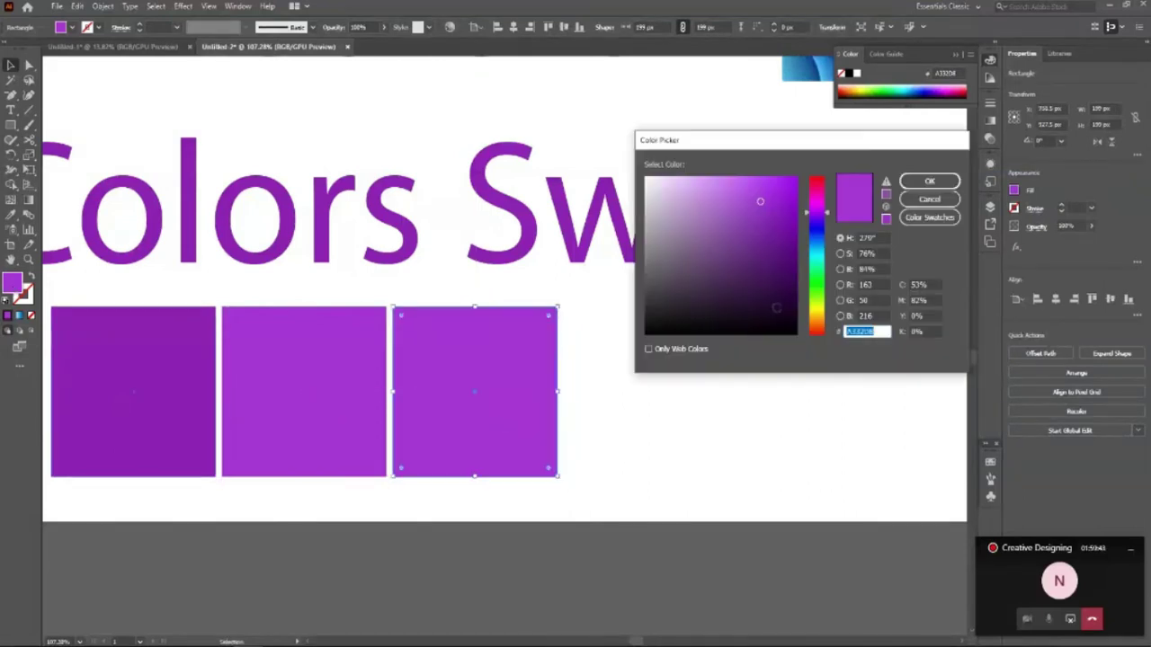
pyautogui.moveTo(757, 200); pyautogui.dragTo(751, 193)
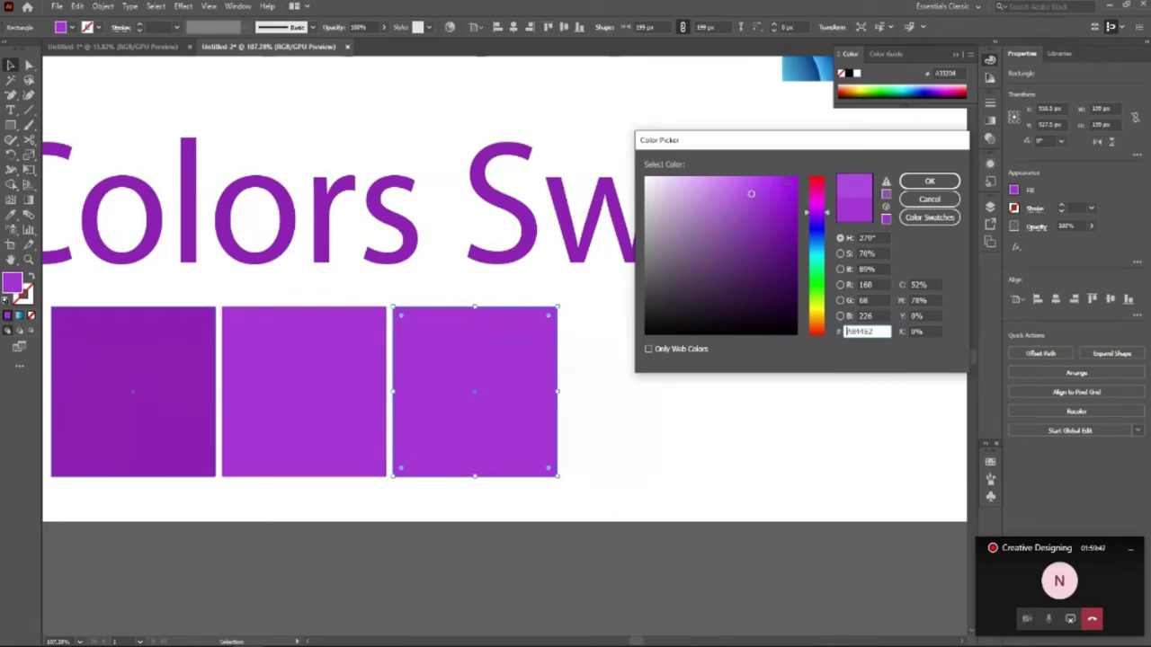
pyautogui.click(929, 182)
pyautogui.click(611, 440)
# Add a fourth square at the right end of the purple row with a still lighter purple fill.
pyautogui.press('z')
pyautogui.moveTo(417, 479); pyautogui.dragTo(288, 510)
pyautogui.moveTo(341, 480); pyautogui.dragTo(503, 423)
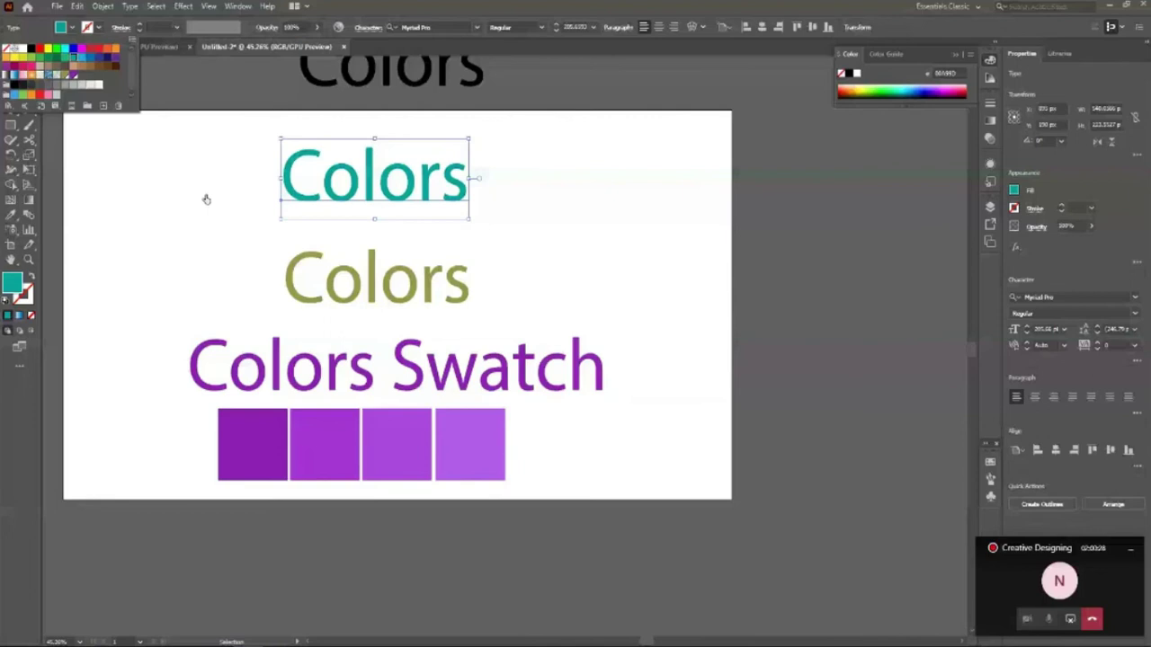
pyautogui.click(206, 198)
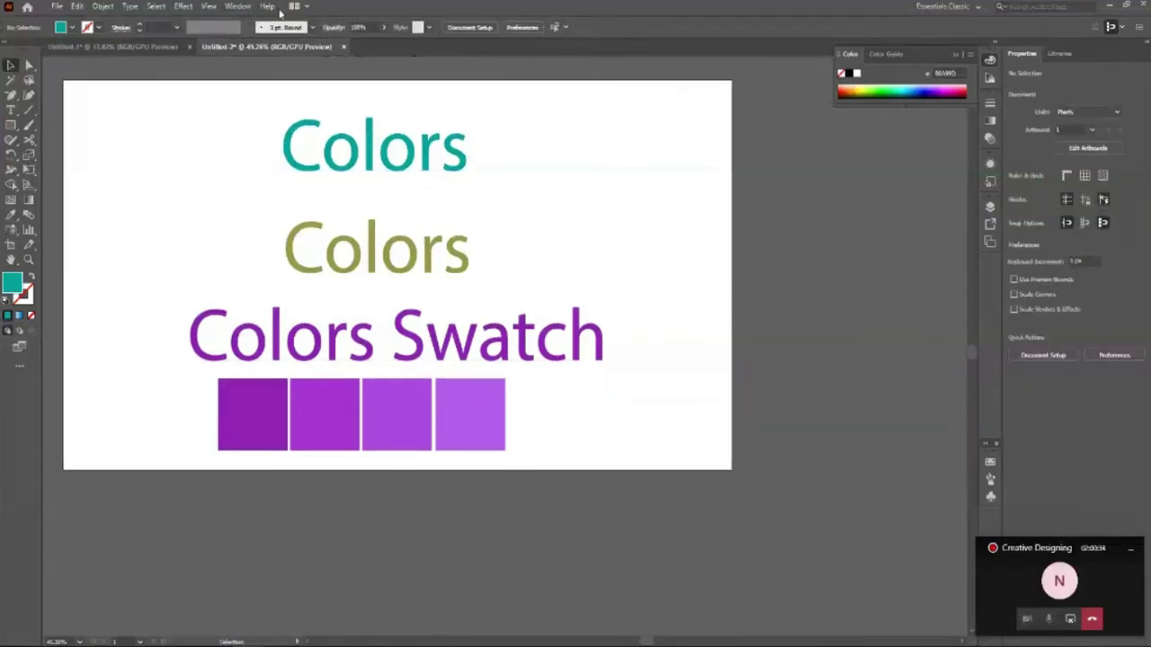
# Examine the Color Guide's shades and tints alongside the lightest purple square.
pyautogui.click(897, 55)
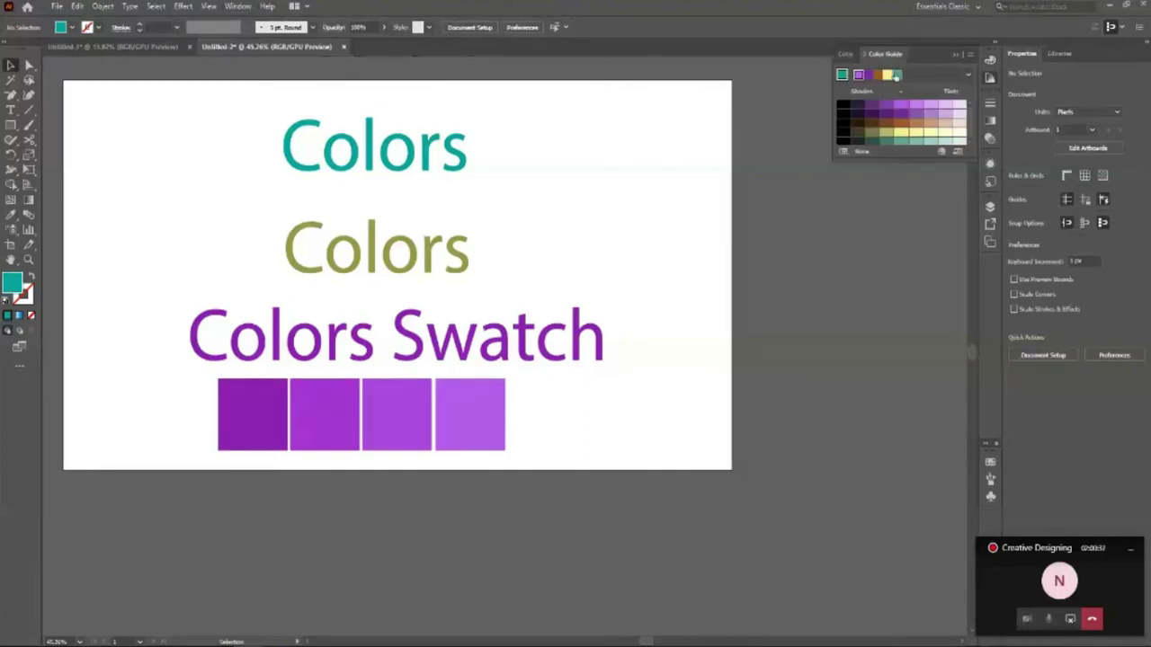
pyautogui.click(485, 423)
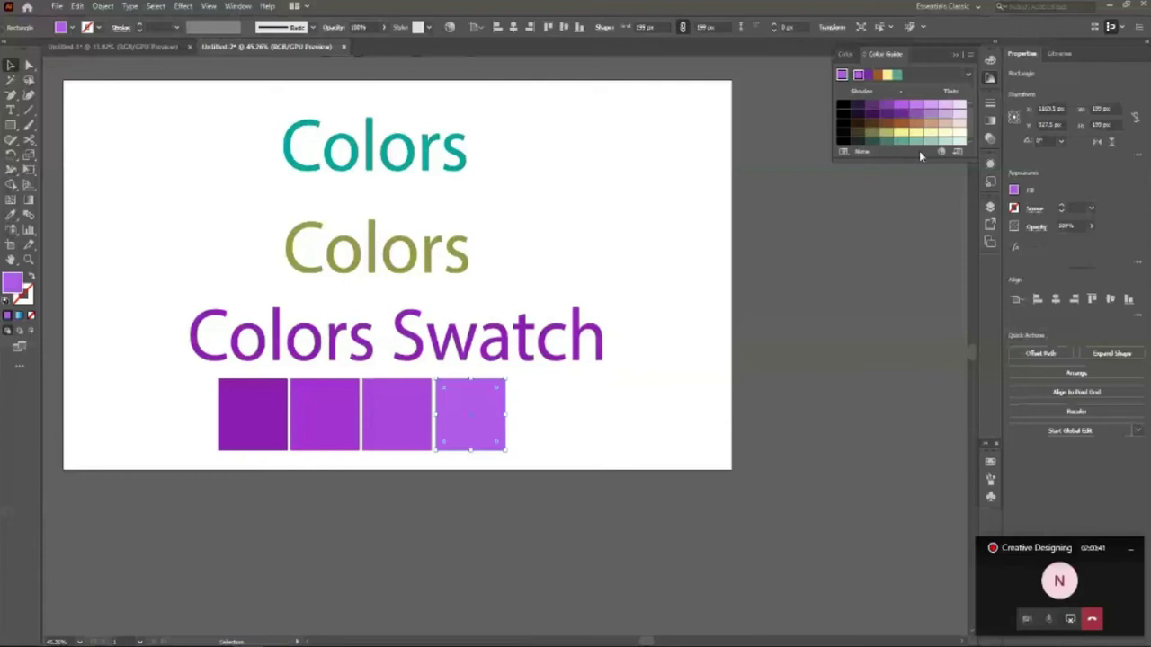
pyautogui.click(588, 396)
# Duplicate the darkest purple square below the artboard and fill the copy with black from the Color Guide's second row.
pyautogui.scroll(-1, 544, 413)
pyautogui.scroll(-1, 178, 363)
pyautogui.scroll(1, 263, 389)
pyautogui.moveTo(266, 392); pyautogui.dragTo(262, 497)
pyautogui.moveTo(916, 158); pyautogui.dragTo(918, 232)
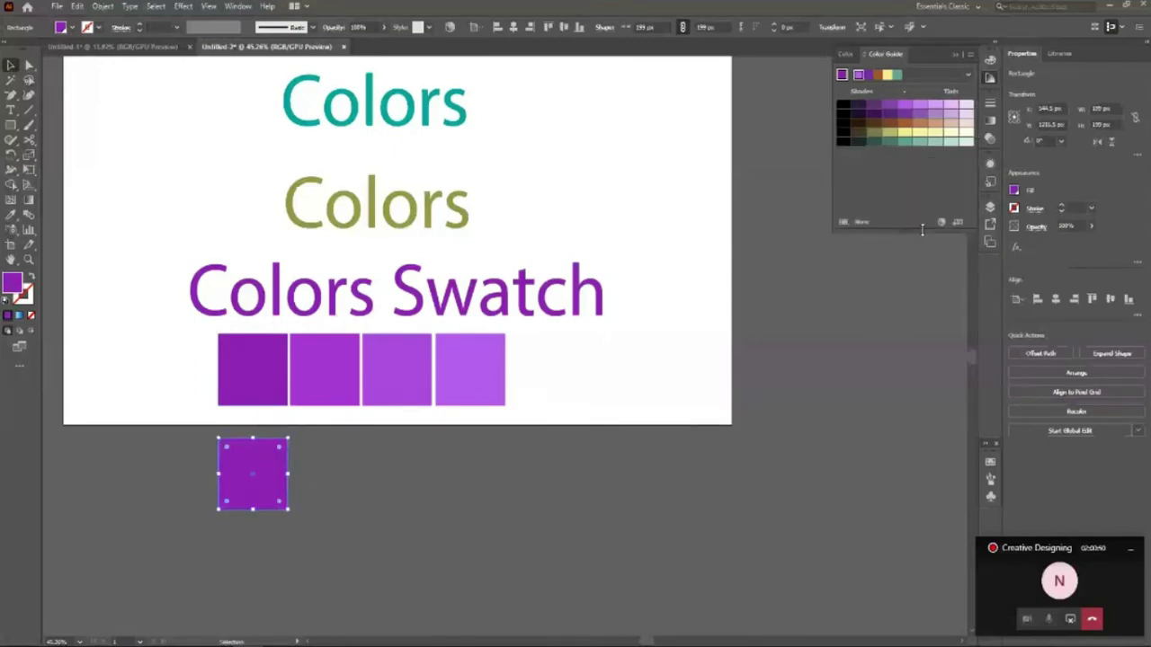
pyautogui.click(842, 115)
# Add two copies to the right of the black square, filled with the next two very dark purple shades of that Color Guide row.
pyautogui.moveTo(258, 492); pyautogui.dragTo(331, 492)
pyautogui.click(859, 117)
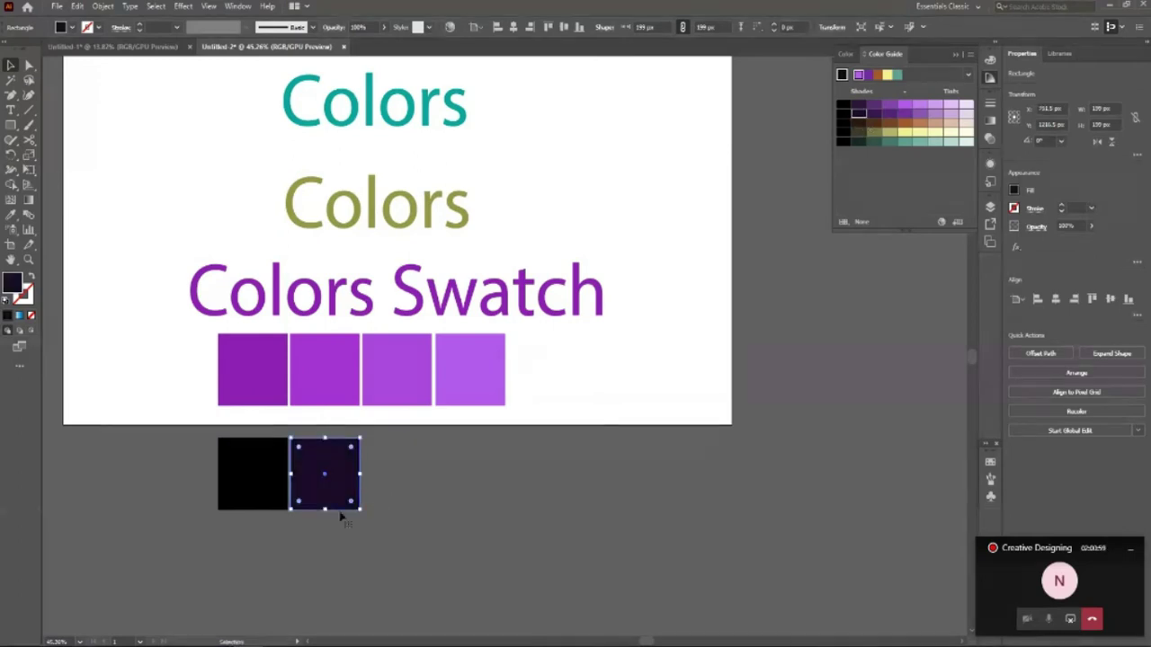
pyautogui.moveTo(341, 506); pyautogui.dragTo(414, 492)
pyautogui.click(880, 115)
pyautogui.click(420, 522)
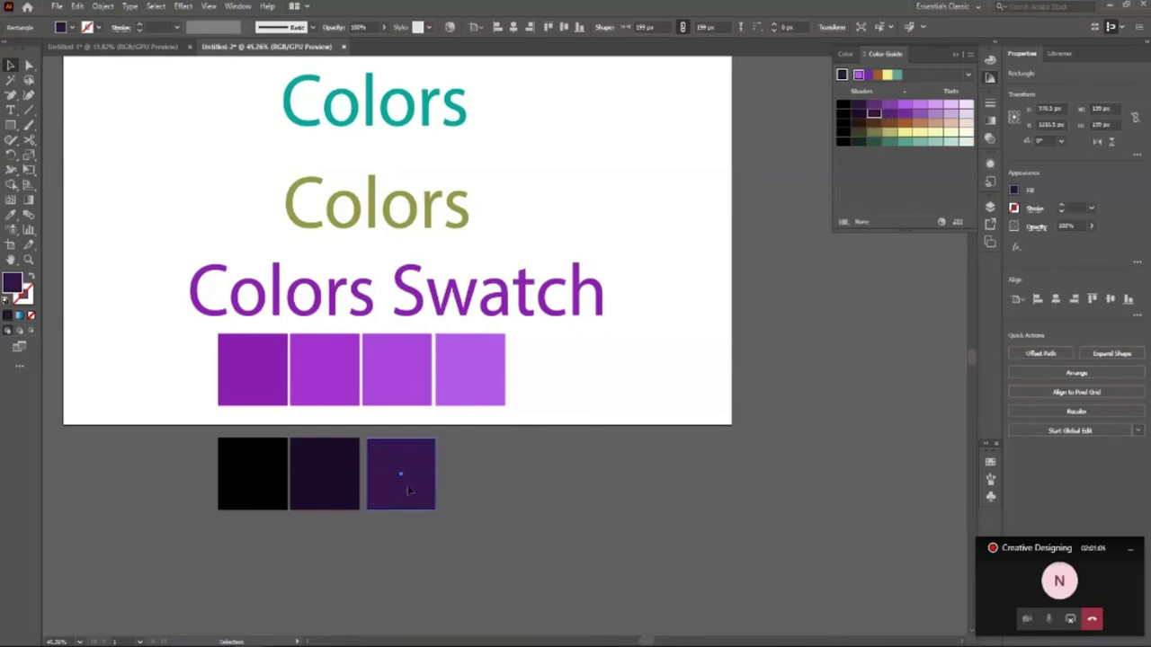
pyautogui.click(408, 490)
# Add a fourth and fifth square to the lower row, filled with the next two progressively lighter purples from the Color Guide.
pyautogui.moveTo(408, 490); pyautogui.dragTo(471, 496)
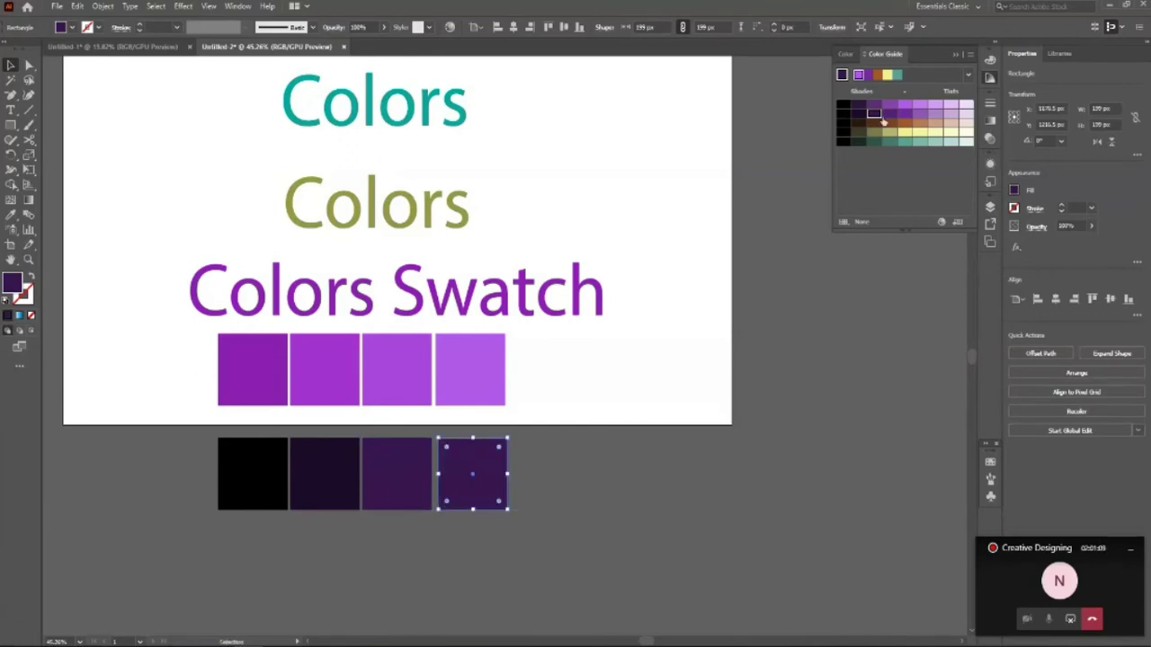
pyautogui.click(895, 114)
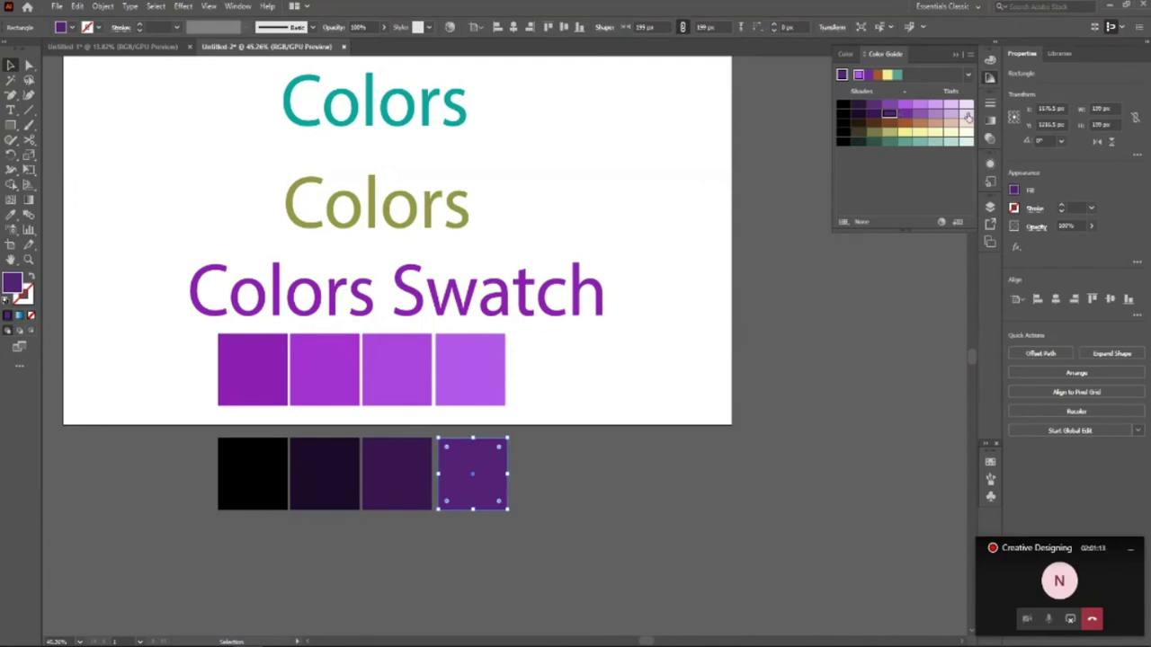
pyautogui.click(622, 520)
pyautogui.click(500, 496)
pyautogui.moveTo(485, 483); pyautogui.dragTo(544, 486)
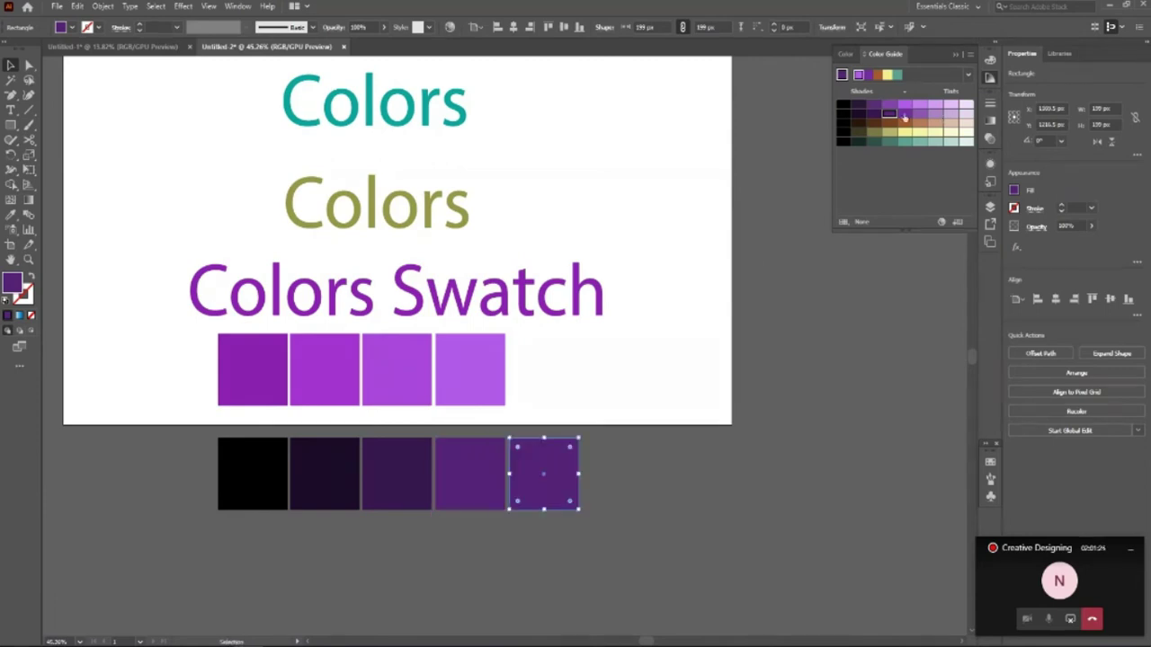
pyautogui.click(904, 114)
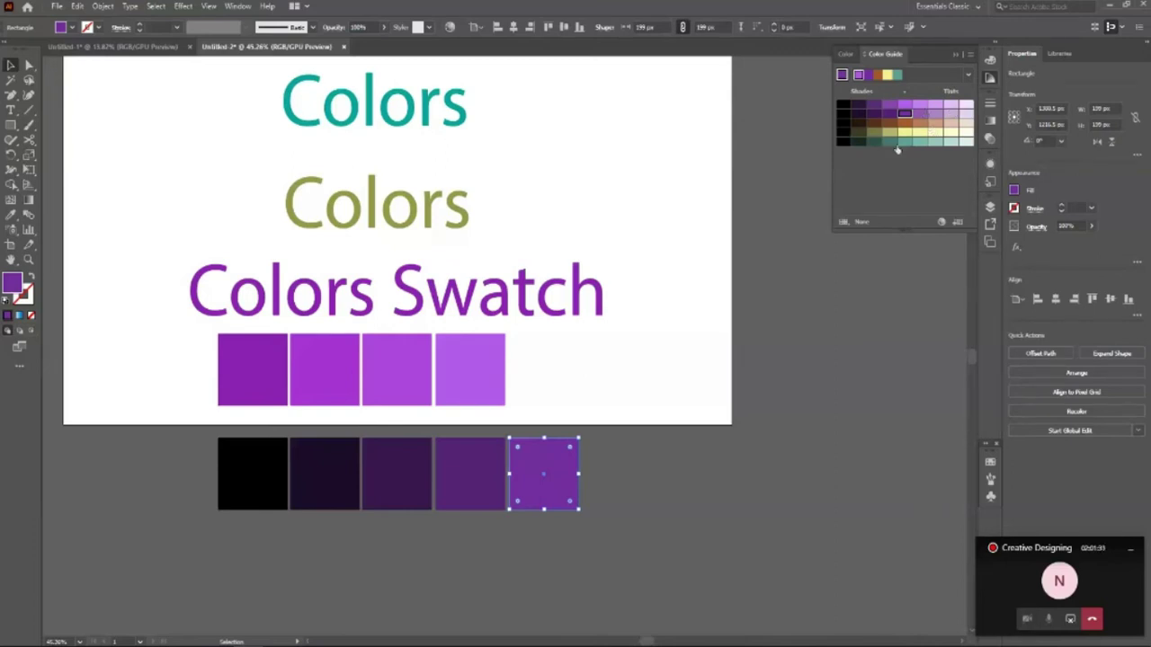
# Add a sixth square to the lower row and fill it with the first light purple tint of the same Color Guide row.
pyautogui.moveTo(557, 494); pyautogui.dragTo(629, 496)
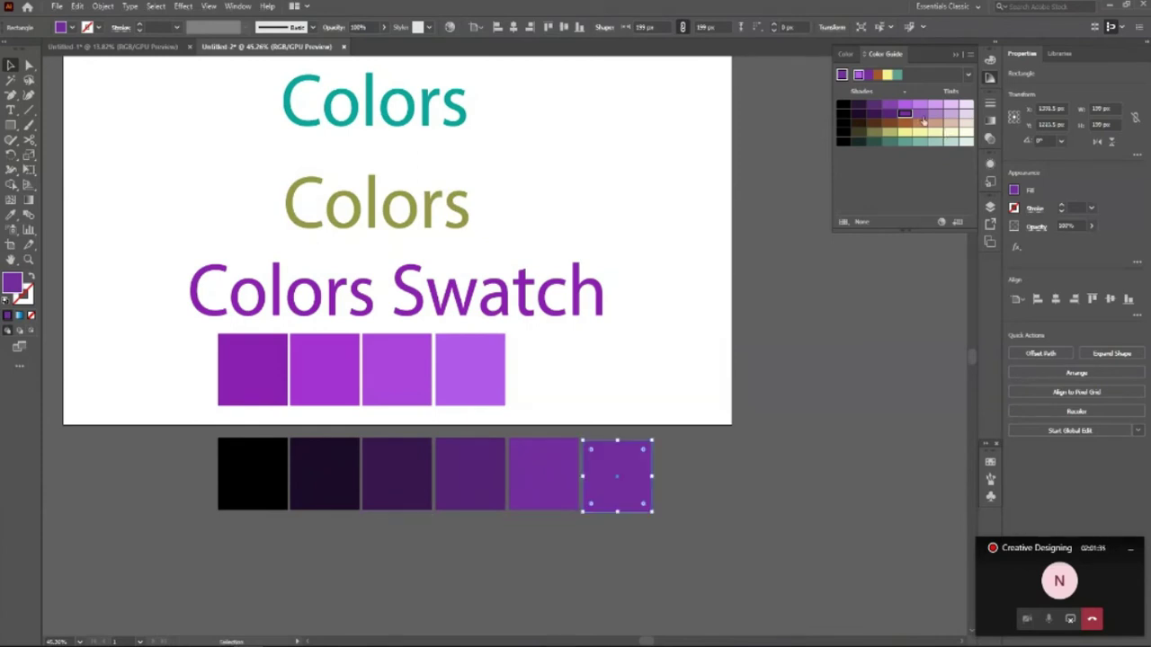
pyautogui.click(921, 114)
pyautogui.click(809, 441)
# Move the black square and the next two dark purple squares into a vertical column beside the artboard's left edge.
pyautogui.scroll(-1, 439, 515)
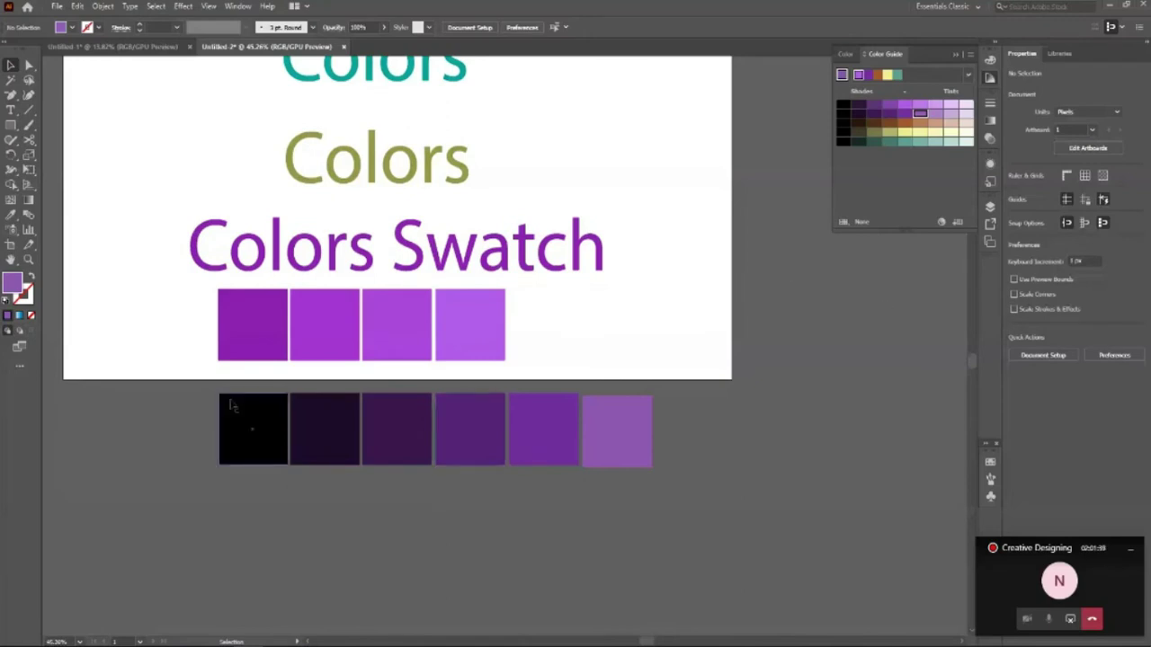
pyautogui.moveTo(205, 389); pyautogui.dragTo(699, 512)
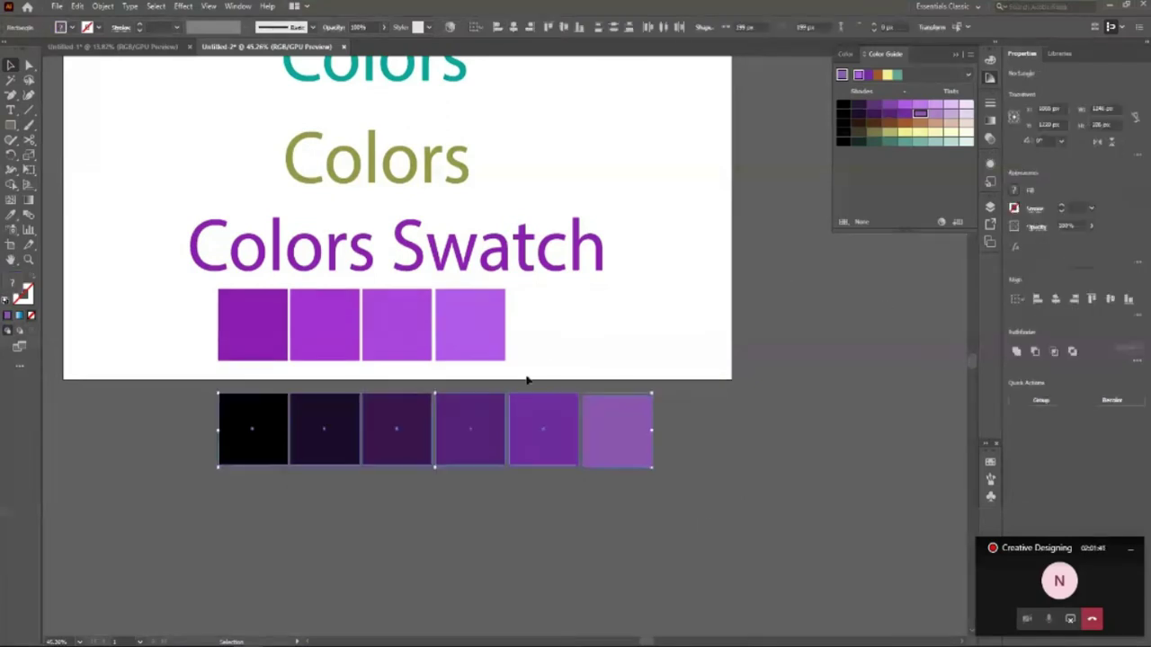
pyautogui.scroll(2, 544, 346)
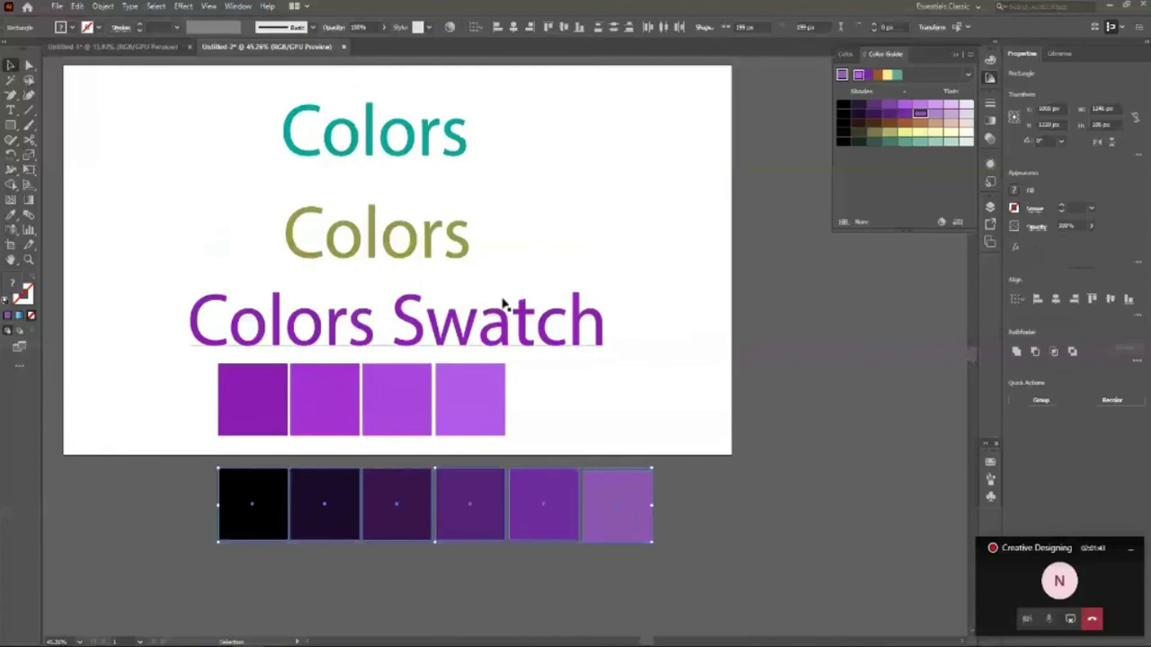
pyautogui.press('z')
pyautogui.moveTo(573, 246); pyautogui.dragTo(294, 291)
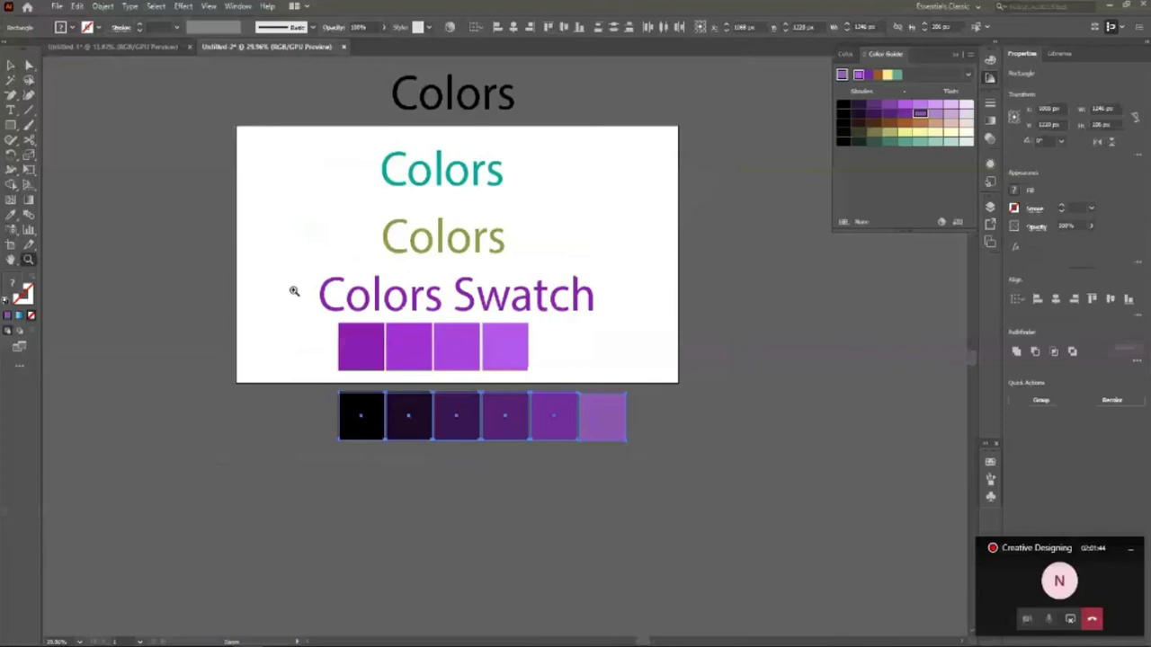
pyautogui.press('v')
pyautogui.moveTo(348, 438); pyautogui.dragTo(184, 238)
pyautogui.moveTo(457, 416); pyautogui.dragTo(195, 339)
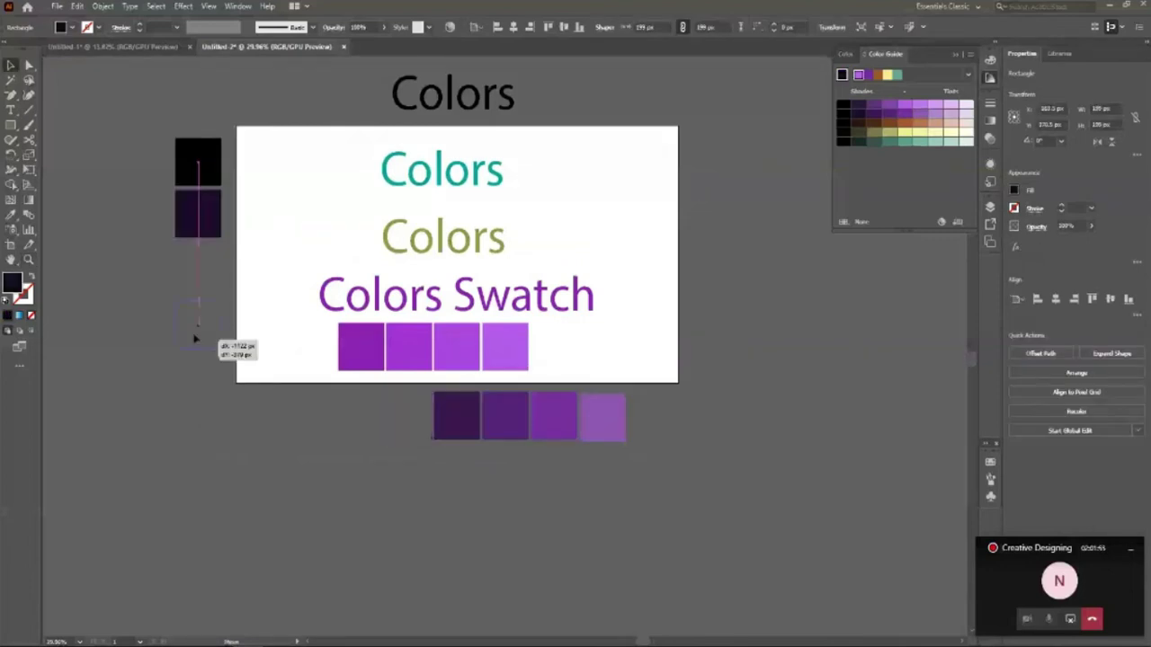
pyautogui.moveTo(194, 338); pyautogui.dragTo(193, 279)
# Extend the vertical column downward with the remaining three purple squares, ordered from dark to light.
pyautogui.moveTo(512, 416); pyautogui.dragTo(214, 332)
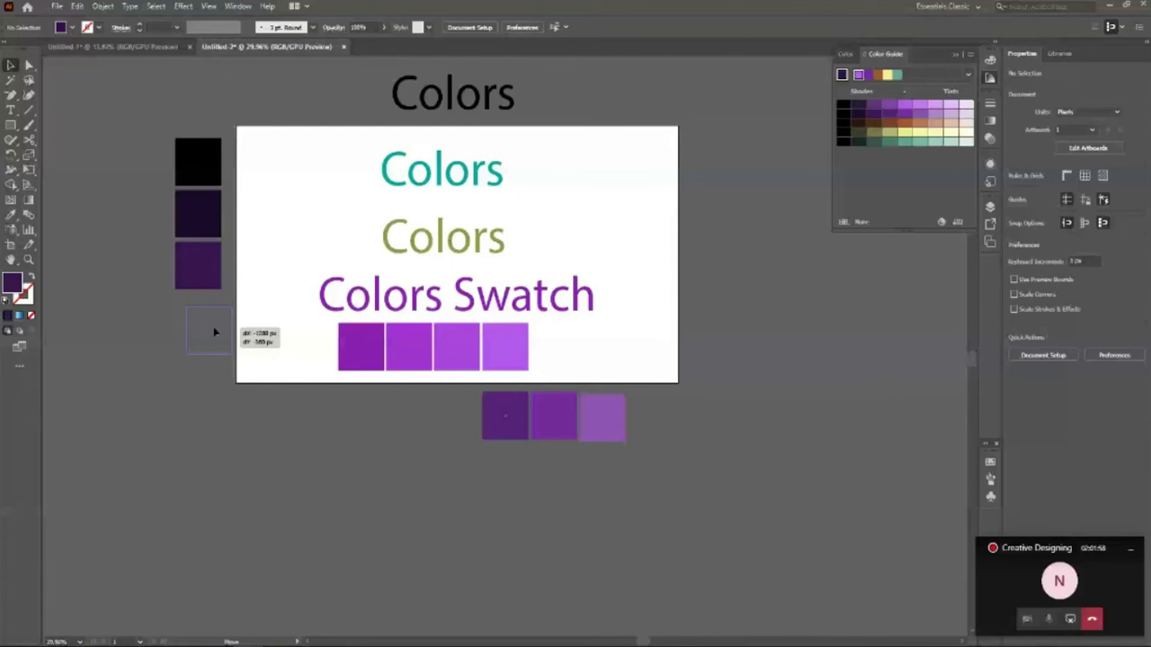
pyautogui.moveTo(215, 333); pyautogui.dragTo(204, 321)
pyautogui.moveTo(553, 415); pyautogui.dragTo(198, 373)
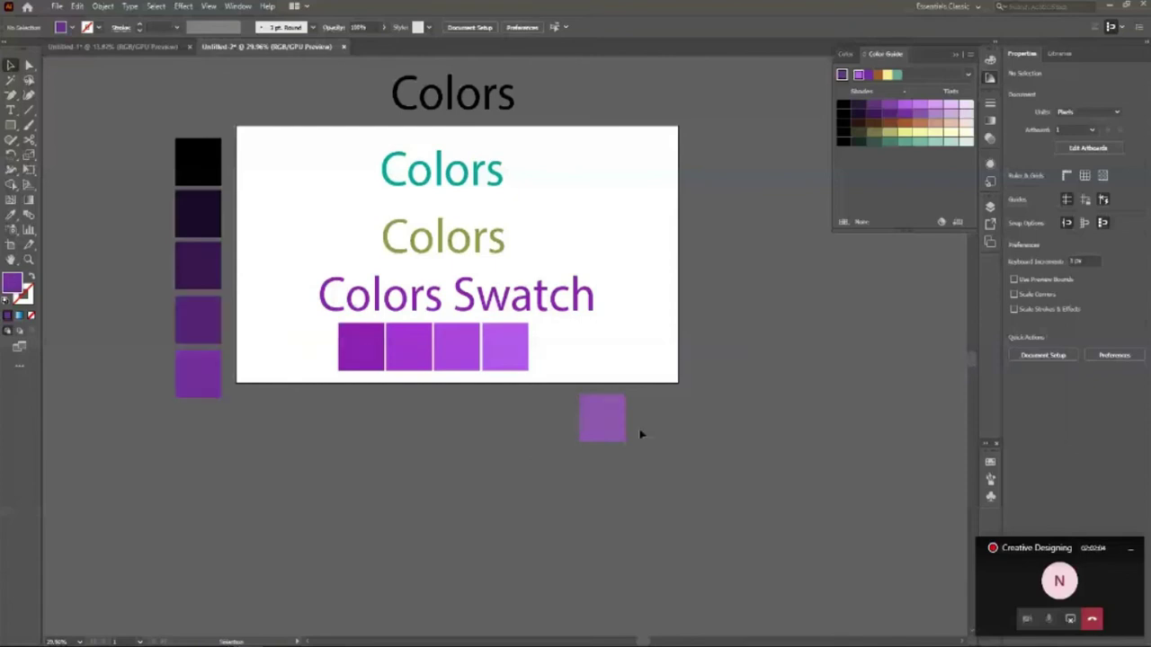
pyautogui.moveTo(602, 418); pyautogui.dragTo(199, 426)
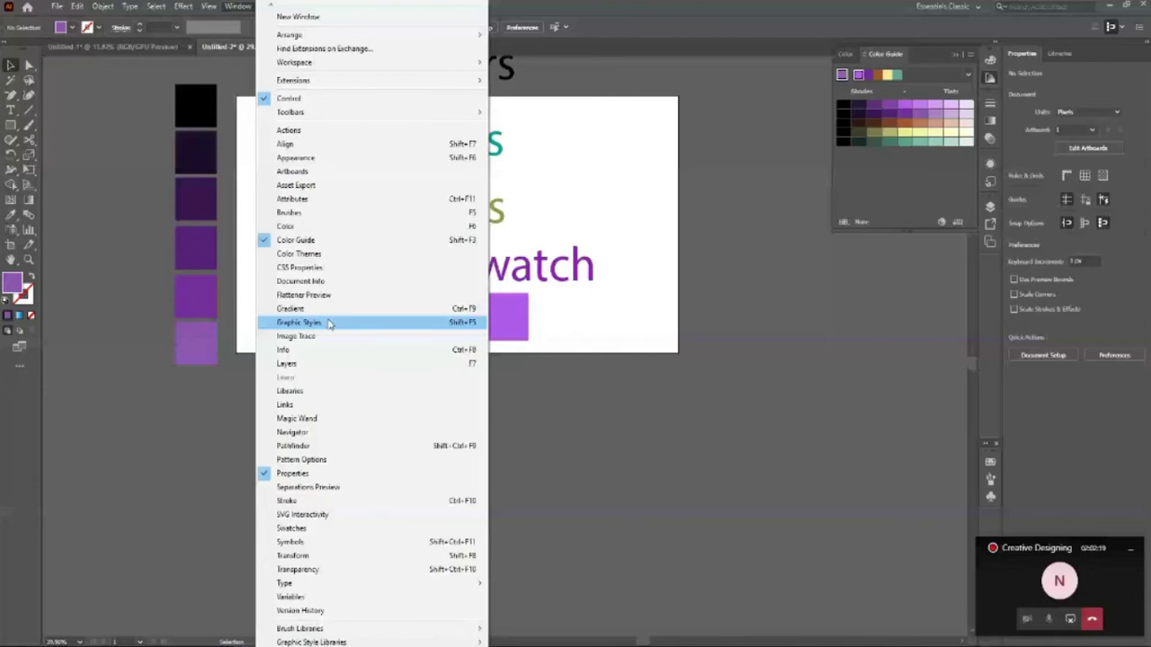
# Open the Adobe Color Themes panel.
pyautogui.click(306, 255)
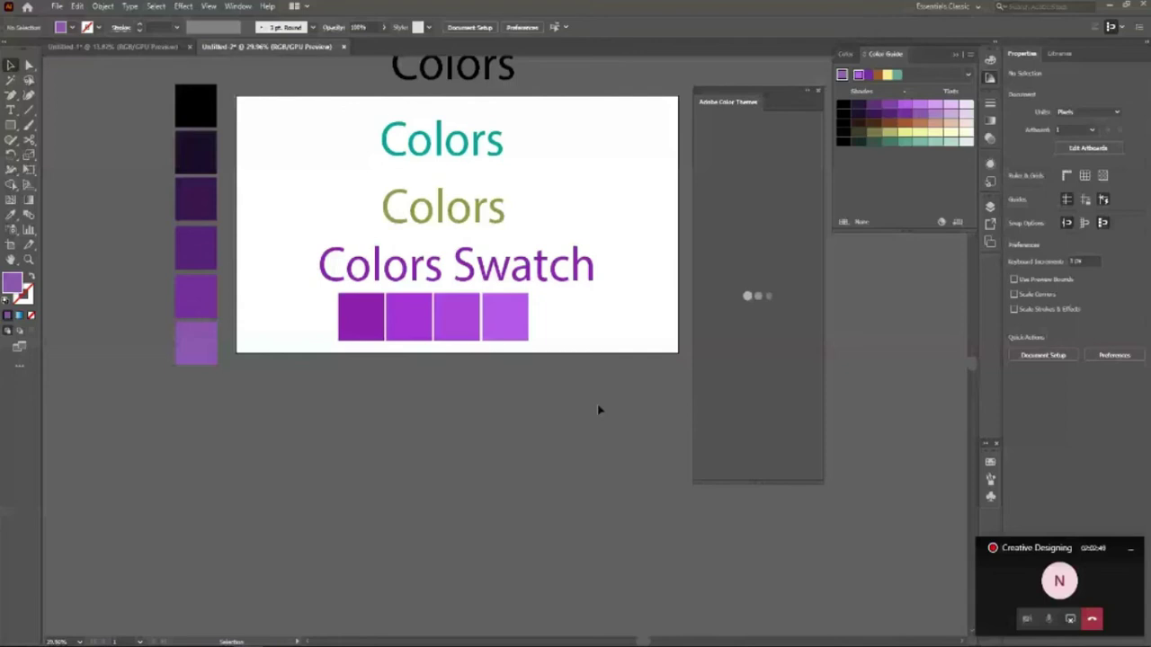
pyautogui.scroll(2, 432, 513)
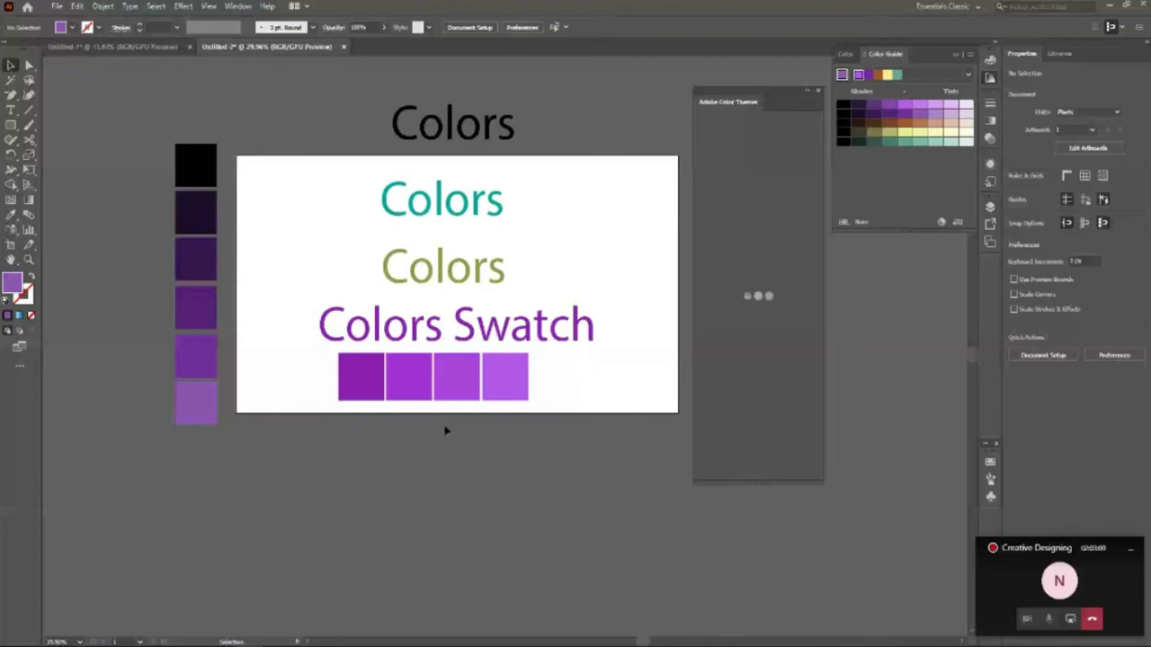
# Fill the four squares inside the artboard with progressively lighter greens from the Color Guide's last row, and select the row.
pyautogui.click(430, 365)
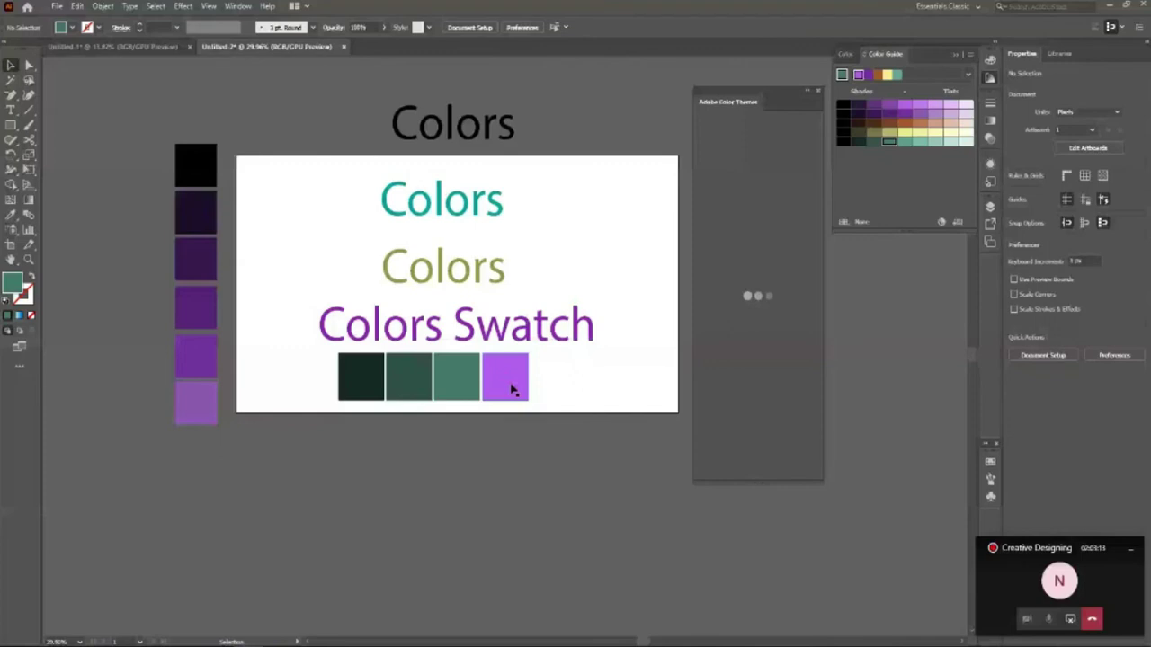
pyautogui.click(511, 388)
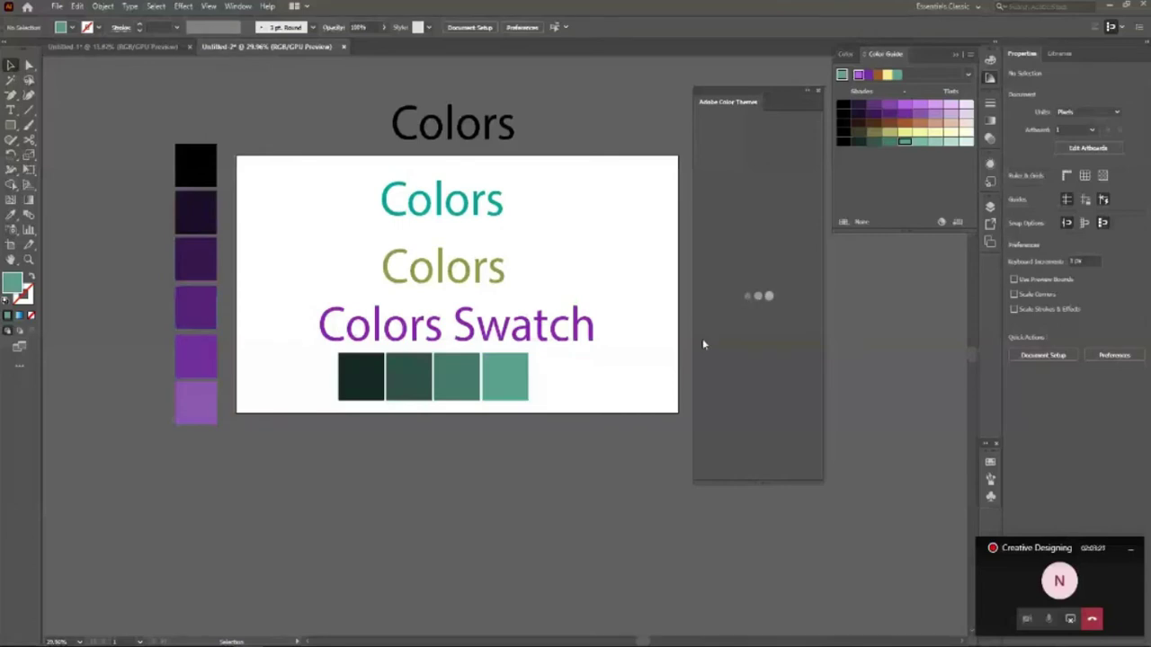
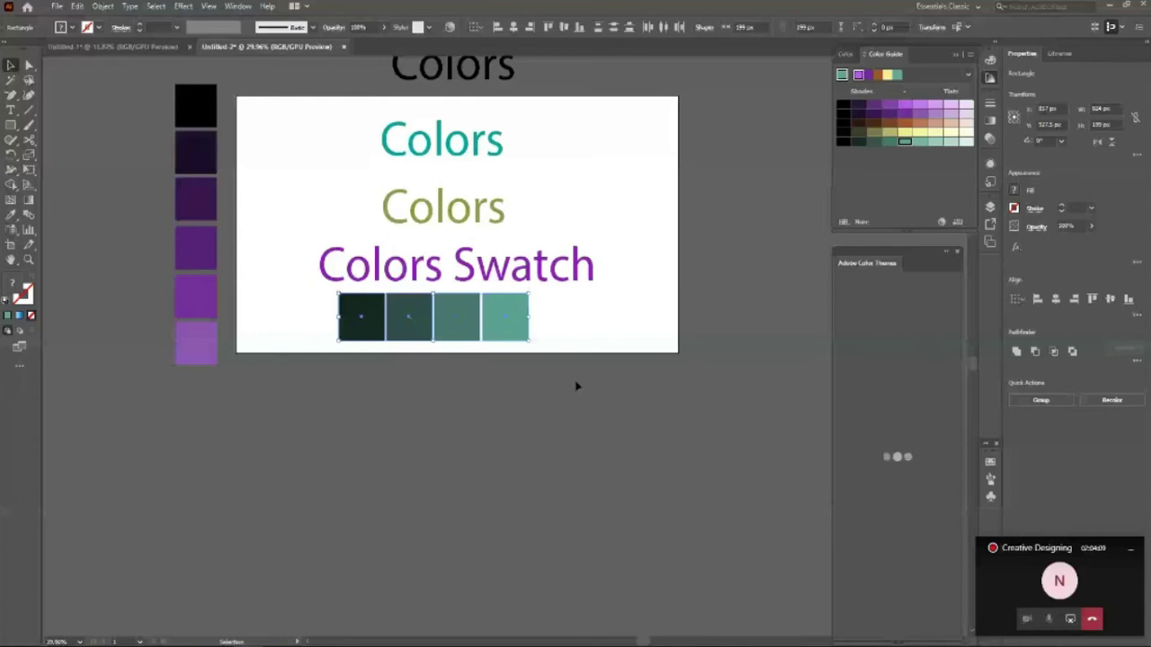
pyautogui.moveTo(286, 308); pyautogui.dragTo(483, 417)
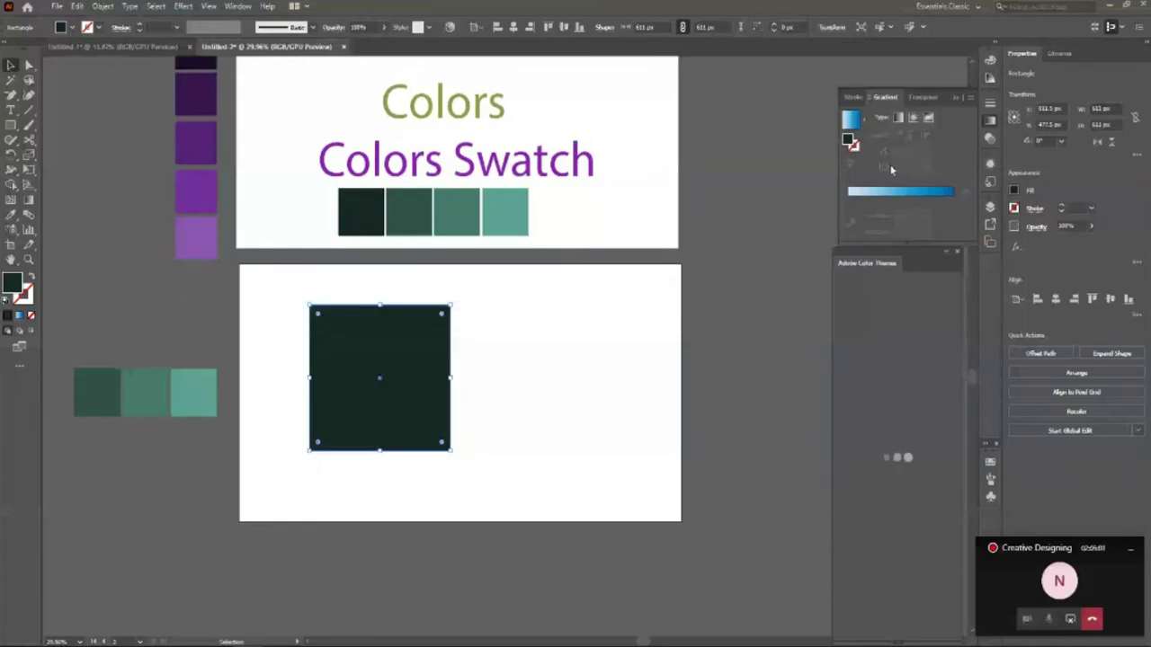
# Apply a linear gradient to the large dark green square and change it to the White, Black preset.
pyautogui.click(856, 200)
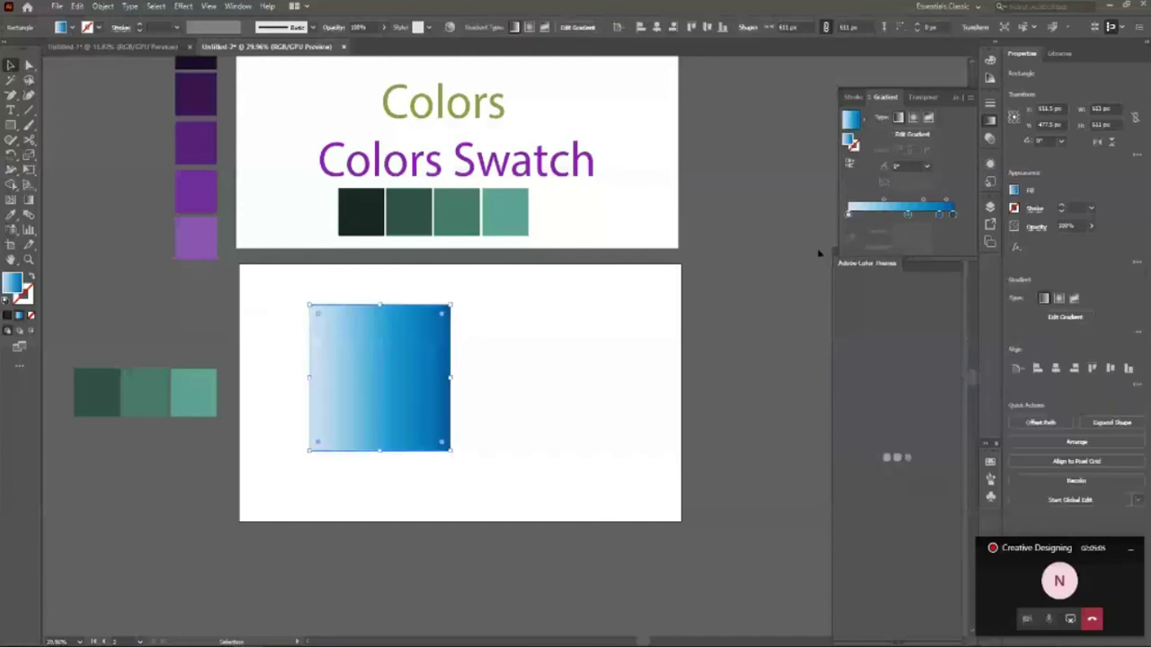
pyautogui.click(939, 214)
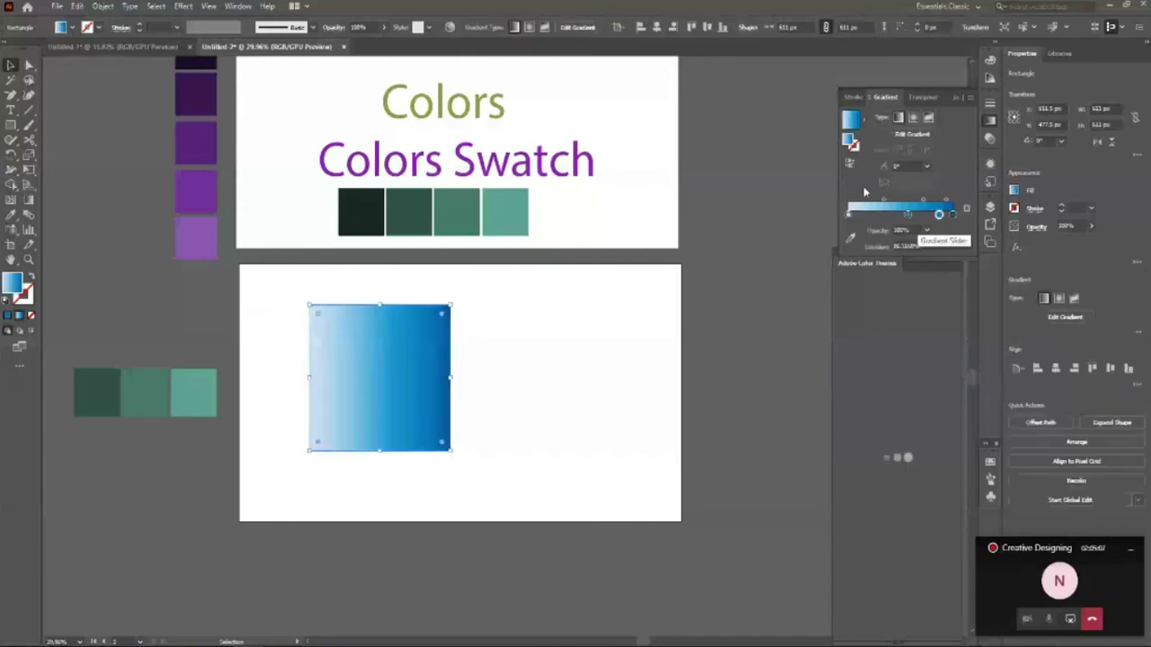
pyautogui.click(864, 124)
pyautogui.scroll(1, 863, 191)
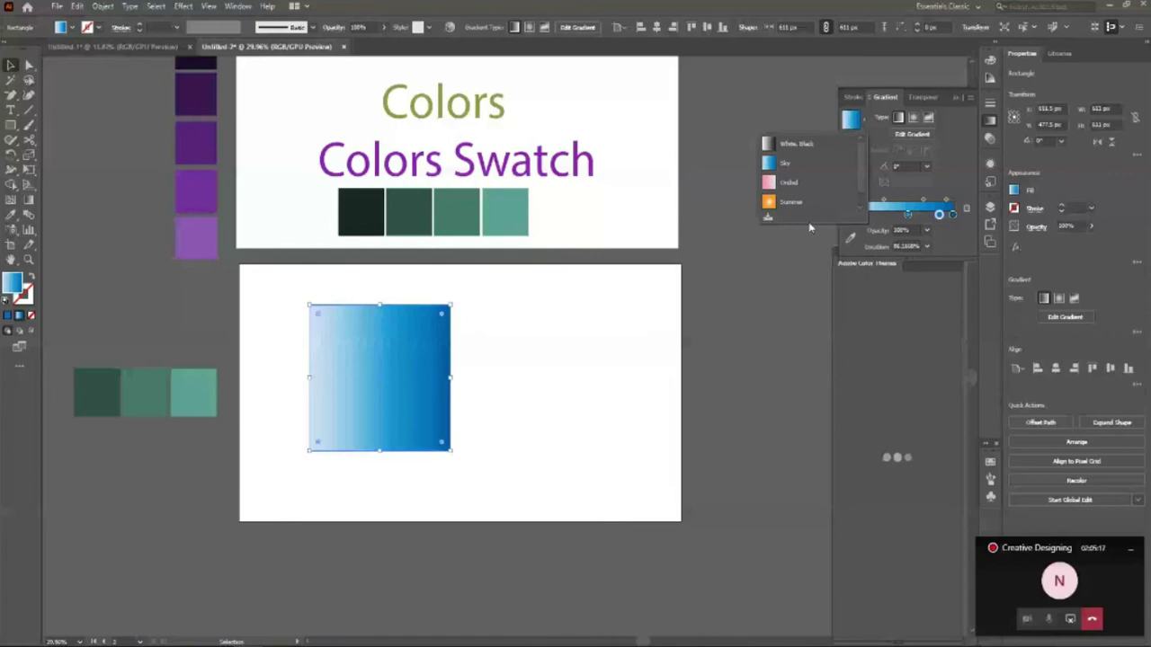
pyautogui.click(794, 143)
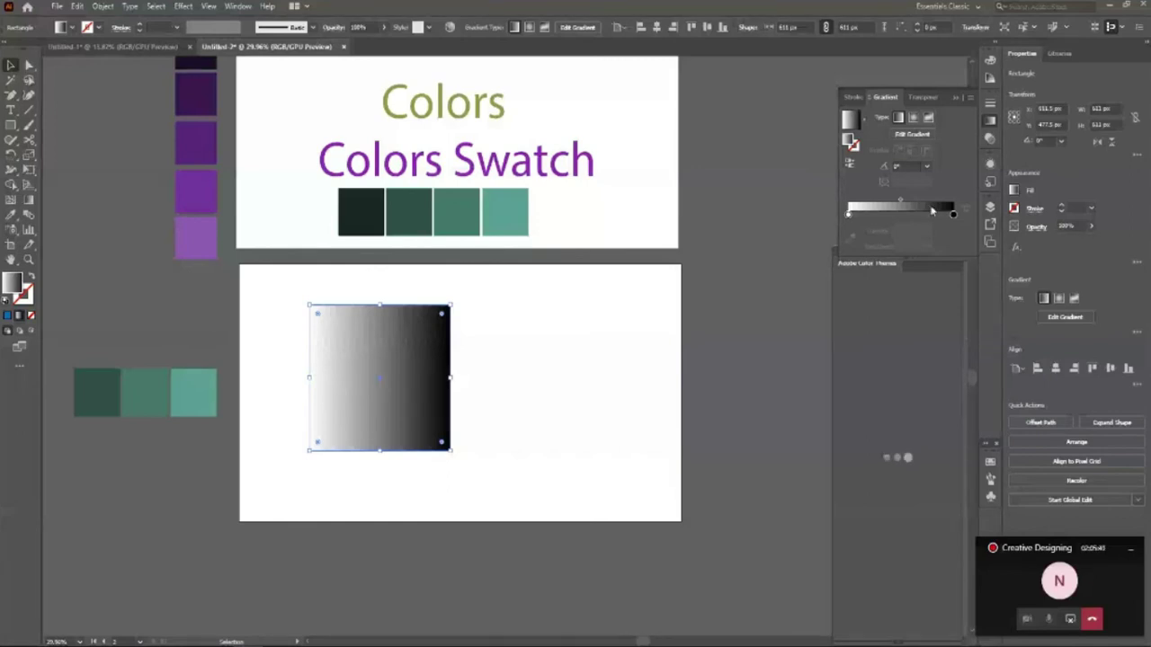
pyautogui.click(865, 123)
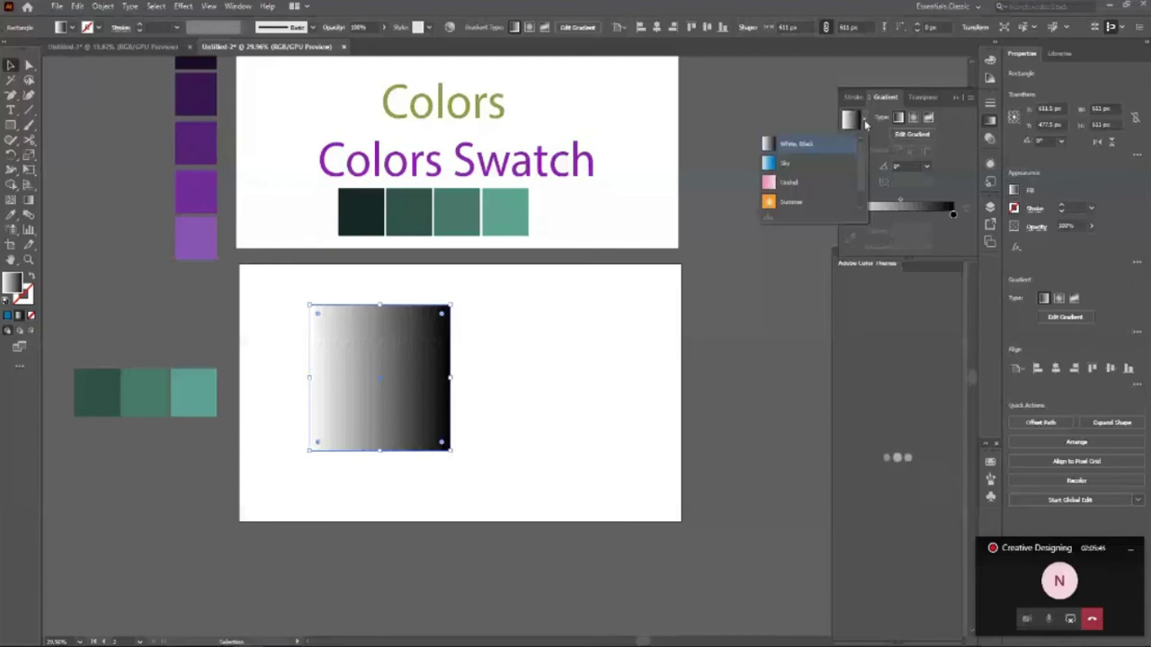
pyautogui.click(897, 119)
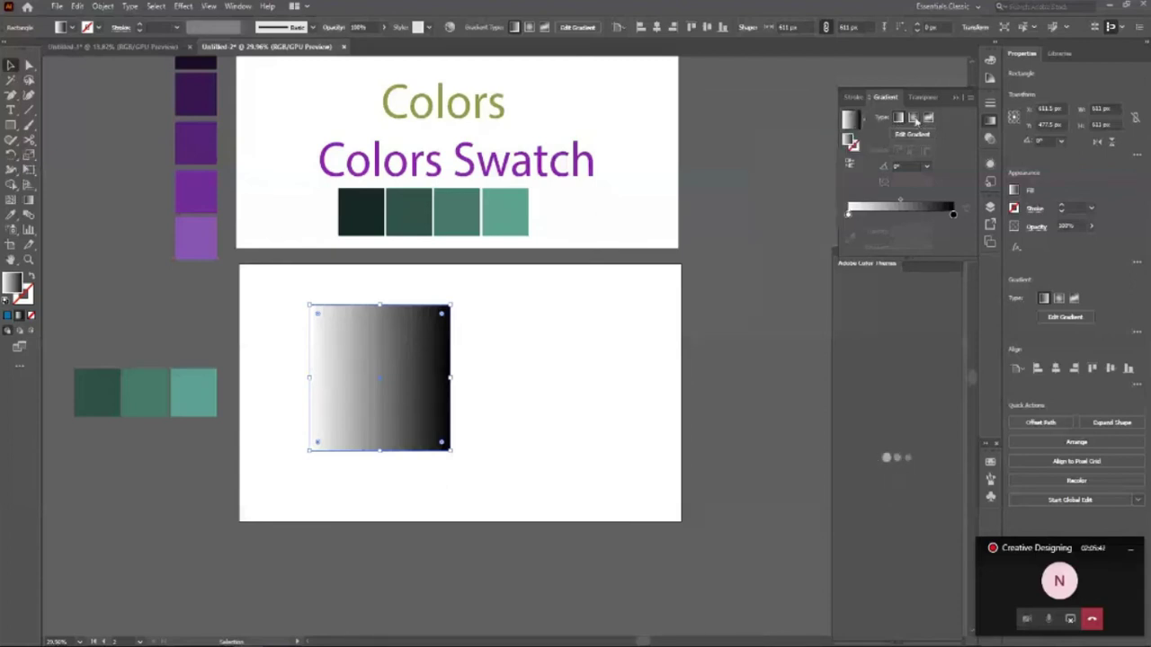
# Centre the gradient square horizontally and vertically on the second artboard.
pyautogui.moveTo(450, 423); pyautogui.dragTo(479, 437)
pyautogui.click(656, 27)
pyautogui.click(708, 27)
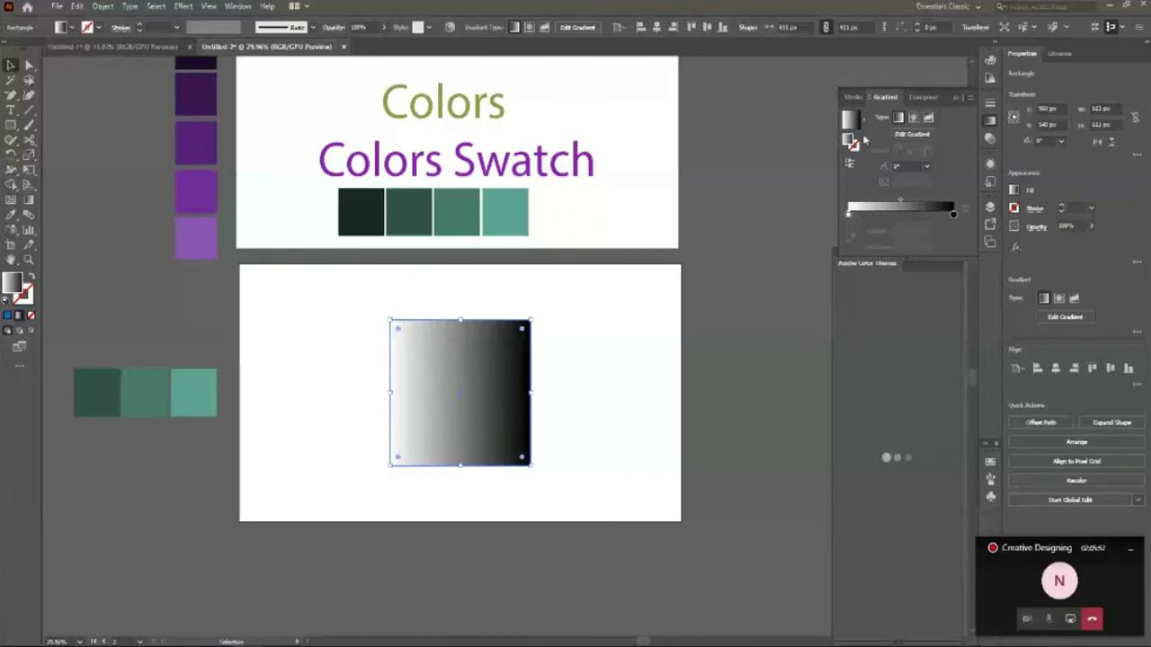
# Try the radial and freeform gradient types on the square, and return it to a linear gradient.
pyautogui.click(915, 119)
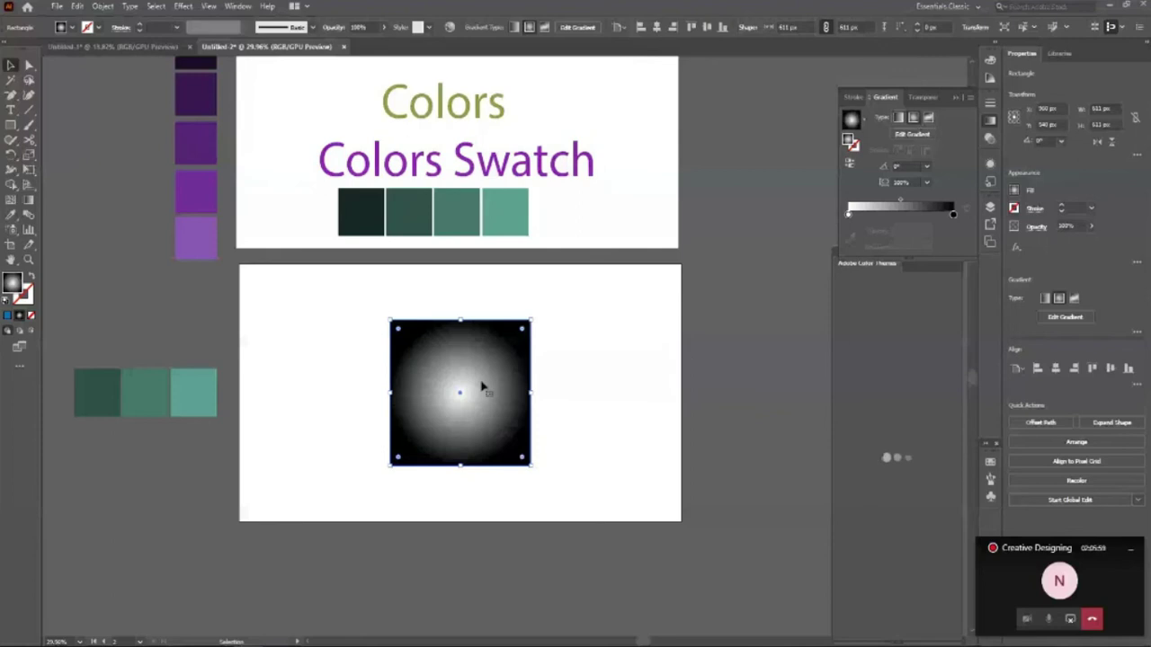
pyautogui.click(929, 119)
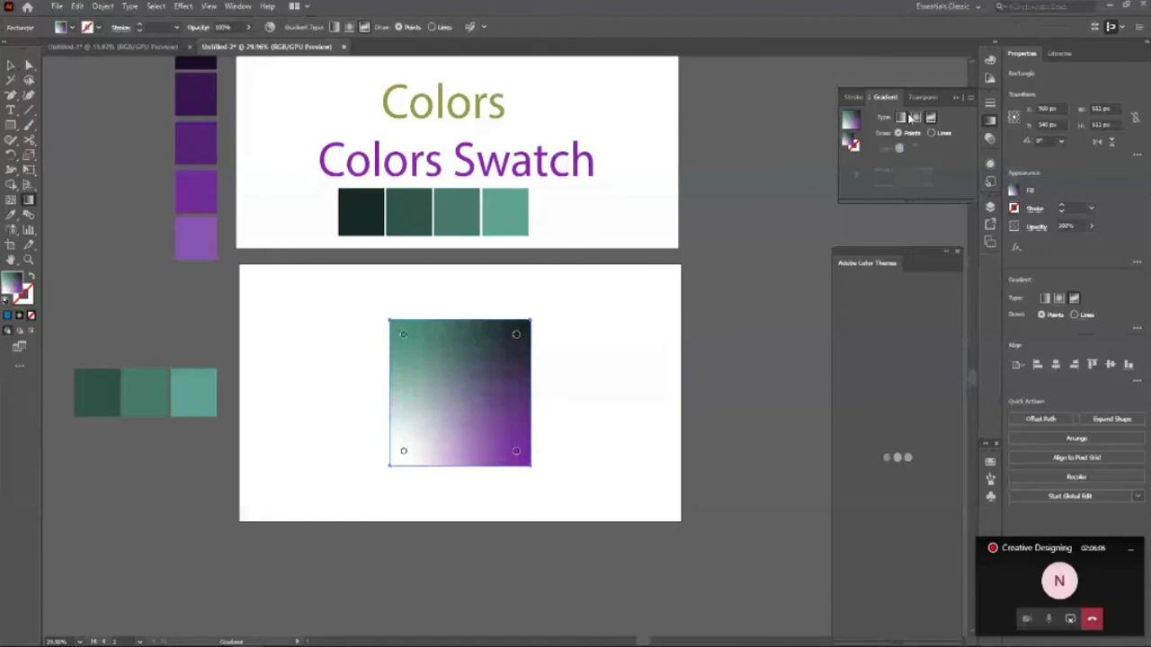
pyautogui.click(902, 118)
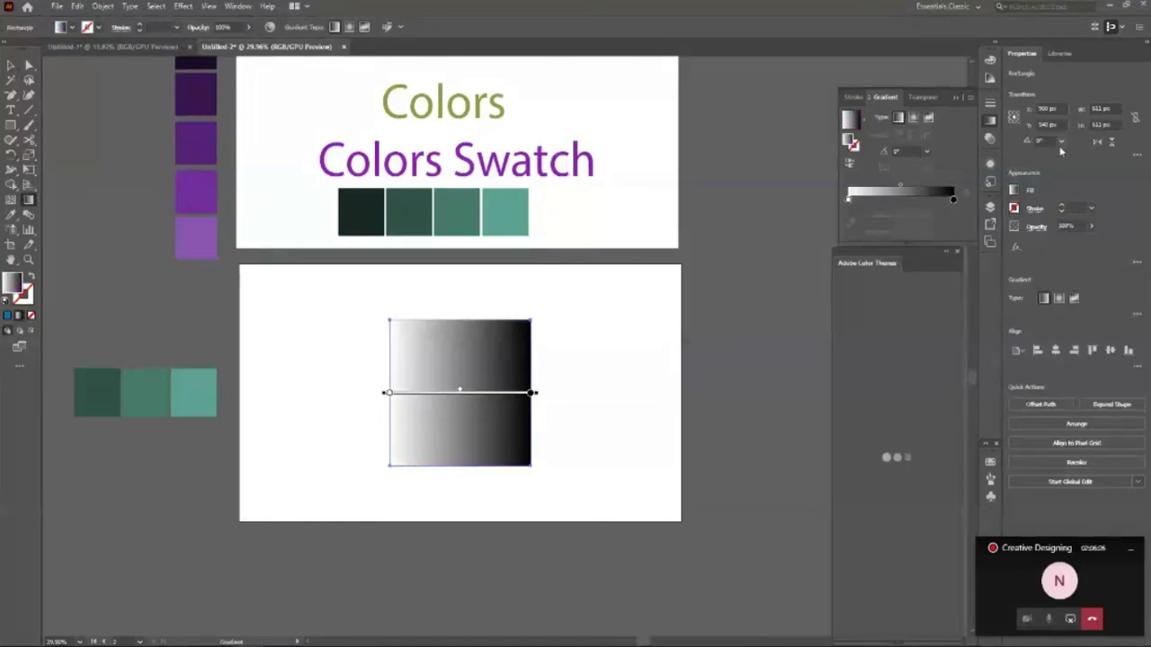
# Shift the gradient's midpoint toward the white end, and move it back slightly past the centre toward the black end.
pyautogui.moveTo(459, 390)
pyautogui.mouseDown()
pyautogui.moveTo(497, 394)
pyautogui.moveTo(418, 398)
pyautogui.moveTo(473, 402)
pyautogui.moveTo(442, 401)
pyautogui.mouseUp()
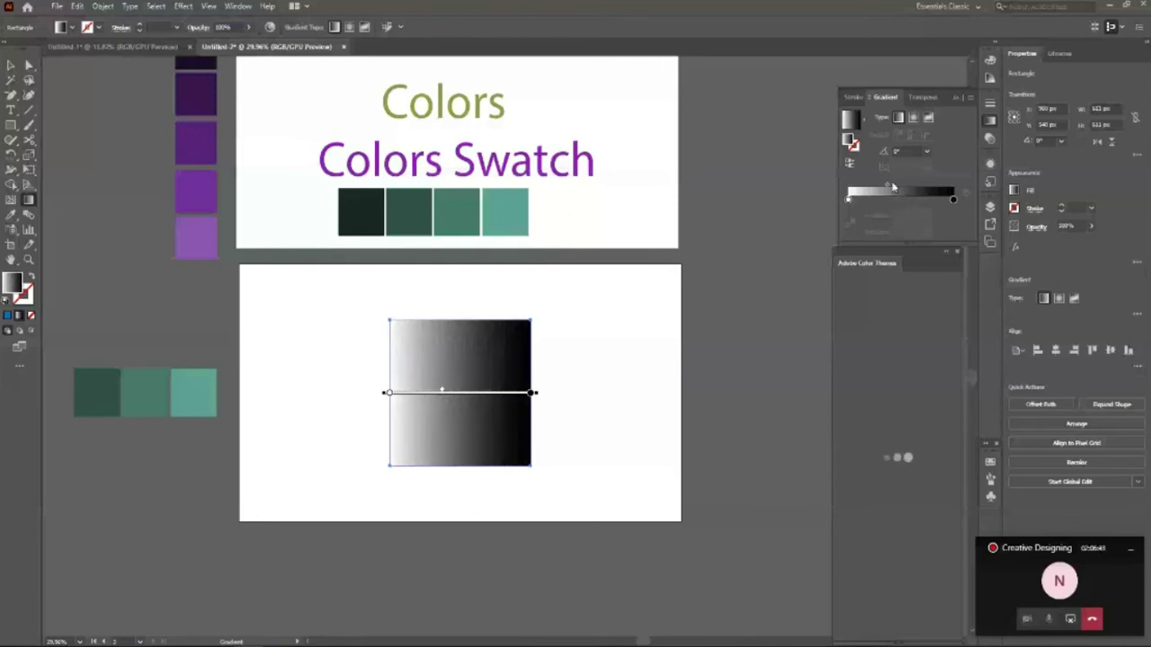
pyautogui.moveTo(887, 188)
pyautogui.mouseDown()
pyautogui.moveTo(924, 191)
pyautogui.moveTo(907, 191)
pyautogui.mouseUp()
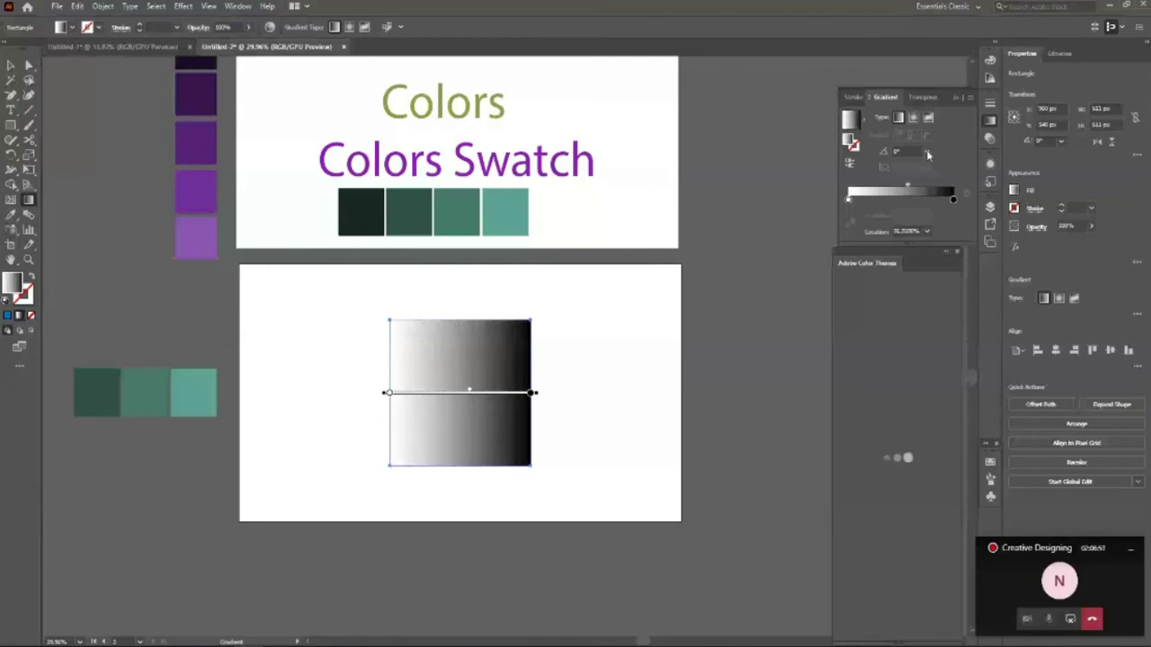
# Try gradient angles of 120°, 90° and 45° on the square, and reset the angle to 0°.
pyautogui.click(929, 155)
pyautogui.click(933, 185)
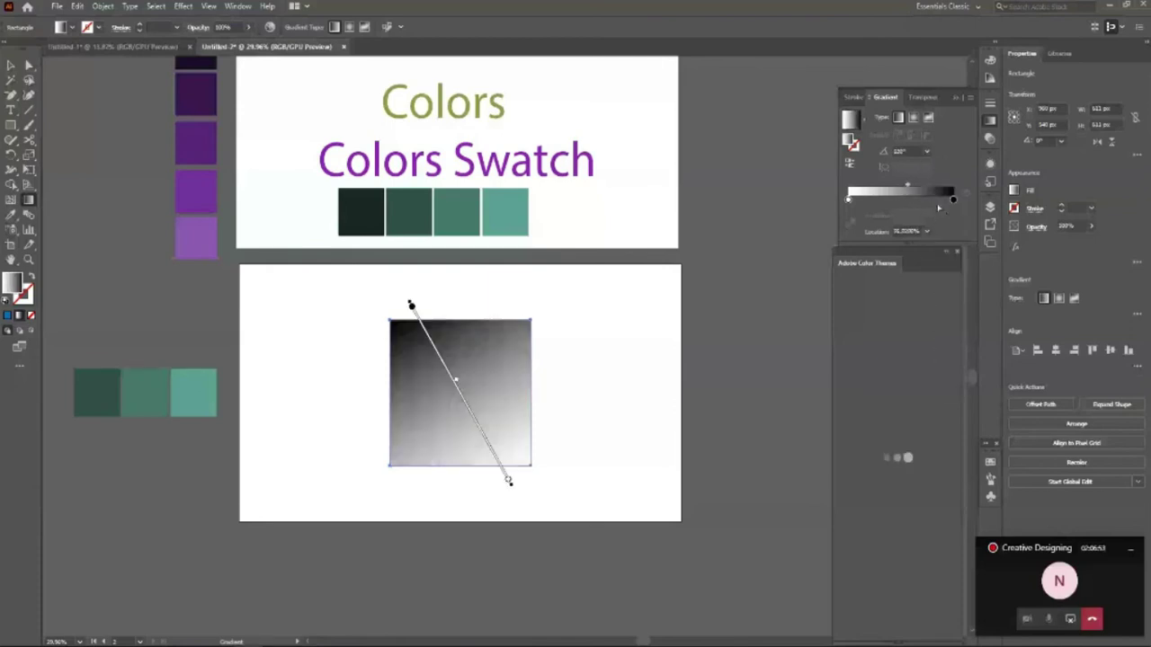
pyautogui.click(927, 151)
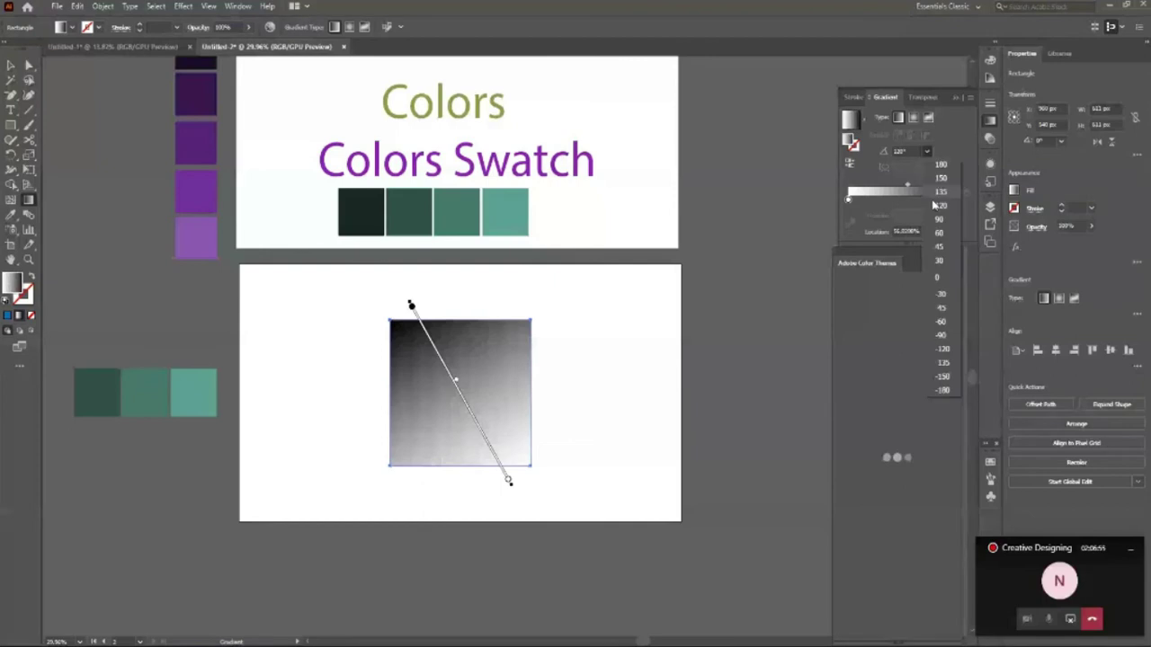
pyautogui.click(941, 219)
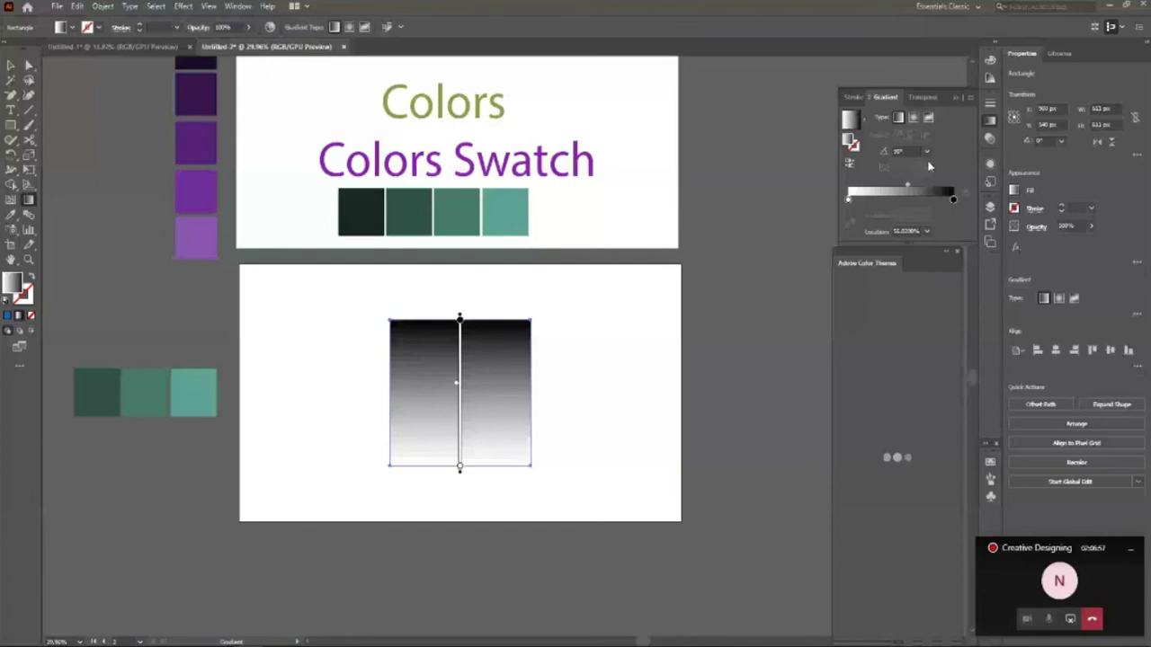
pyautogui.click(928, 153)
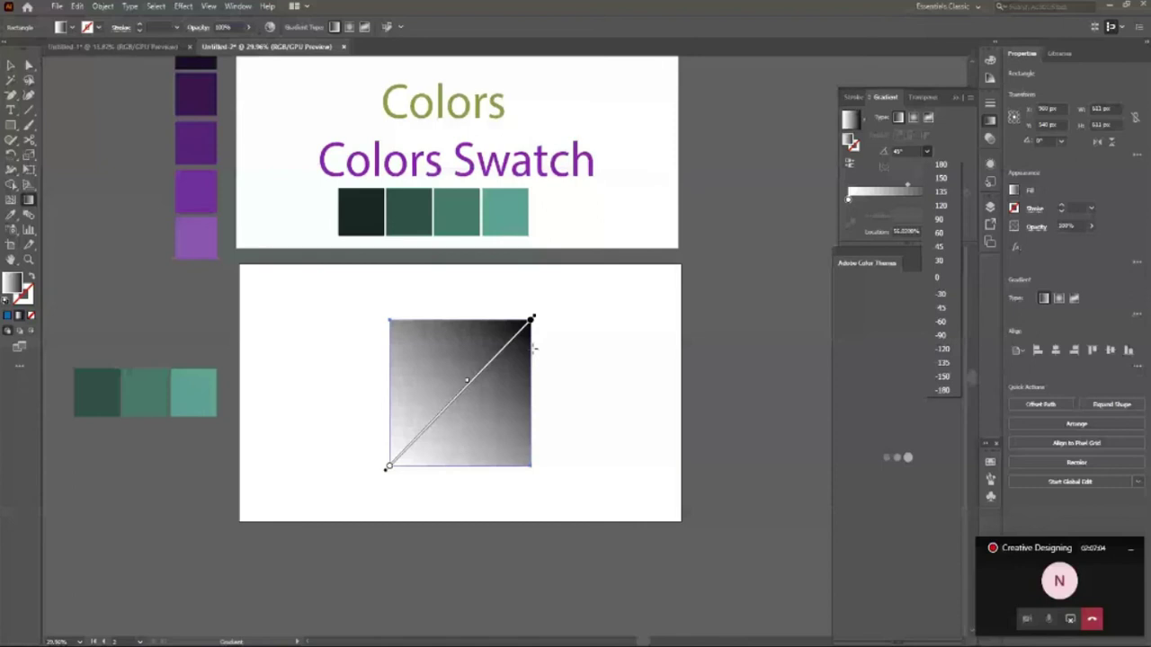
pyautogui.click(936, 277)
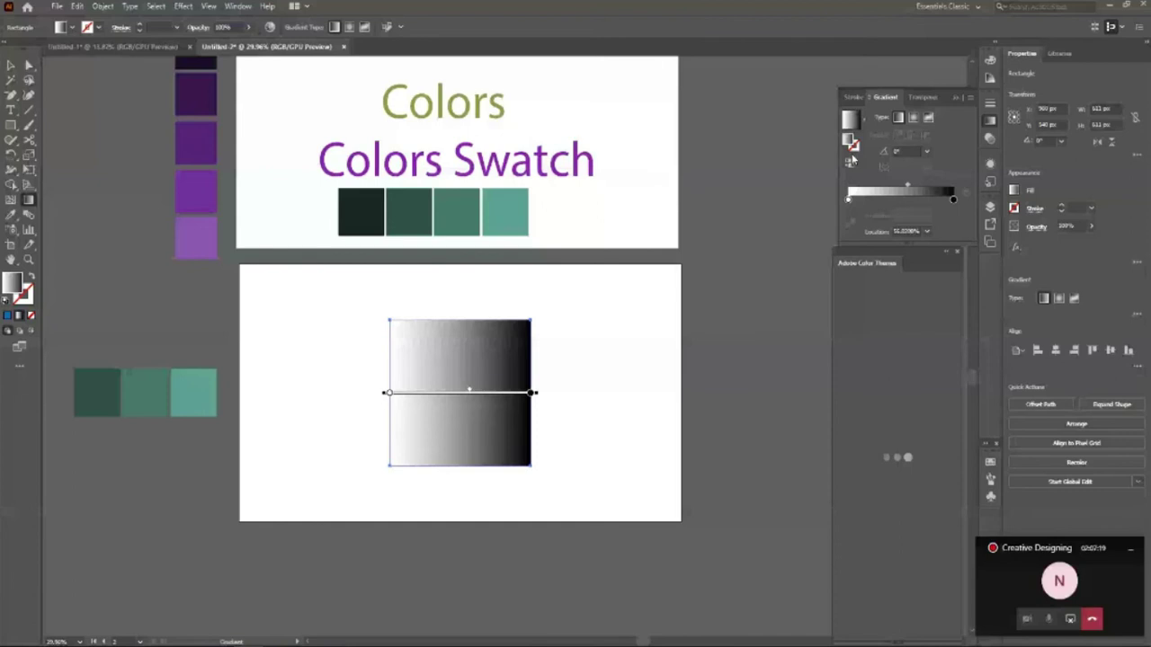
# Reverse the square's gradient and move its midpoint to about 47.6%.
pyautogui.click(851, 161)
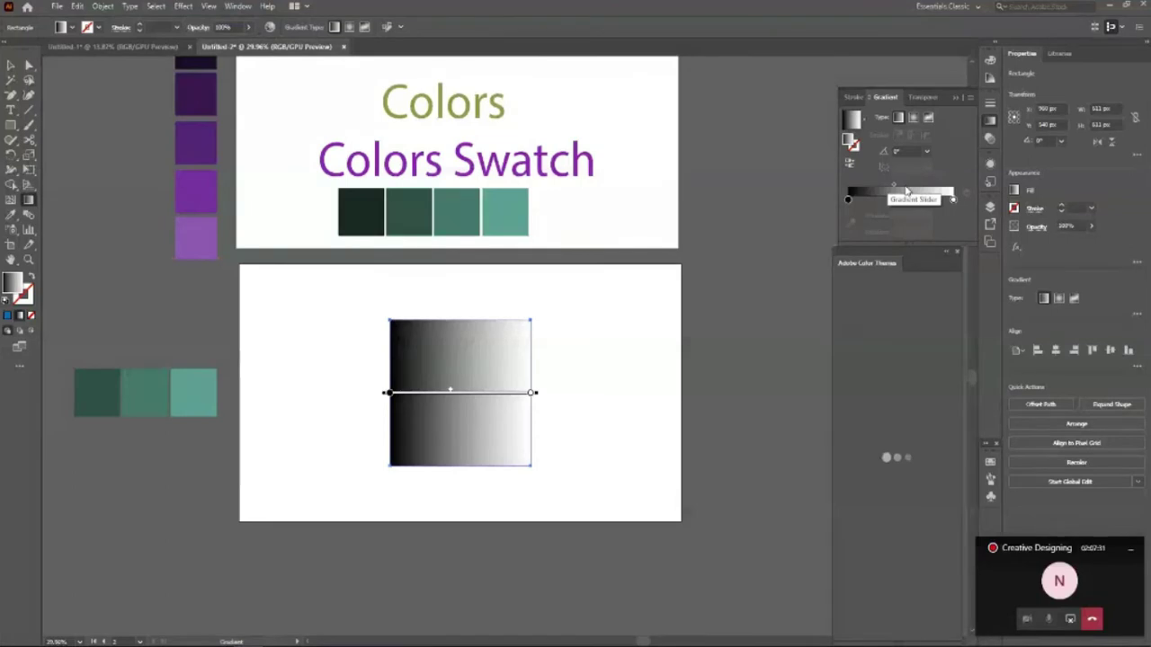
pyautogui.click(899, 189)
pyautogui.moveTo(898, 189); pyautogui.dragTo(903, 189)
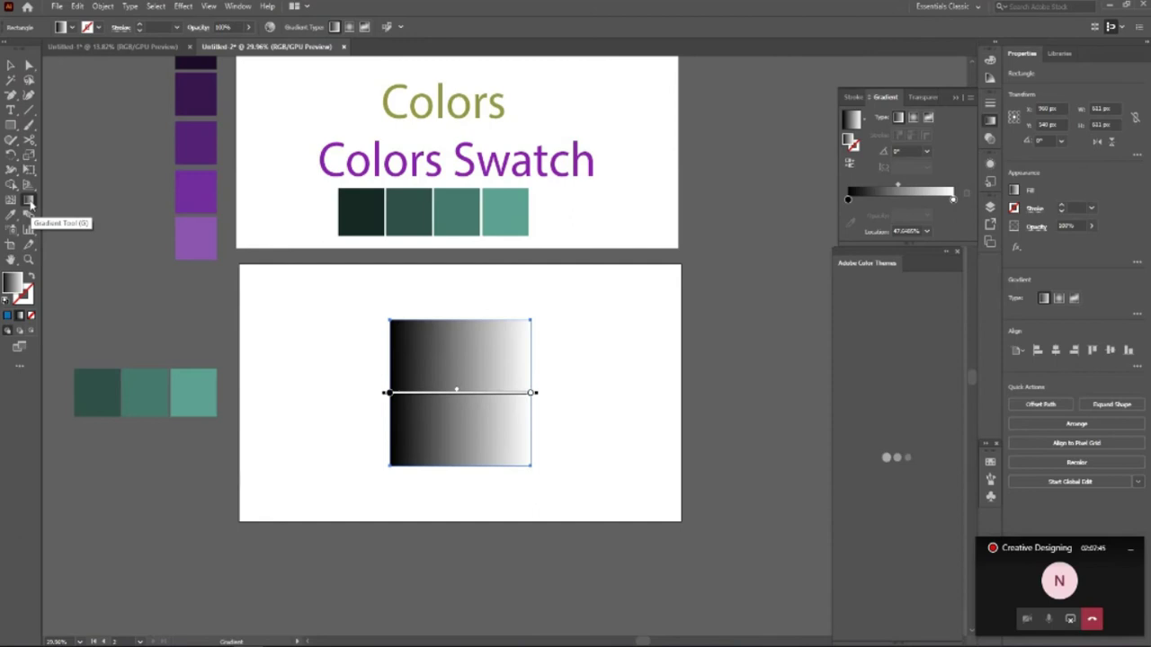
# Redraw the gradient's direction with the Gradient tool, first along several diagonals, ending with a near-vertical run from black below to white above.
pyautogui.moveTo(368, 310); pyautogui.dragTo(543, 470)
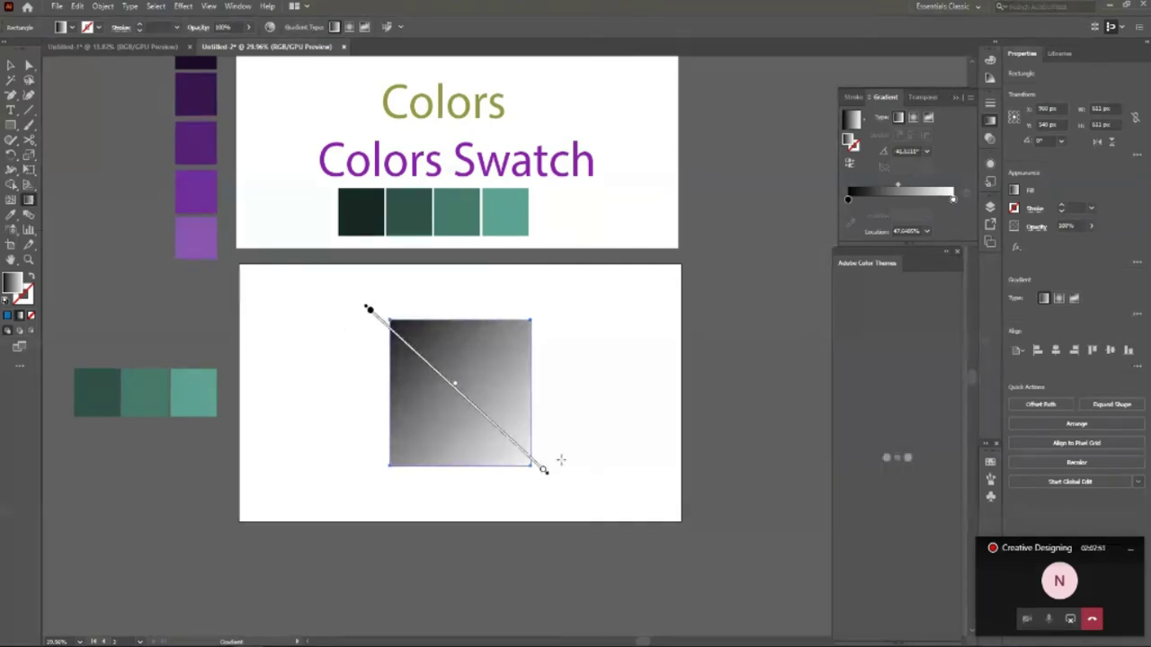
pyautogui.moveTo(385, 342)
pyautogui.mouseDown()
pyautogui.moveTo(527, 386)
pyautogui.moveTo(578, 423)
pyautogui.moveTo(570, 467)
pyautogui.mouseUp()
pyautogui.moveTo(366, 385); pyautogui.dragTo(548, 495)
pyautogui.moveTo(472, 508); pyautogui.dragTo(456, 296)
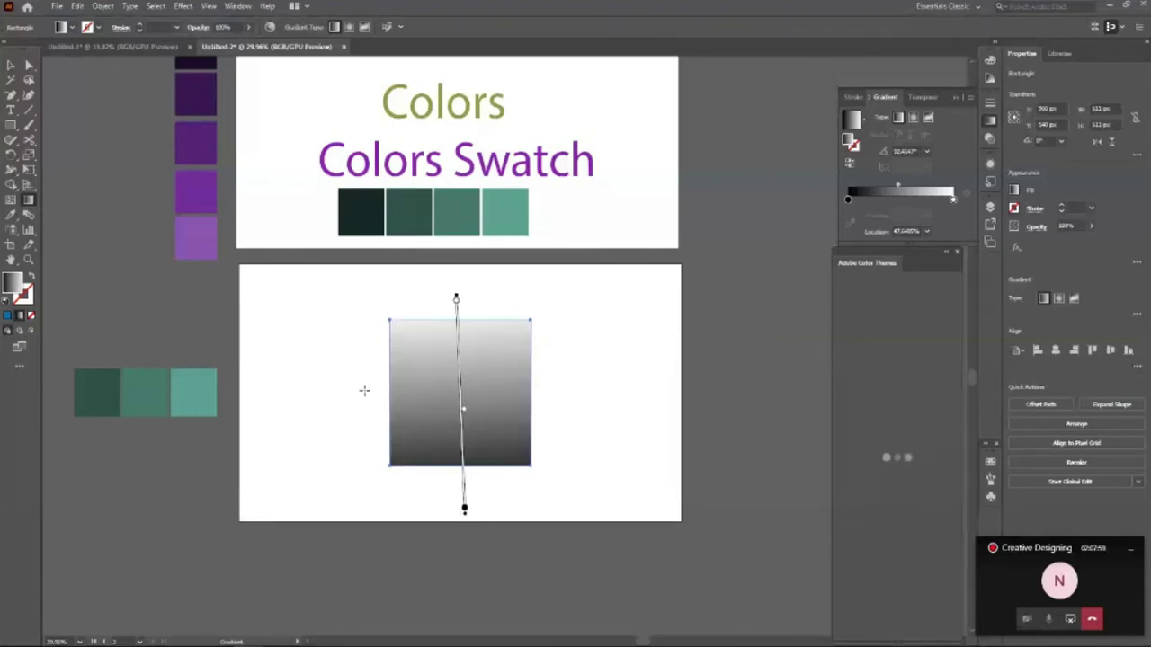
# Redraw the square's black-to-white gradient diagonally with white at the upper left, and shift its midpoint toward the white stop.
pyautogui.moveTo(364, 391); pyautogui.dragTo(575, 394)
pyautogui.moveTo(586, 456)
pyautogui.mouseDown()
pyautogui.moveTo(334, 369)
pyautogui.moveTo(384, 394)
pyautogui.moveTo(445, 401)
pyautogui.moveTo(416, 373)
pyautogui.mouseUp()
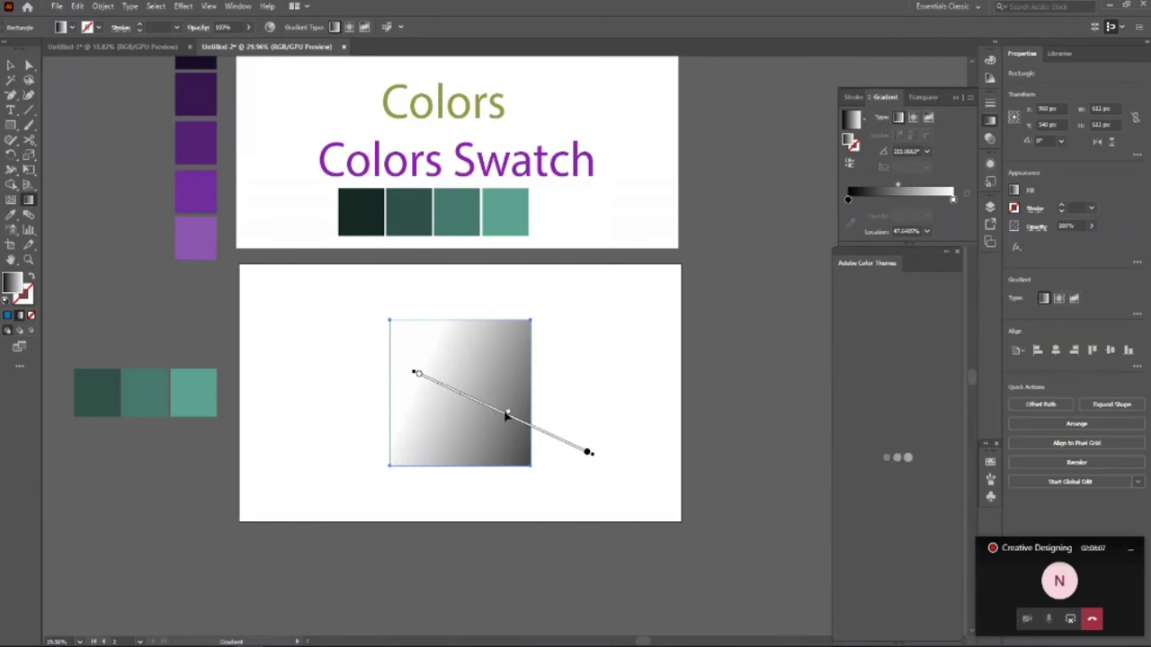
pyautogui.moveTo(509, 415)
pyautogui.mouseDown()
pyautogui.moveTo(517, 419)
pyautogui.moveTo(472, 394)
pyautogui.mouseUp()
pyautogui.click(418, 374)
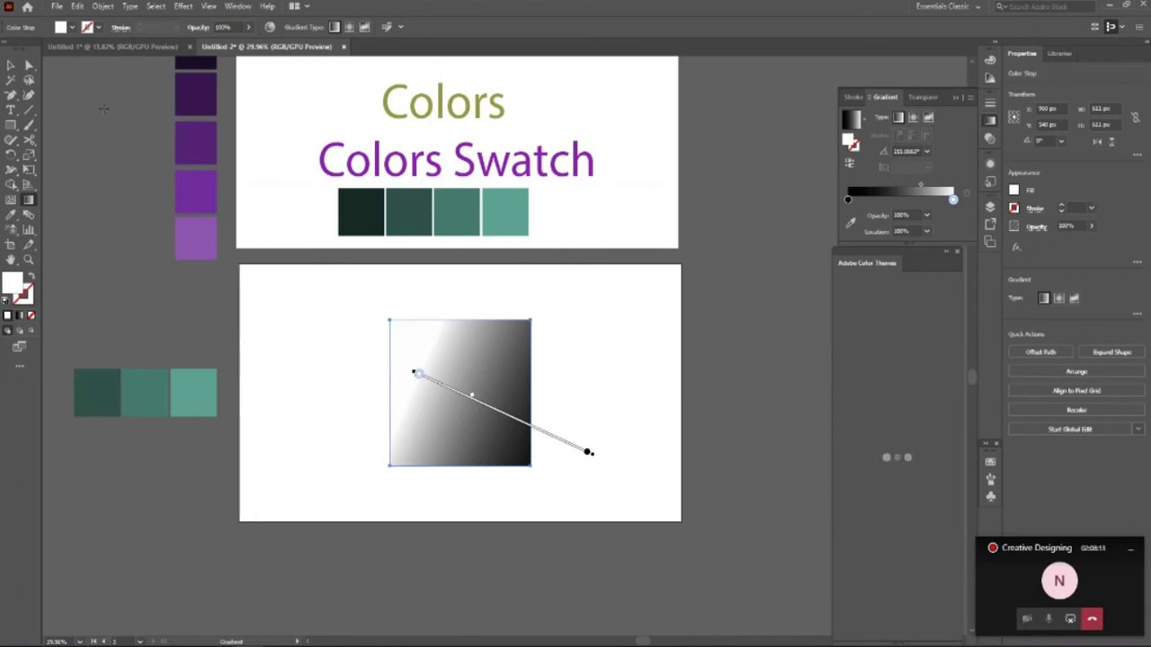
# Shift the gradient line toward the square's upper left and move the black stop inward to about 20%.
pyautogui.click(28, 64)
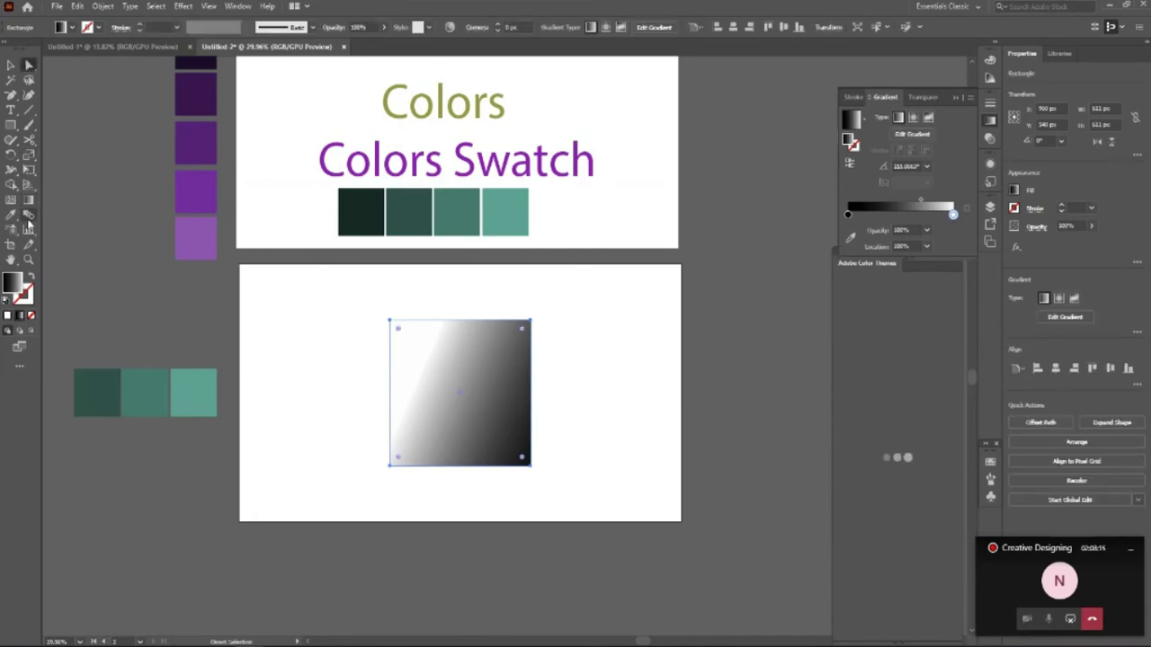
pyautogui.click(28, 200)
pyautogui.moveTo(540, 432)
pyautogui.mouseDown()
pyautogui.moveTo(500, 402)
pyautogui.moveTo(502, 413)
pyautogui.mouseUp()
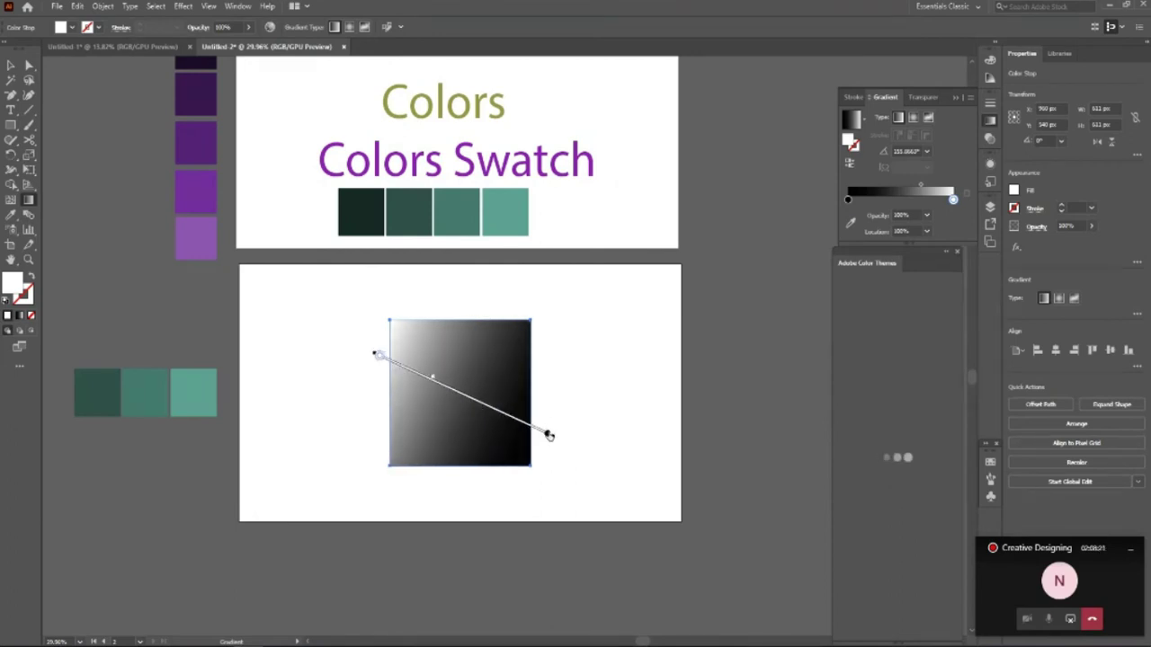
pyautogui.click(547, 435)
pyautogui.moveTo(547, 436)
pyautogui.mouseDown()
pyautogui.moveTo(516, 413)
pyautogui.moveTo(536, 428)
pyautogui.mouseUp()
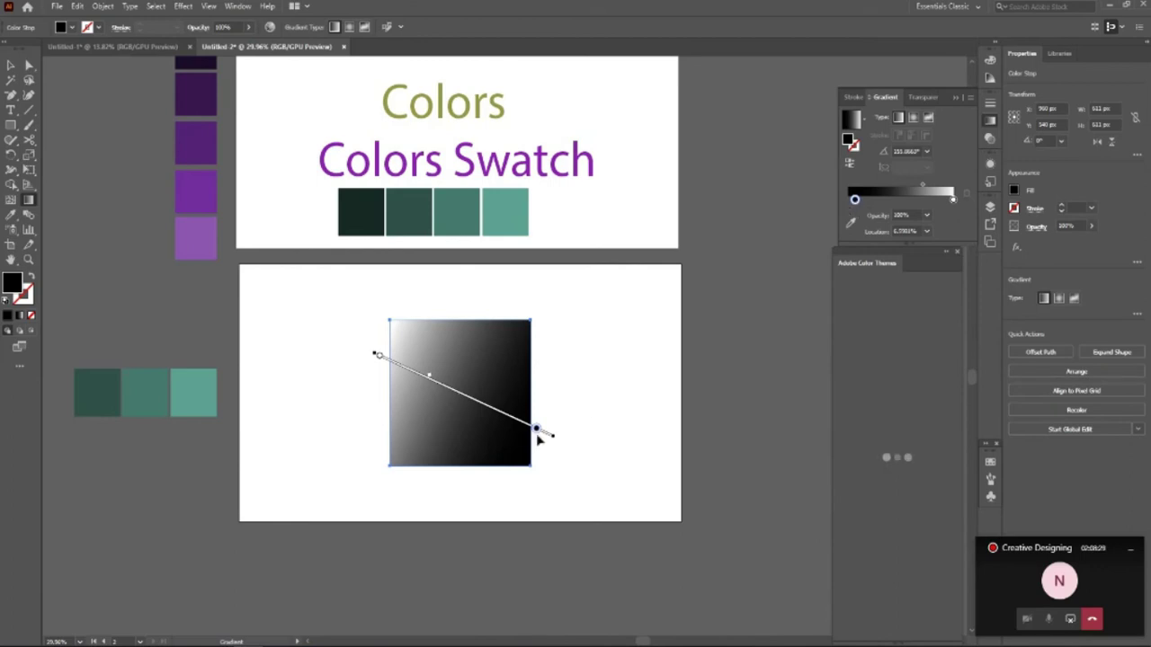
pyautogui.moveTo(535, 428)
pyautogui.mouseDown()
pyautogui.moveTo(491, 406)
pyautogui.moveTo(513, 416)
pyautogui.mouseUp()
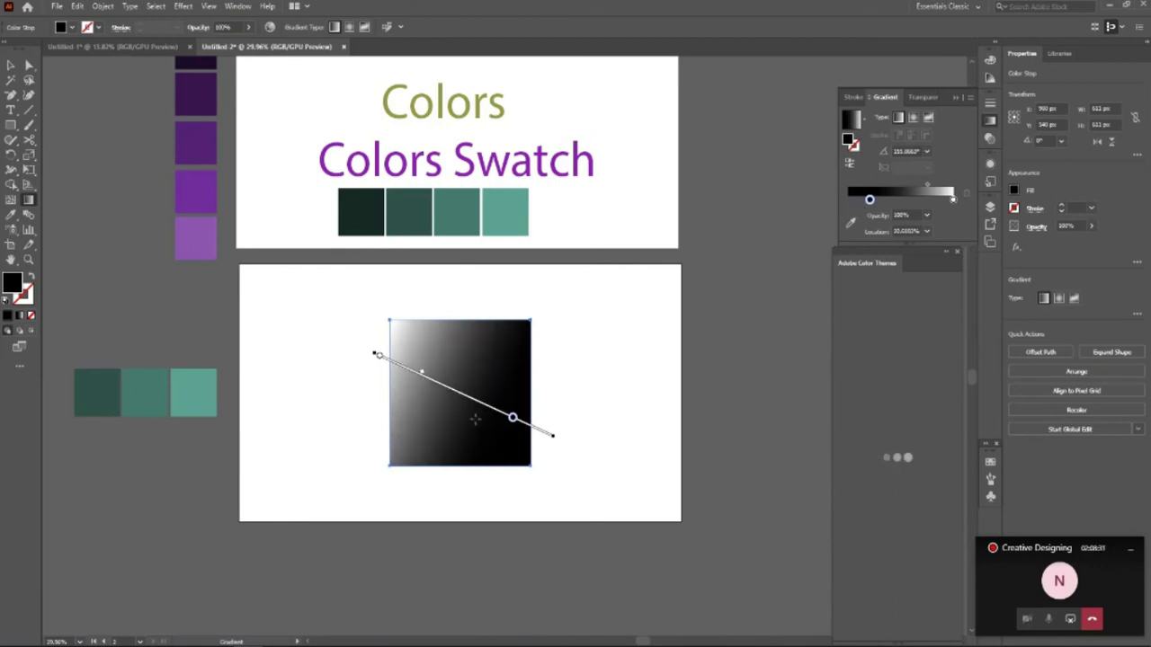
pyautogui.click(379, 357)
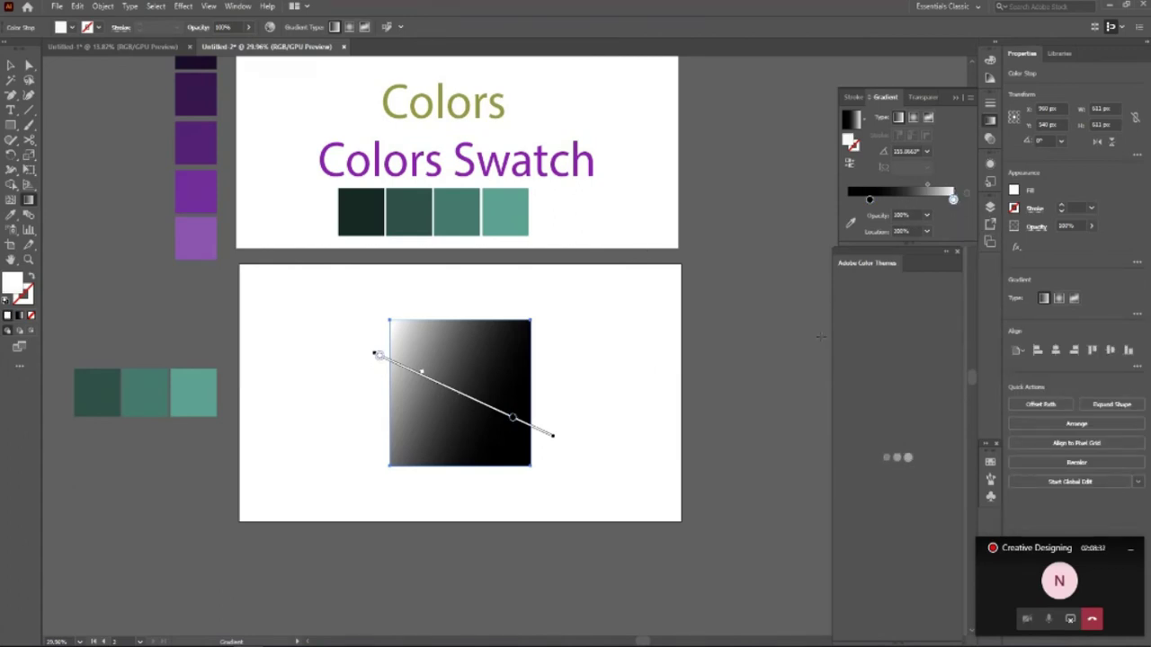
pyautogui.moveTo(380, 358)
pyautogui.mouseDown()
pyautogui.moveTo(454, 400)
pyautogui.moveTo(378, 356)
pyautogui.mouseUp()
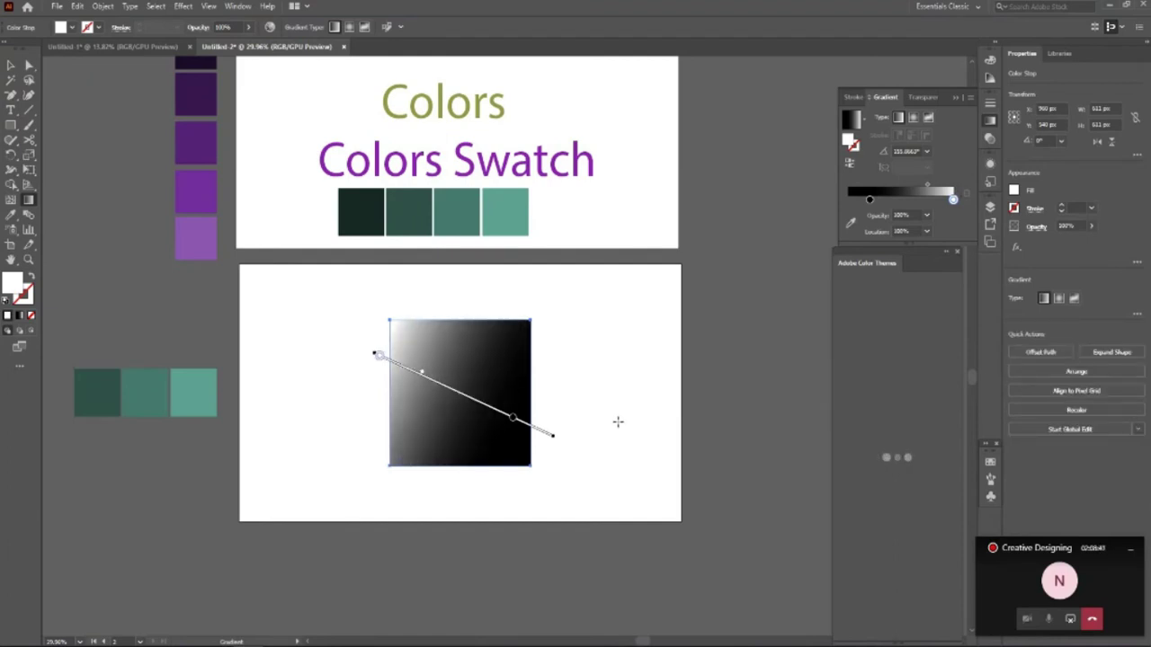
# Redraw the gradient horizontally at 0° across the square, return the black stop to the start, and set the midpoint near the centre.
pyautogui.moveTo(364, 406)
pyautogui.mouseDown()
pyautogui.moveTo(607, 409)
pyautogui.moveTo(531, 407)
pyautogui.moveTo(567, 407)
pyautogui.moveTo(572, 392)
pyautogui.mouseUp()
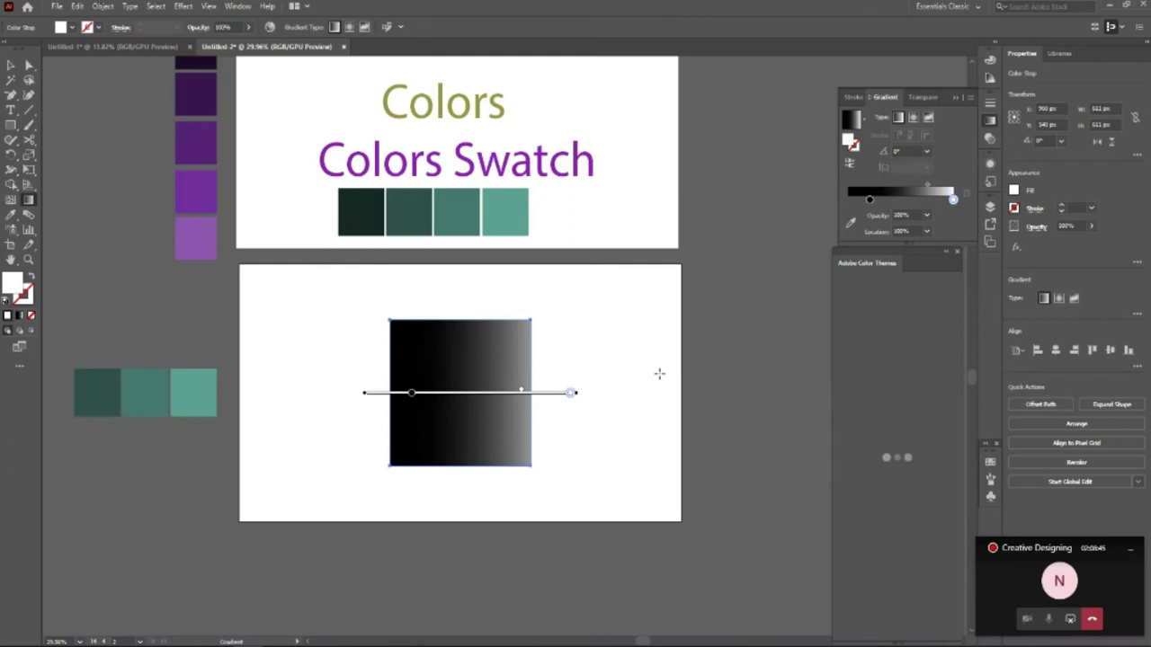
pyautogui.moveTo(869, 200); pyautogui.dragTo(848, 199)
pyautogui.moveTo(921, 185); pyautogui.dragTo(899, 185)
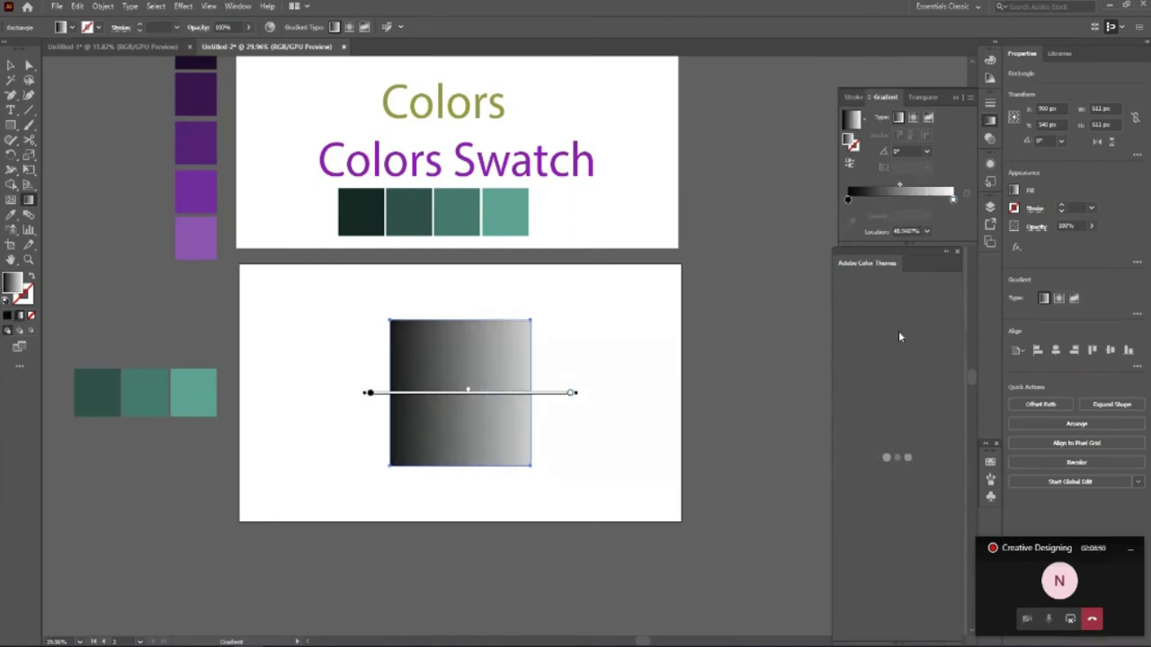
# Try recolouring the gradient's black stop with purple sampled from the "Colors Swatch" text.
pyautogui.click(847, 199)
pyautogui.doubleClick(848, 199)
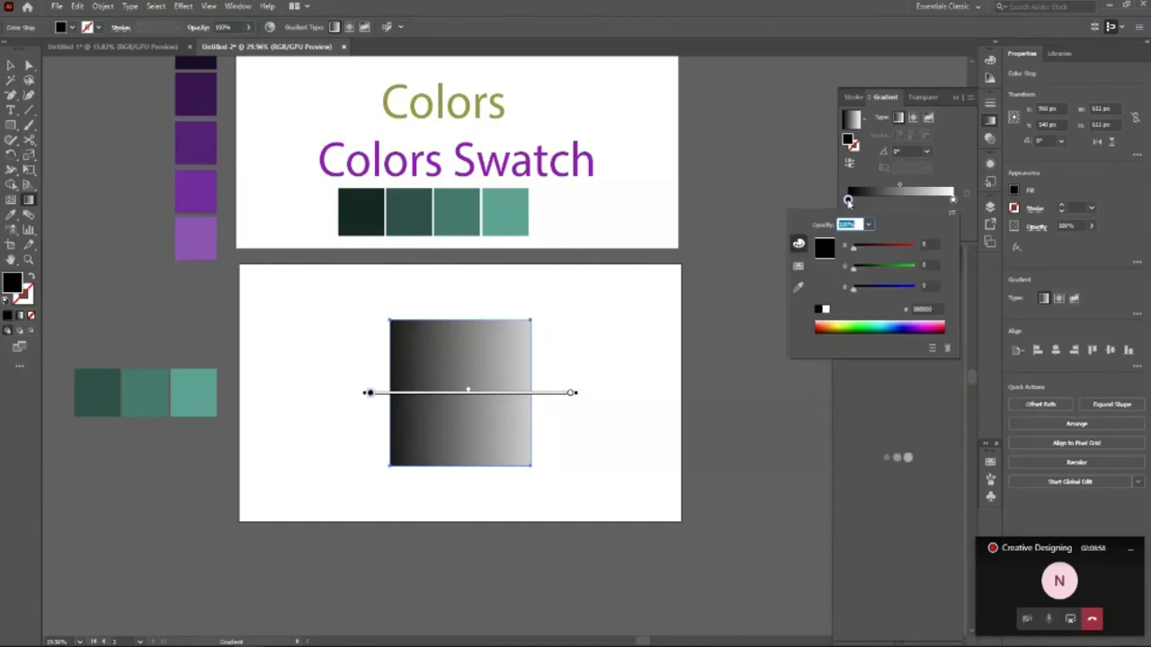
pyautogui.click(848, 199)
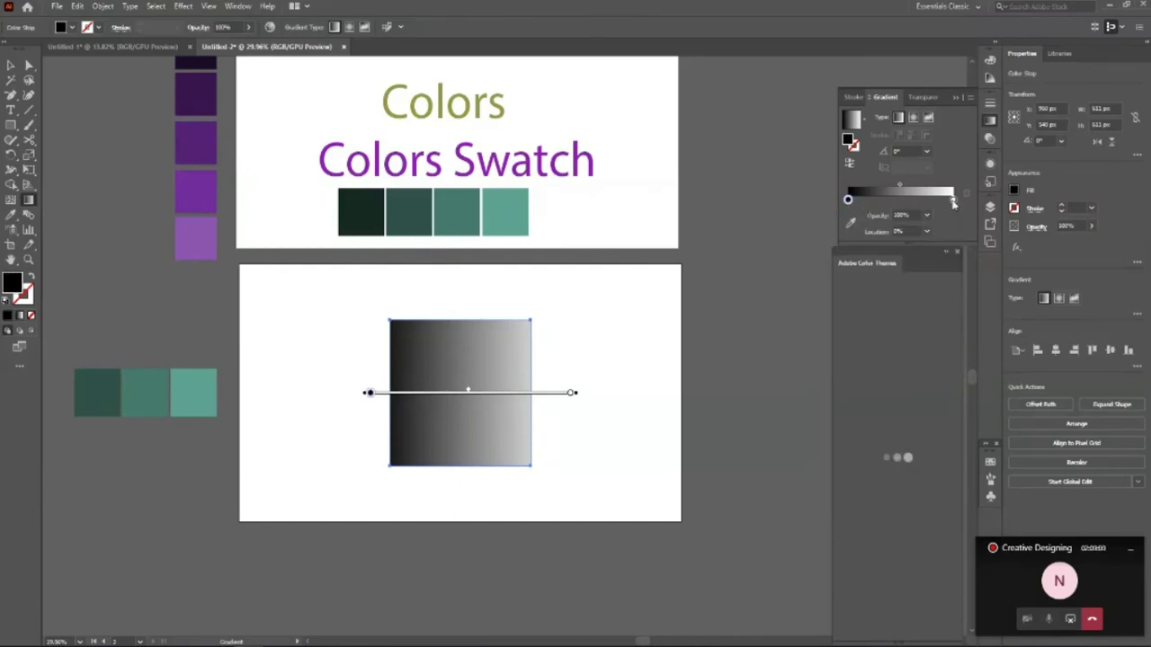
pyautogui.click(953, 199)
pyautogui.click(848, 200)
pyautogui.doubleClick(848, 199)
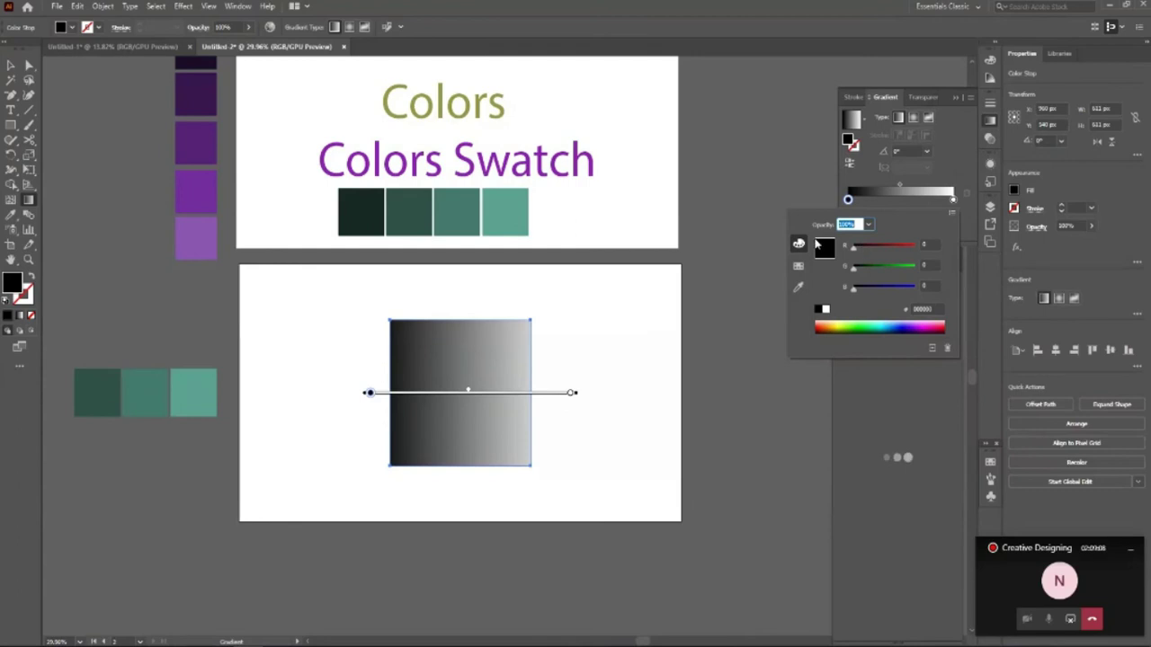
pyautogui.click(798, 266)
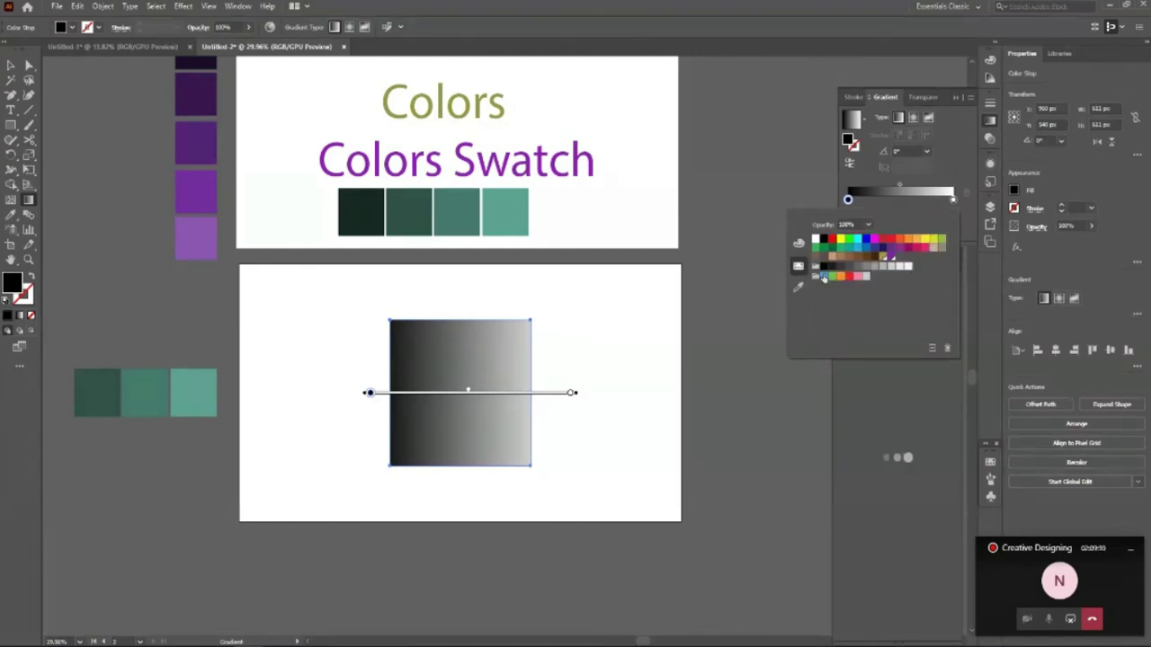
pyautogui.click(797, 287)
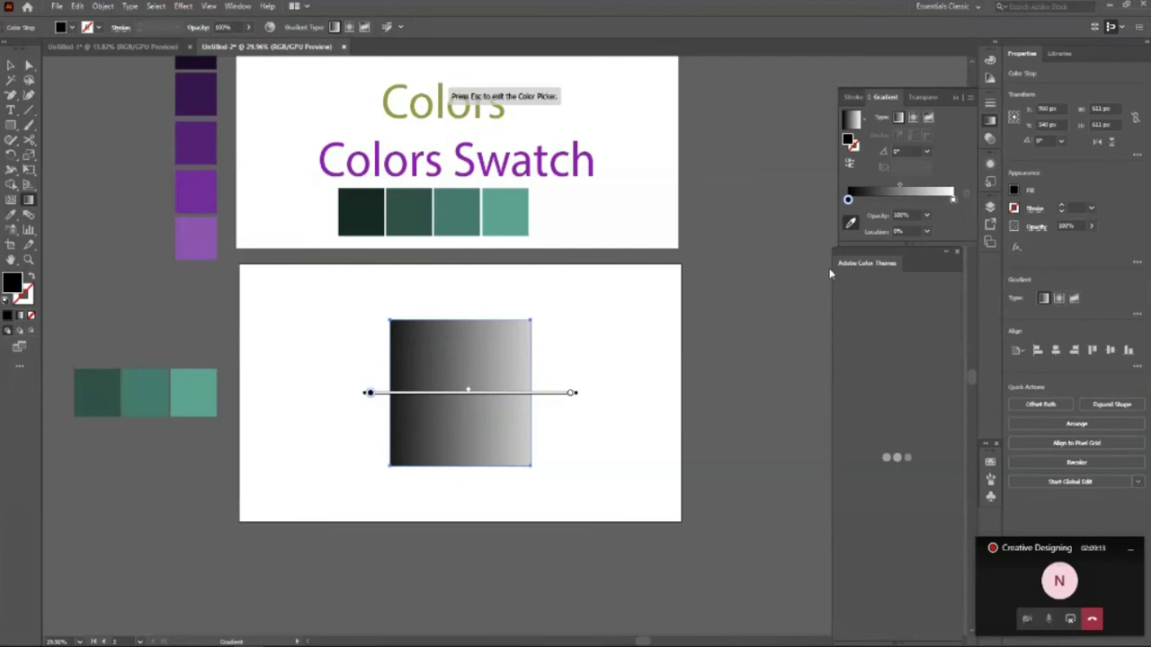
pyautogui.click(479, 163)
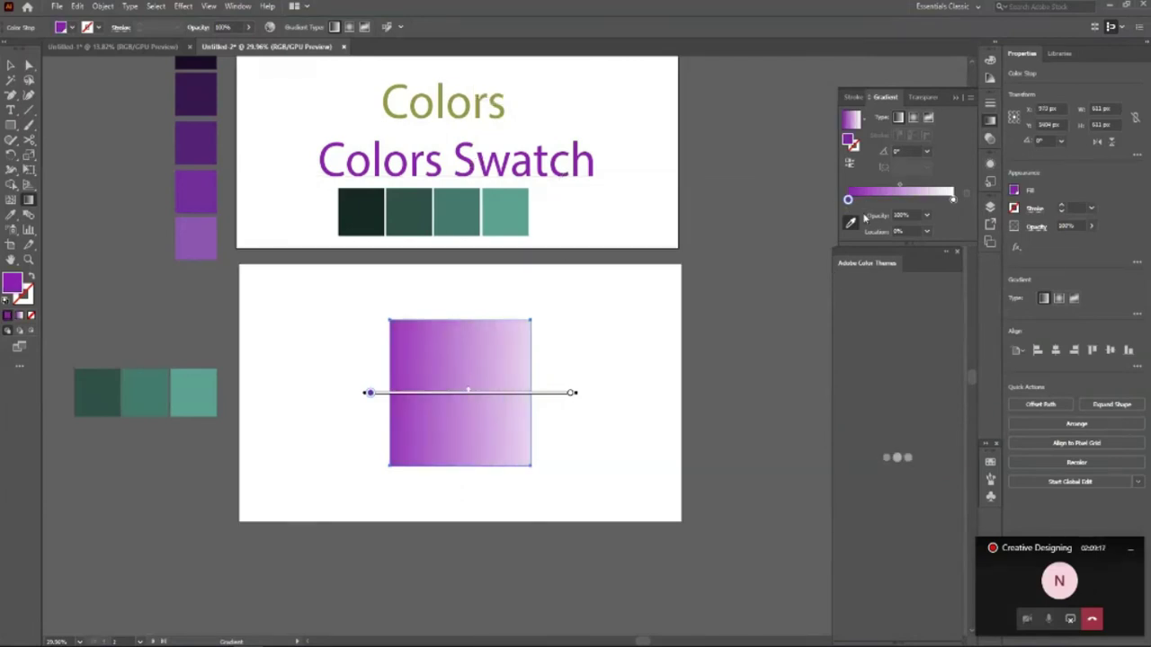
pyautogui.hotkey('ctrl', 'z')
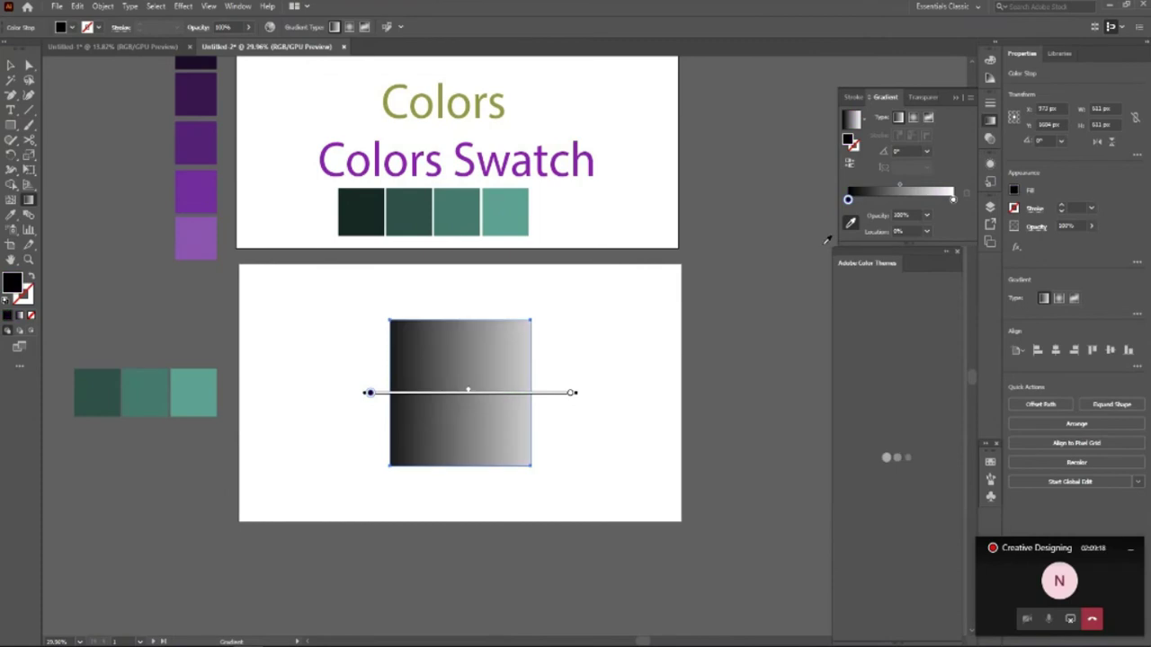
# Recolour the gradient's black stop to the light blue swatch and its white stop to the dark navy swatch.
pyautogui.doubleClick(848, 199)
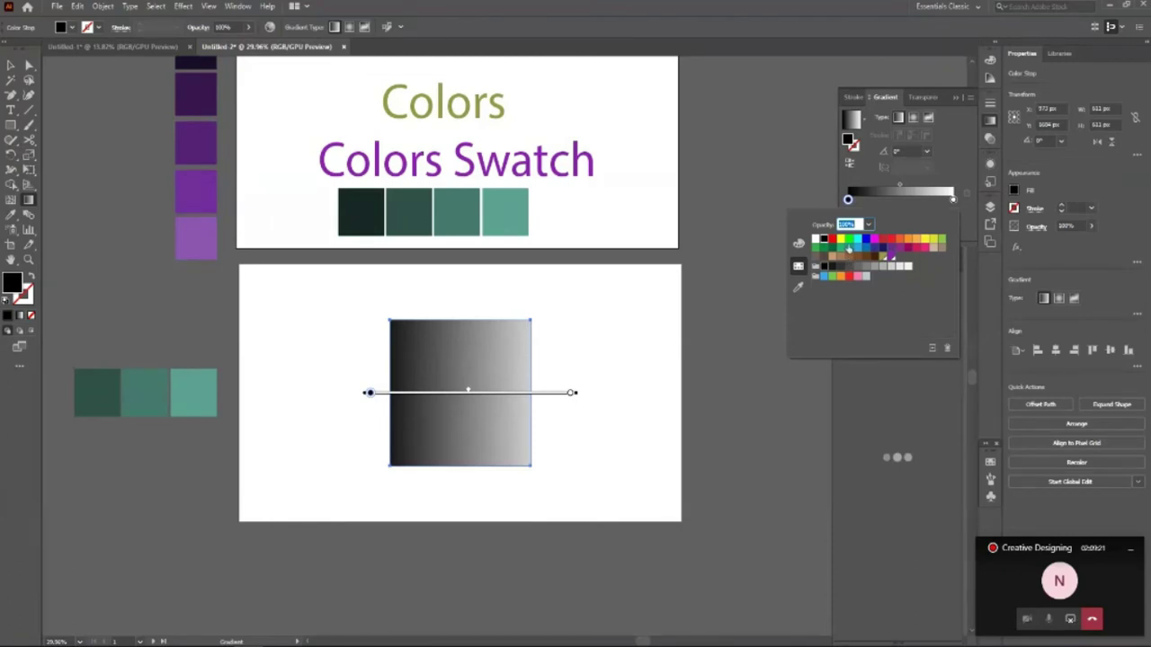
pyautogui.click(856, 247)
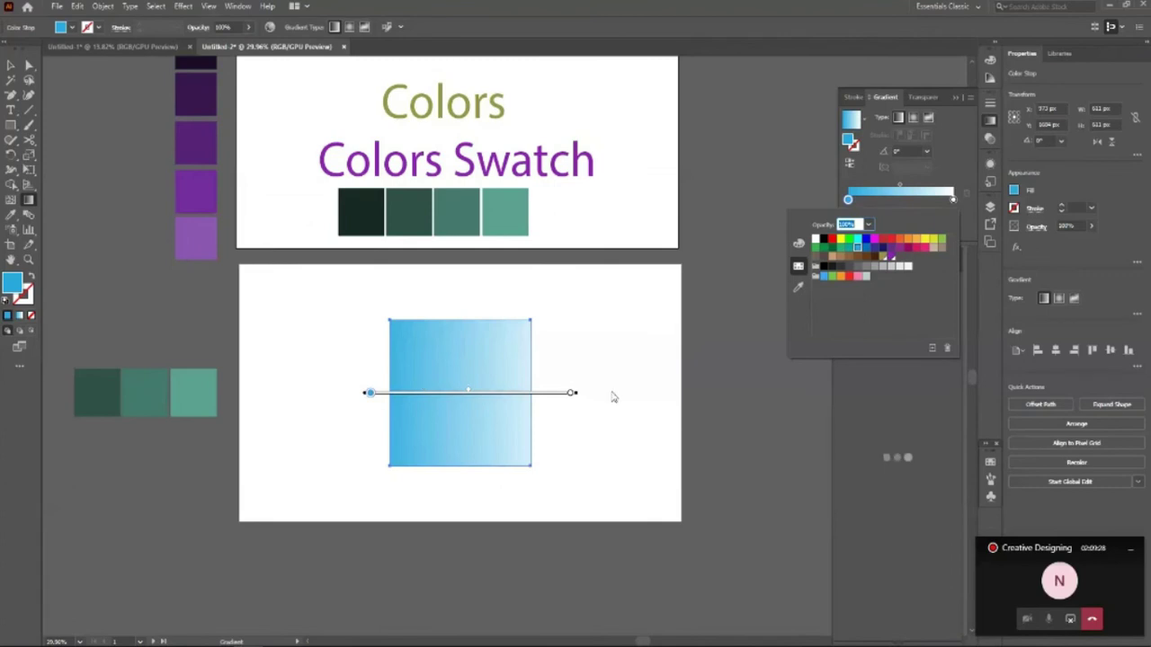
pyautogui.click(954, 201)
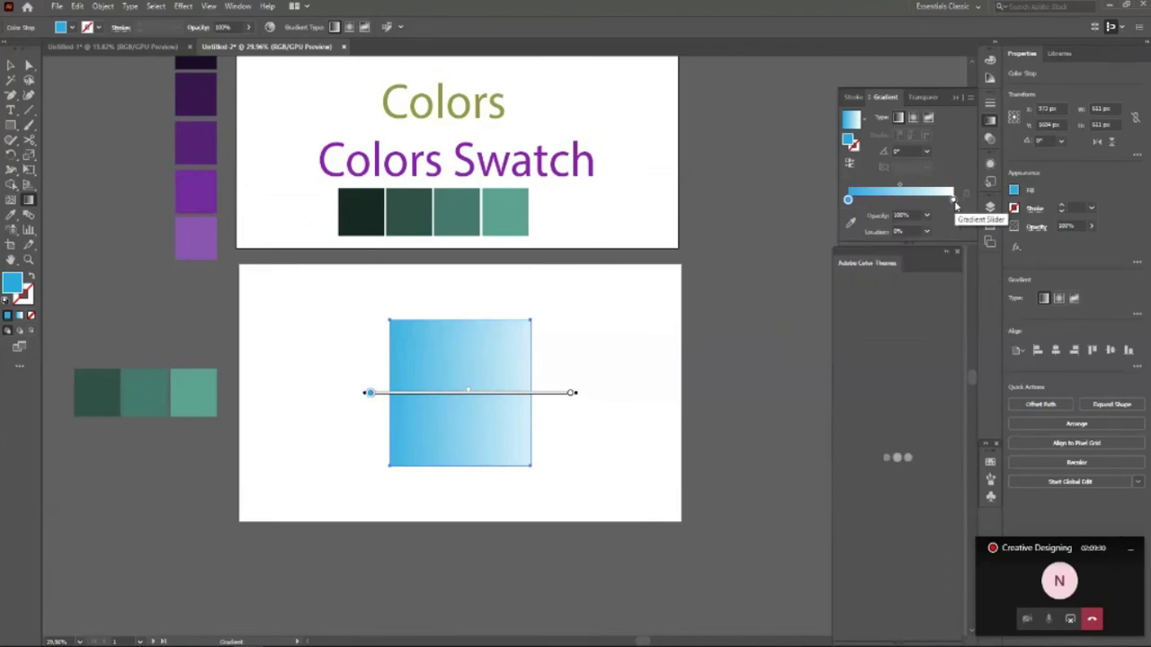
pyautogui.doubleClick(954, 199)
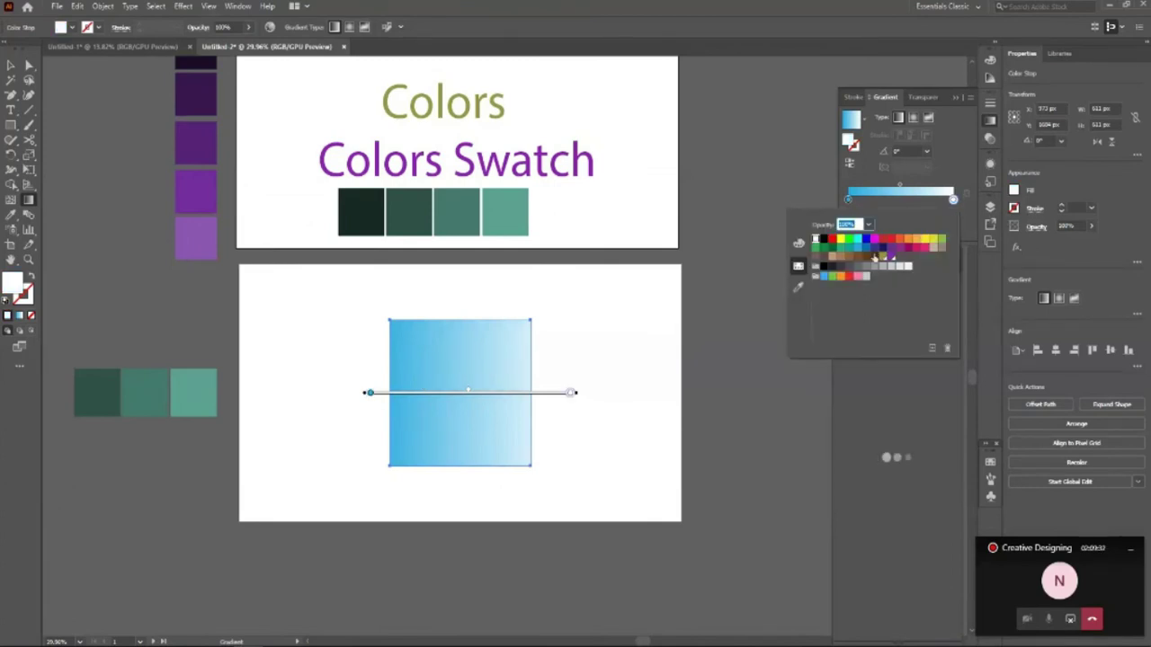
pyautogui.click(877, 247)
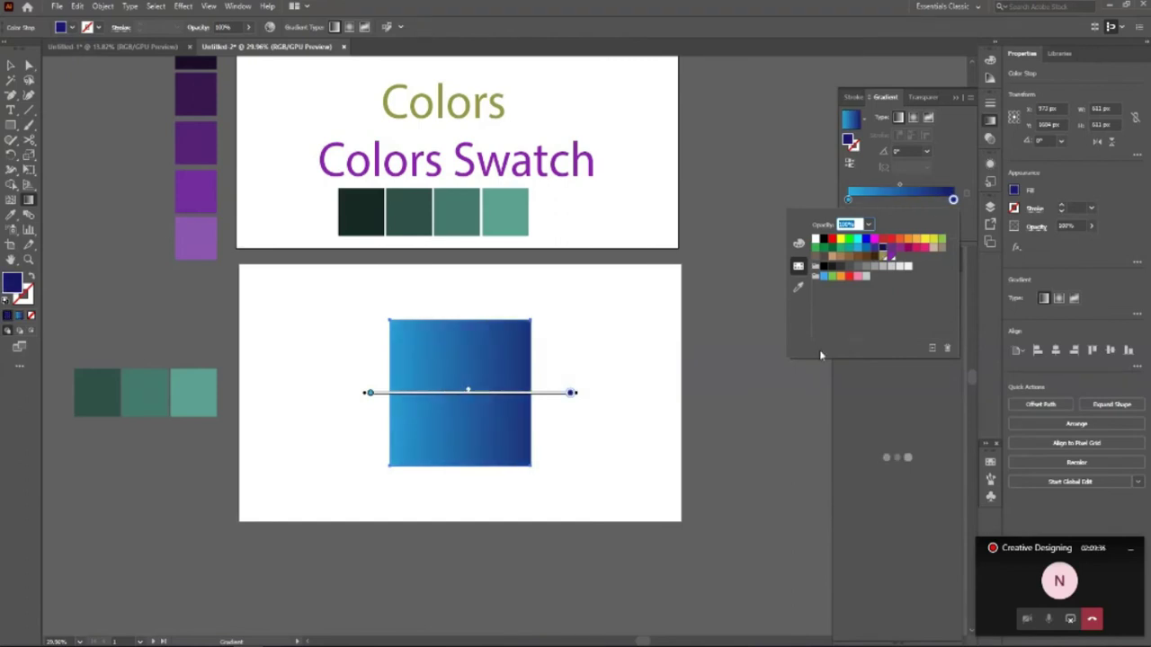
pyautogui.click(765, 183)
# Enlarge the gradient square from its centre to about 890 px wide and high.
pyautogui.click(11, 66)
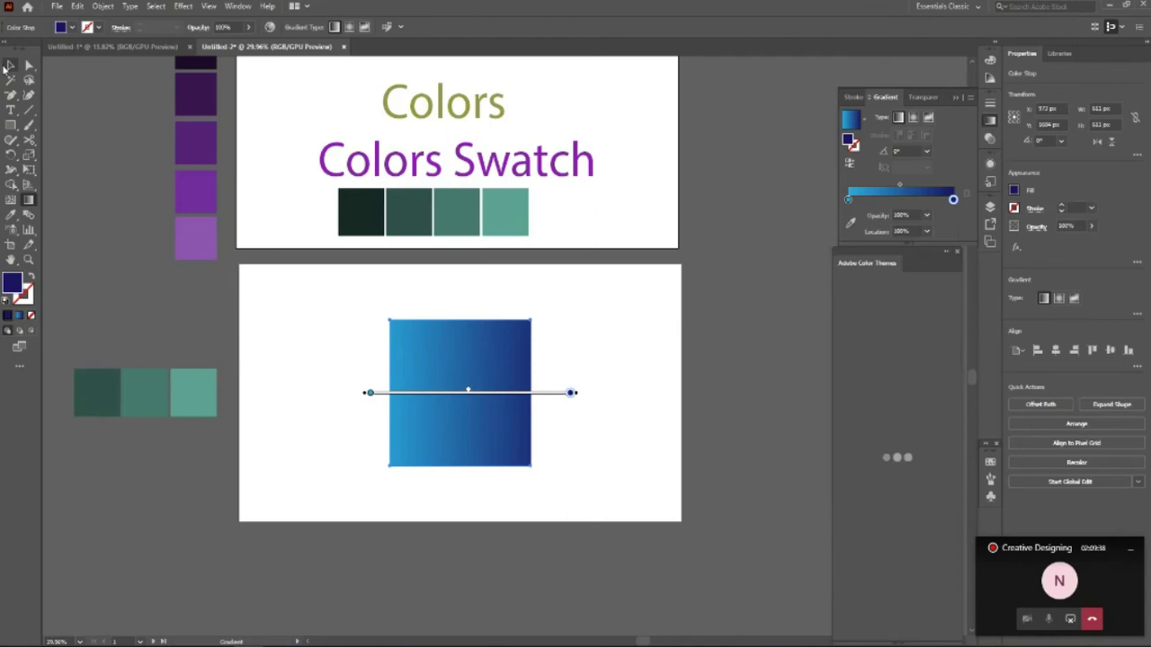
pyautogui.moveTo(532, 465); pyautogui.dragTo(575, 504)
pyautogui.click(576, 504)
pyautogui.click(444, 432)
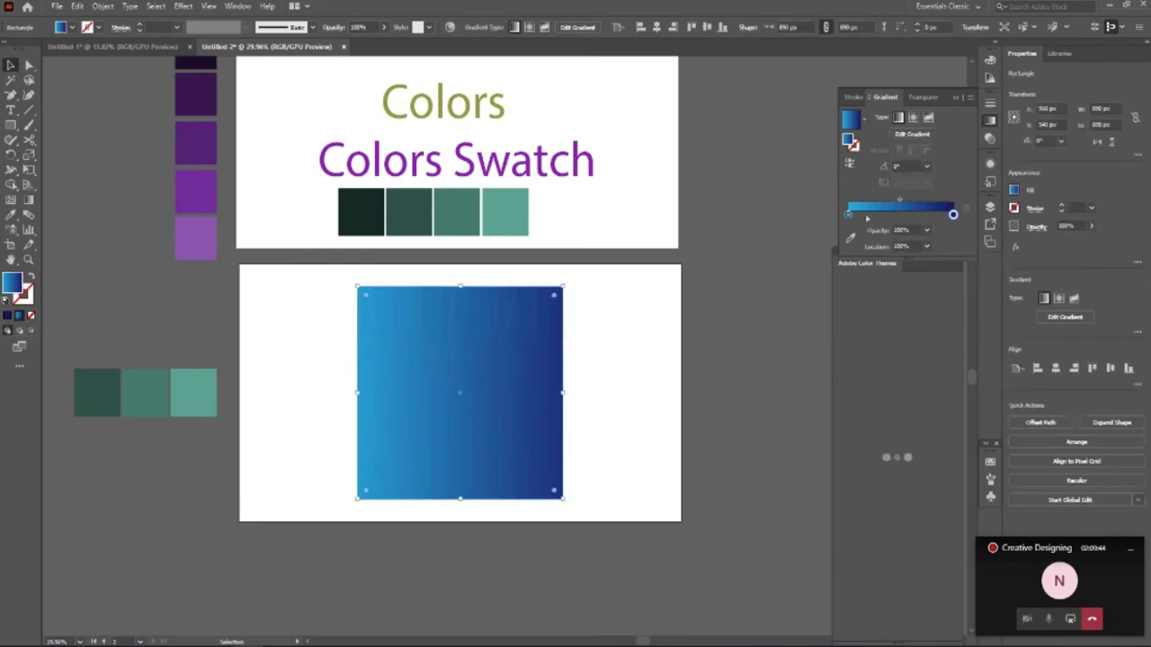
pyautogui.click(617, 437)
# Redraw the blue gradient nearly horizontally across the enlarged square, starting and ending just outside its side edges.
pyautogui.click(467, 426)
pyautogui.press('g')
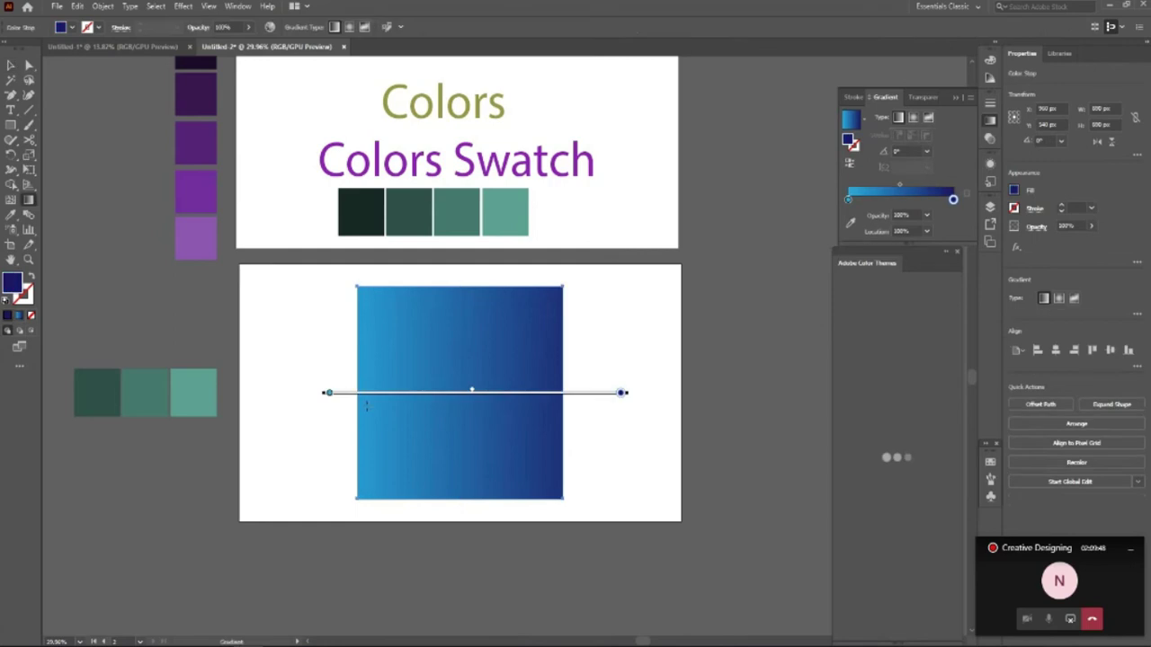
pyautogui.moveTo(327, 361); pyautogui.dragTo(589, 361)
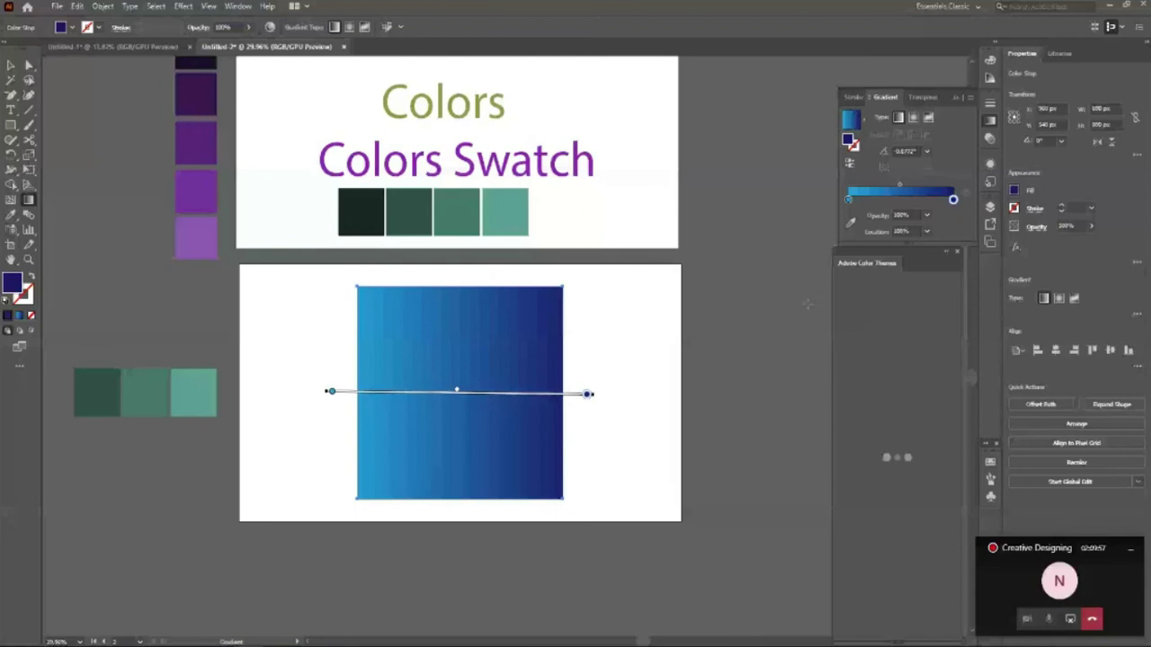
# Try adding and repositioning intermediate blue stops between the light blue and navy ends of the gradient.
pyautogui.click(848, 199)
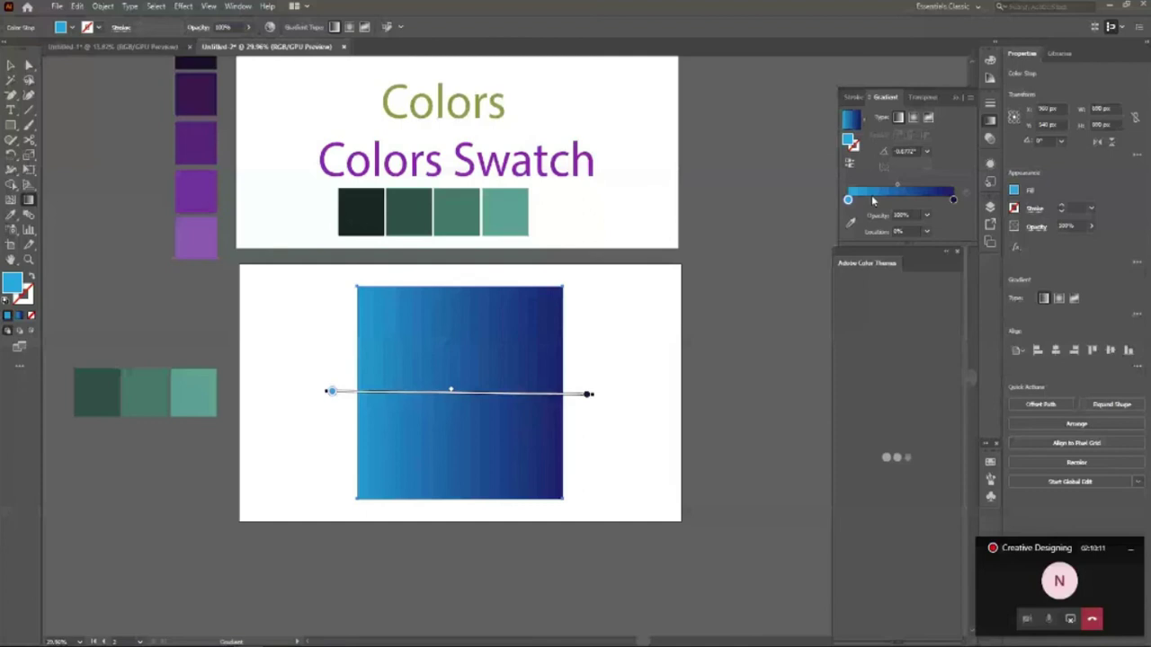
pyautogui.click(870, 200)
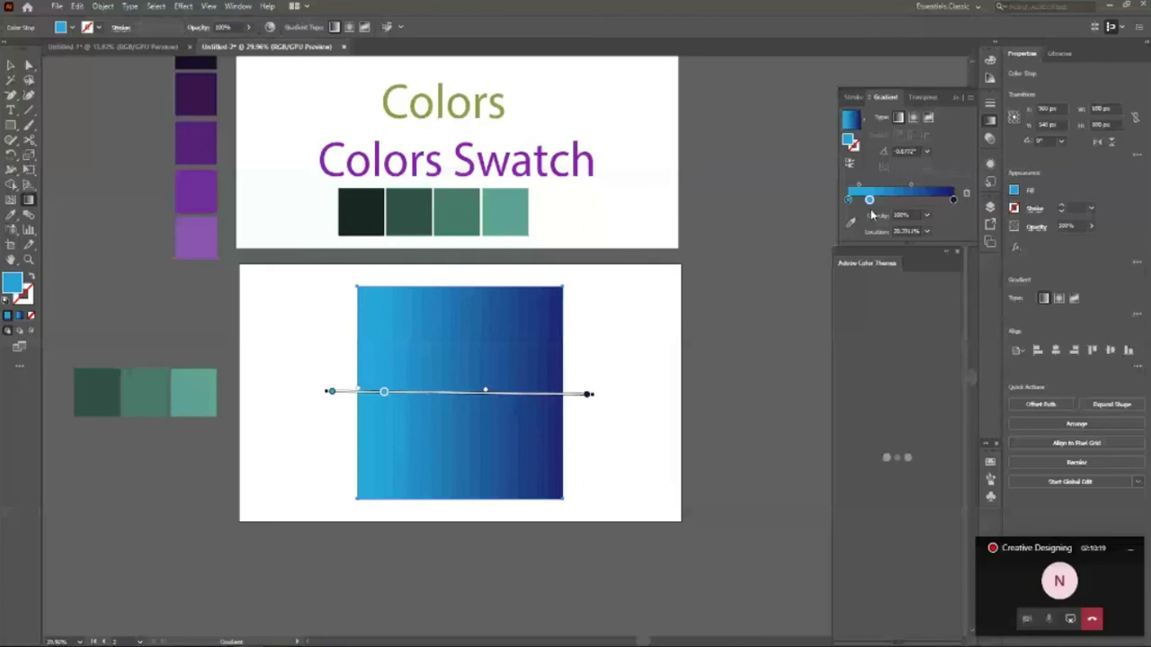
pyautogui.moveTo(870, 212)
pyautogui.mouseDown()
pyautogui.moveTo(935, 205)
pyautogui.moveTo(890, 204)
pyautogui.mouseUp()
pyautogui.click(868, 200)
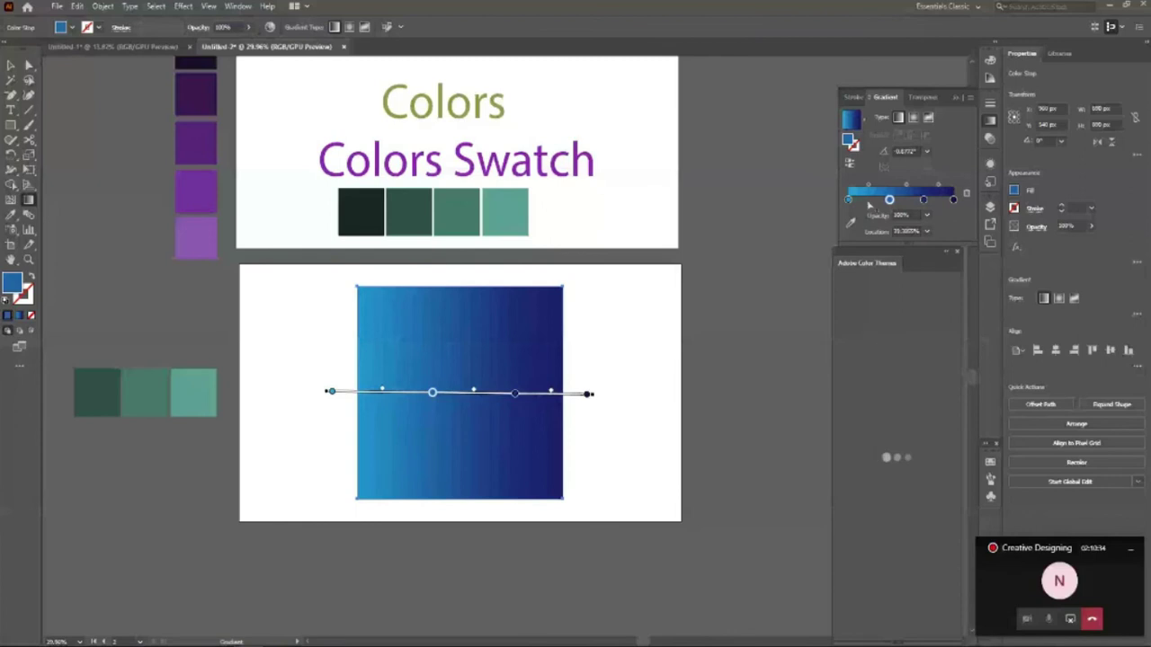
pyautogui.hotkey('ctrl', 'z')
pyautogui.moveTo(924, 201)
pyautogui.mouseDown()
pyautogui.moveTo(910, 205)
pyautogui.moveTo(917, 214)
pyautogui.mouseUp()
pyautogui.hotkey('ctrl', 'z')
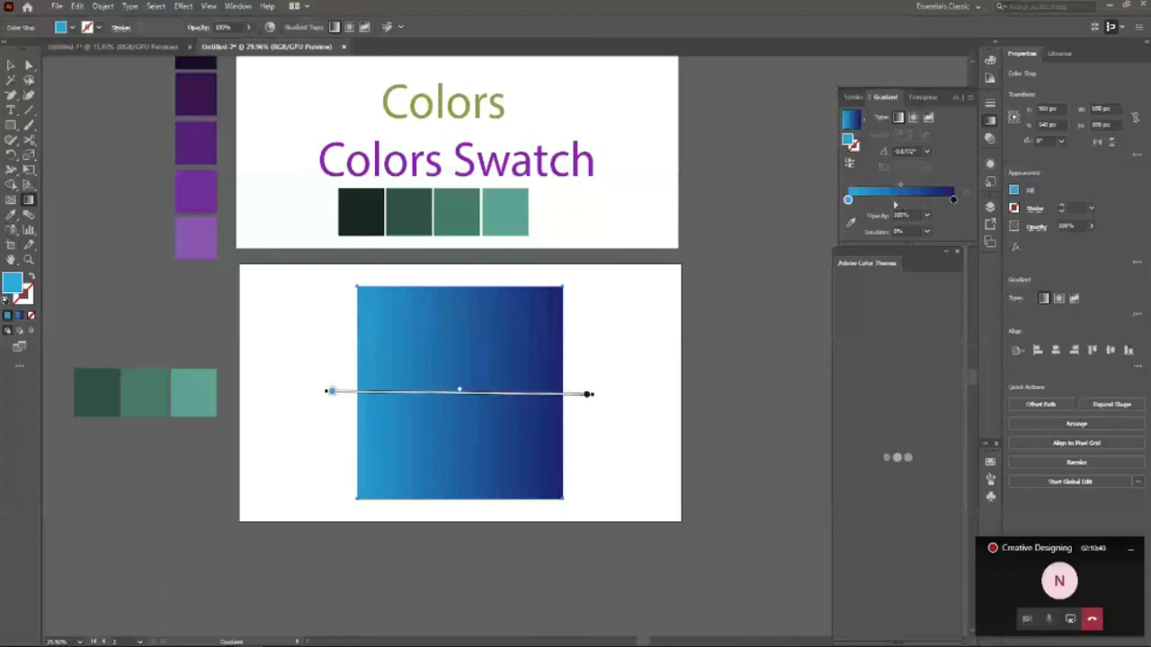
# Add a teal stop at about 40% between light blue and navy, and redraw the gradient nearly horizontally across the square.
pyautogui.click(890, 199)
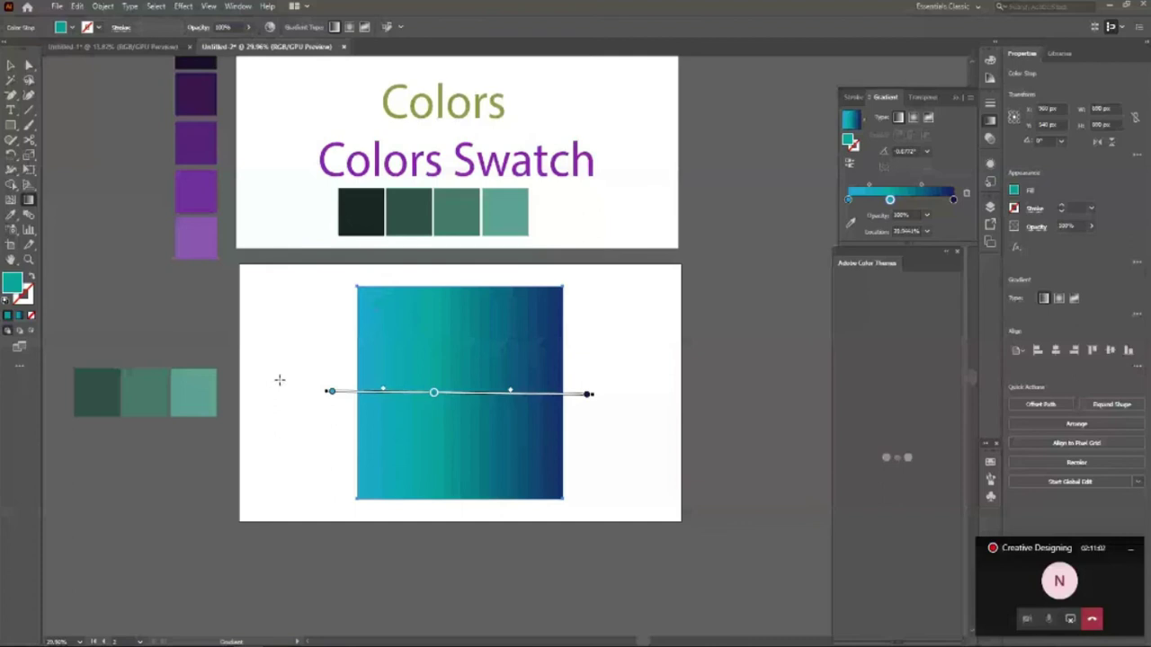
pyautogui.moveTo(289, 342); pyautogui.dragTo(575, 416)
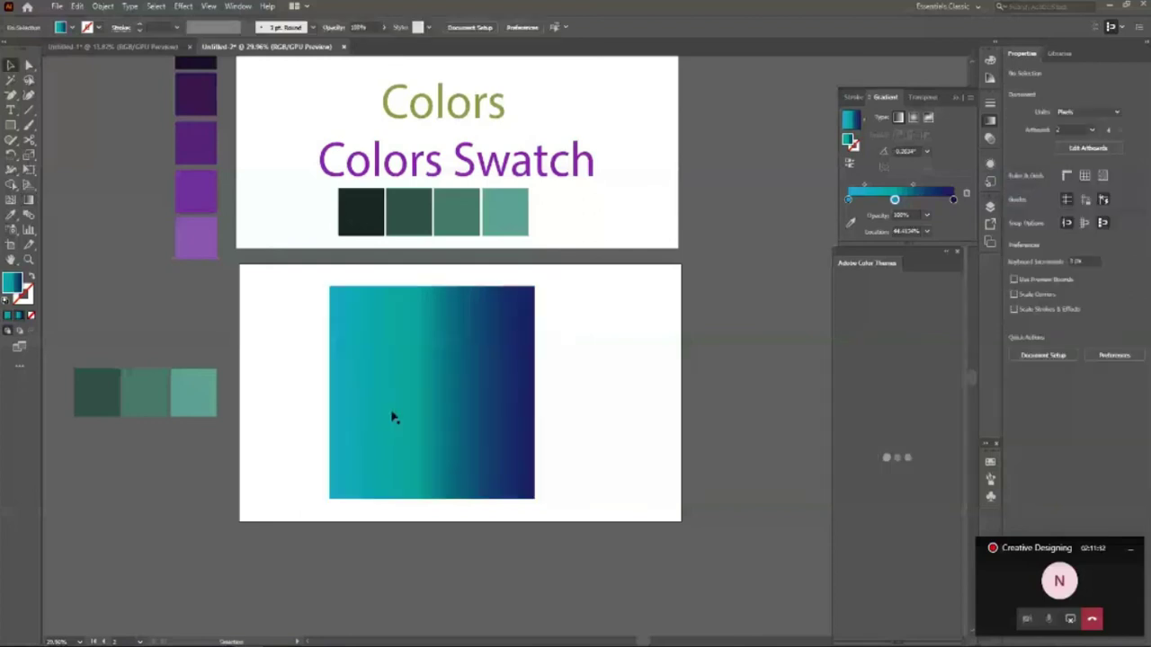
# Add another stop to the square's gradient between the teal and navy stops, and colour it with the medium blue swatch.
pyautogui.click(392, 417)
pyautogui.click(917, 216)
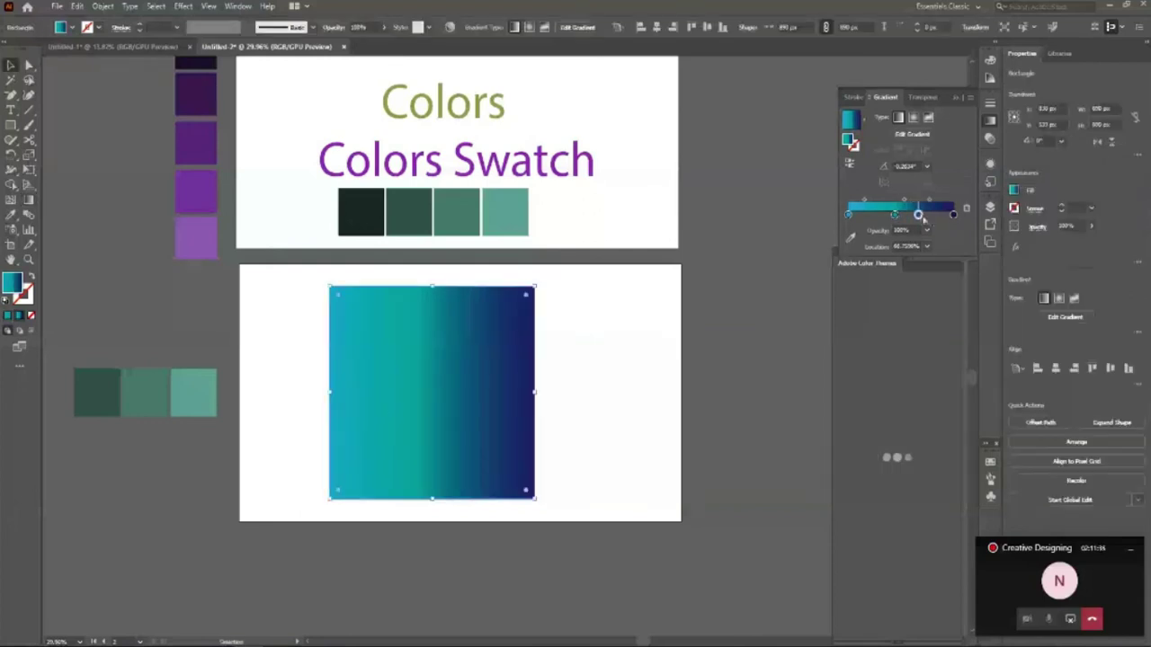
pyautogui.doubleClick(917, 214)
pyautogui.click(859, 274)
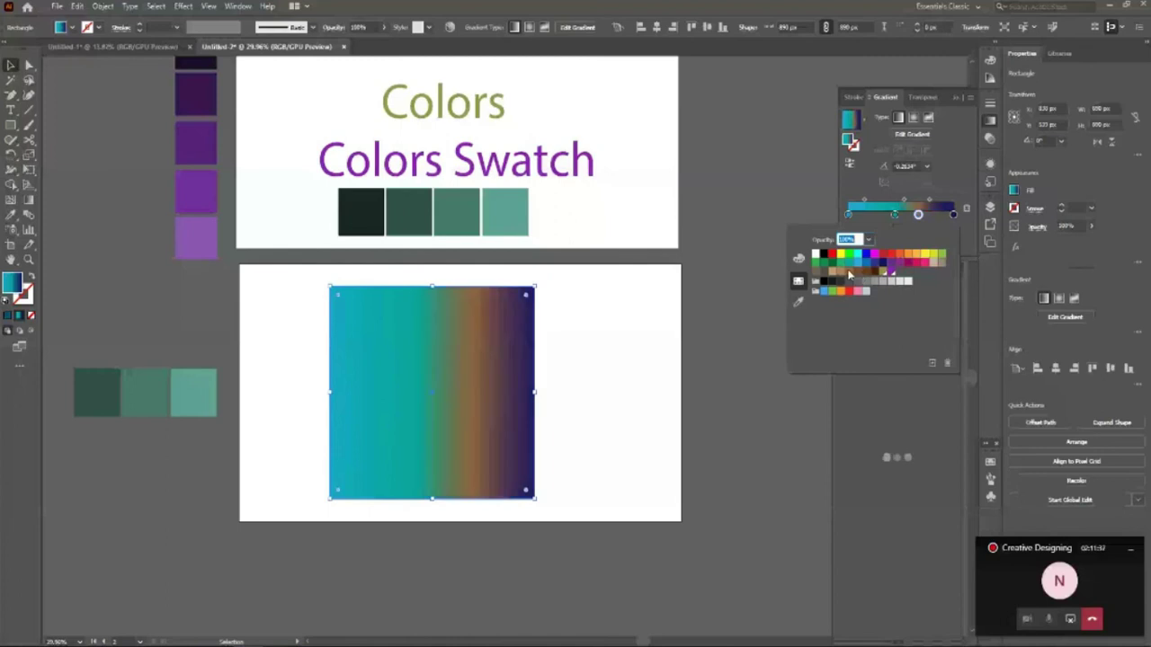
pyautogui.click(868, 263)
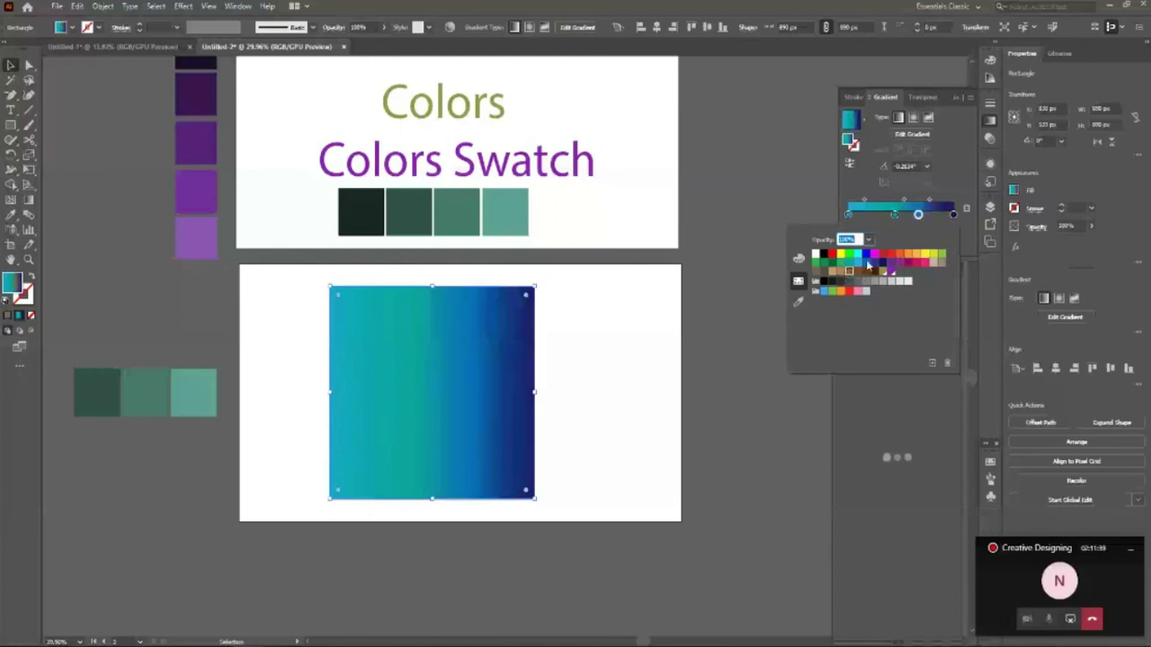
# Try purple, magenta and pink swatches on the stop between teal and navy, and settle on a green swatch.
pyautogui.click(900, 264)
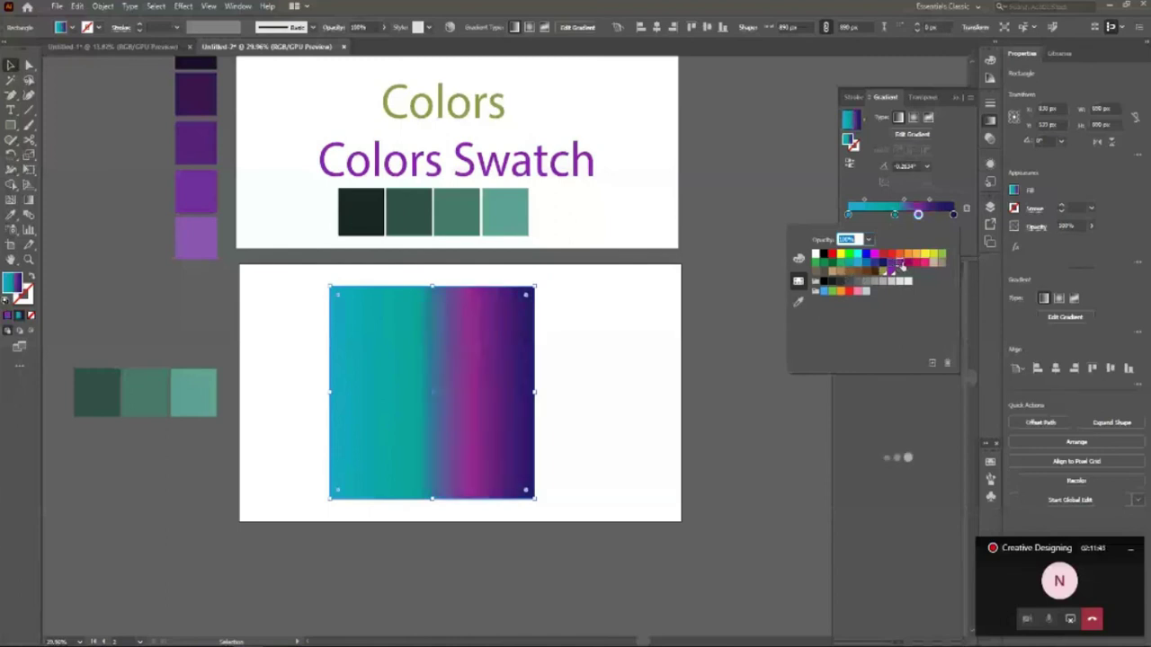
pyautogui.click(909, 264)
pyautogui.click(916, 263)
pyautogui.click(925, 263)
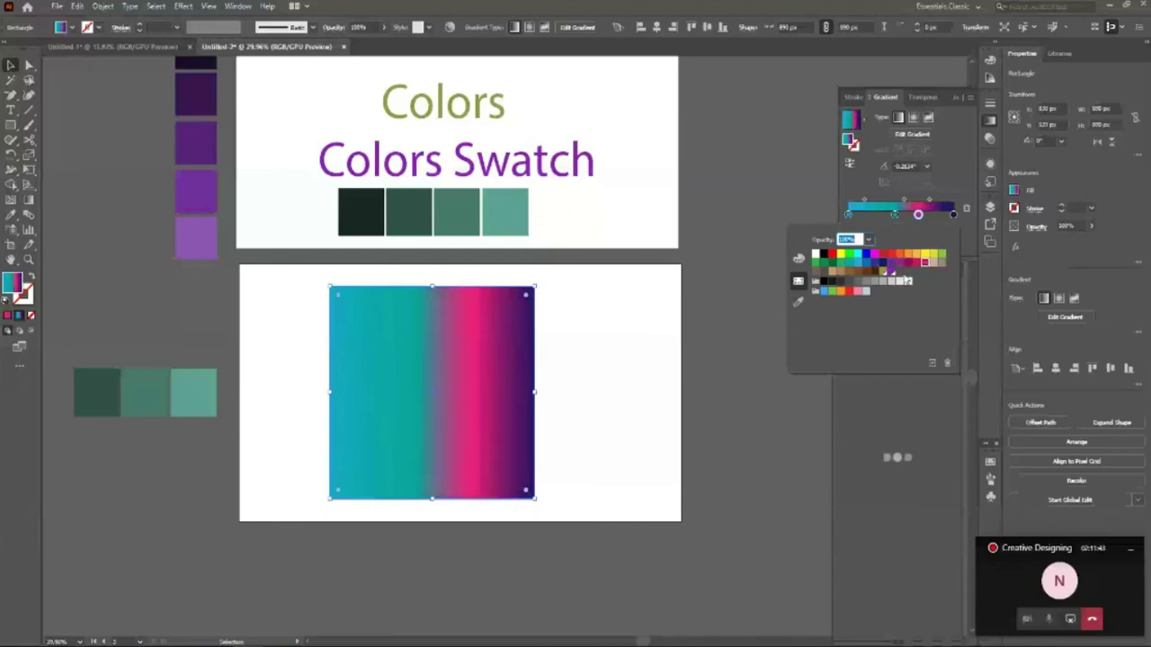
pyautogui.click(833, 264)
pyautogui.click(815, 263)
pyautogui.click(823, 264)
pyautogui.click(839, 269)
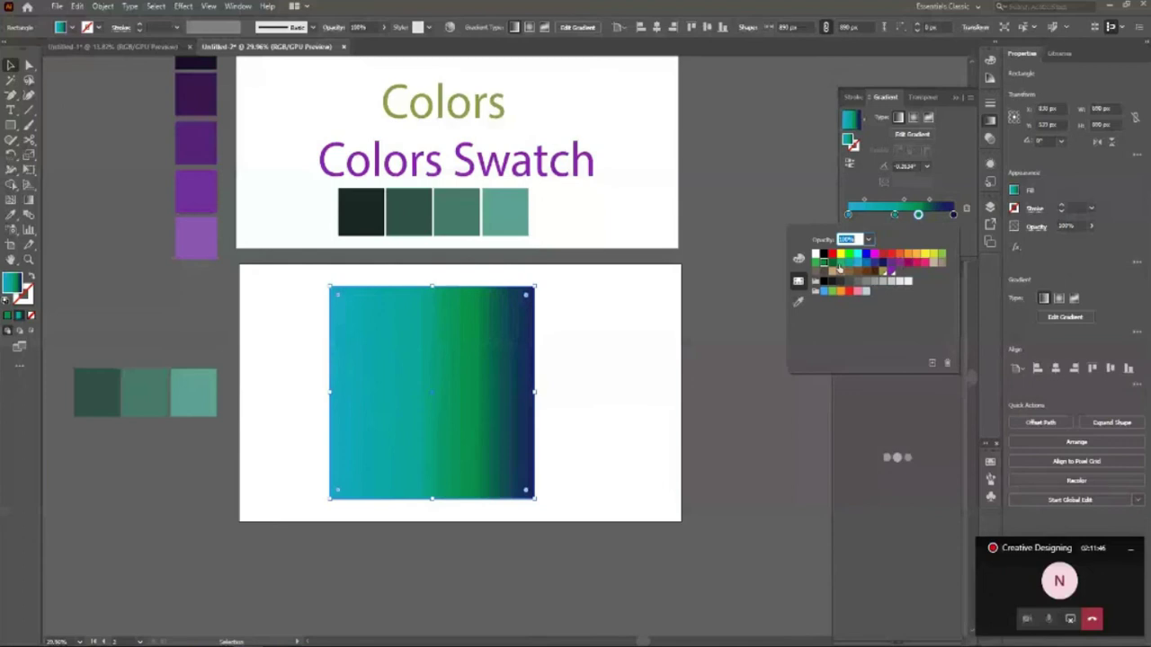
# Nudge the green stop slightly towards the teal one on the square, and redraw the gradient horizontally just past its side edges.
pyautogui.click(930, 118)
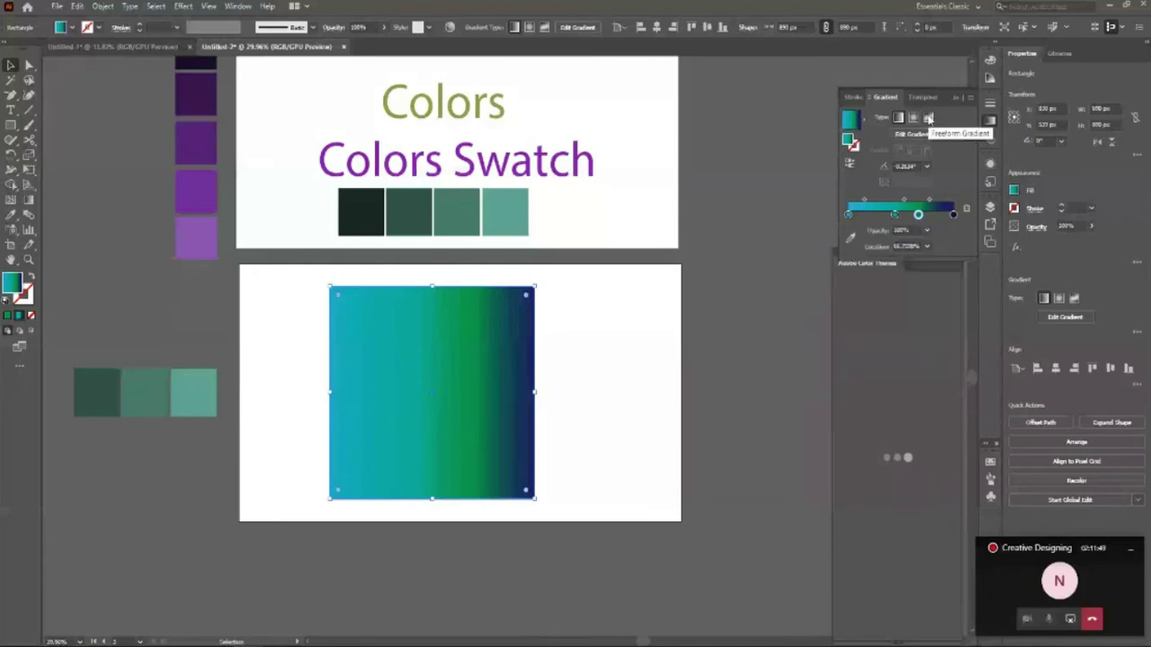
pyautogui.click(924, 134)
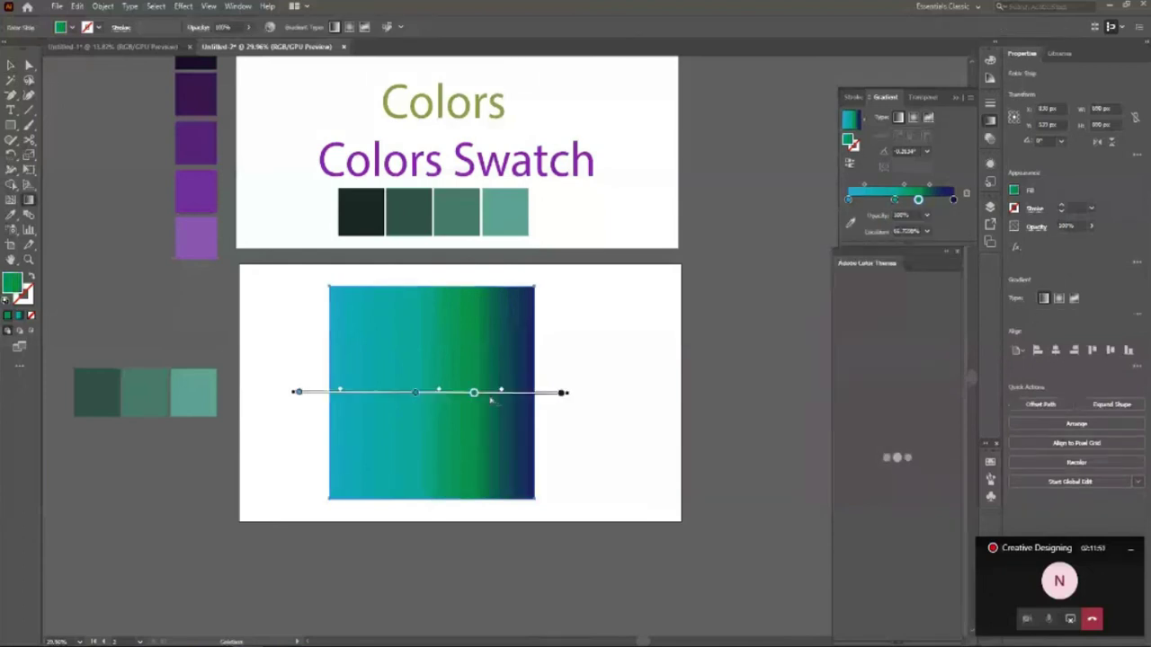
pyautogui.moveTo(474, 392)
pyautogui.mouseDown()
pyautogui.moveTo(443, 394)
pyautogui.moveTo(468, 393)
pyautogui.mouseUp()
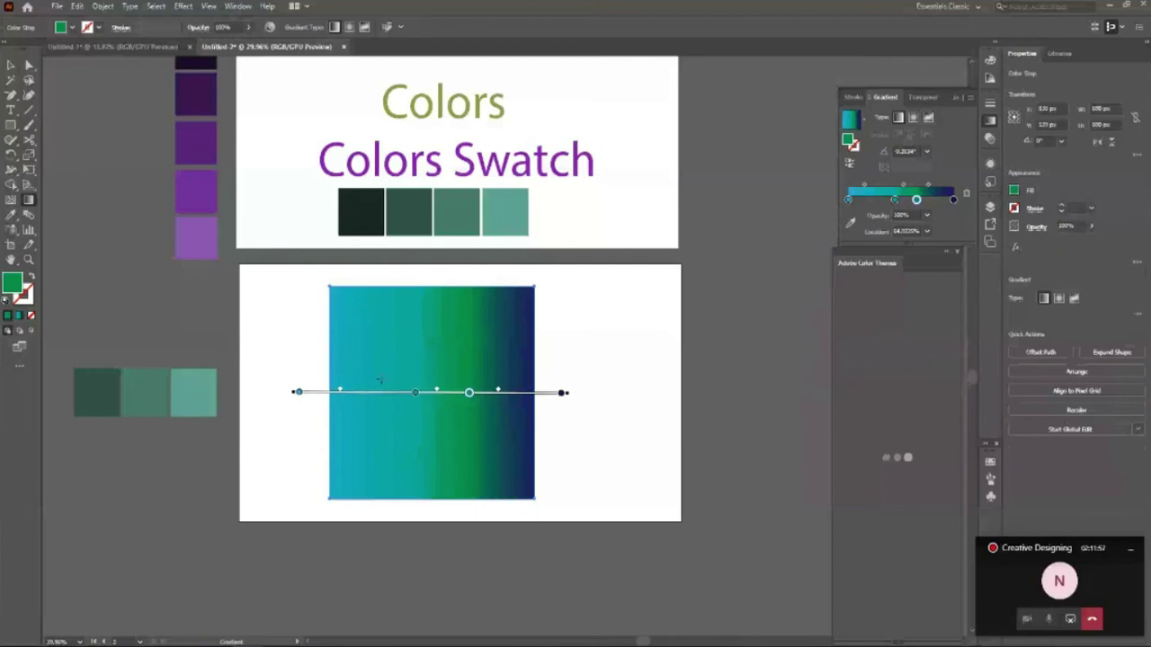
pyautogui.moveTo(293, 369); pyautogui.dragTo(550, 372)
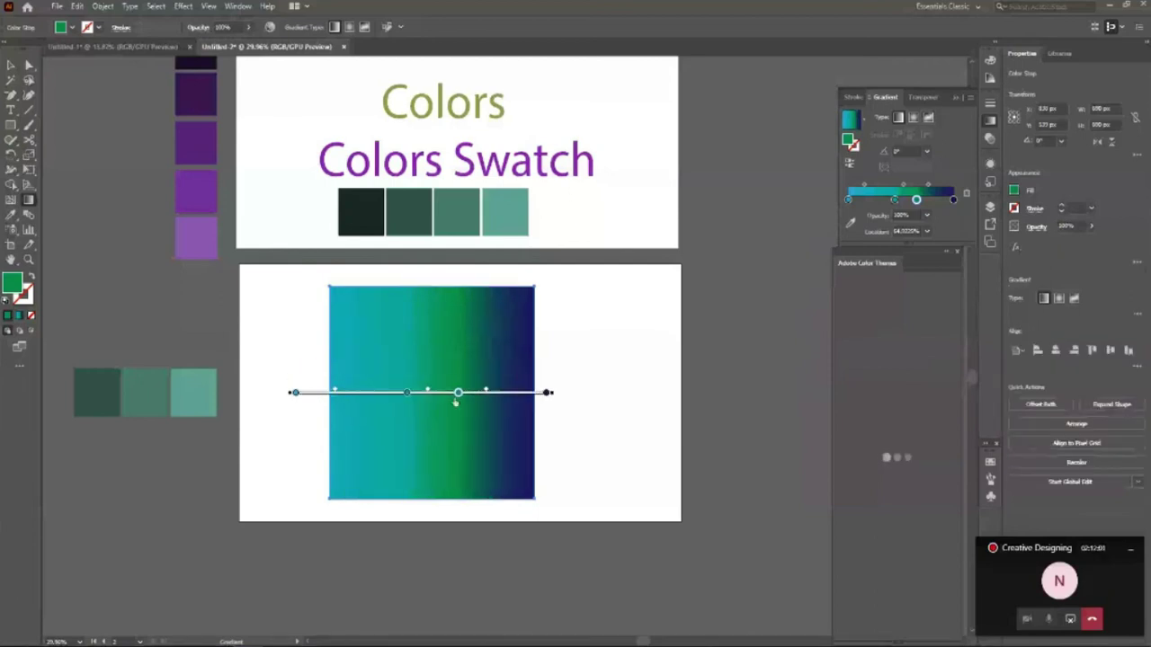
# Move the teal stop to about 22% and the green stop to about 52%, and adjust the midpoints on both sides of green.
pyautogui.moveTo(407, 394); pyautogui.dragTo(356, 394)
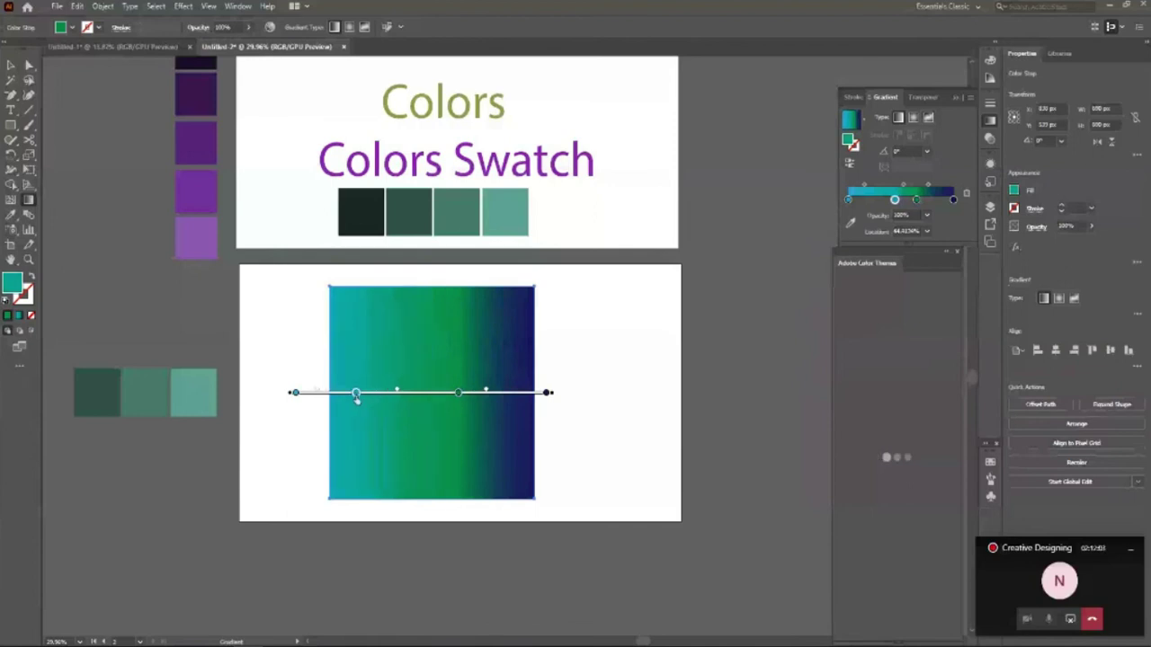
pyautogui.moveTo(458, 393); pyautogui.dragTo(488, 390)
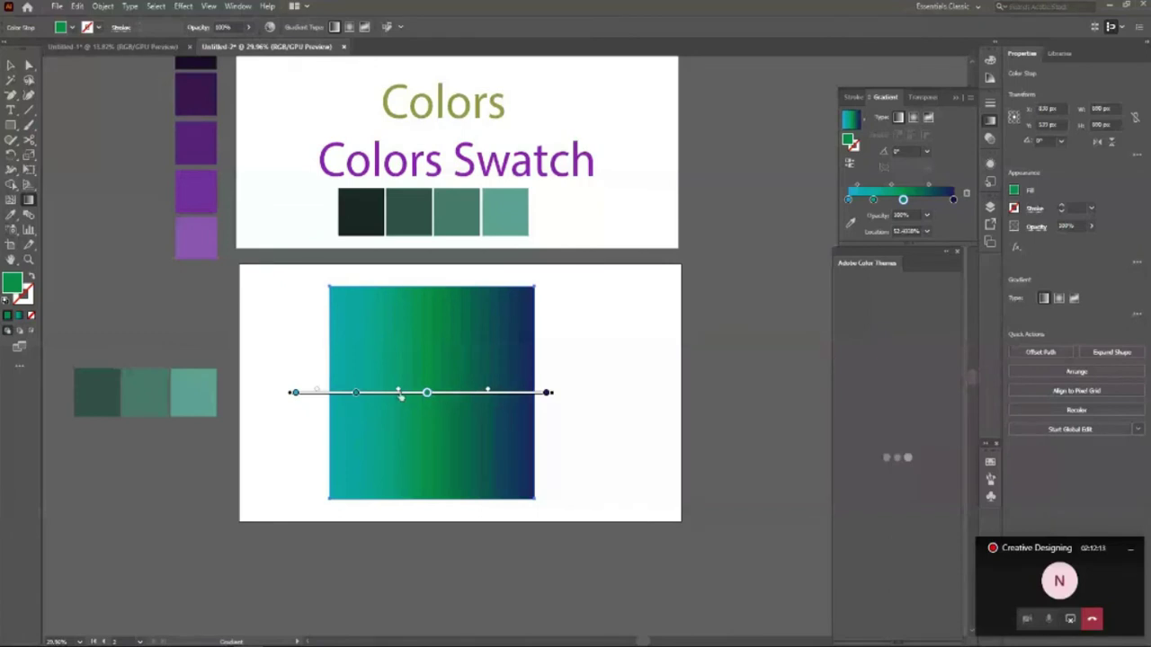
pyautogui.moveTo(399, 393); pyautogui.dragTo(391, 392)
pyautogui.click(355, 394)
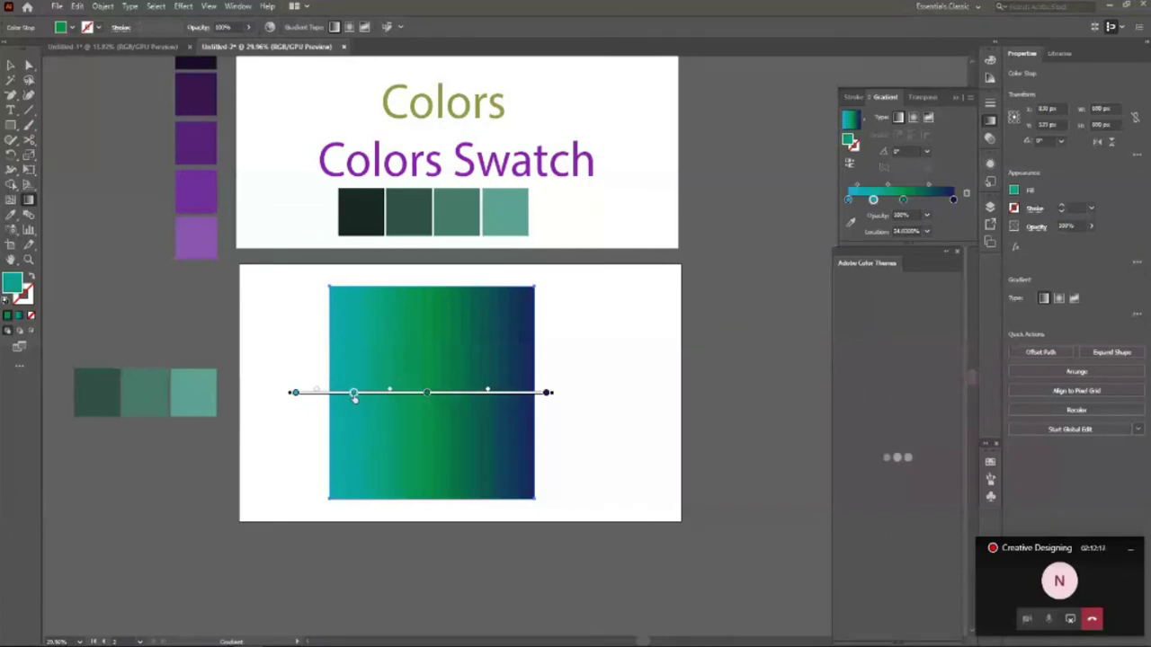
pyautogui.moveTo(488, 393); pyautogui.dragTo(503, 393)
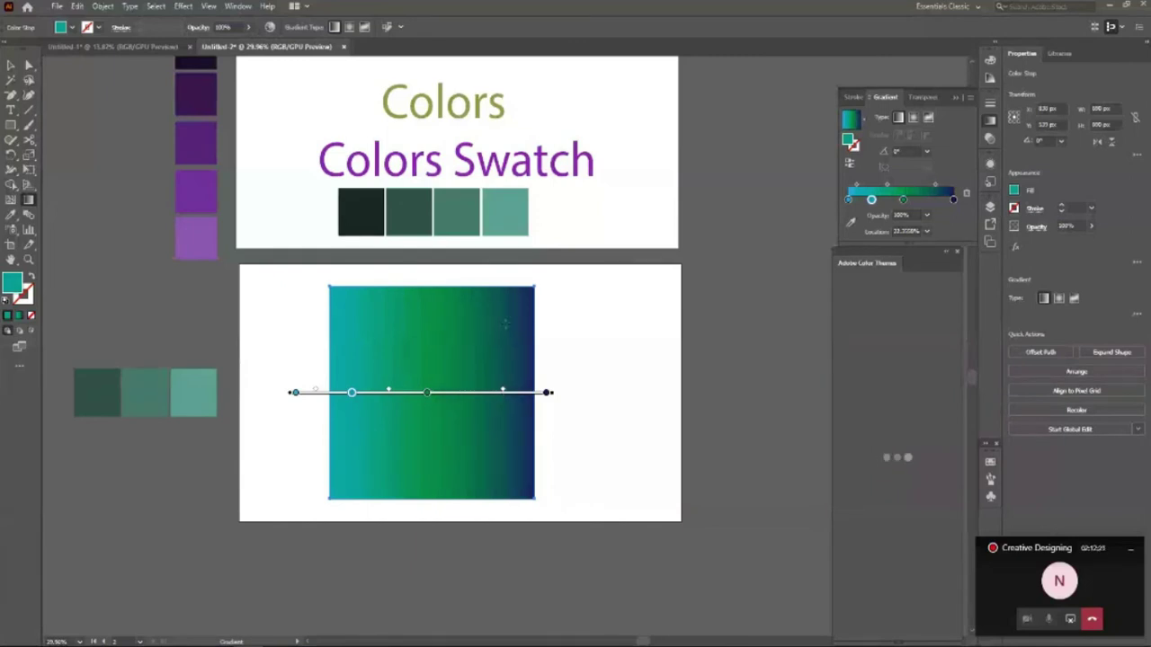
# Leave gradient editing, move the square slightly to the right on its artboard, and deselect it.
pyautogui.click(11, 65)
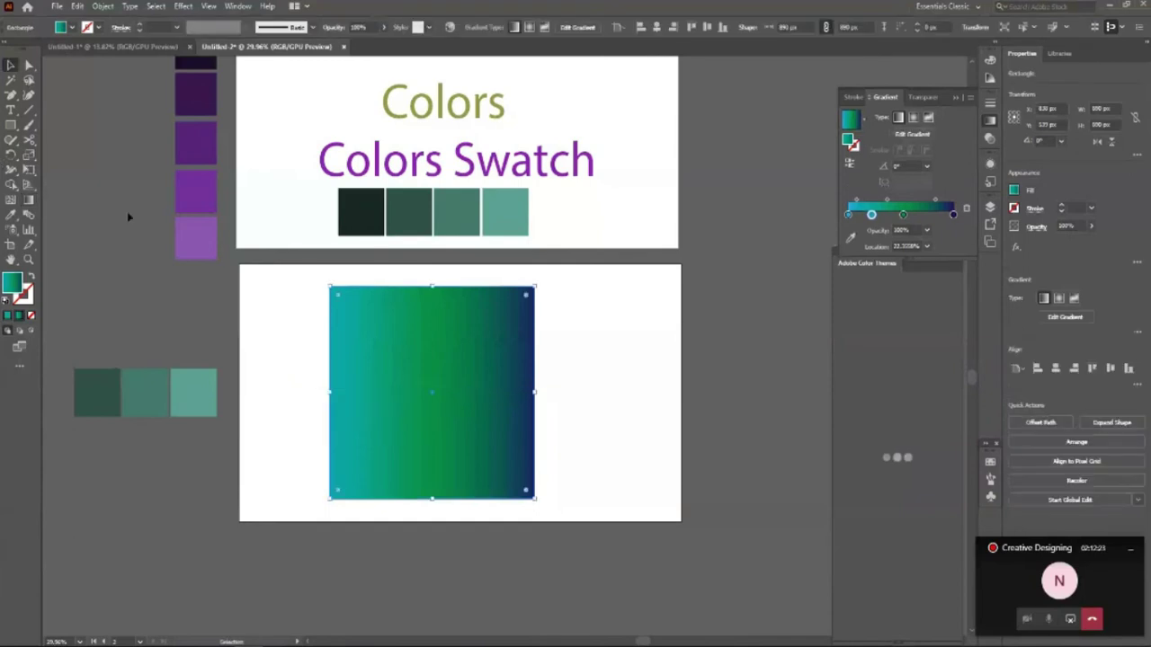
pyautogui.click(128, 216)
pyautogui.moveTo(473, 456); pyautogui.dragTo(482, 456)
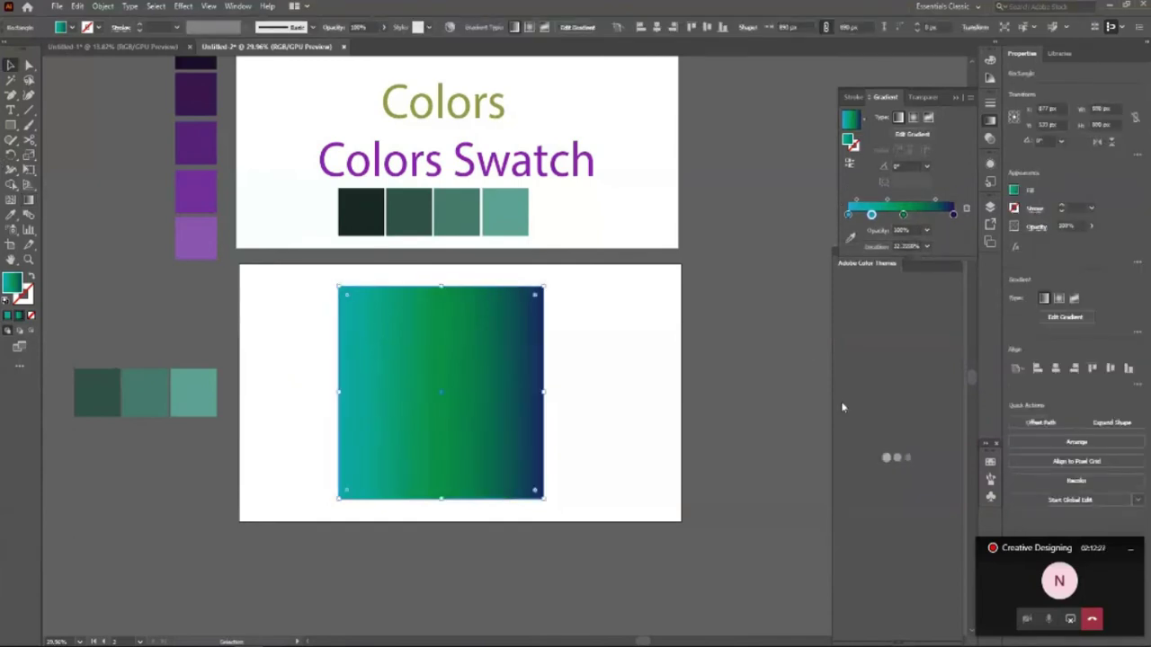
pyautogui.click(588, 450)
# Delete the green stop from the square's gradient.
pyautogui.click(483, 411)
pyautogui.click(903, 214)
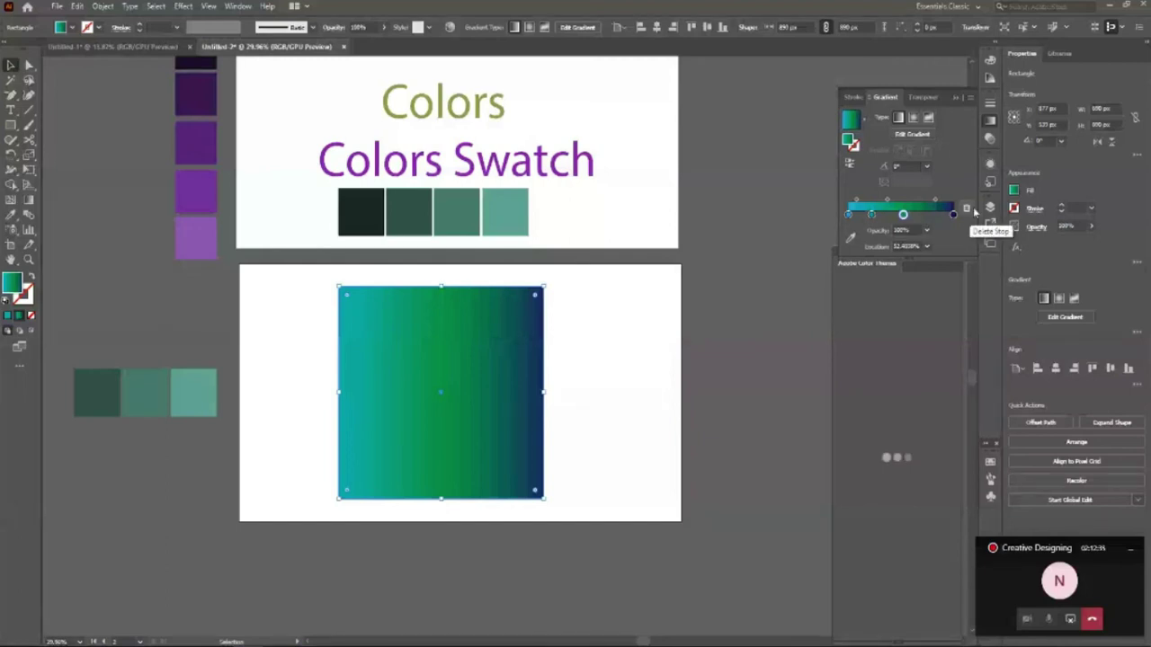
pyautogui.click(967, 209)
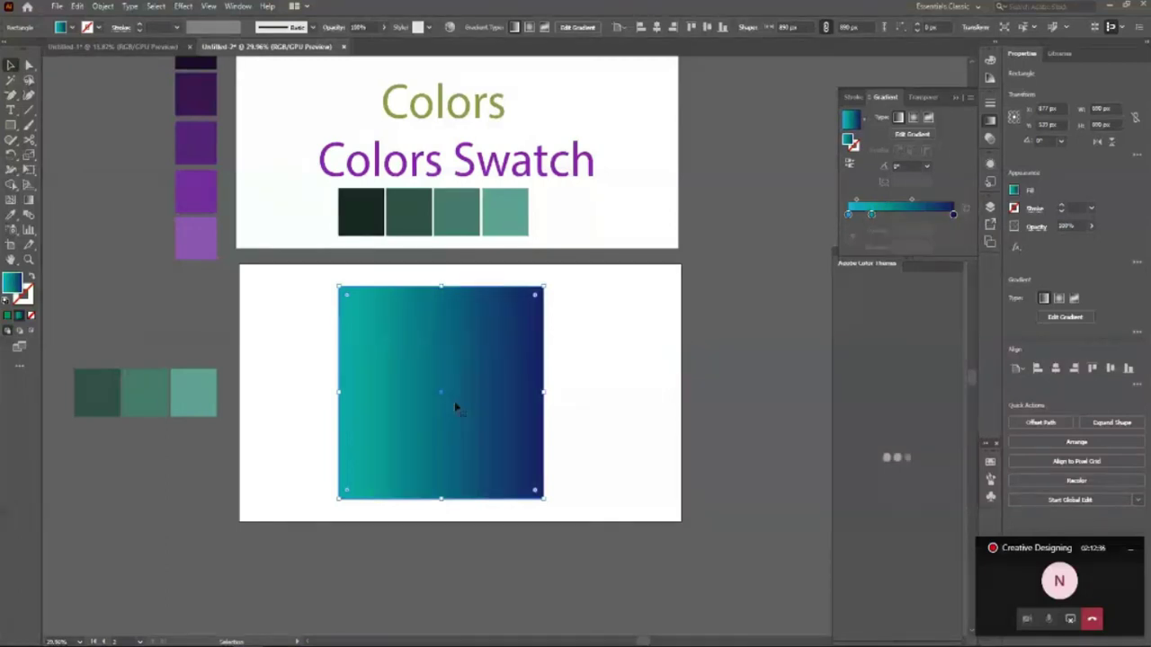
# Try shifting the square slightly up and to the right, and deleting the teal stop from its gradient.
pyautogui.click(594, 408)
pyautogui.moveTo(483, 403); pyautogui.dragTo(495, 396)
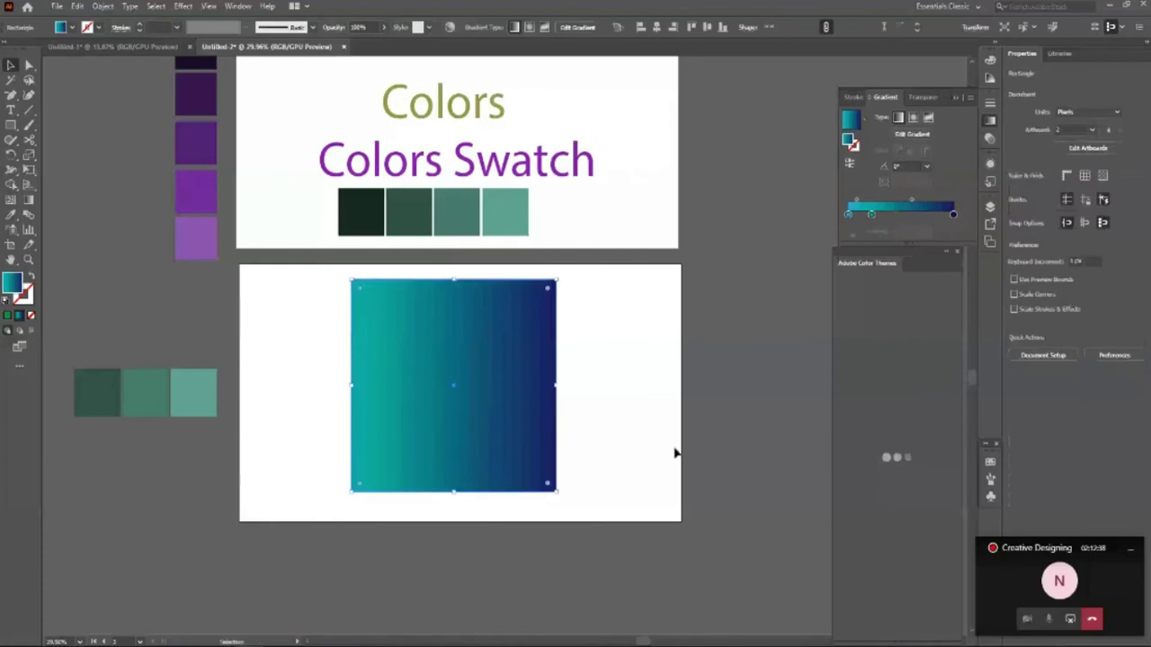
pyautogui.click(871, 216)
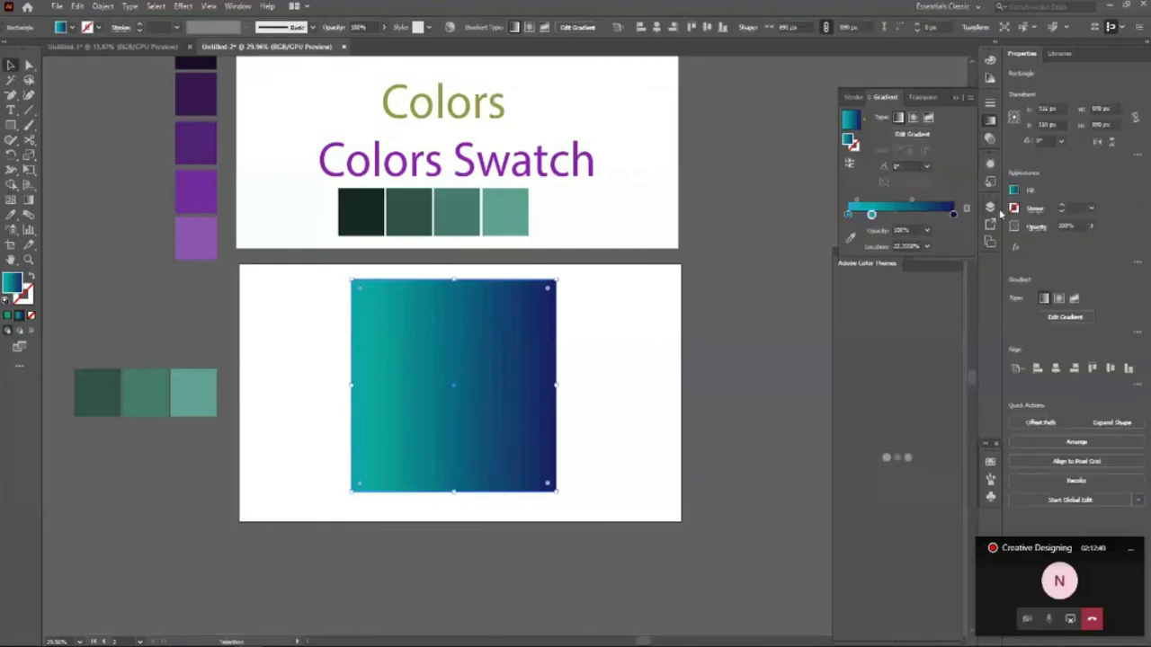
pyautogui.click(965, 209)
pyautogui.click(655, 490)
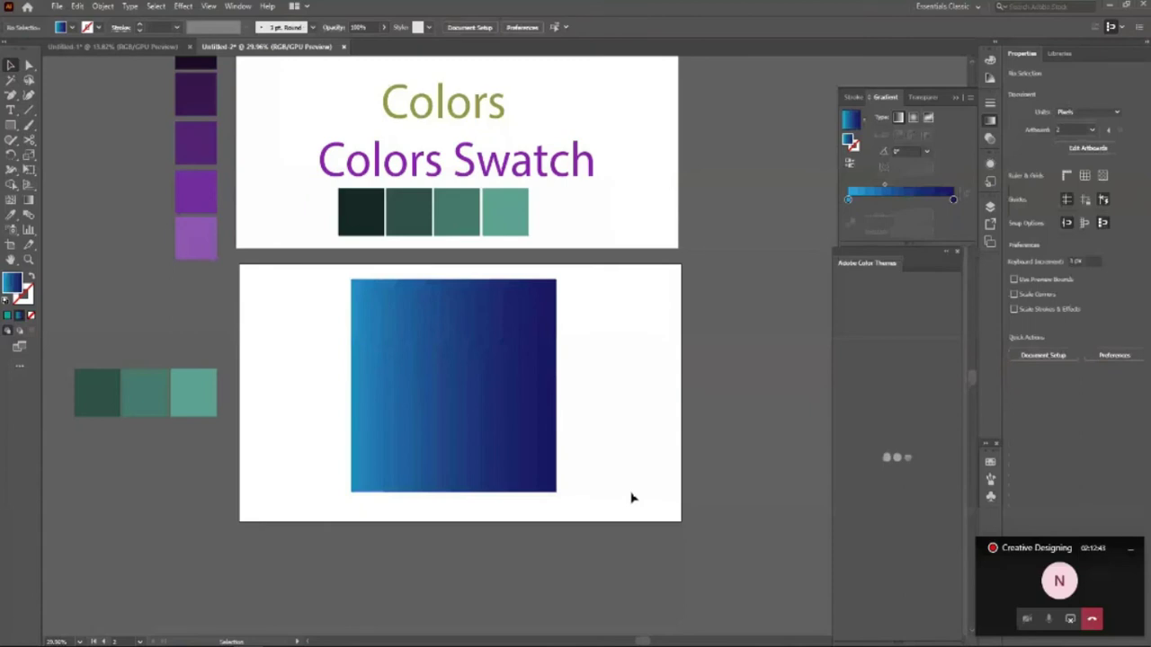
# Undo the deletion of the teal stop and the last move of the square.
pyautogui.hotkey('ctrl', 'z')
pyautogui.hotkey('ctrl', 'z')
pyautogui.hotkey('ctrl', 'z')
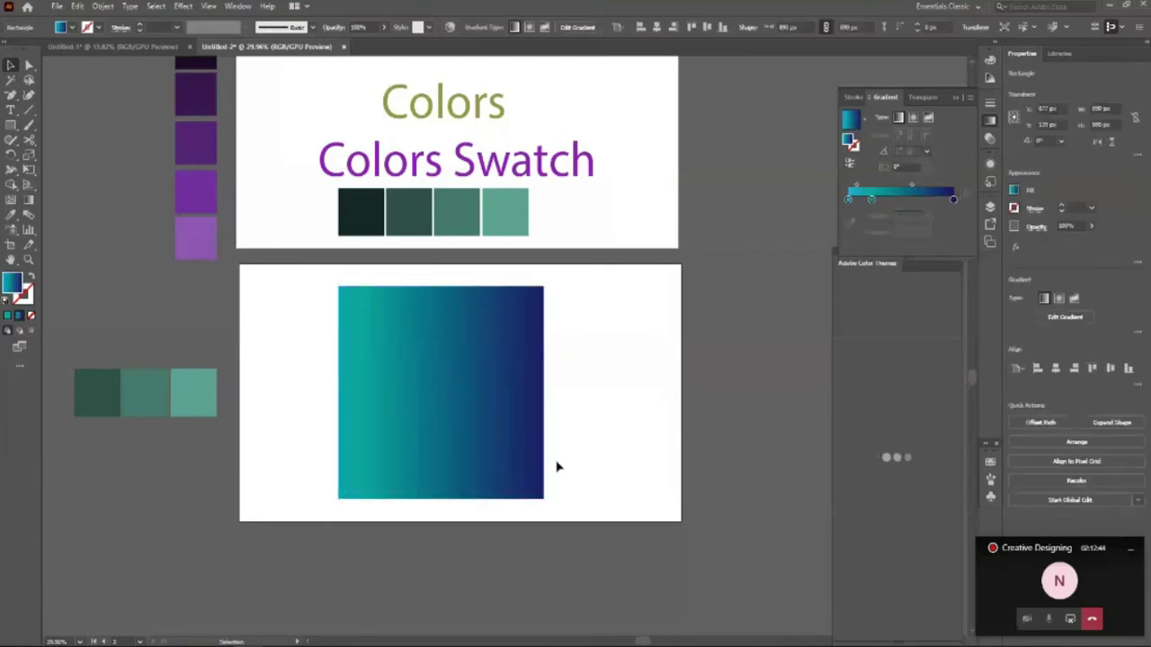
# Undo the deletion of the green stop to compare the two gradients, and reapply the deletion.
pyautogui.press('a')
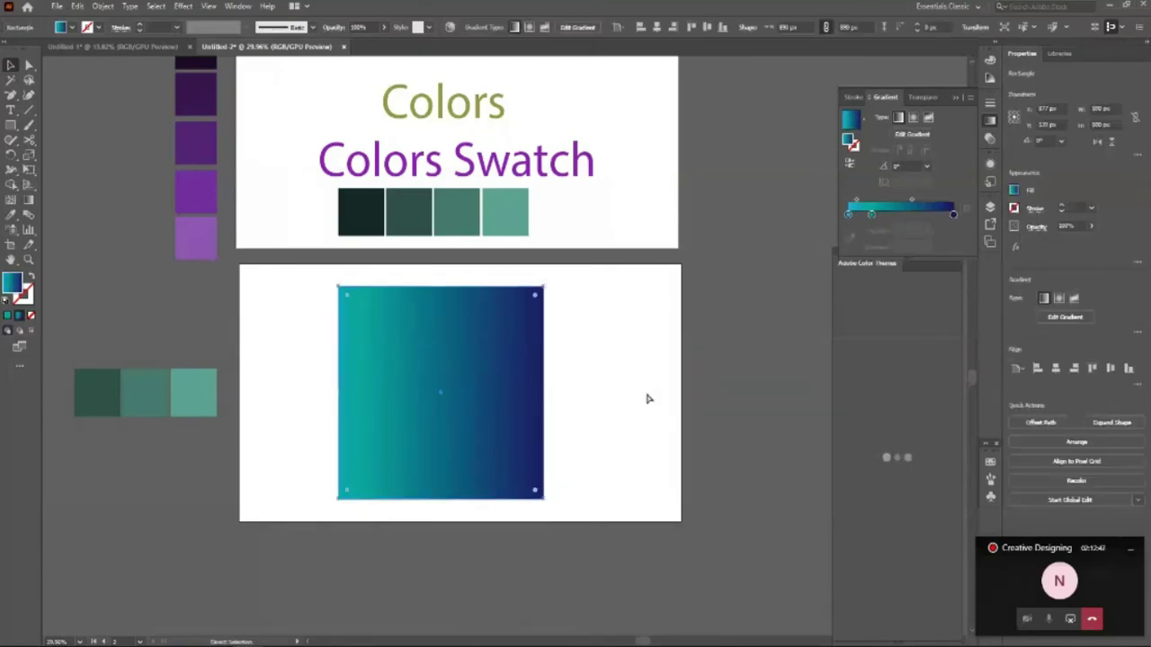
pyautogui.hotkey('ctrl', 'z')
pyautogui.click(614, 442)
pyautogui.click(511, 465)
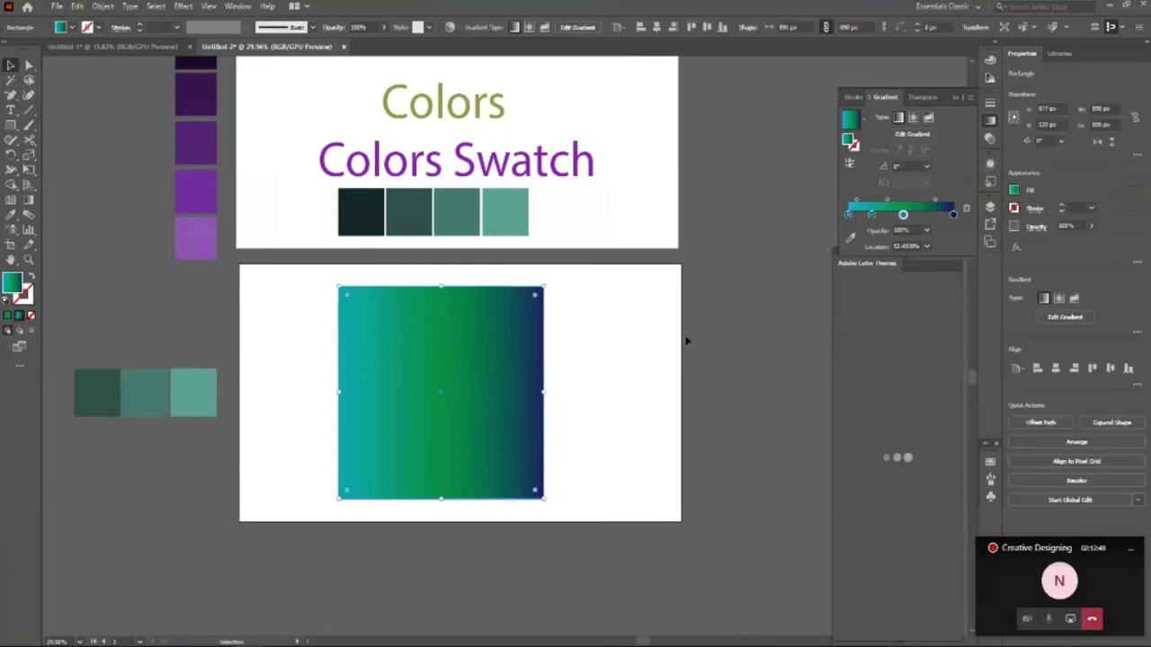
pyautogui.hotkey('ctrl', 'z')
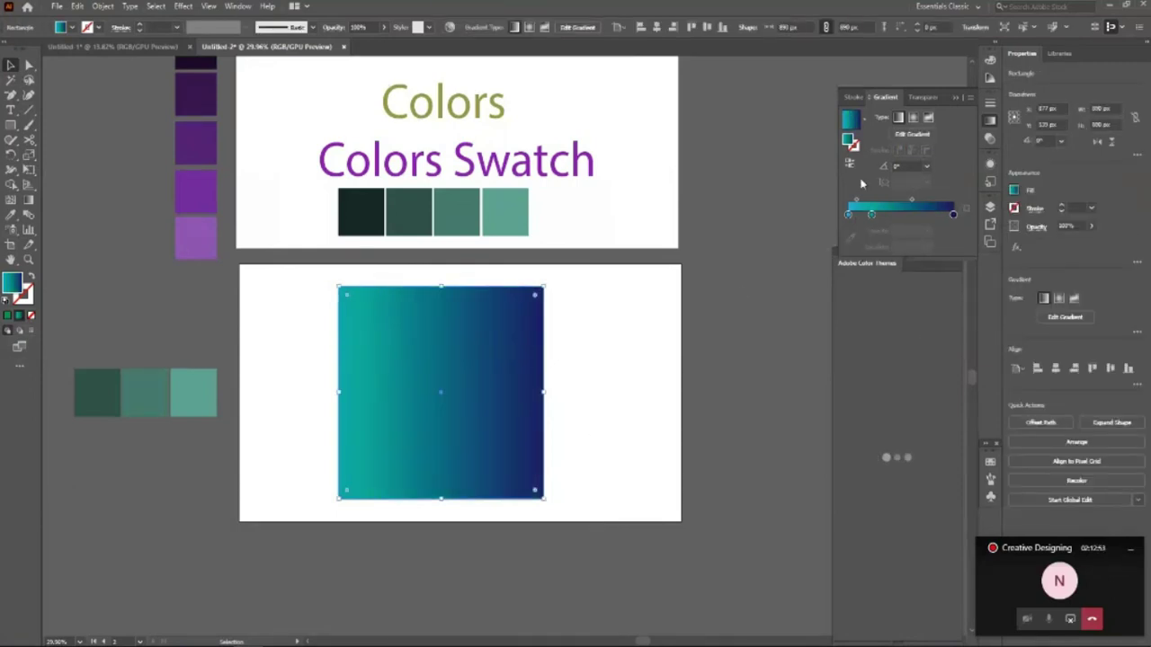
# Try a radial gradient on the square, reverse its colours and back, and return to the linear type.
pyautogui.click(913, 117)
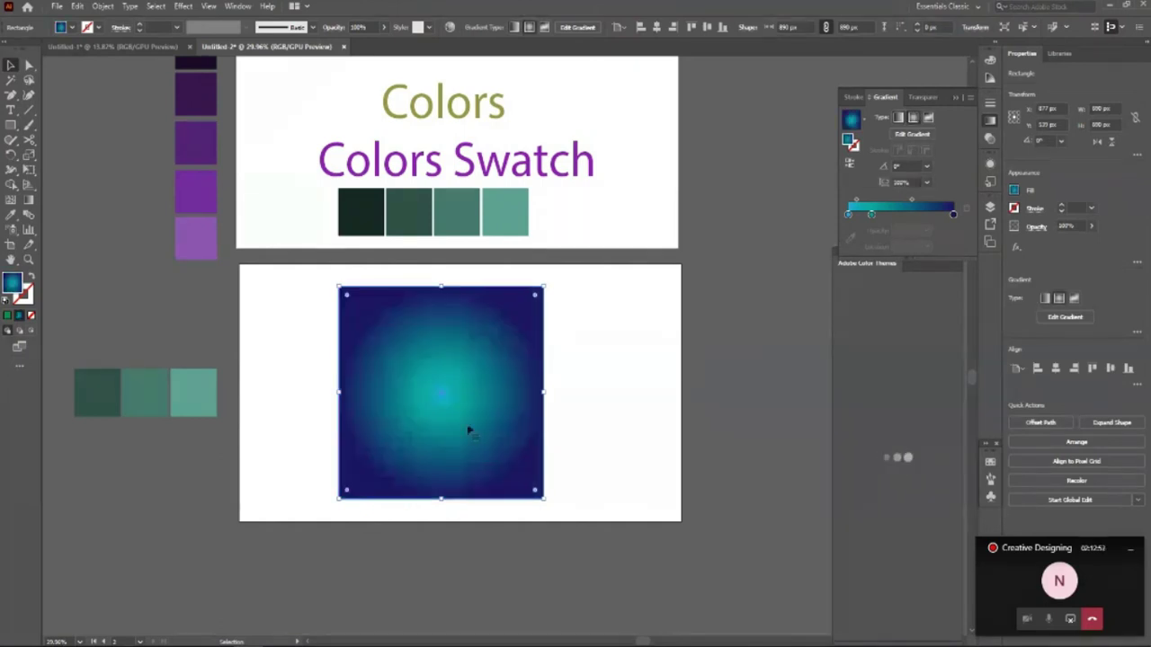
pyautogui.click(884, 169)
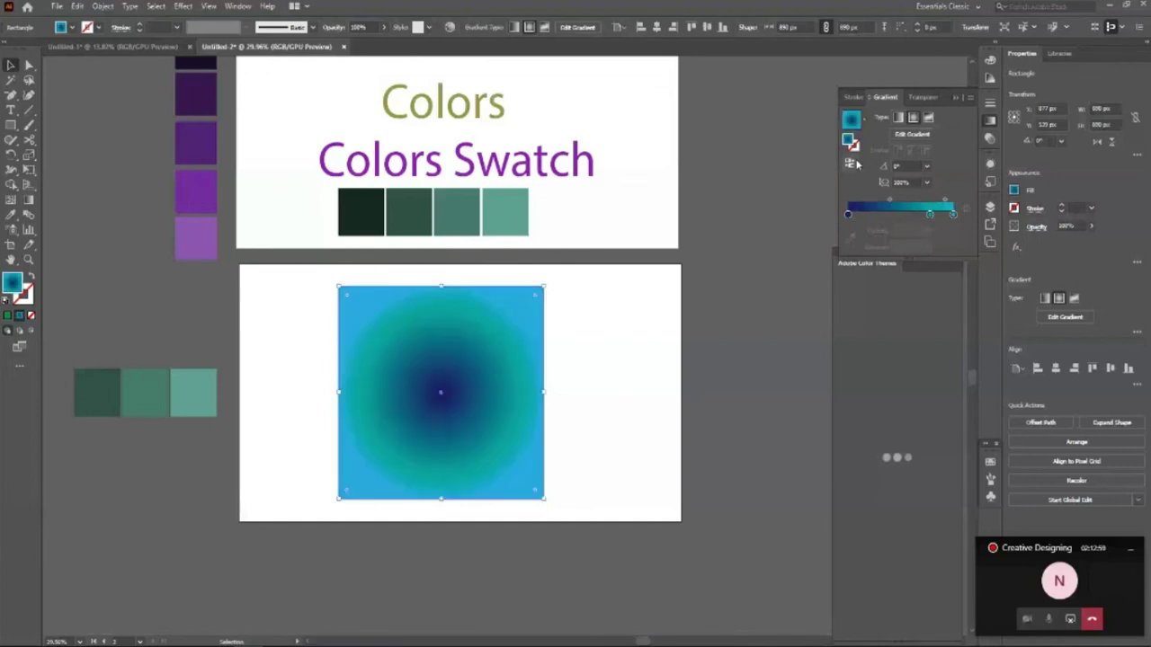
pyautogui.click(884, 169)
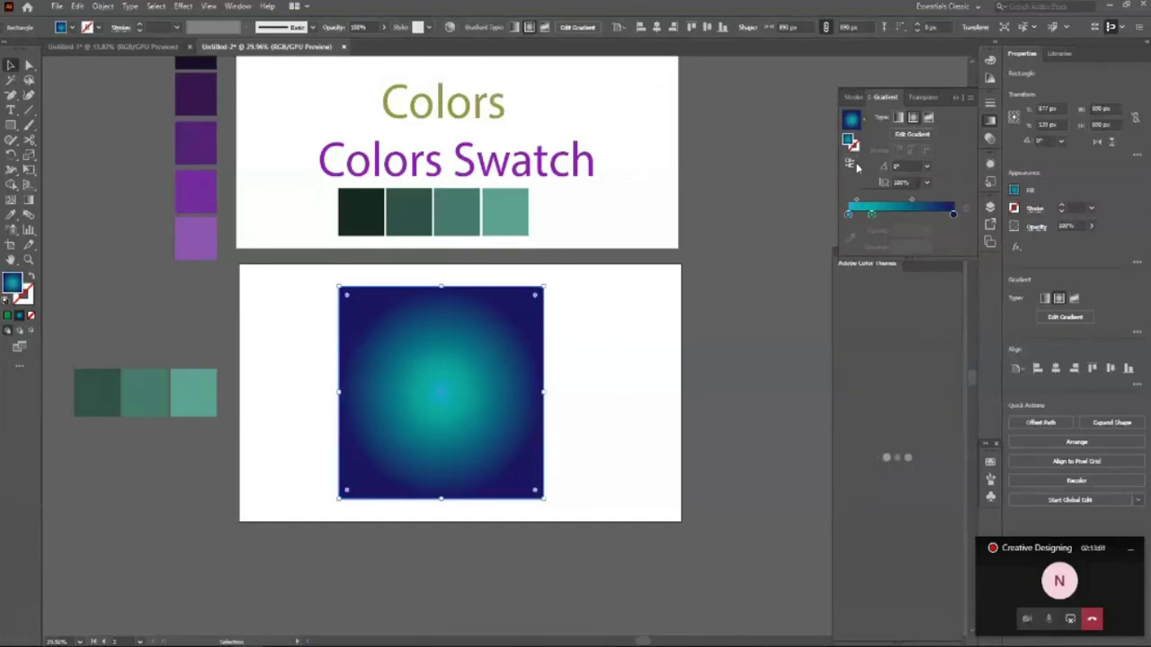
pyautogui.click(899, 118)
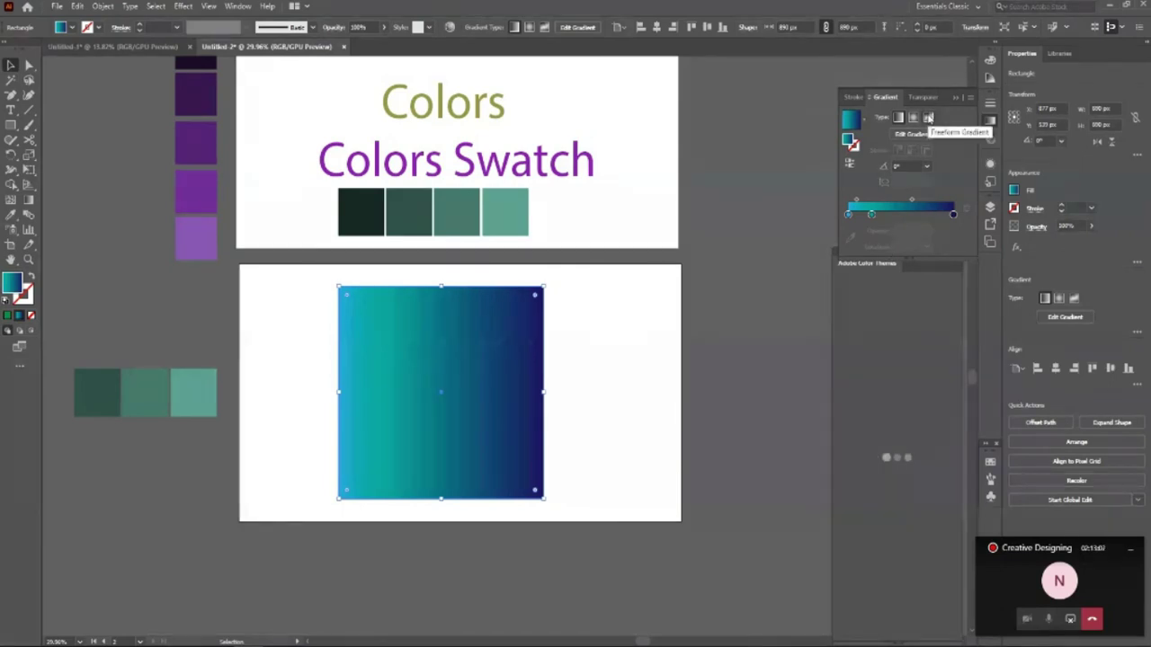
# Try the freeform gradient with its corner colour points on the square, and return to the linear type.
pyautogui.click(931, 117)
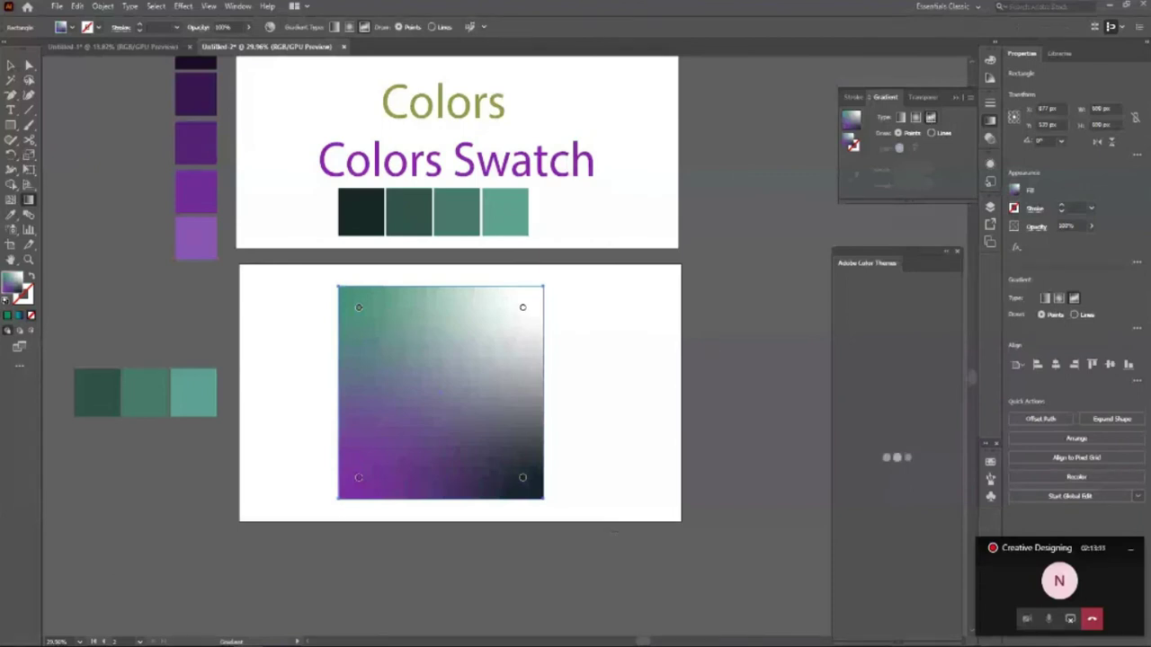
pyautogui.hotkey('ctrl', 'z')
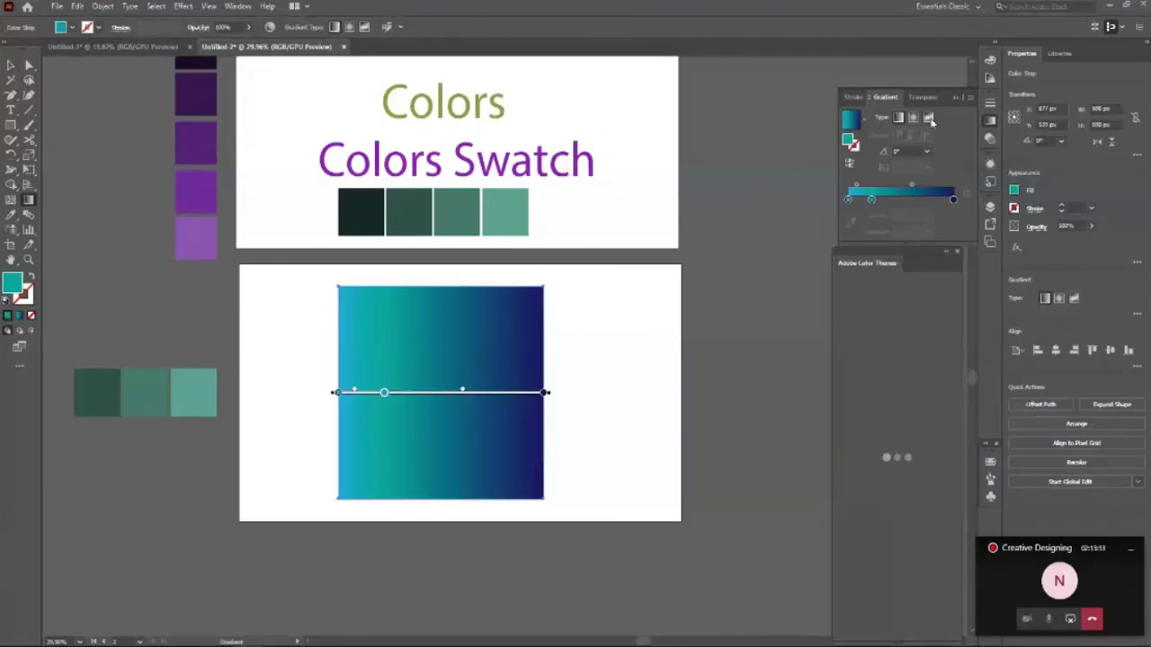
pyautogui.click(929, 120)
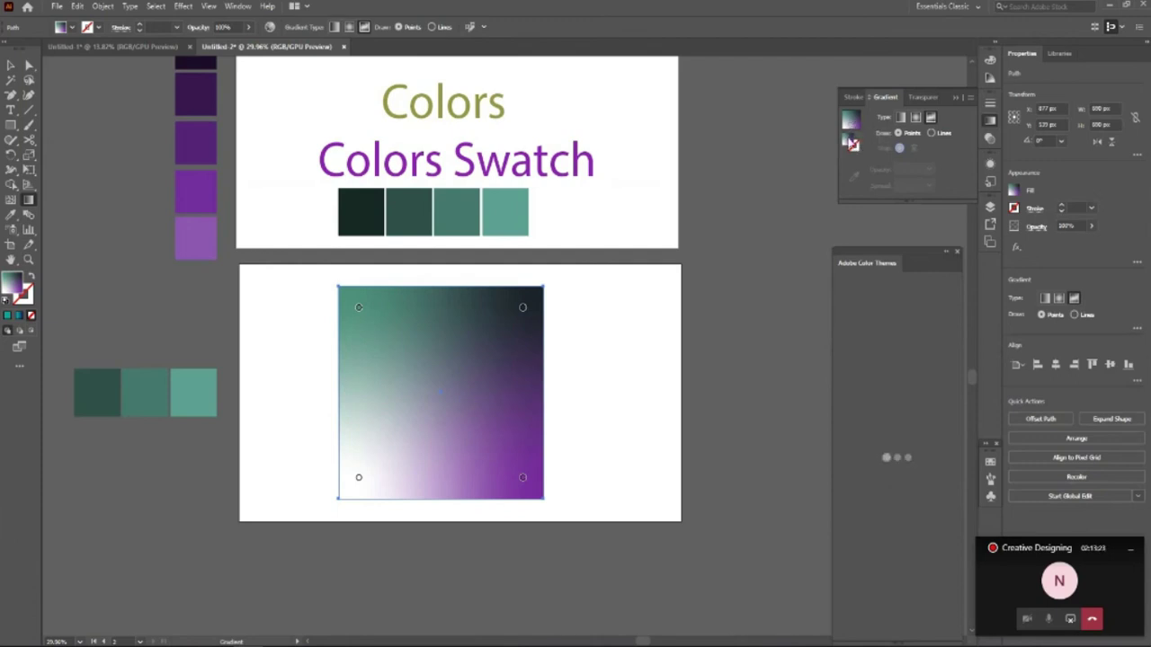
pyautogui.click(899, 117)
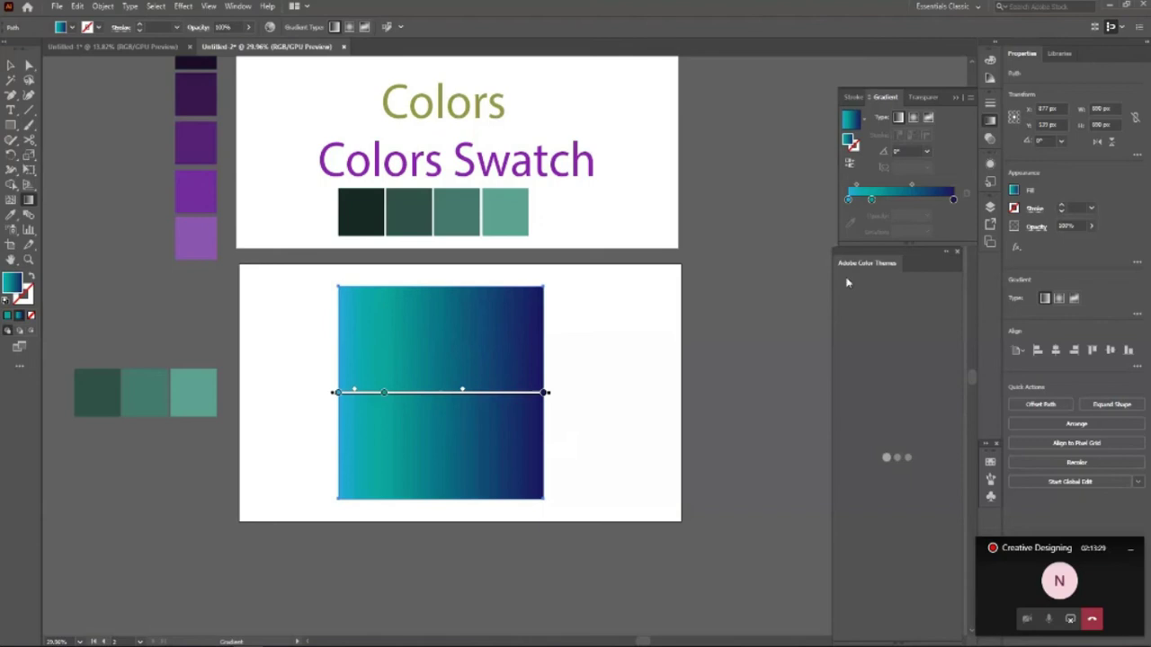
# Try gradient angles of 90°, -45° and 45° on the square.
pyautogui.click(926, 151)
pyautogui.click(935, 218)
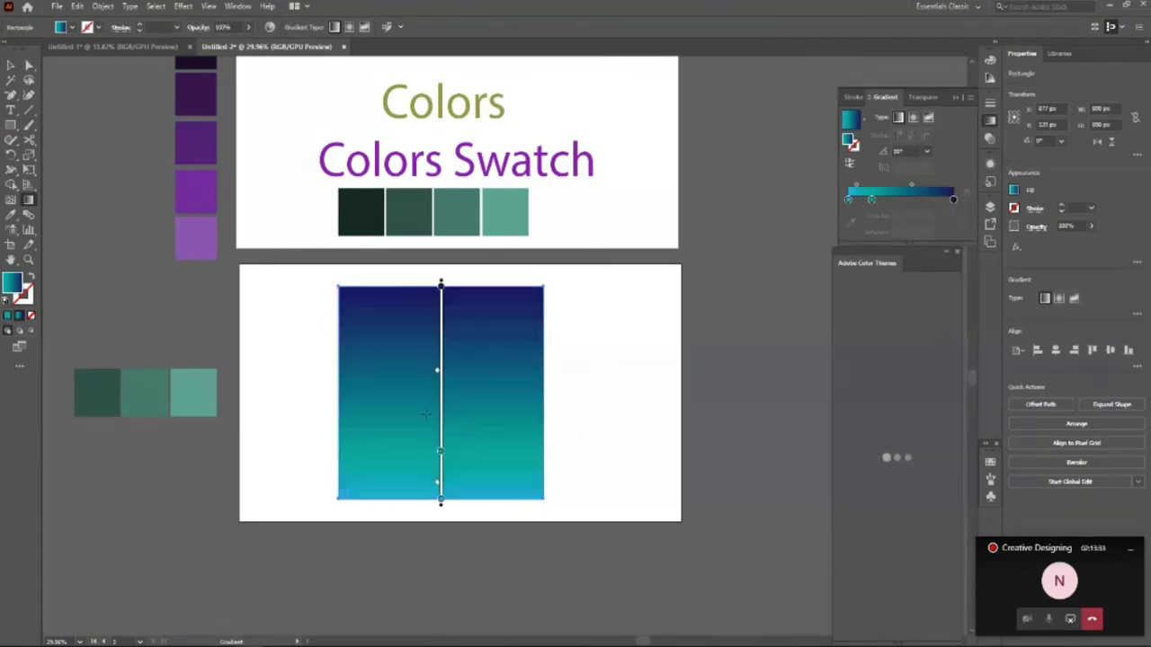
pyautogui.click(926, 151)
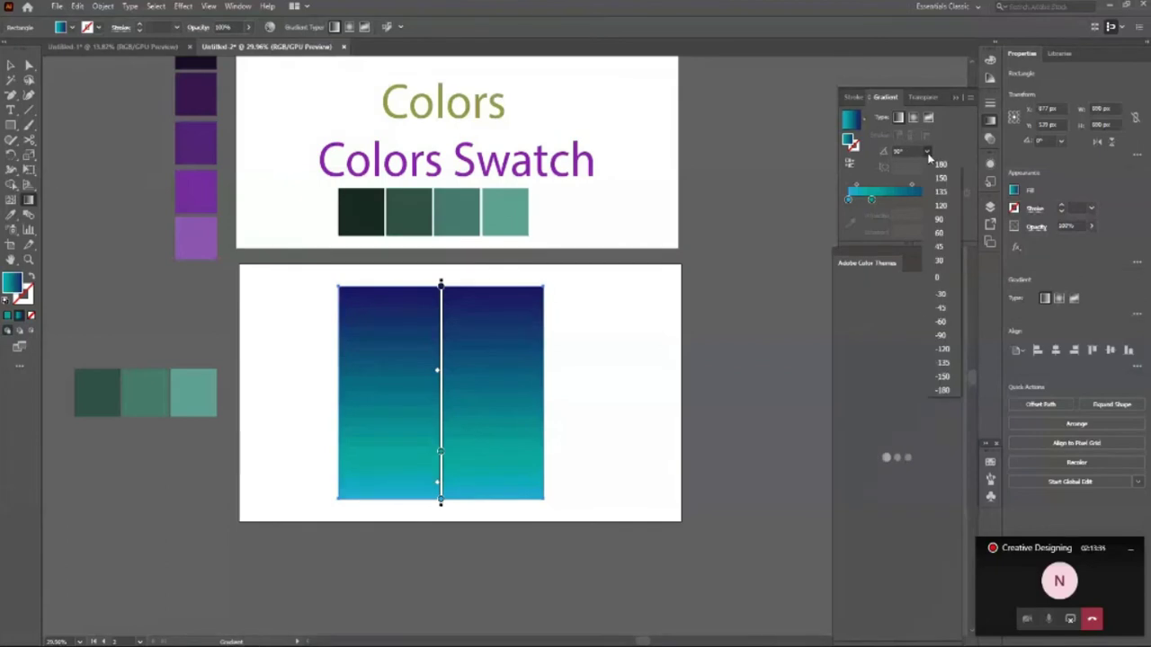
pyautogui.click(942, 307)
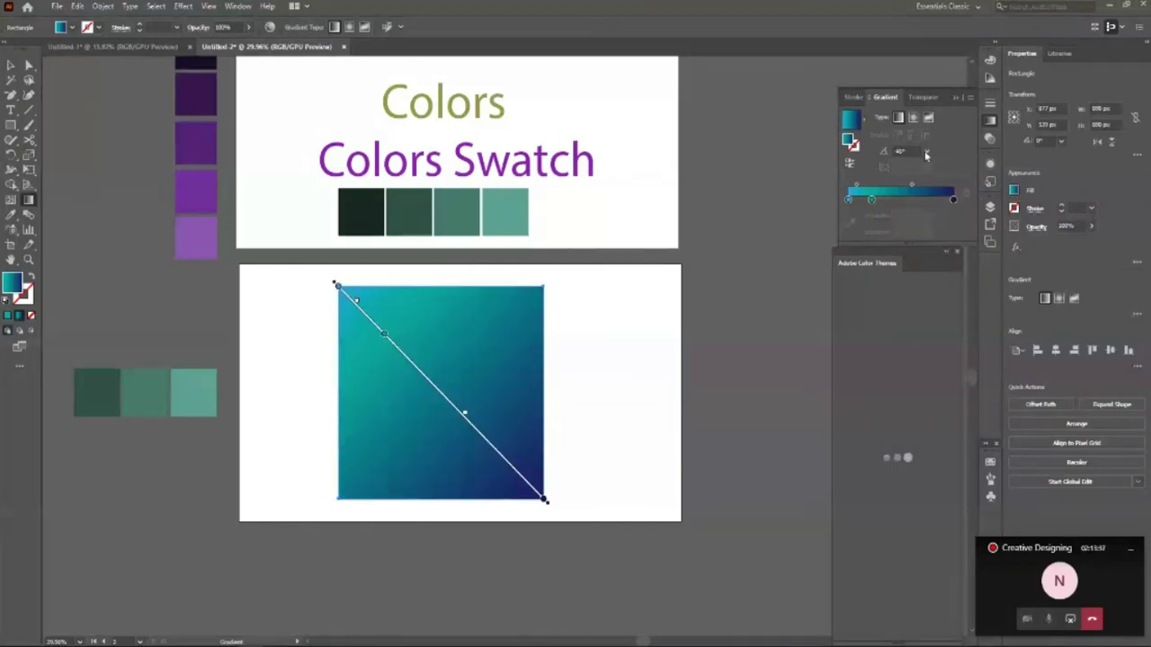
pyautogui.click(926, 153)
pyautogui.click(935, 247)
# Redraw the gradient diagonally from the square's upper left to its lower right, and enlarge the shape to cover the whole artboard.
pyautogui.moveTo(271, 313)
pyautogui.mouseDown()
pyautogui.moveTo(423, 409)
pyautogui.moveTo(548, 471)
pyautogui.moveTo(557, 462)
pyautogui.mouseUp()
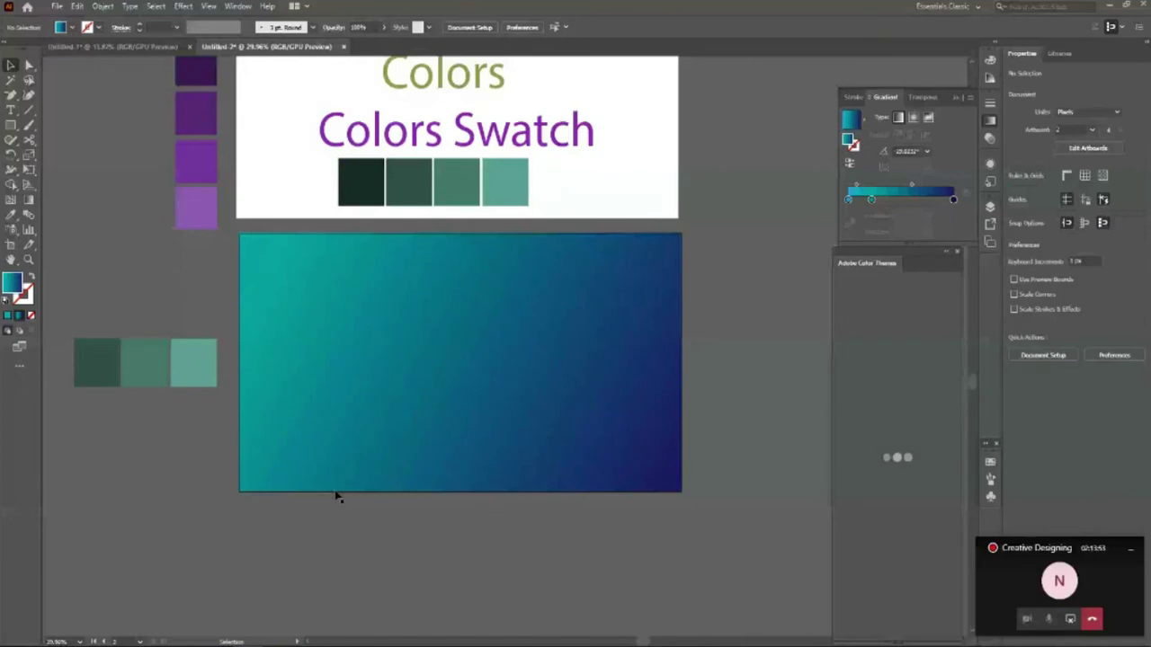
pyautogui.scroll(1, 533, 511)
pyautogui.scroll(4, 533, 510)
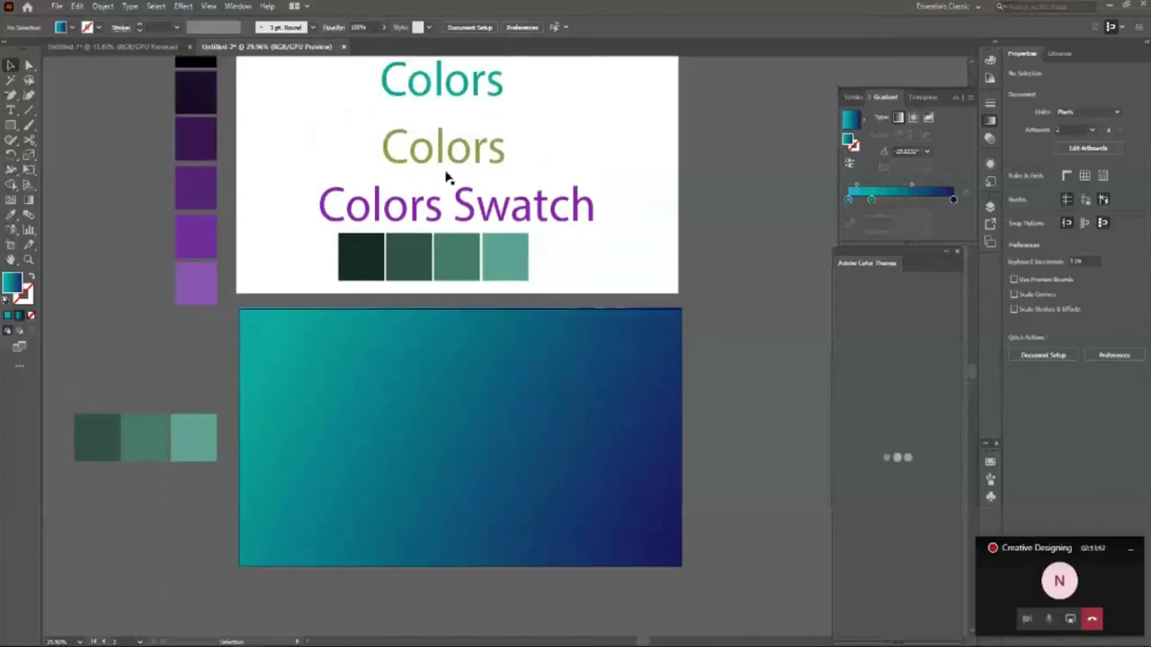
# Copy the olive "Colors" text to the centre of the gradient artboard, fill it white and enlarge it.
pyautogui.click(444, 166)
pyautogui.moveTo(443, 167); pyautogui.dragTo(459, 467)
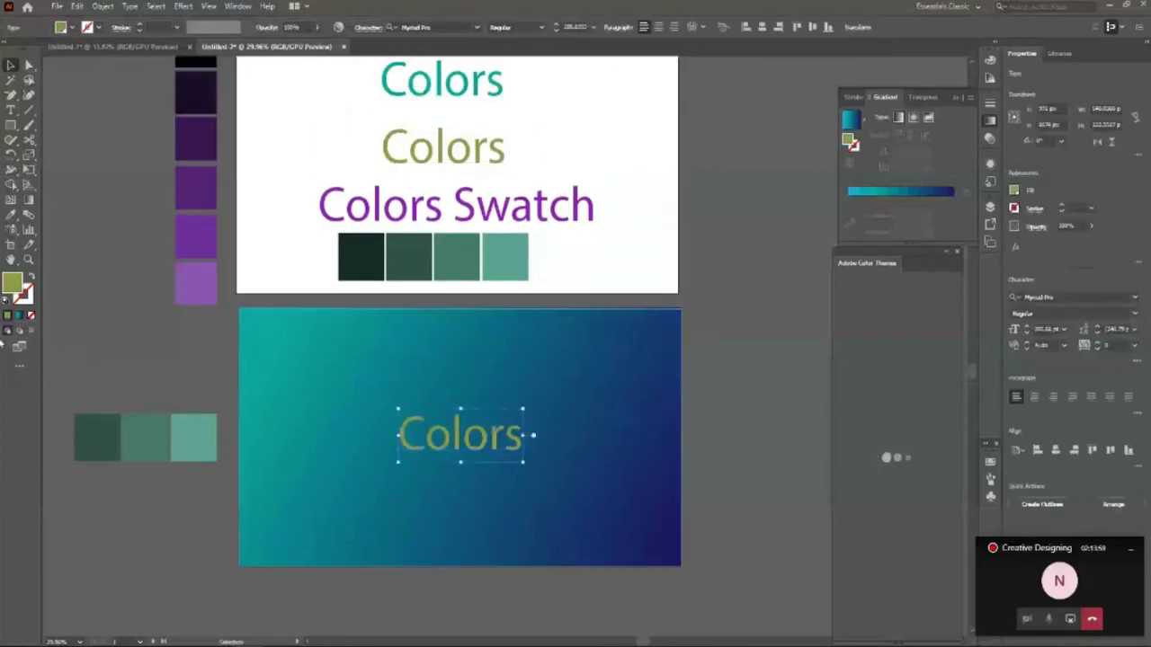
pyautogui.click(62, 27)
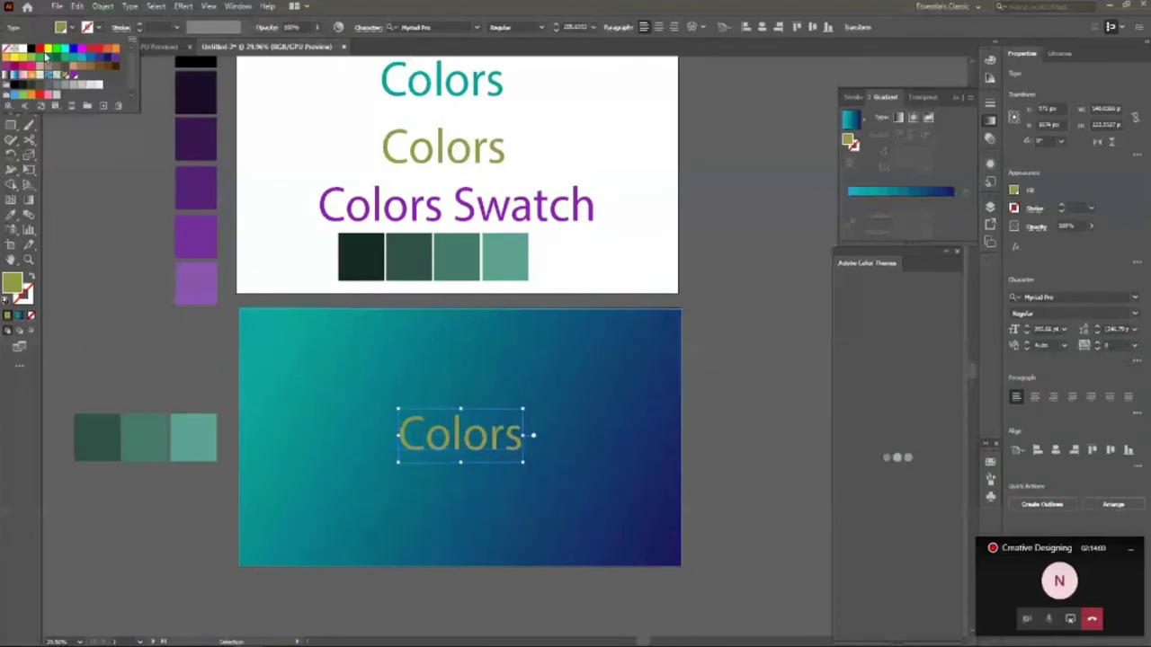
pyautogui.click(18, 48)
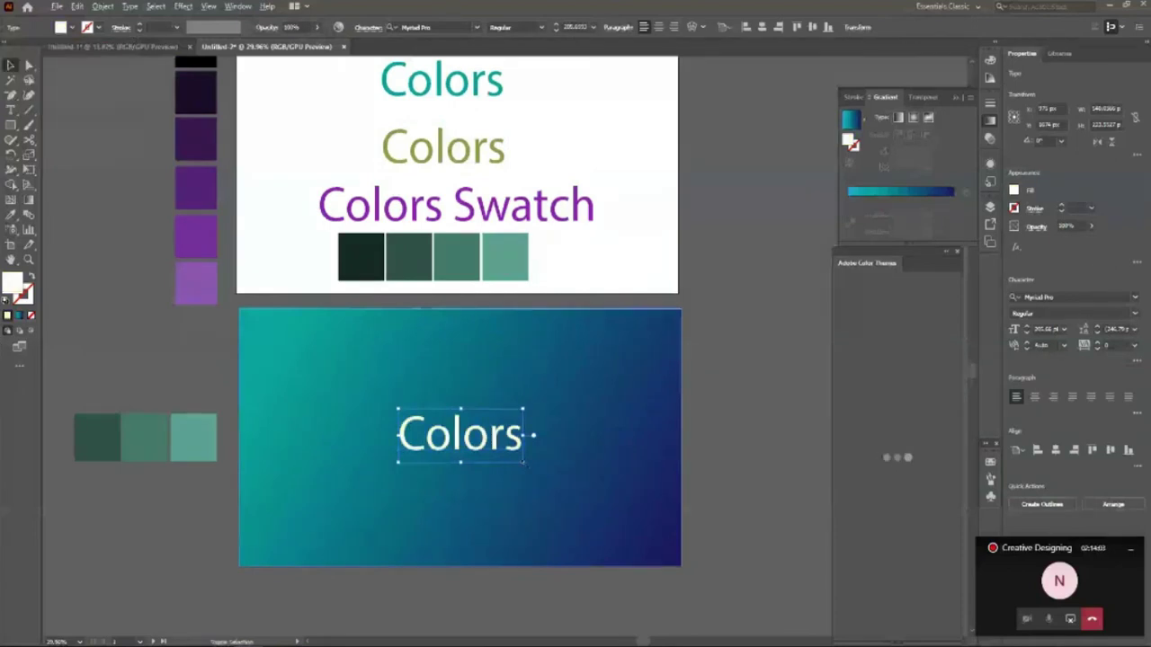
pyautogui.moveTo(523, 463); pyautogui.dragTo(567, 478)
pyautogui.click(705, 477)
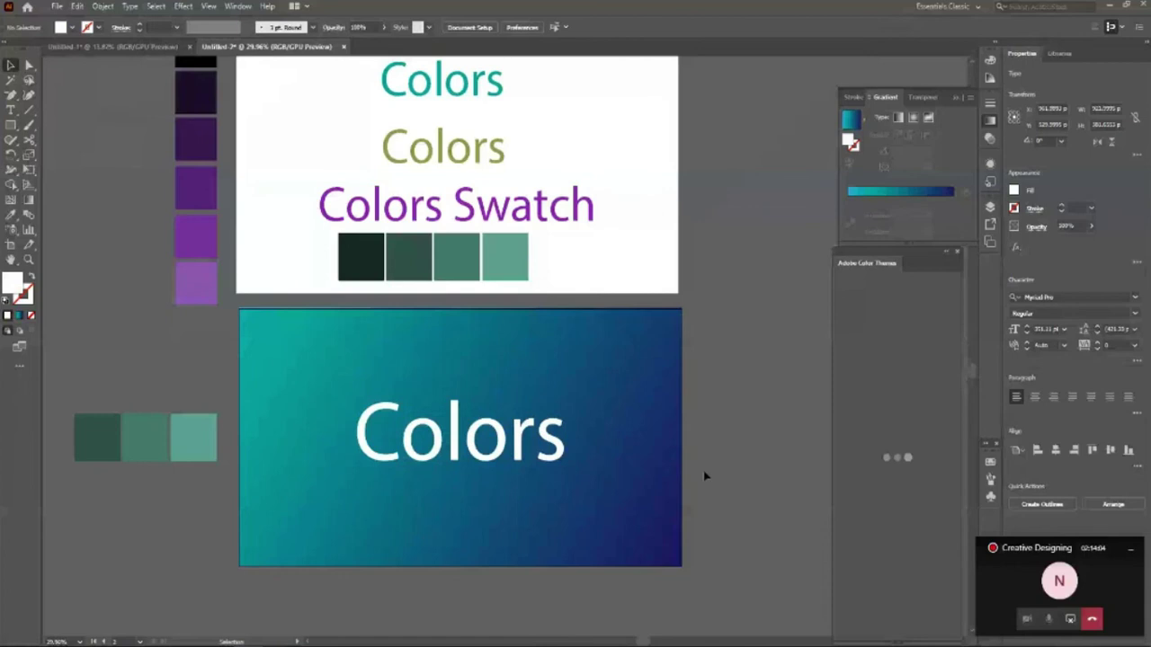
# Duplicate the gradient artboard directly below and delete the text and gradient rectangle from the copy.
pyautogui.scroll(-3, 706, 477)
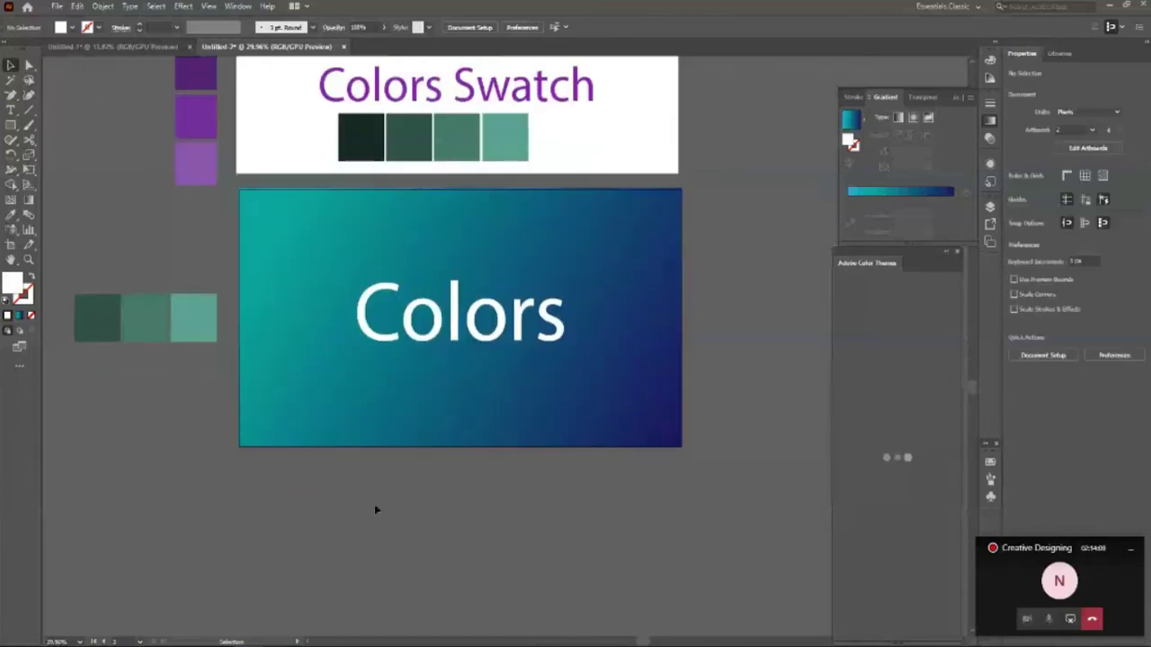
pyautogui.scroll(-5, 215, 359)
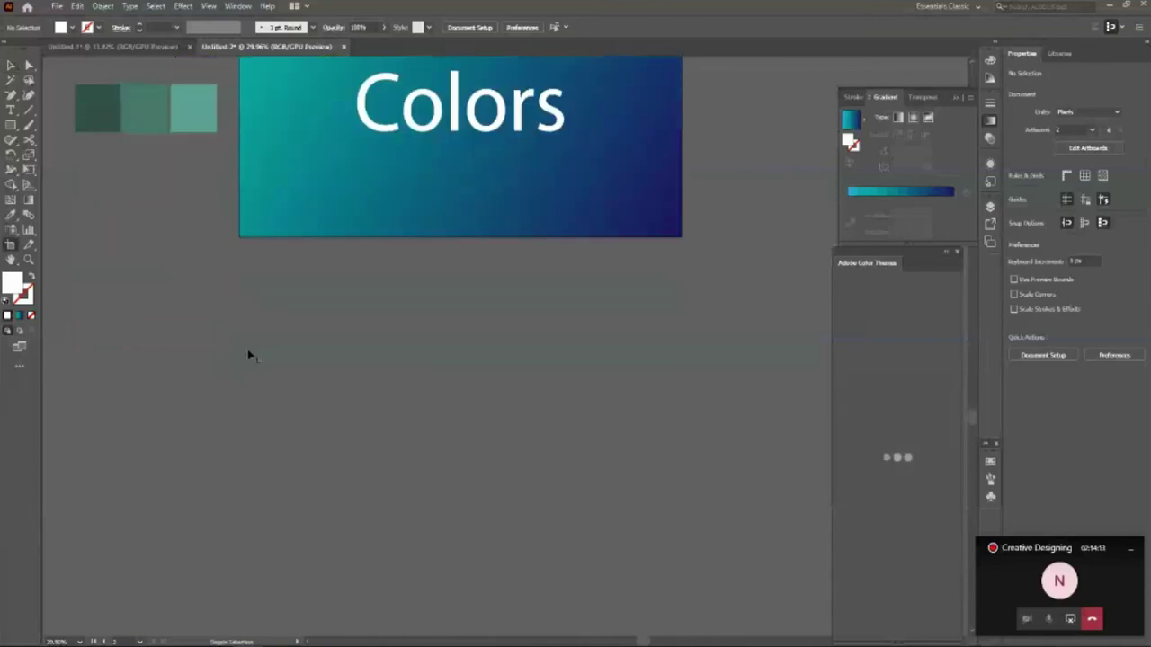
pyautogui.hotkey('shift', 'o')
pyautogui.moveTo(423, 200); pyautogui.dragTo(433, 481)
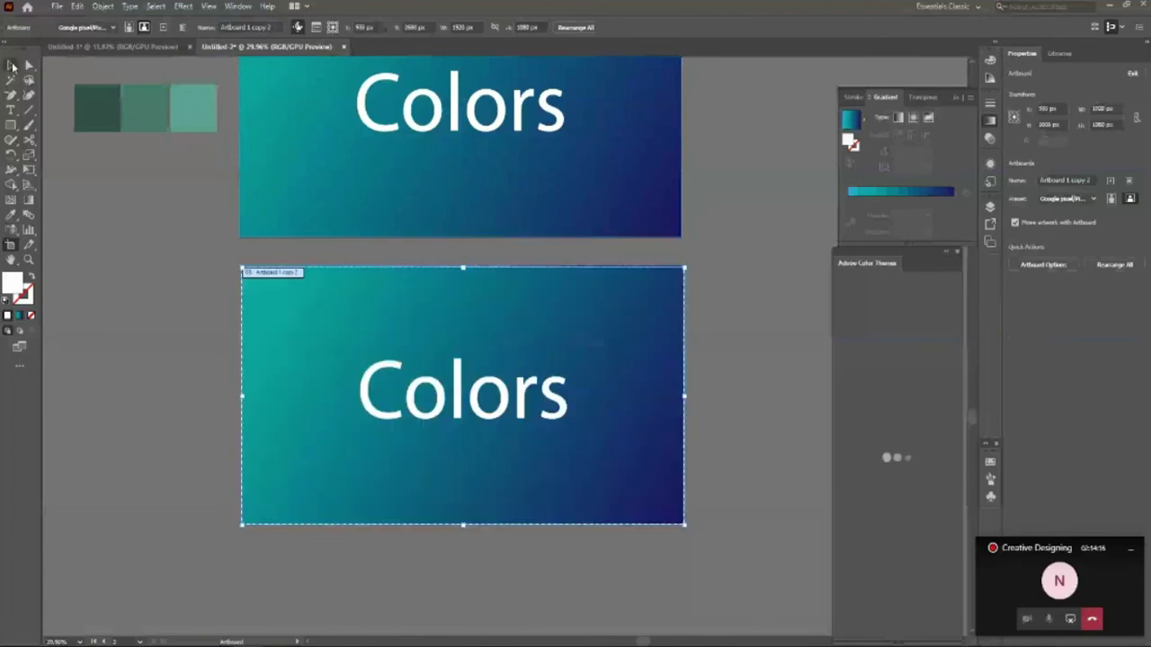
pyautogui.click(12, 66)
pyautogui.click(452, 421)
pyautogui.press('Delete')
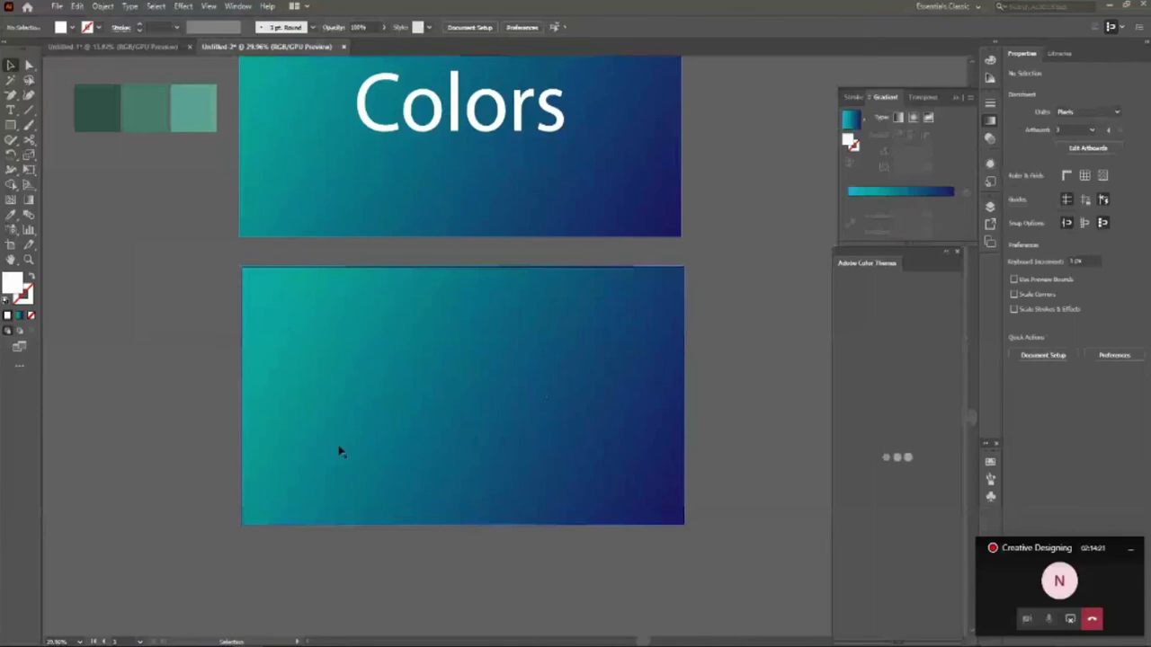
pyautogui.click(339, 452)
pyautogui.press('Delete')
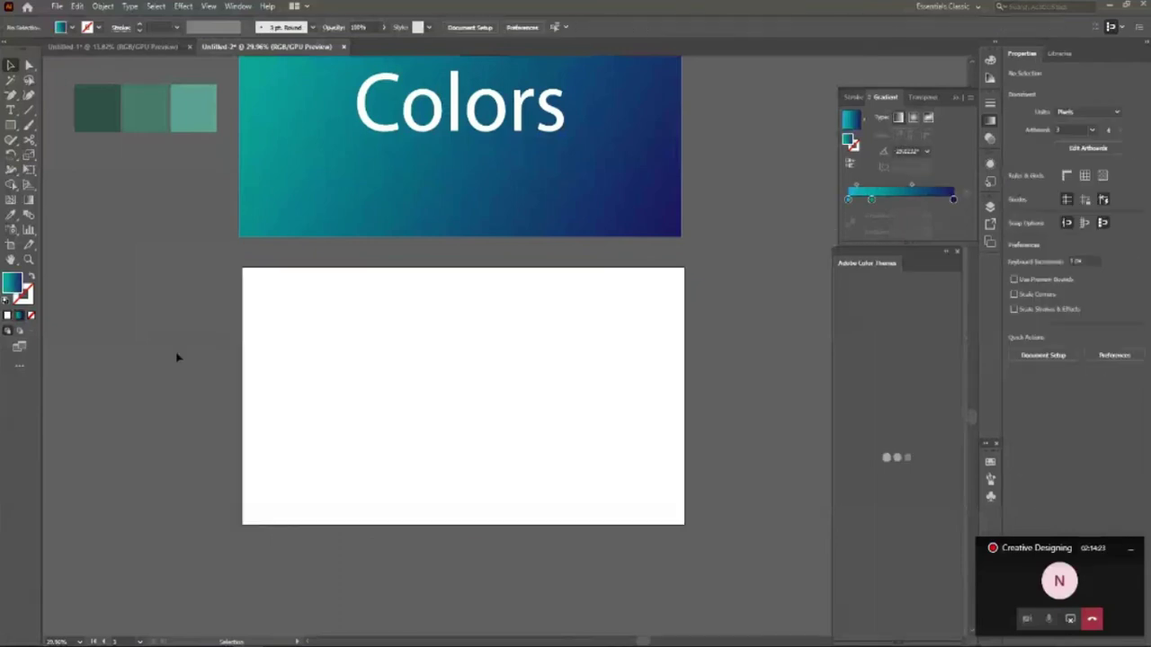
# Move the middle green swatch square beside the blank artboard and enlarge it to about 377 px.
pyautogui.moveTo(136, 118); pyautogui.dragTo(204, 406)
pyautogui.moveTo(221, 419)
pyautogui.mouseDown()
pyautogui.moveTo(244, 455)
pyautogui.moveTo(207, 417)
pyautogui.mouseUp()
pyautogui.click(316, 426)
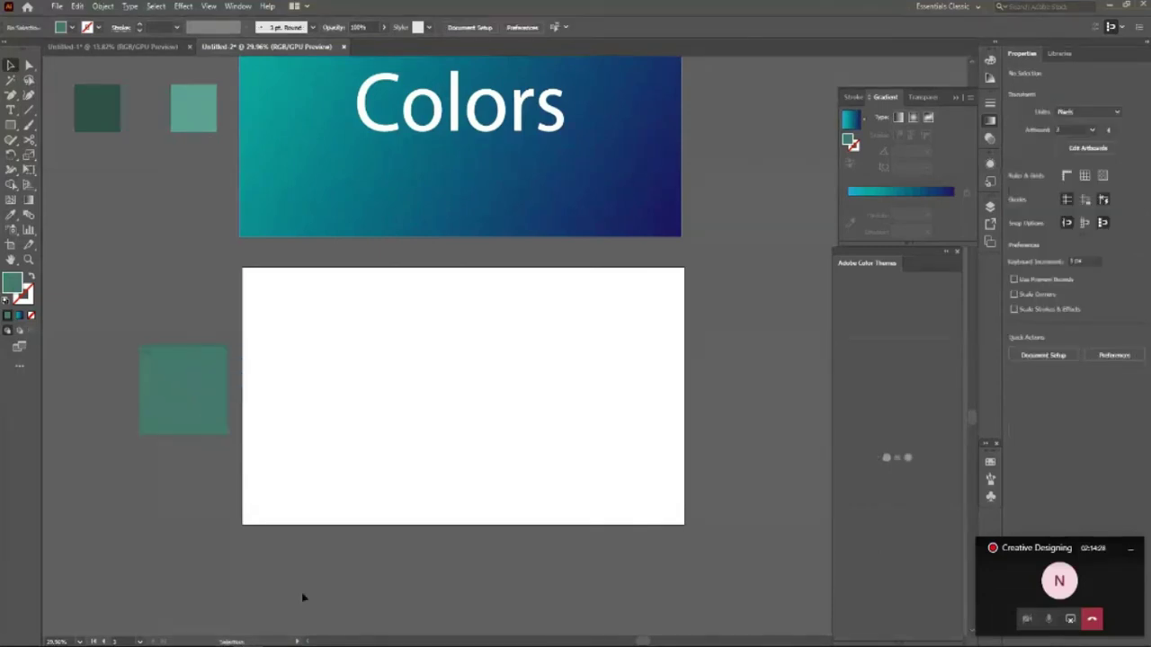
# Bring in the rainbow-striped image from outside the document and place it below the green square, against the blank artboard's edge.
pyautogui.hotkey('alt', 'Tab')
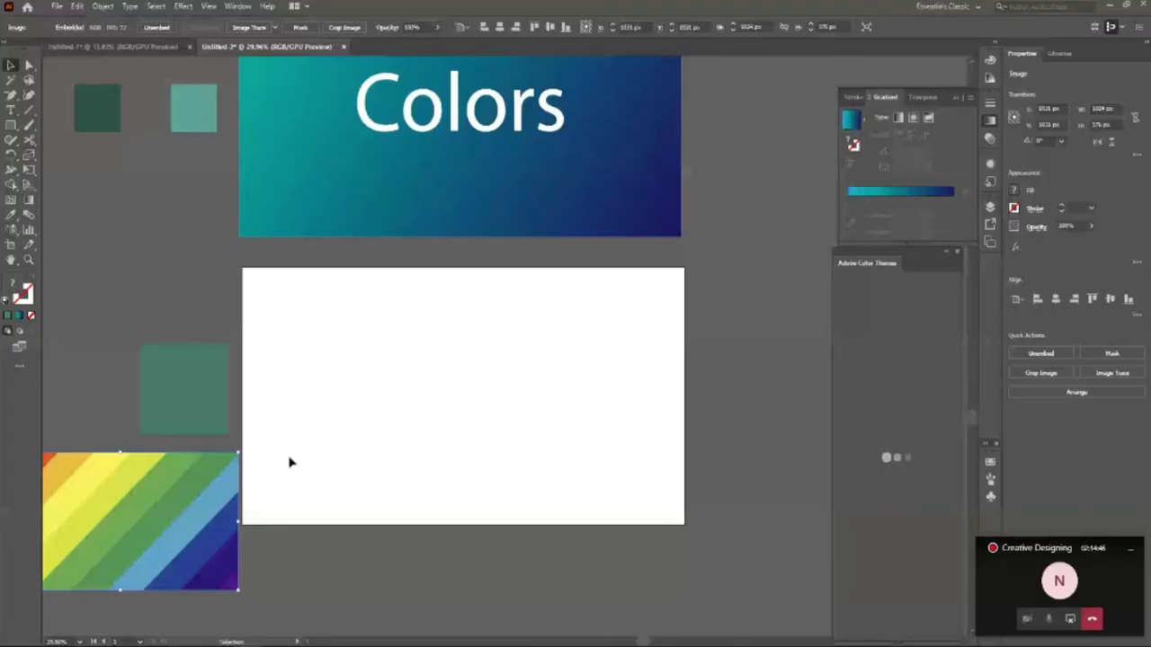
pyautogui.click(247, 457)
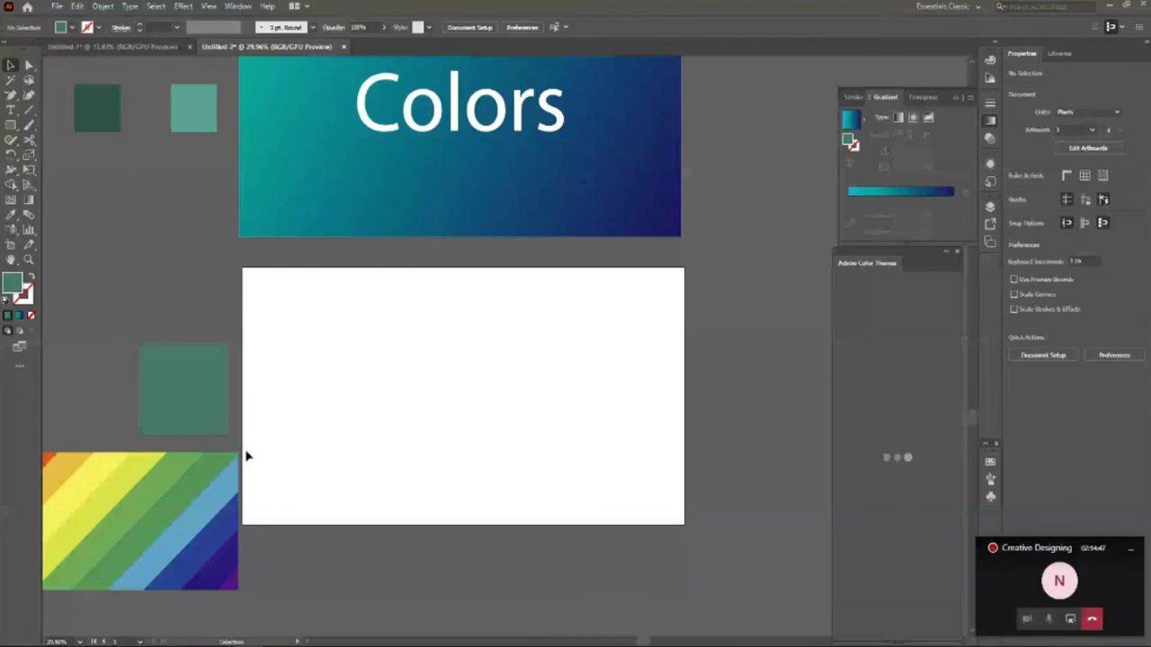
pyautogui.moveTo(209, 481); pyautogui.dragTo(213, 481)
pyautogui.click(416, 470)
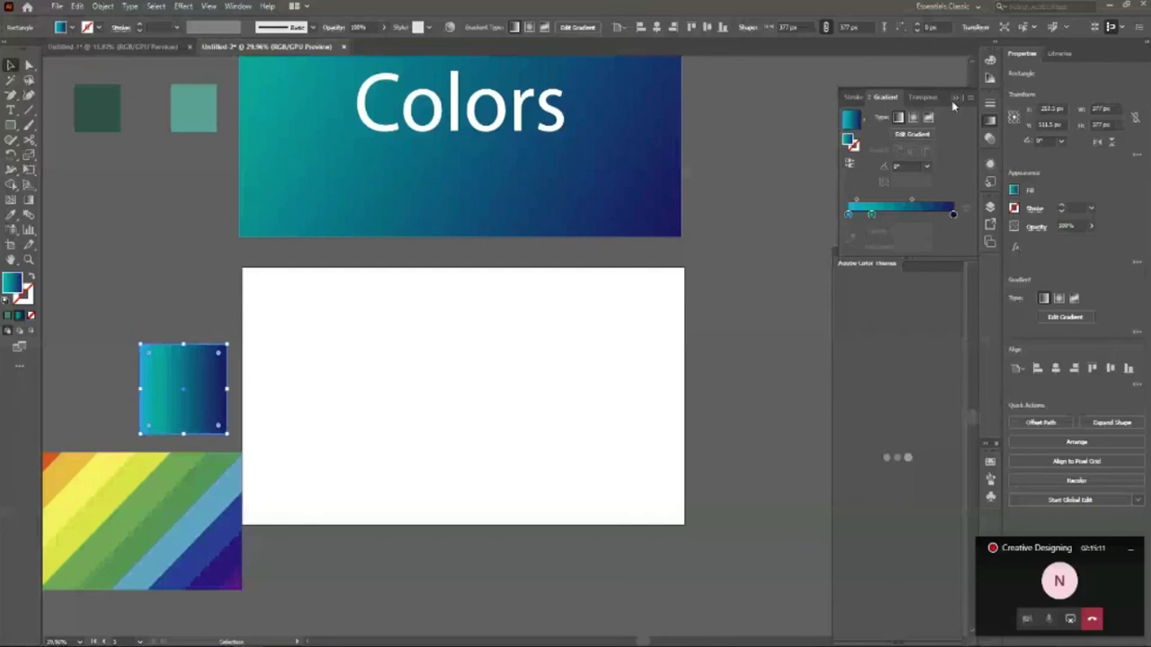
# Apply the teal-to-navy gradient to the green square and move the striped image partly over the artboard's lower-left corner.
pyautogui.click(861, 123)
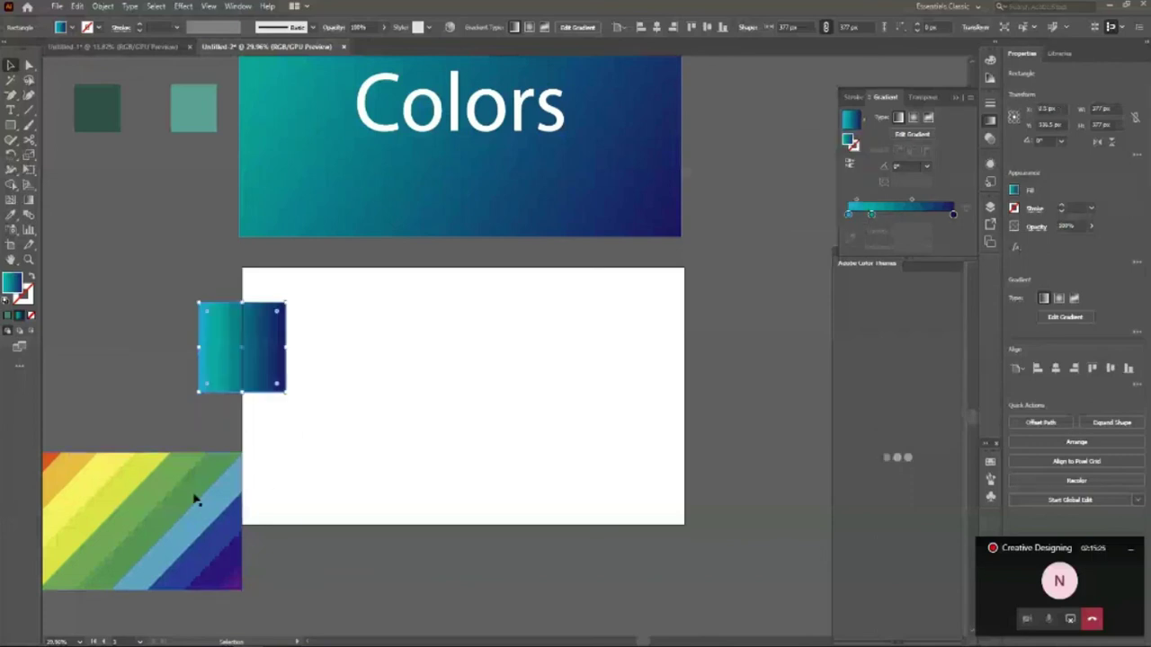
pyautogui.moveTo(187, 510); pyautogui.dragTo(249, 488)
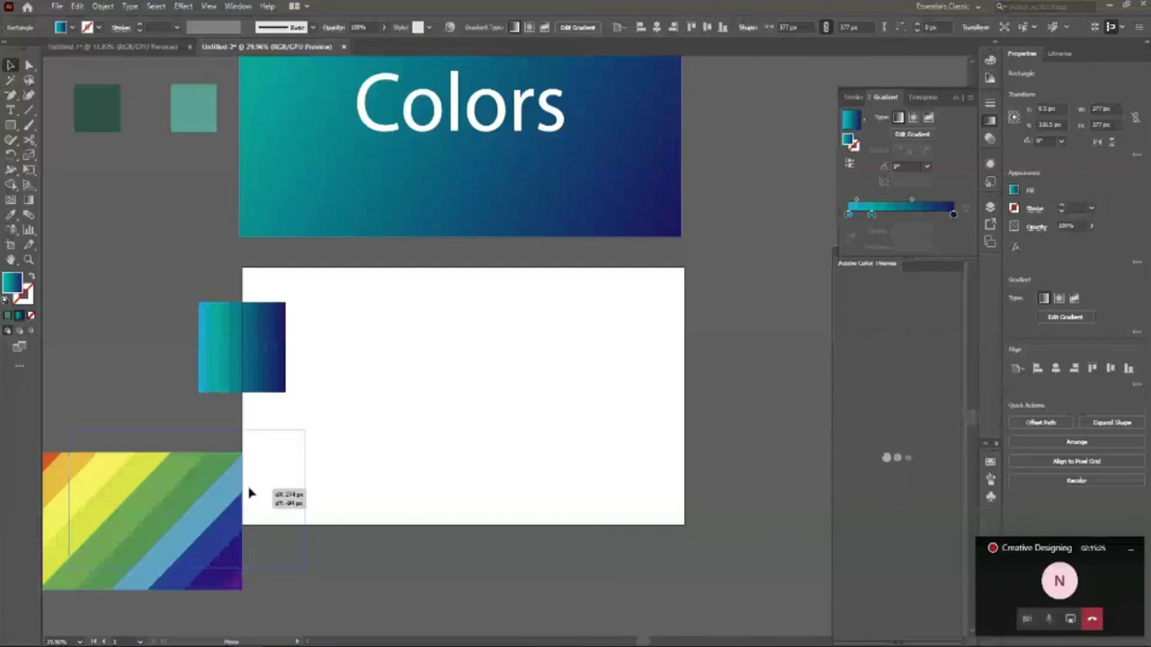
pyautogui.moveTo(249, 493); pyautogui.dragTo(257, 488)
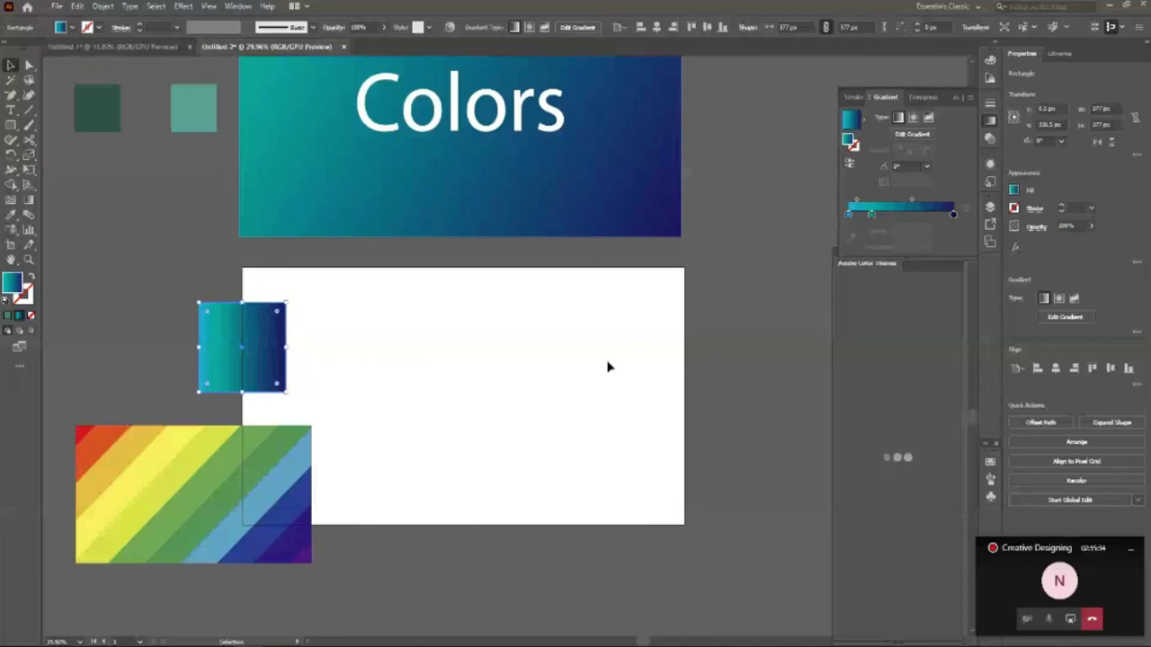
# Fill the square with the light green sampled from the striped image, move it off the artboard and place a copy in the artboard's upper-left area.
pyautogui.press('i')
pyautogui.click(223, 440)
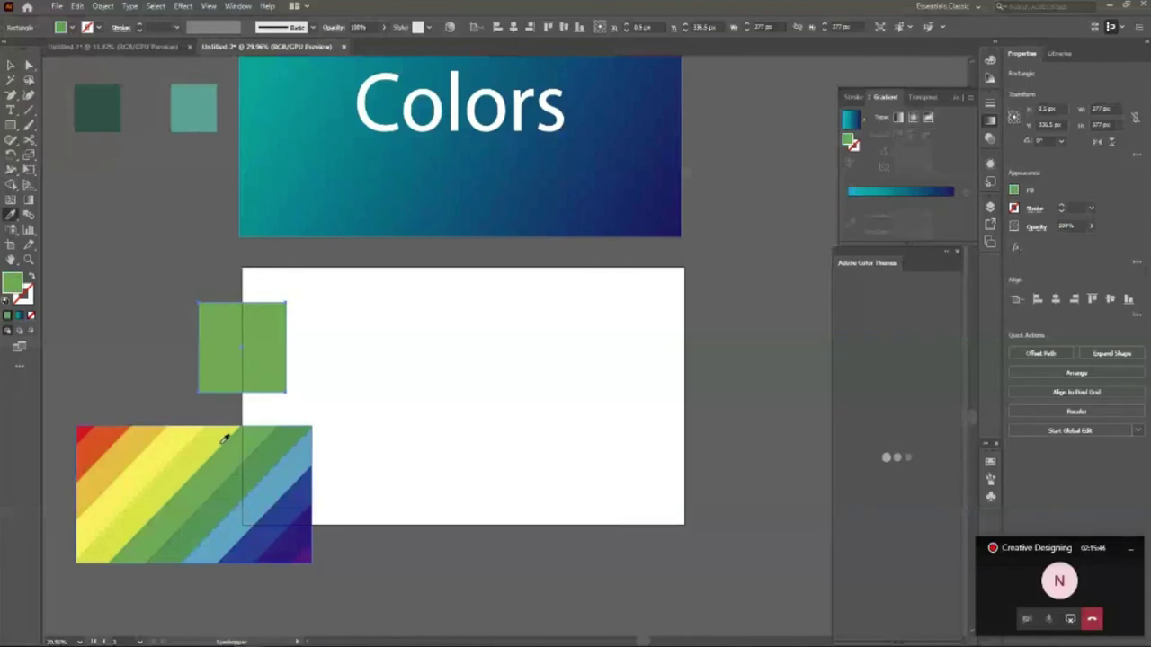
pyautogui.press('v')
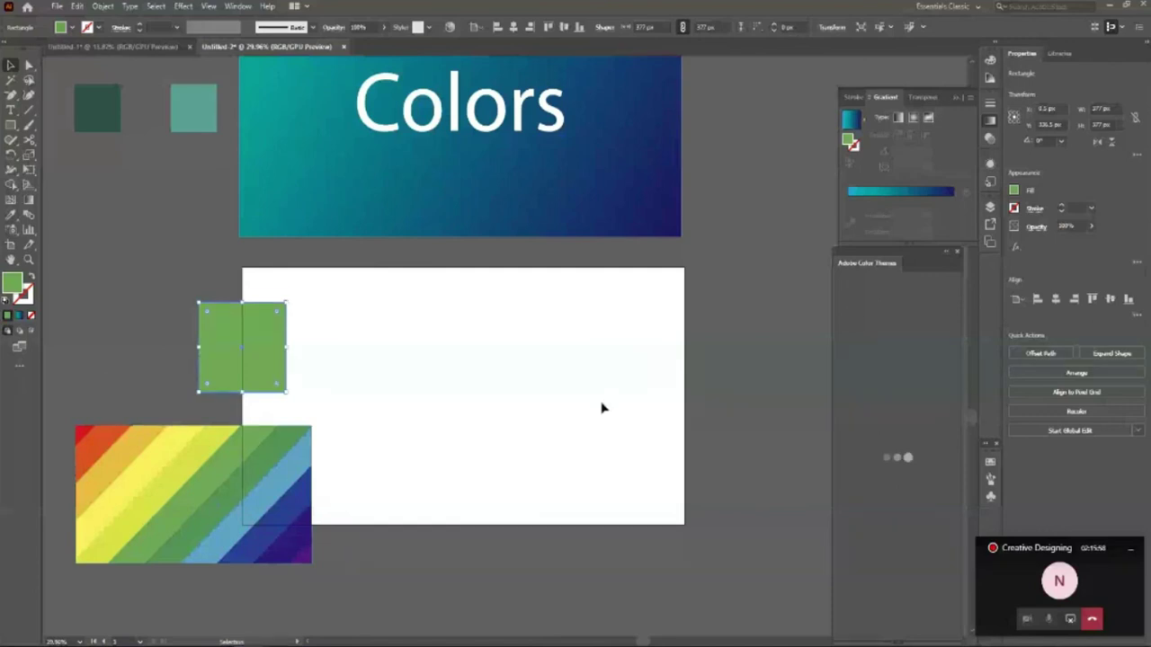
pyautogui.moveTo(251, 377); pyautogui.dragTo(180, 356)
pyautogui.moveTo(180, 356); pyautogui.dragTo(296, 352)
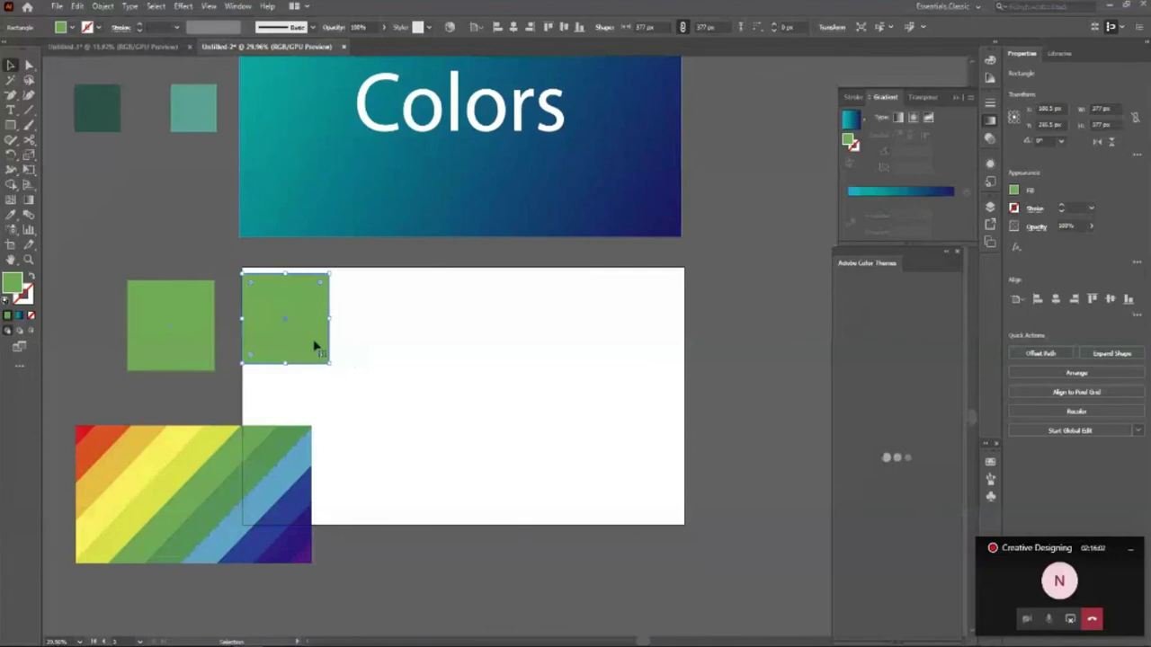
# Apply the linear gradient to the square on the artboard and delete its middle teal colour stop.
pyautogui.click(861, 193)
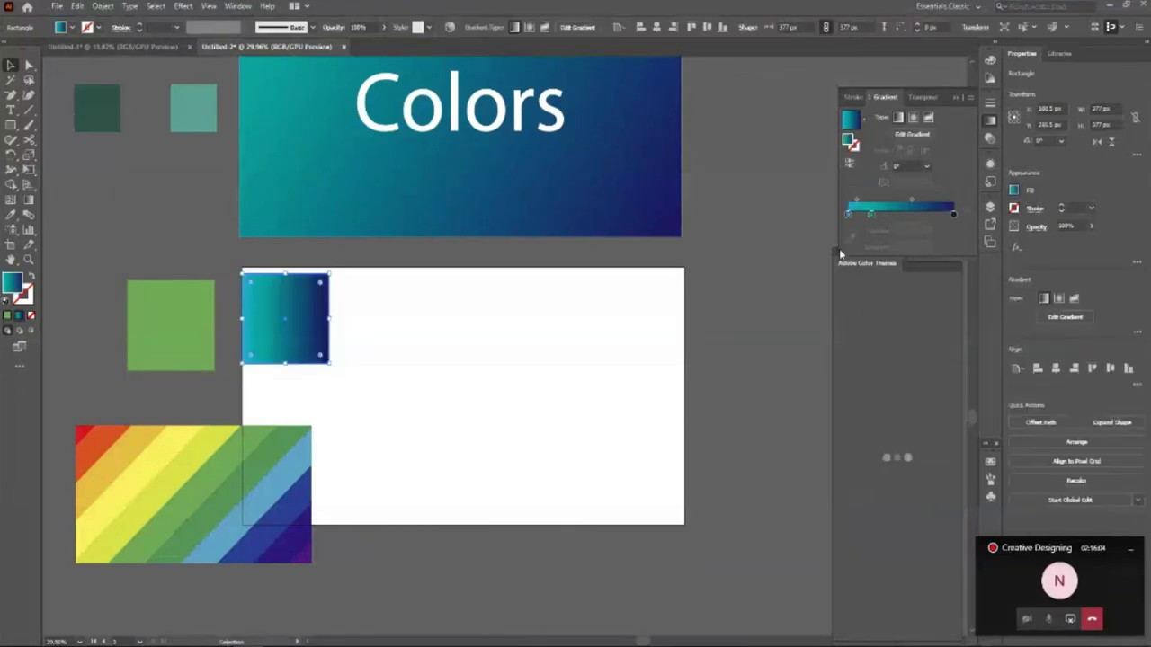
pyautogui.click(872, 215)
pyautogui.hotkey('ctrl', 'z')
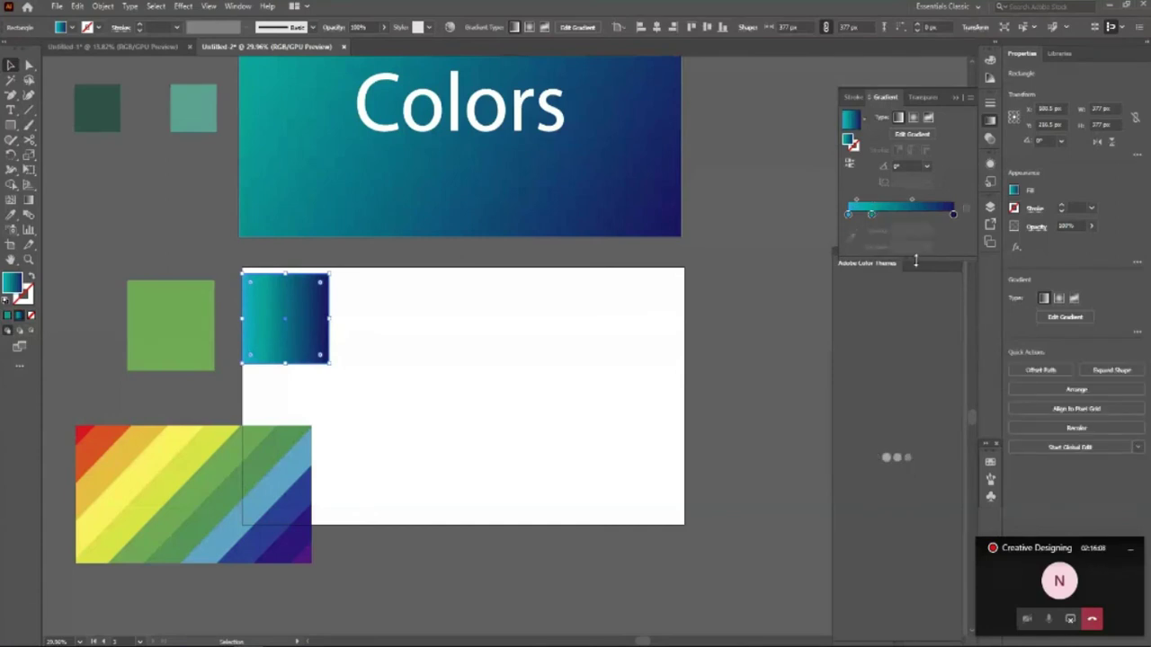
pyautogui.click(872, 214)
pyautogui.click(968, 210)
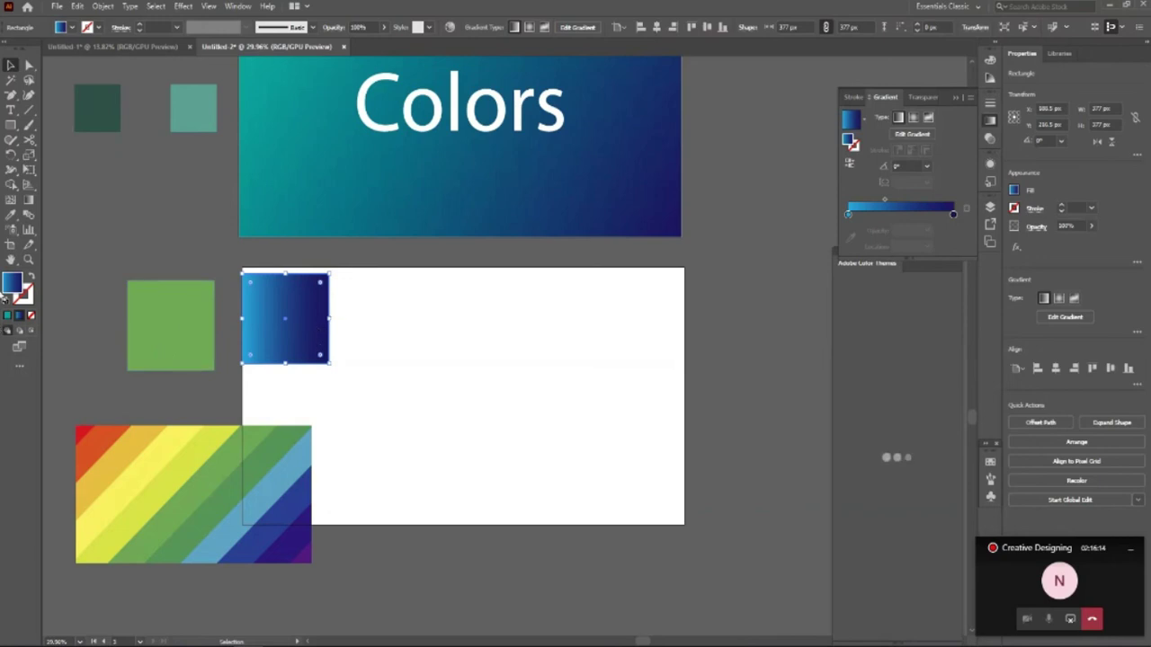
# Set the gradient's first colour stop to the sampled light green by its copied hex code.
pyautogui.doubleClick(848, 215)
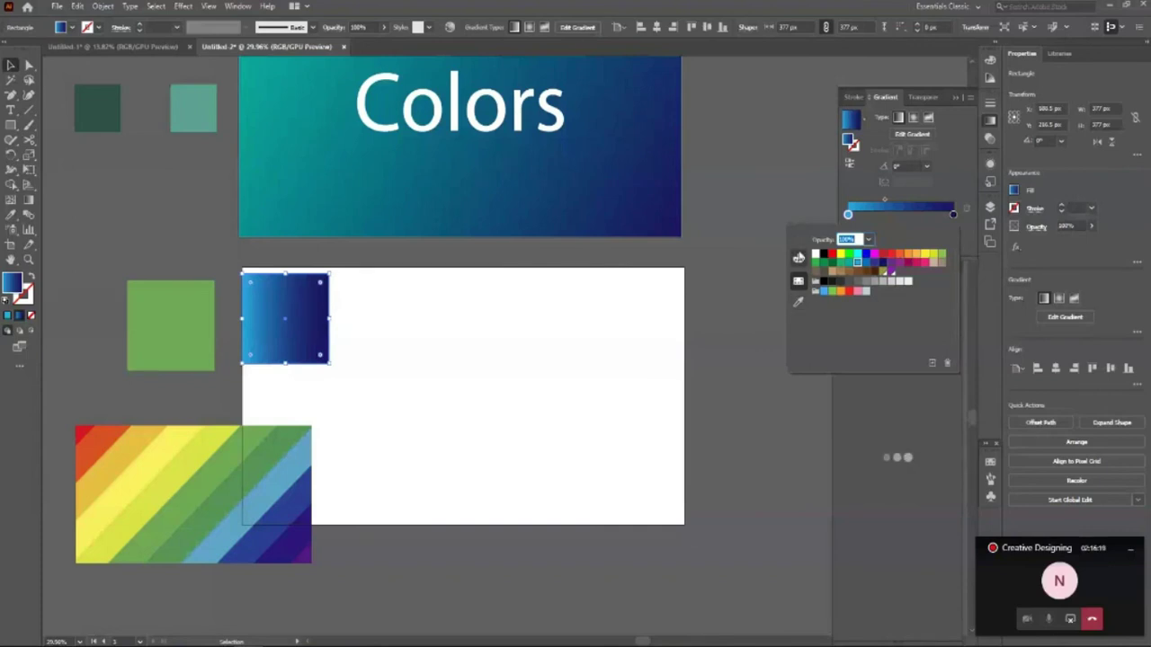
pyautogui.click(798, 258)
pyautogui.click(938, 323)
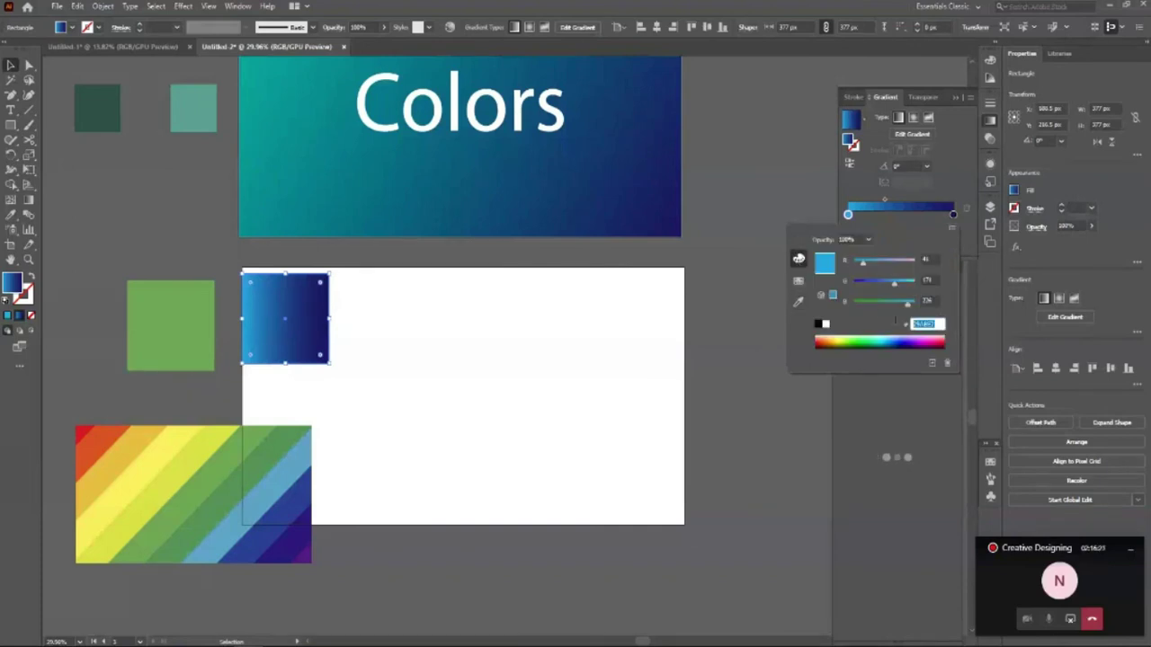
pyautogui.hotkey('ctrl', 'v')
pyautogui.press('Return')
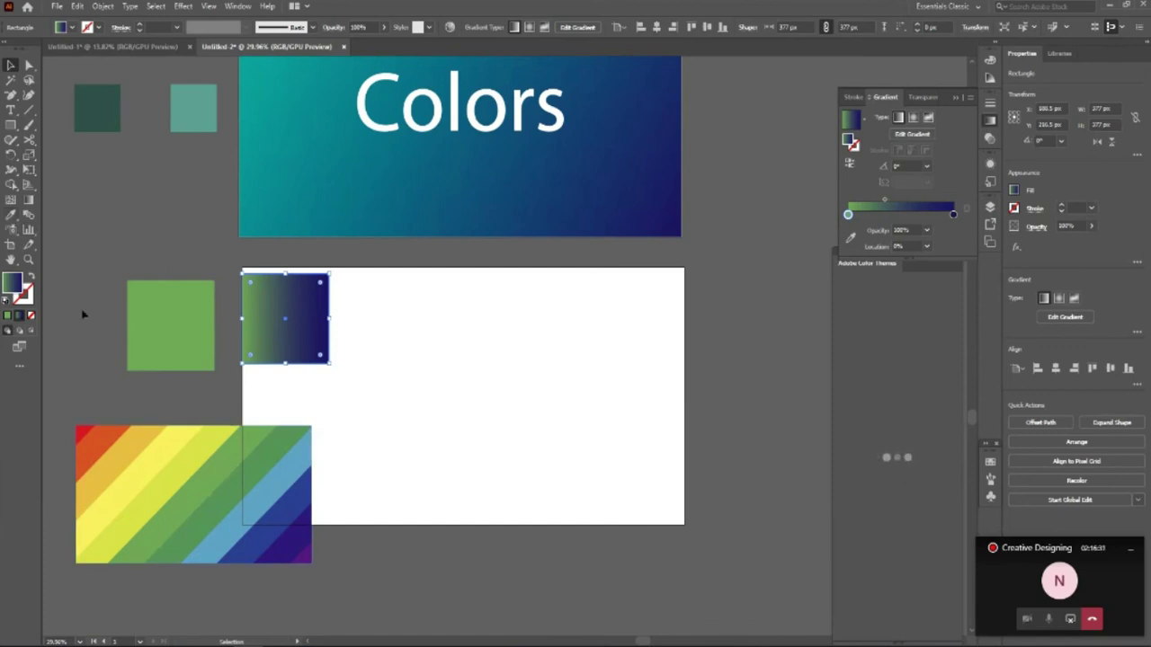
# Fill the solid green square with the dark blue sampled from the striped image and copy its hex code 2C3D97.
pyautogui.click(11, 214)
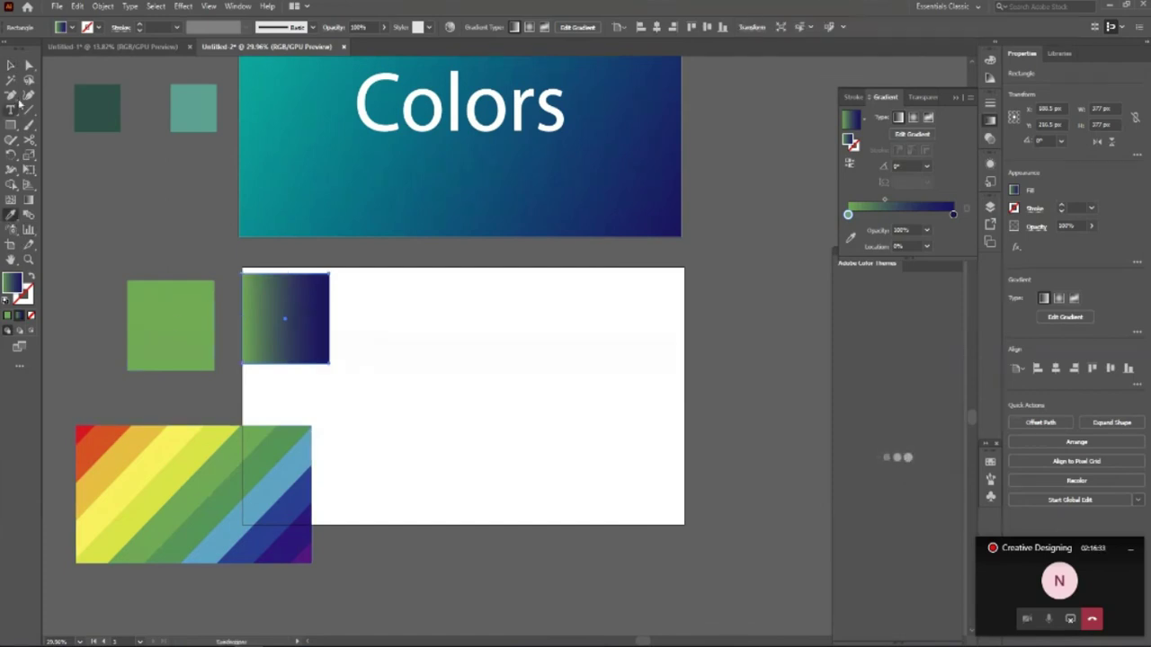
pyautogui.press('v')
pyautogui.click(170, 360)
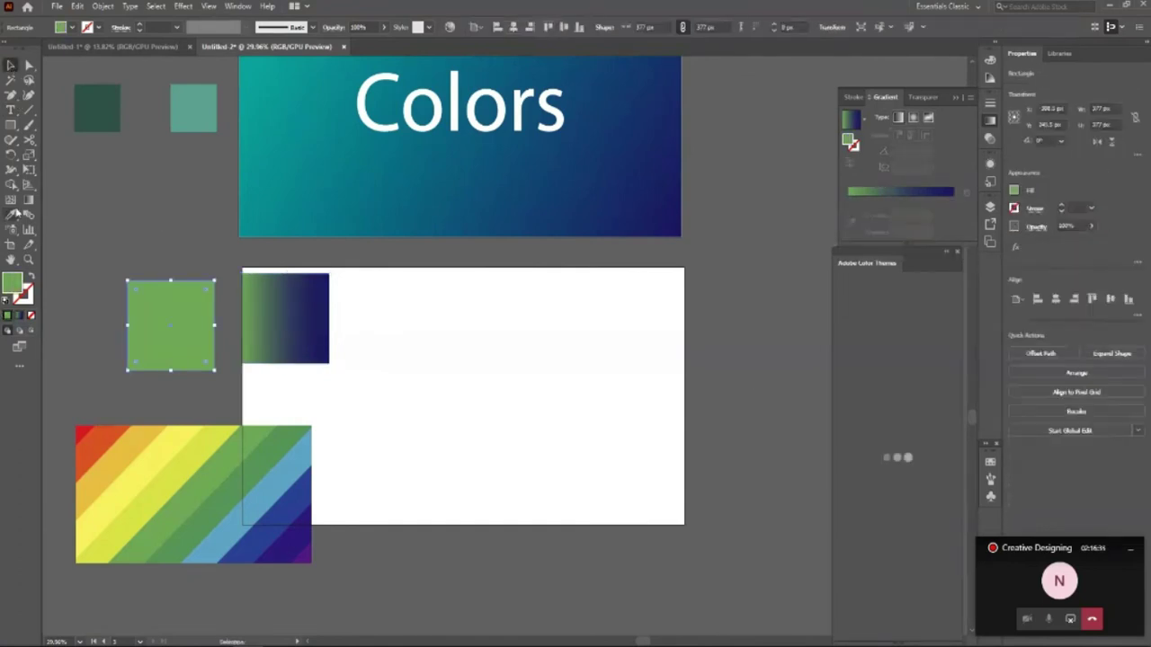
pyautogui.click(11, 215)
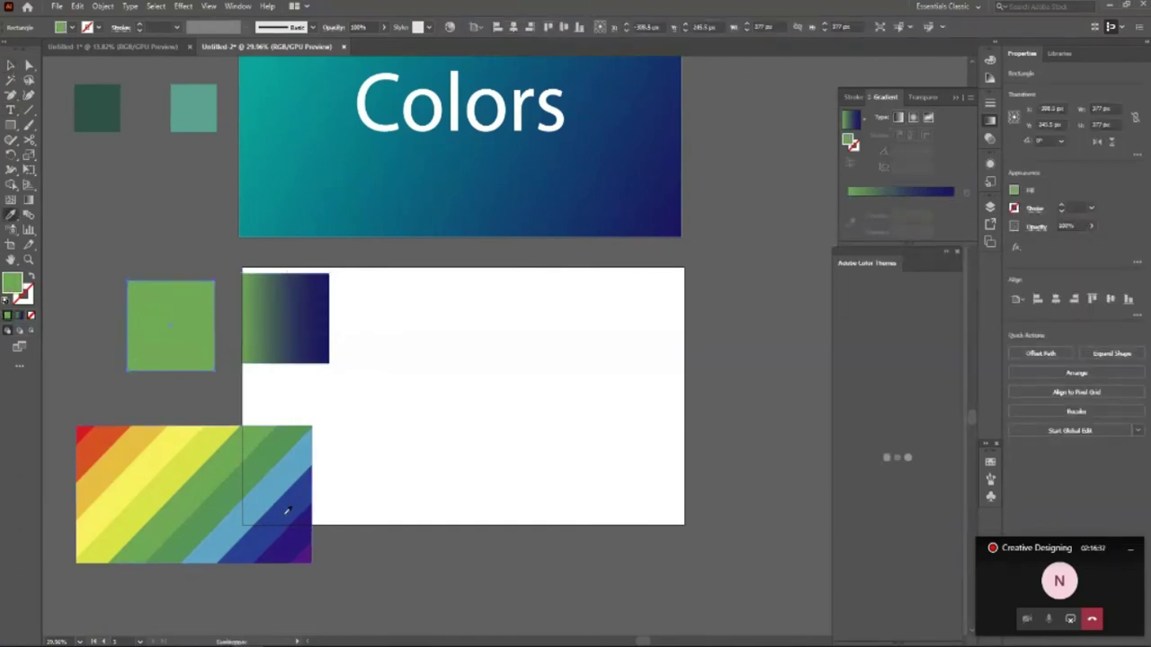
pyautogui.click(289, 512)
pyautogui.doubleClick(11, 284)
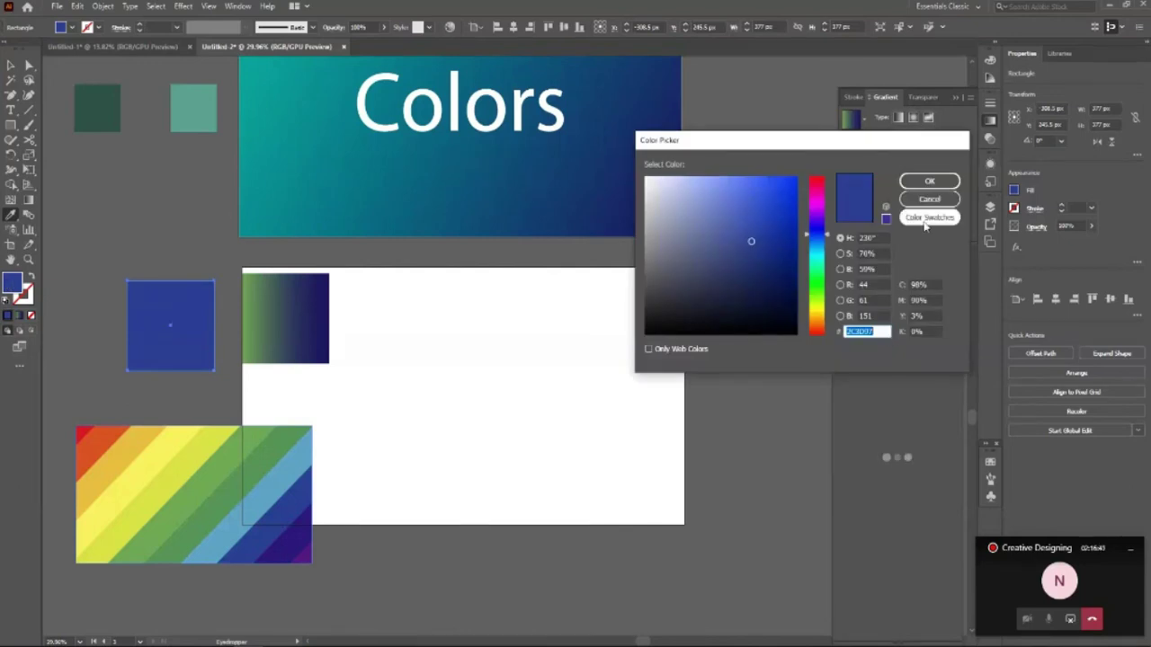
pyautogui.click(929, 180)
pyautogui.click(11, 65)
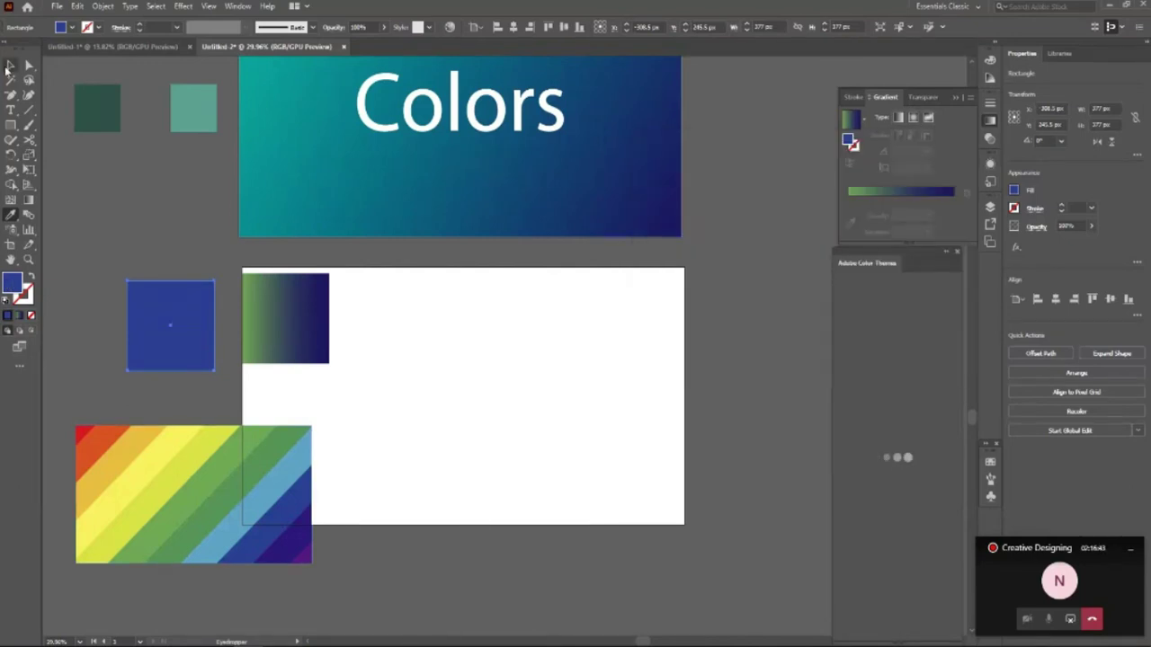
# Set the last colour stop of the square's gradient to the dark blue 2C3D97.
pyautogui.click(186, 198)
pyautogui.click(306, 350)
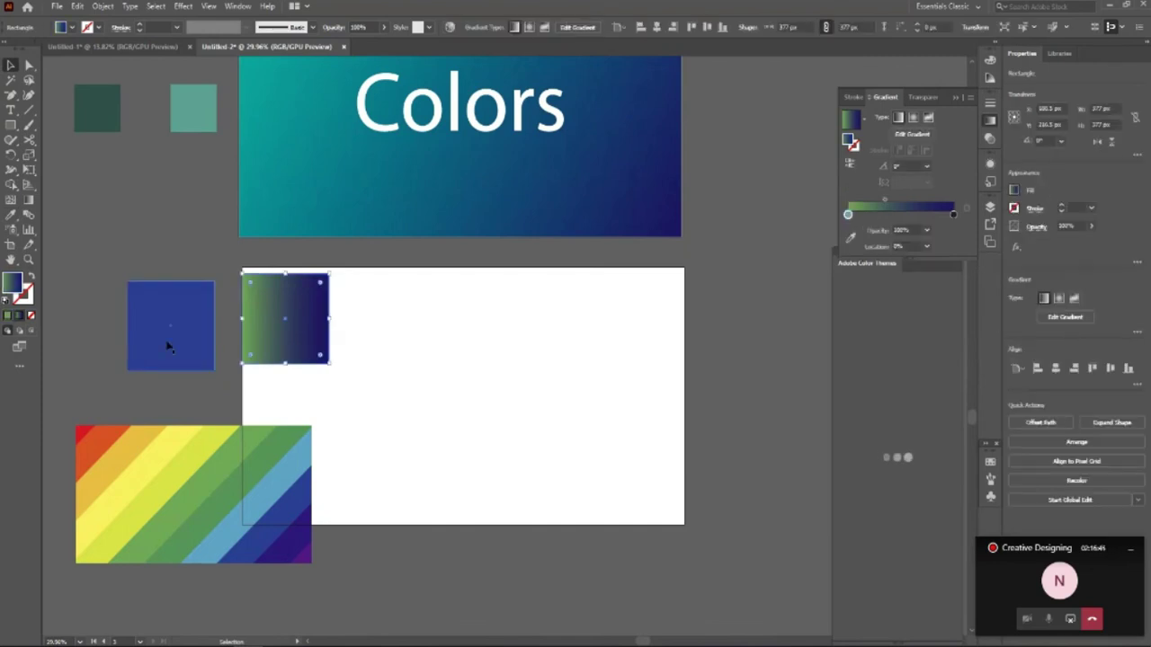
pyautogui.doubleClick(953, 216)
pyautogui.write('2C3D8F')
pyautogui.press('Return')
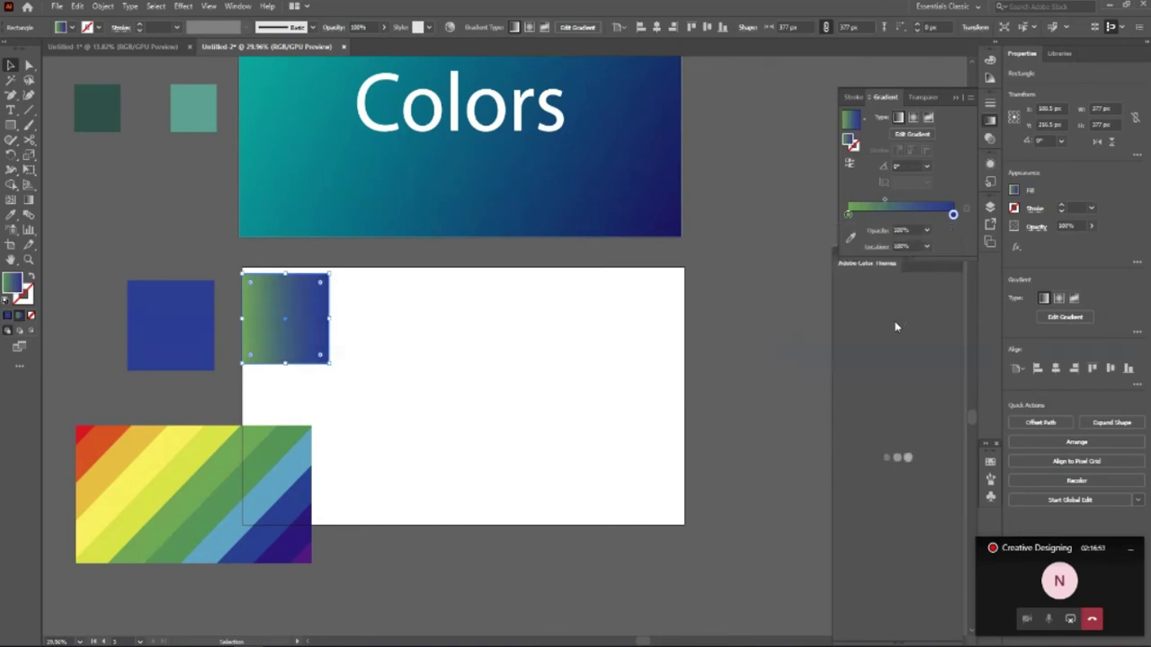
pyautogui.click(494, 418)
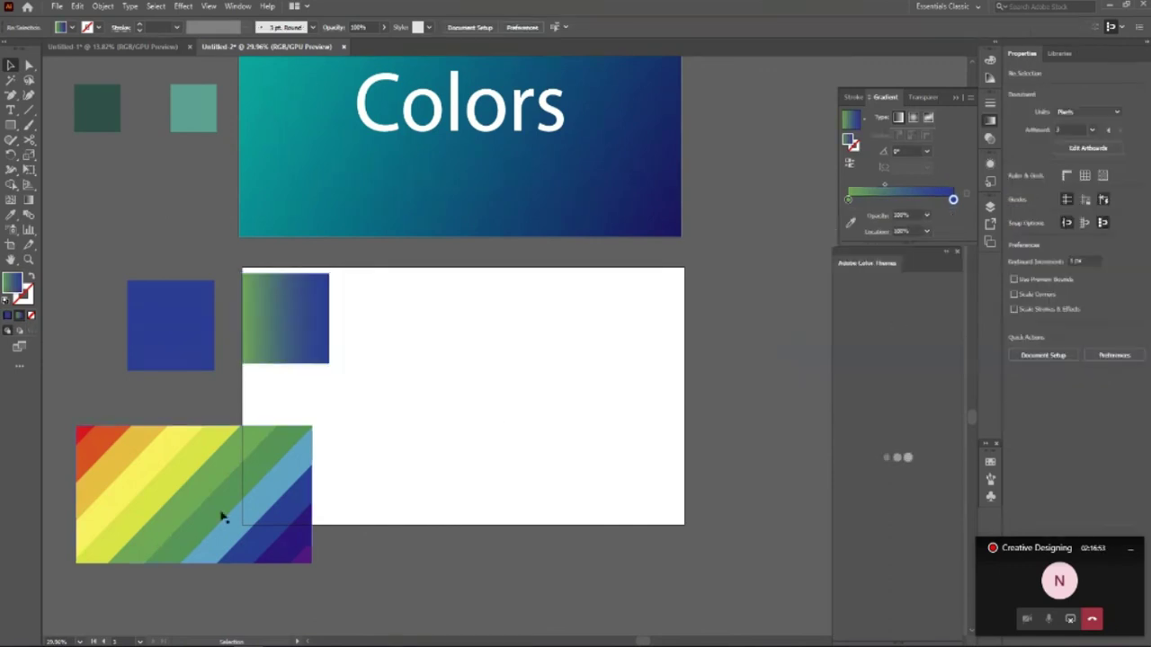
# Move the green-to-blue gradient square to the blank artboard's upper-left corner and select it.
pyautogui.press('g')
pyautogui.moveTo(314, 352)
pyautogui.mouseDown()
pyautogui.moveTo(321, 342)
pyautogui.moveTo(288, 339)
pyautogui.mouseUp()
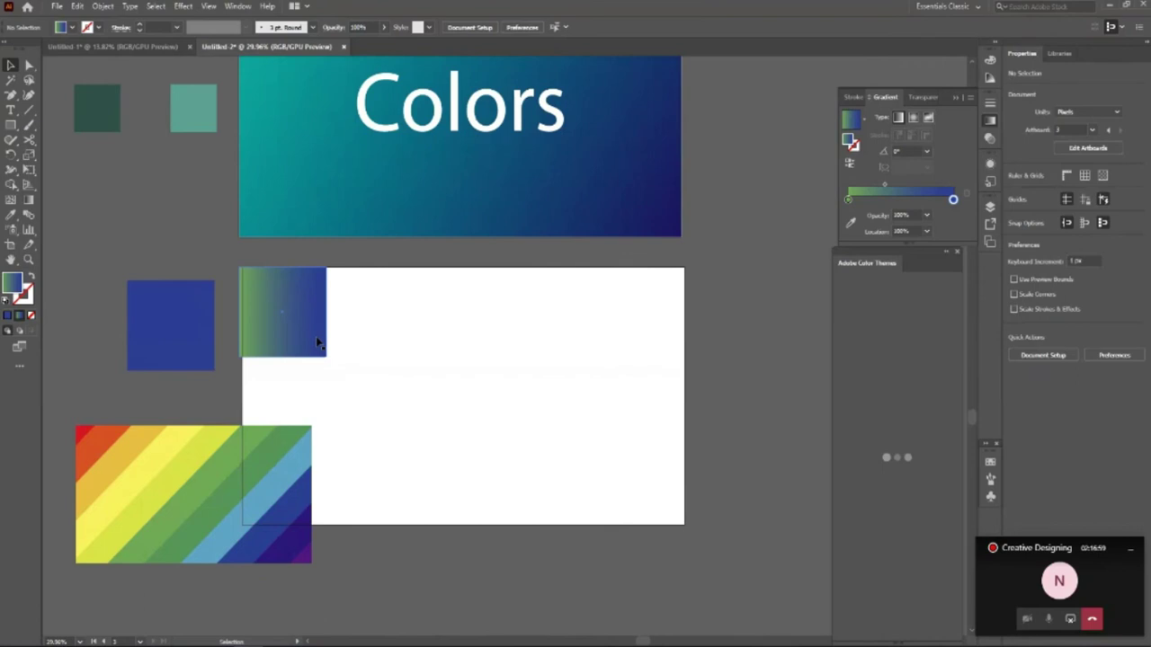
pyautogui.click(317, 341)
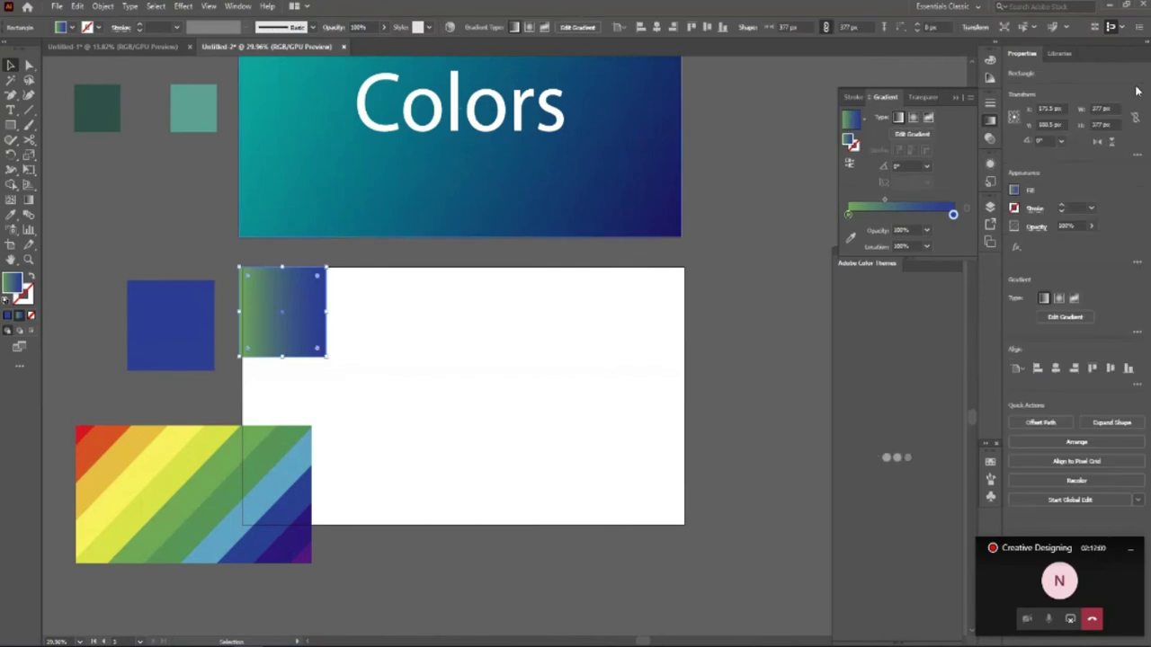
# Add a middle stop at about 41% to the square's gradient and colour it with the light blue sampled from the striped image.
pyautogui.click(888, 216)
pyautogui.moveTo(890, 215); pyautogui.dragTo(893, 214)
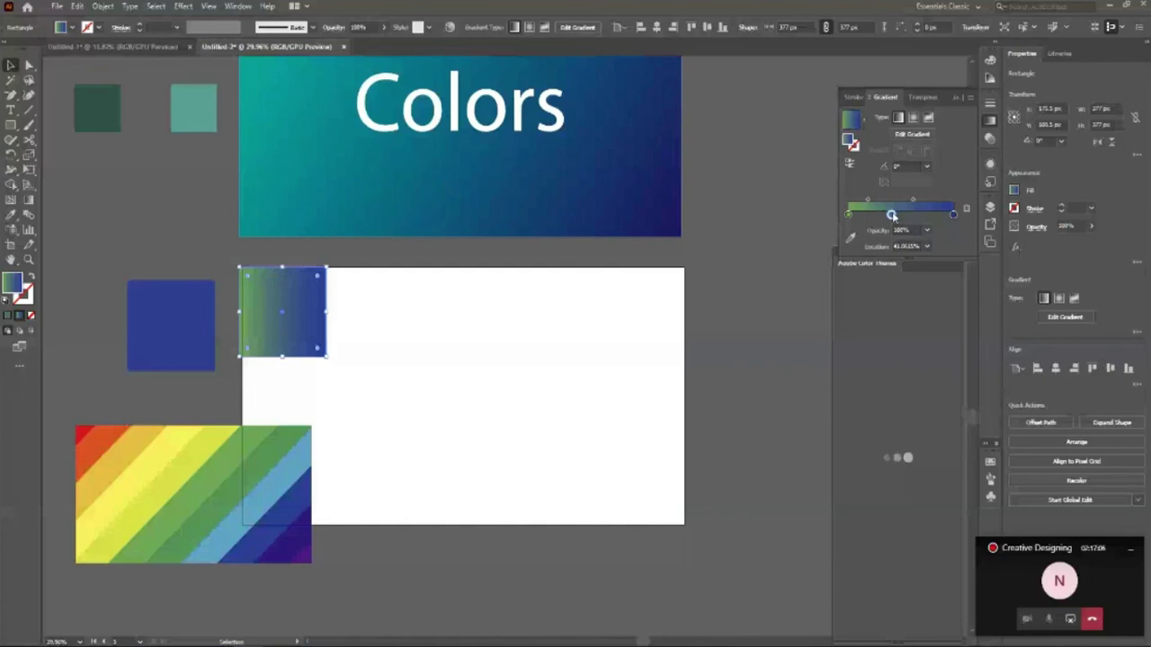
pyautogui.doubleClick(891, 215)
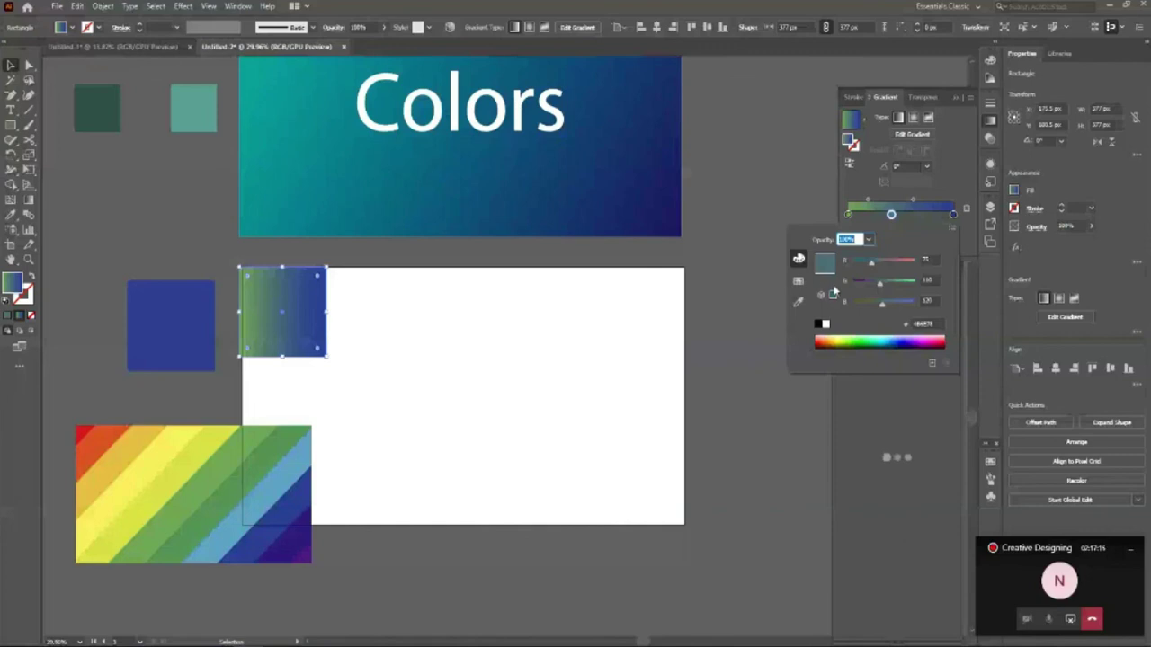
pyautogui.click(798, 281)
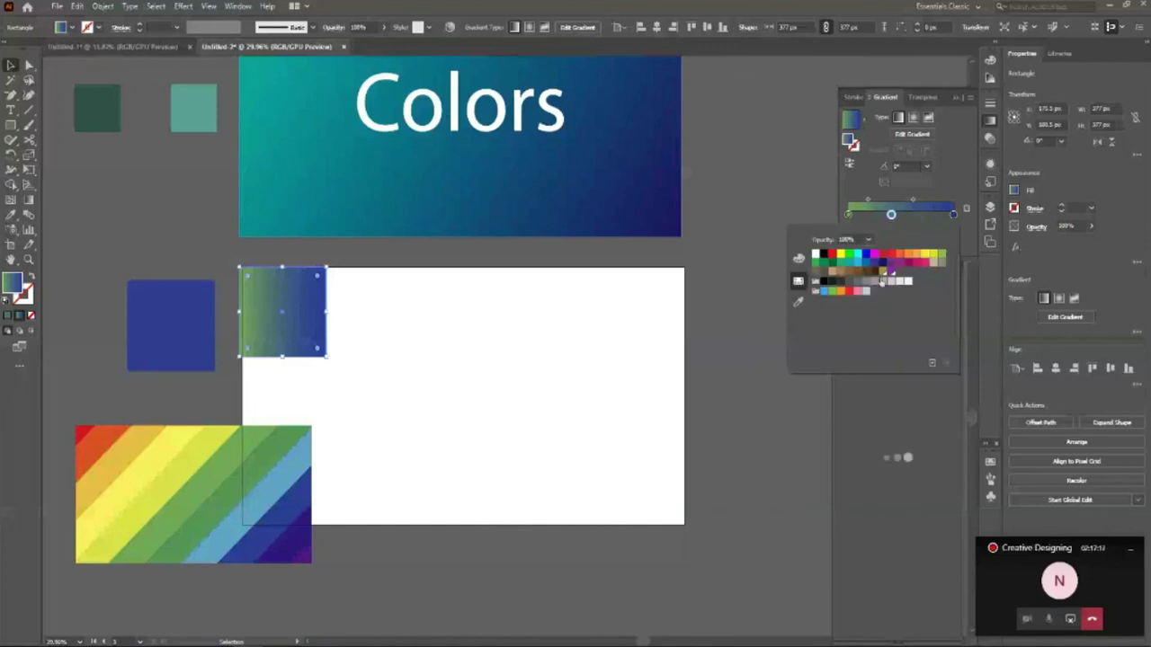
pyautogui.click(798, 302)
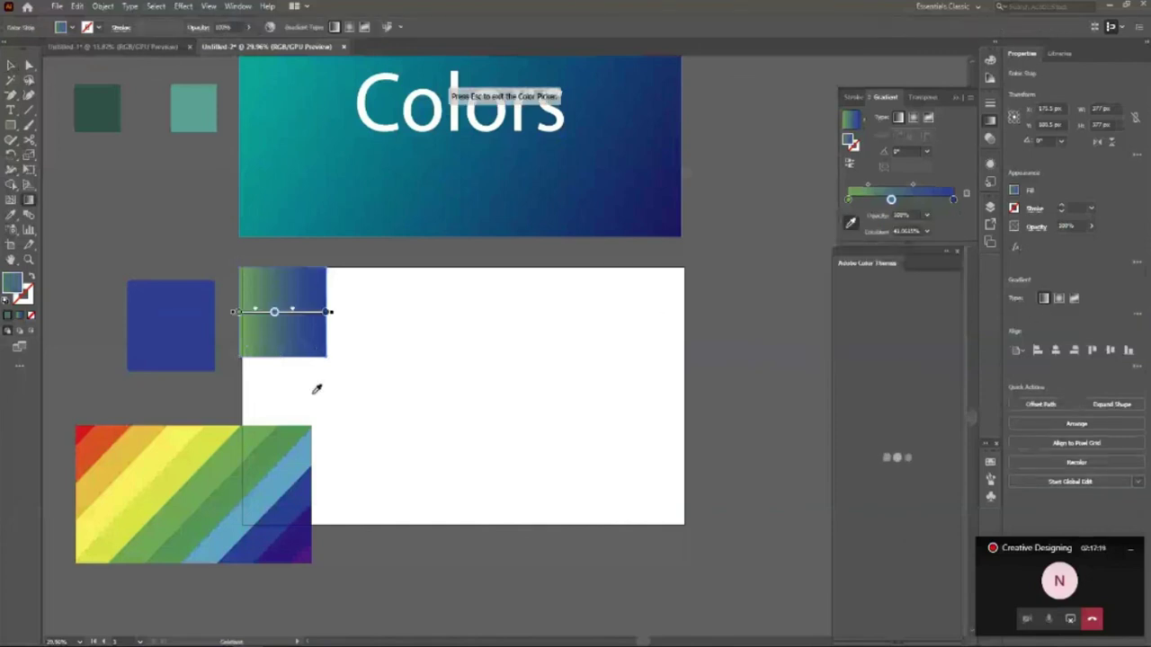
pyautogui.click(292, 543)
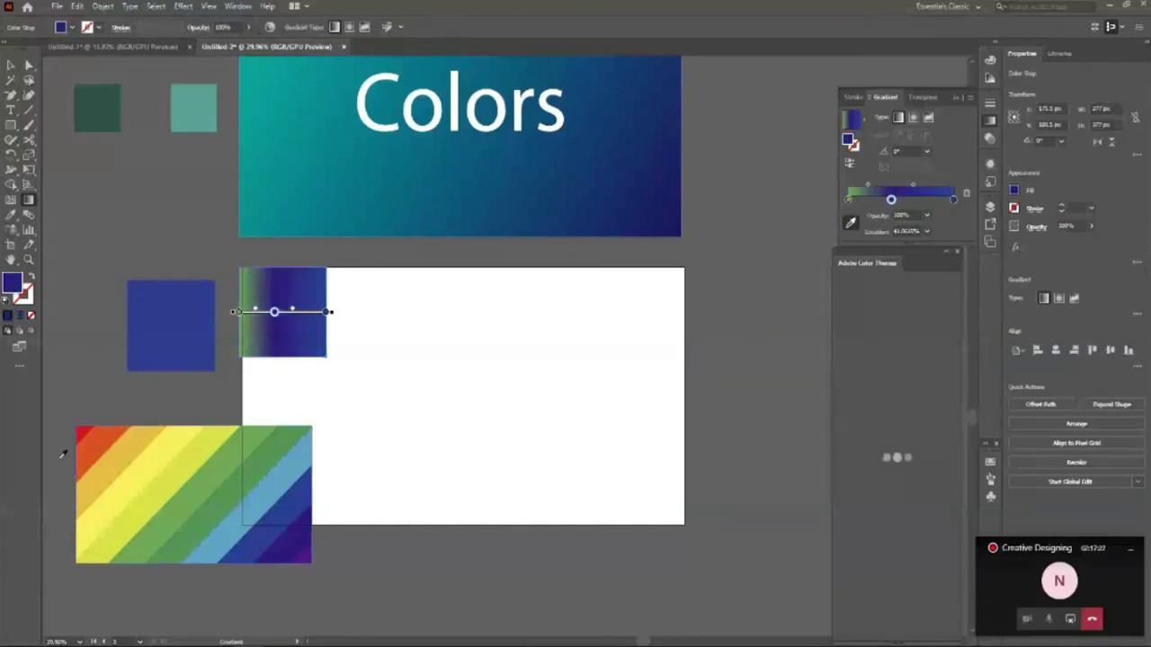
pyautogui.click(129, 444)
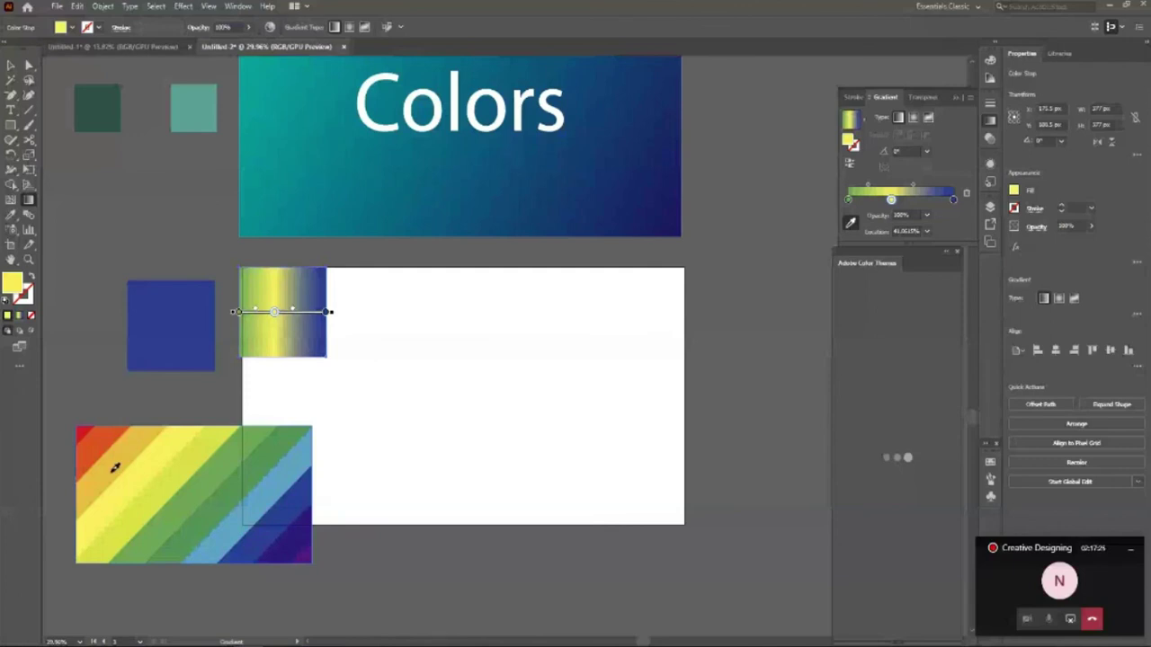
pyautogui.click(113, 470)
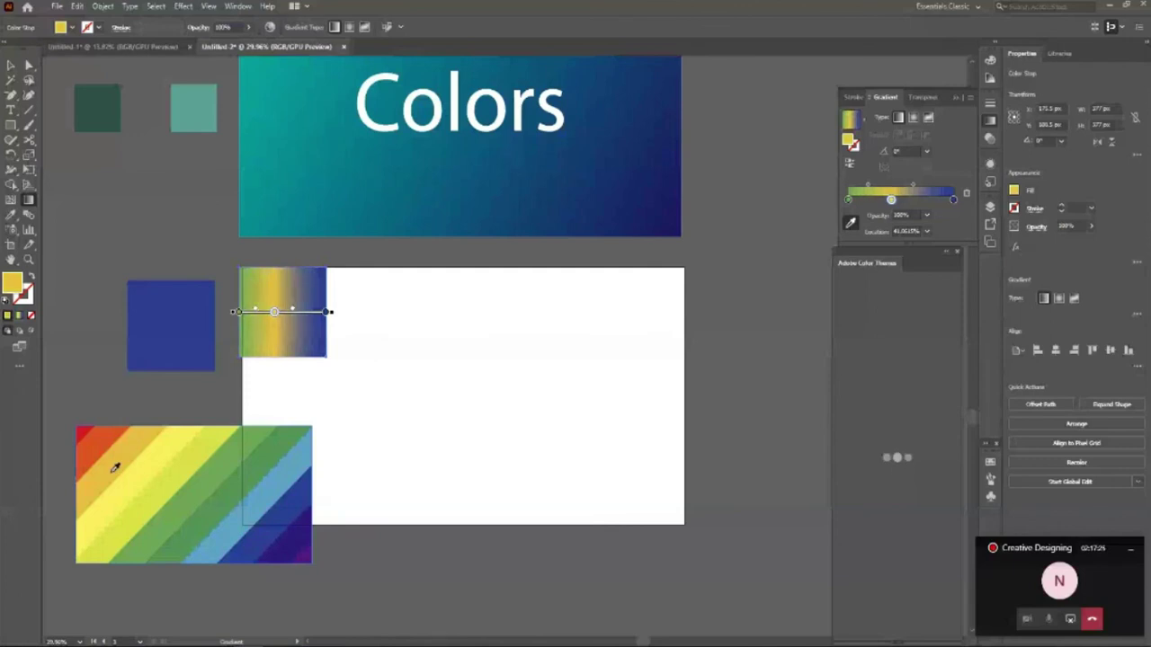
pyautogui.click(165, 511)
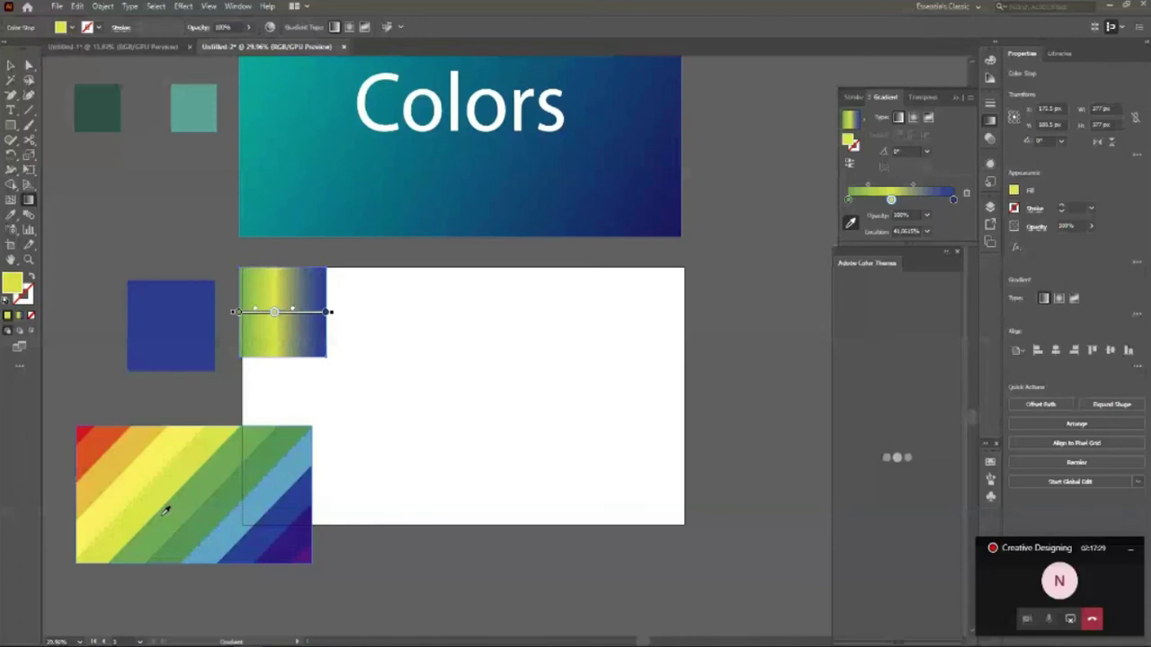
pyautogui.click(252, 500)
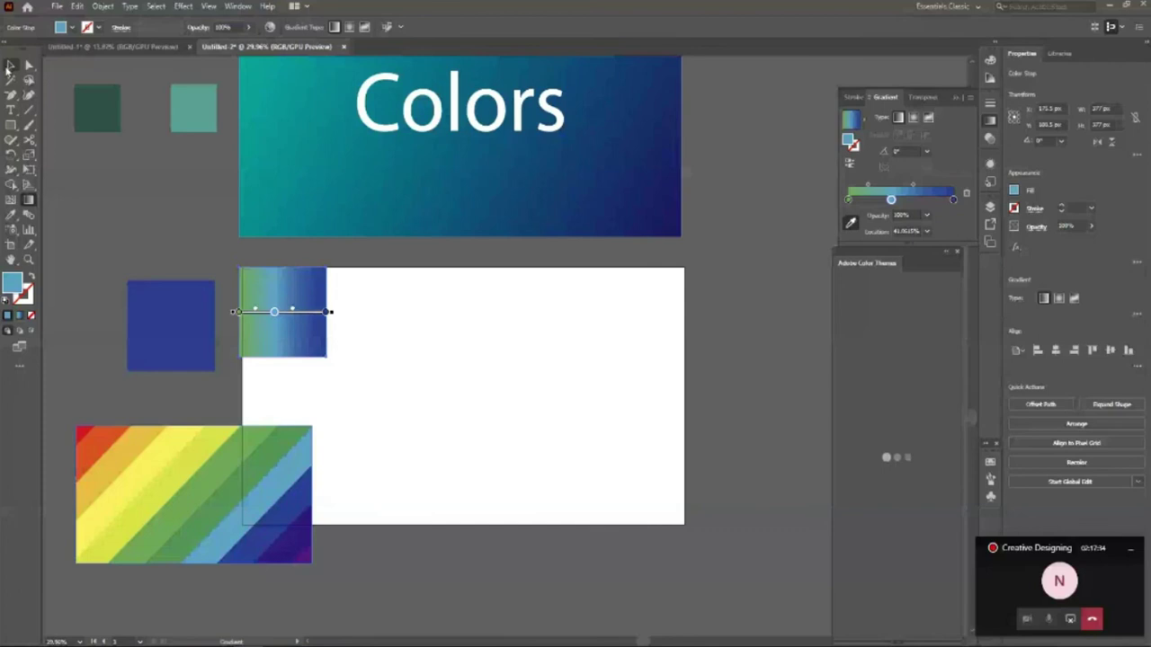
pyautogui.click(9, 64)
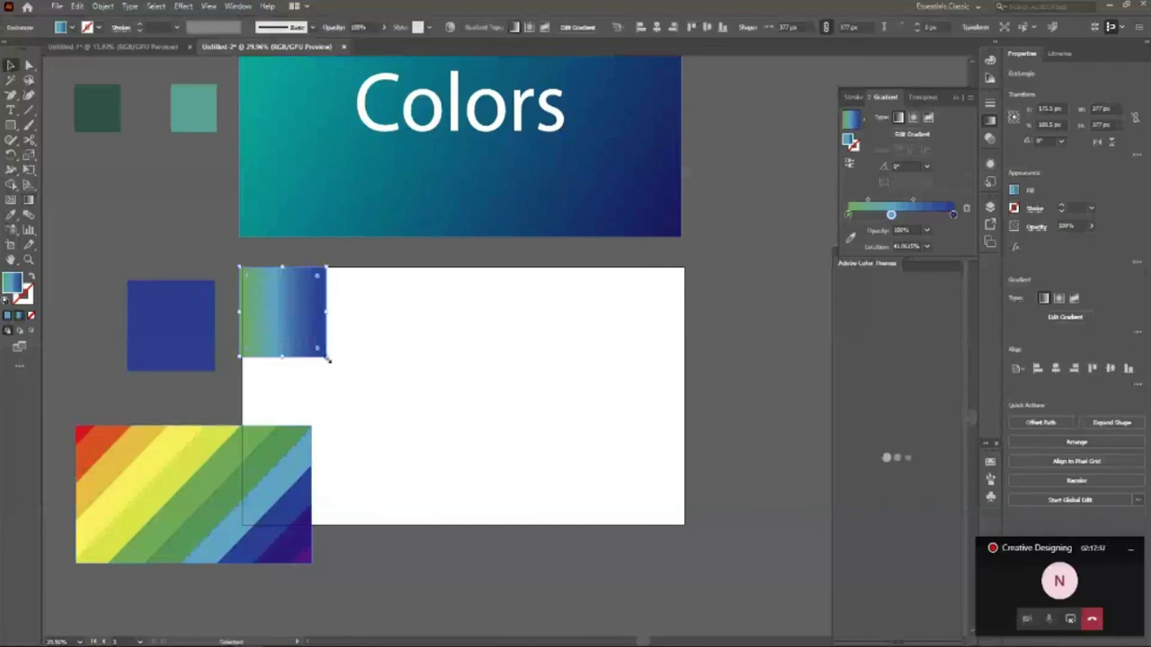
# Enlarge the gradient square on the artboard and adjust its gradient so the light blue spreads further towards the dark blue.
pyautogui.moveTo(327, 359); pyautogui.dragTo(390, 416)
pyautogui.moveTo(339, 390); pyautogui.dragTo(430, 396)
pyautogui.press('g')
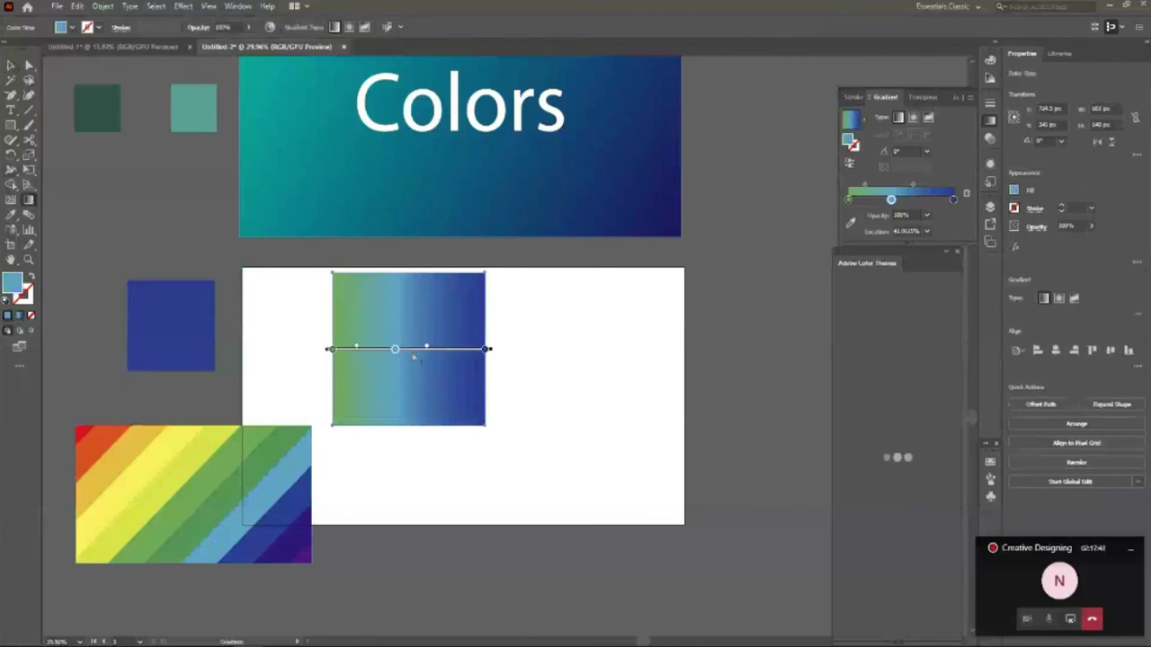
pyautogui.moveTo(397, 352); pyautogui.dragTo(452, 347)
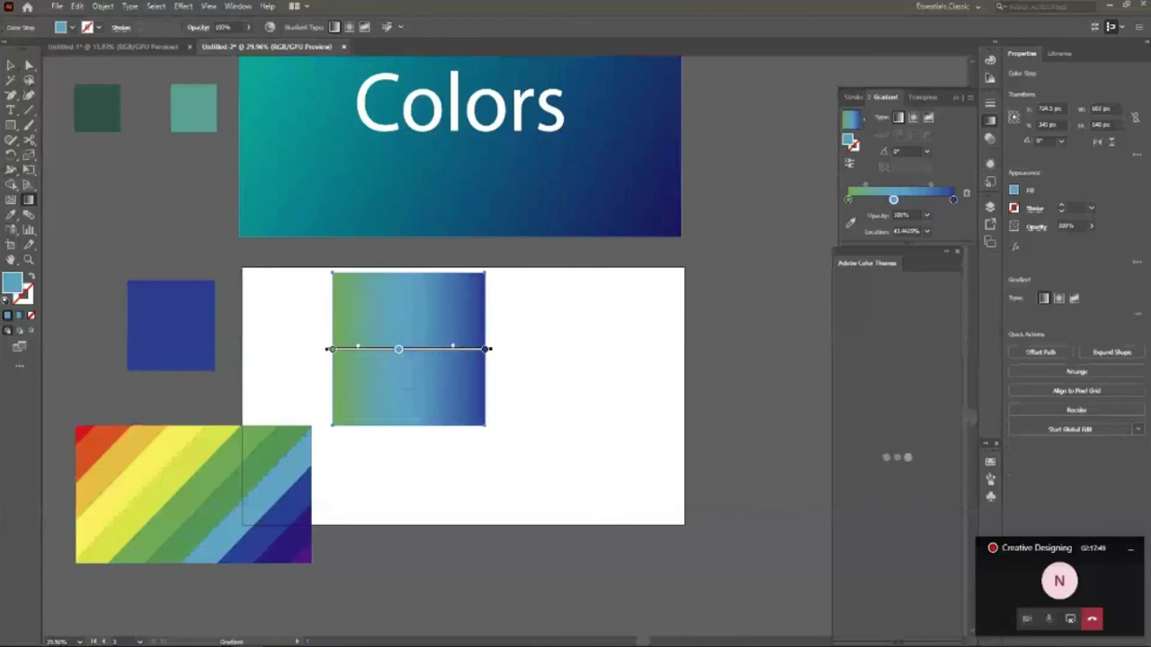
pyautogui.moveTo(452, 349); pyautogui.dragTo(455, 350)
# Duplicate the gradient square to its lower right and add a stop to the copy's gradient between light blue and dark blue.
pyautogui.click(10, 64)
pyautogui.moveTo(417, 384); pyautogui.dragTo(569, 420)
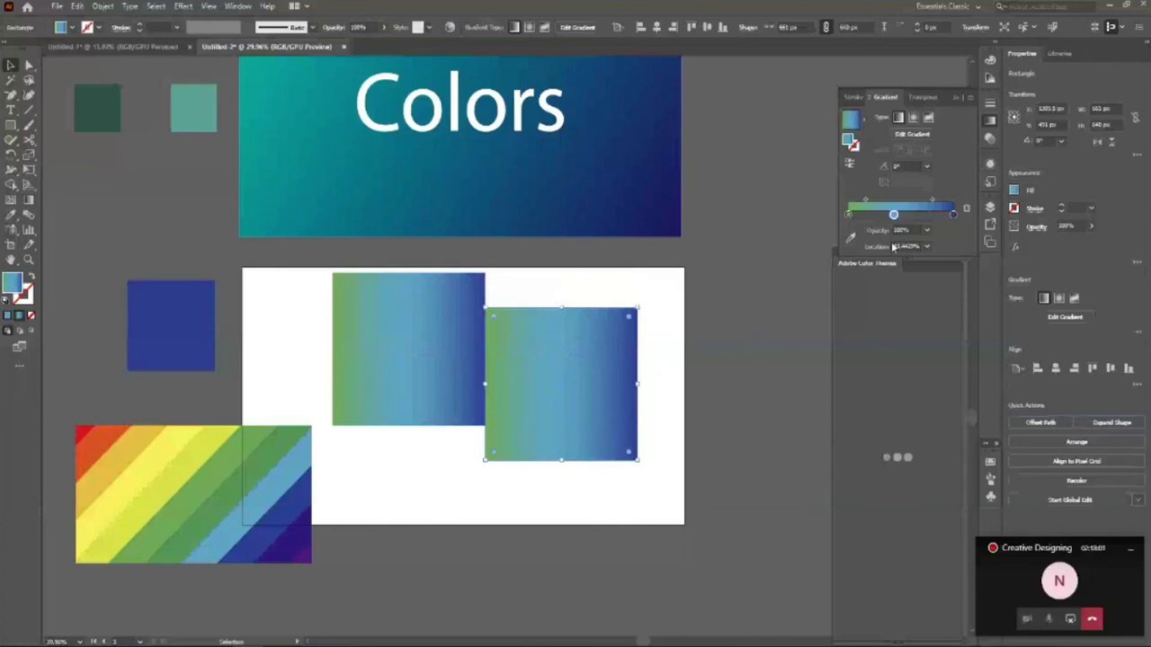
pyautogui.click(922, 214)
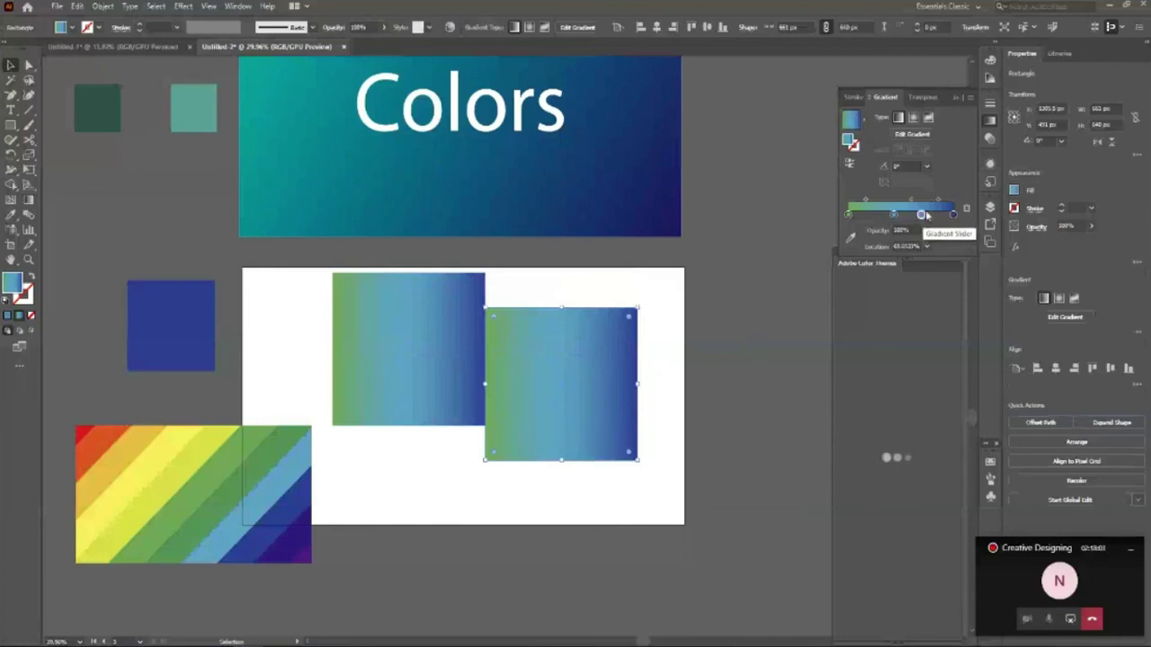
pyautogui.doubleClick(921, 214)
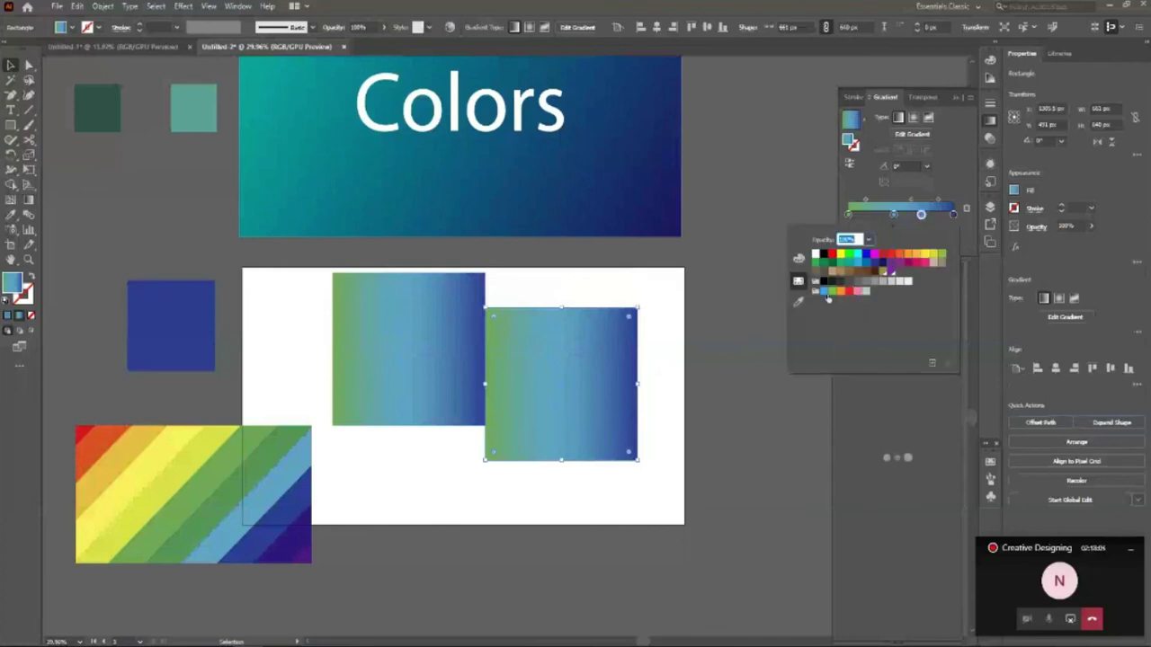
# Try several swatch colours and RGB mixes, including magenta, dark olive and rust, on the copy's new gradient stop.
pyautogui.click(817, 262)
pyautogui.click(858, 263)
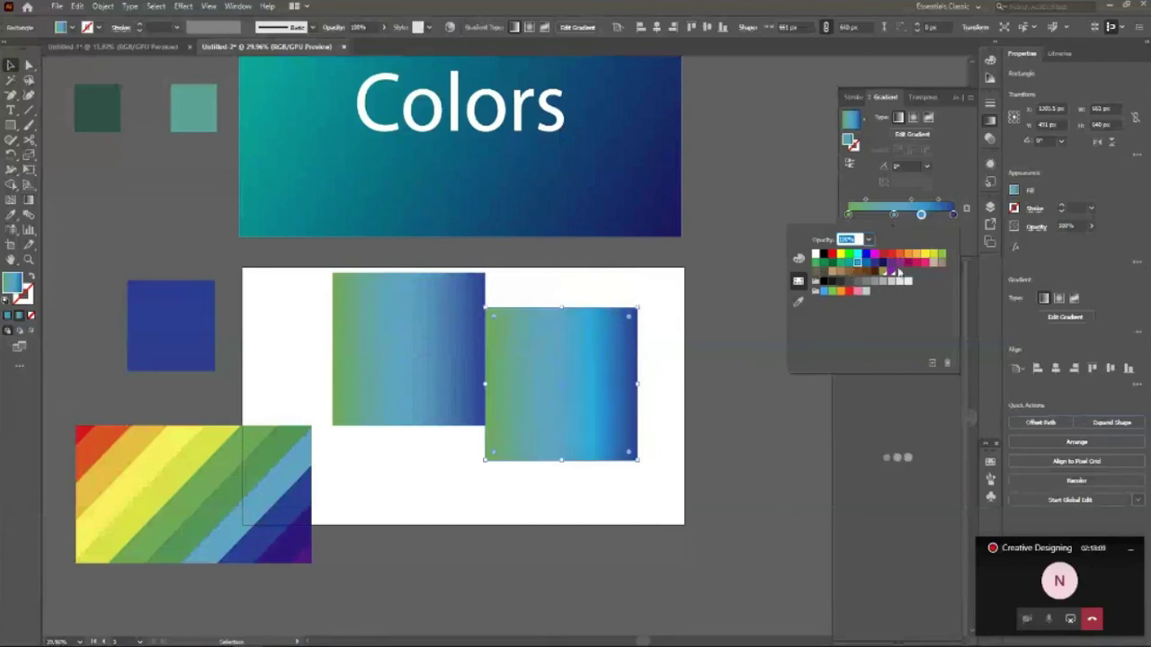
pyautogui.click(883, 264)
pyautogui.click(908, 264)
pyautogui.click(798, 259)
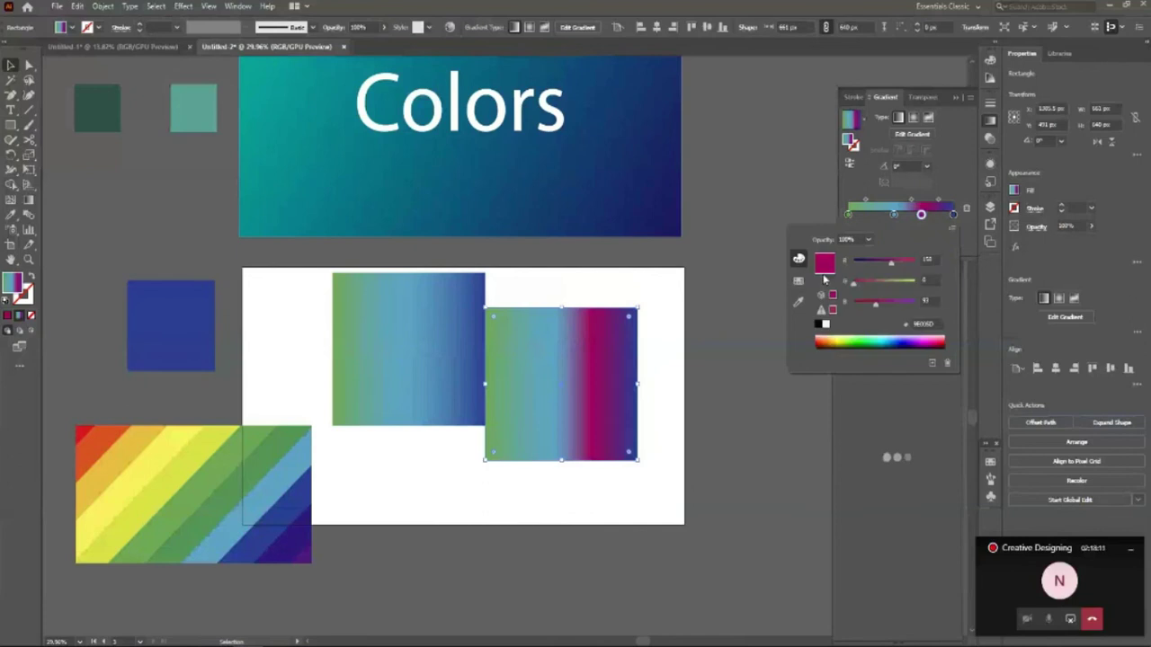
pyautogui.moveTo(875, 305); pyautogui.dragTo(861, 308)
pyautogui.click(890, 281)
pyautogui.moveTo(890, 281); pyautogui.dragTo(869, 267)
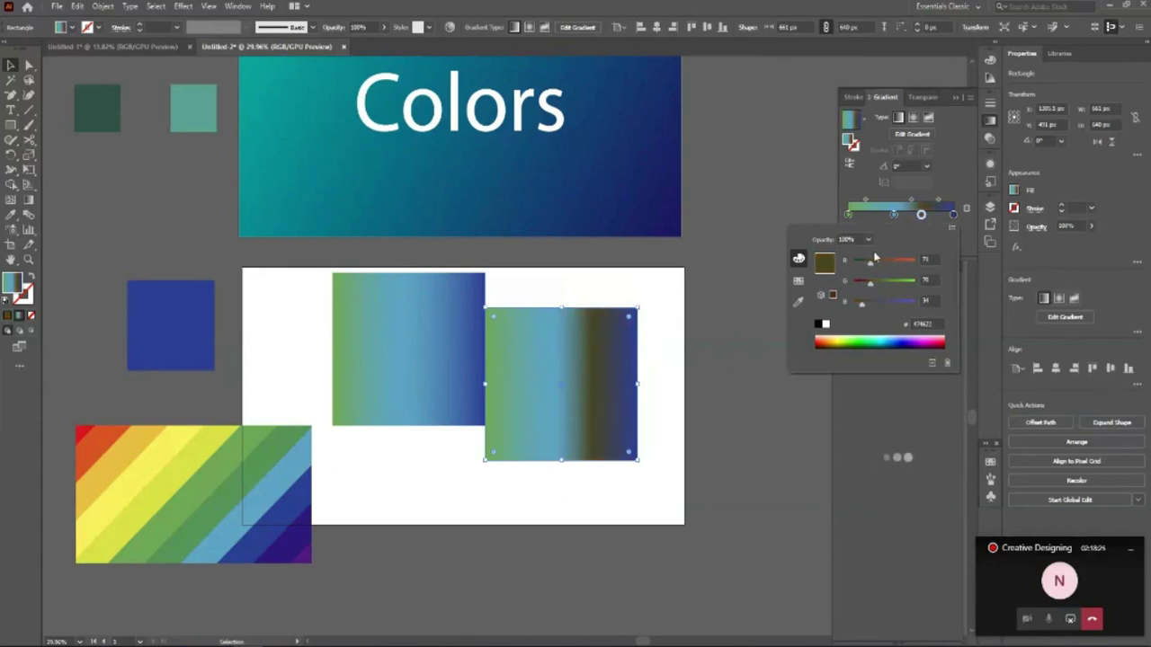
pyautogui.moveTo(869, 260); pyautogui.dragTo(892, 260)
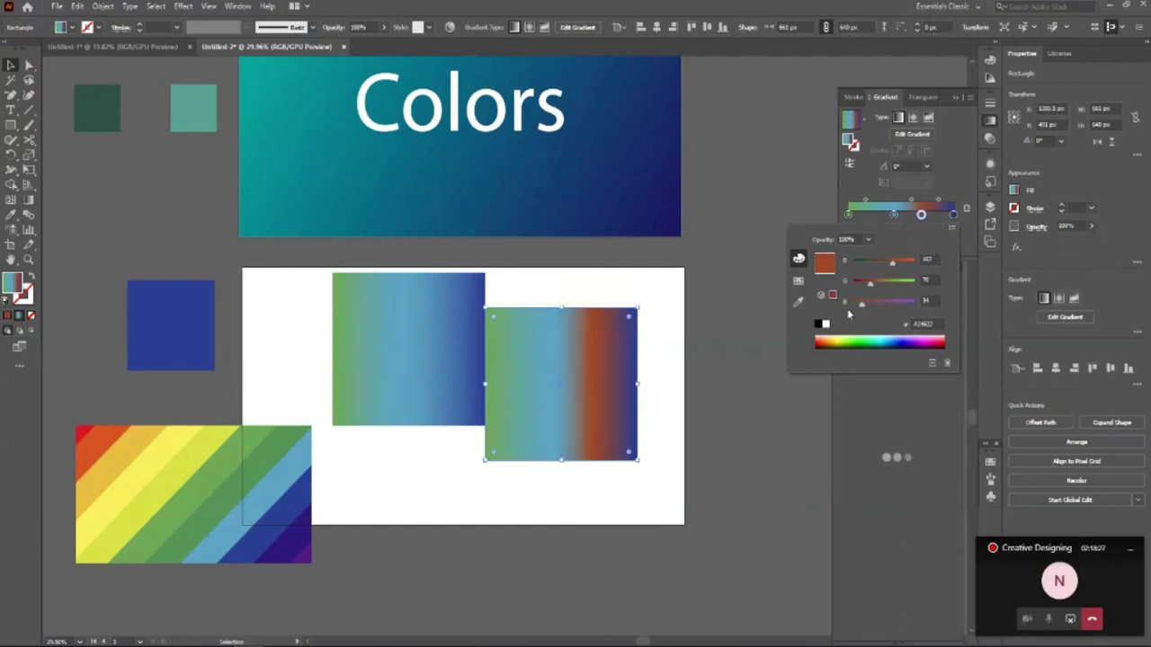
# Recolour the copy's new gradient stop with the light teal sampled from the small square beside the Colors artboard.
pyautogui.click(798, 302)
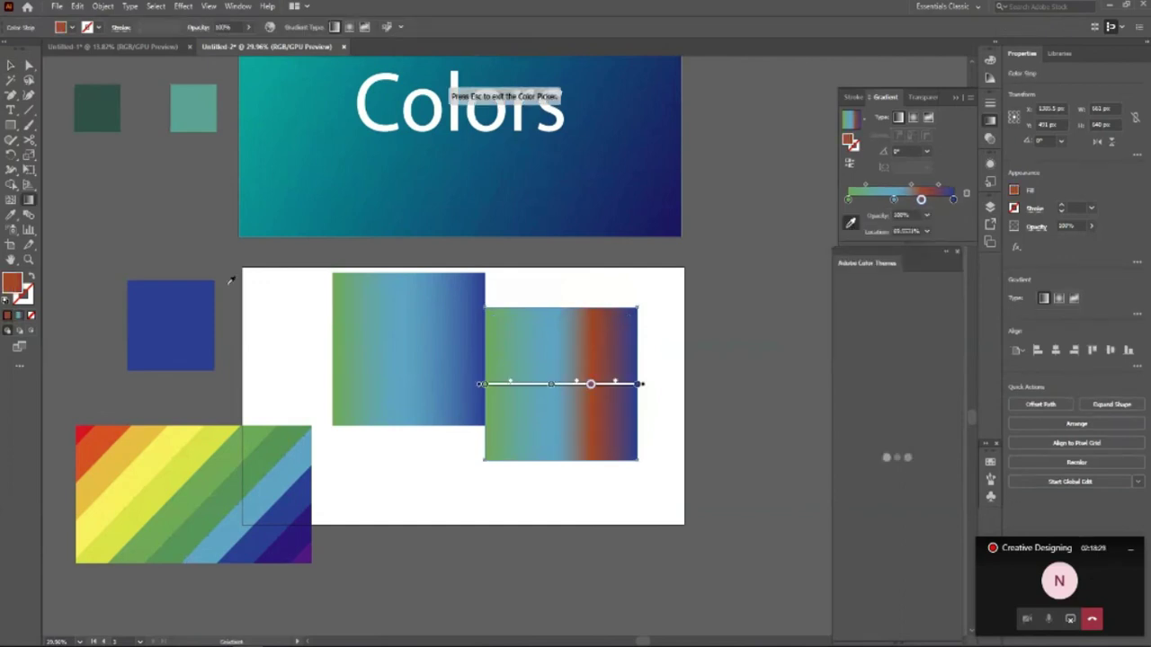
pyautogui.click(200, 106)
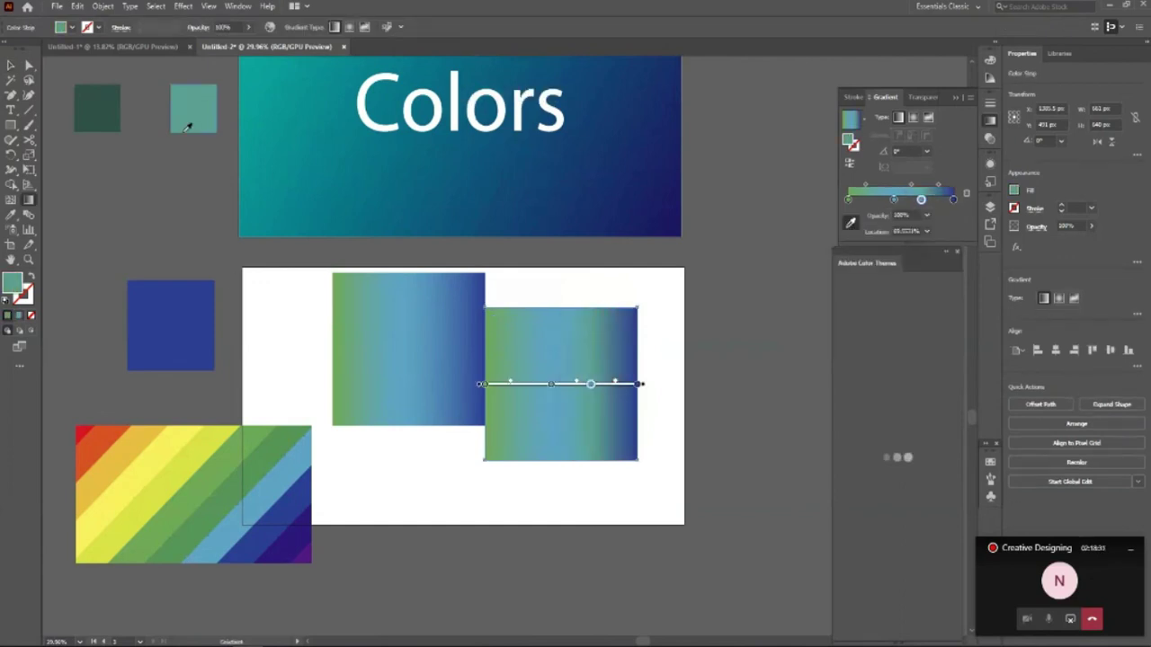
pyautogui.click(310, 147)
pyautogui.moveTo(341, 146); pyautogui.dragTo(472, 158)
pyautogui.moveTo(473, 159); pyautogui.dragTo(178, 178)
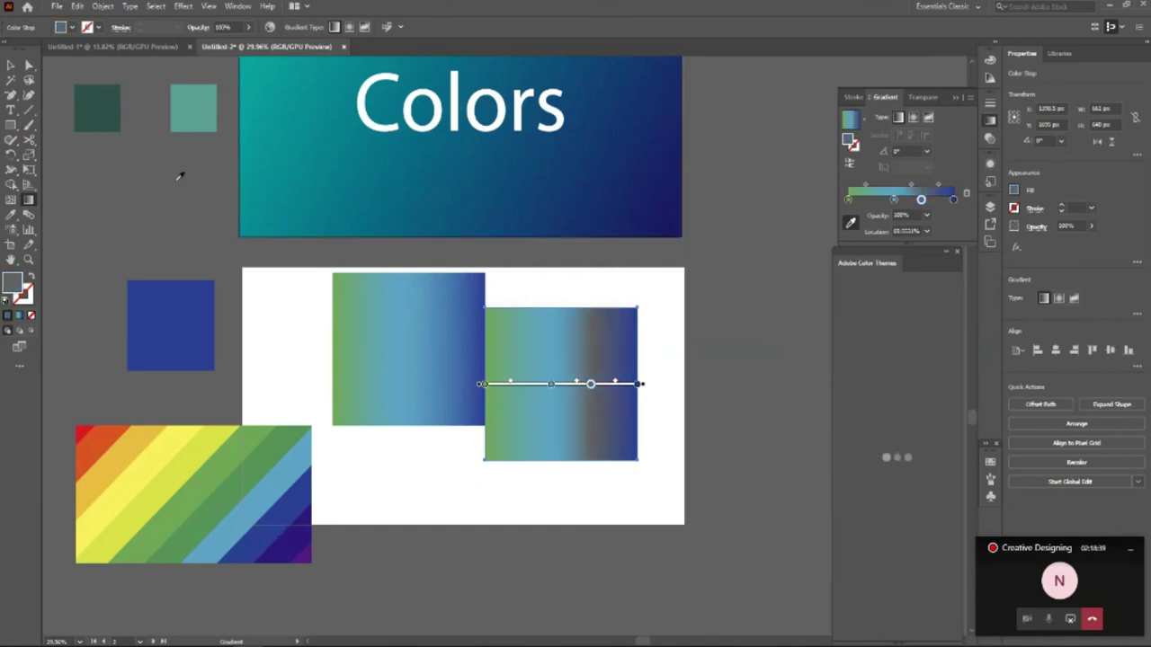
pyautogui.click(96, 112)
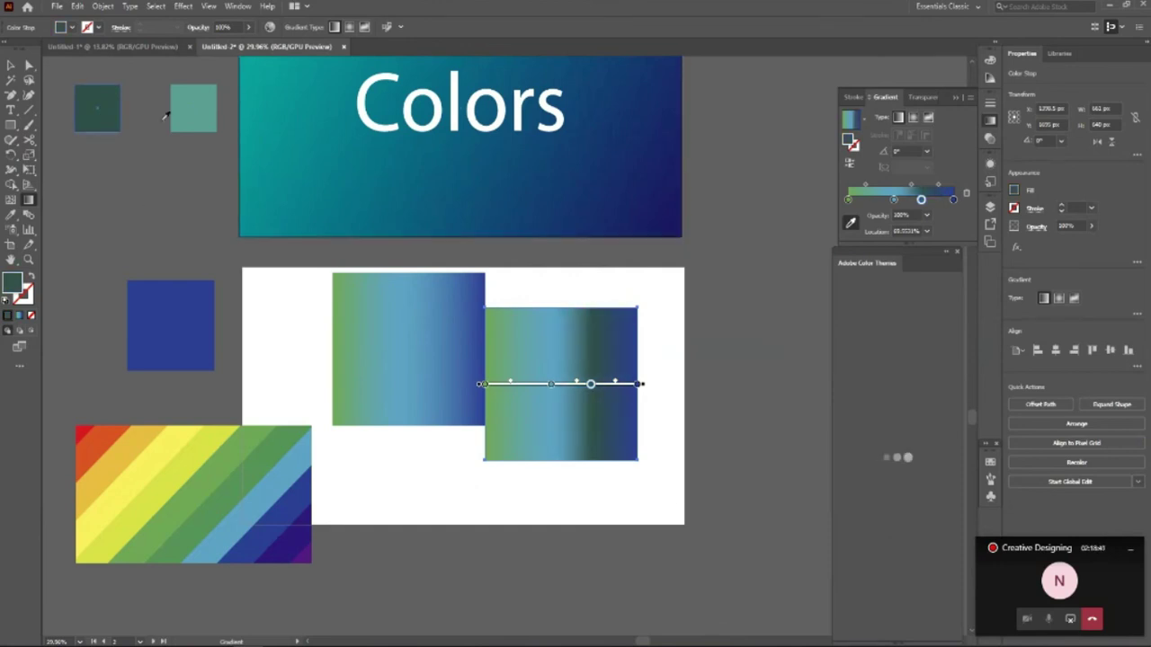
pyautogui.click(210, 107)
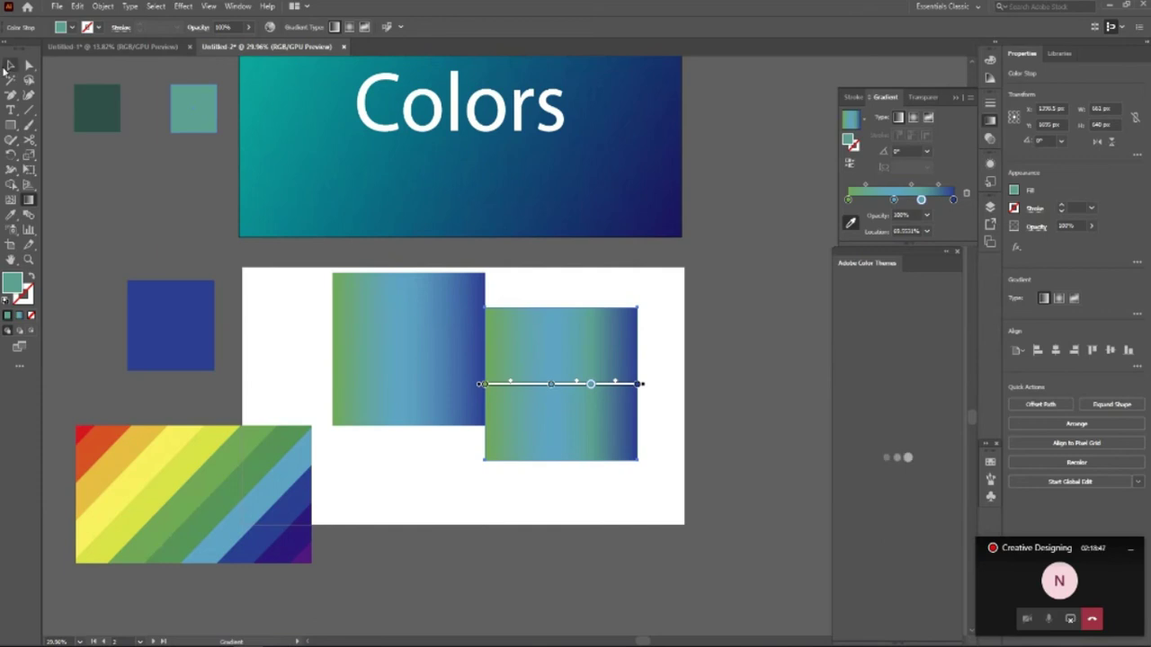
pyautogui.click(9, 66)
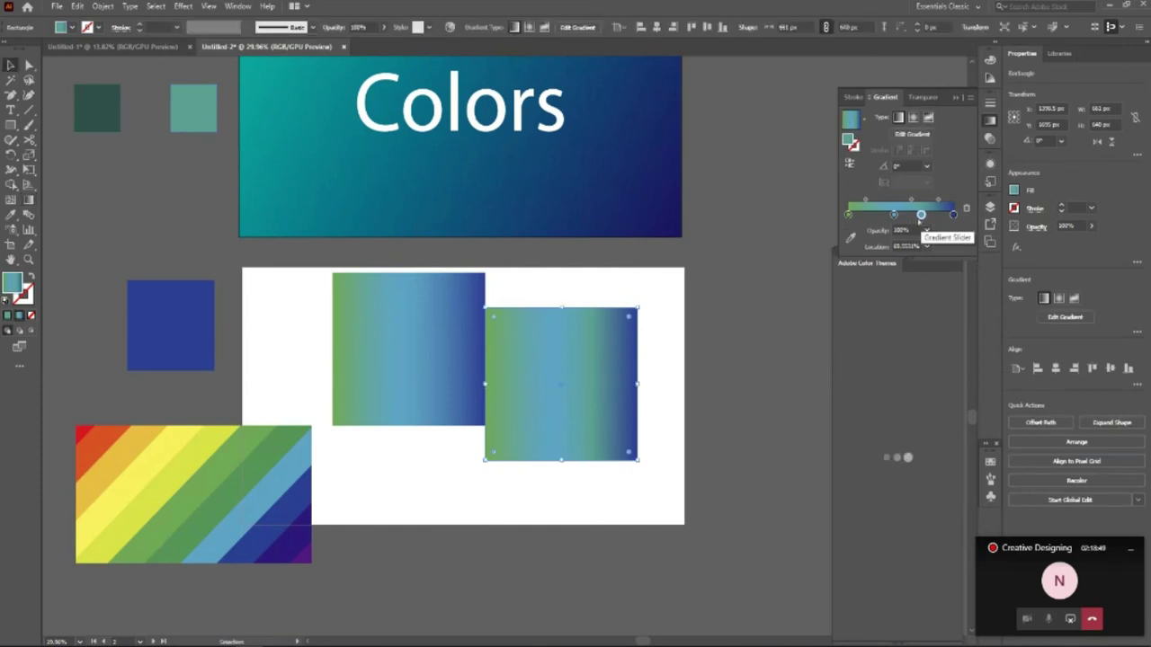
# Shift the copy's light-blue stop to about 38% and space the two gradient squares apart.
pyautogui.moveTo(895, 216); pyautogui.dragTo(889, 216)
pyautogui.moveTo(563, 414); pyautogui.dragTo(574, 426)
pyautogui.moveTo(433, 383); pyautogui.dragTo(392, 383)
pyautogui.moveTo(533, 402)
pyautogui.mouseDown()
pyautogui.moveTo(508, 390)
pyautogui.moveTo(653, 390)
pyautogui.moveTo(637, 385)
pyautogui.mouseUp()
# Reposition the copy's light-blue stop to about 31% and move its teal stop closer to the centre of the gradient.
pyautogui.press('g')
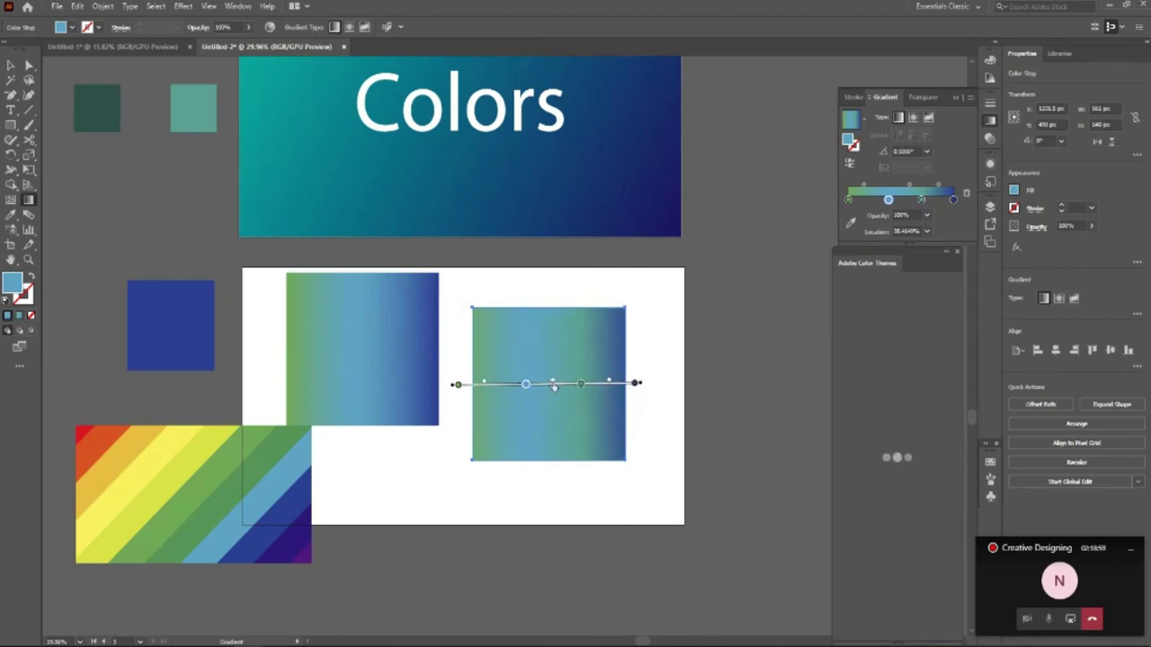
pyautogui.moveTo(526, 384); pyautogui.dragTo(507, 385)
pyautogui.click(576, 384)
pyautogui.moveTo(575, 385); pyautogui.dragTo(610, 379)
pyautogui.moveTo(508, 386); pyautogui.dragTo(512, 385)
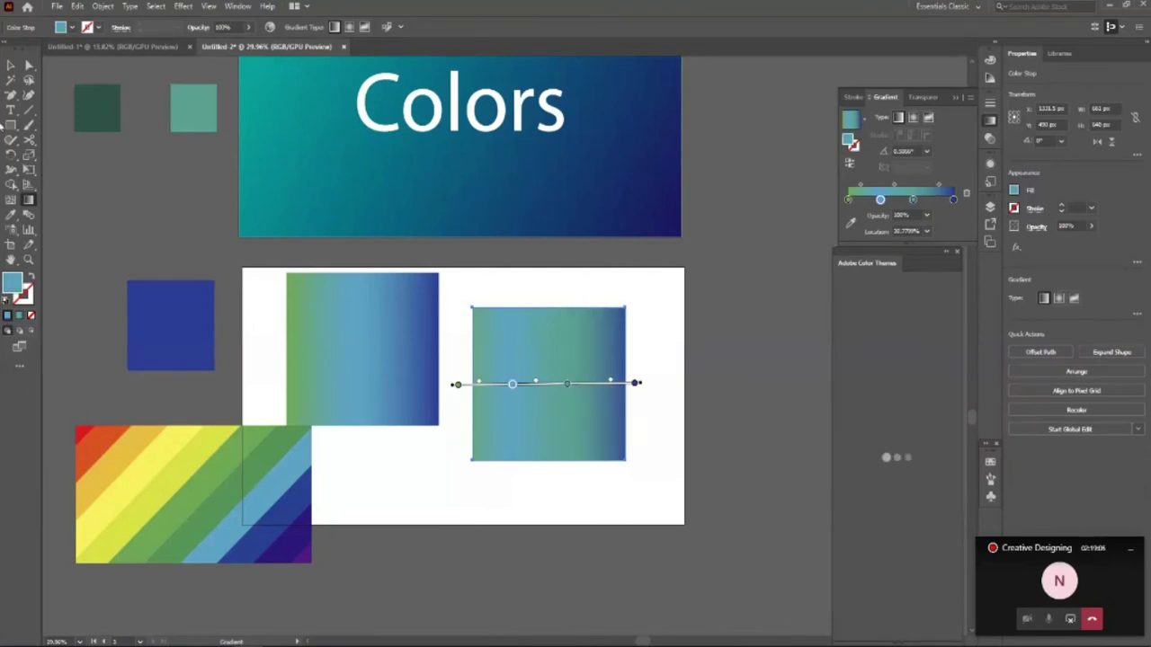
# Move the striped image and the blue-teal gradient square off the artboard, one to each side.
pyautogui.click(11, 65)
pyautogui.click(228, 251)
pyautogui.scroll(-2, 345, 340)
pyautogui.moveTo(250, 415); pyautogui.dragTo(154, 458)
pyautogui.click(524, 470)
pyautogui.moveTo(552, 363); pyautogui.dragTo(776, 328)
# Align the remaining gradient square with the artboard's upper-left corner and resize it to 887 × 1080 px.
pyautogui.moveTo(395, 296); pyautogui.dragTo(477, 336)
pyautogui.moveTo(365, 238); pyautogui.dragTo(244, 195)
pyautogui.moveTo(517, 291); pyautogui.dragTo(445, 286)
pyautogui.moveTo(345, 390); pyautogui.dragTo(344, 447)
# Duplicate the gradient rectangle onto the right half of the artboard and widen the copy to 972 px.
pyautogui.click(584, 419)
pyautogui.click(326, 382)
pyautogui.moveTo(326, 382); pyautogui.dragTo(568, 380)
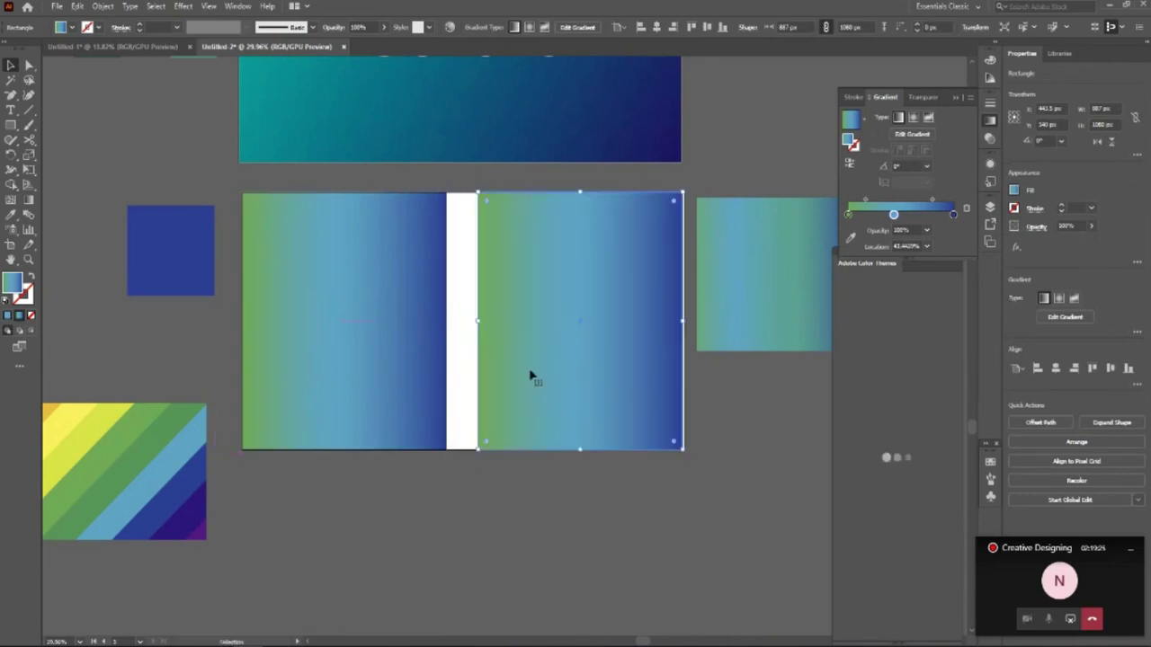
pyautogui.moveTo(477, 319); pyautogui.dragTo(463, 321)
pyautogui.hotkey('ctrl', 'z')
pyautogui.moveTo(683, 334); pyautogui.dragTo(685, 326)
# Widen the left gradient rectangle towards the middle of the artboard to close the white gap.
pyautogui.click(444, 350)
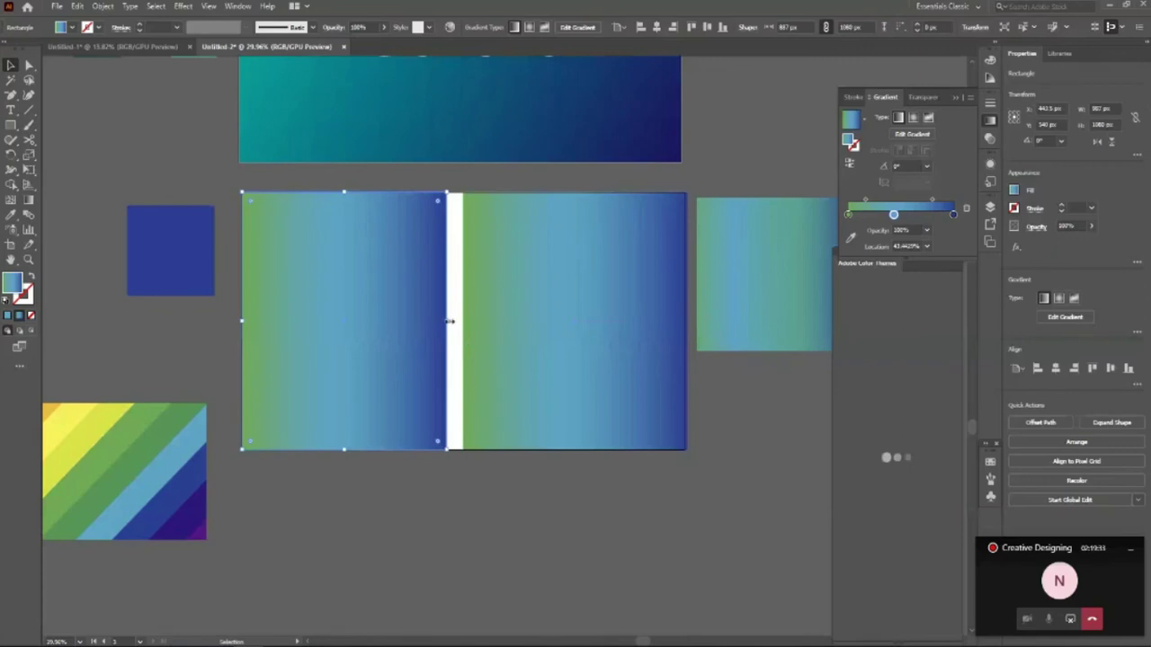
pyautogui.moveTo(449, 321); pyautogui.dragTo(460, 326)
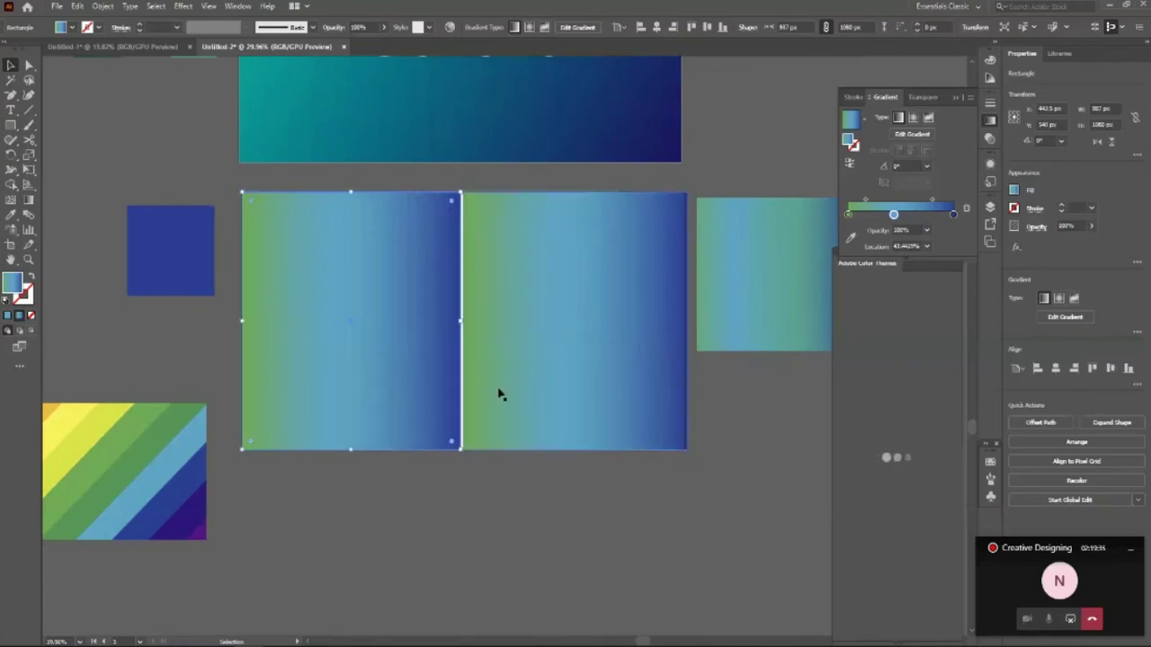
pyautogui.click(649, 509)
# Delete the duplicated gradient rectangle from the right half of the artboard.
pyautogui.click(542, 384)
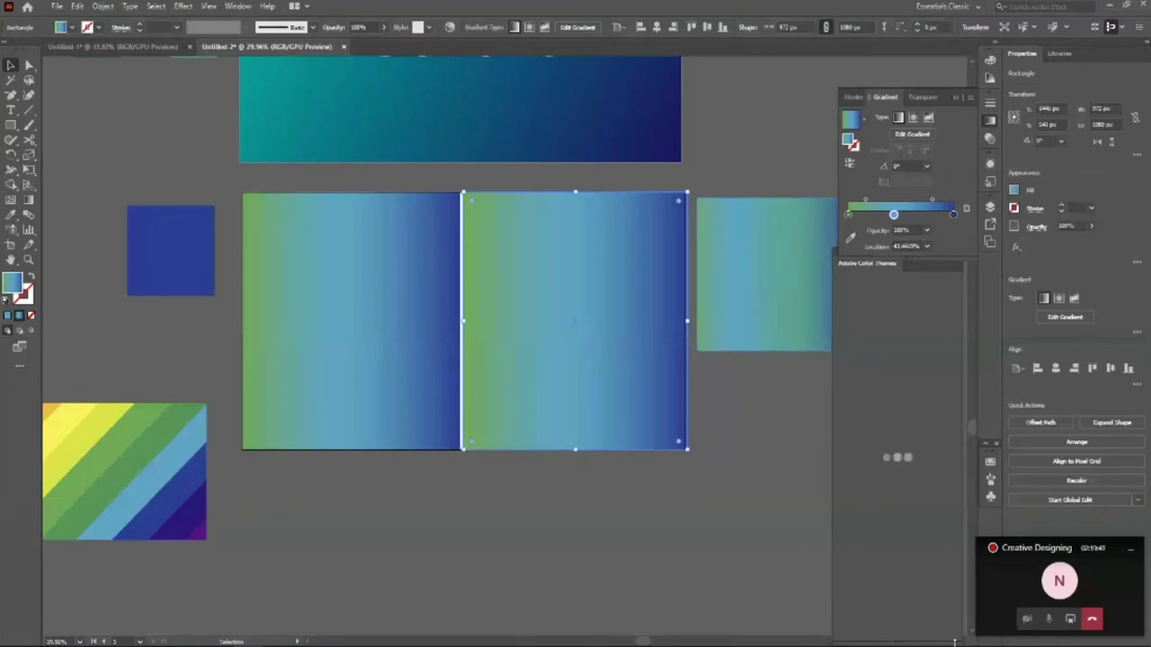
pyautogui.hscroll(2, 909, 521)
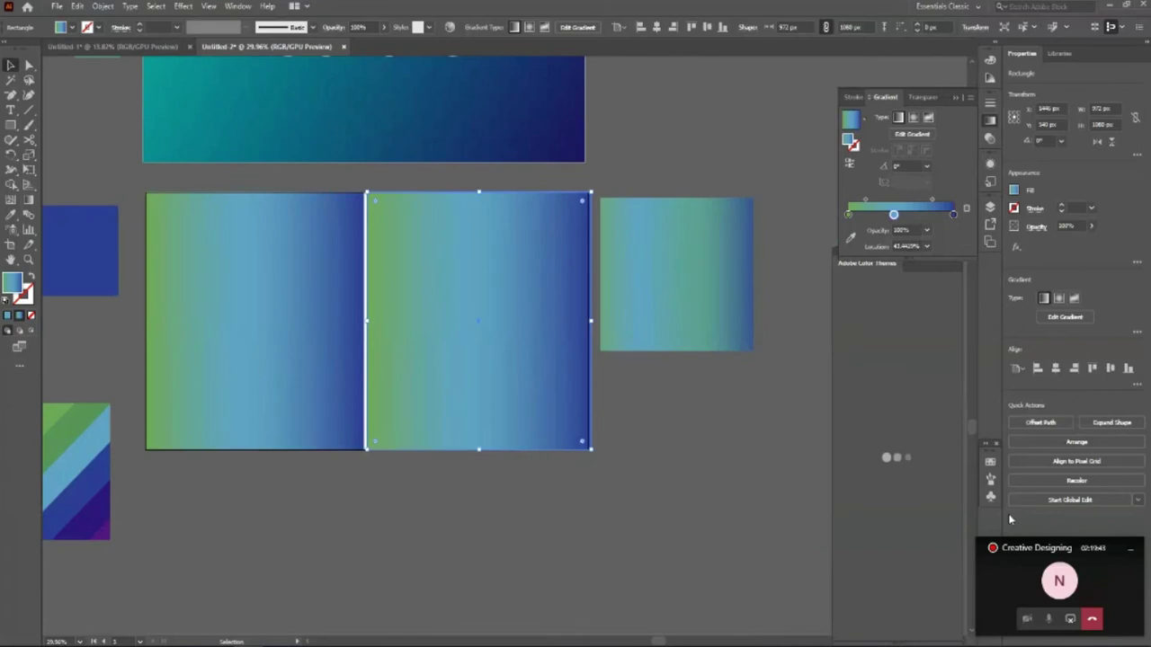
pyautogui.hscroll(1, 1009, 520)
pyautogui.click(702, 416)
pyautogui.click(437, 349)
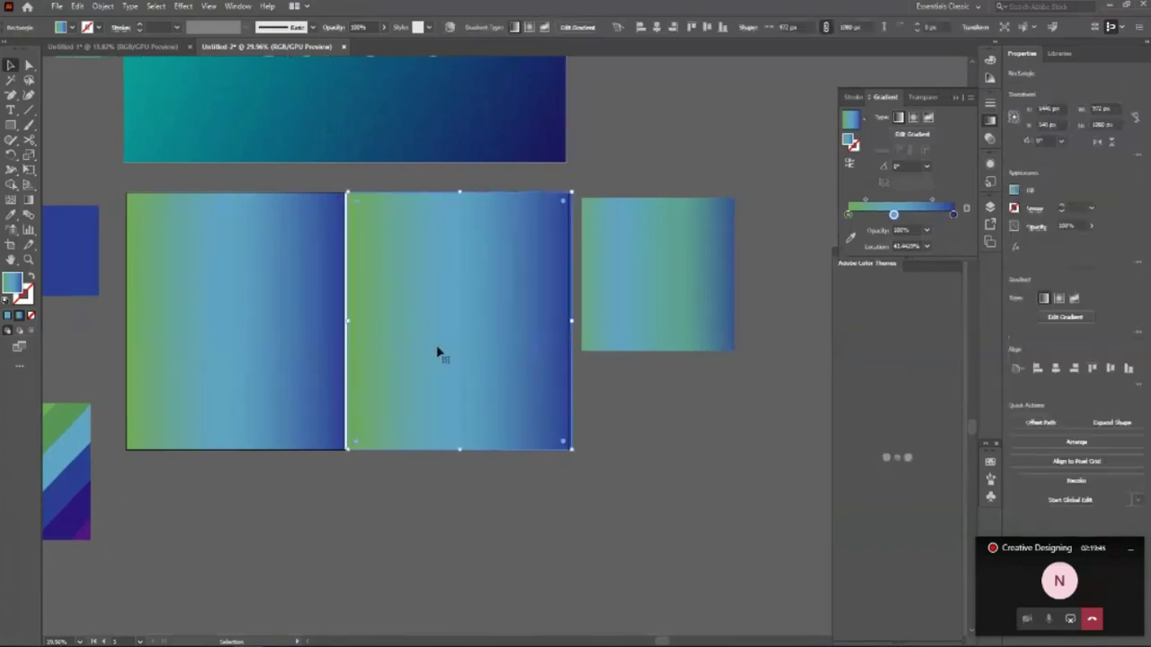
pyautogui.press('Delete')
# Move the blue-teal gradient square beside the left rectangle and enlarge it to fill the right half of the artboard.
pyautogui.moveTo(680, 283); pyautogui.dragTo(450, 281)
pyautogui.moveTo(495, 345); pyautogui.dragTo(571, 449)
pyautogui.click(658, 344)
pyautogui.press('z')
pyautogui.moveTo(659, 346); pyautogui.dragTo(239, 391)
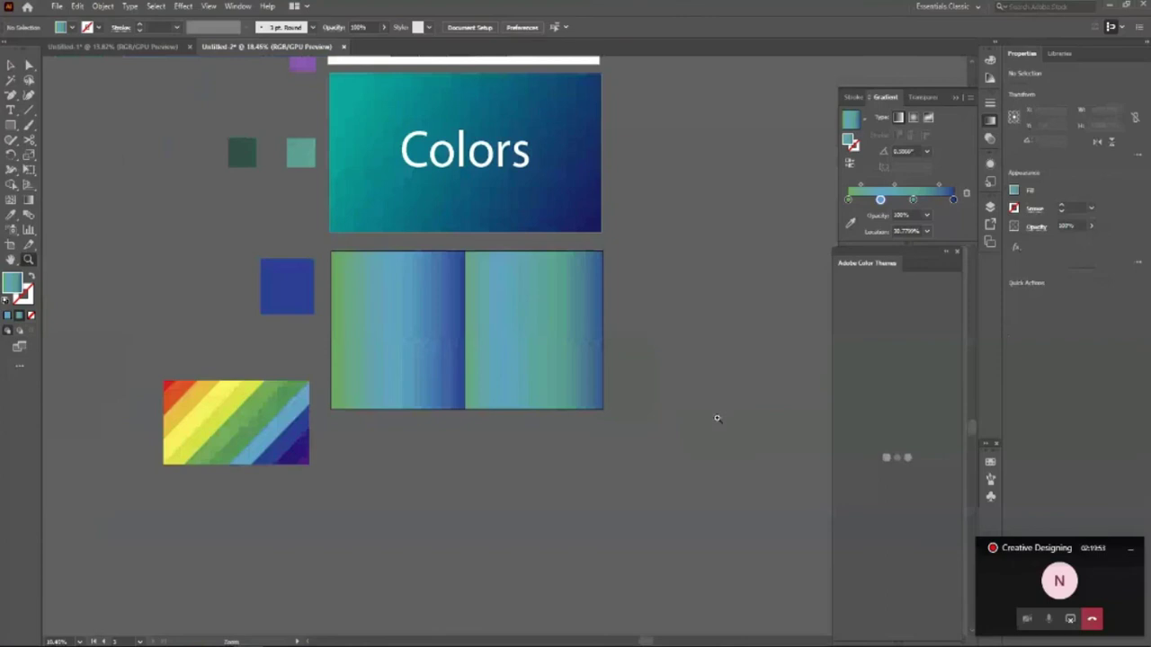
pyautogui.scroll(2, 716, 418)
pyautogui.scroll(2, 450, 401)
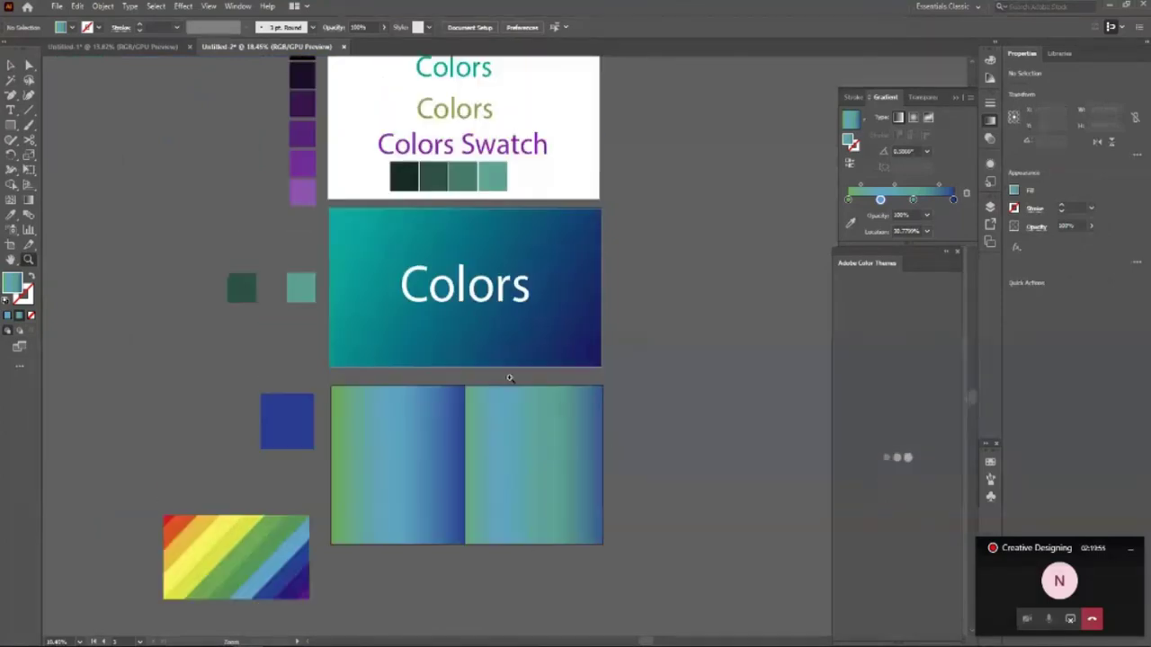
# Reverse the gradient of the rectangle on the left half of the artboard so it runs from blue to green.
pyautogui.scroll(1, 510, 481)
pyautogui.scroll(-2, 510, 481)
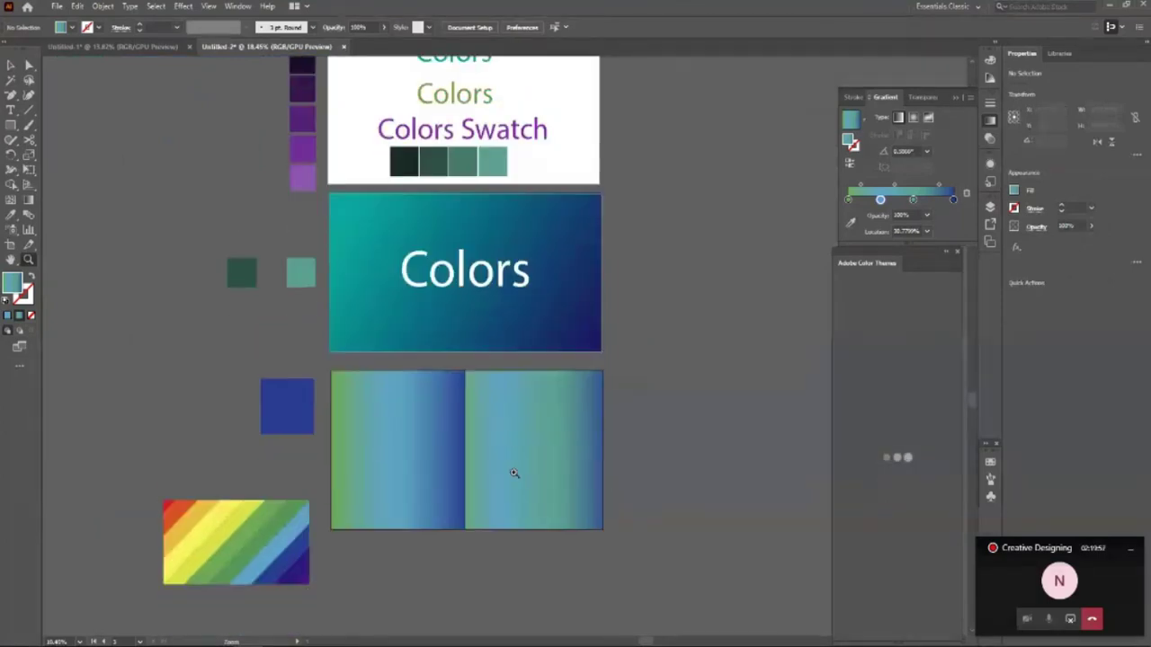
pyautogui.click(513, 472)
pyautogui.press('v')
pyautogui.click(262, 327)
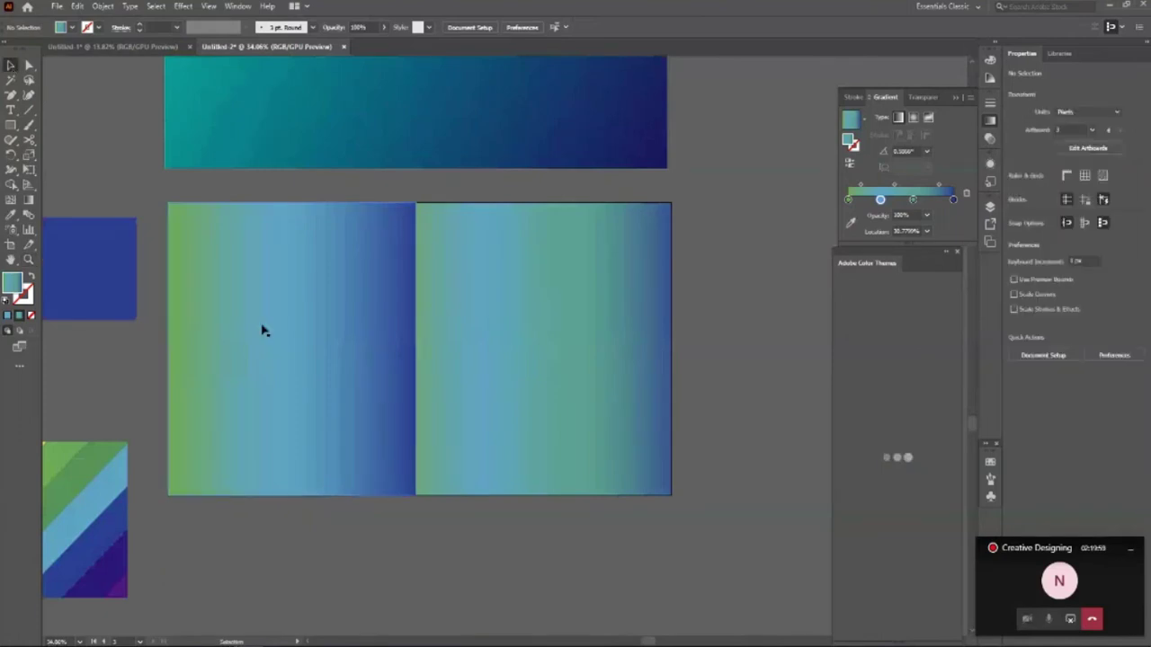
pyautogui.click(849, 162)
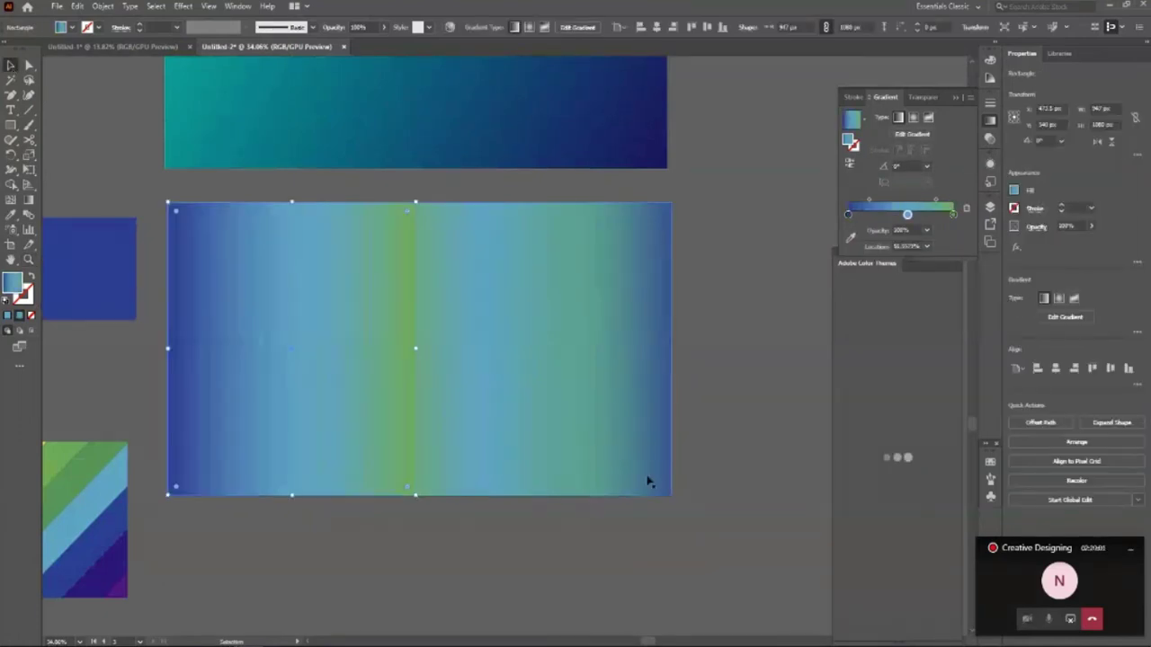
pyautogui.click(303, 570)
pyautogui.press('z')
pyautogui.moveTo(549, 329); pyautogui.dragTo(405, 480)
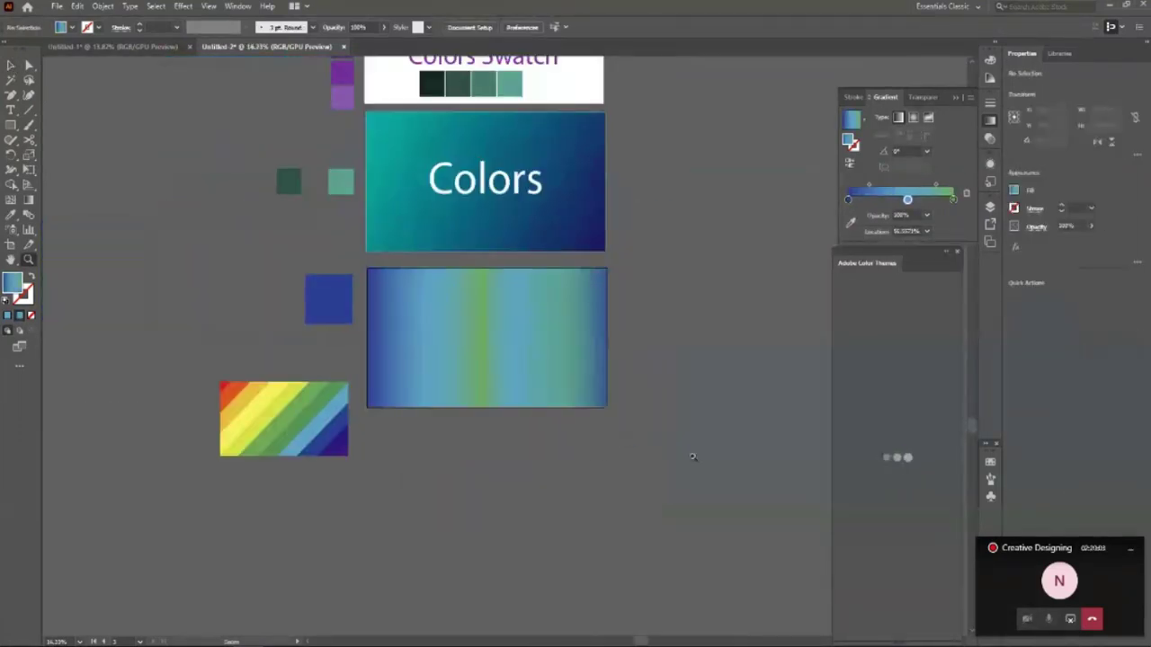
# Delete the rainbow-striped image beside the artboard.
pyautogui.scroll(3, 630, 481)
pyautogui.scroll(3, 661, 406)
pyautogui.scroll(-5, 660, 404)
pyautogui.click(463, 436)
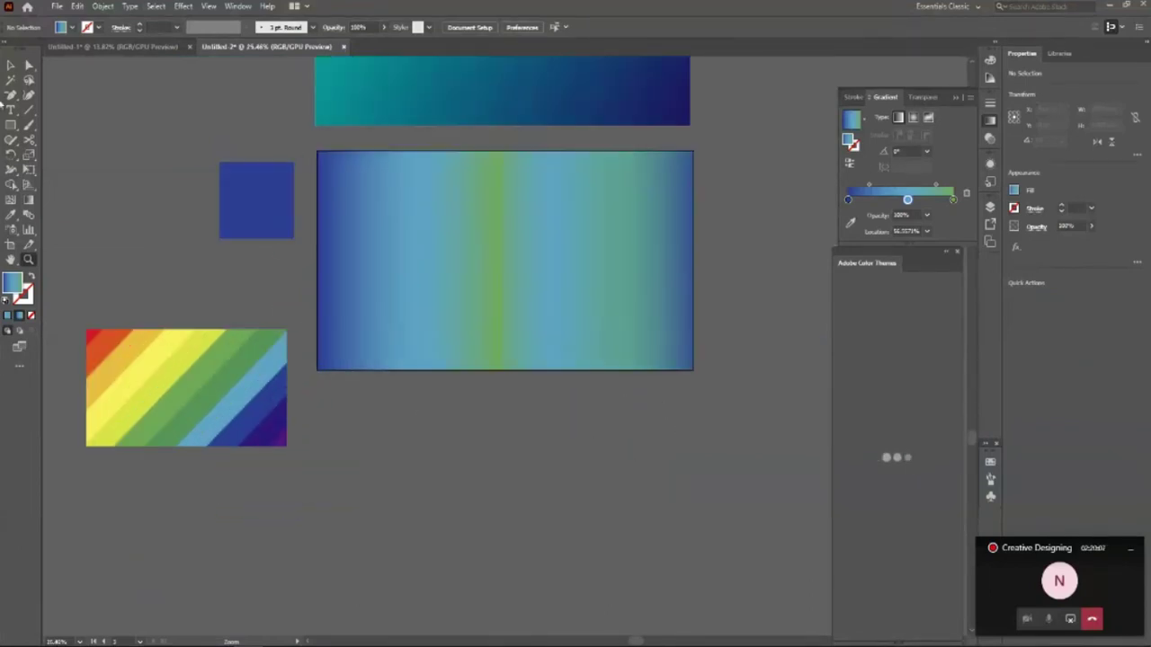
pyautogui.press('v')
pyautogui.moveTo(213, 377); pyautogui.dragTo(181, 229)
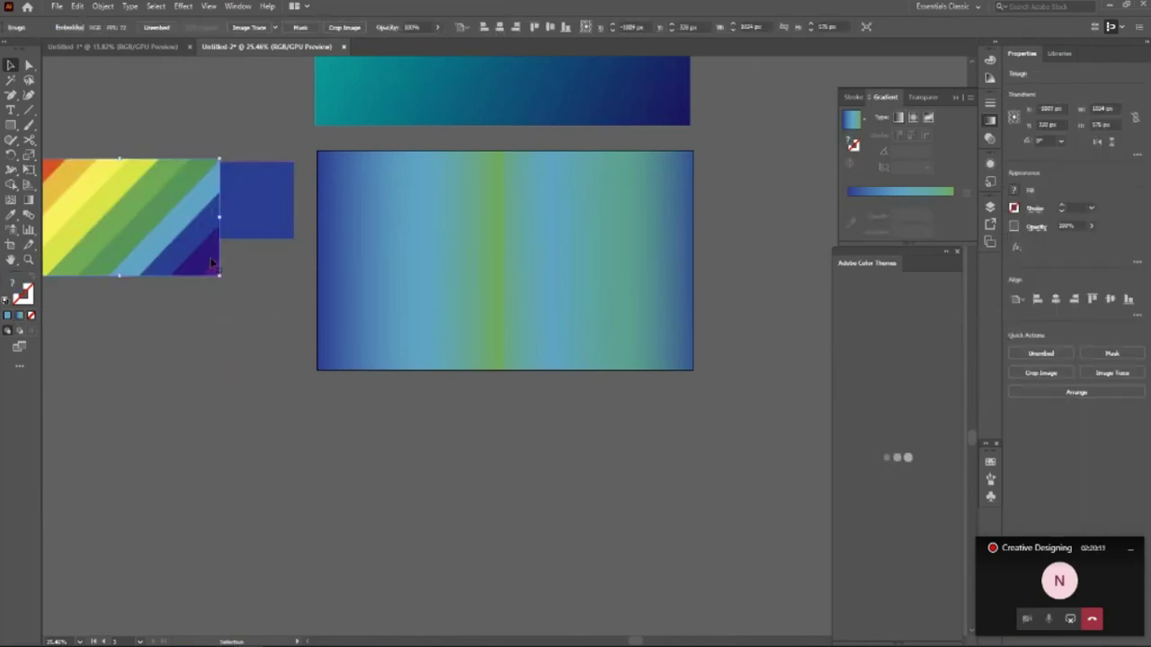
pyautogui.press('Delete')
# Copy the white "Colors" text onto the middle of the multi-stop gradient artboard below.
pyautogui.scroll(3, 444, 355)
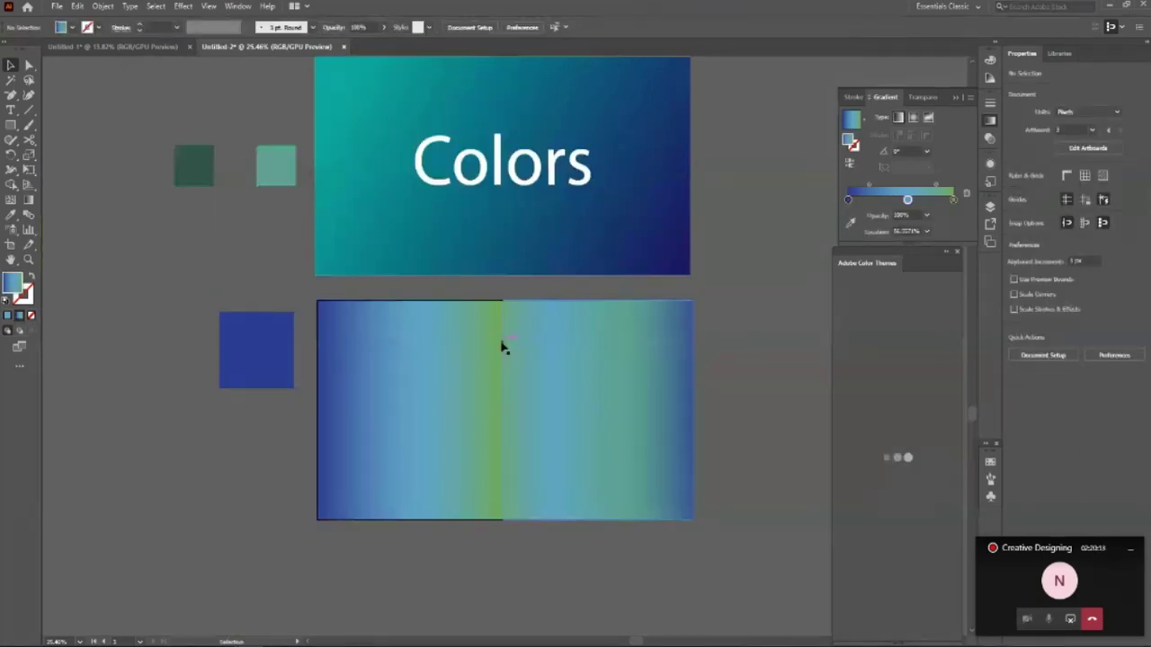
pyautogui.click(500, 184)
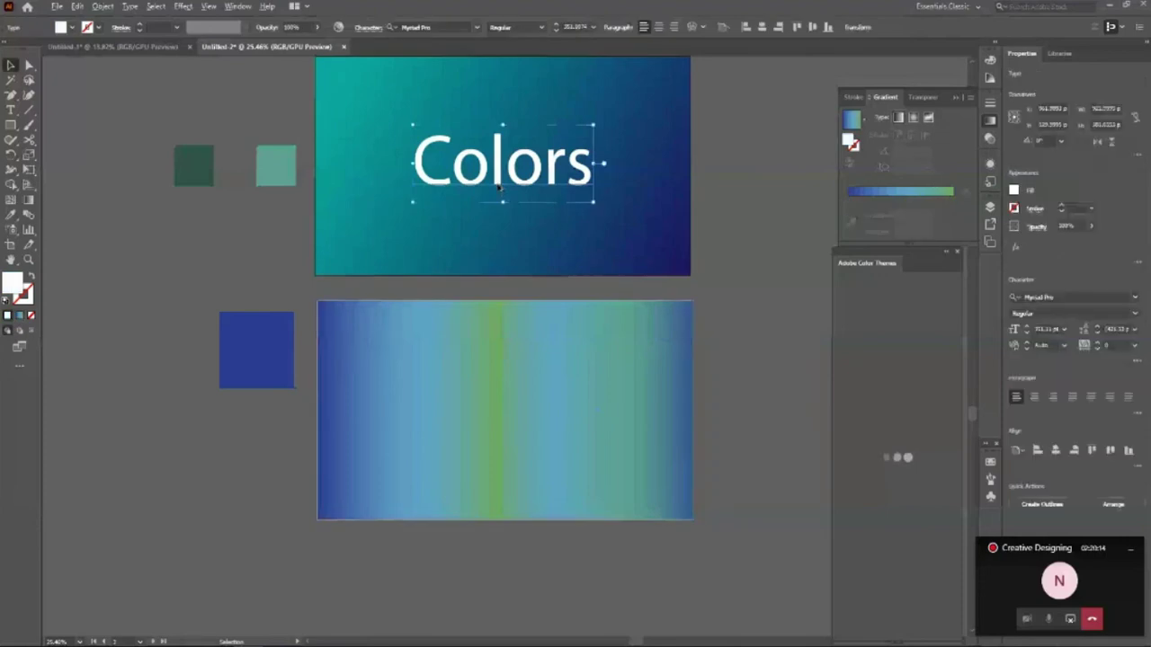
pyautogui.moveTo(500, 184); pyautogui.dragTo(539, 422)
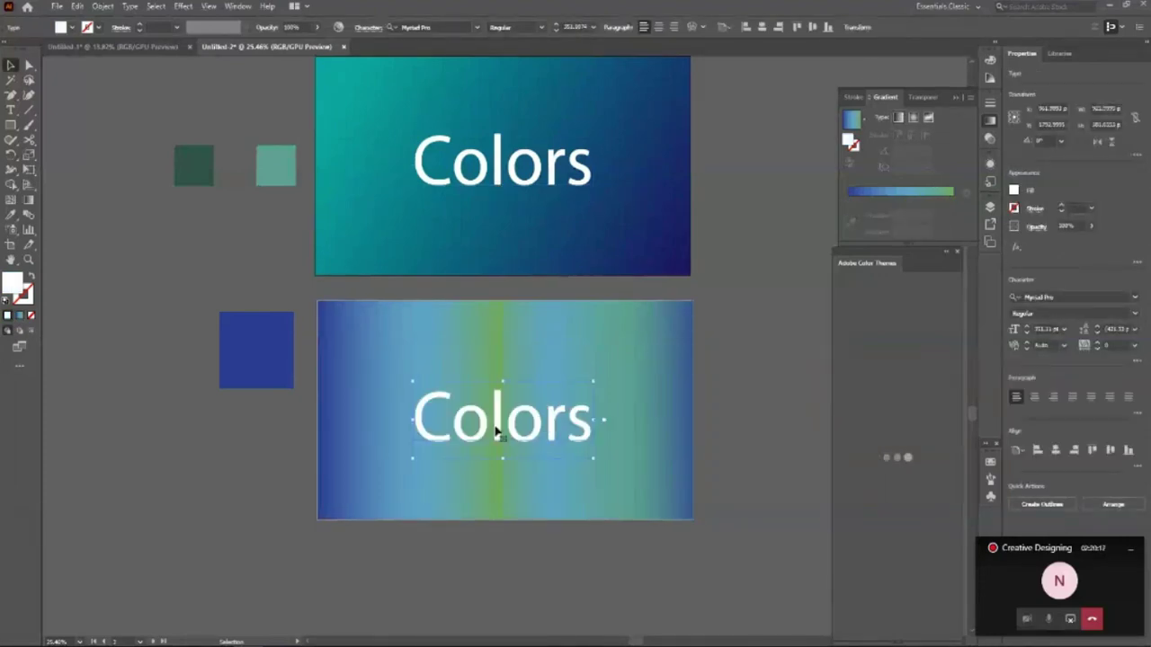
# Insert "Gradient" and a space before "Colors" in the copied text.
pyautogui.press('g')
pyautogui.press('t')
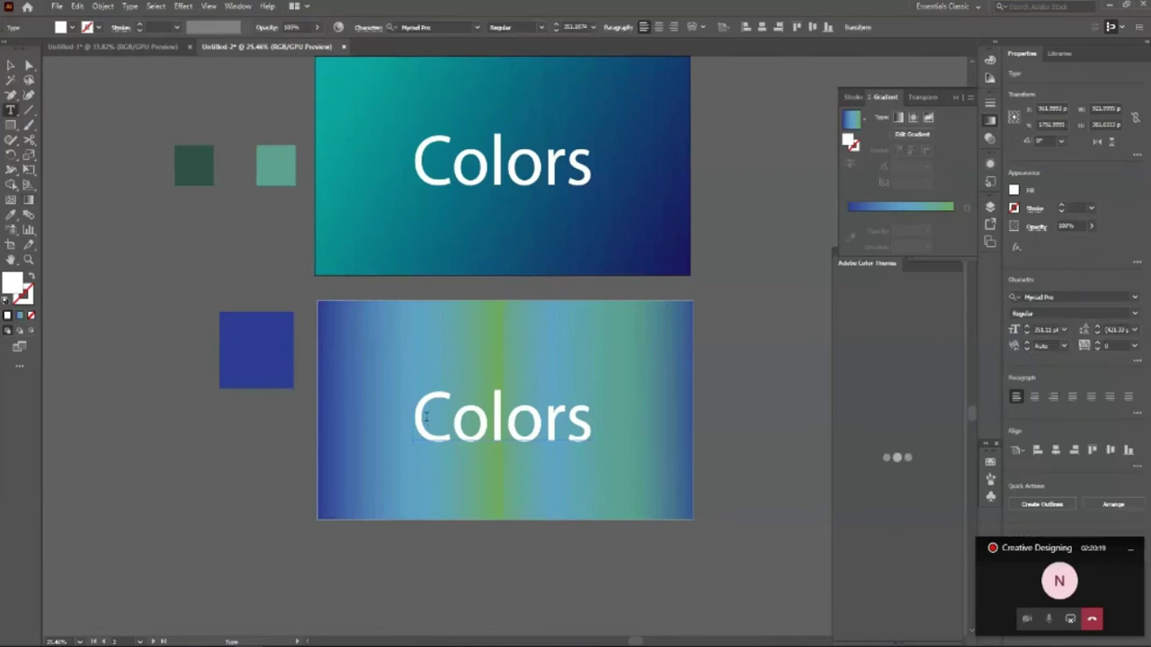
pyautogui.click(417, 406)
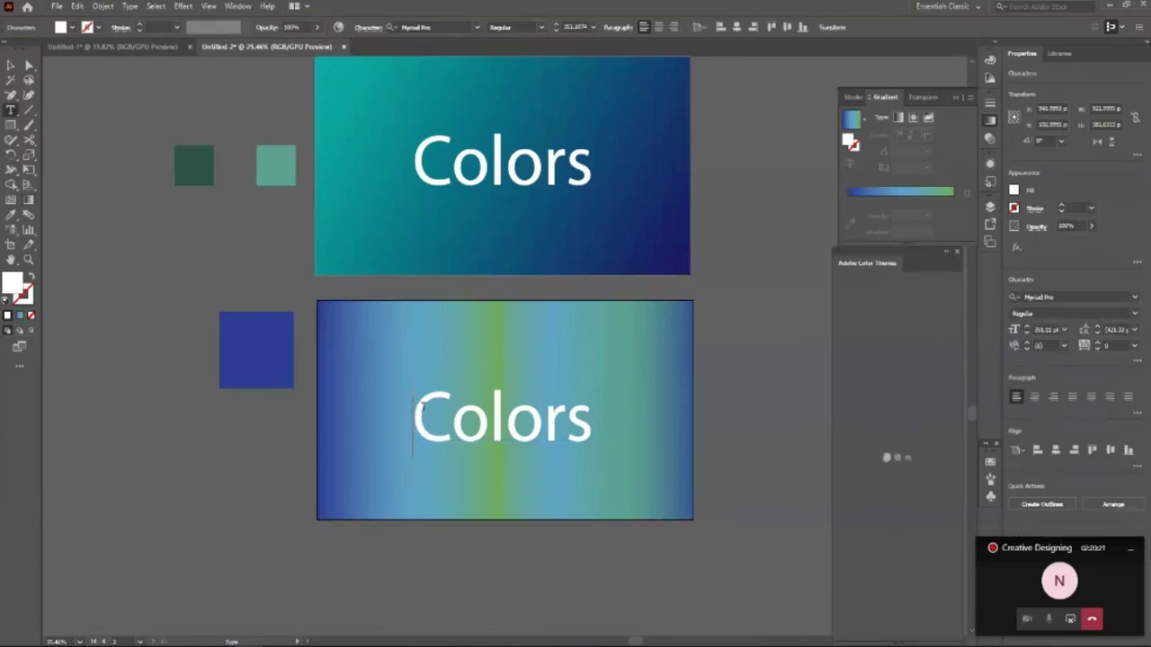
pyautogui.write('Gradient')
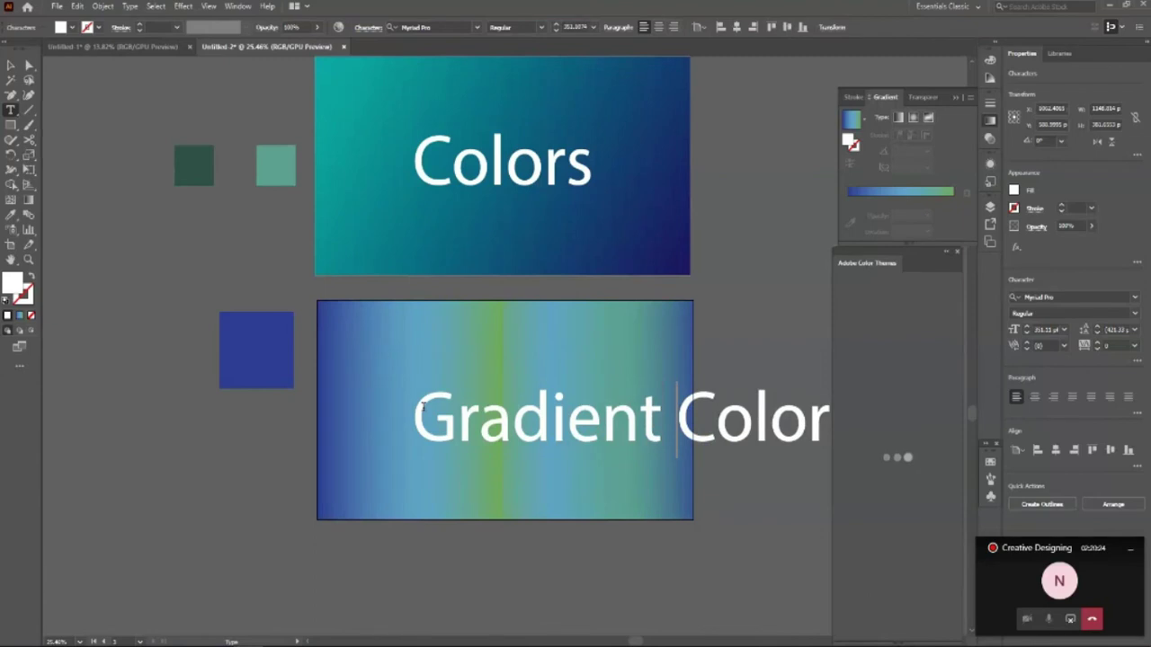
# Shrink the "Gradient Colors" text to about 1226 px wide and centre it horizontally and vertically on the artboard.
pyautogui.click(10, 64)
pyautogui.moveTo(561, 447); pyautogui.dragTo(408, 468)
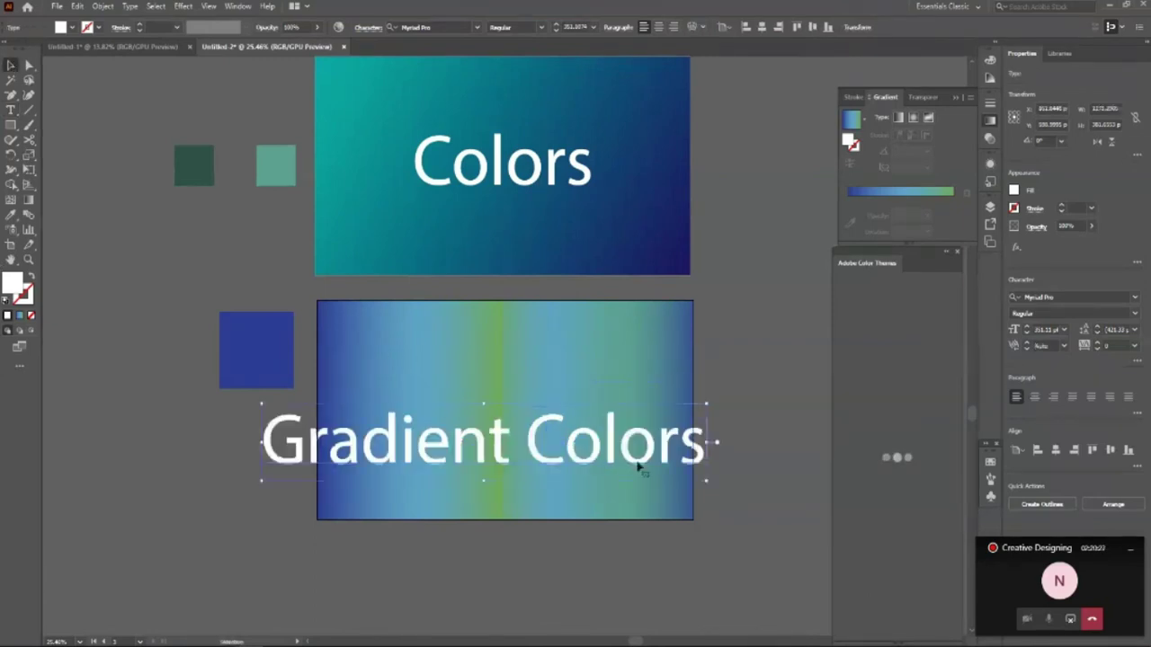
pyautogui.moveTo(706, 479); pyautogui.dragTo(604, 464)
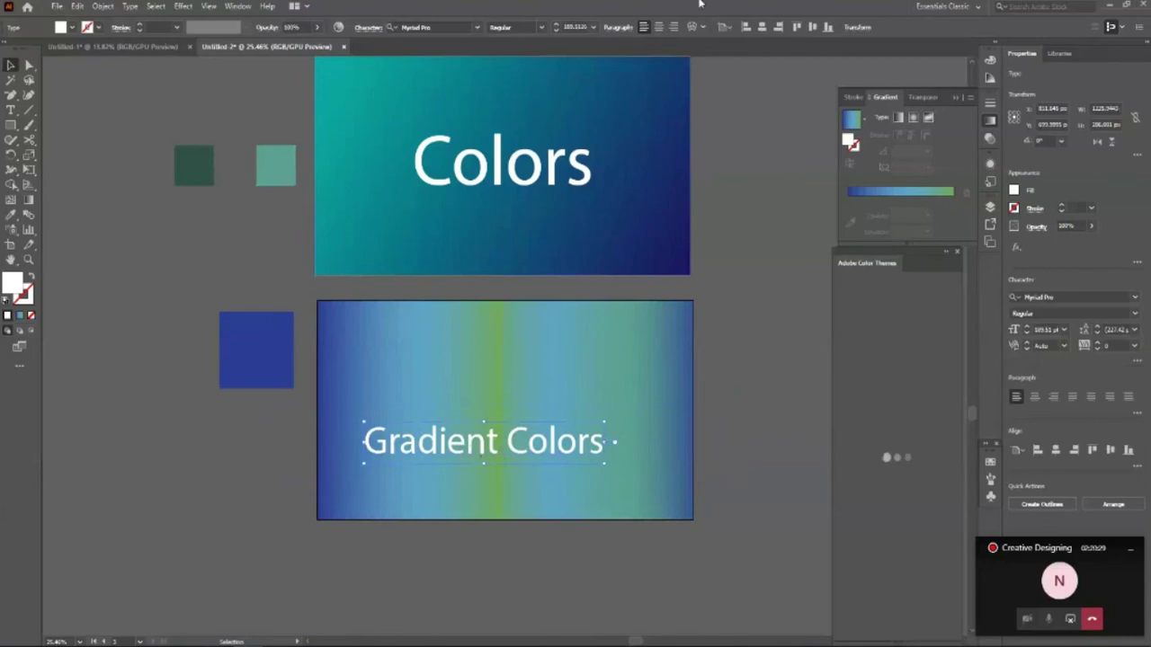
pyautogui.click(762, 27)
pyautogui.click(813, 27)
pyautogui.scroll(-2, 773, 441)
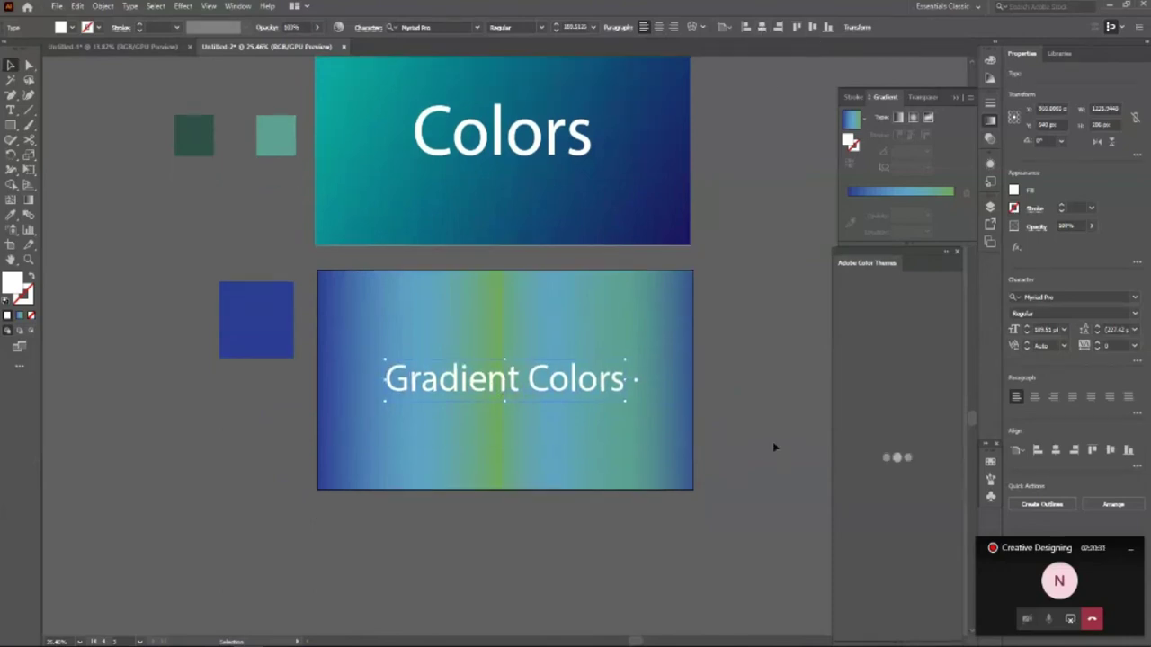
pyautogui.press('z')
pyautogui.moveTo(578, 520); pyautogui.dragTo(706, 471)
pyautogui.press('v')
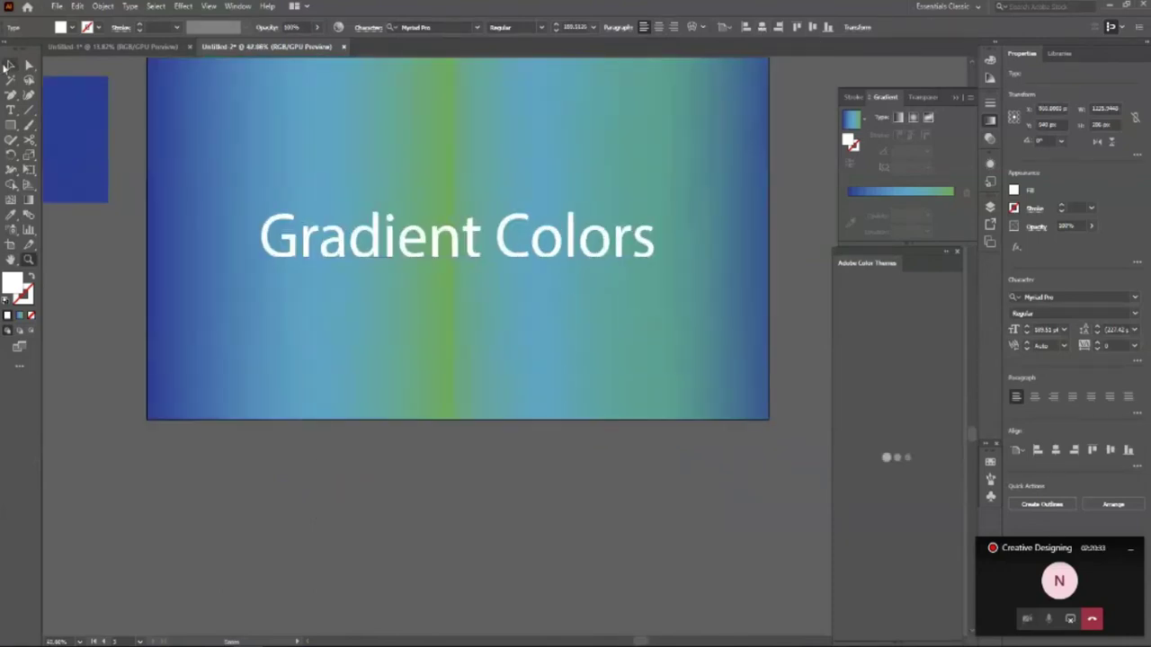
pyautogui.click(422, 430)
# Duplicate the "Gradient Colors" text into the empty area just below the artboard.
pyautogui.scroll(-1, 425, 426)
pyautogui.scroll(2, 425, 426)
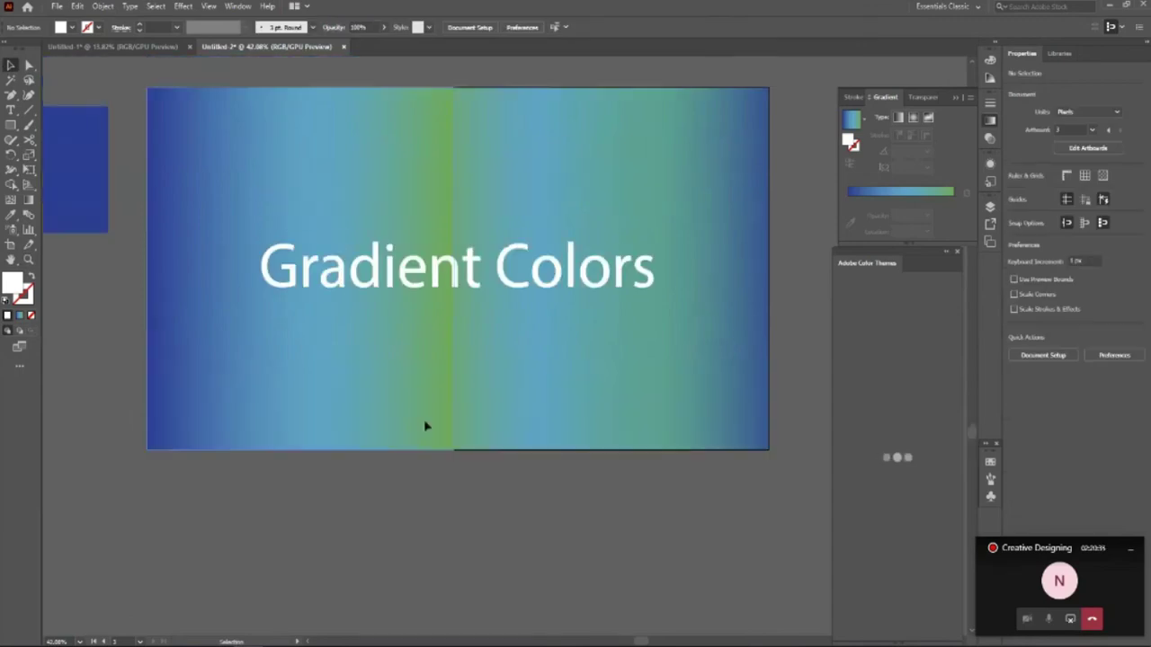
pyautogui.click(558, 286)
pyautogui.moveTo(559, 290); pyautogui.dragTo(542, 516)
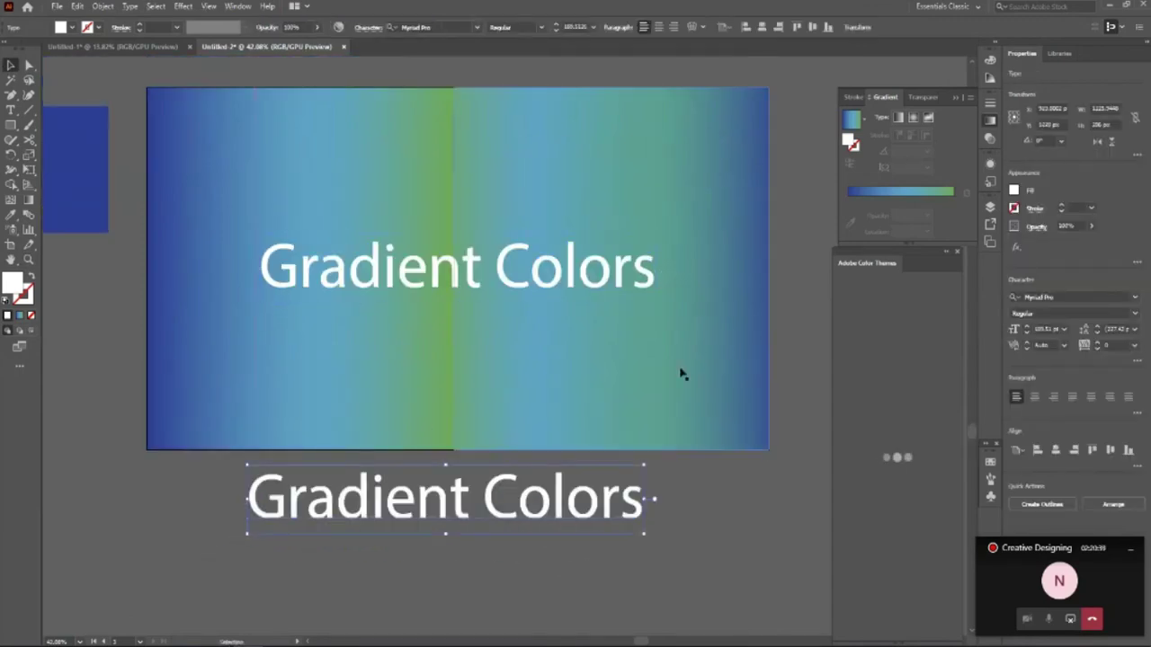
# Try to apply the blue-to-green gradient as the fill of the live text copy, and undo it.
pyautogui.click(869, 192)
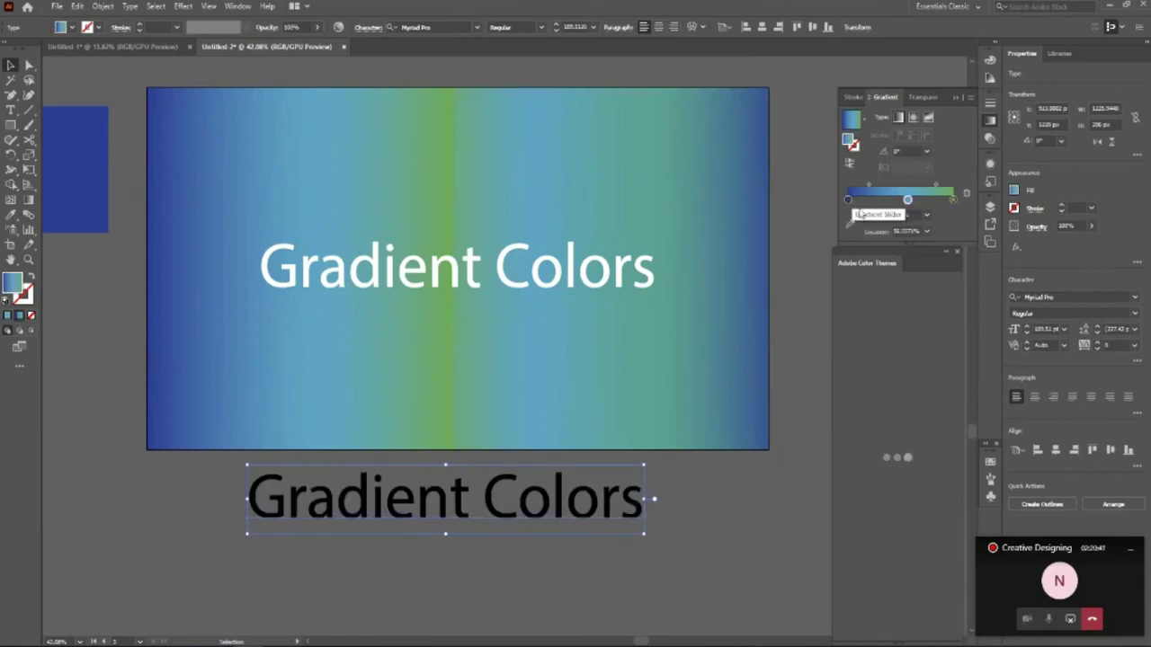
pyautogui.hotkey('ctrl', 'z')
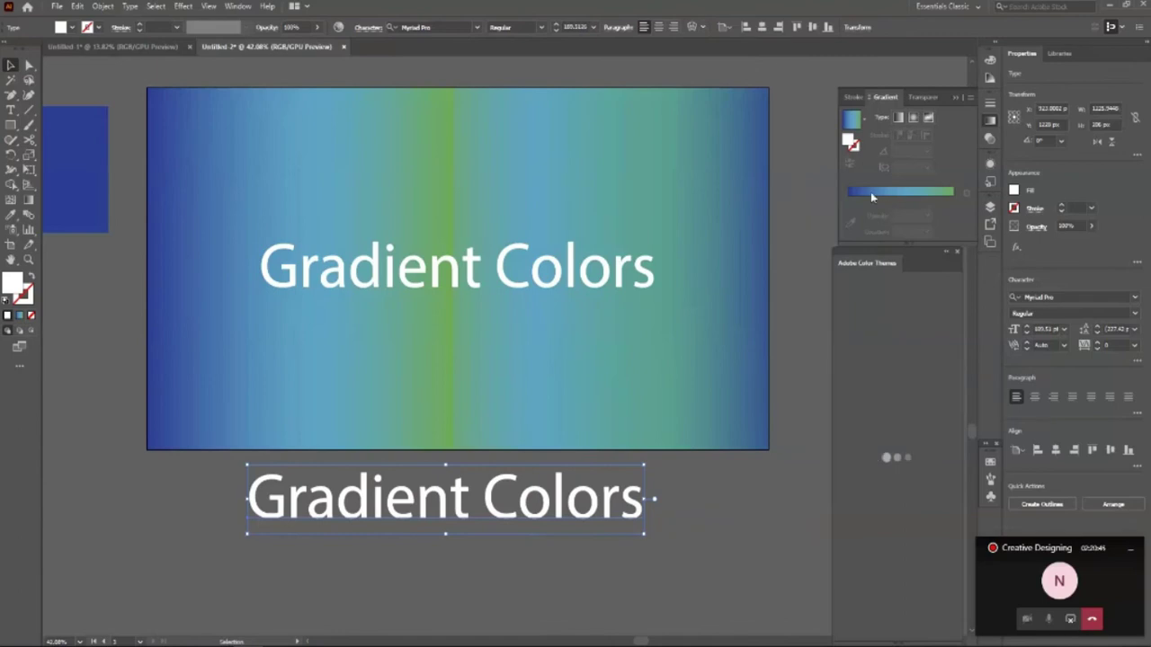
pyautogui.click(871, 192)
pyautogui.click(731, 475)
pyautogui.hotkey('ctrl', 'z')
pyautogui.click(854, 198)
pyautogui.click(673, 566)
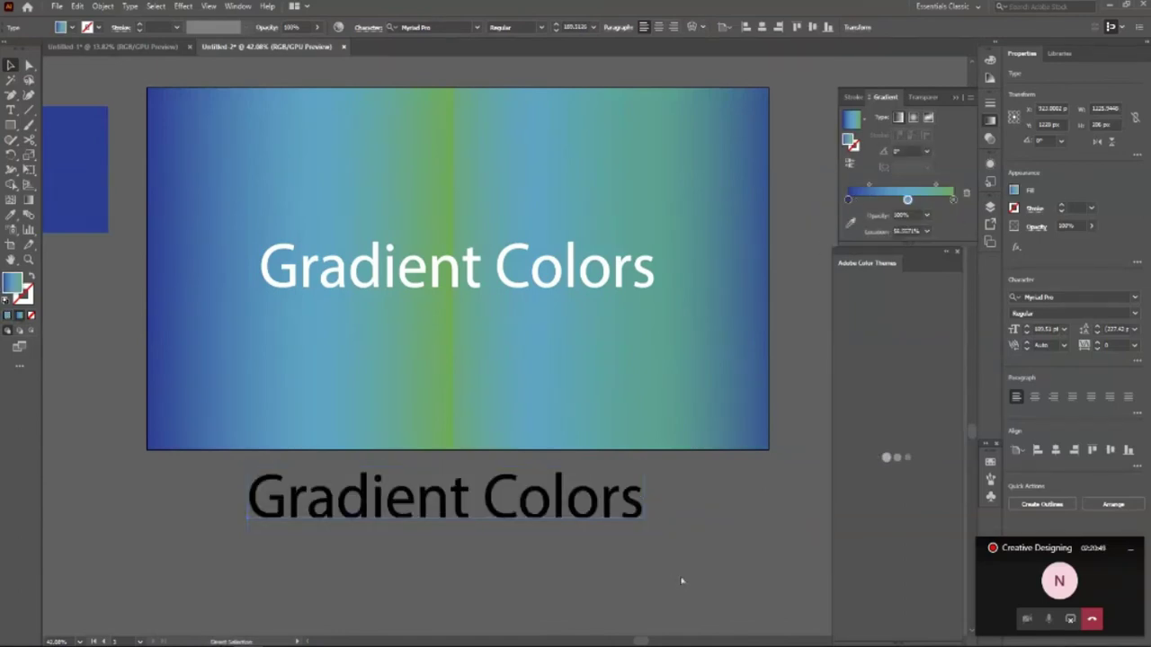
pyautogui.click(611, 496)
pyautogui.hotkey('ctrl', 'z')
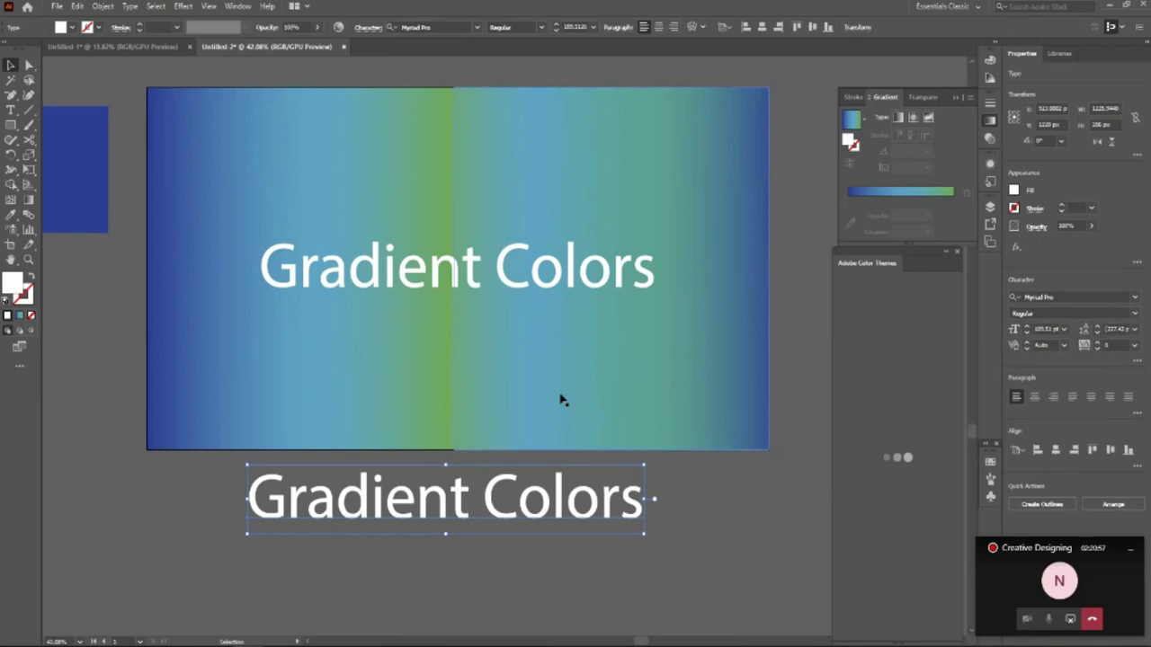
# Try to fill the live text copy with the left rectangle's gradient using the Eyedropper.
pyautogui.press('i')
pyautogui.click(370, 387)
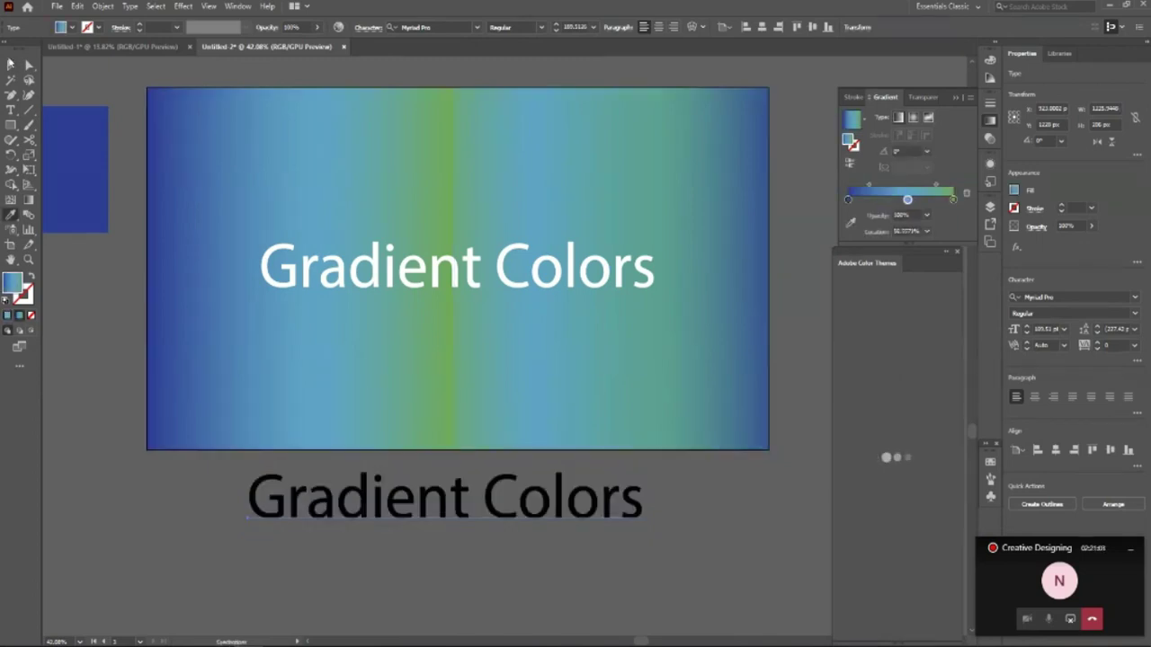
pyautogui.click(10, 63)
pyautogui.click(98, 339)
pyautogui.click(445, 497)
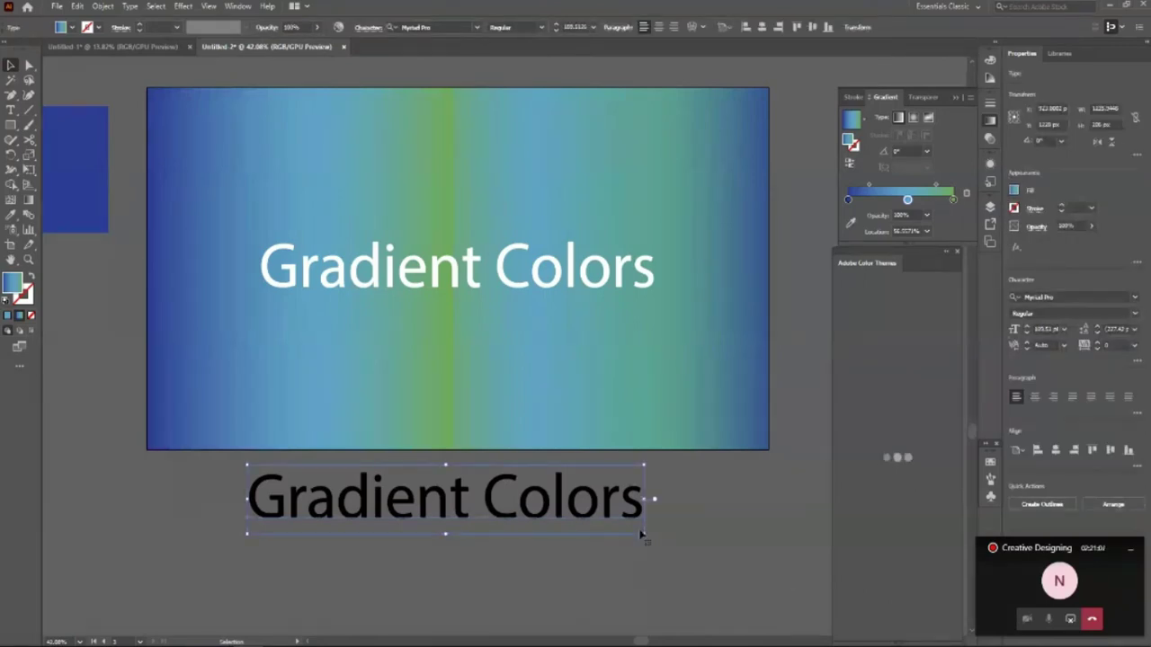
pyautogui.press('a')
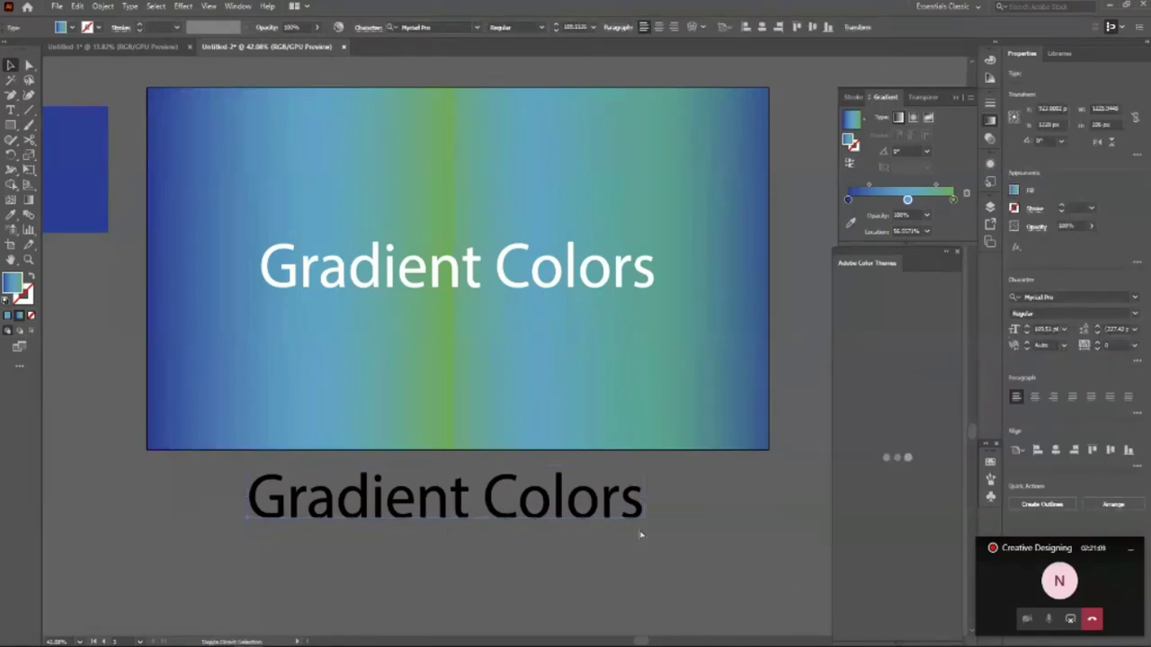
# Convert the text copy to outlines and fill its letters with a cyan-teal-navy gradient.
pyautogui.hotkey('ctrl', 'shift', 'o')
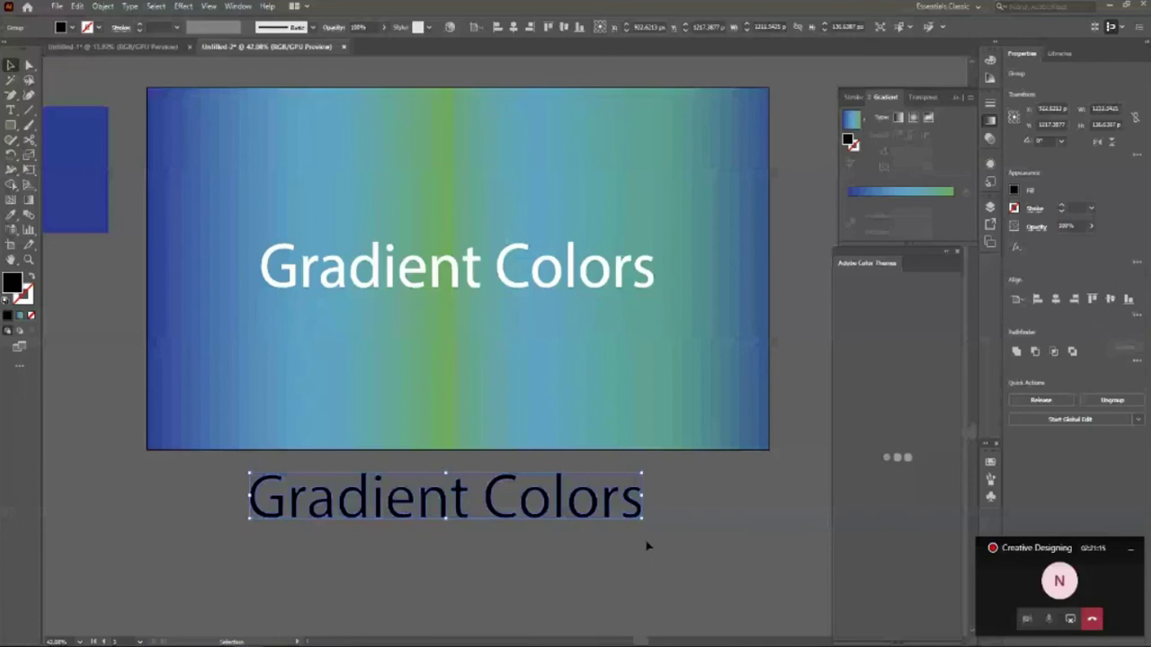
pyautogui.press('i')
pyautogui.click(621, 403)
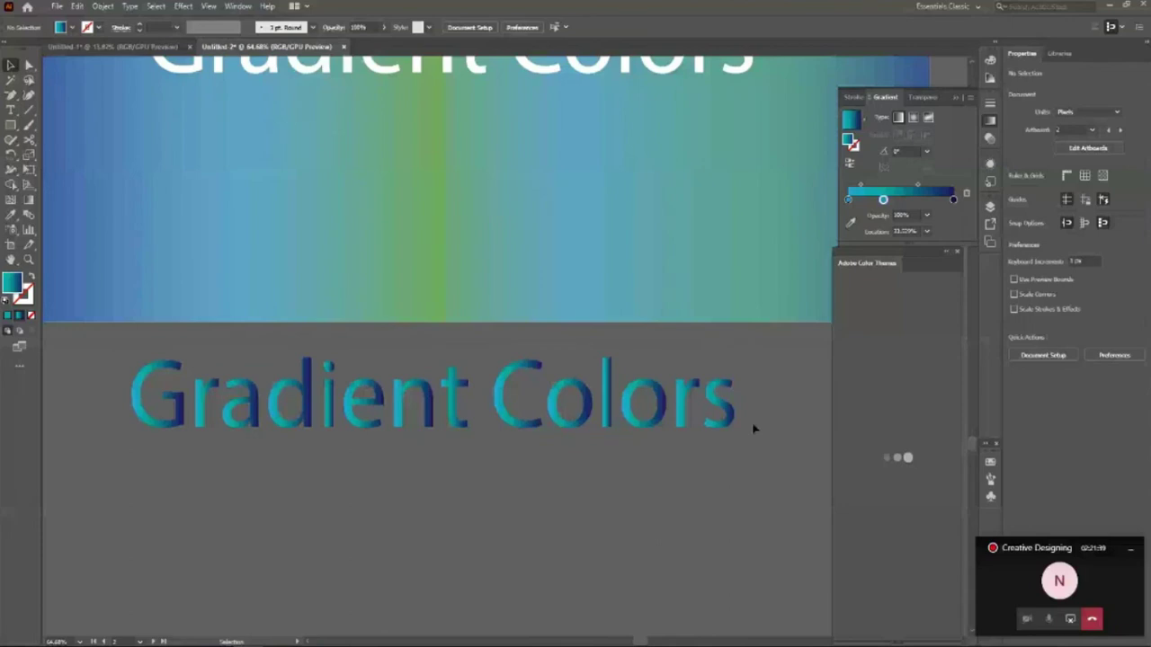
# Stretch one horizontal gradient across all the outlined "Gradient Colors" letters with the Gradient tool.
pyautogui.click(720, 407)
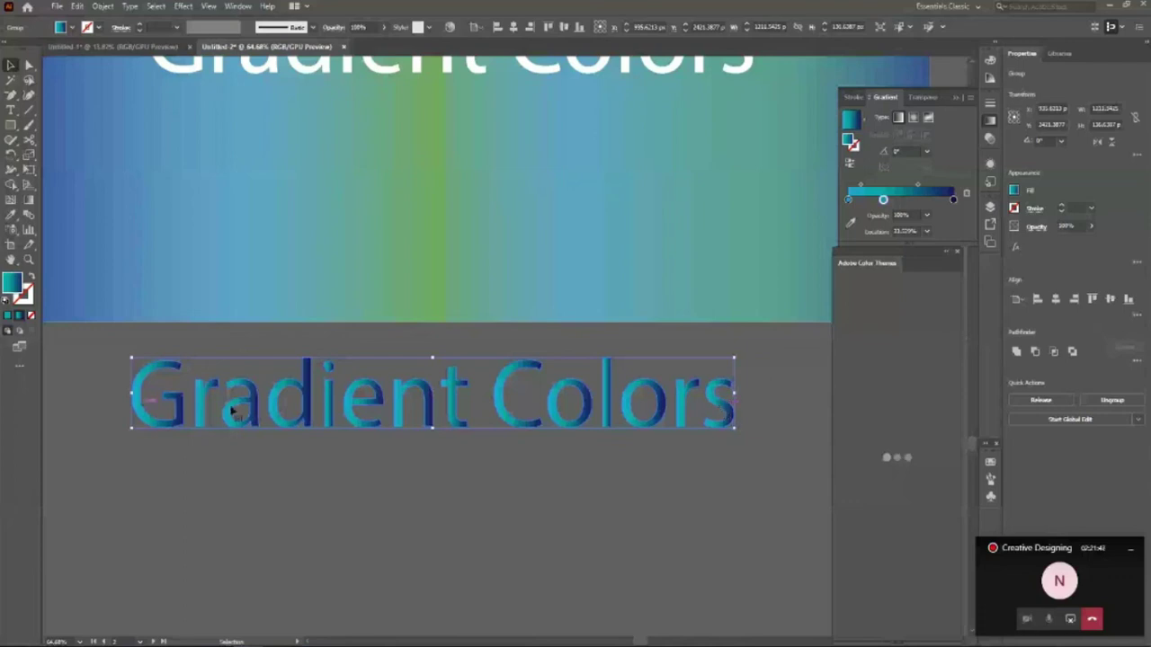
pyautogui.click(28, 200)
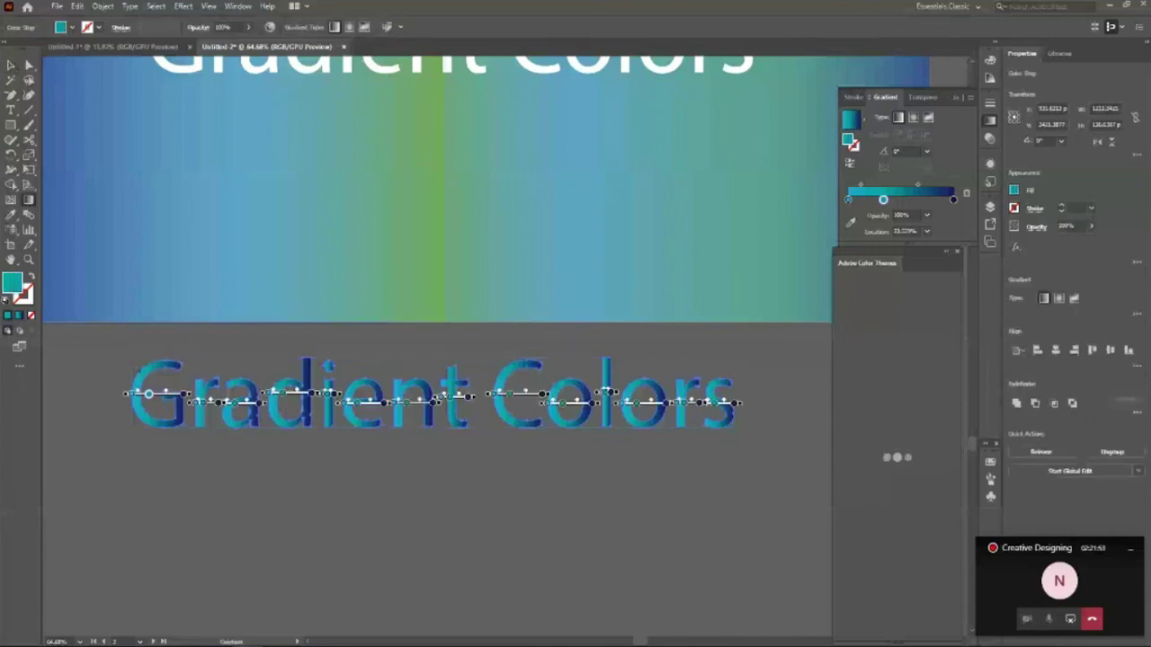
pyautogui.moveTo(107, 407); pyautogui.dragTo(234, 413)
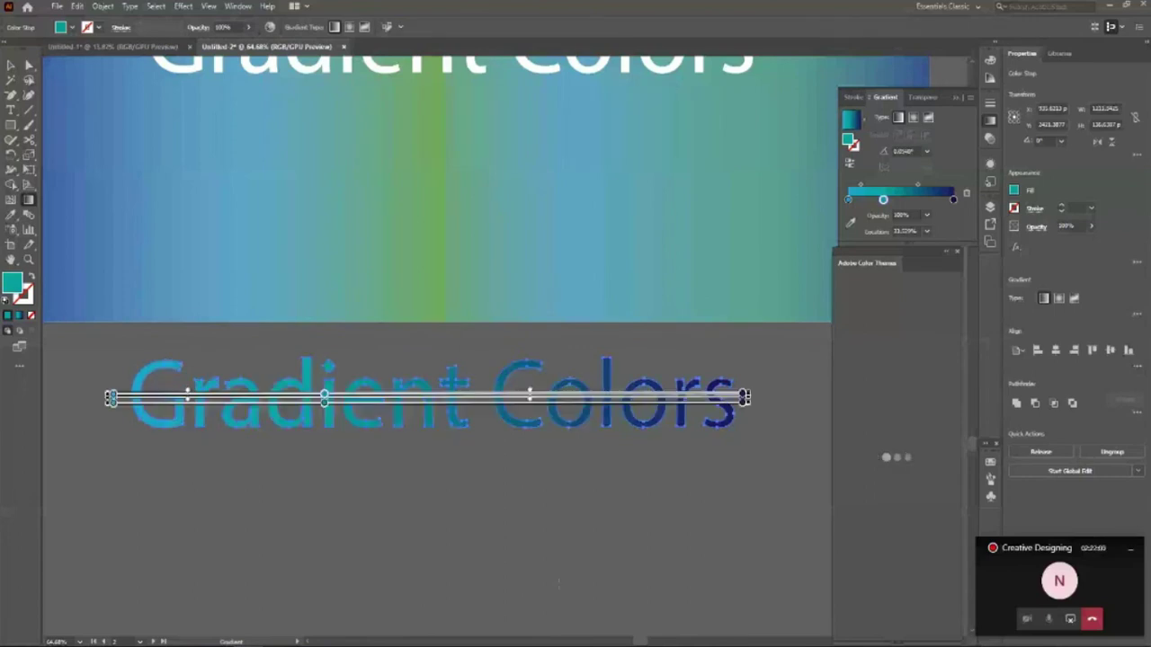
pyautogui.press('v')
pyautogui.click(303, 497)
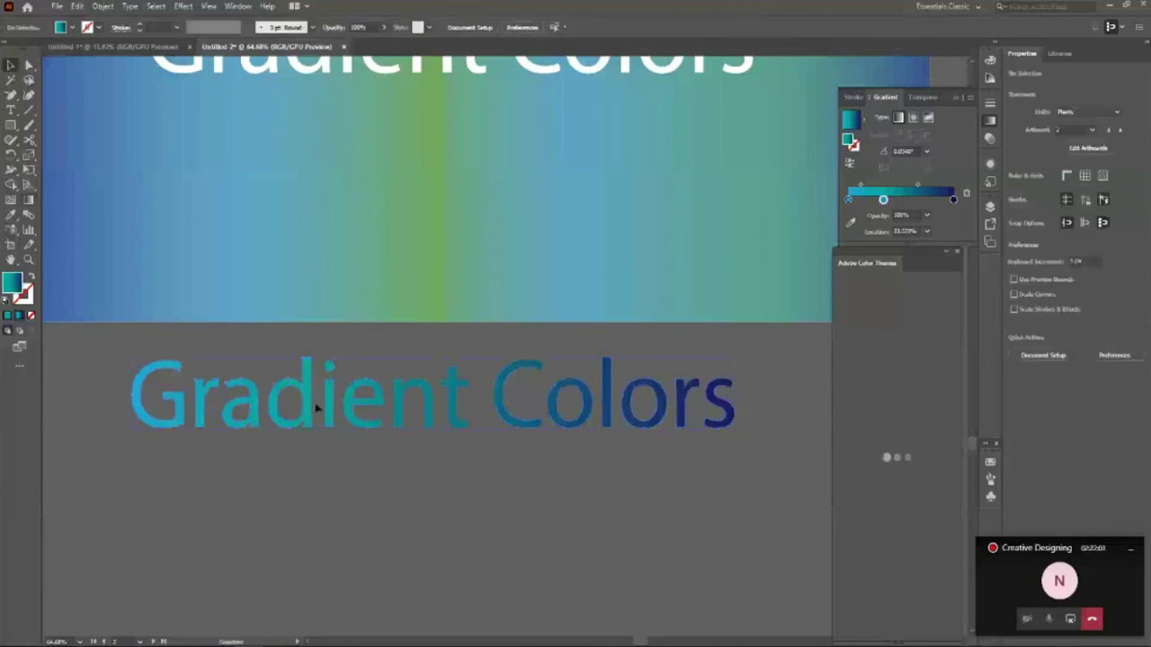
# Select the outlined text and show its gradient annotator with the Gradient tool in the normal screen mode.
pyautogui.click(335, 421)
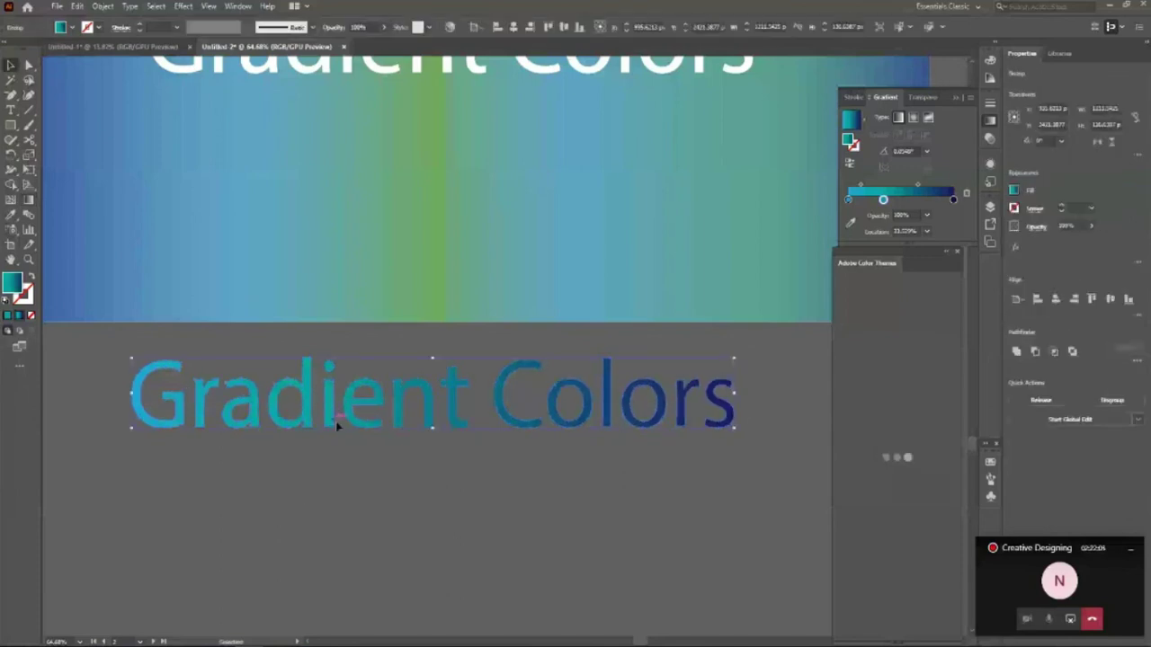
pyautogui.press('f')
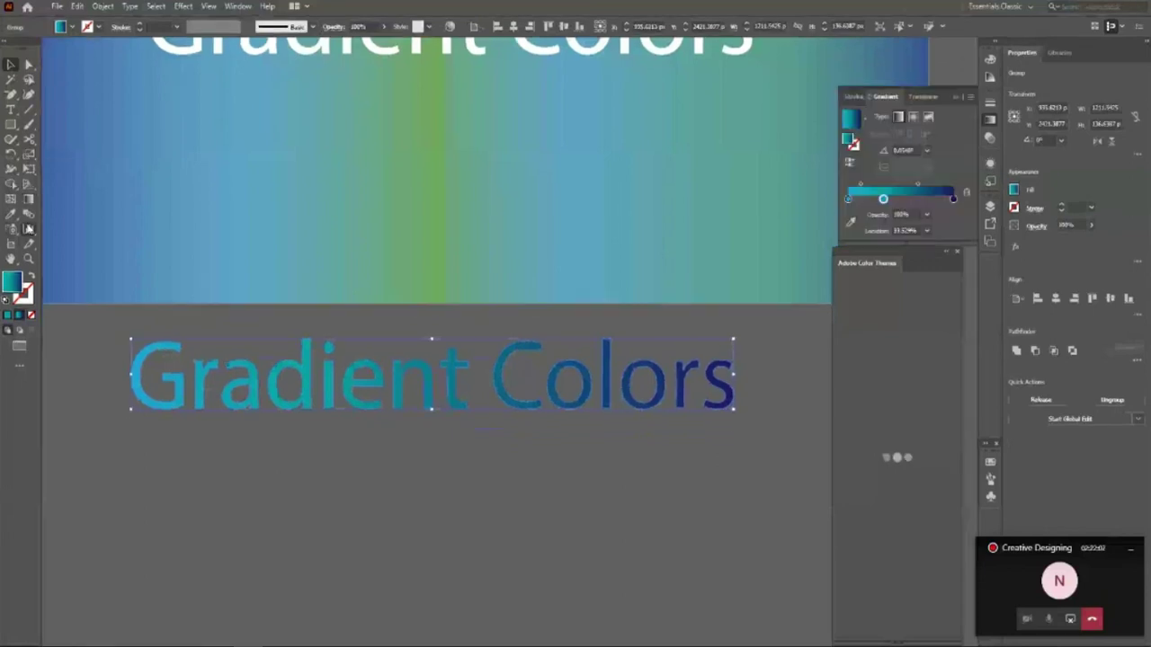
pyautogui.press('g')
pyautogui.press('f')
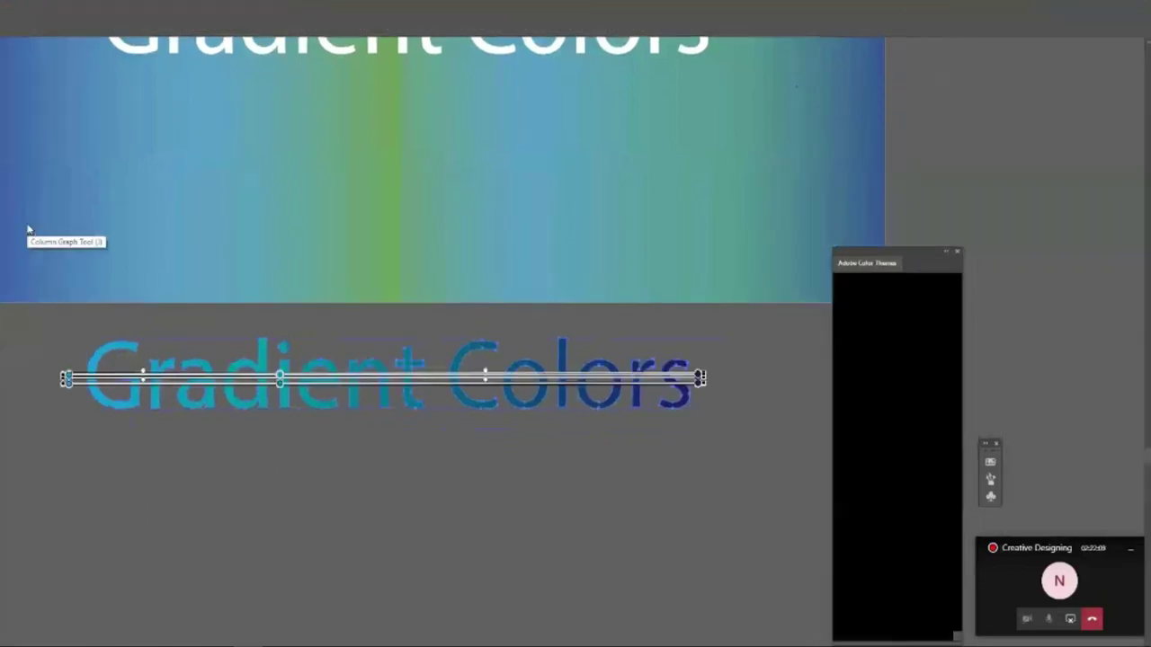
pyautogui.press('f')
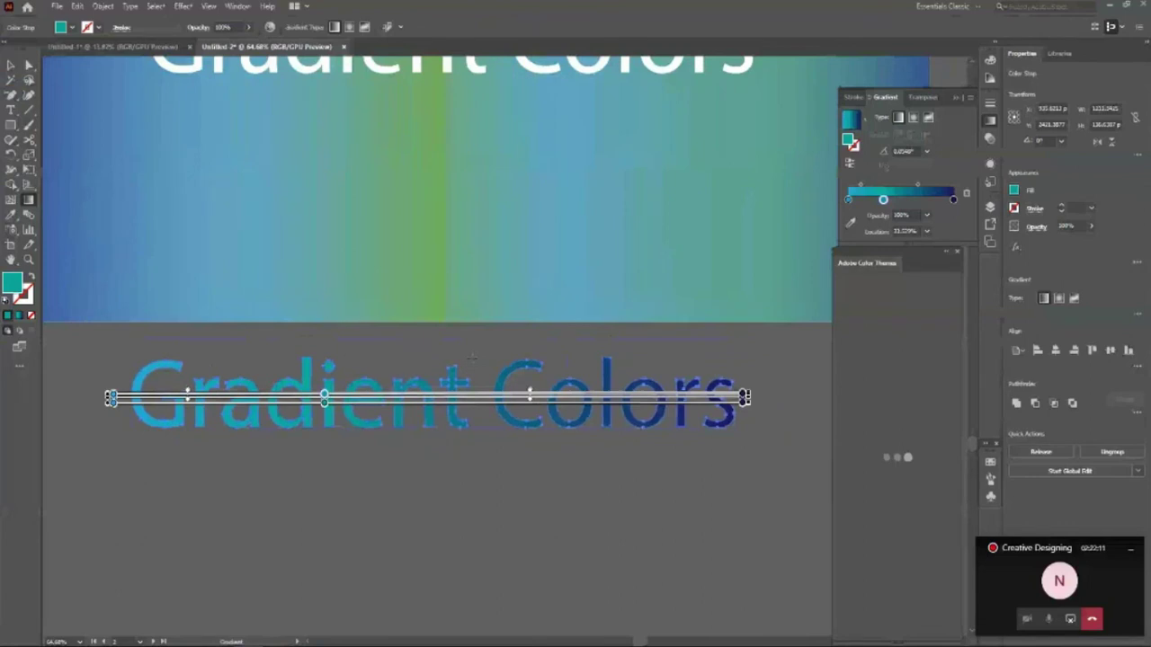
# Redraw the gradient across the outlined "Gradient Colors" letters vertically, diagonally, and finally over a short vertical distance with the Gradient tool.
pyautogui.moveTo(462, 313); pyautogui.dragTo(459, 471)
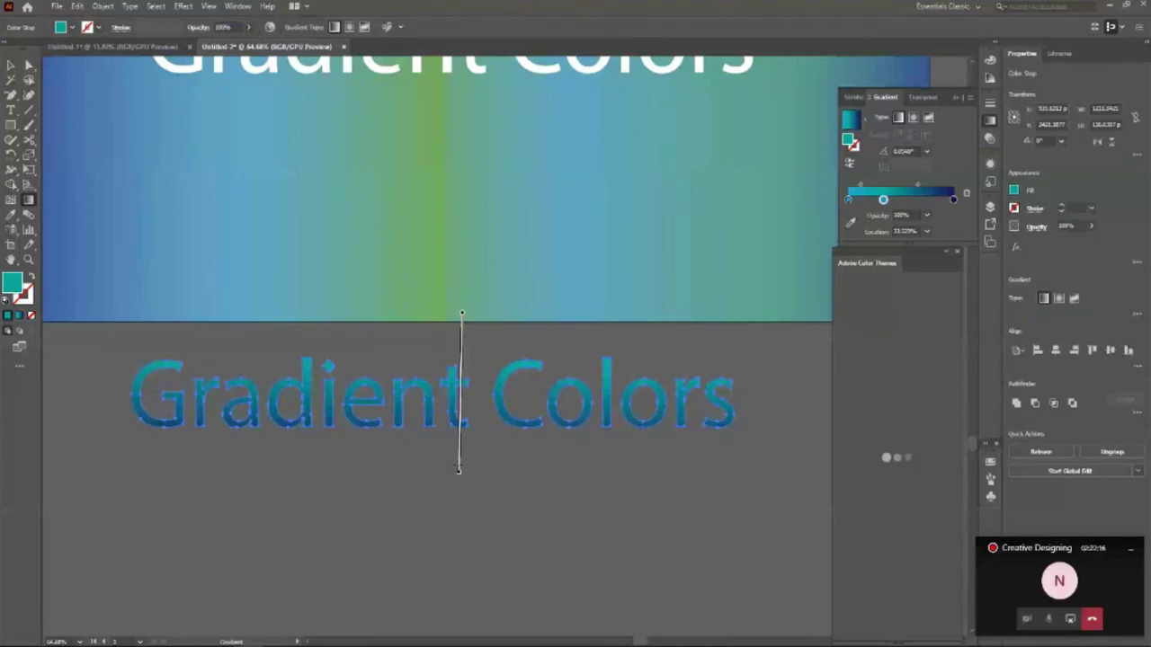
pyautogui.hotkey('ctrl', 'shift', 'o')
pyautogui.moveTo(141, 340); pyautogui.dragTo(719, 429)
pyautogui.moveTo(721, 347)
pyautogui.mouseDown()
pyautogui.moveTo(458, 478)
pyautogui.moveTo(358, 511)
pyautogui.mouseUp()
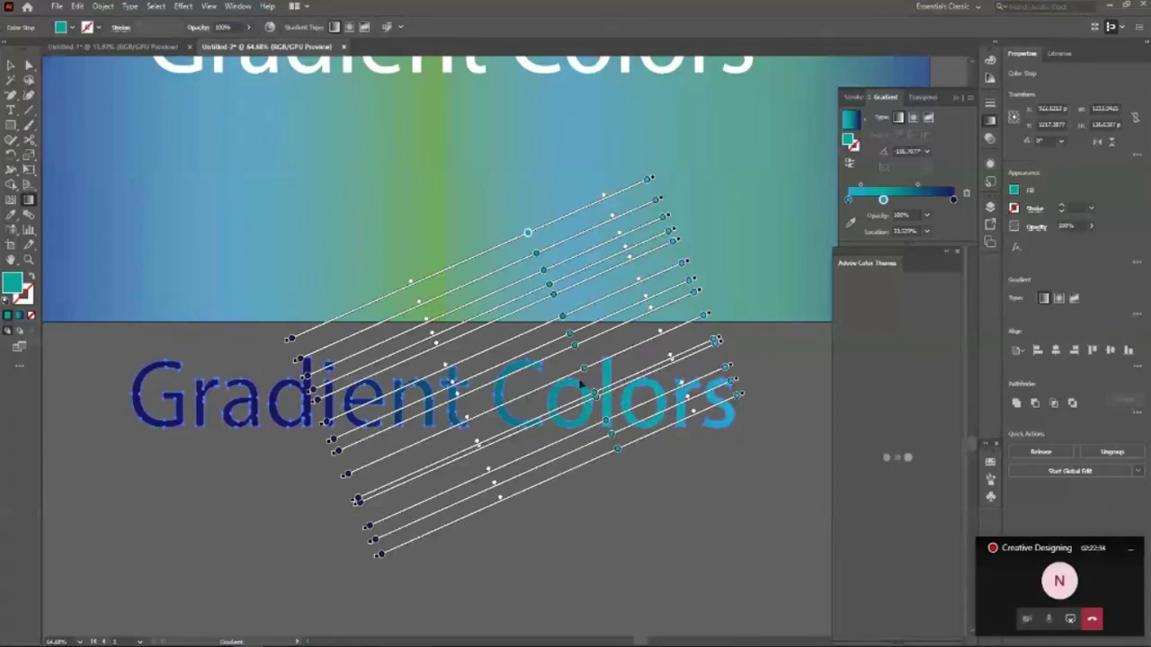
pyautogui.moveTo(269, 339); pyautogui.dragTo(262, 395)
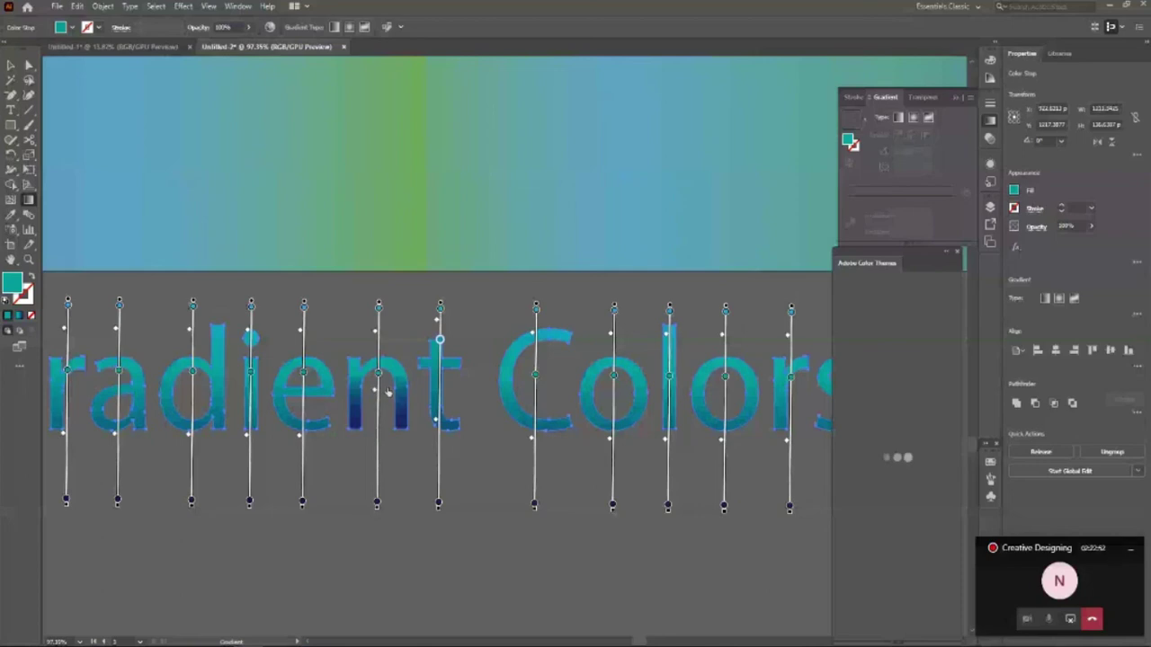
# Adjust the color stops and midpoints of the individual gradients on the letters e, d, a and r in "Gradient".
pyautogui.moveTo(303, 373); pyautogui.dragTo(303, 446)
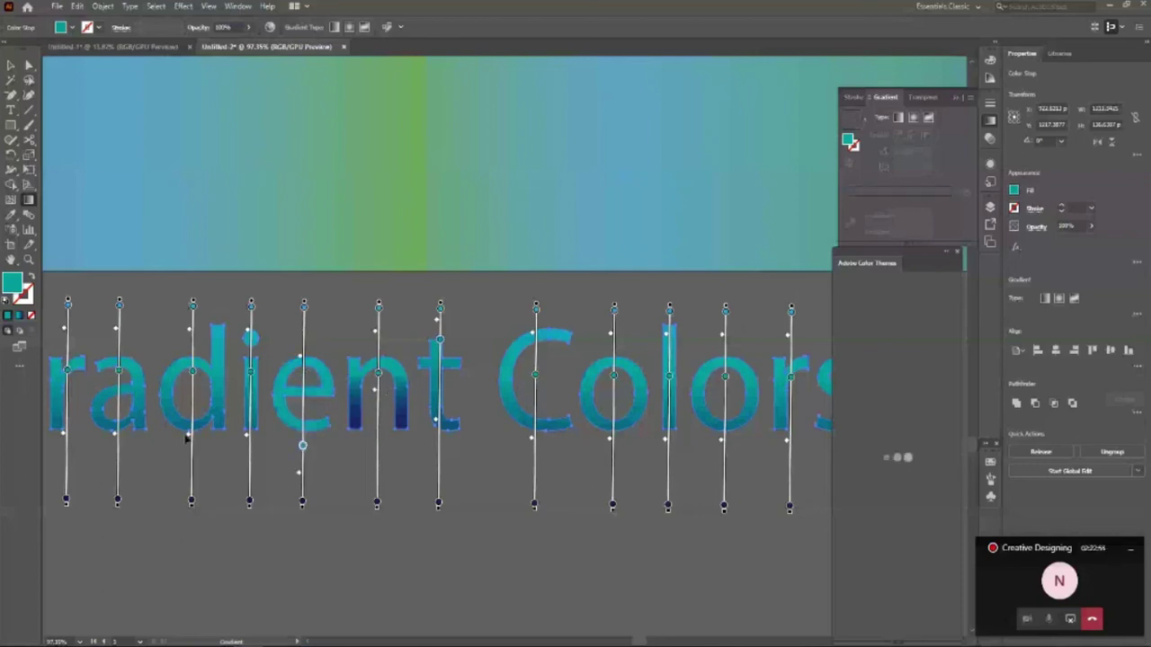
pyautogui.moveTo(190, 436); pyautogui.dragTo(190, 388)
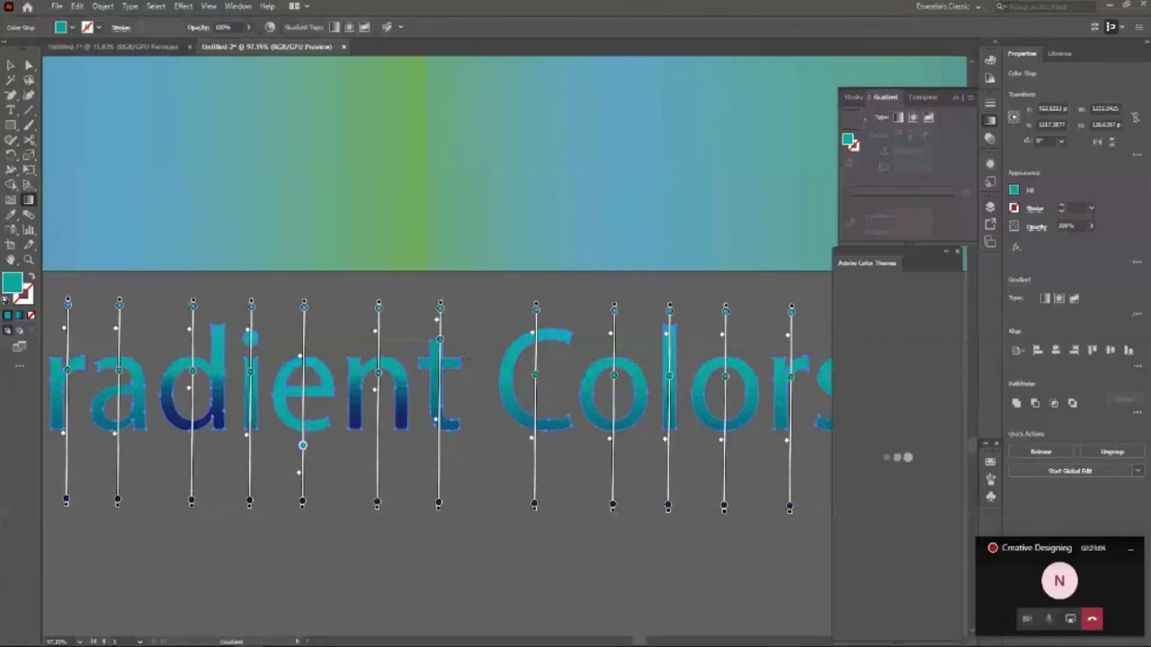
pyautogui.click(117, 412)
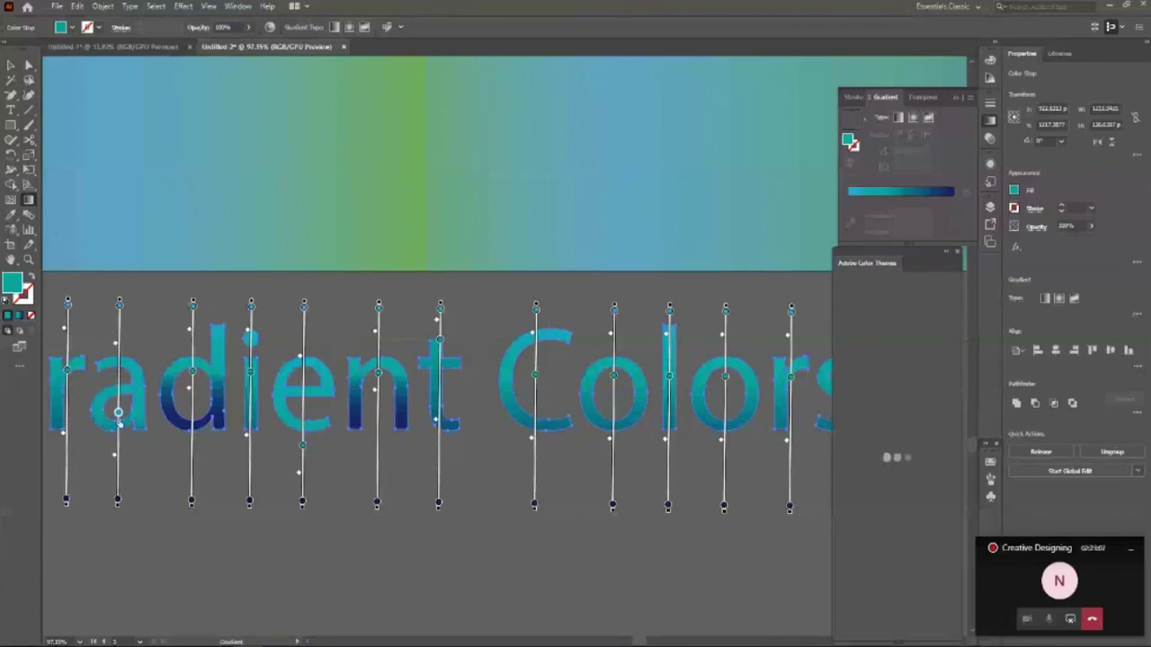
pyautogui.moveTo(118, 412); pyautogui.dragTo(119, 326)
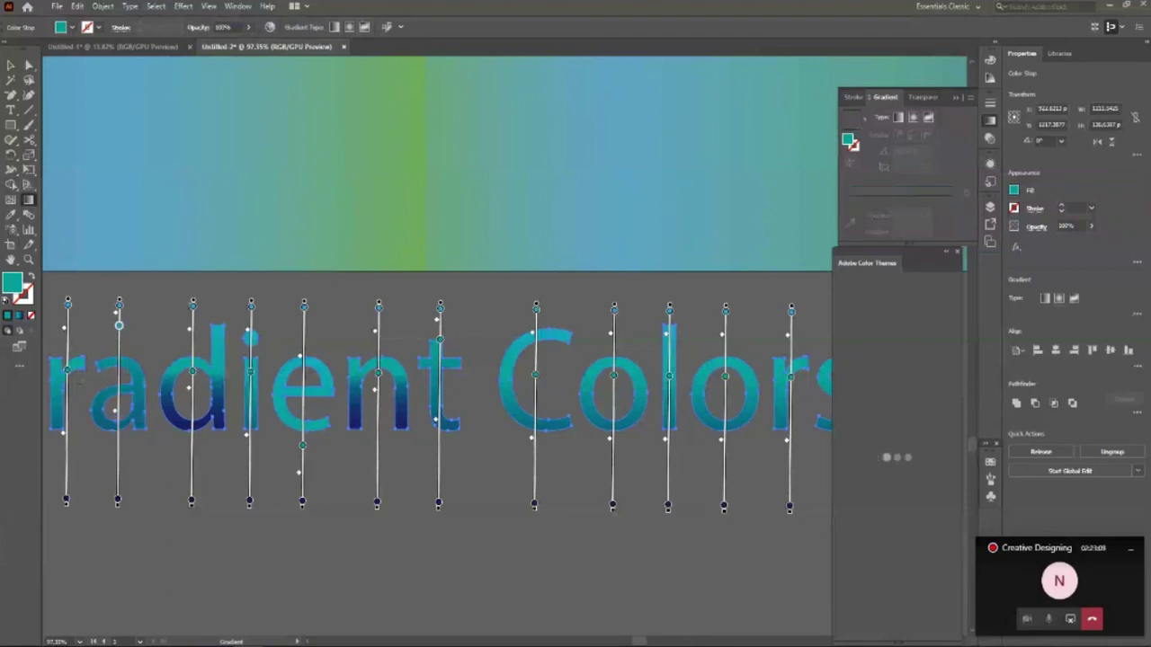
pyautogui.moveTo(69, 371); pyautogui.dragTo(68, 305)
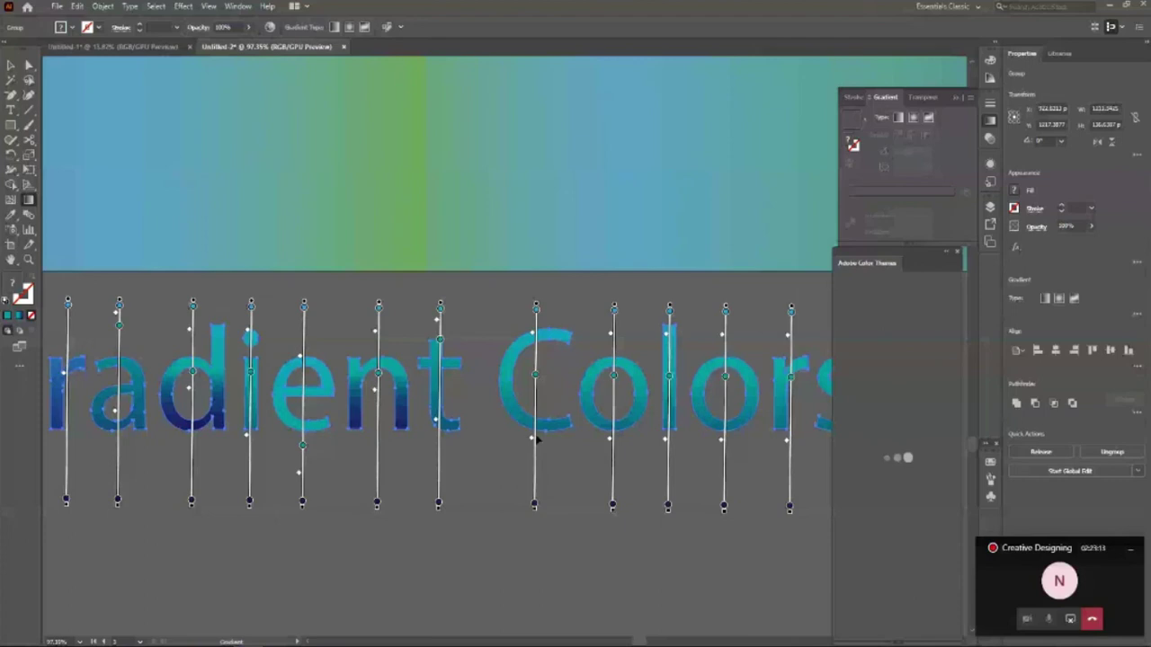
# Shift the gradients of the C and first o in "Colors" upward, reposition the o's middle color stop, and deselect the text.
pyautogui.moveTo(534, 444)
pyautogui.mouseDown()
pyautogui.moveTo(536, 378)
pyautogui.moveTo(536, 442)
pyautogui.moveTo(538, 402)
pyautogui.mouseUp()
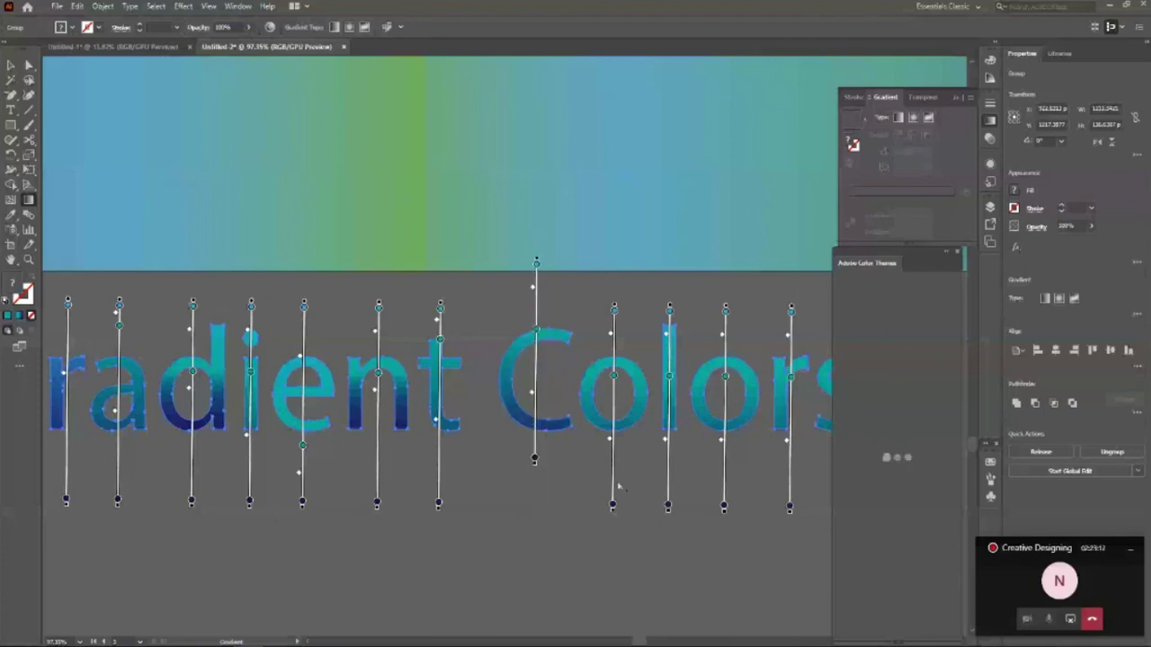
pyautogui.moveTo(612, 483)
pyautogui.mouseDown()
pyautogui.moveTo(609, 448)
pyautogui.moveTo(610, 468)
pyautogui.mouseUp()
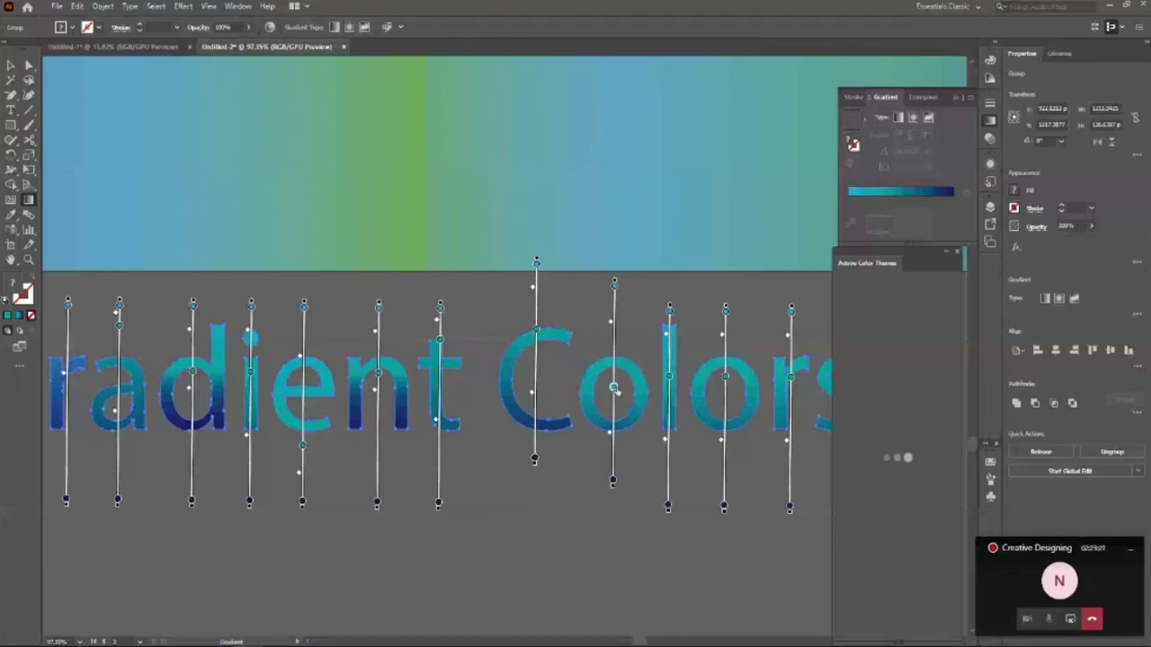
pyautogui.moveTo(615, 388)
pyautogui.mouseDown()
pyautogui.moveTo(613, 368)
pyautogui.moveTo(671, 376)
pyautogui.moveTo(675, 342)
pyautogui.moveTo(678, 353)
pyautogui.mouseUp()
pyautogui.click(11, 65)
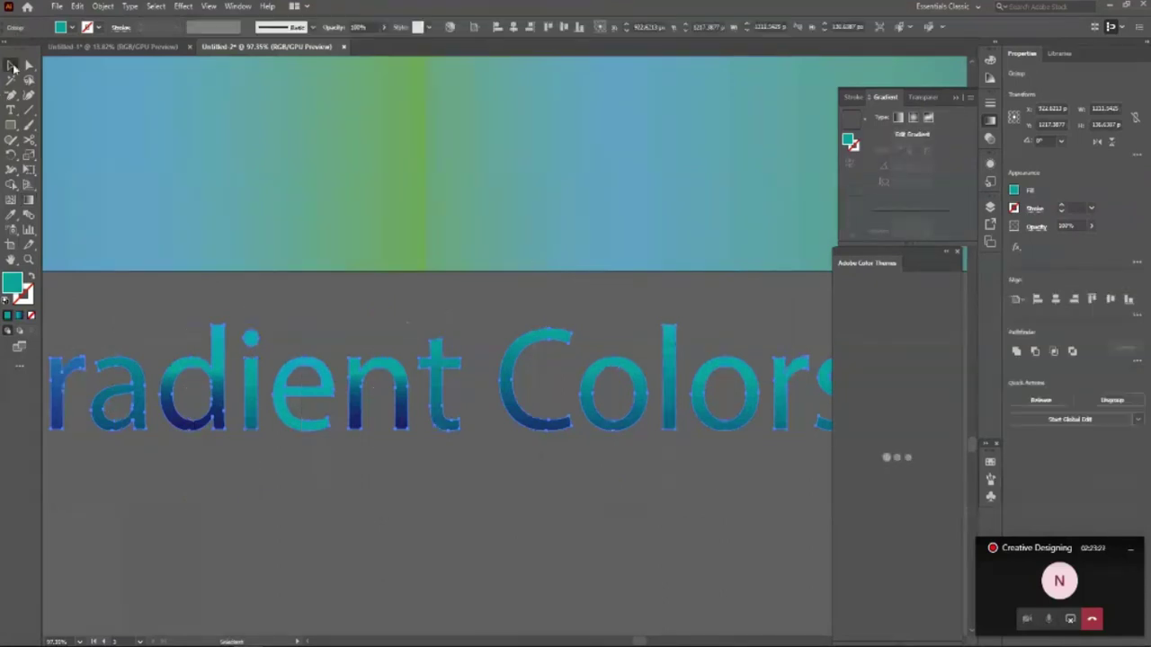
pyautogui.click(336, 516)
# Examine the recolored outlined text together with the other color artboards.
pyautogui.press('z')
pyautogui.moveTo(427, 453); pyautogui.dragTo(342, 470)
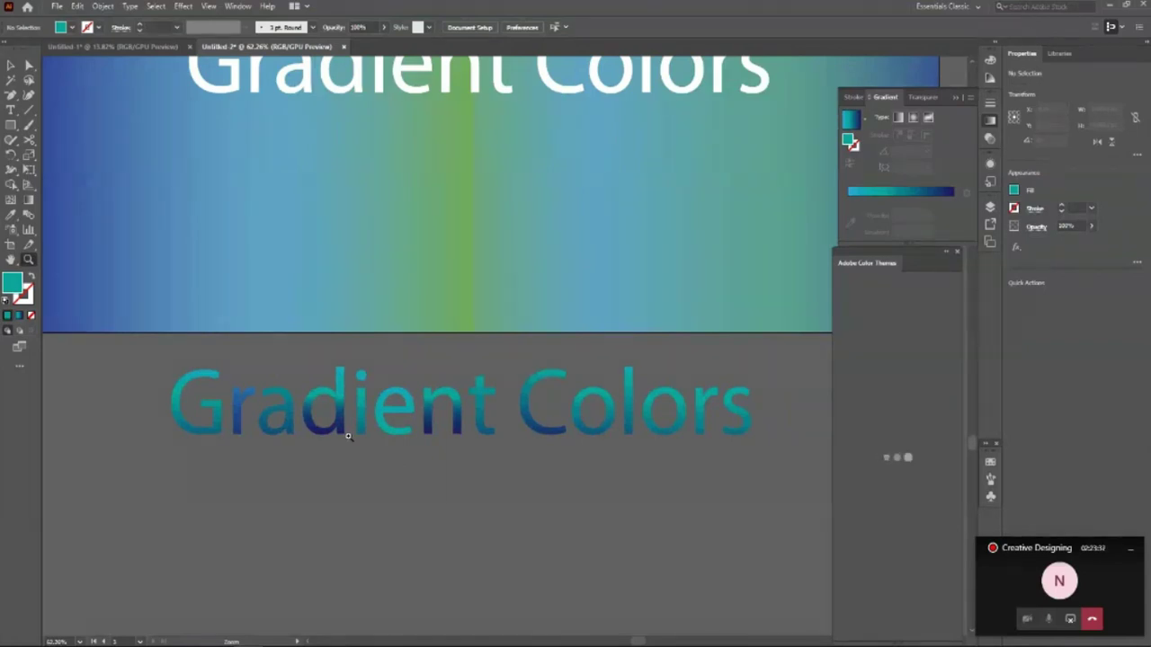
pyautogui.moveTo(335, 295); pyautogui.dragTo(194, 303)
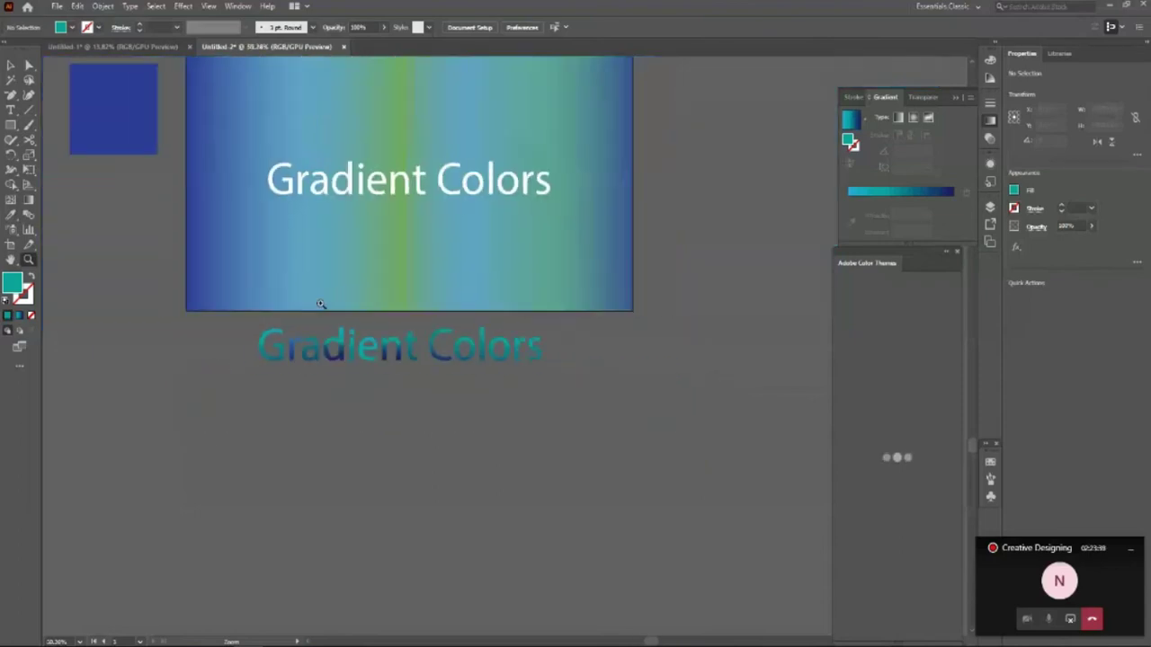
pyautogui.moveTo(478, 300); pyautogui.dragTo(381, 335)
pyautogui.scroll(2, 414, 336)
pyautogui.scroll(-1, 442, 298)
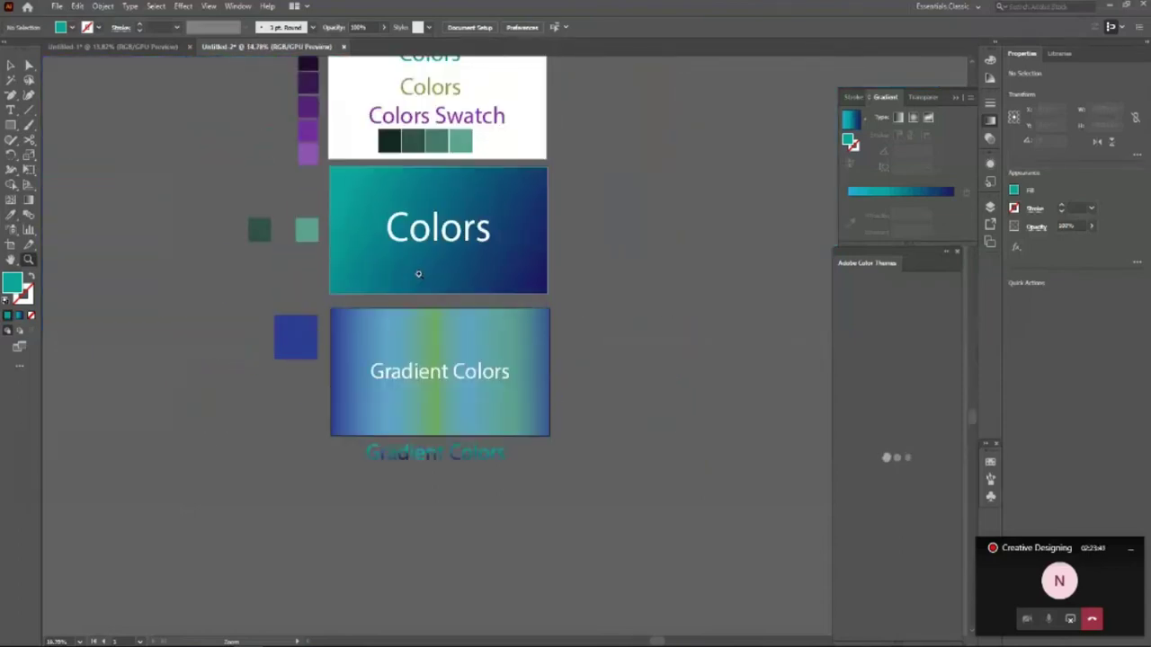
pyautogui.scroll(-1, 405, 320)
pyautogui.scroll(3, 534, 452)
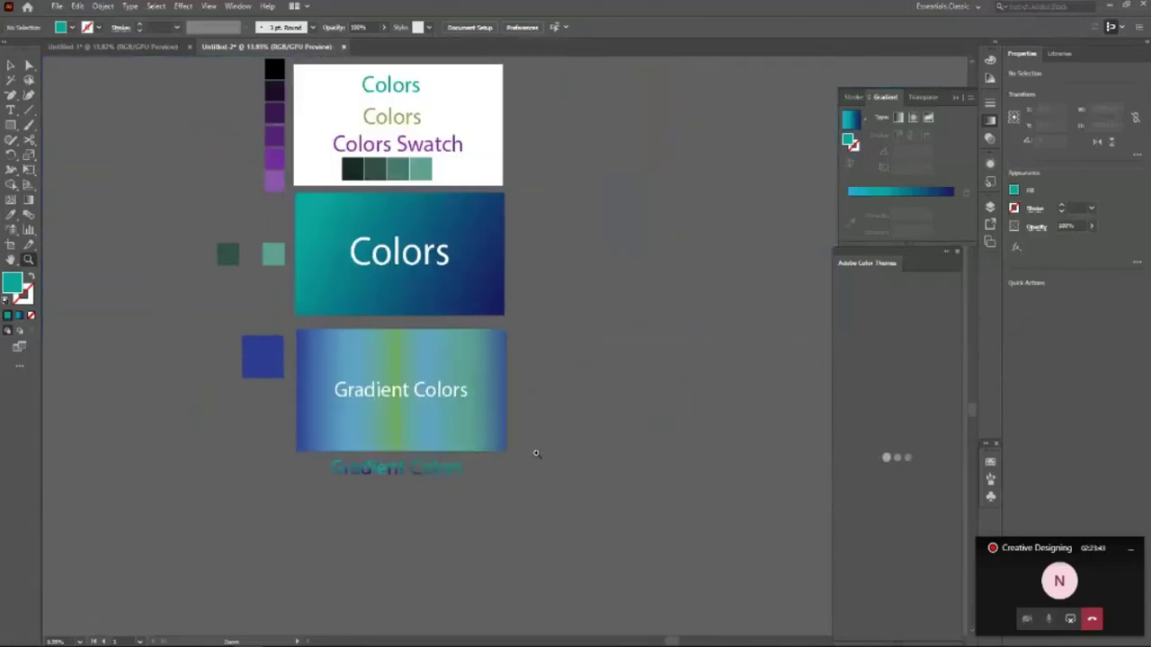
# Draw a teal hexagon about 754 px wide and 653 px high beside the Gradient Colors artboard with the Polygon tool.
pyautogui.click(10, 124)
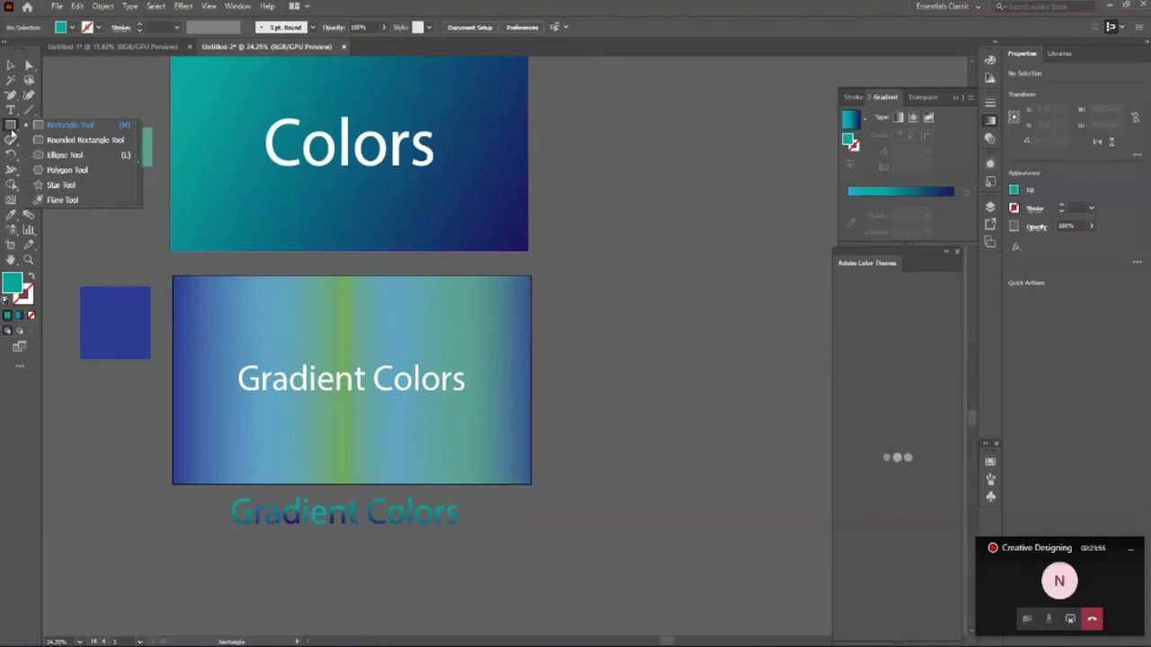
pyautogui.click(61, 157)
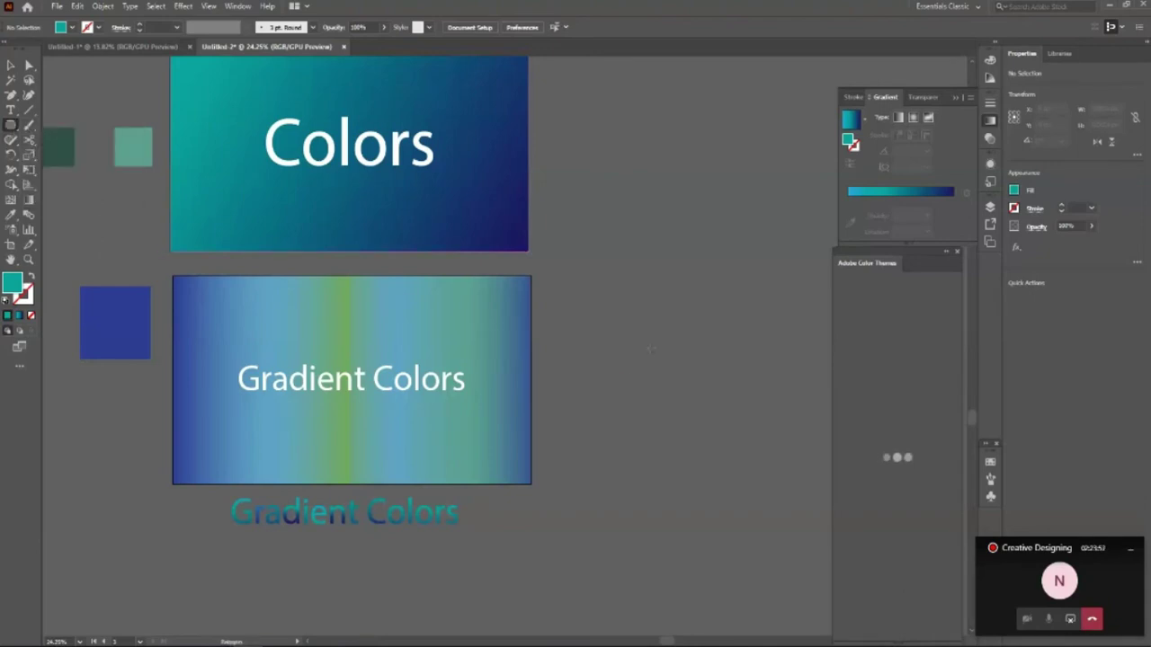
pyautogui.moveTo(623, 375); pyautogui.dragTo(691, 441)
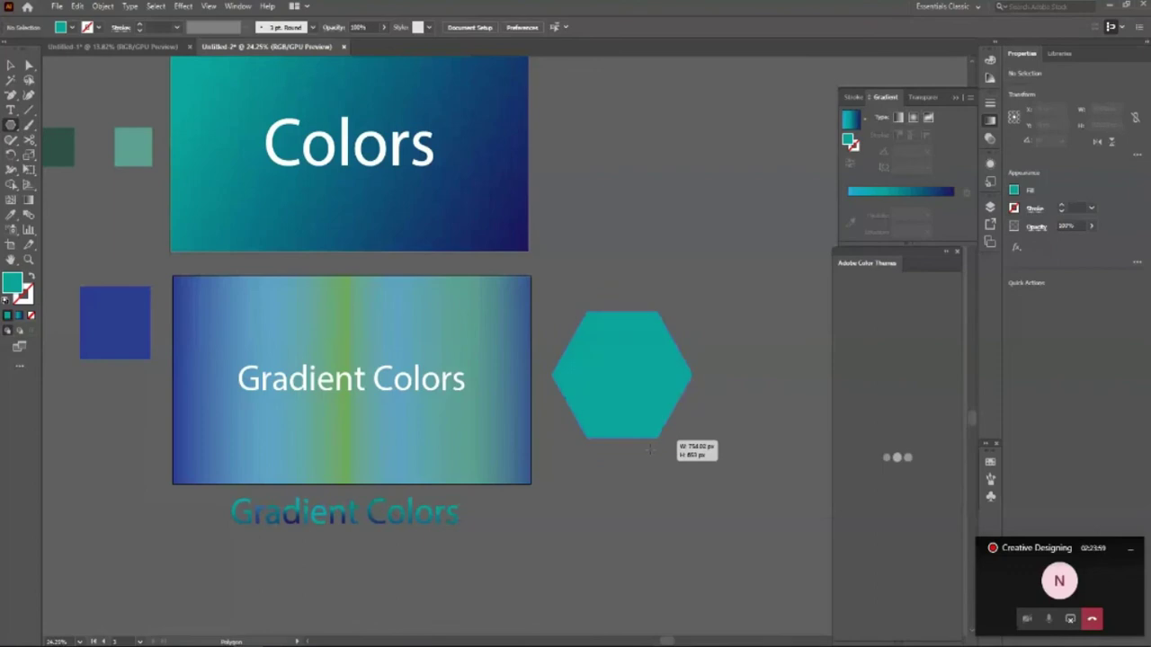
# Sample different artwork gradients onto the hexagon with the Eyedropper, ending with the teal-to-navy gradient of the Colors artboard.
pyautogui.press('i')
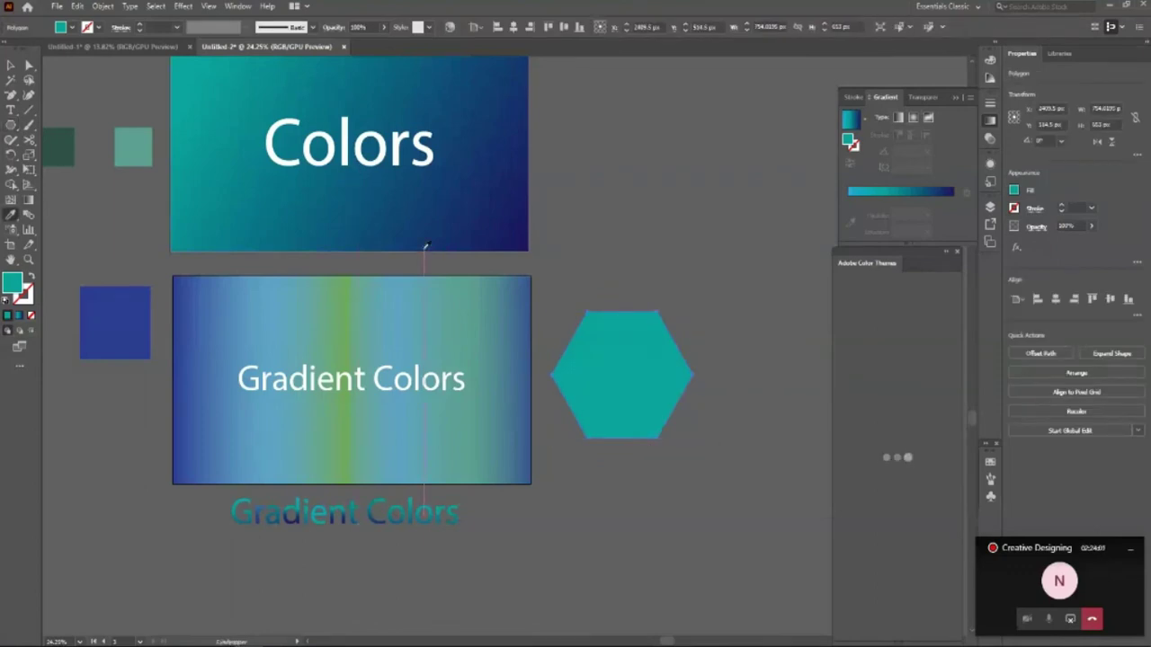
pyautogui.click(458, 208)
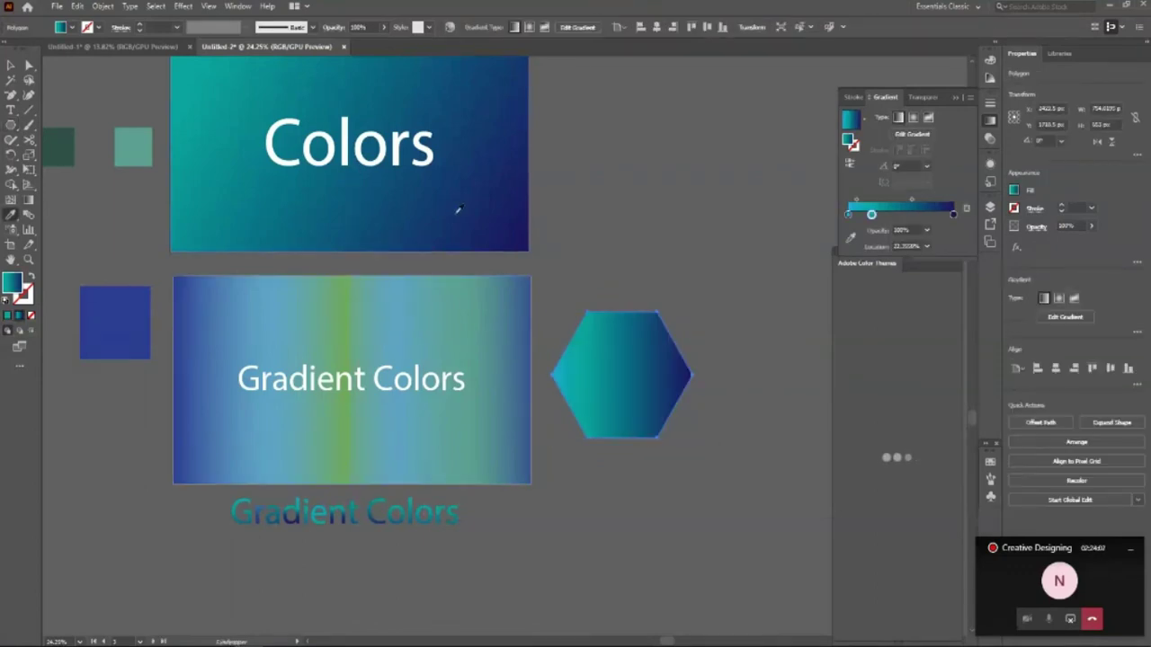
pyautogui.click(266, 300)
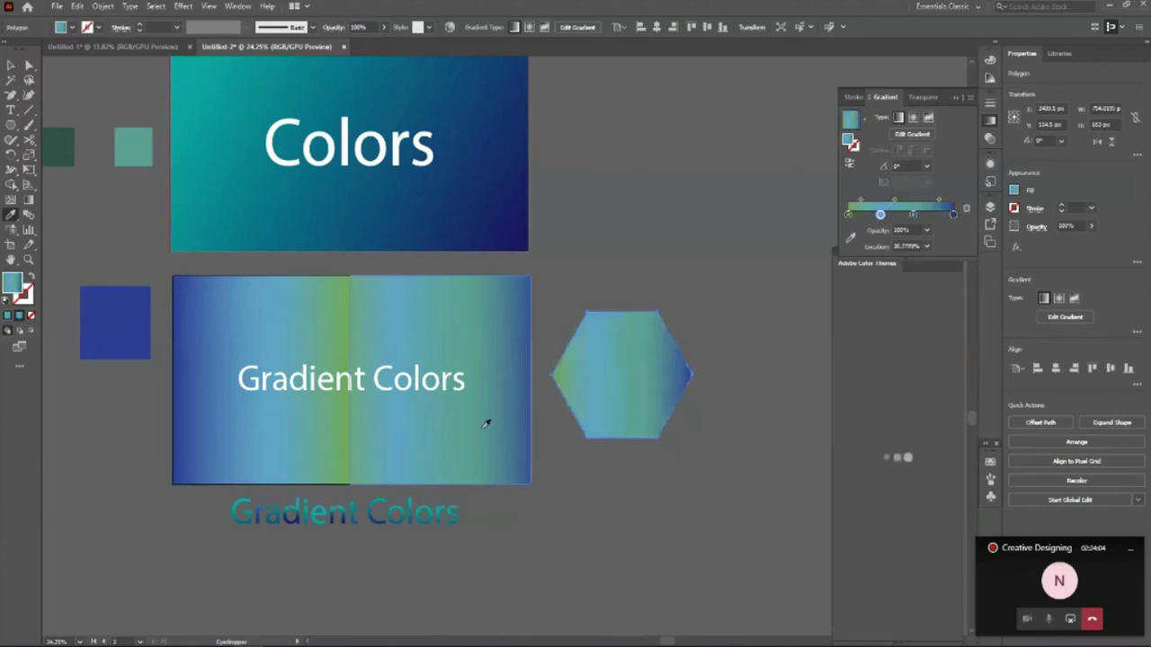
pyautogui.click(374, 510)
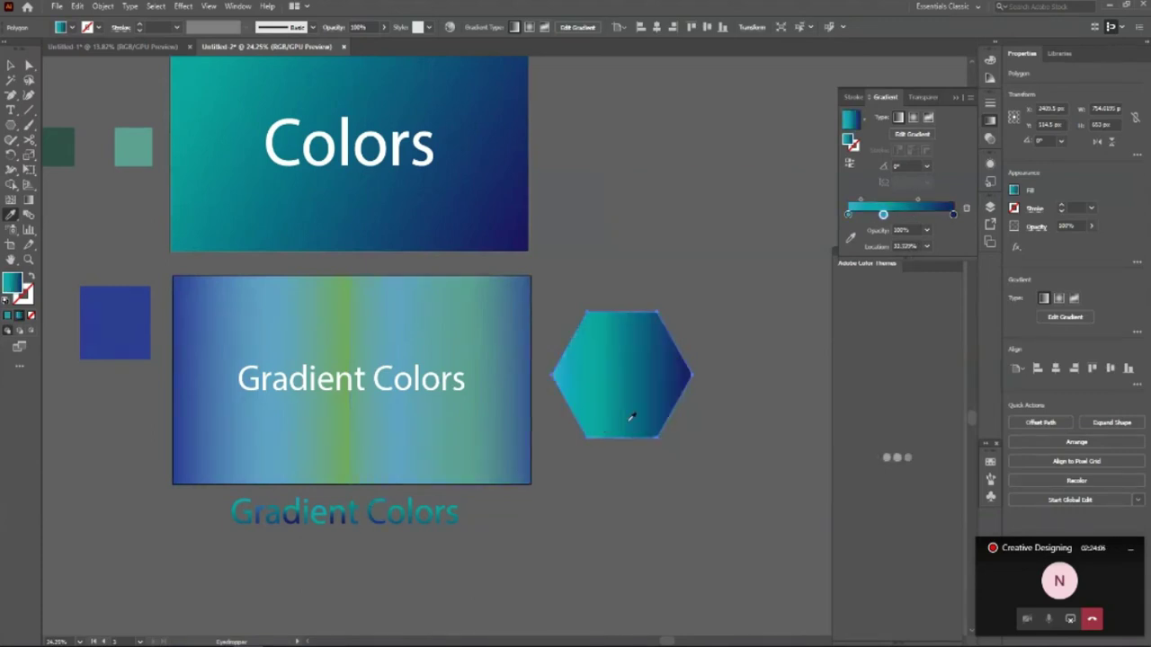
pyautogui.click(324, 423)
pyautogui.click(469, 153)
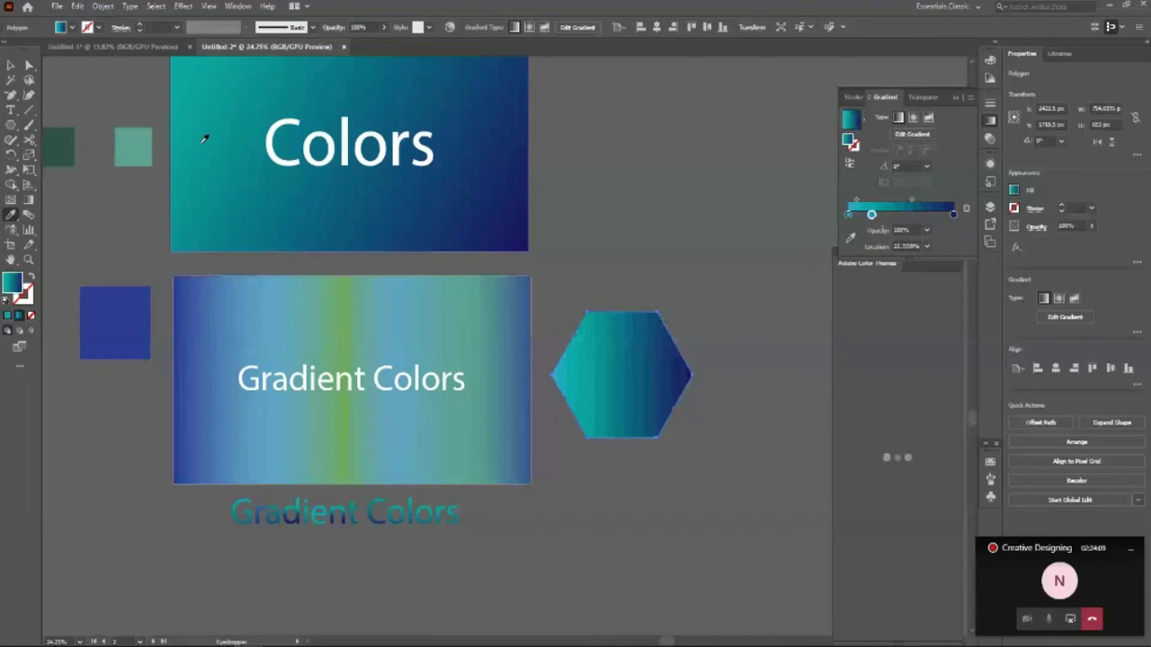
# Widen the right gradient rectangle so it covers the full width of the Gradient Colors artboard, and deselect it.
pyautogui.click(13, 65)
pyautogui.click(404, 442)
pyautogui.moveTo(172, 381)
pyautogui.mouseDown()
pyautogui.moveTo(228, 381)
pyautogui.moveTo(174, 379)
pyautogui.mouseUp()
pyautogui.click(768, 539)
pyautogui.scroll(-2, 711, 501)
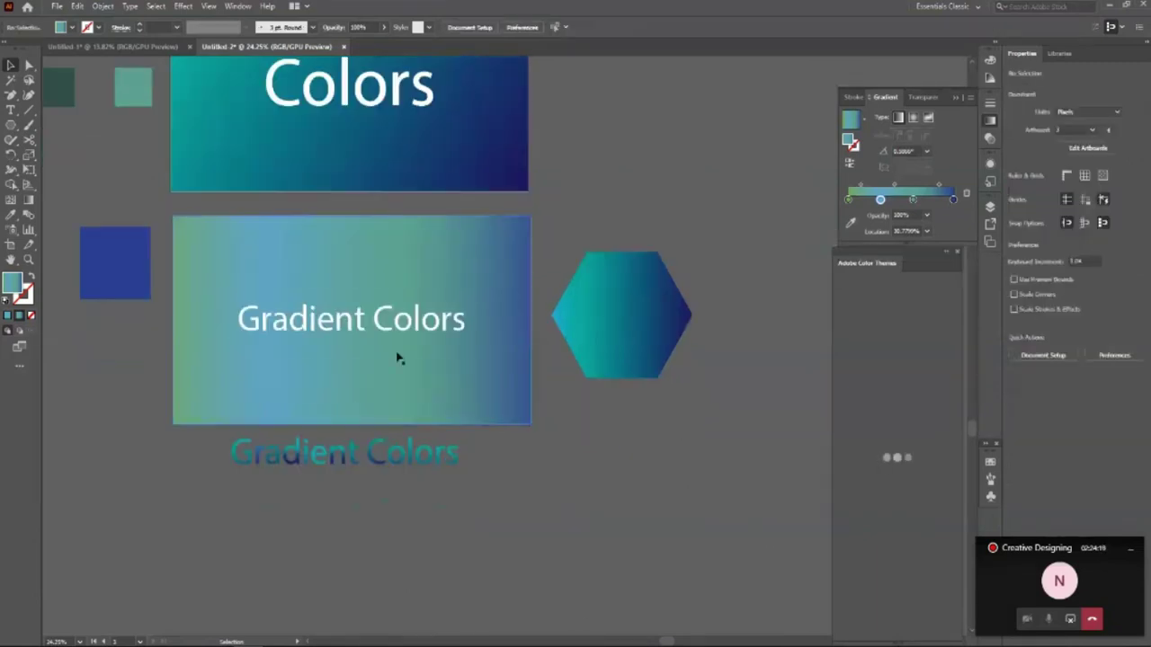
# Move the hexagon up beside the Colors artboard.
pyautogui.click(634, 355)
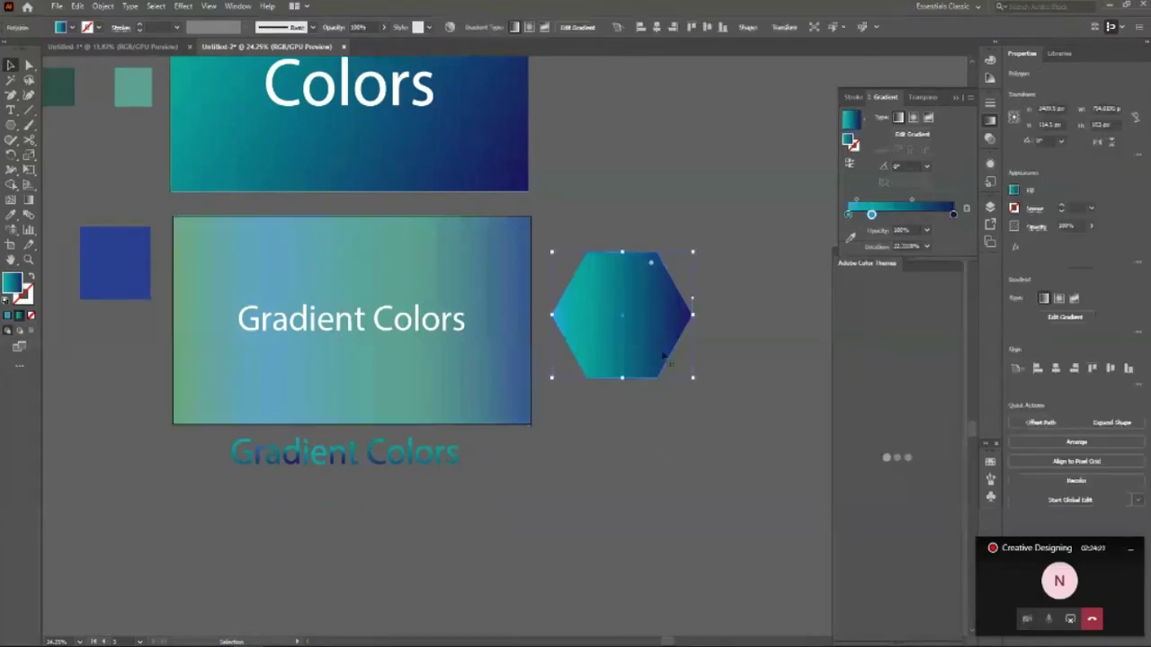
pyautogui.moveTo(626, 315); pyautogui.dragTo(612, 160)
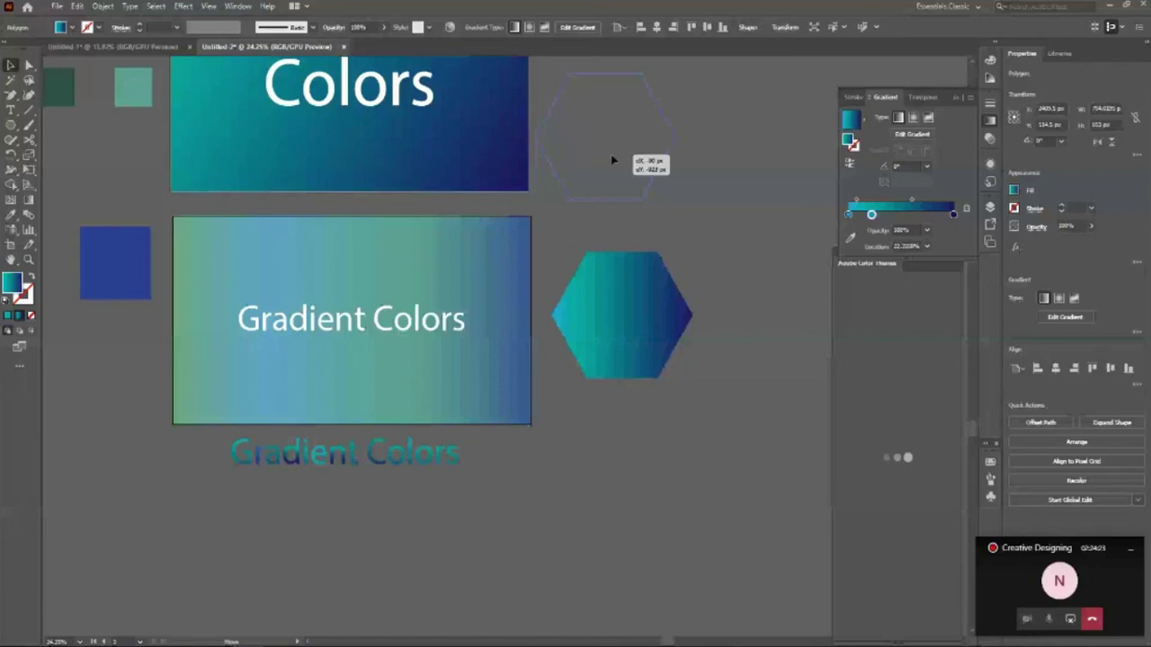
pyautogui.moveTo(611, 154); pyautogui.dragTo(611, 153)
pyautogui.scroll(1, 611, 153)
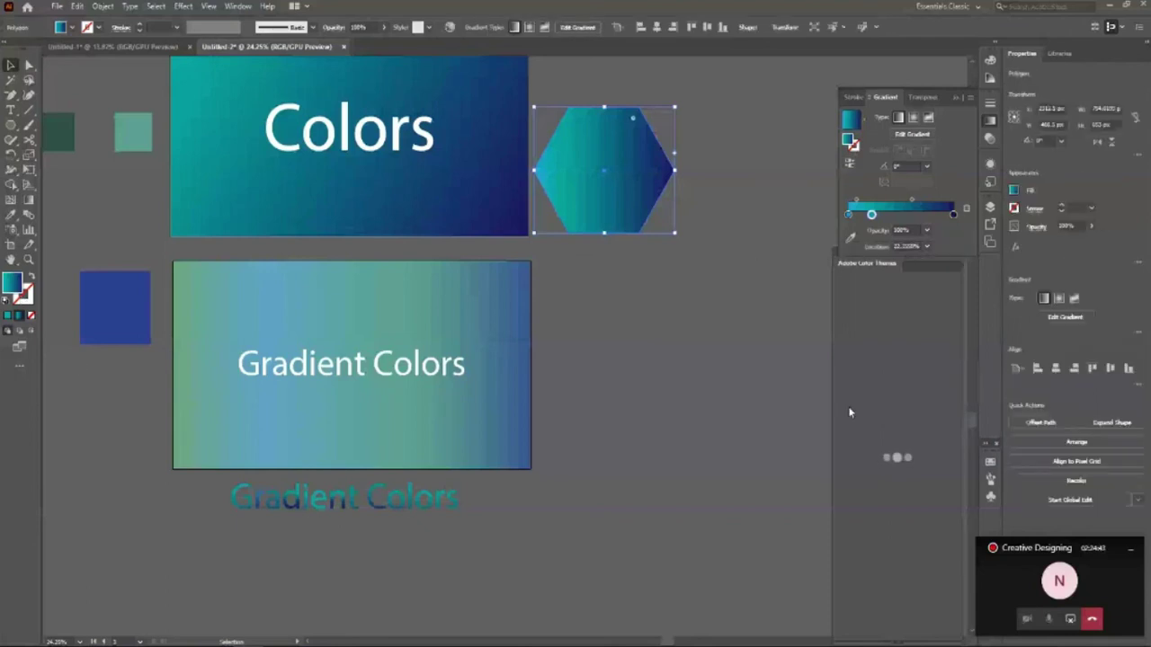
# Swap the hexagon's gradient fill to its stroke and increase the stroke weight to 32 pt.
pyautogui.hotkey('shift', 'x')
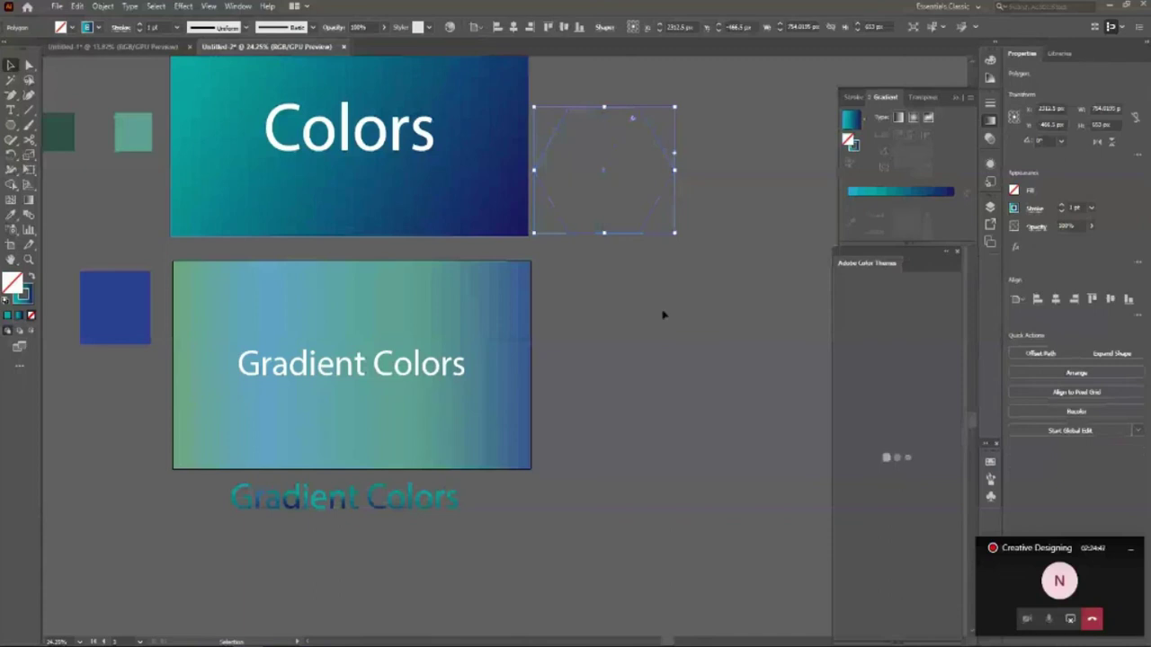
pyautogui.click(140, 24)
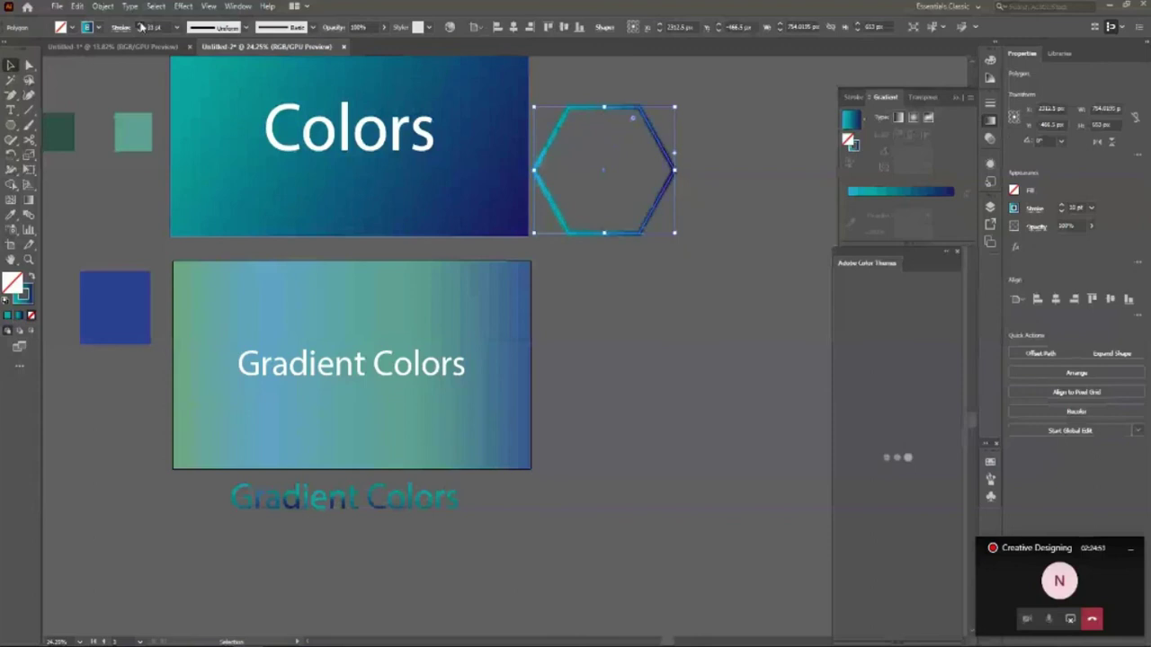
# Move the outlined hexagon down beside the Gradient Colors artboard and deselect it for a close view.
pyautogui.click(815, 359)
pyautogui.moveTo(629, 233); pyautogui.dragTo(636, 408)
pyautogui.hotkey('ctrl', 'space')
pyautogui.moveTo(725, 426); pyautogui.dragTo(764, 427)
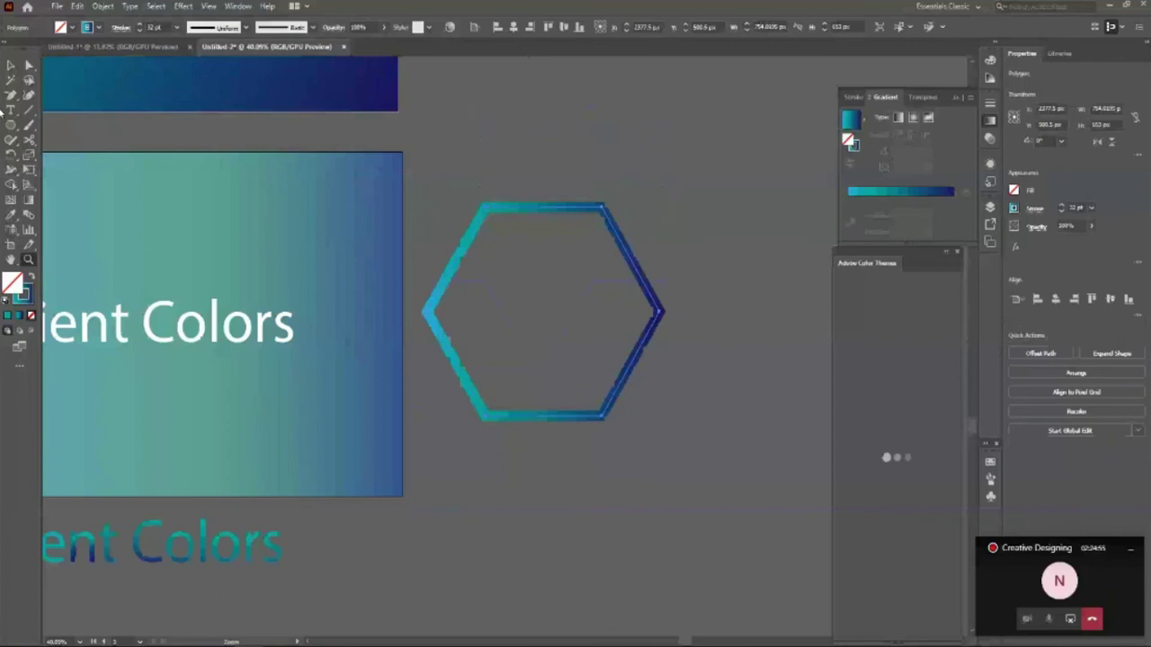
pyautogui.click(10, 65)
pyautogui.click(683, 364)
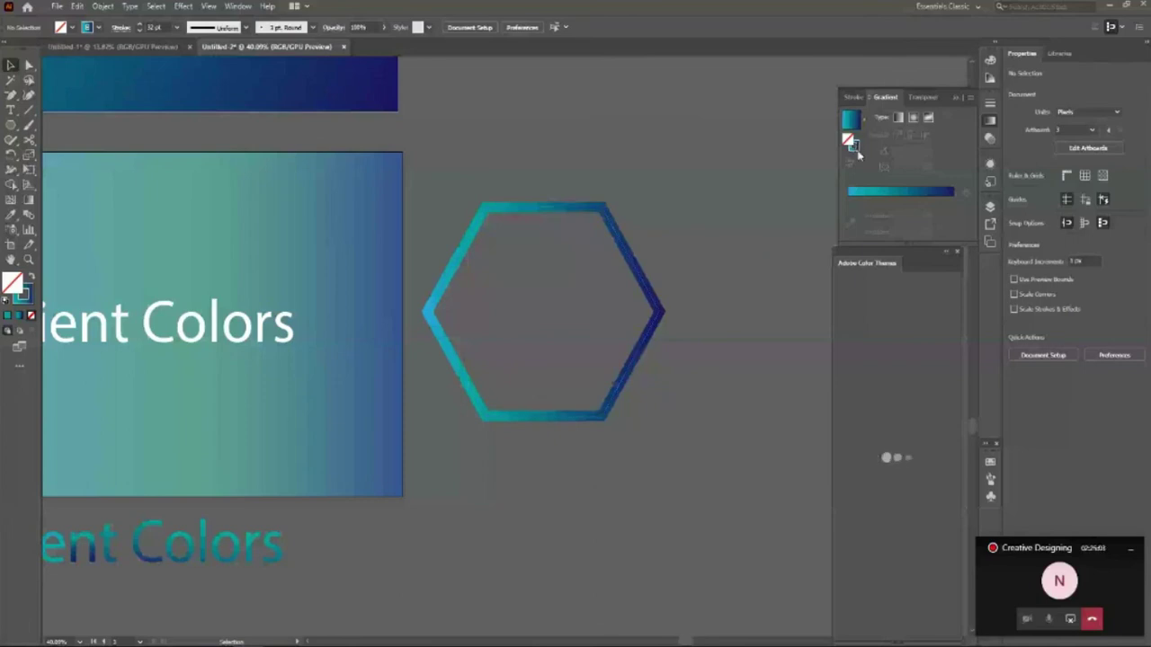
# Target the hexagon's stroke gradient, move its middle teal stop to about 35%, and reselect the hexagon.
pyautogui.click(855, 146)
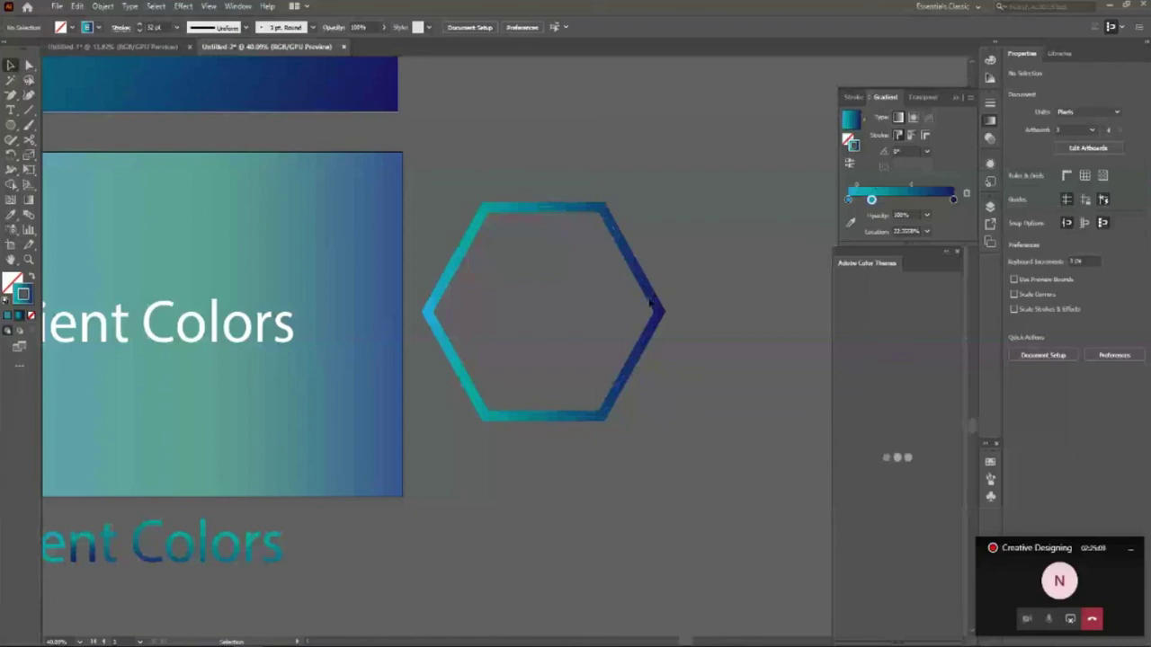
pyautogui.click(651, 304)
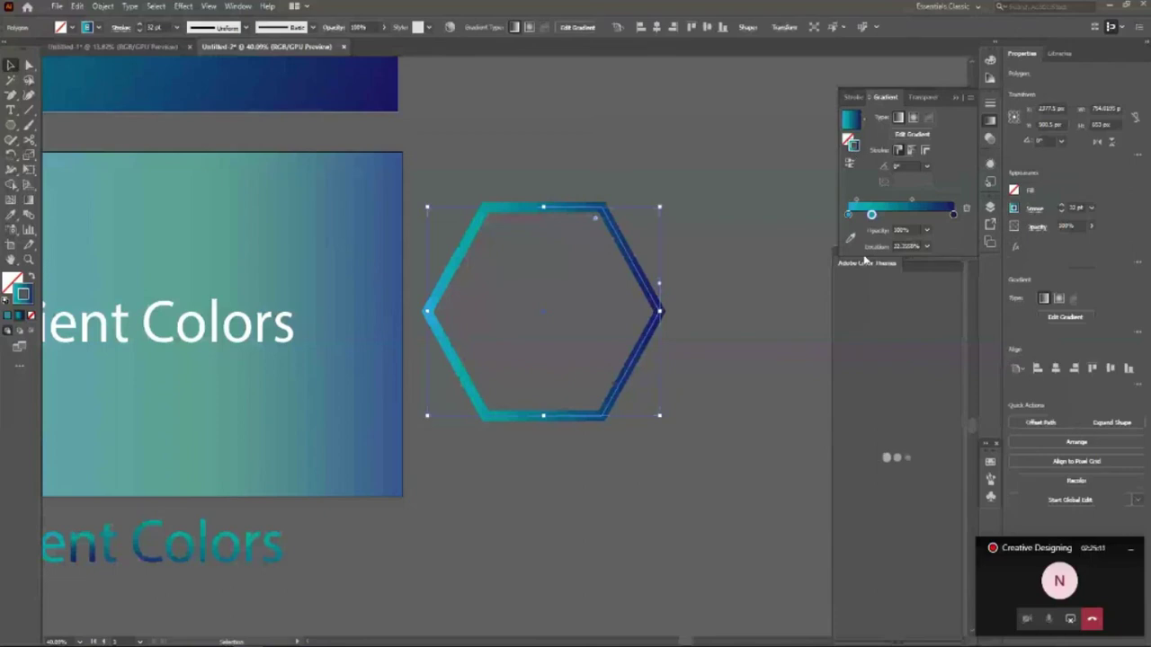
pyautogui.moveTo(872, 214); pyautogui.dragTo(886, 214)
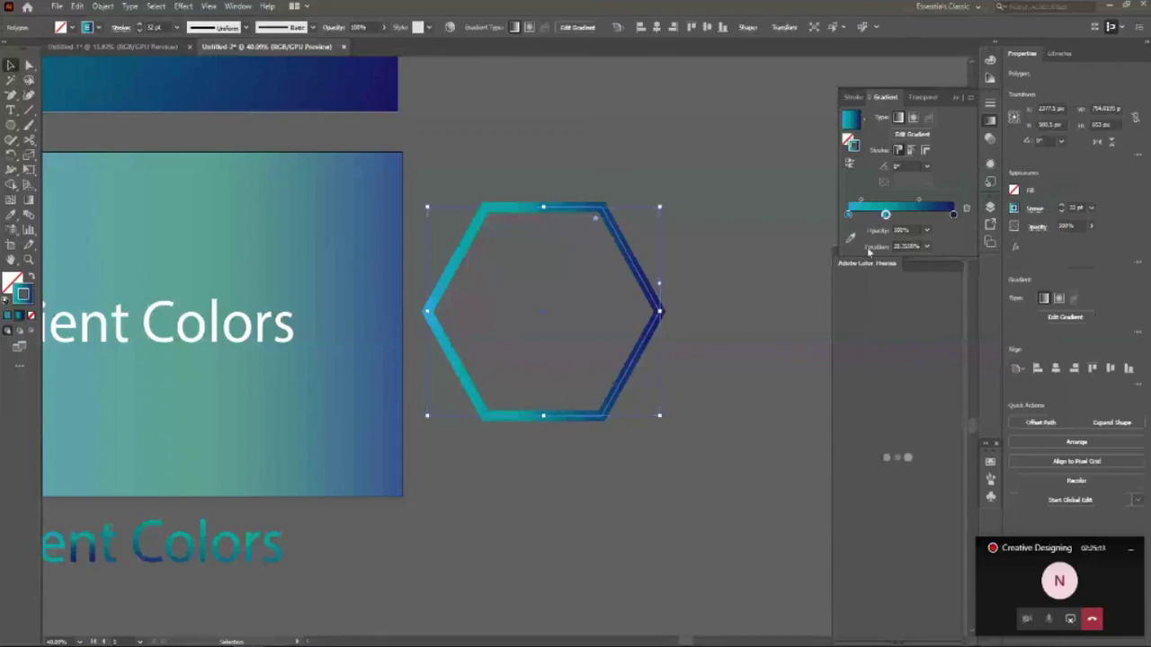
pyautogui.click(755, 365)
pyautogui.click(634, 364)
pyautogui.press('a')
pyautogui.press('v')
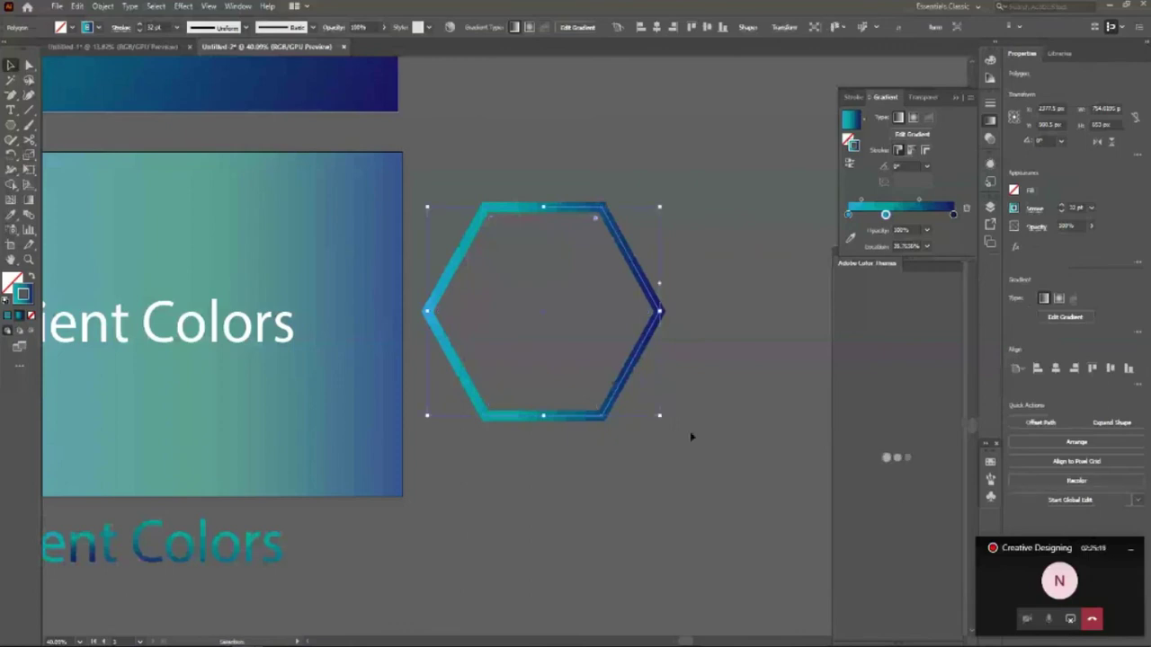
# Swap the gradient from stroke to fill on a hexagon copy placed over the outlined hexagon.
pyautogui.click(691, 437)
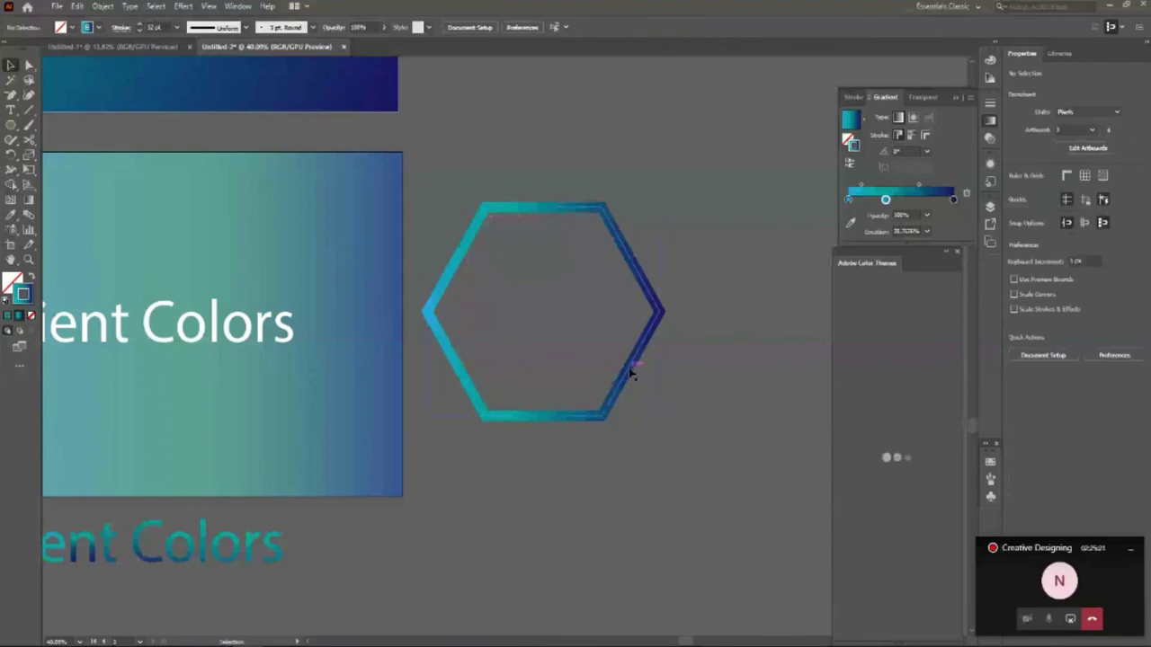
pyautogui.click(631, 374)
pyautogui.scroll(-1, 426, 251)
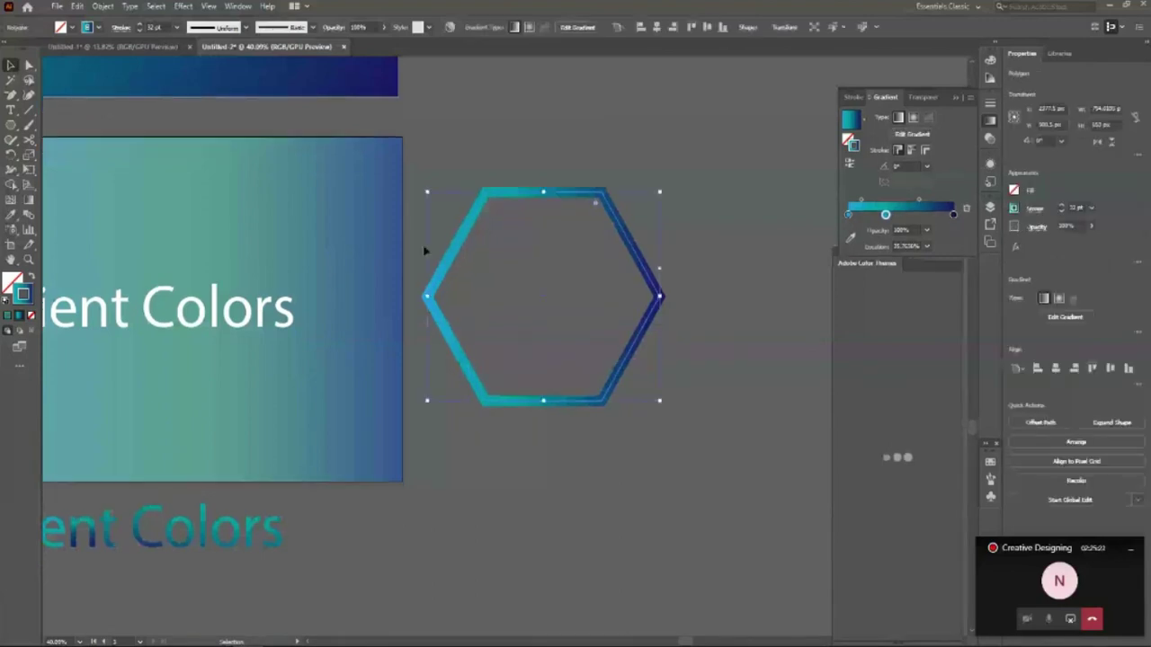
pyautogui.scroll(5, 425, 252)
pyautogui.hotkey('shift', 'x')
pyautogui.click(11, 216)
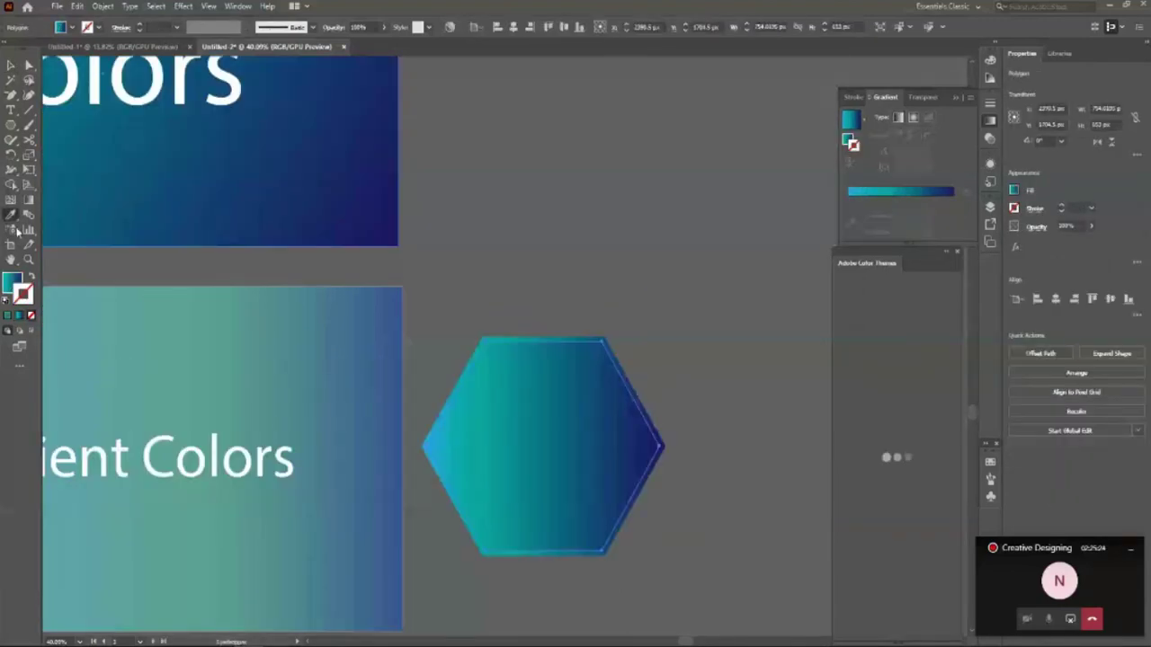
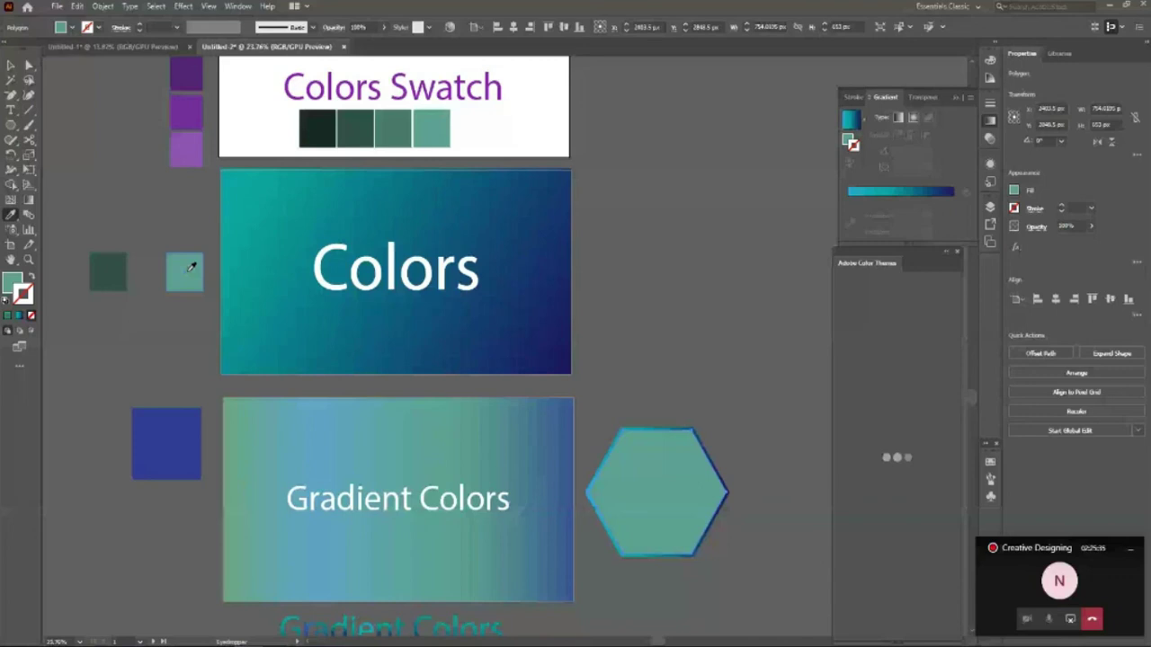
# Undo the light green fill and fill the front hexagon with dark green sampled from the Colors Swatch squares.
pyautogui.hotkey('ctrl', 'z')
pyautogui.scroll(1, 336, 182)
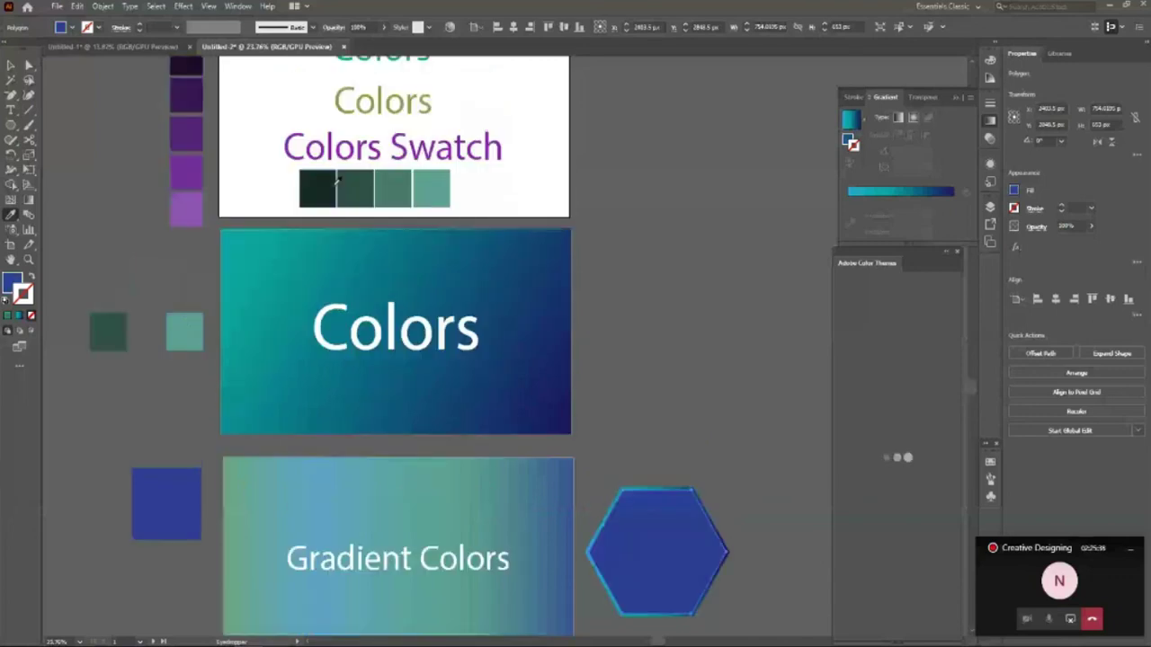
pyautogui.click(338, 180)
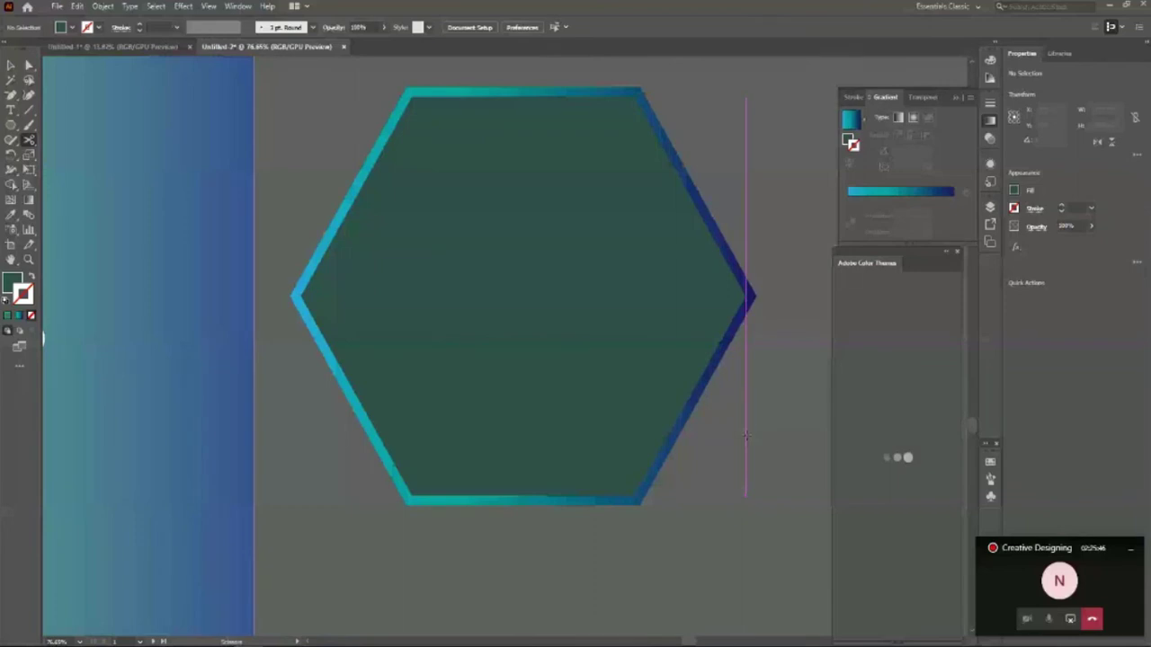
# Send the dark green hexagon backward so it sits behind the gradient-outlined hexagon.
pyautogui.press('v')
pyautogui.click(722, 329)
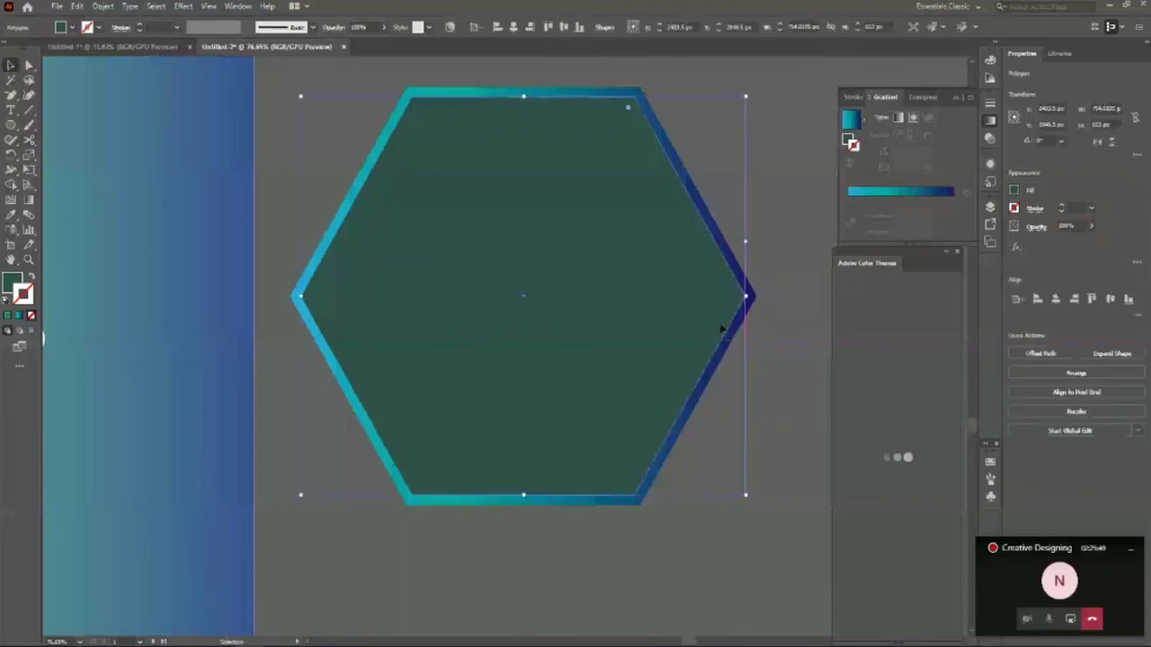
pyautogui.click(736, 267)
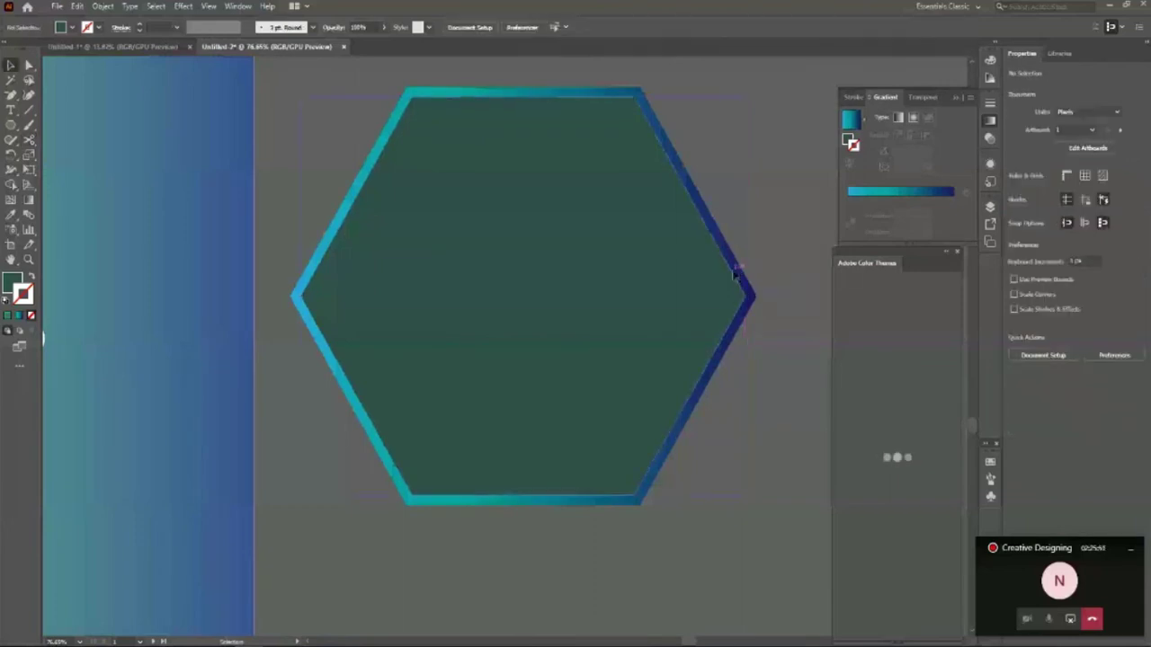
pyautogui.click(534, 194)
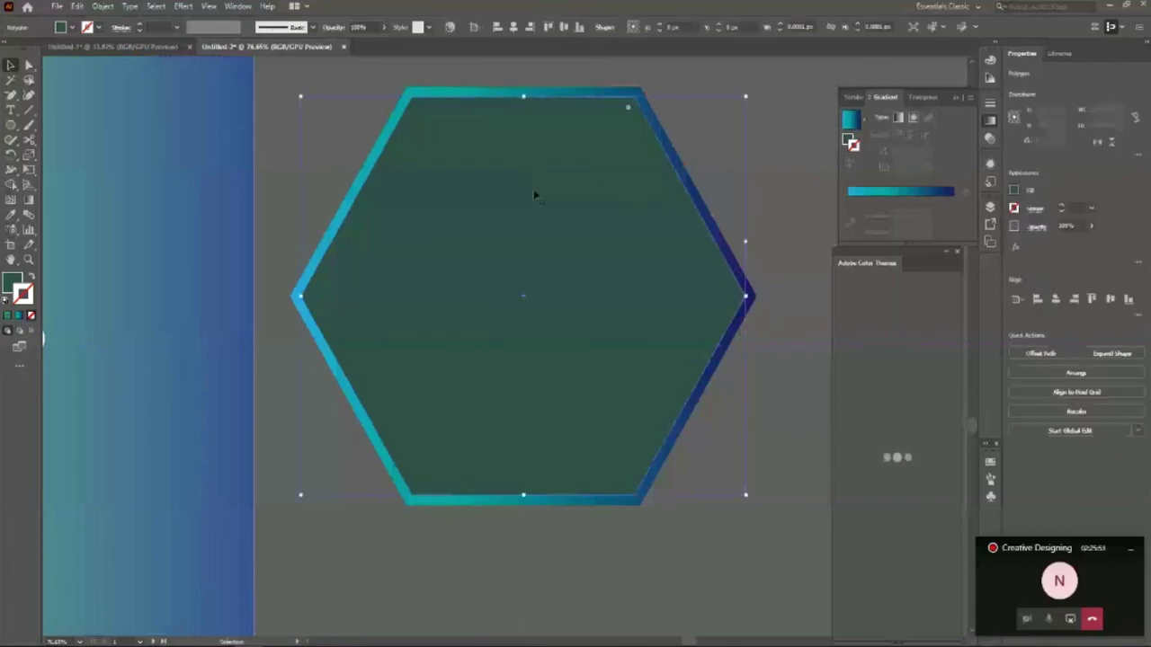
pyautogui.hotkey('ctrl', '[')
pyautogui.click(354, 478)
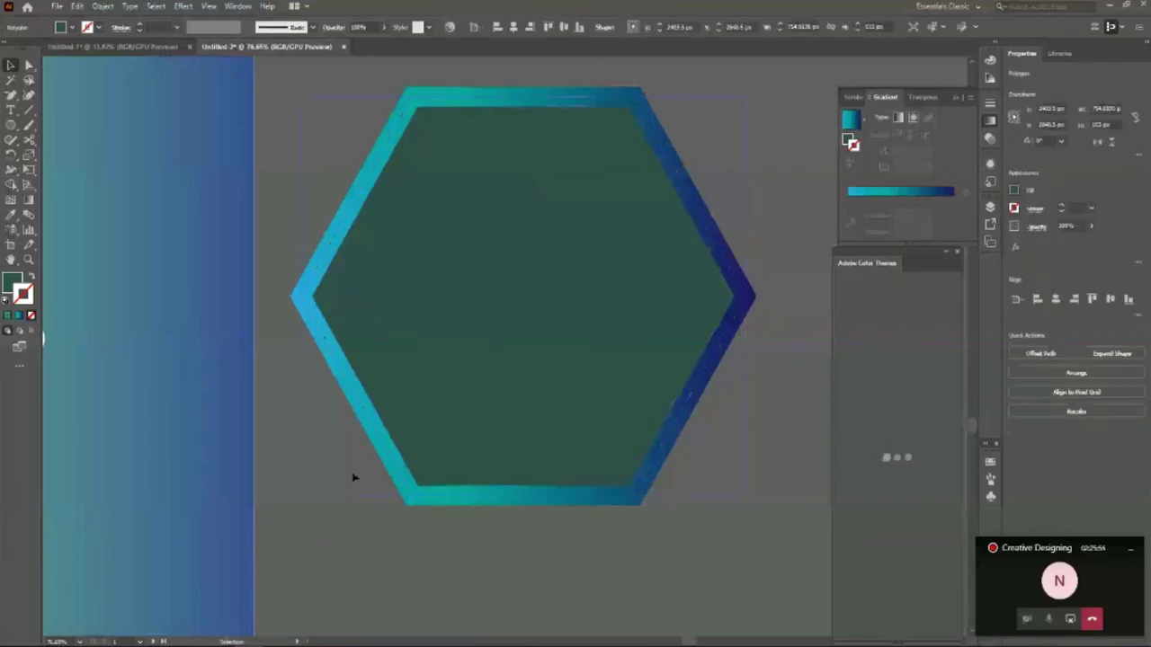
# Select the gradient-outlined hexagon and give it a dark slate blue fill.
pyautogui.click(388, 447)
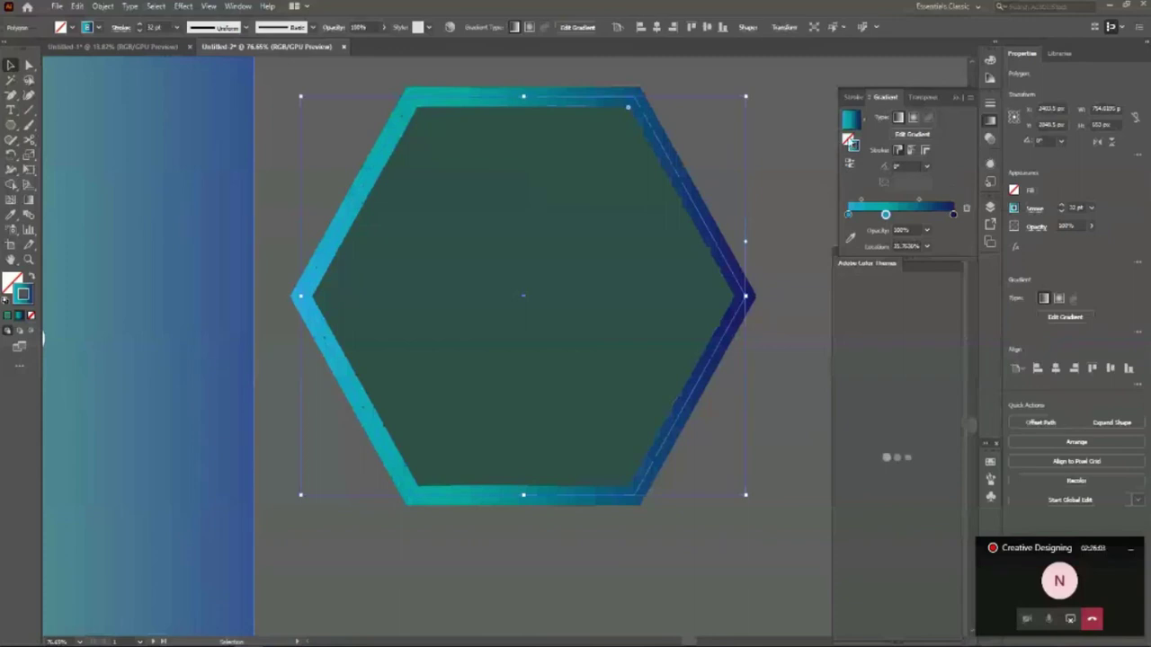
pyautogui.doubleClick(851, 142)
pyautogui.click(692, 283)
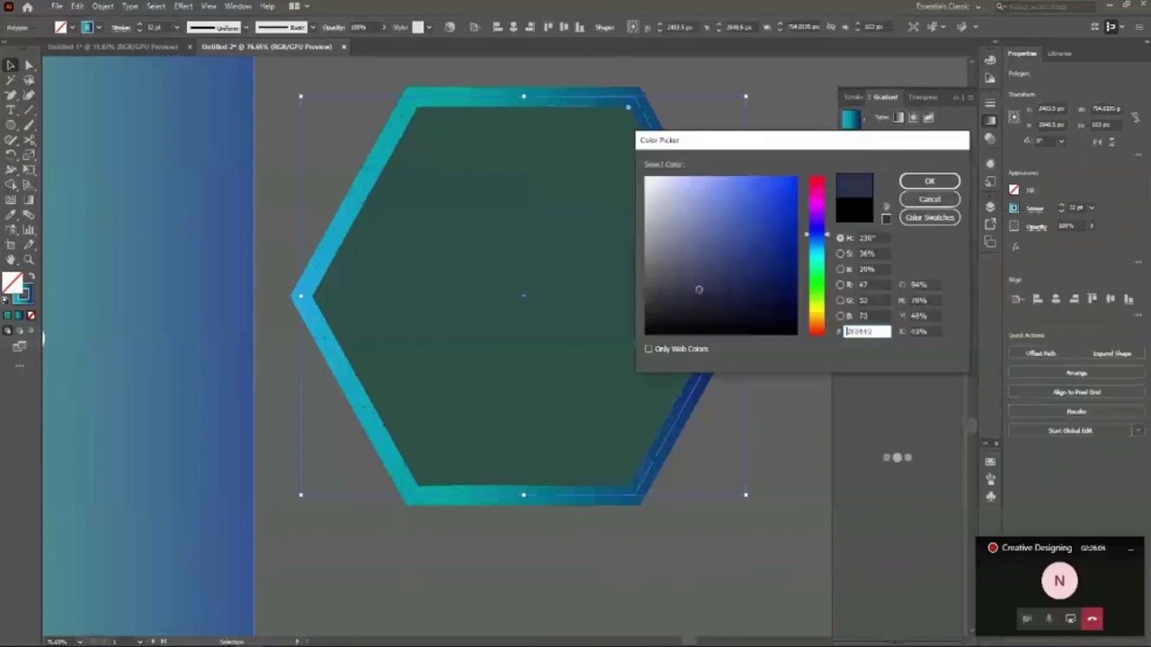
pyautogui.click(930, 182)
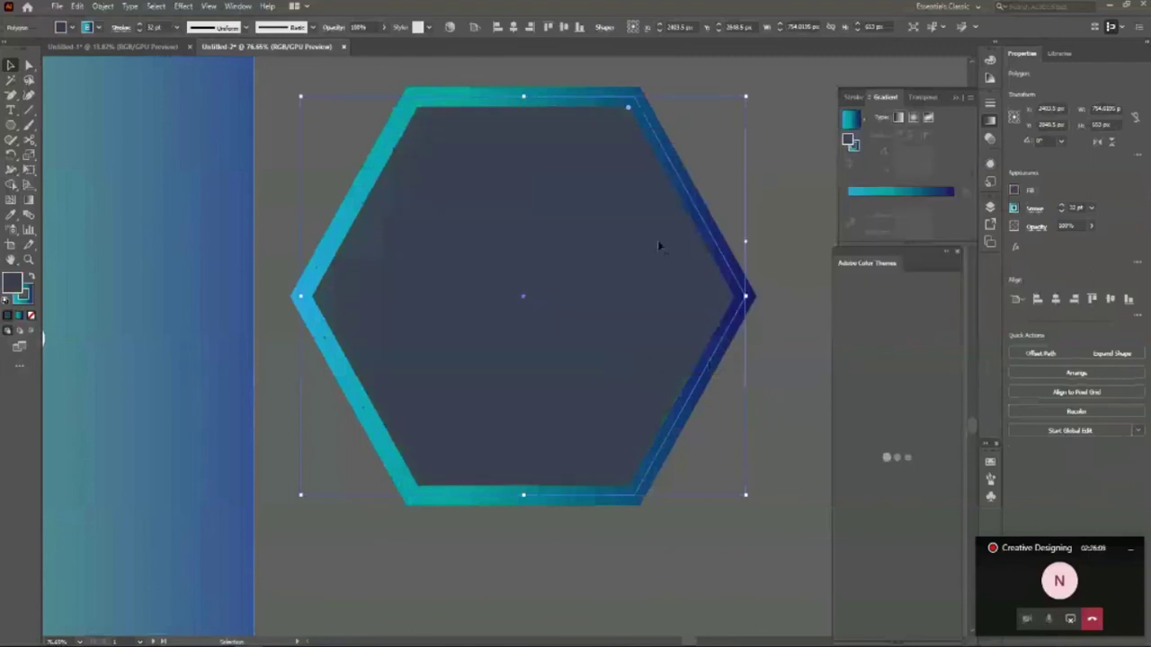
# Try applying the teal-to-navy gradient to the outlined hexagon's fill, and undo it.
pyautogui.click(853, 196)
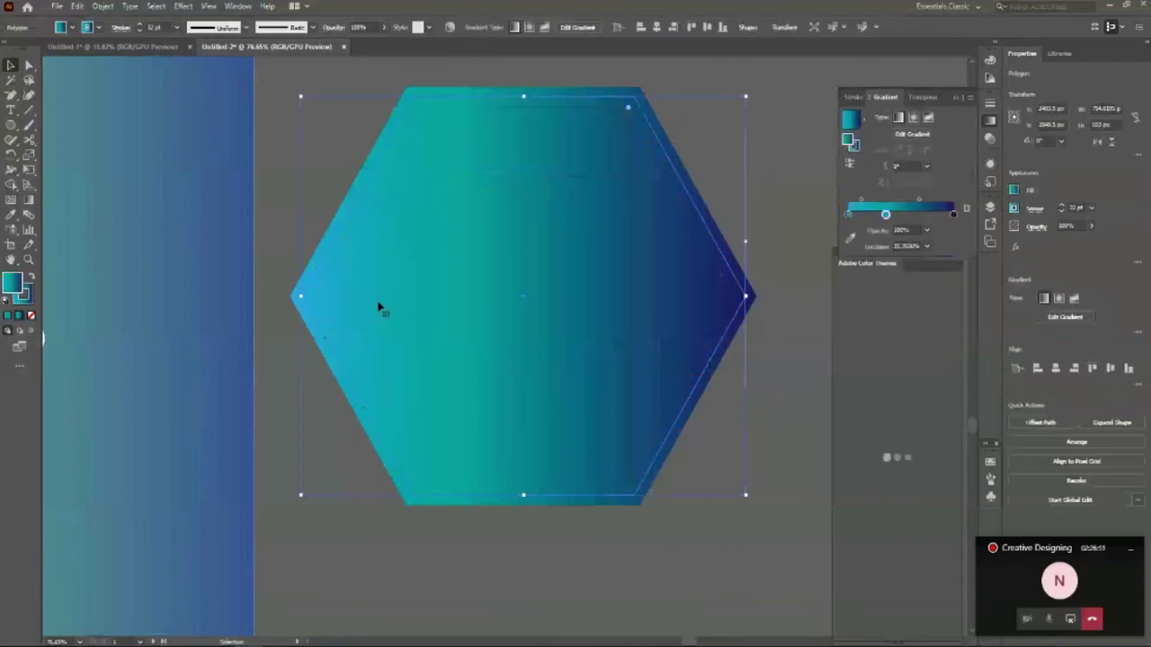
pyautogui.moveTo(887, 217)
pyautogui.mouseDown()
pyautogui.moveTo(896, 216)
pyautogui.moveTo(887, 216)
pyautogui.mouseUp()
pyautogui.press('a')
pyautogui.hotkey('ctrl', 'z')
pyautogui.press('v')
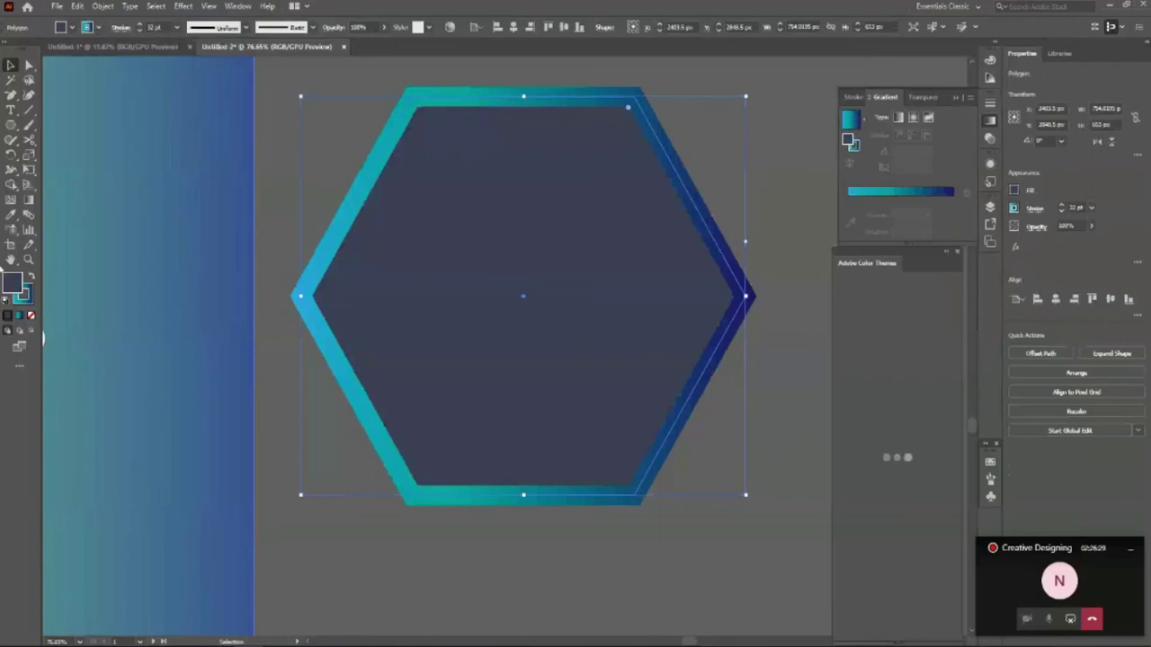
# Replace the outlined hexagon's stroke gradient with solid bright blue 0029D6.
pyautogui.click(23, 302)
pyautogui.doubleClick(855, 150)
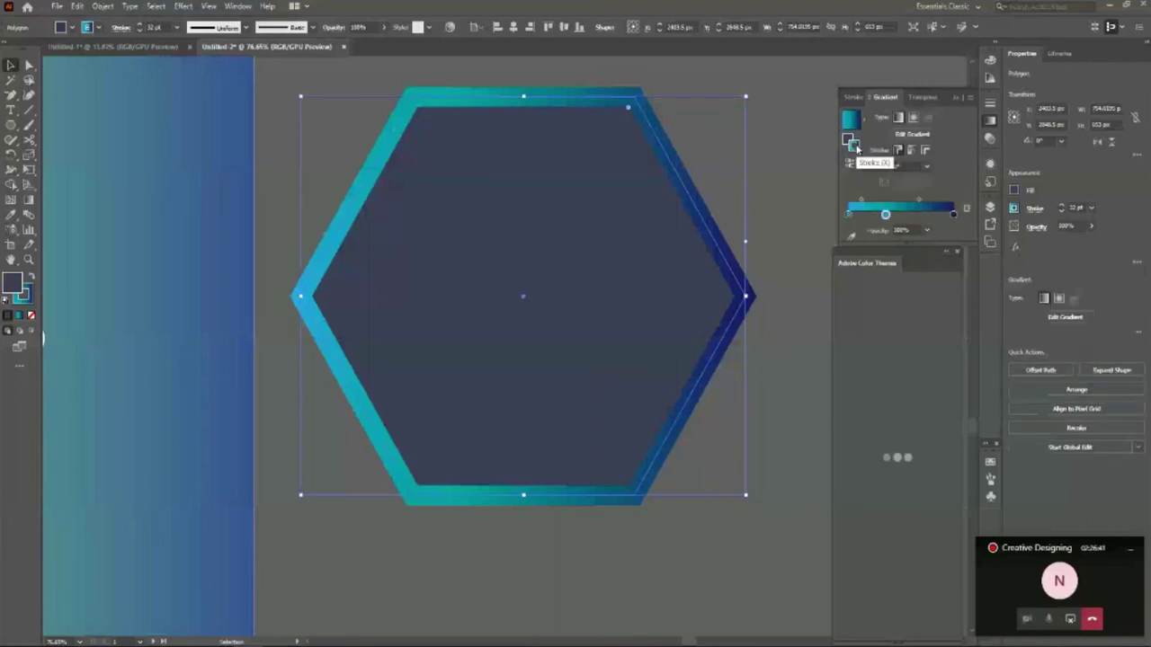
pyautogui.click(919, 199)
pyautogui.doubleClick(851, 163)
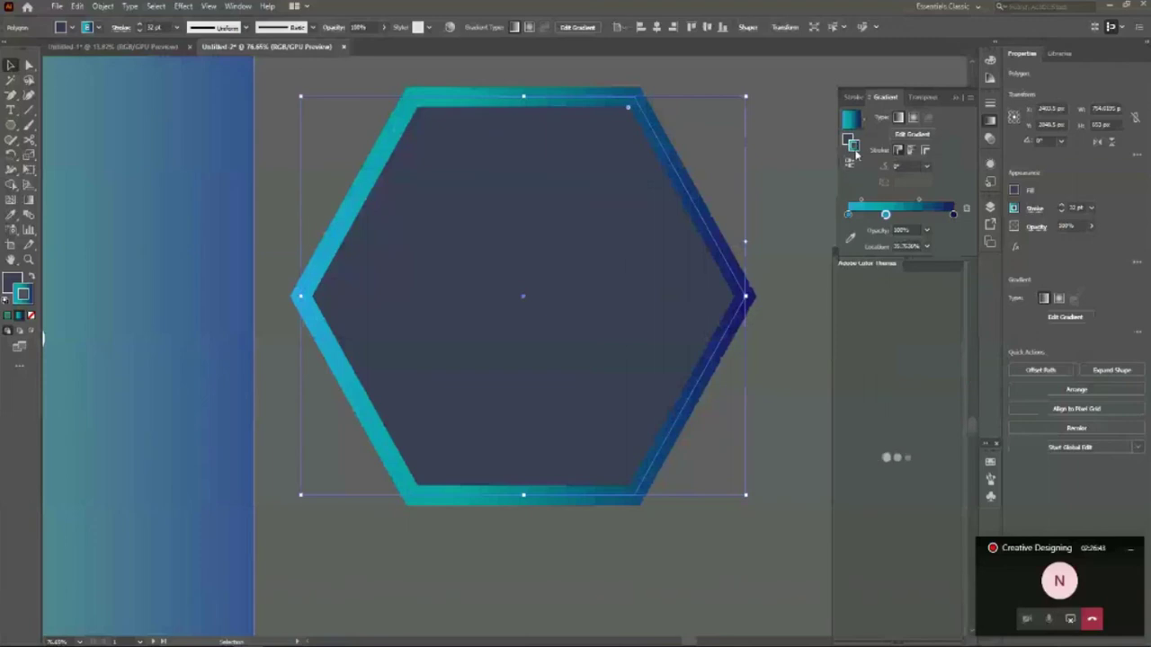
pyautogui.write('0029D6')
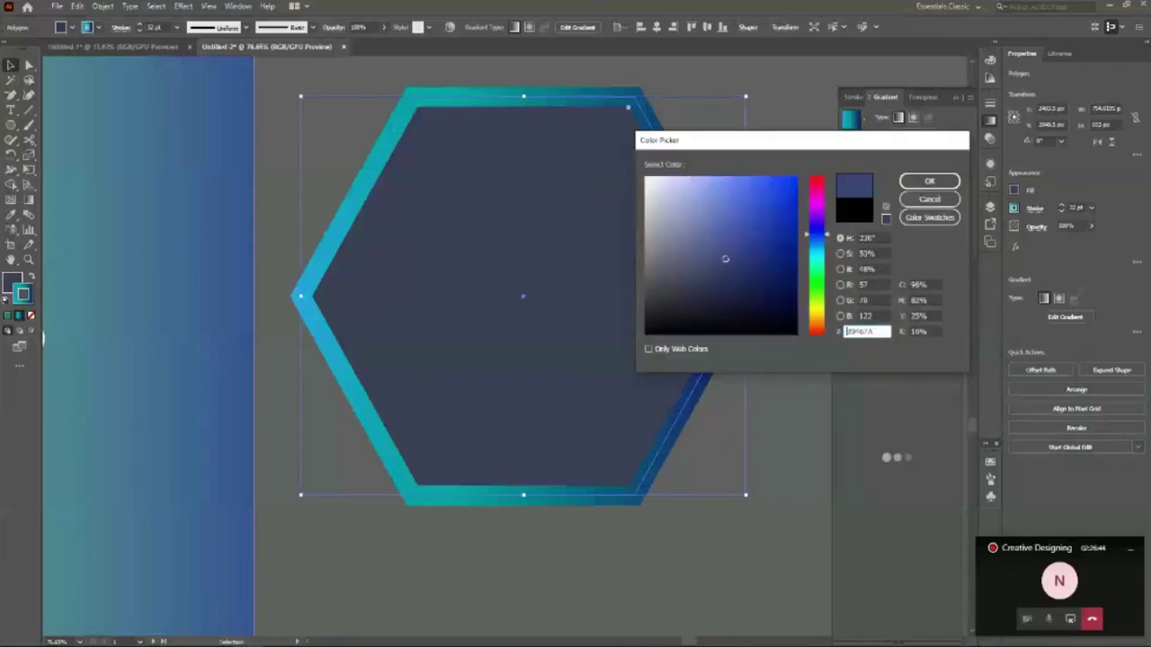
pyautogui.click(930, 181)
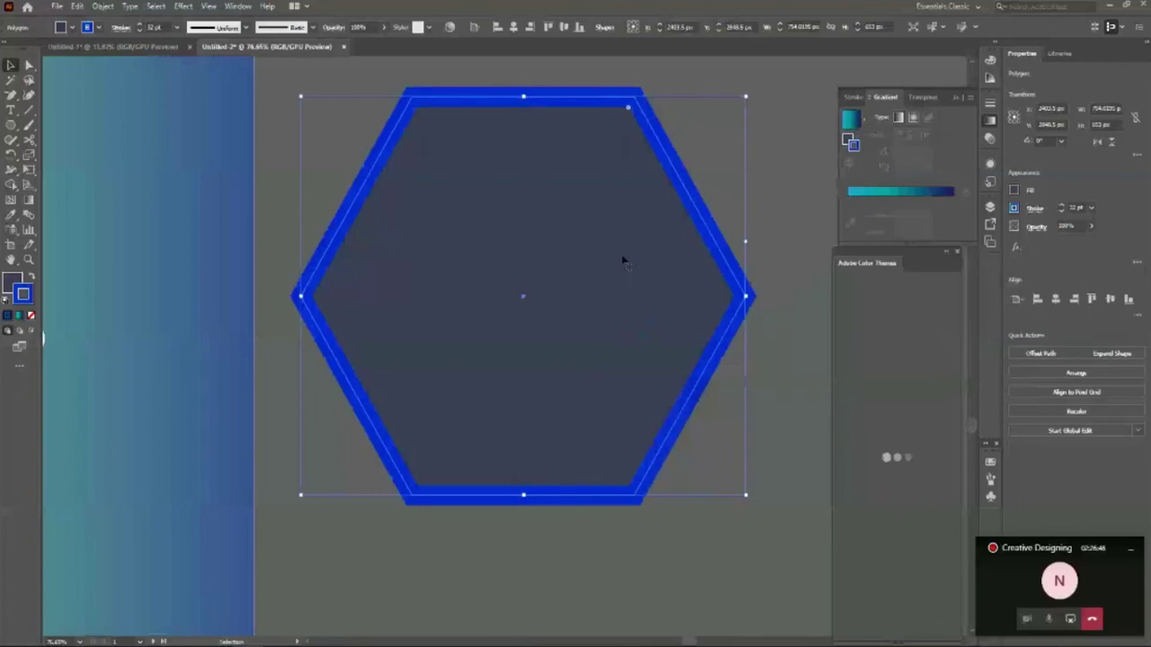
# Change the hexagon's stroke to a dark navy blue, deselect it, and undo back to the gradient stroke.
pyautogui.doubleClick(853, 145)
pyautogui.moveTo(711, 237); pyautogui.dragTo(711, 284)
pyautogui.click(930, 182)
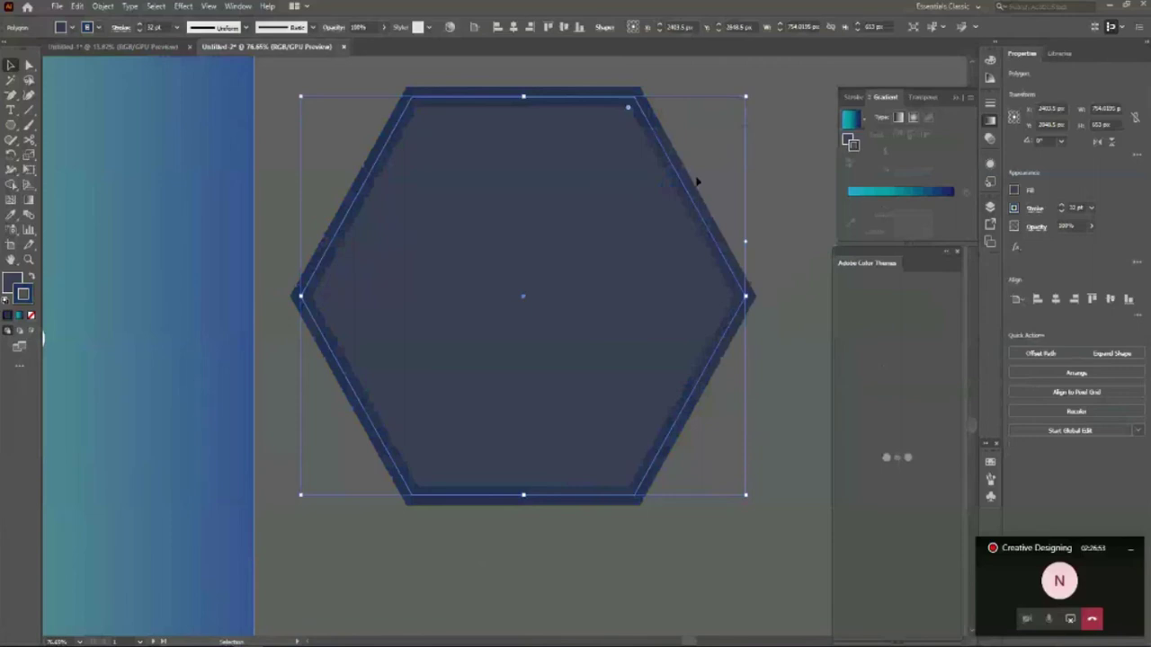
pyautogui.click(782, 386)
pyautogui.press('a')
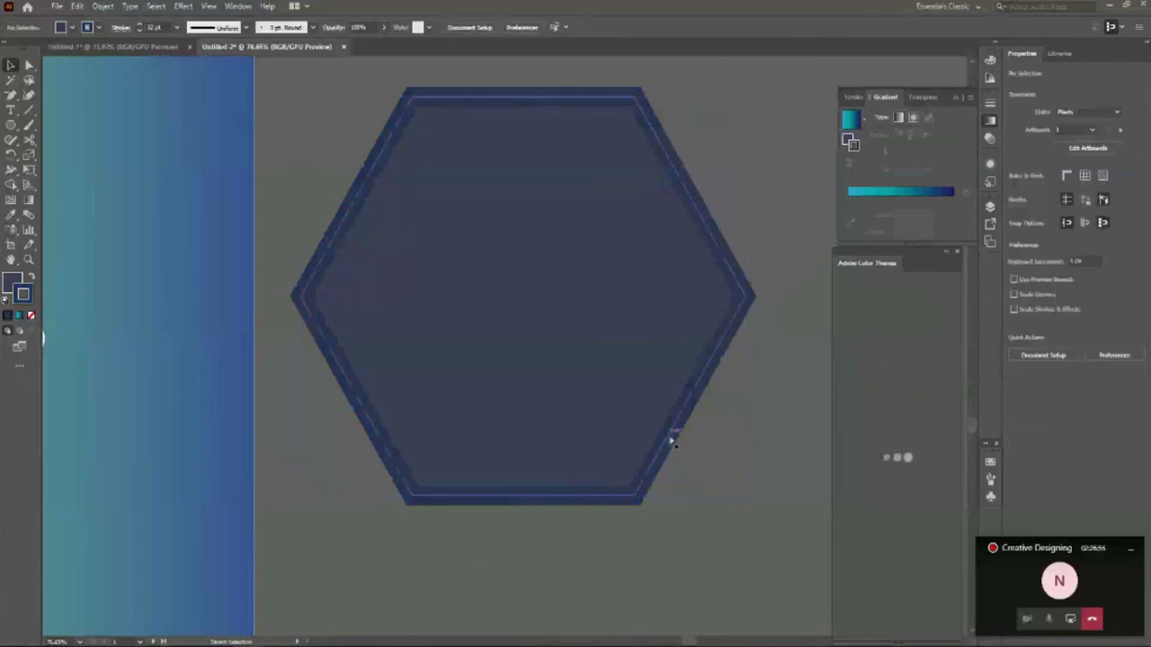
pyautogui.hotkey('ctrl', 'z')
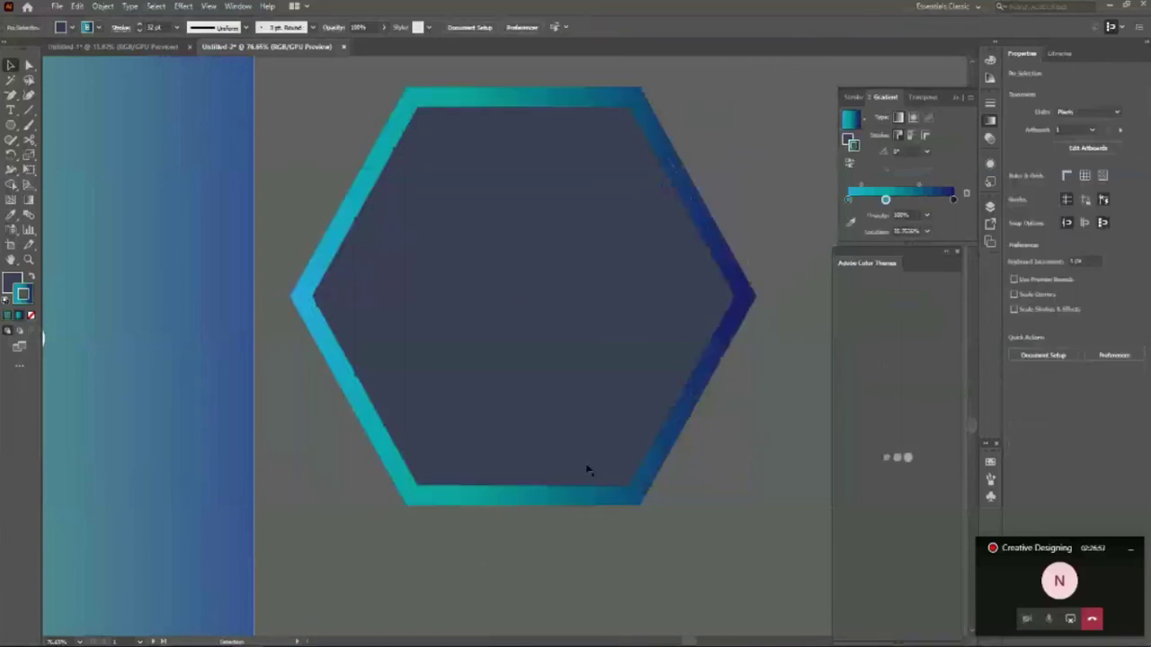
# Try moving the outlined hexagon up off the dark green one, and undo the move.
pyautogui.press('z')
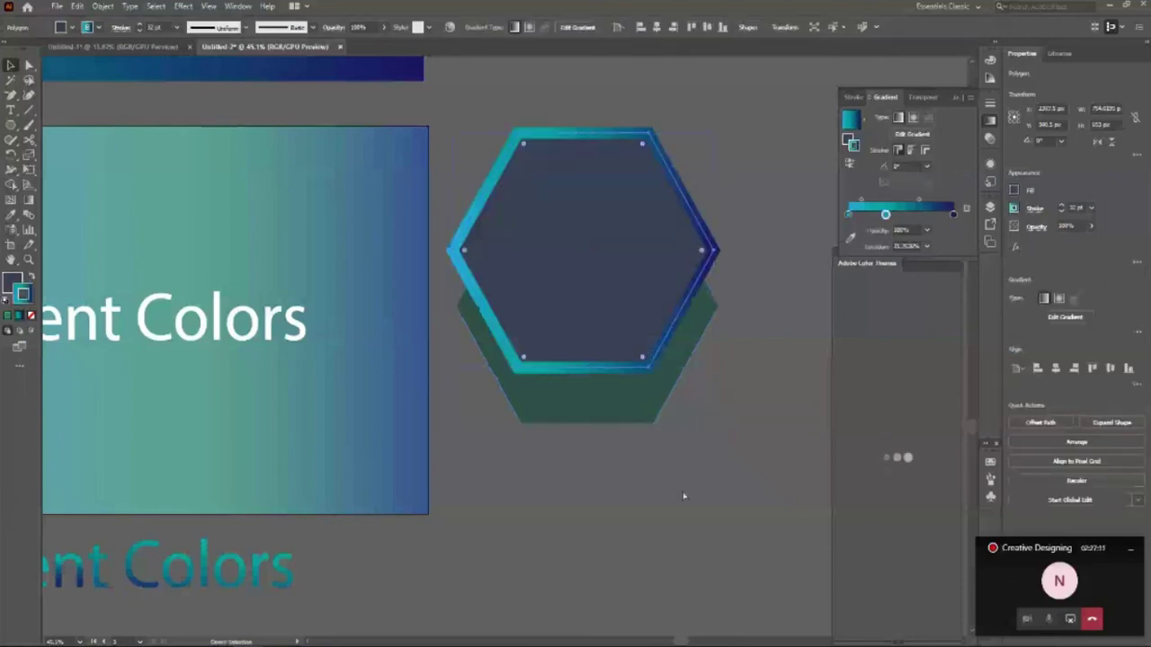
pyautogui.hotkey('ctrl', 'z')
pyautogui.click(682, 498)
# Set the outlined hexagon's fill to None and deselect it.
pyautogui.click(576, 300)
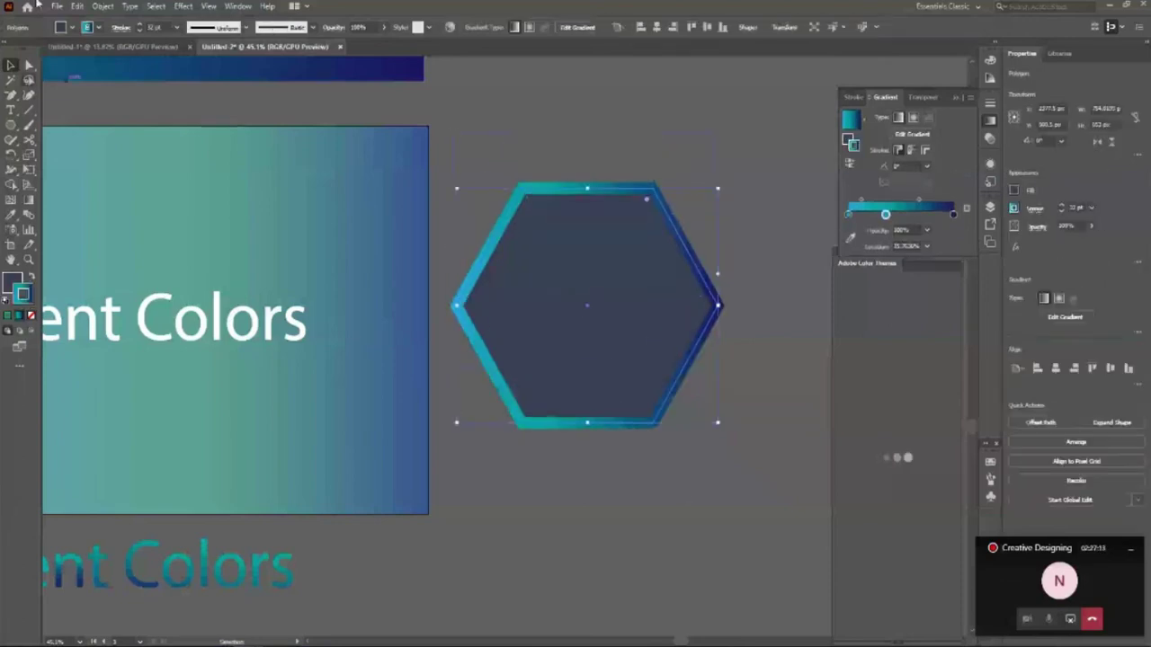
pyautogui.click(72, 28)
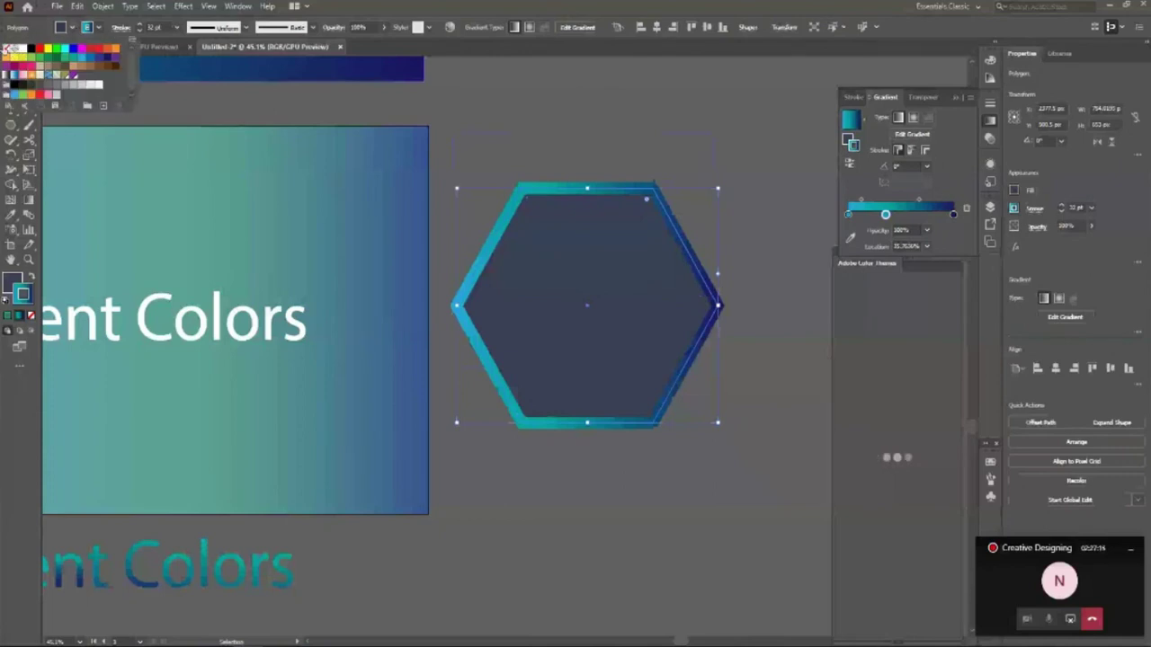
pyautogui.click(10, 49)
pyautogui.click(650, 512)
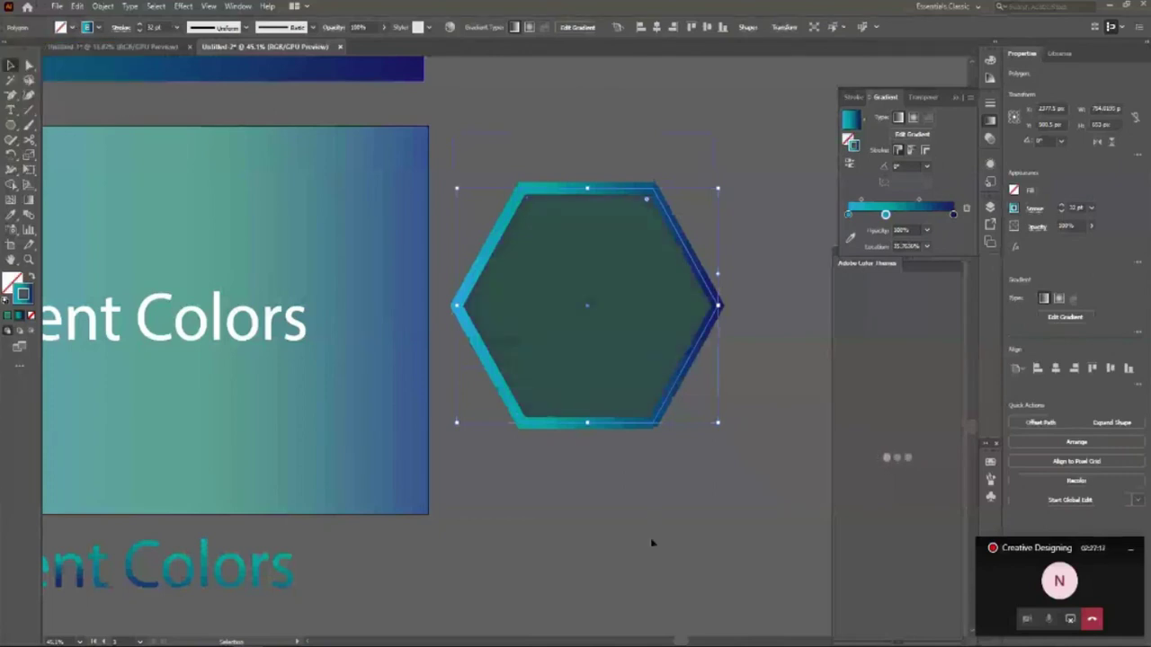
pyautogui.click(653, 543)
# Fill the dark green back hexagon with white sampled from the Gradient Colors text and deselect it.
pyautogui.click(598, 358)
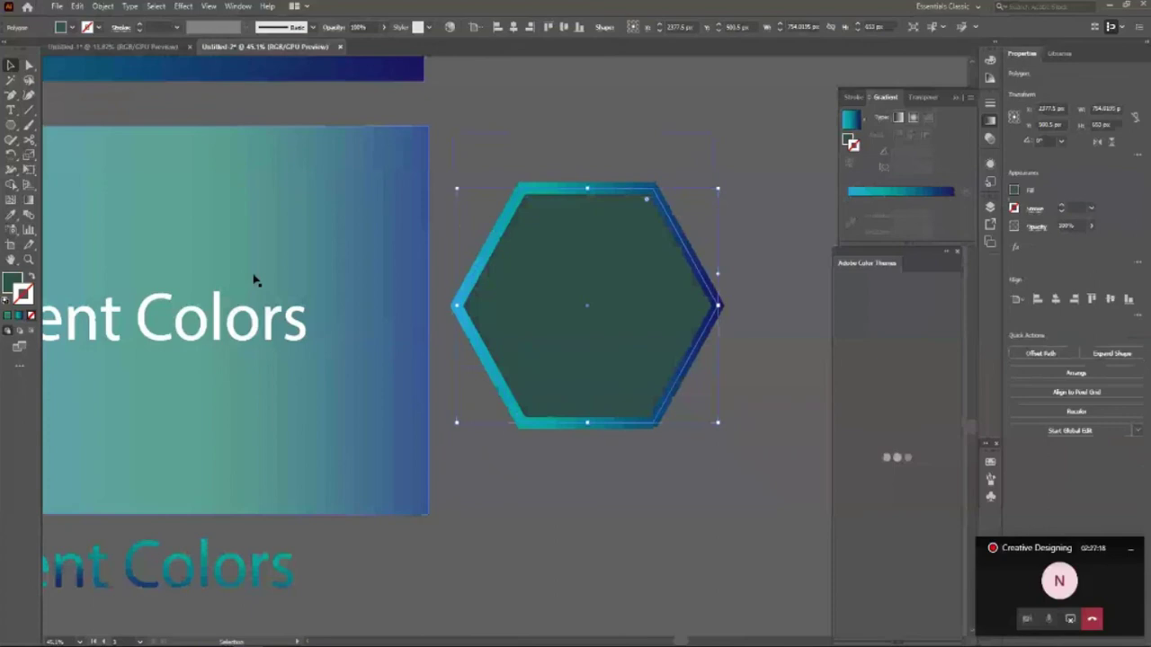
pyautogui.press('i')
pyautogui.click(206, 329)
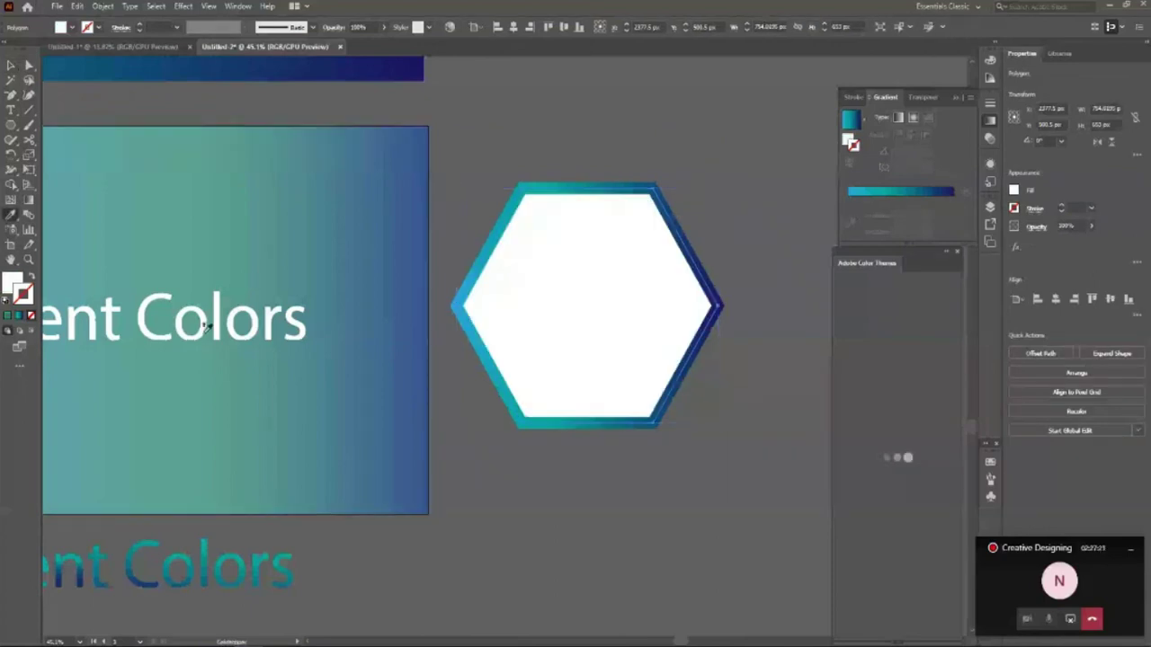
pyautogui.press('v')
pyautogui.click(660, 575)
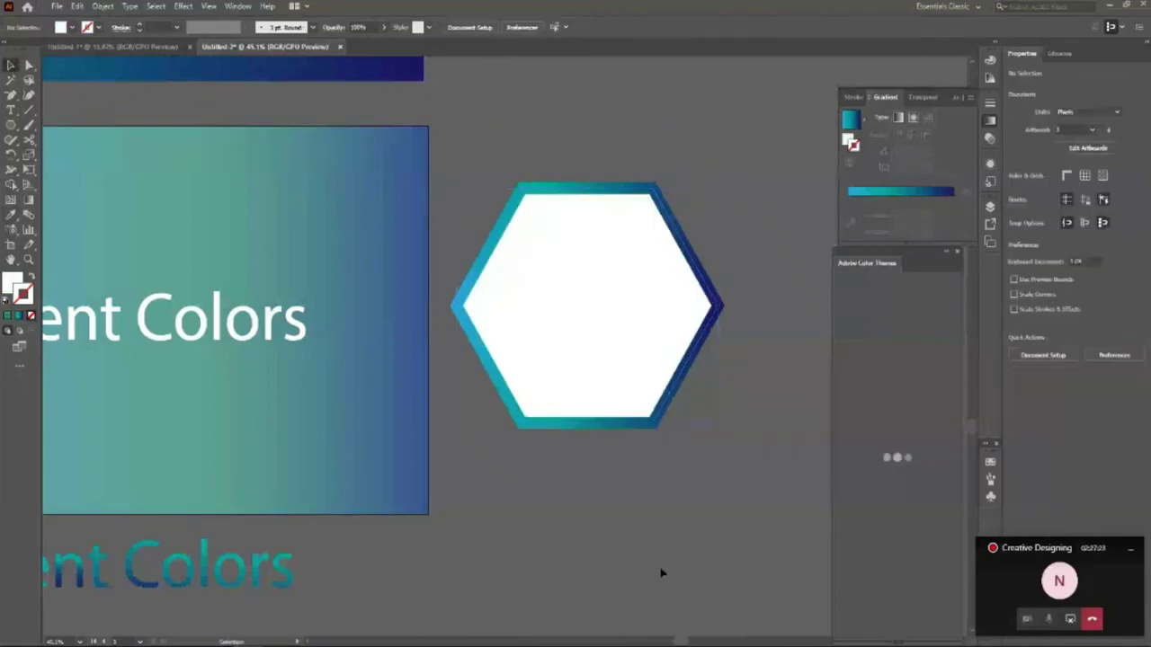
# Select the outlined hexagon, move the white hexagon up out of it, and undo the move.
pyautogui.click(650, 423)
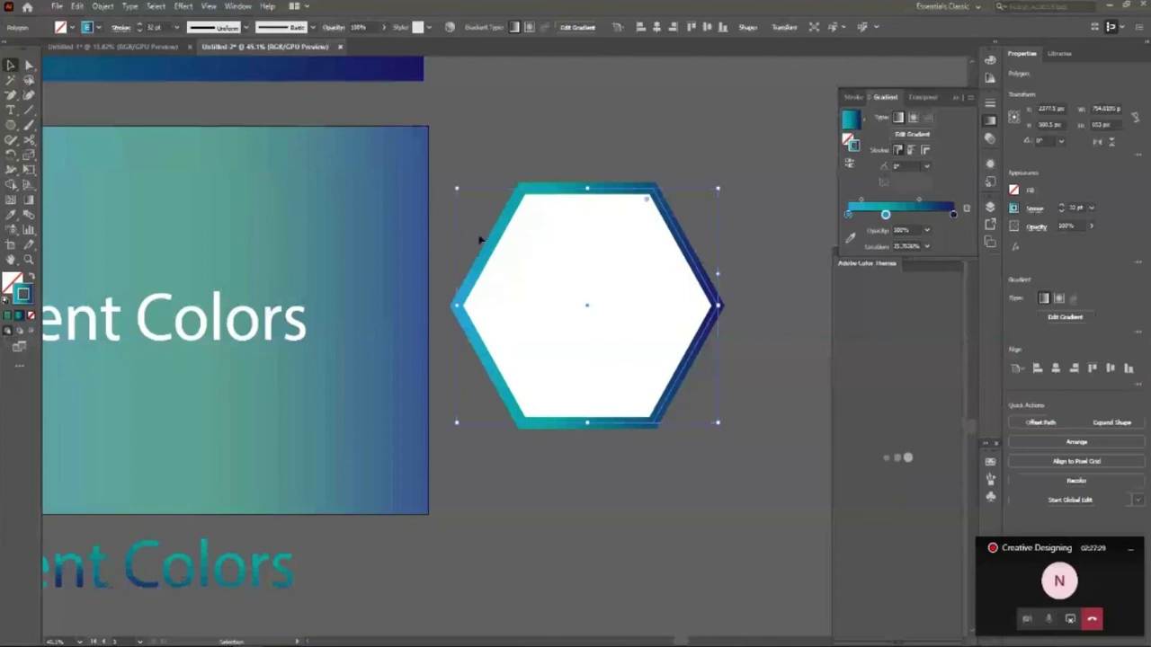
pyautogui.click(651, 540)
pyautogui.moveTo(614, 335); pyautogui.dragTo(614, 198)
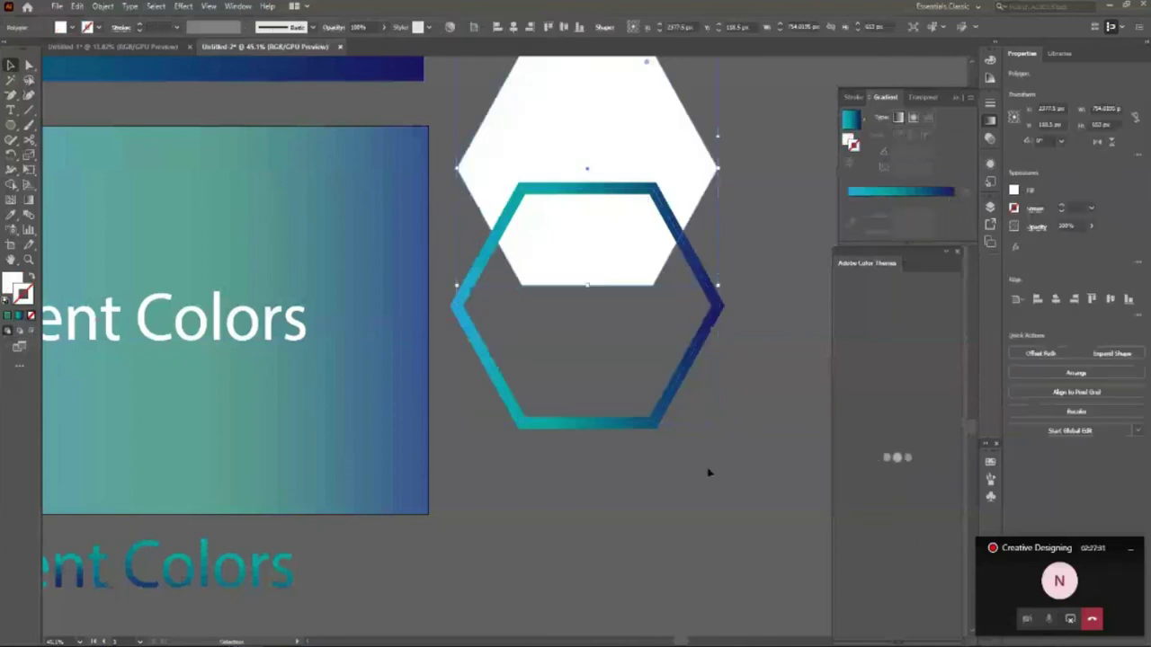
pyautogui.hotkey('ctrl', 'z')
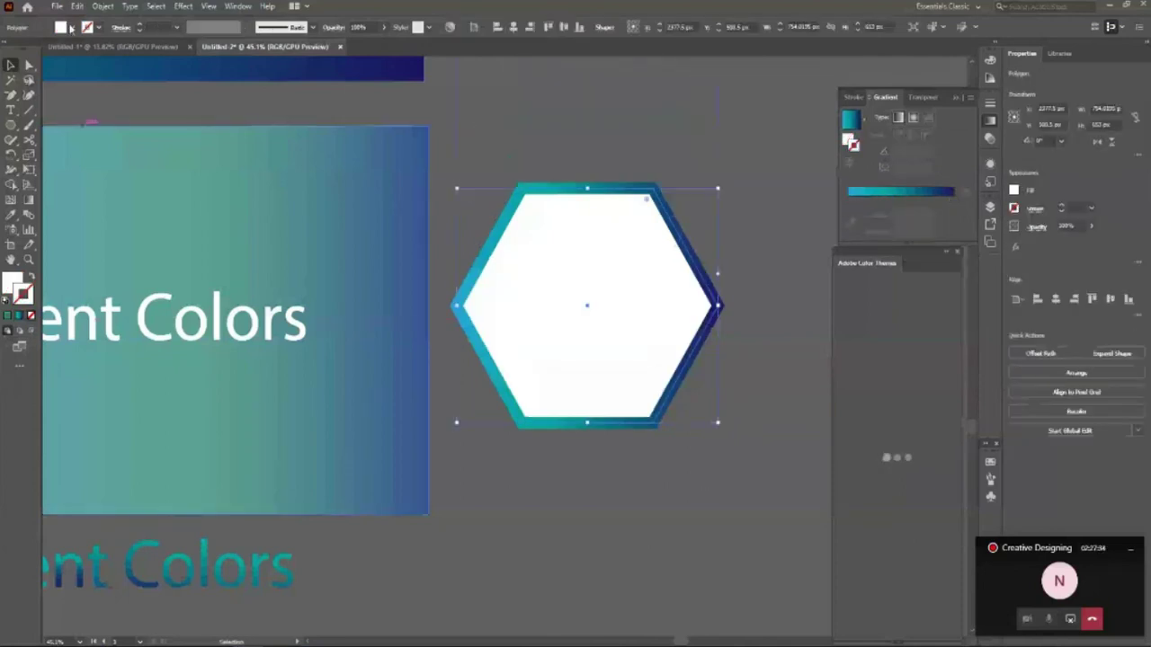
# Apply the White, Black gradient preset to the fill of the white back hexagon and deselect it.
pyautogui.click(847, 140)
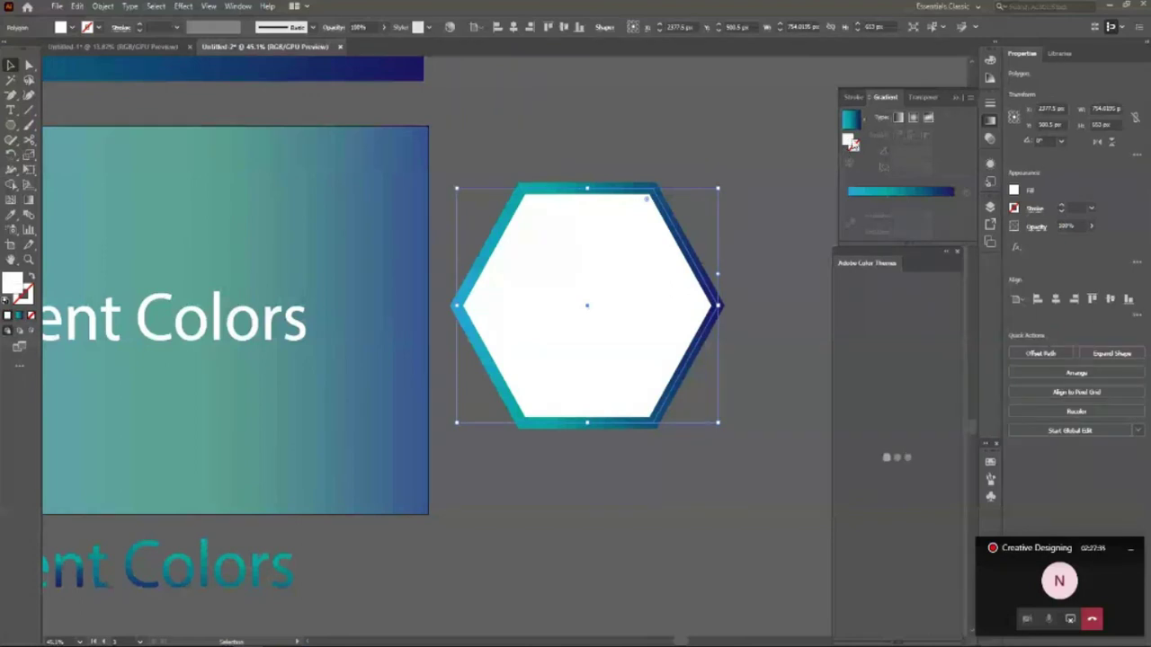
pyautogui.click(860, 199)
pyautogui.click(860, 120)
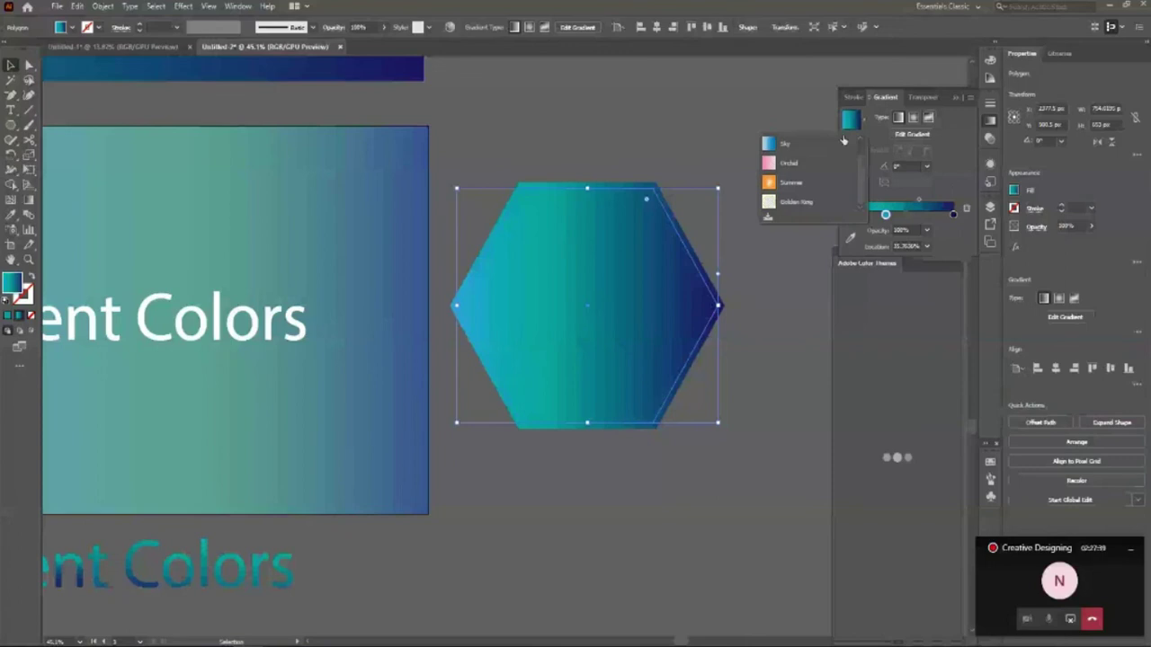
pyautogui.scroll(1, 816, 144)
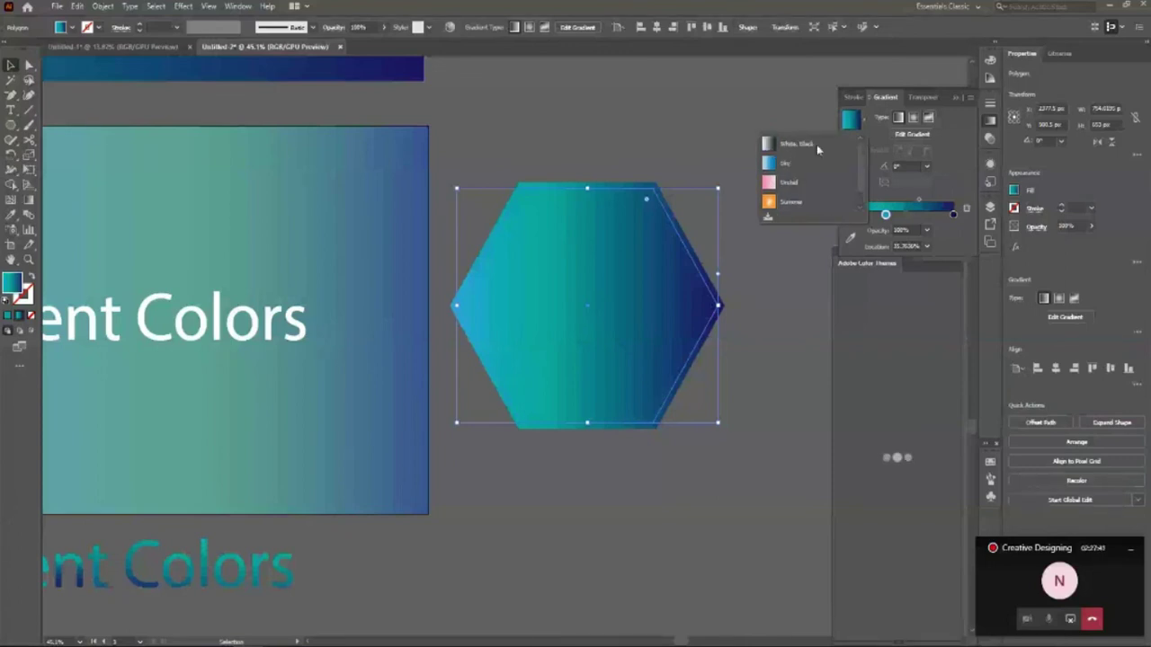
pyautogui.click(817, 144)
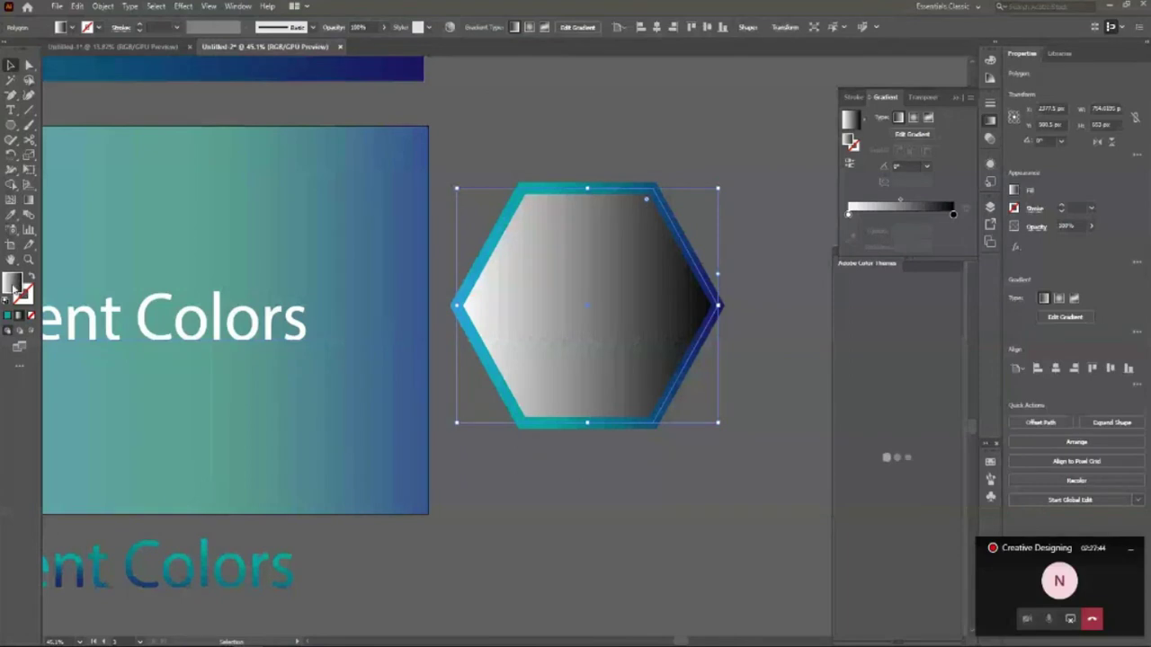
pyautogui.click(603, 512)
# Try moving the black-and-white gradient hexagon up out of the outlined one twice, undoing each move.
pyautogui.moveTo(620, 313); pyautogui.dragTo(596, 189)
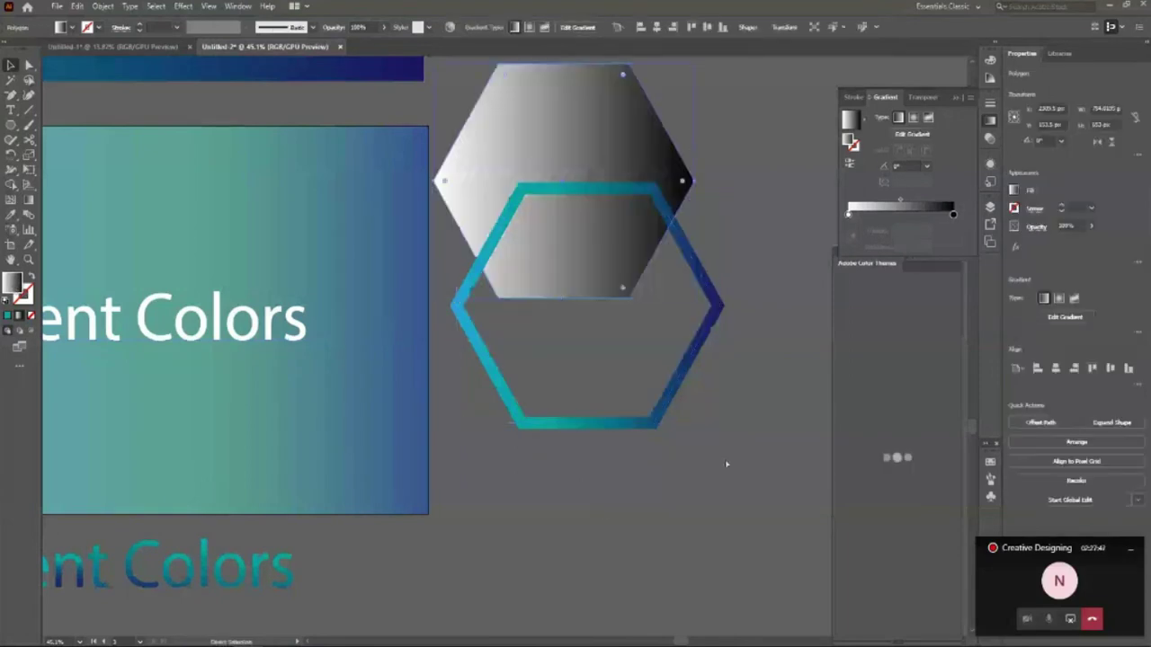
pyautogui.hotkey('ctrl', 'z')
pyautogui.moveTo(626, 385); pyautogui.dragTo(620, 309)
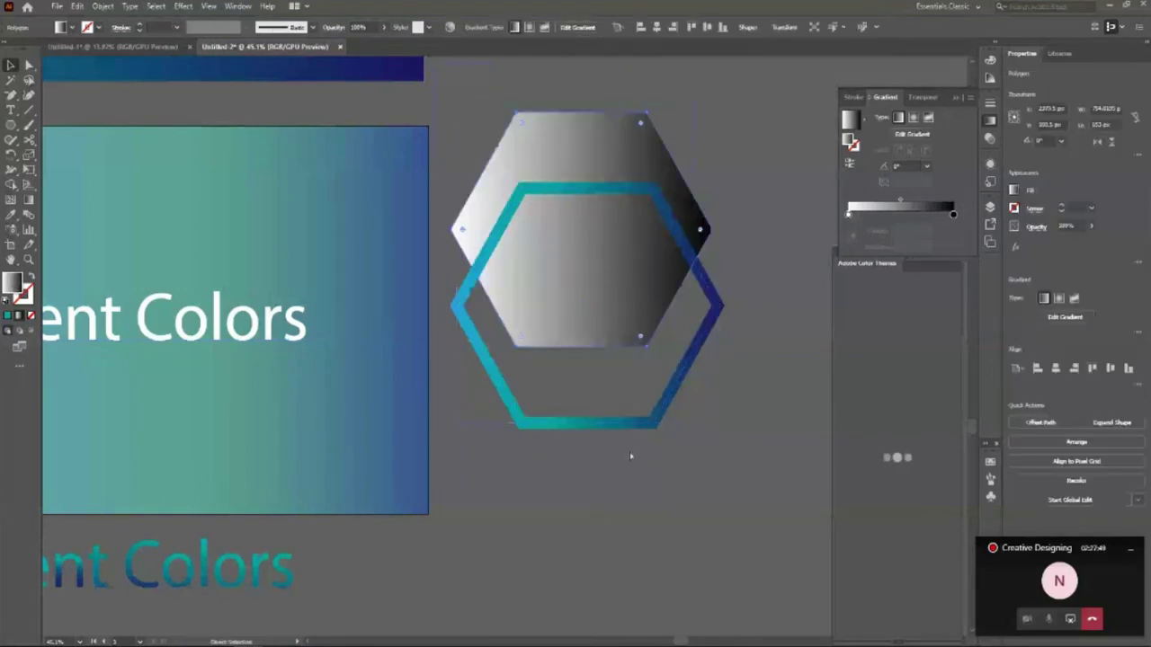
pyautogui.hotkey('ctrl', 'z')
pyautogui.press('v')
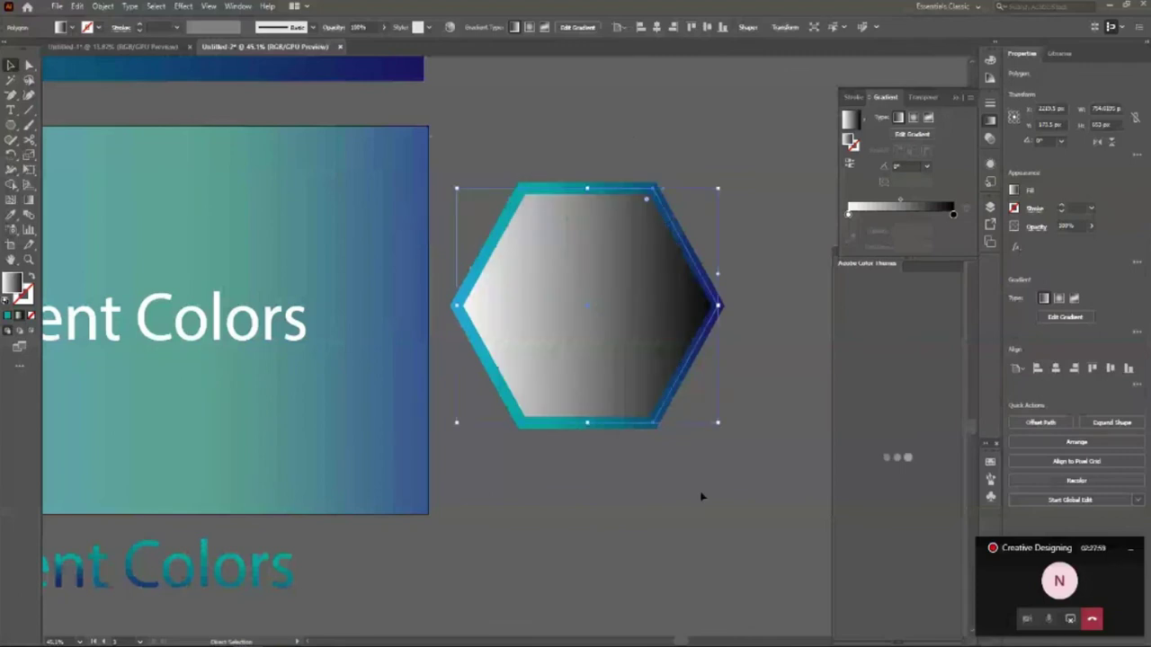
# Fill the outlined hexagon with a light greyish blue chosen in the Color Picker and deselect it.
pyautogui.press('x')
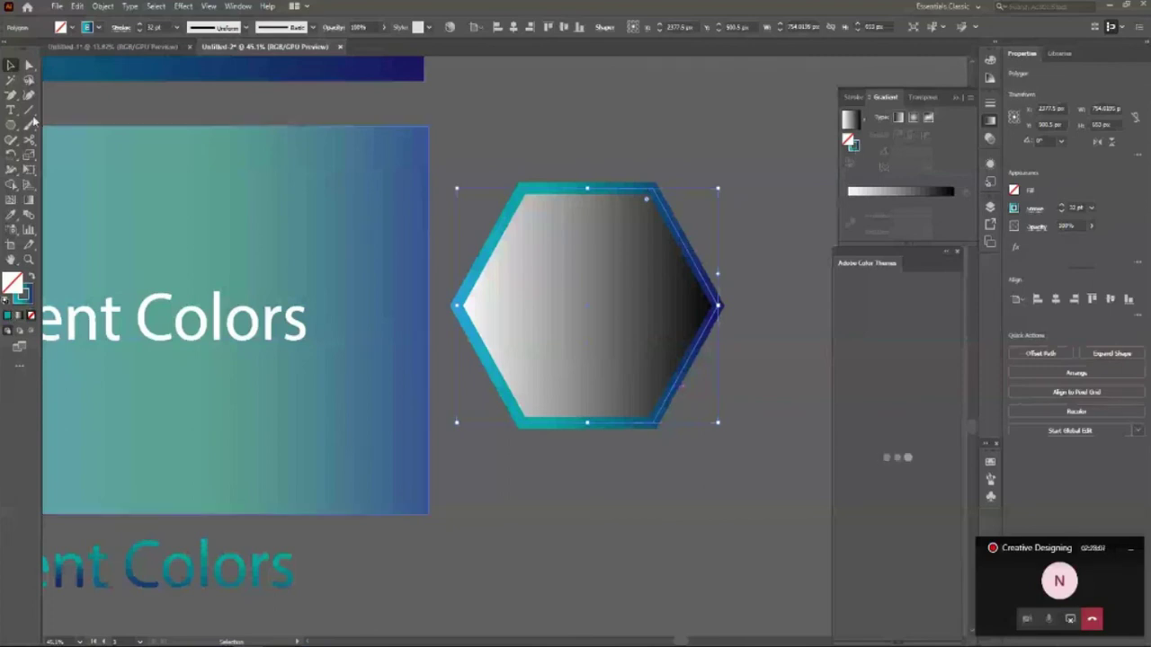
pyautogui.doubleClick(20, 293)
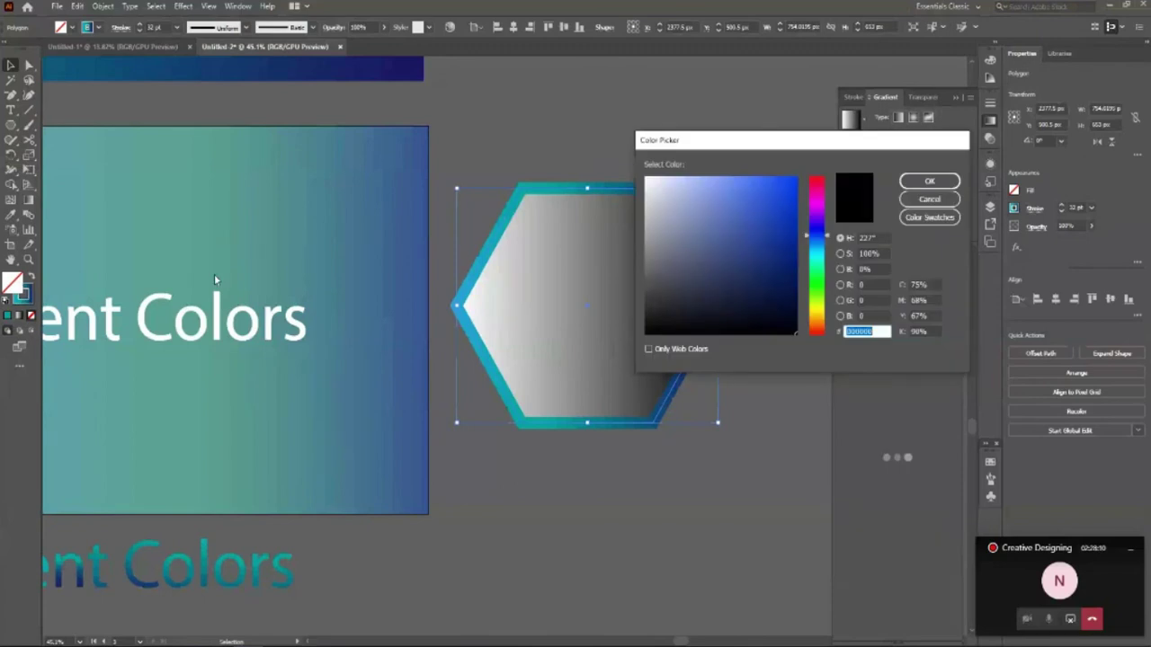
pyautogui.click(672, 191)
pyautogui.click(929, 181)
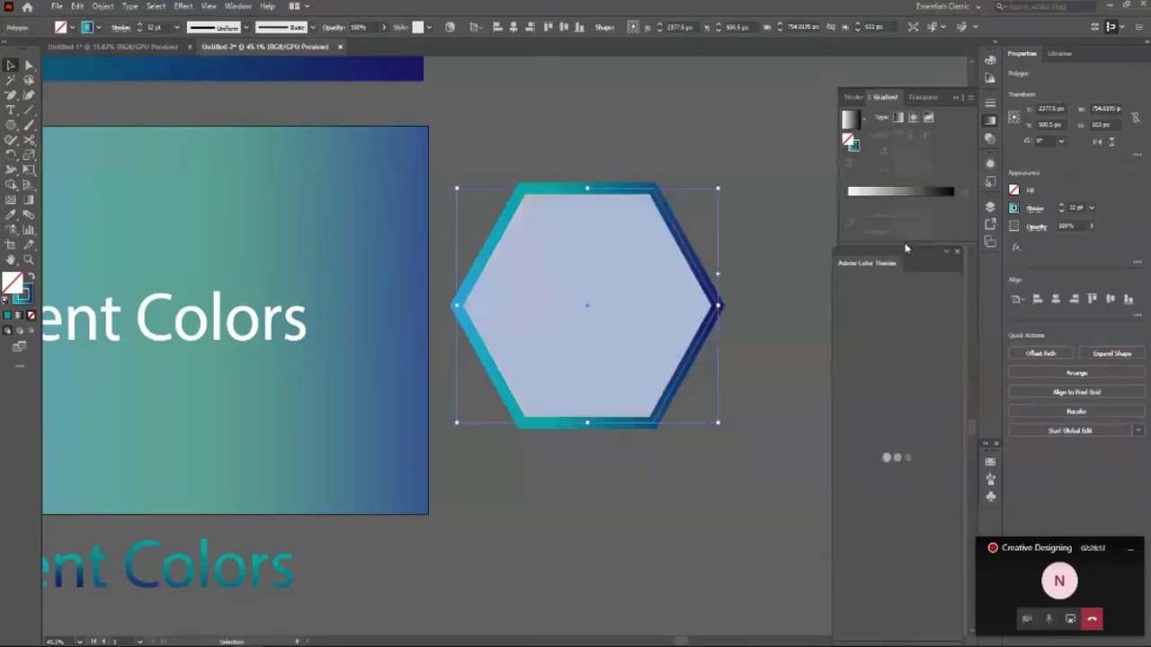
pyautogui.click(647, 542)
# Move the light blue outlined hexagon up off the gradient one, undo both the move and its fill, and deselect.
pyautogui.moveTo(599, 332); pyautogui.dragTo(621, 187)
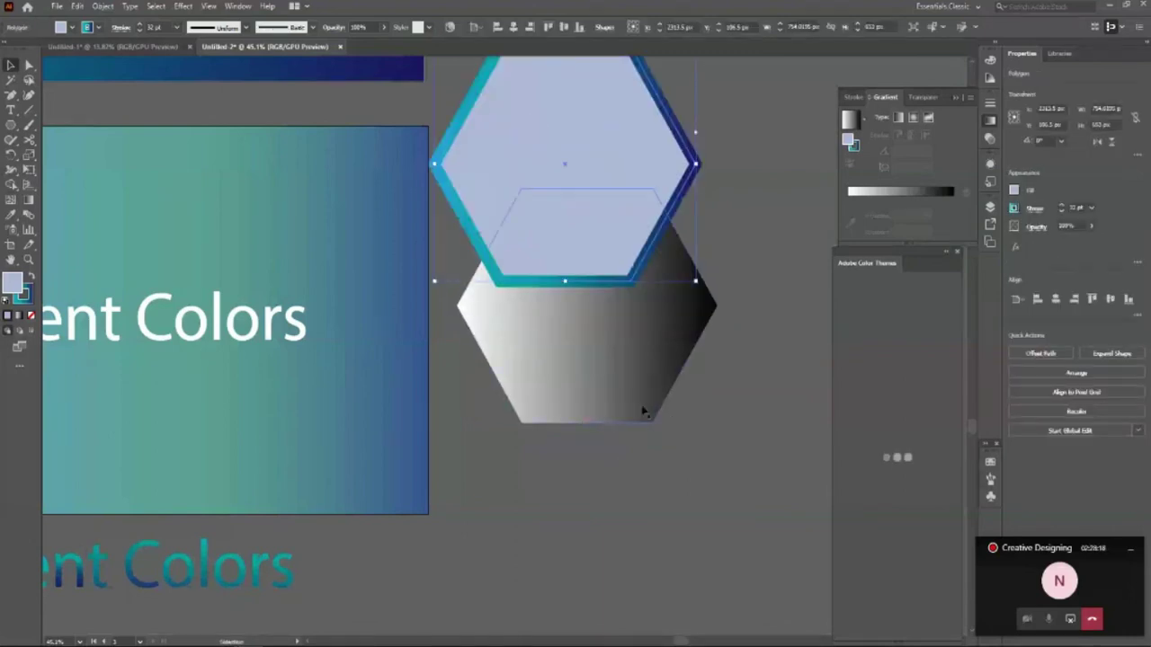
pyautogui.hotkey('ctrl', 'z')
pyautogui.hotkey('ctrl', 'z')
pyautogui.click(644, 498)
# Examine the complete set of color artboards together with their side swatches and the stacked hexagons.
pyautogui.press('z')
pyautogui.moveTo(630, 318); pyautogui.dragTo(488, 363)
pyautogui.scroll(2, 500, 363)
pyautogui.moveTo(545, 320); pyautogui.dragTo(381, 377)
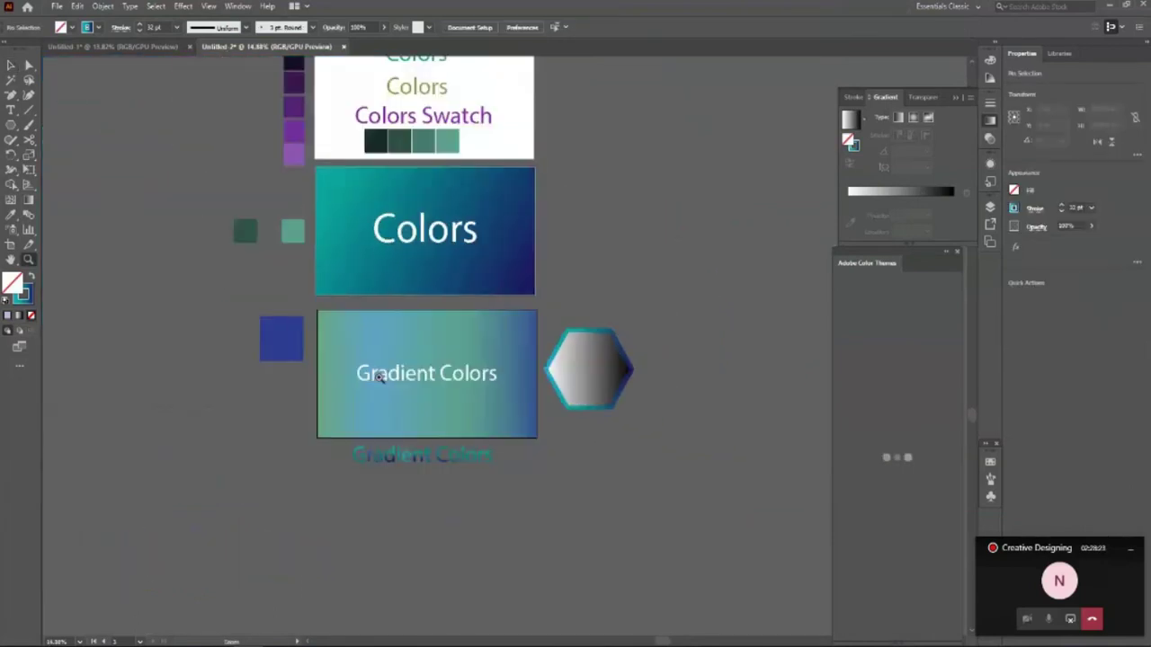
pyautogui.scroll(2, 385, 360)
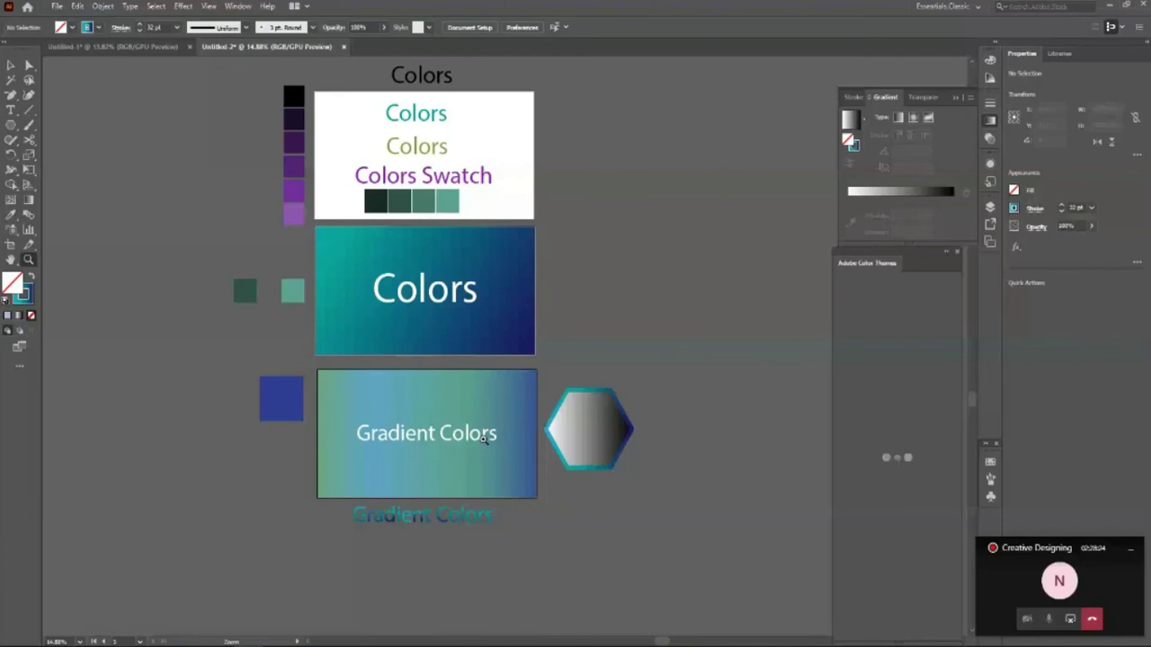
pyautogui.click(537, 486)
pyautogui.moveTo(495, 266); pyautogui.dragTo(404, 280)
pyautogui.scroll(1, 404, 277)
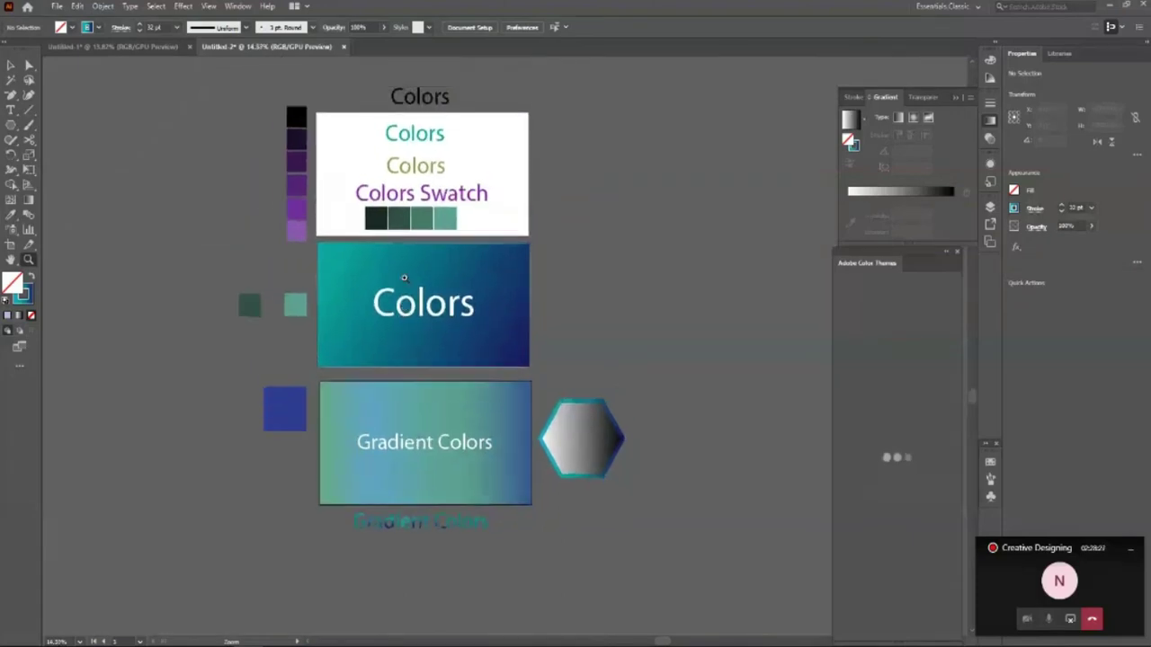
pyautogui.click(476, 150)
pyautogui.click(9, 65)
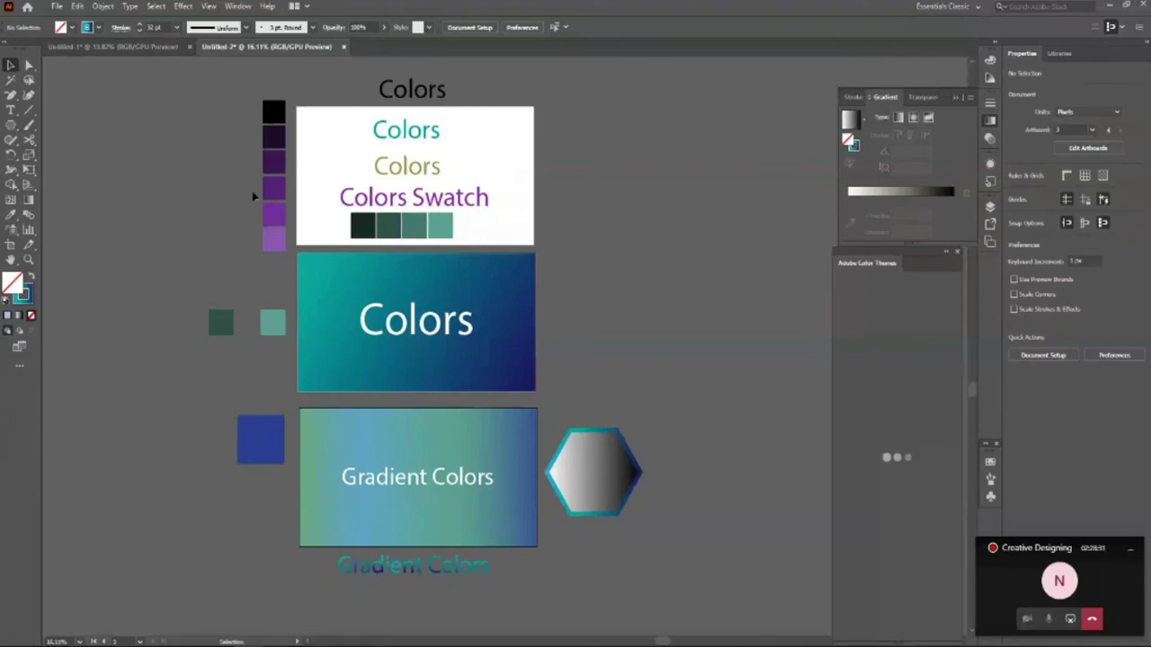
pyautogui.scroll(-2, 549, 257)
pyautogui.scroll(2, 360, 457)
# Set the blending mode of the black-and-white gradient hexagon to Multiply and deselect it.
pyautogui.click(990, 139)
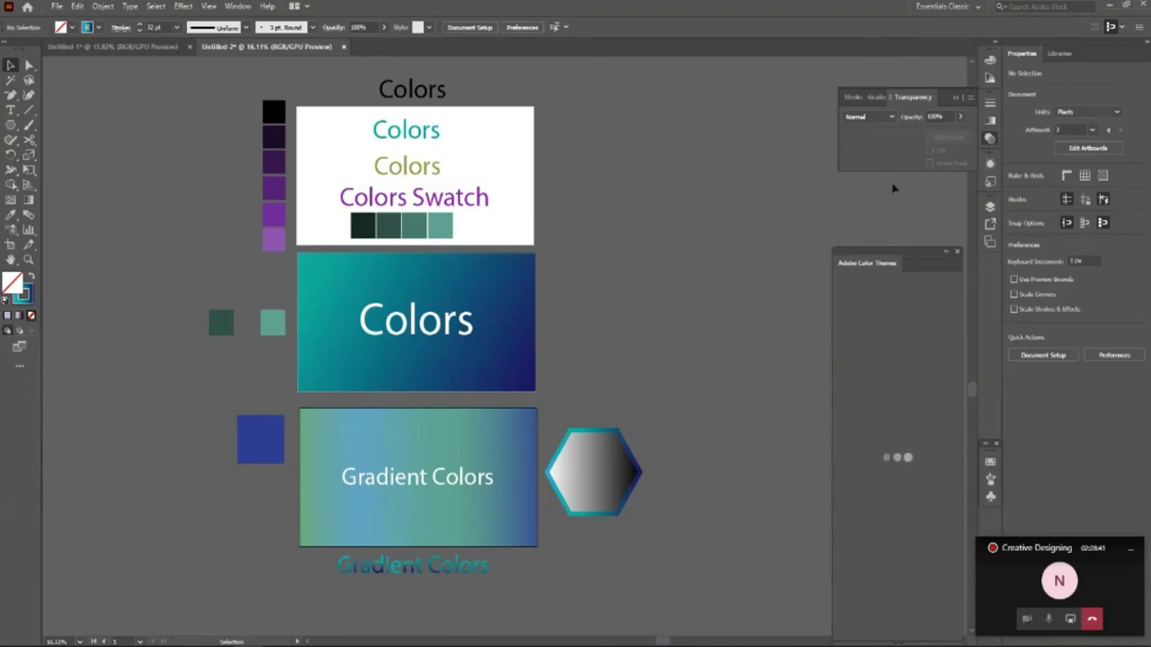
pyautogui.click(622, 485)
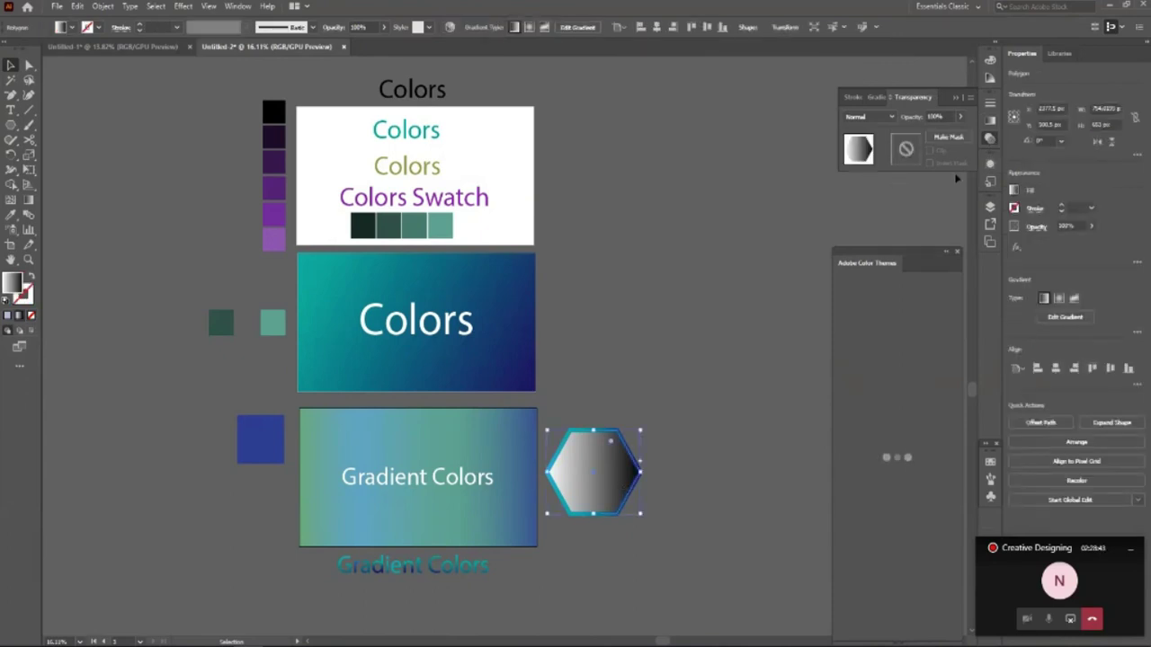
pyautogui.click(892, 118)
pyautogui.click(867, 160)
pyautogui.click(542, 540)
# Examine the outlined Gradient Colors text below the last artboard up close, and review all the artboards.
pyautogui.scroll(-2, 542, 539)
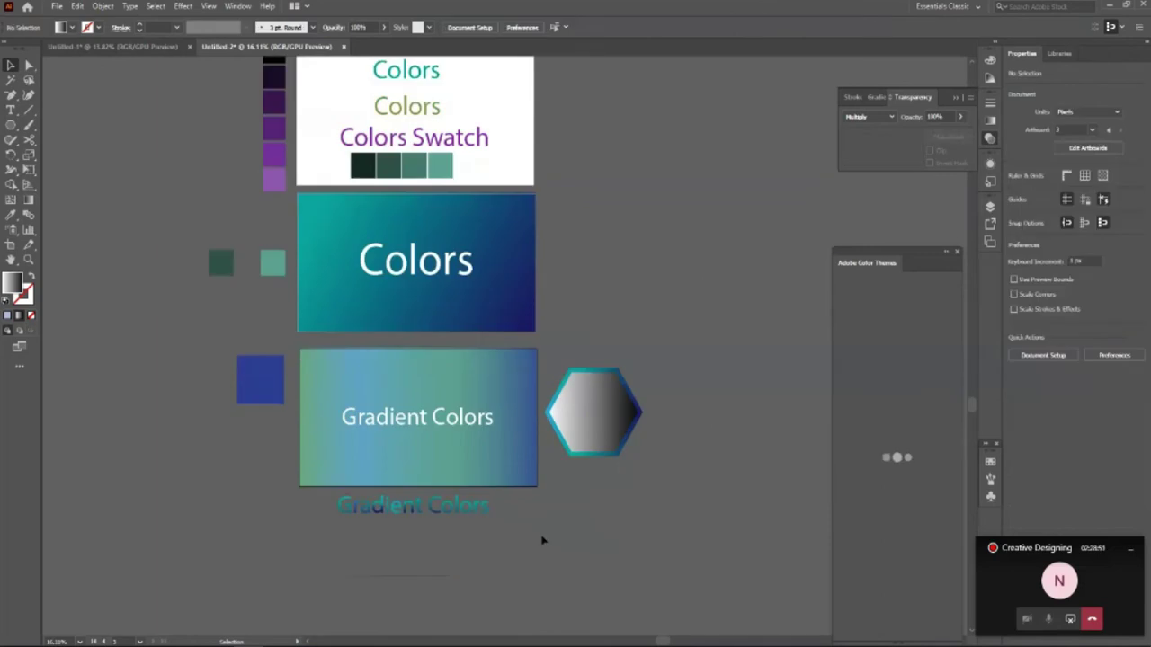
pyautogui.press('z')
pyautogui.moveTo(420, 494); pyautogui.dragTo(657, 445)
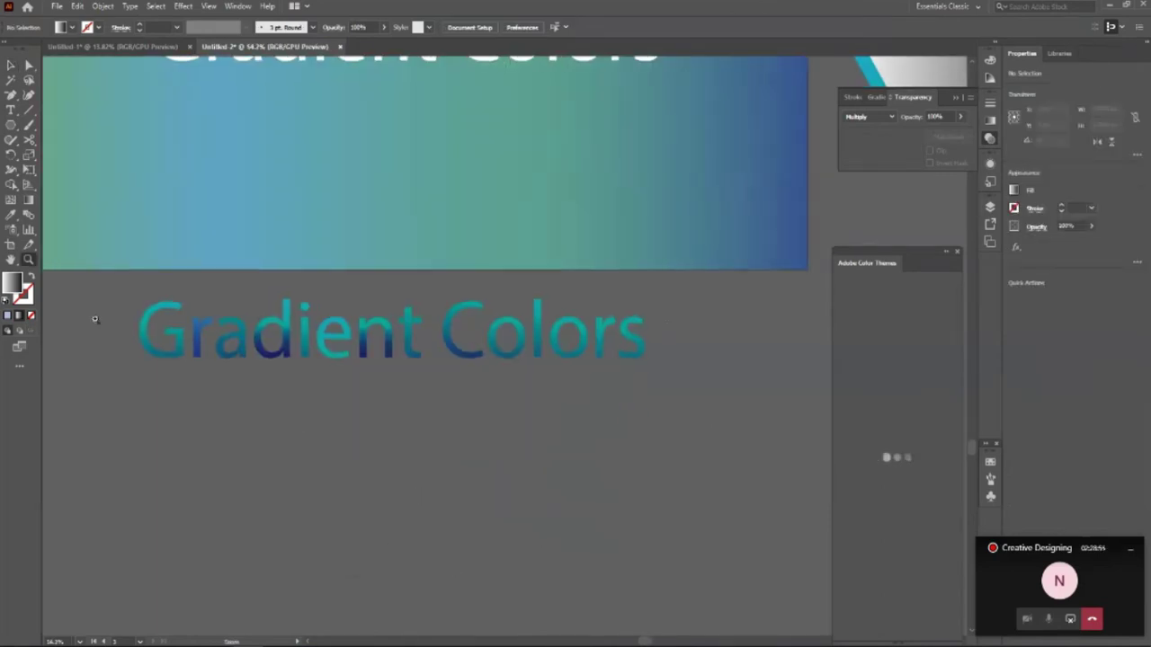
pyautogui.moveTo(355, 350); pyautogui.dragTo(308, 383)
pyautogui.scroll(1, 440, 315)
pyautogui.keyDown('alt'); pyautogui.click(440, 315); pyautogui.keyUp('alt')
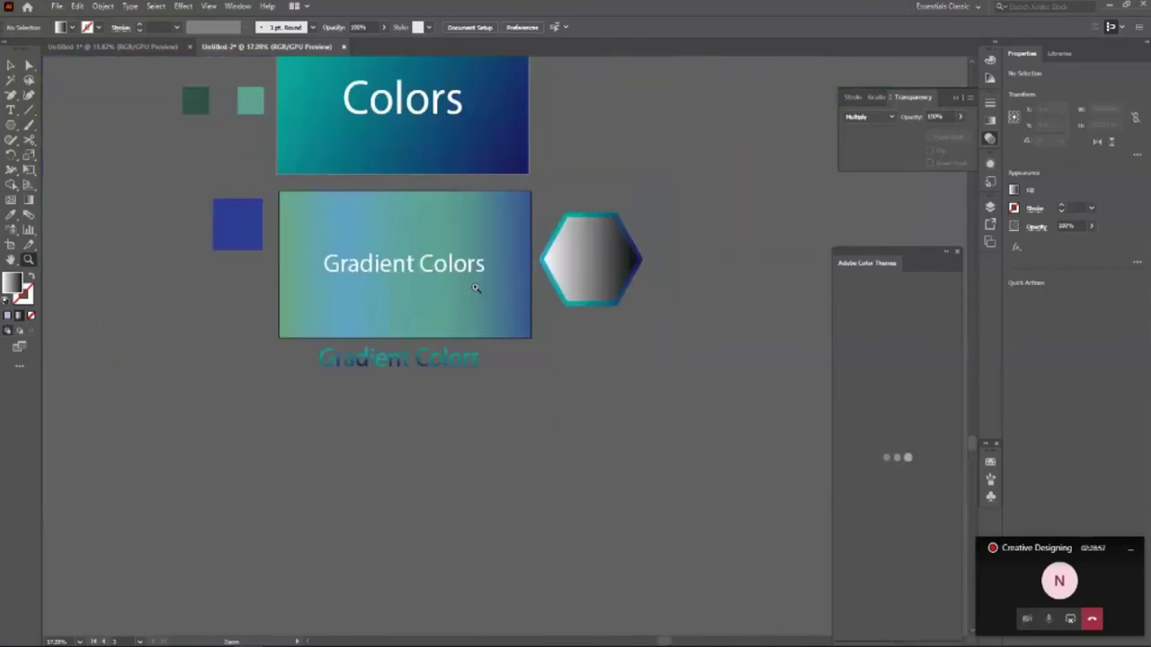
pyautogui.scroll(3, 539, 283)
pyautogui.scroll(1, 591, 285)
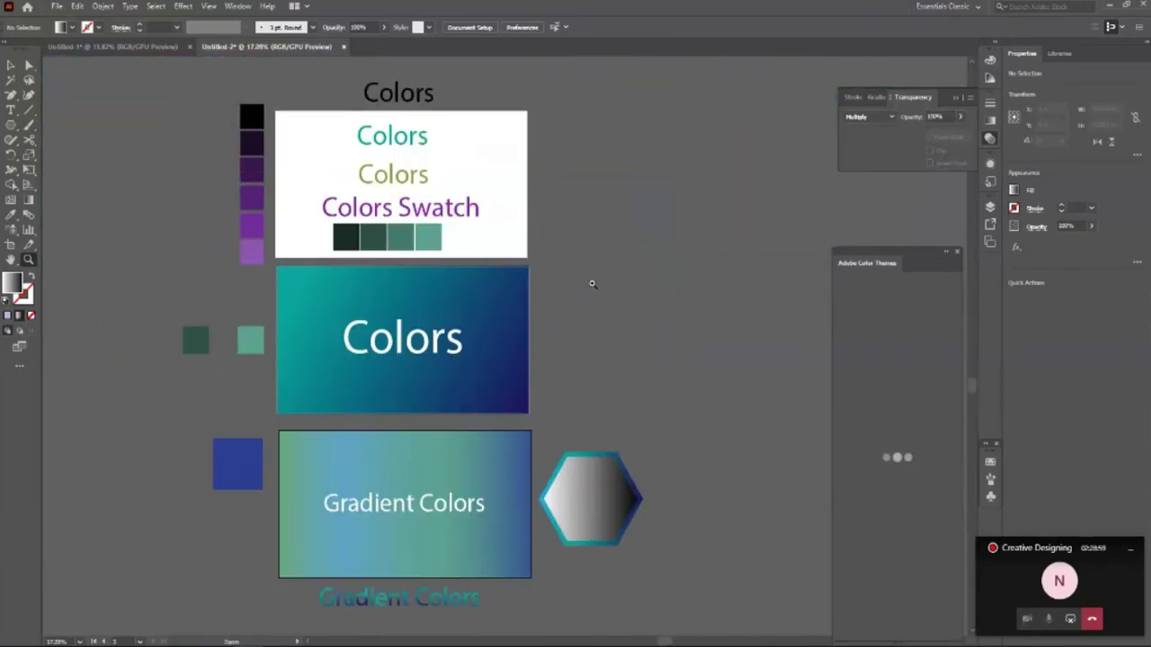
pyautogui.press('v')
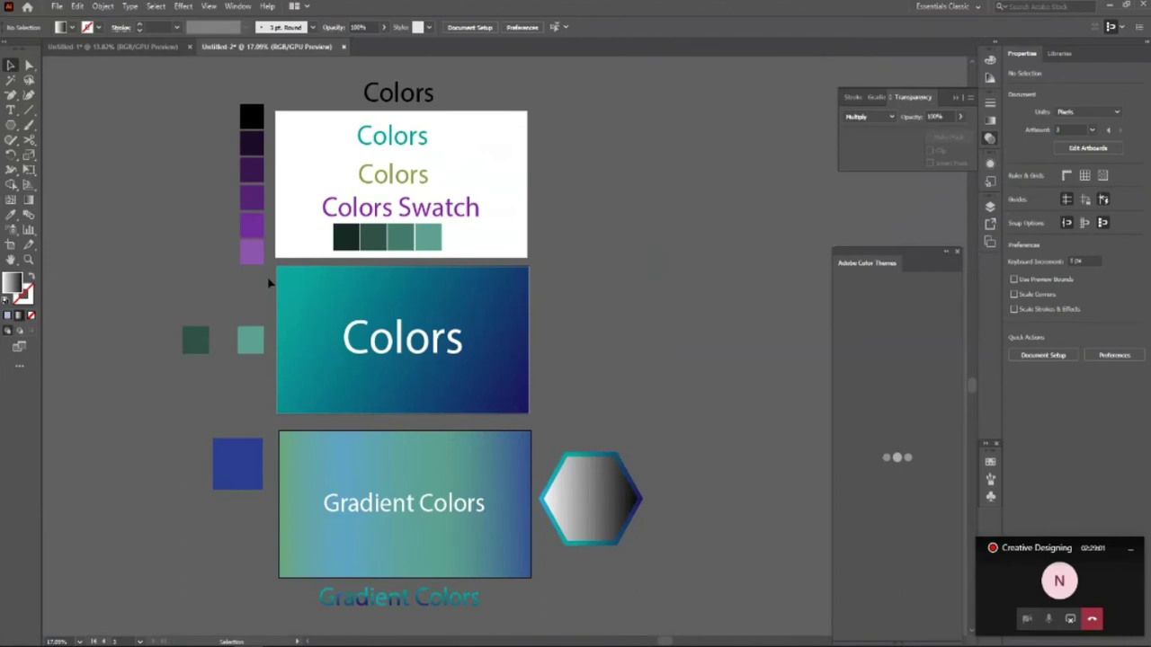
# Select the outlined Gradient Colors text group below the last artboard.
pyautogui.scroll(-2, 470, 385)
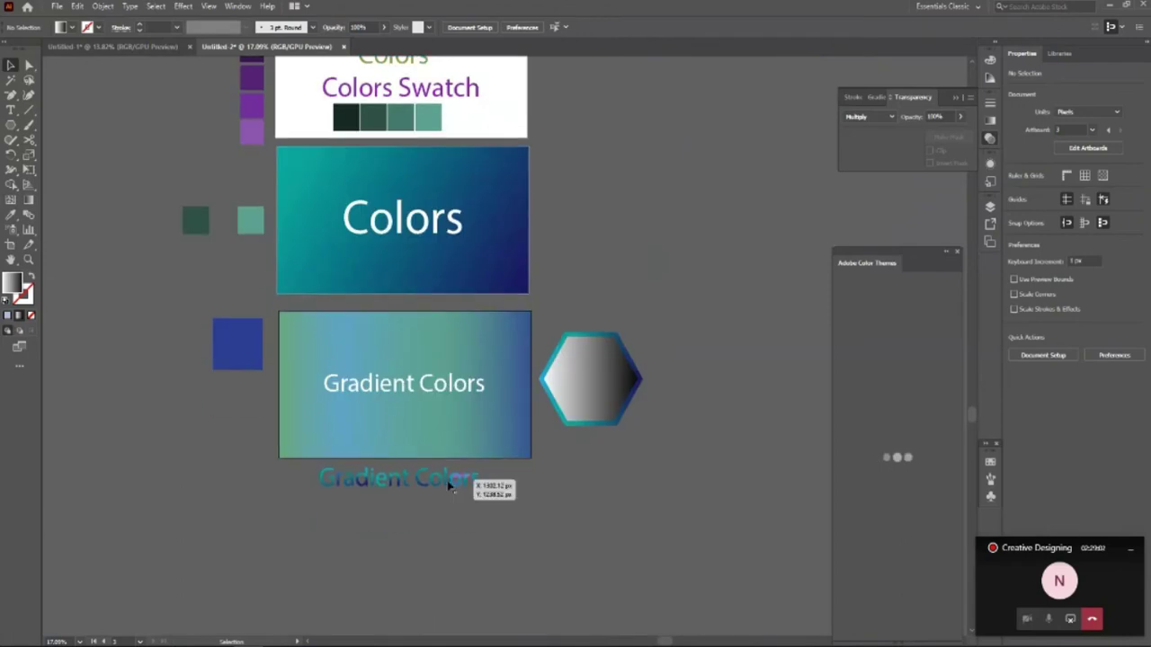
pyautogui.click(448, 485)
pyautogui.press('z')
pyautogui.moveTo(668, 465); pyautogui.dragTo(688, 480)
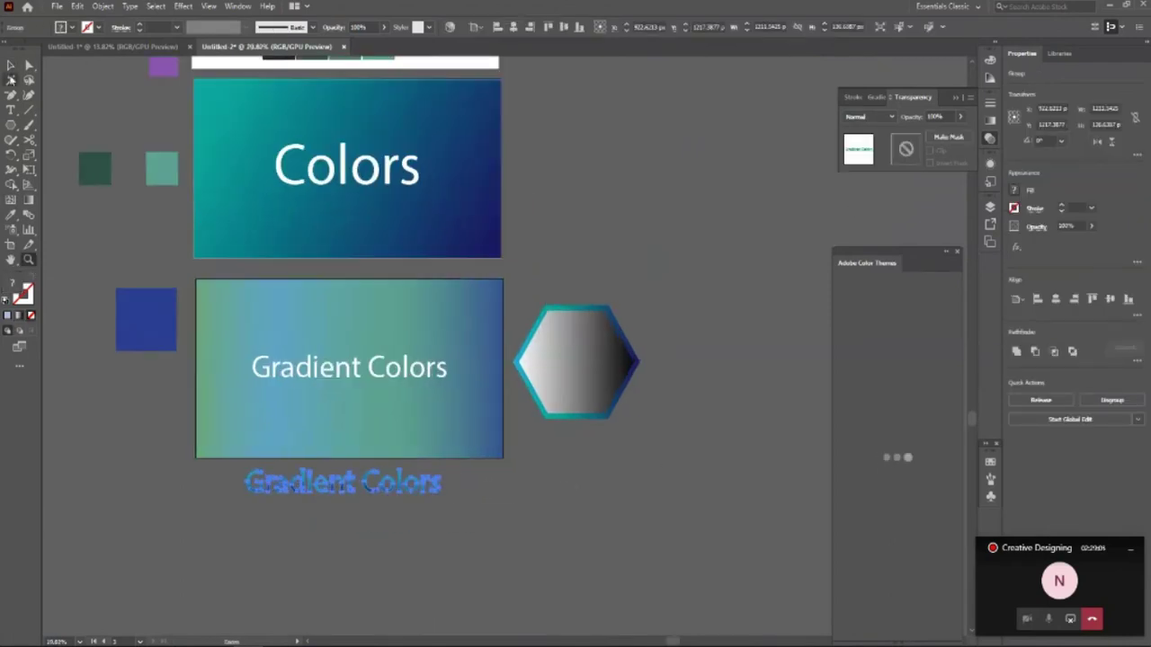
pyautogui.click(11, 65)
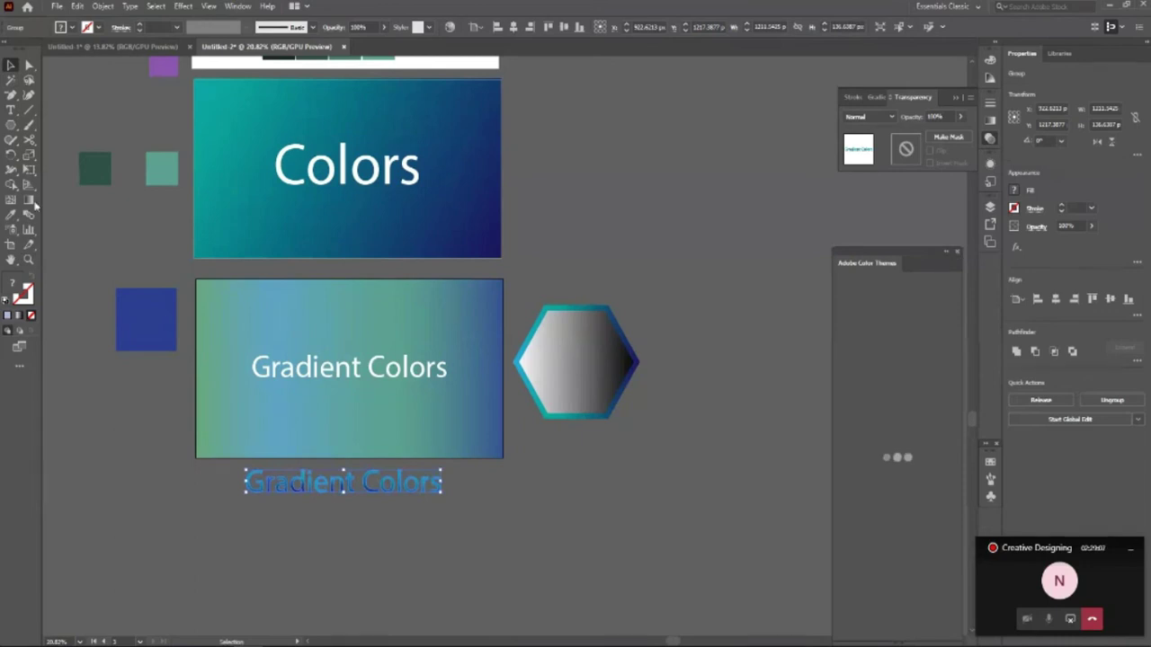
# Save the gradient fill of the middle Colors artboard's background as a new swatch named Green8Blue.
pyautogui.click(465, 185)
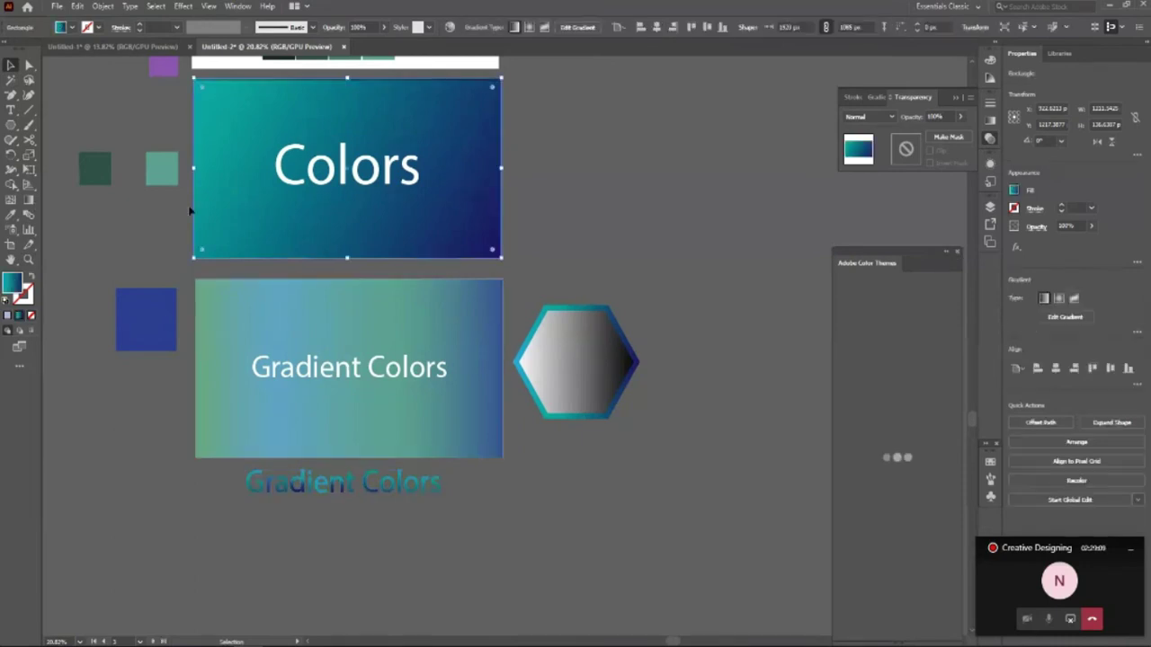
pyautogui.click(63, 27)
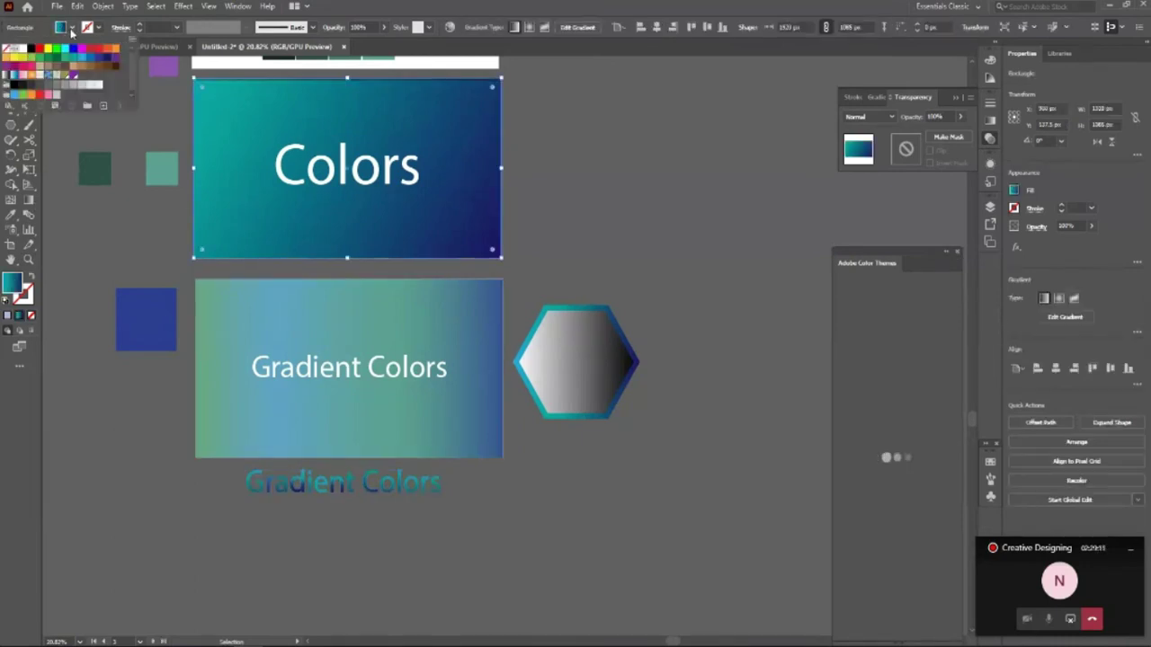
pyautogui.click(104, 106)
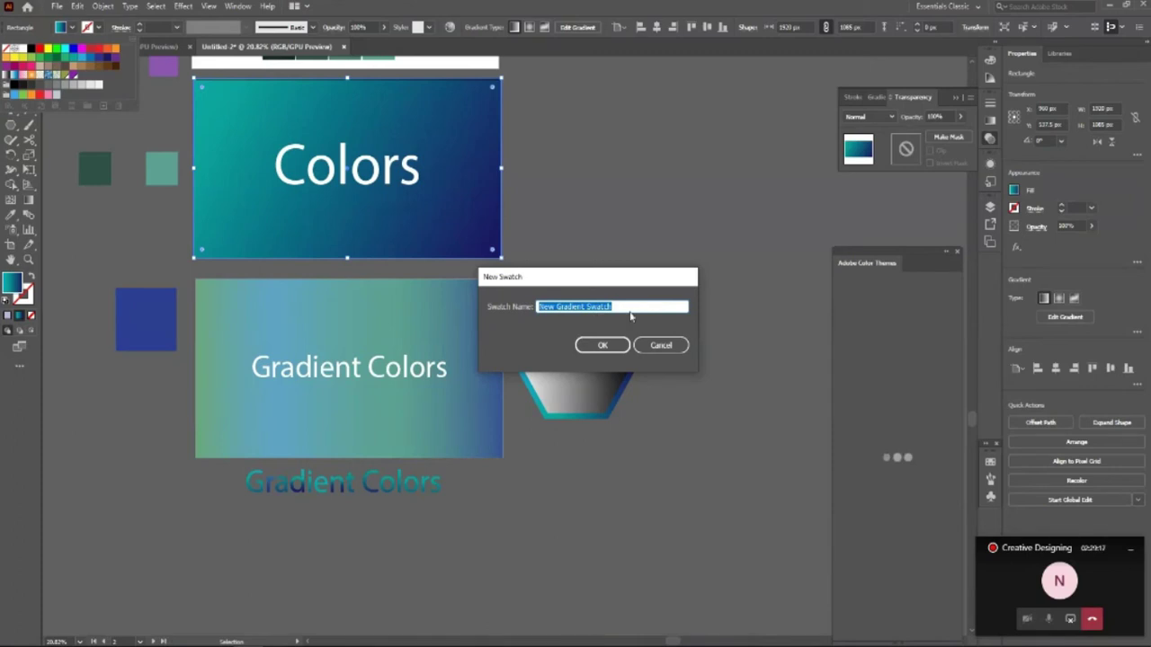
pyautogui.write('Green8')
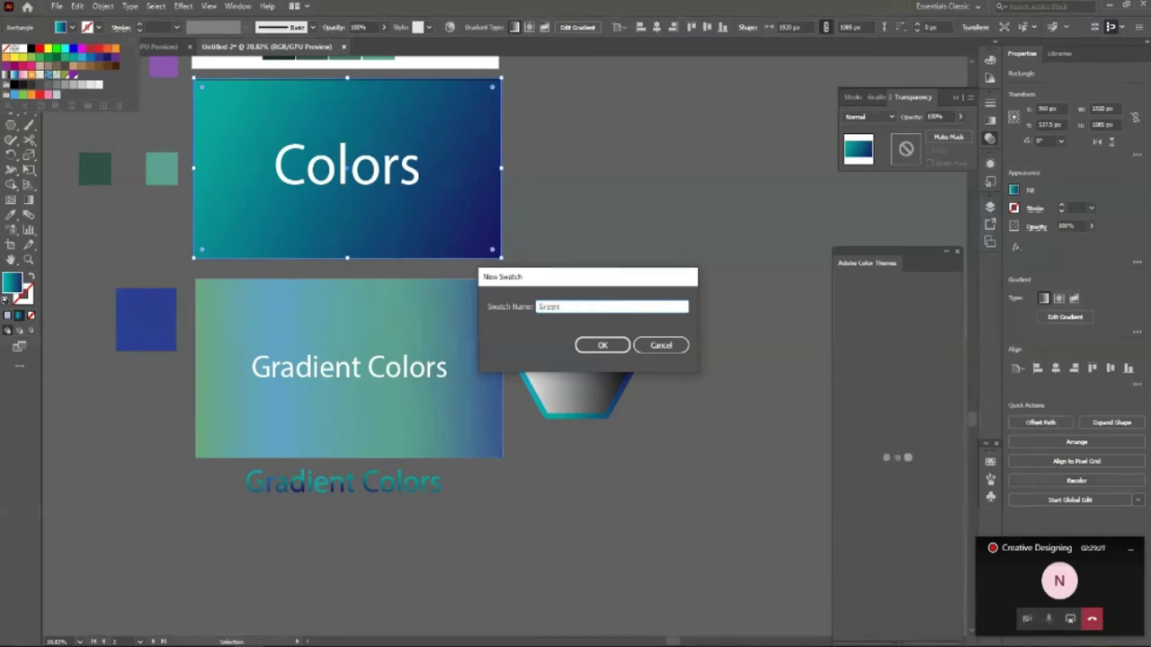
pyautogui.write('Blue')
pyautogui.press('Return')
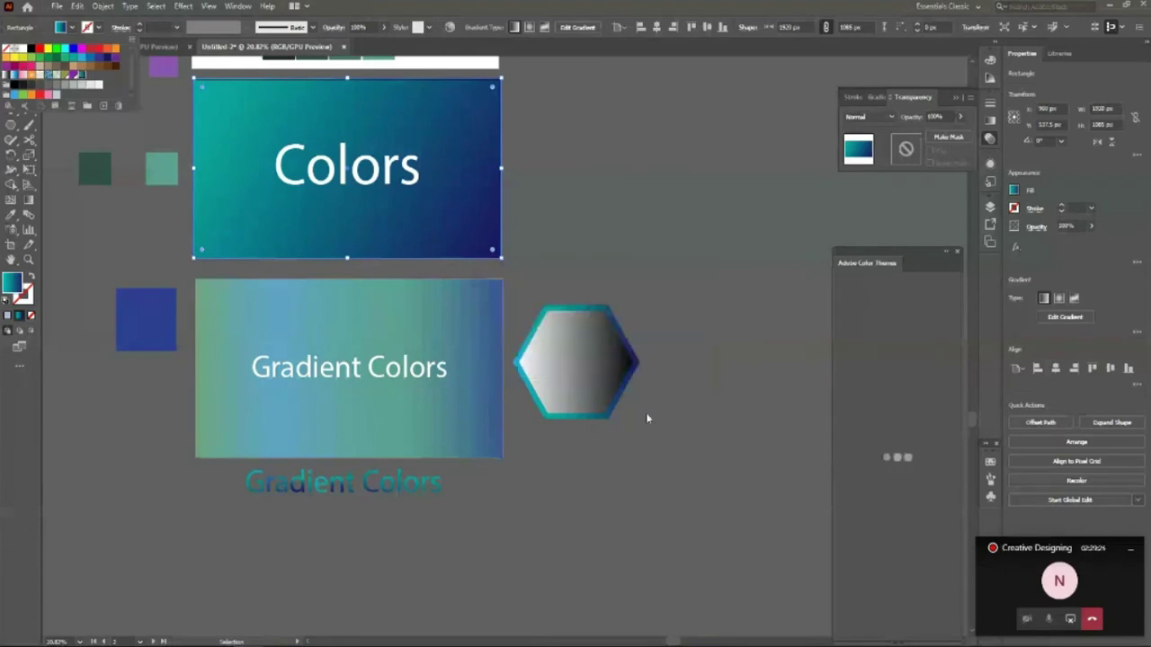
# Fill the blue square beside the Gradient Colors artboard with the saved green-blue gradient swatch and deselect it.
pyautogui.click(145, 319)
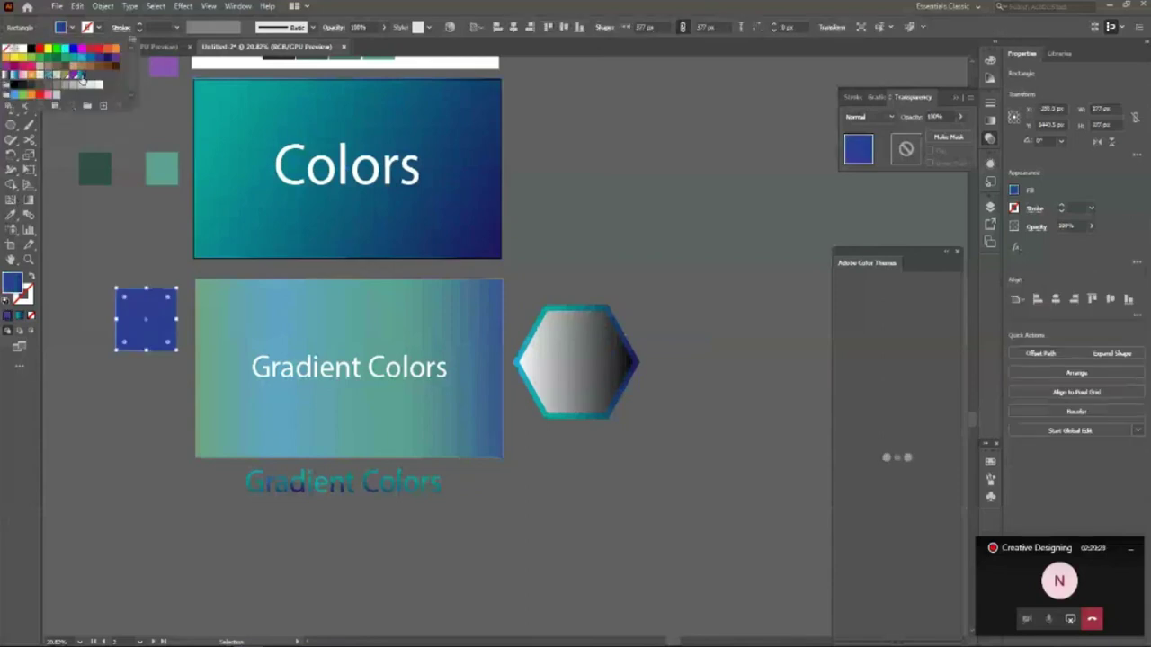
pyautogui.click(79, 72)
pyautogui.click(111, 242)
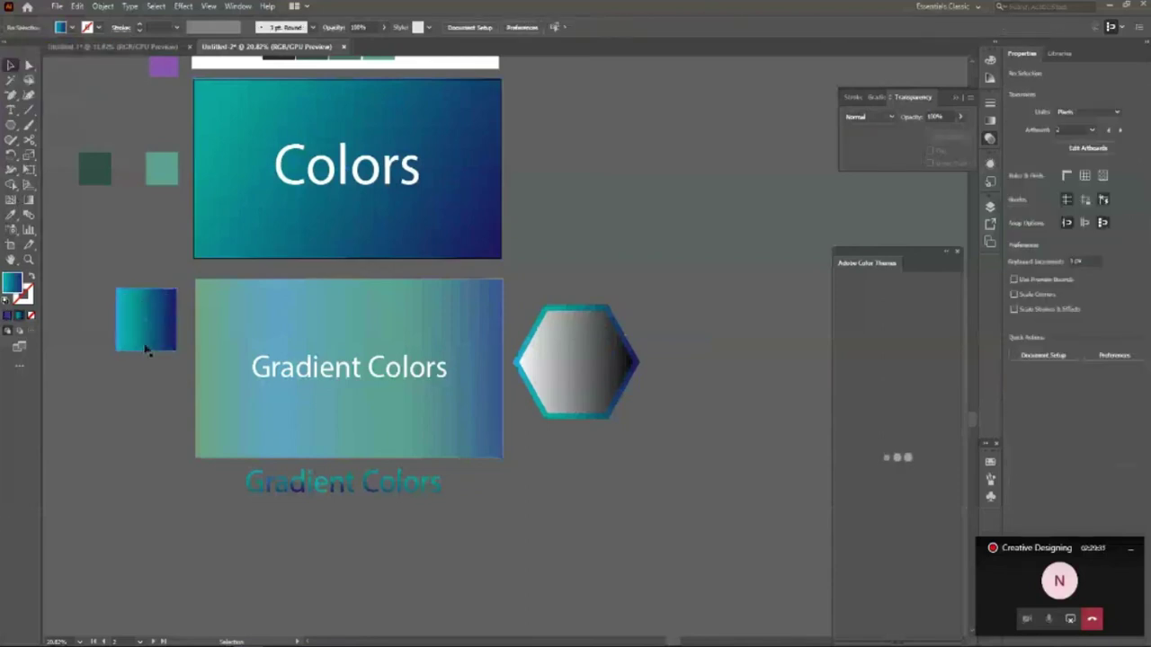
pyautogui.scroll(3, 663, 470)
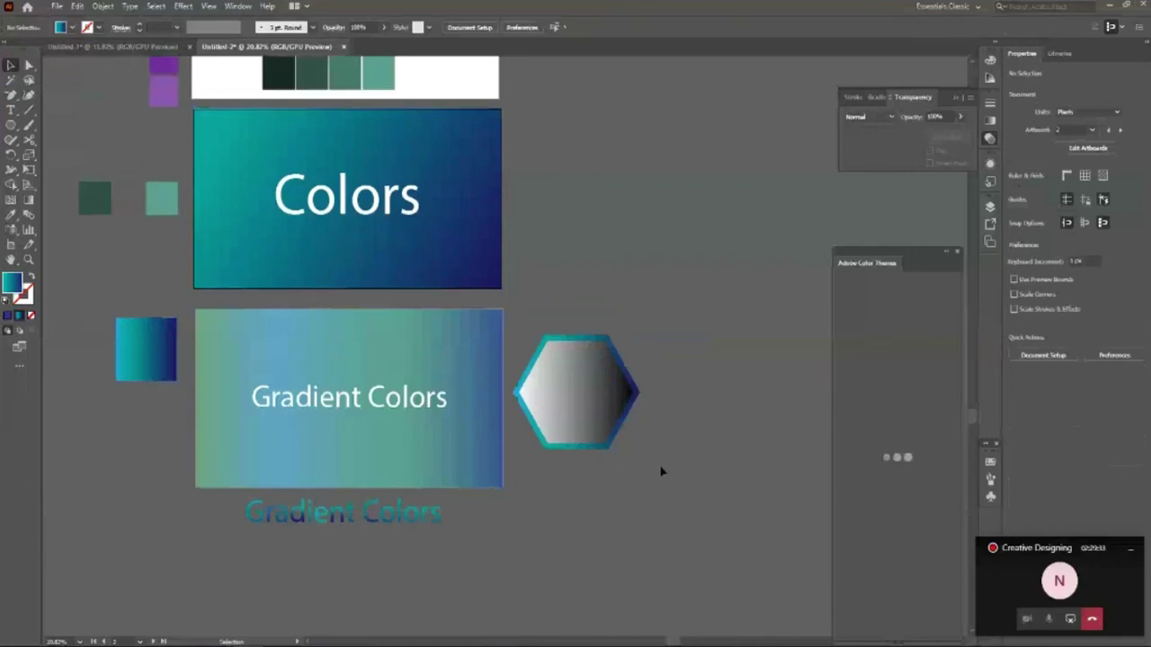
pyautogui.moveTo(639, 262); pyautogui.dragTo(549, 367)
pyautogui.scroll(3, 549, 367)
pyautogui.click(11, 65)
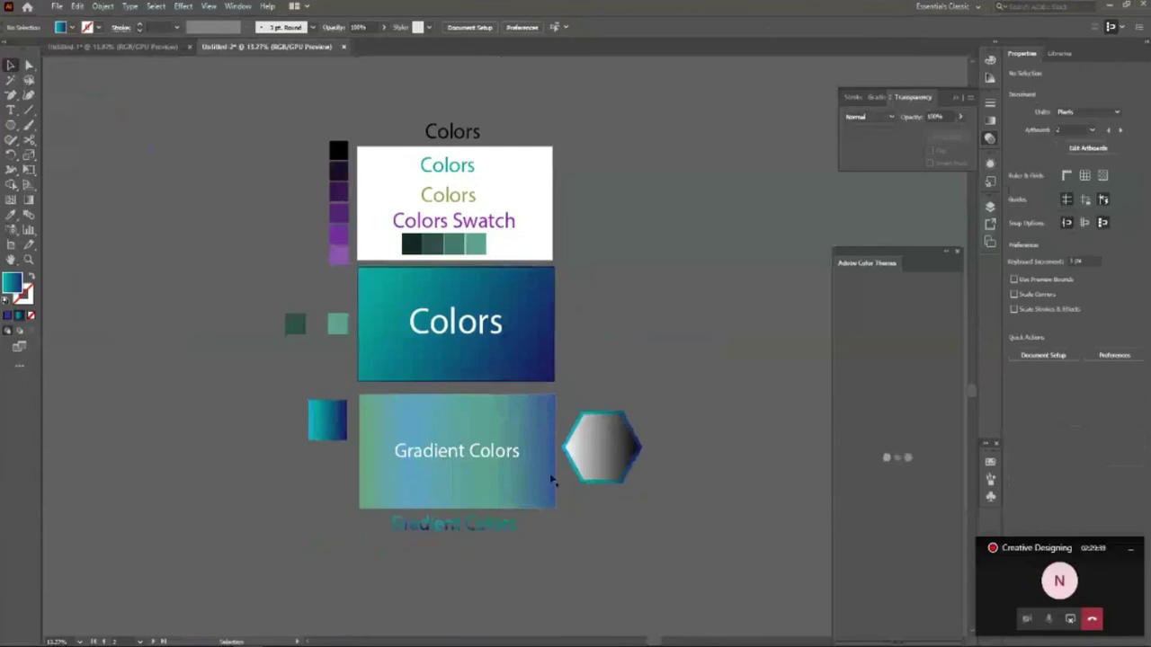
pyautogui.scroll(-1, 551, 538)
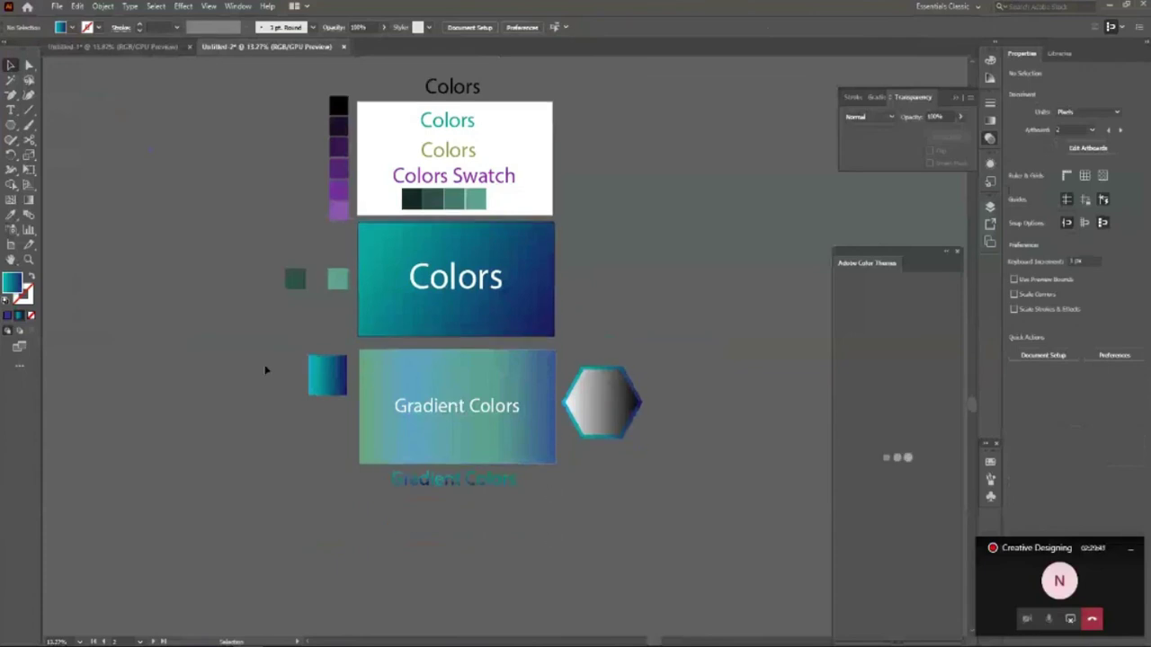